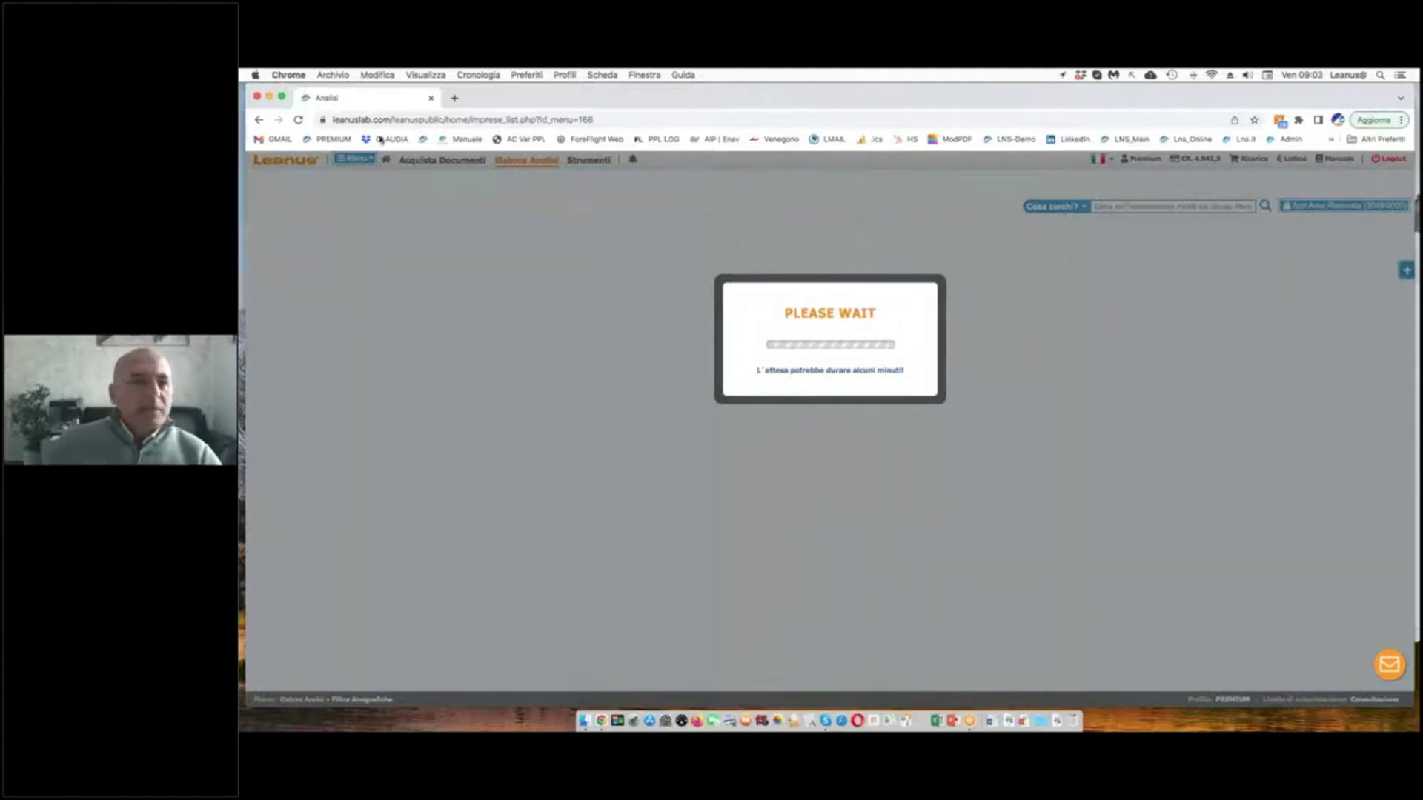
- Reload the company analyses list and filter it by reference year equal to 2021
{"action": "left_click", "coordinate": [298, 119]}
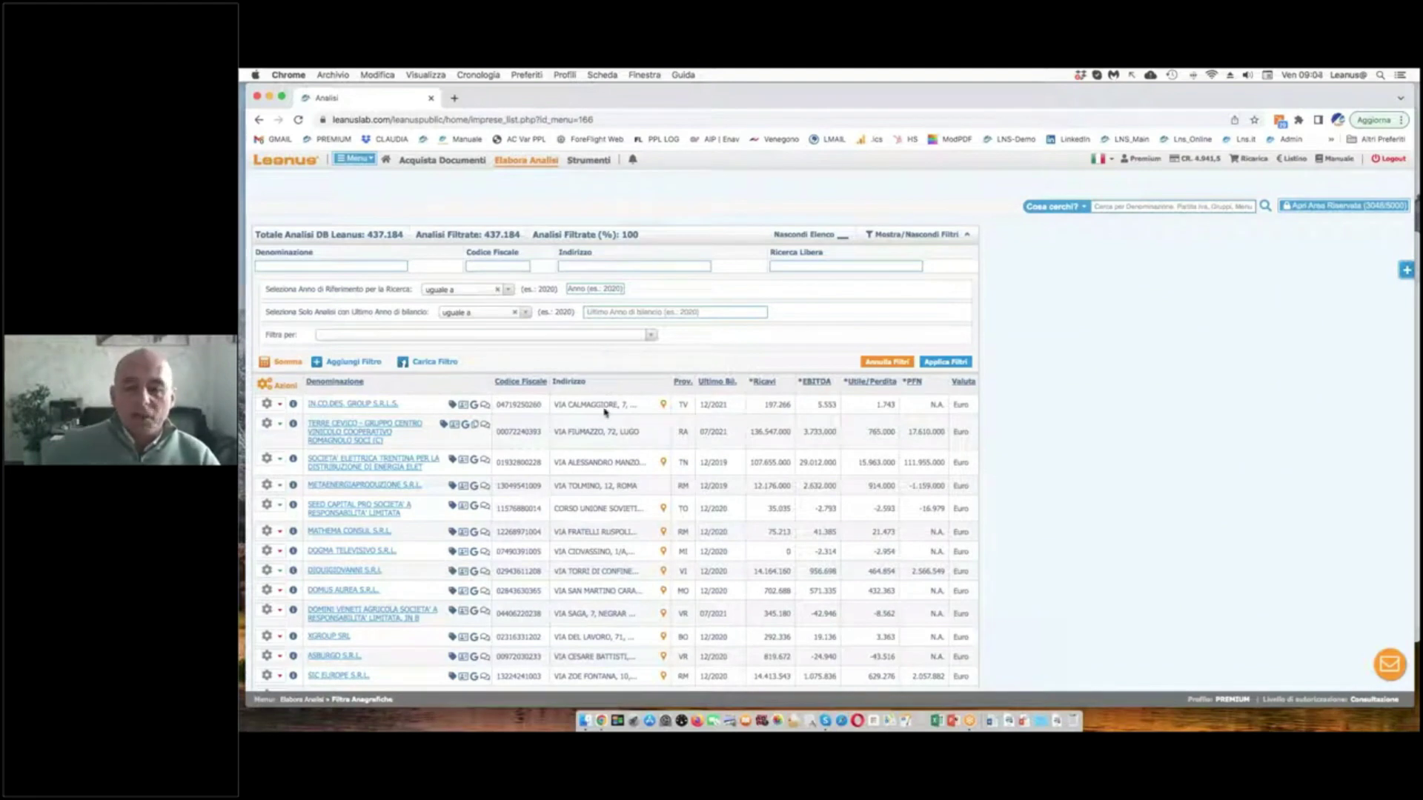
{"action": "left_click", "coordinate": [587, 288]}
{"action": "type", "text": "2021"}
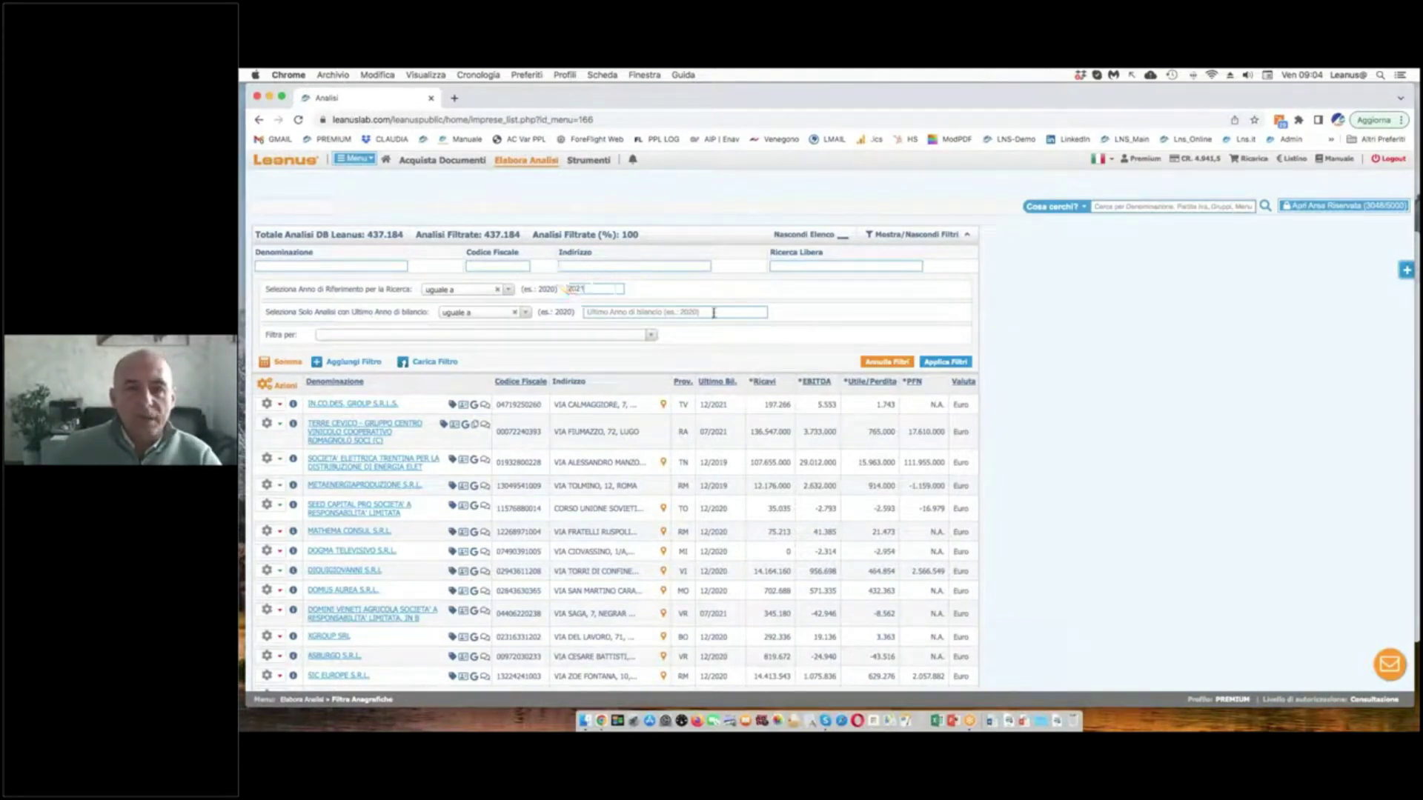
{"action": "left_click", "coordinate": [948, 362]}
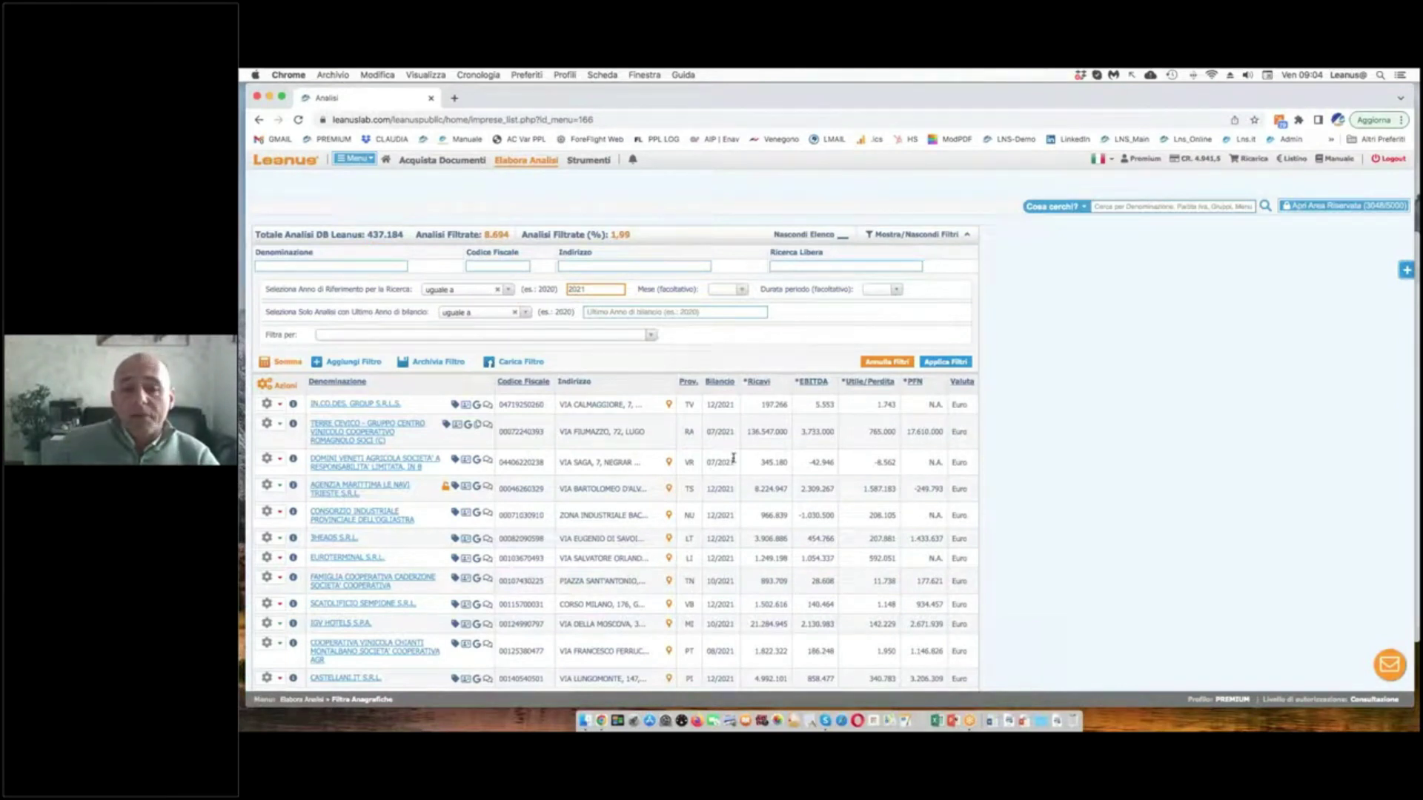
- Check the closing months in the Bilancio column, set the optional month filter to 12 and apply it
{"action": "scroll", "coordinate": [733, 458], "scroll_direction": "down", "scroll_amount": 2}
{"action": "left_click_drag", "start_coordinate": [706, 401], "coordinate": [718, 430]}
{"action": "left_click_drag", "start_coordinate": [706, 618], "coordinate": [716, 618]}
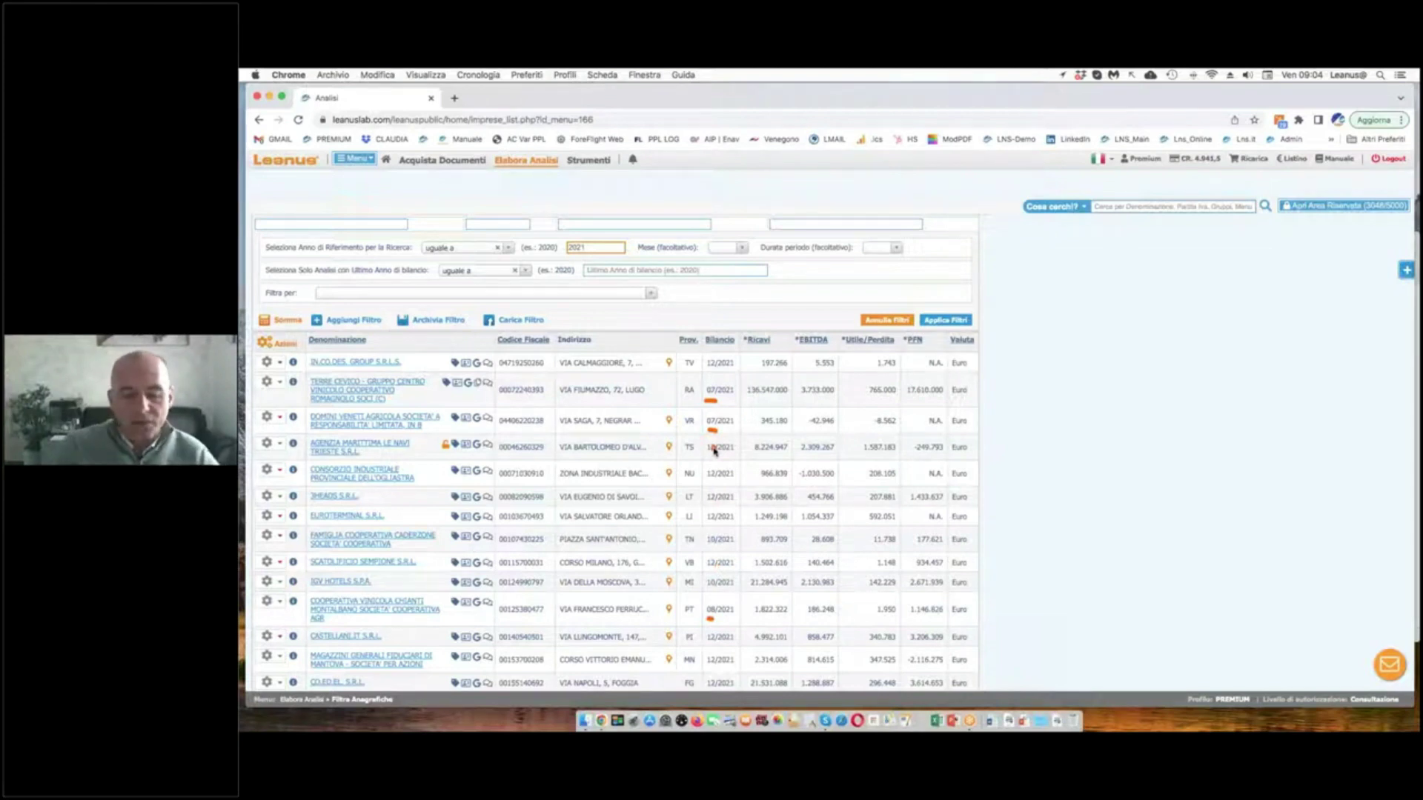
{"action": "scroll", "coordinate": [738, 380], "scroll_direction": "up", "scroll_amount": 1}
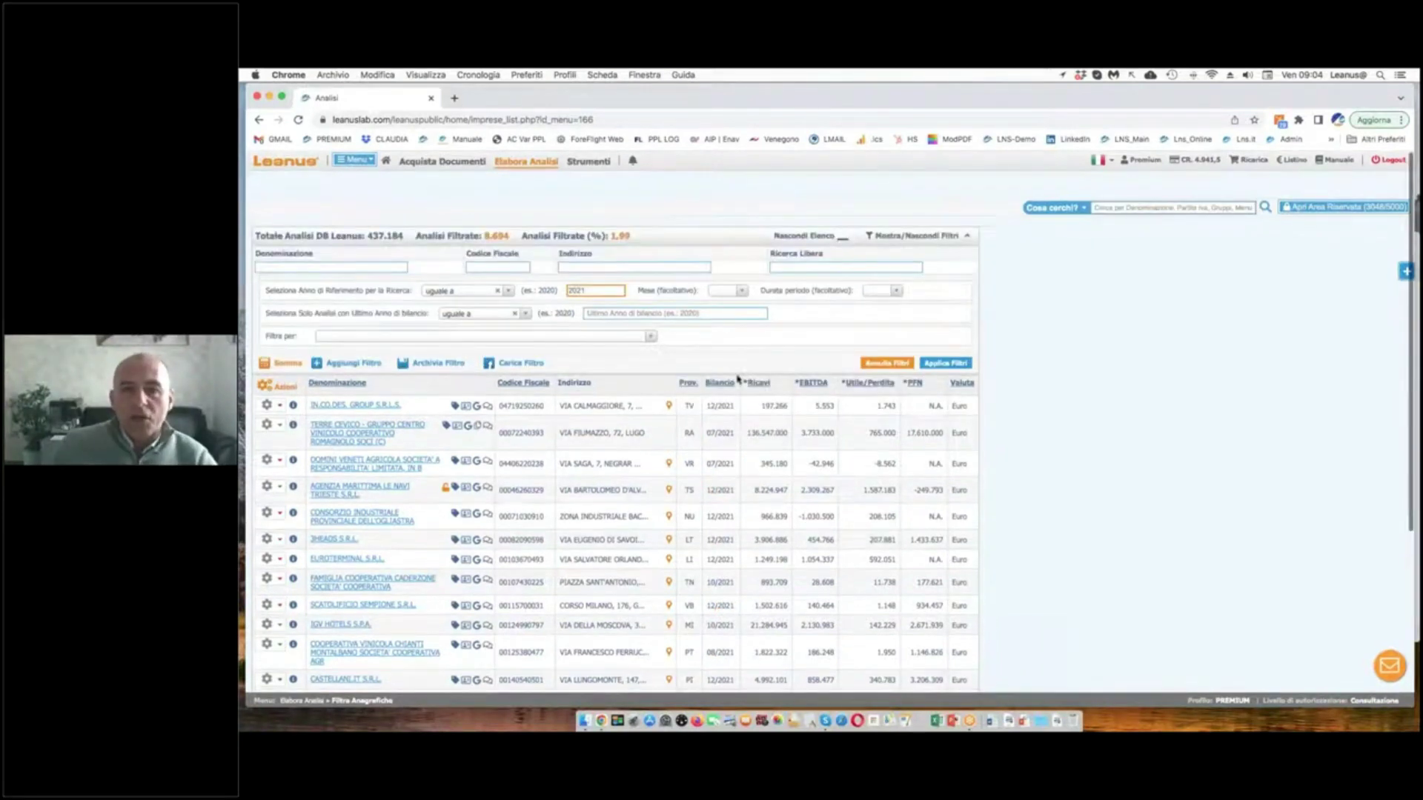
{"action": "left_click", "coordinate": [727, 290]}
{"action": "left_click", "coordinate": [724, 431]}
{"action": "left_click_drag", "start_coordinate": [690, 300], "coordinate": [696, 300]}
{"action": "left_click", "coordinate": [615, 299]}
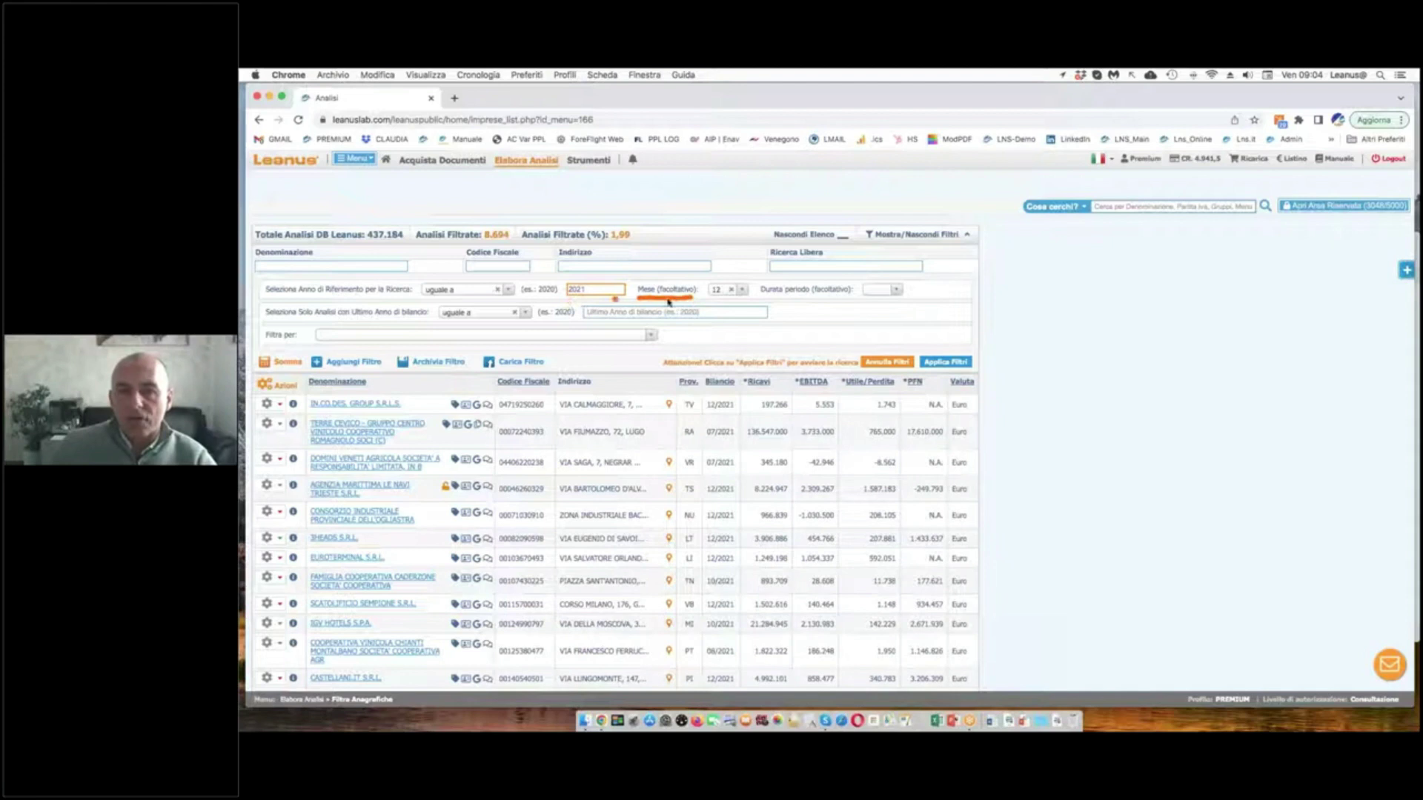
{"action": "left_click", "coordinate": [951, 363]}
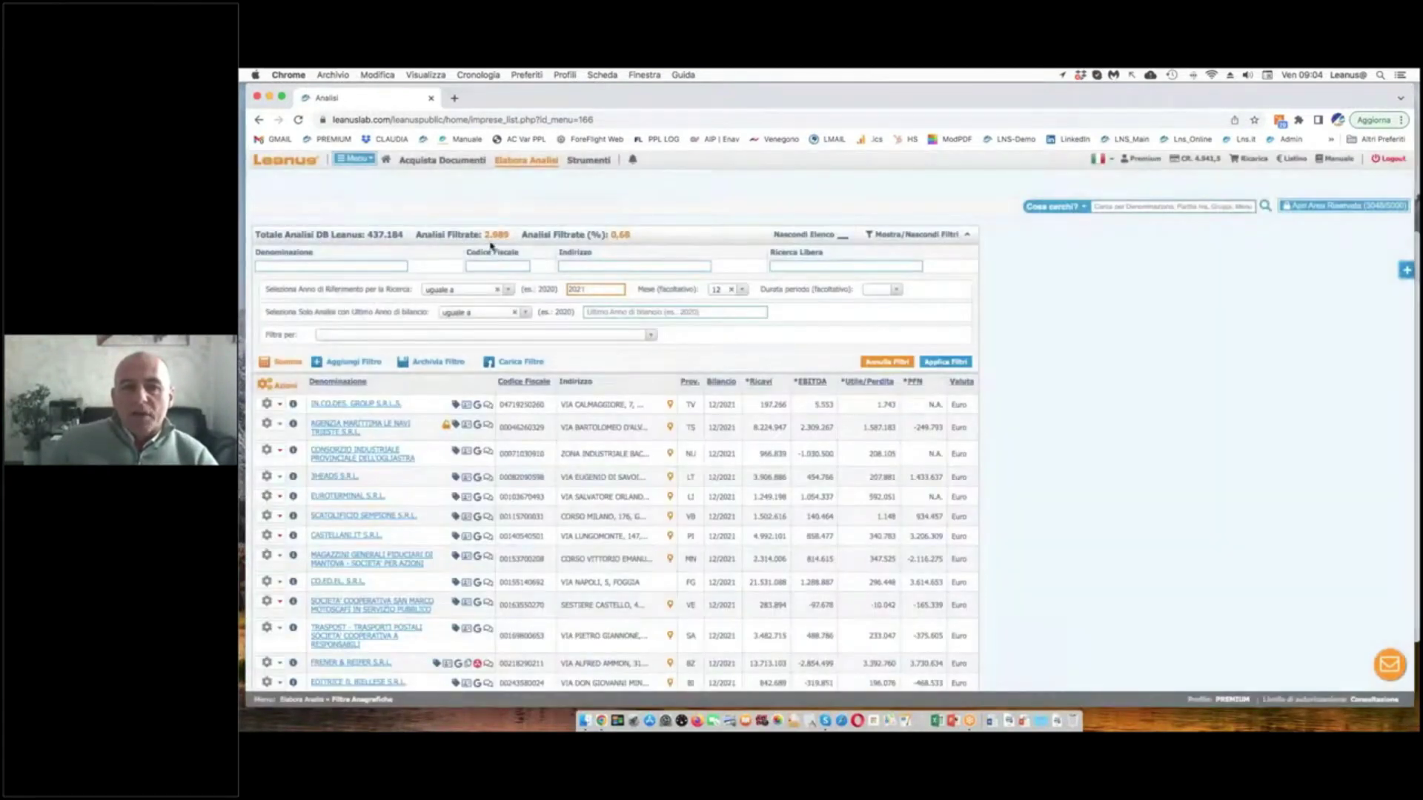
{"action": "left_click", "coordinate": [488, 241]}
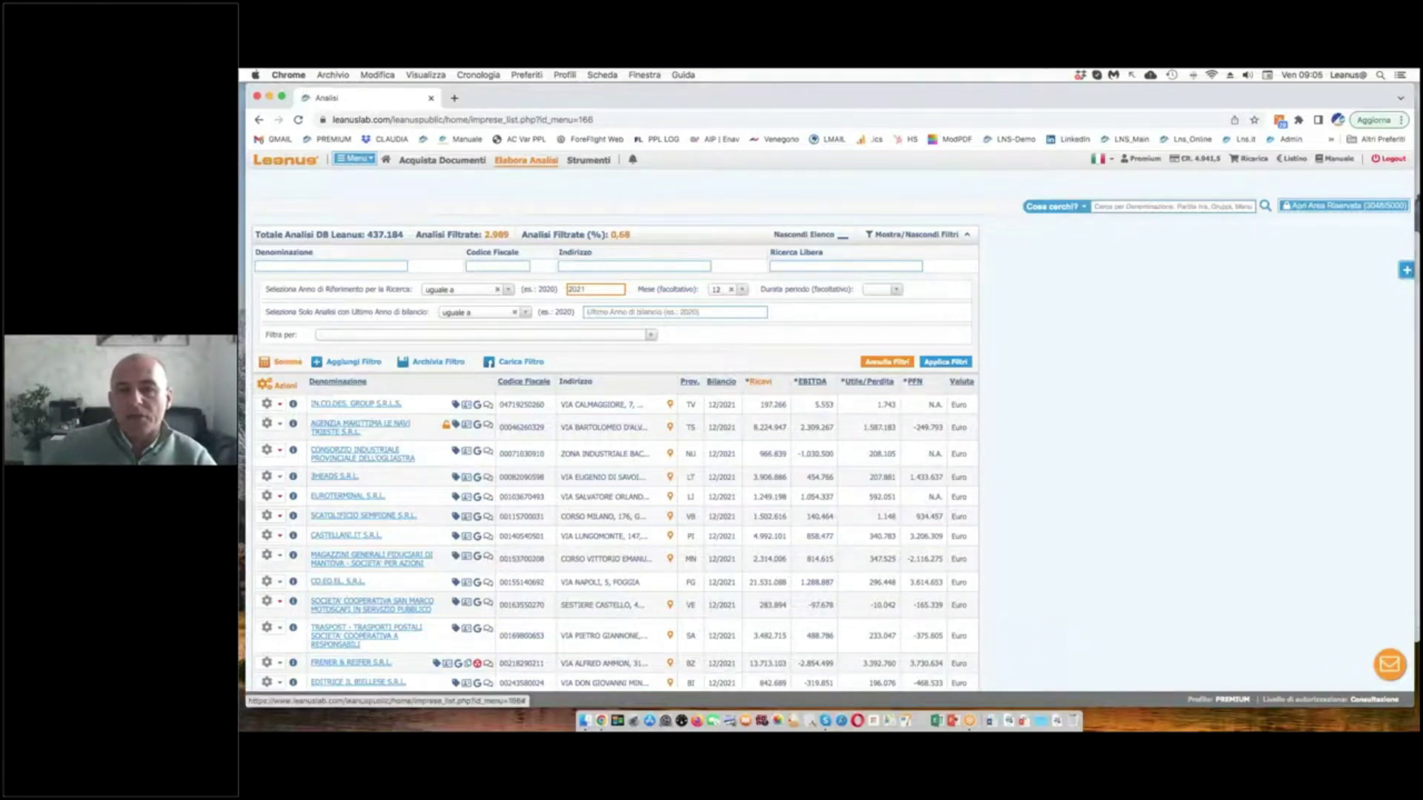
- Sort the filtered companies by Ricavi in descending order and check the values in the PFN column
{"action": "left_click", "coordinate": [760, 382]}
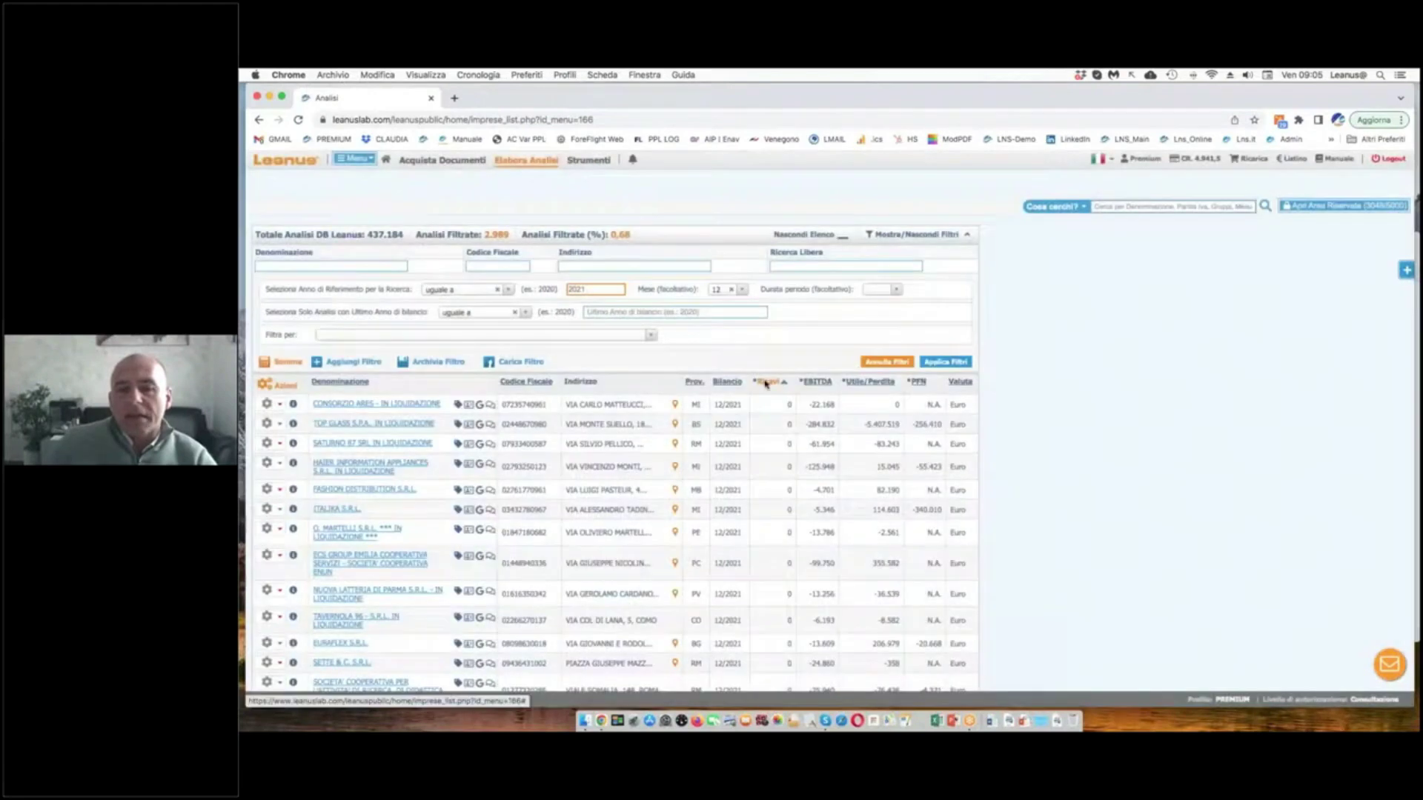
{"action": "left_click", "coordinate": [764, 382]}
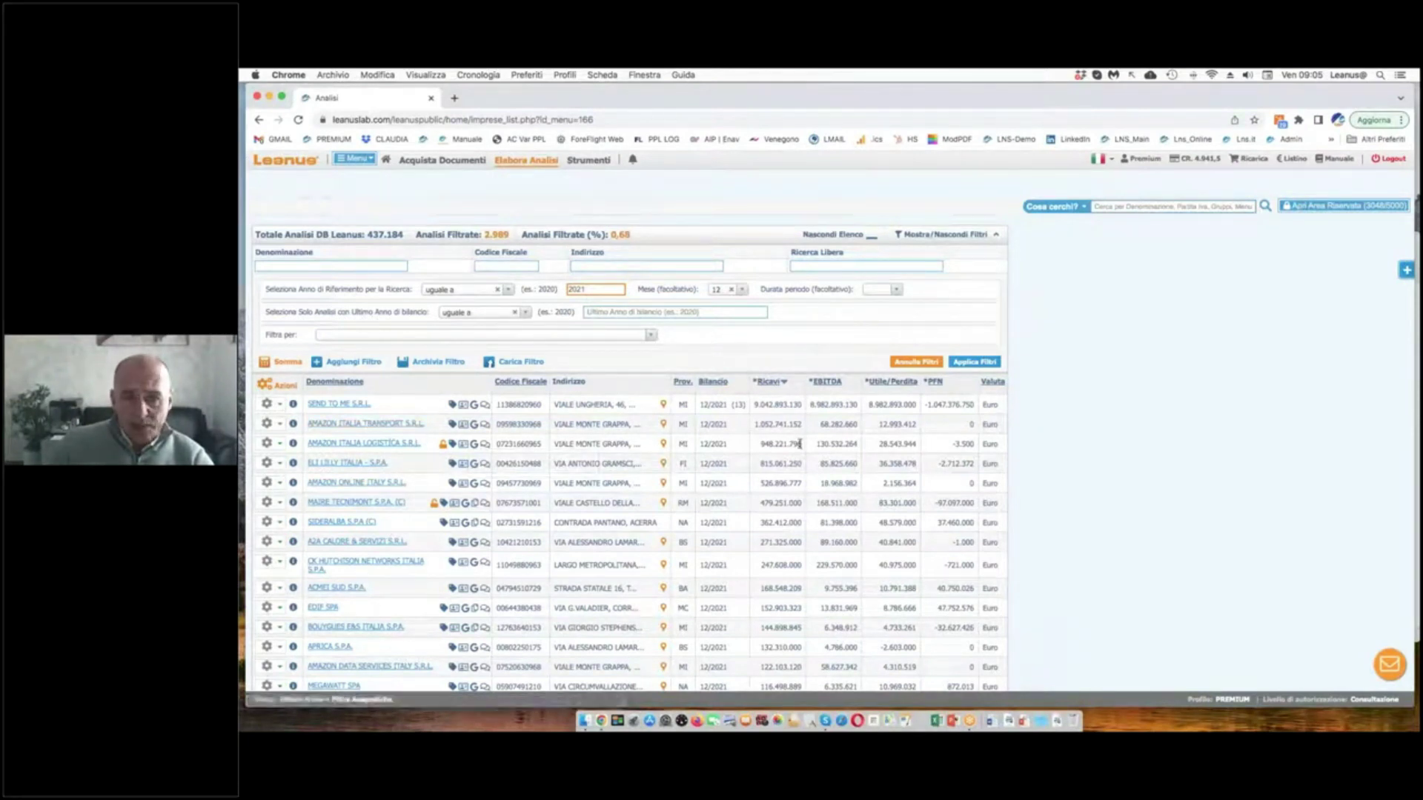
{"action": "left_click_drag", "start_coordinate": [956, 435], "coordinate": [979, 434]}
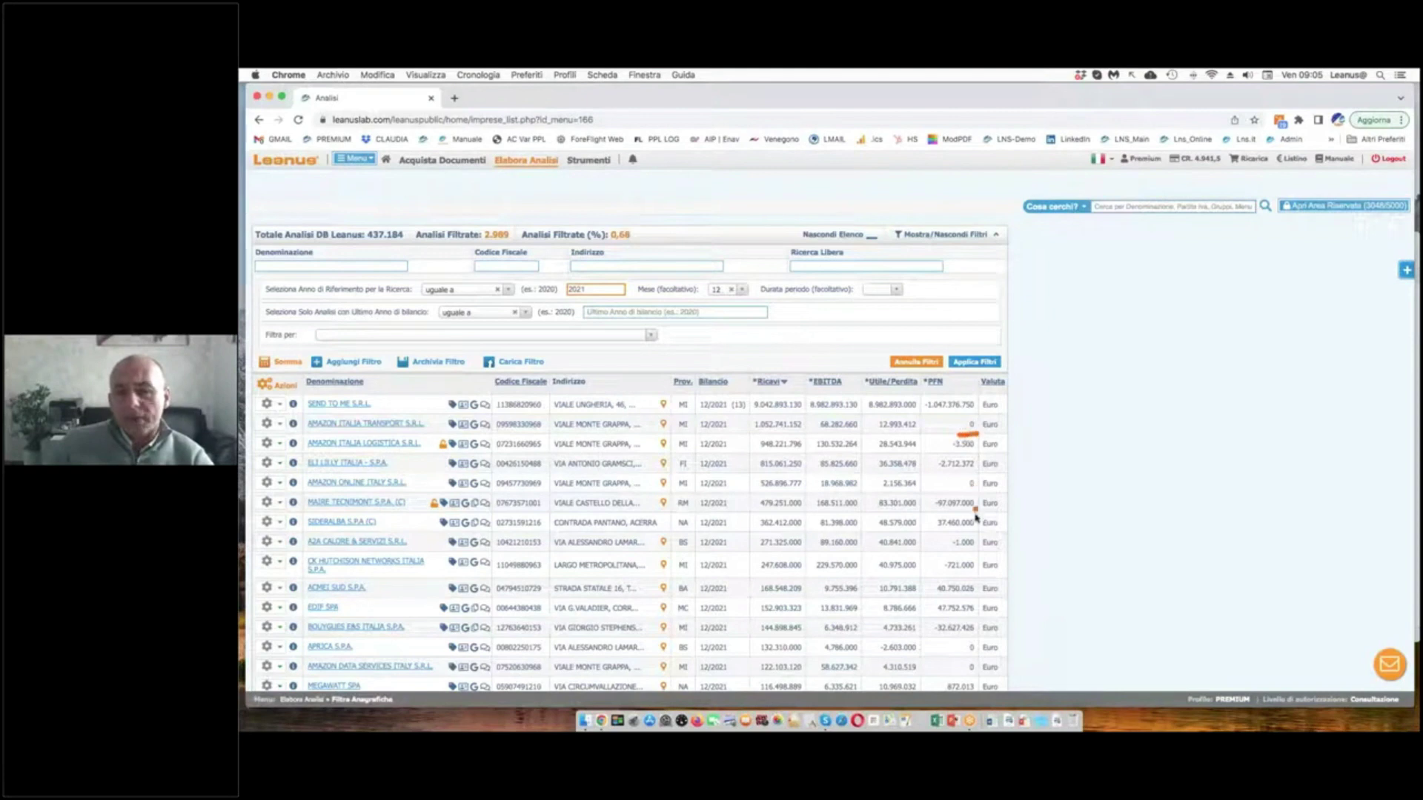
{"action": "left_click_drag", "start_coordinate": [967, 493], "coordinate": [975, 493]}
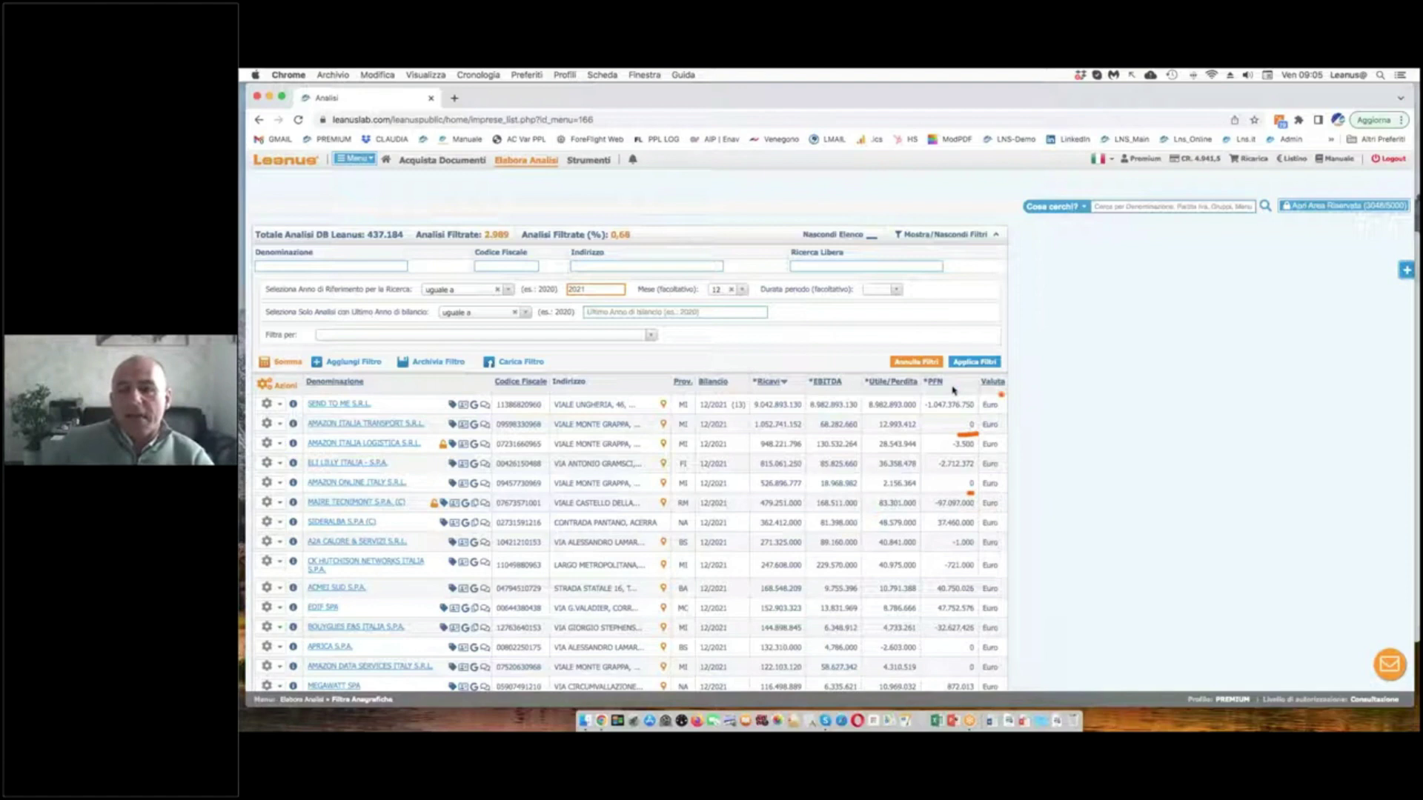
{"action": "mouse_move", "coordinate": [928, 388]}
{"action": "left_mouse_down"}
{"action": "mouse_move", "coordinate": [951, 385]}
{"action": "mouse_move", "coordinate": [928, 373]}
{"action": "mouse_move", "coordinate": [918, 389]}
{"action": "mouse_move", "coordinate": [936, 393]}
{"action": "left_mouse_up"}
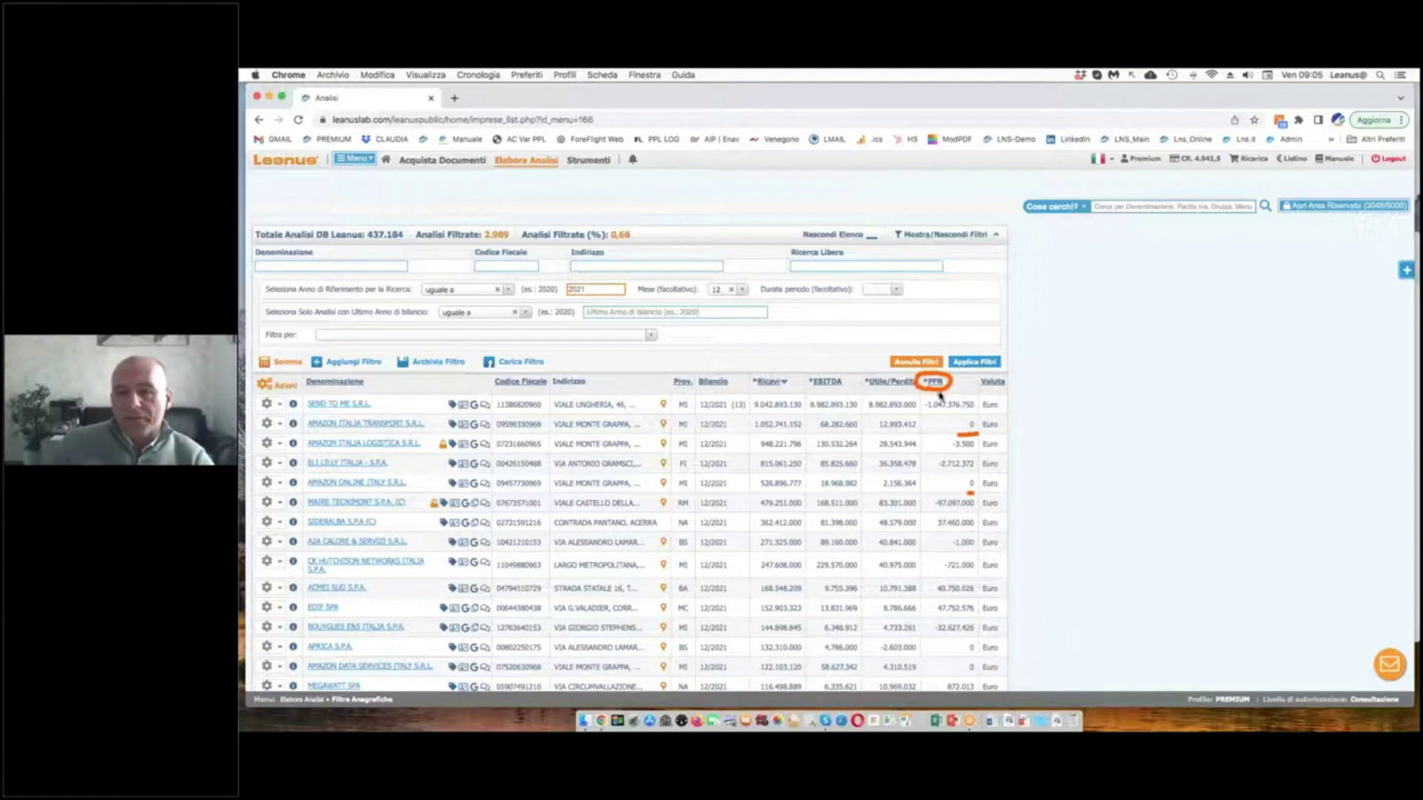
{"action": "mouse_move", "coordinate": [273, 433]}
{"action": "left_mouse_down"}
{"action": "mouse_move", "coordinate": [288, 430]}
{"action": "mouse_move", "coordinate": [270, 419]}
{"action": "mouse_move", "coordinate": [275, 437]}
{"action": "left_mouse_up"}
{"action": "mouse_move", "coordinate": [283, 497]}
{"action": "left_mouse_down"}
{"action": "mouse_move", "coordinate": [282, 515]}
{"action": "mouse_move", "coordinate": [280, 494]}
{"action": "left_mouse_up"}
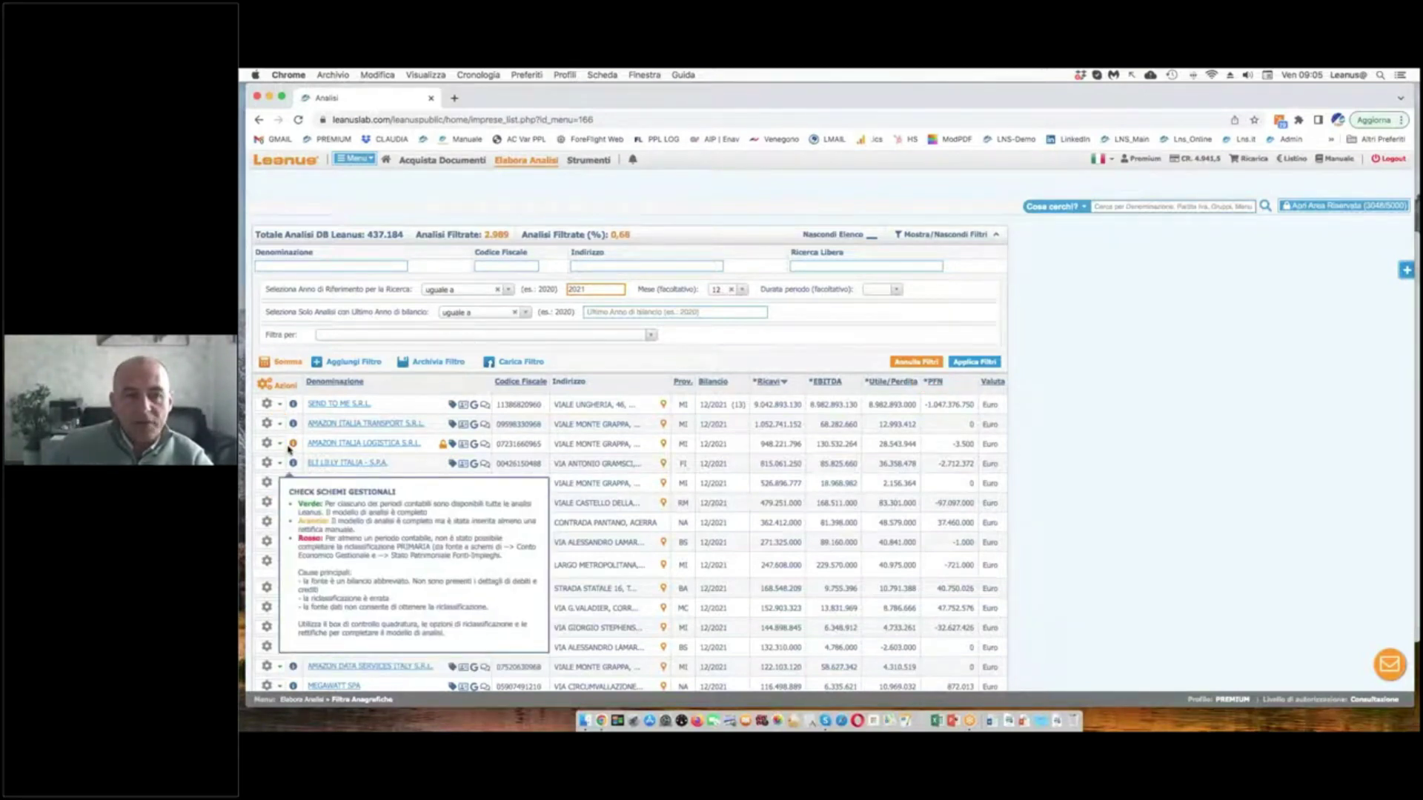
- View the Check Schemi Gestionali information for AMAZON ITALIA TRANSPORT S.R.L. and open its analysis in a new tab
{"action": "mouse_move", "coordinate": [293, 427]}
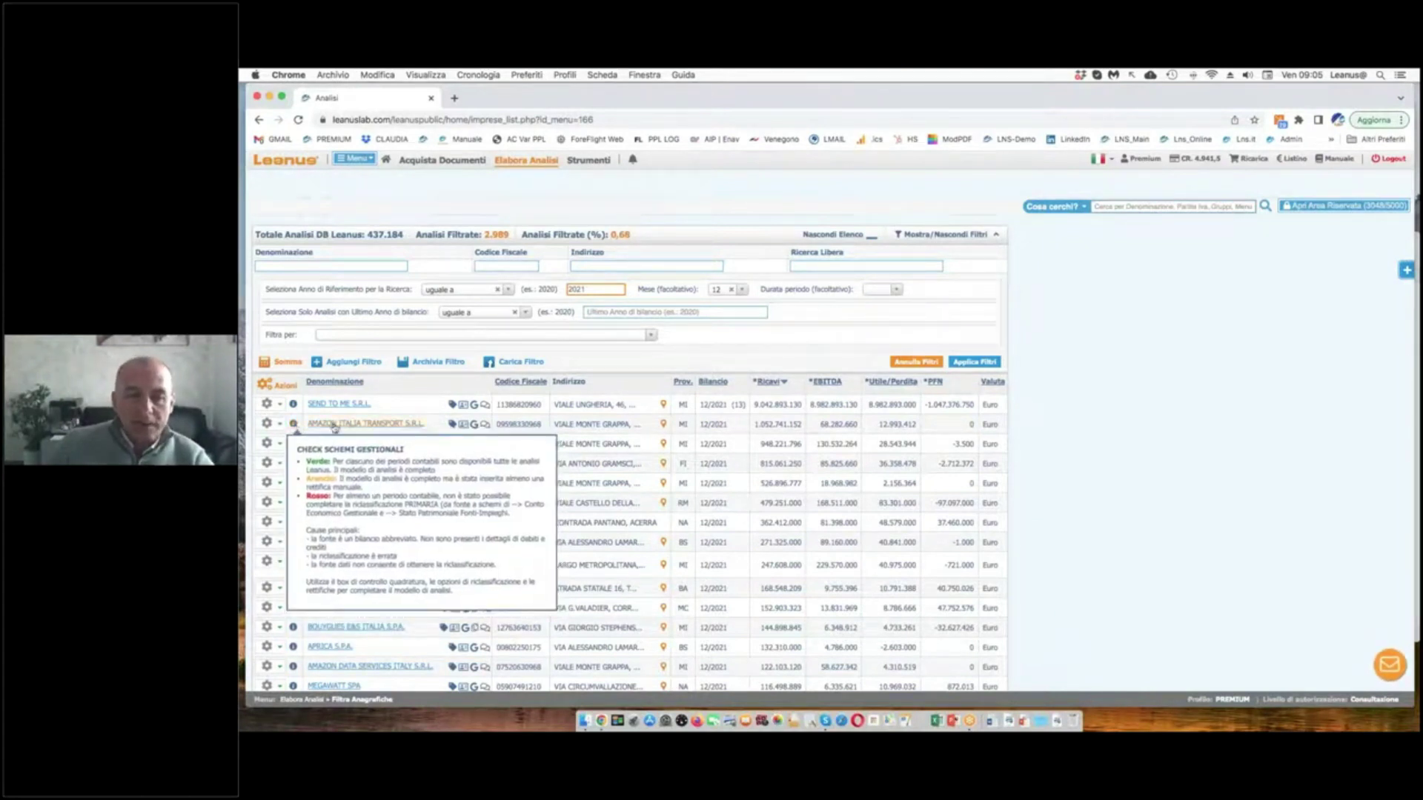
{"action": "left_click", "coordinate": [327, 425]}
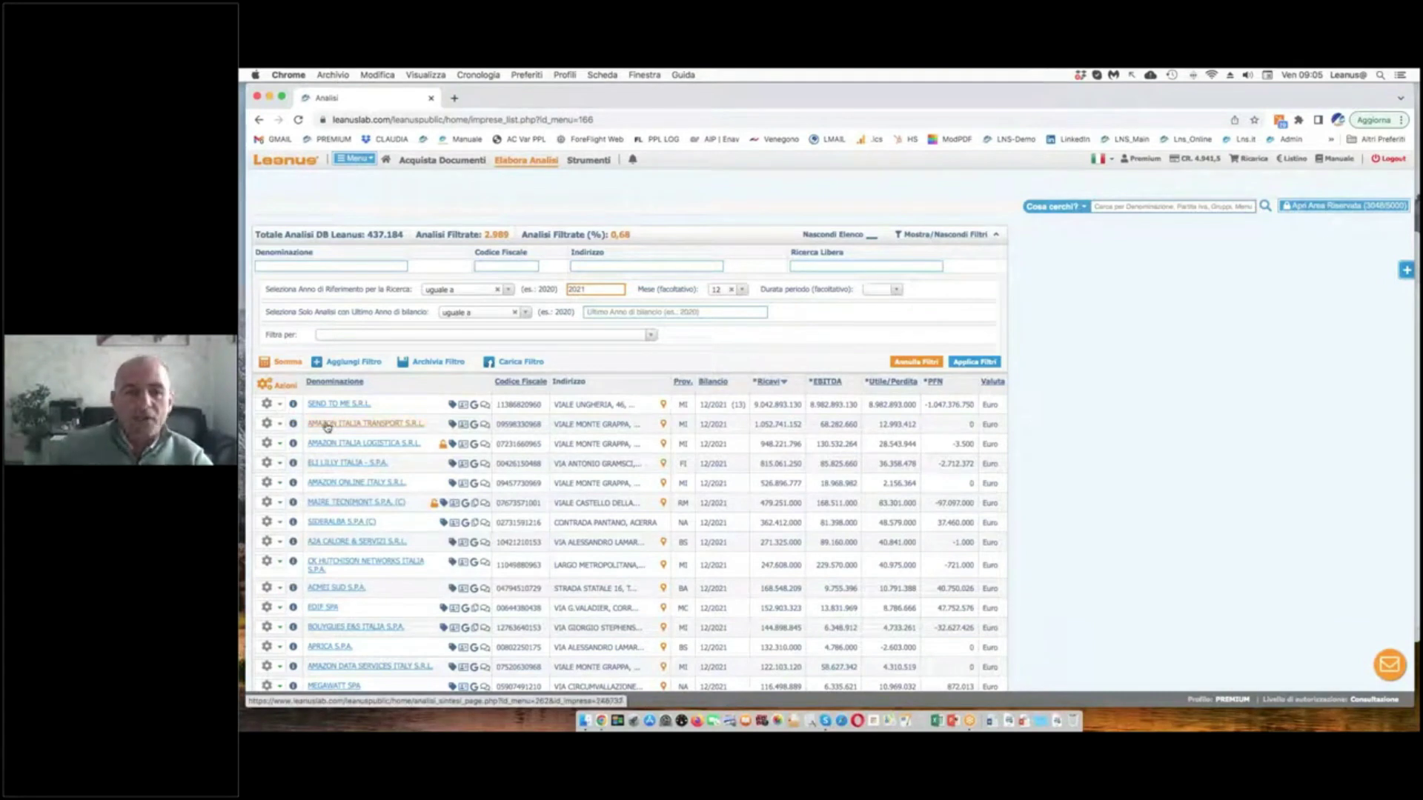
{"action": "mouse_move", "coordinate": [297, 429]}
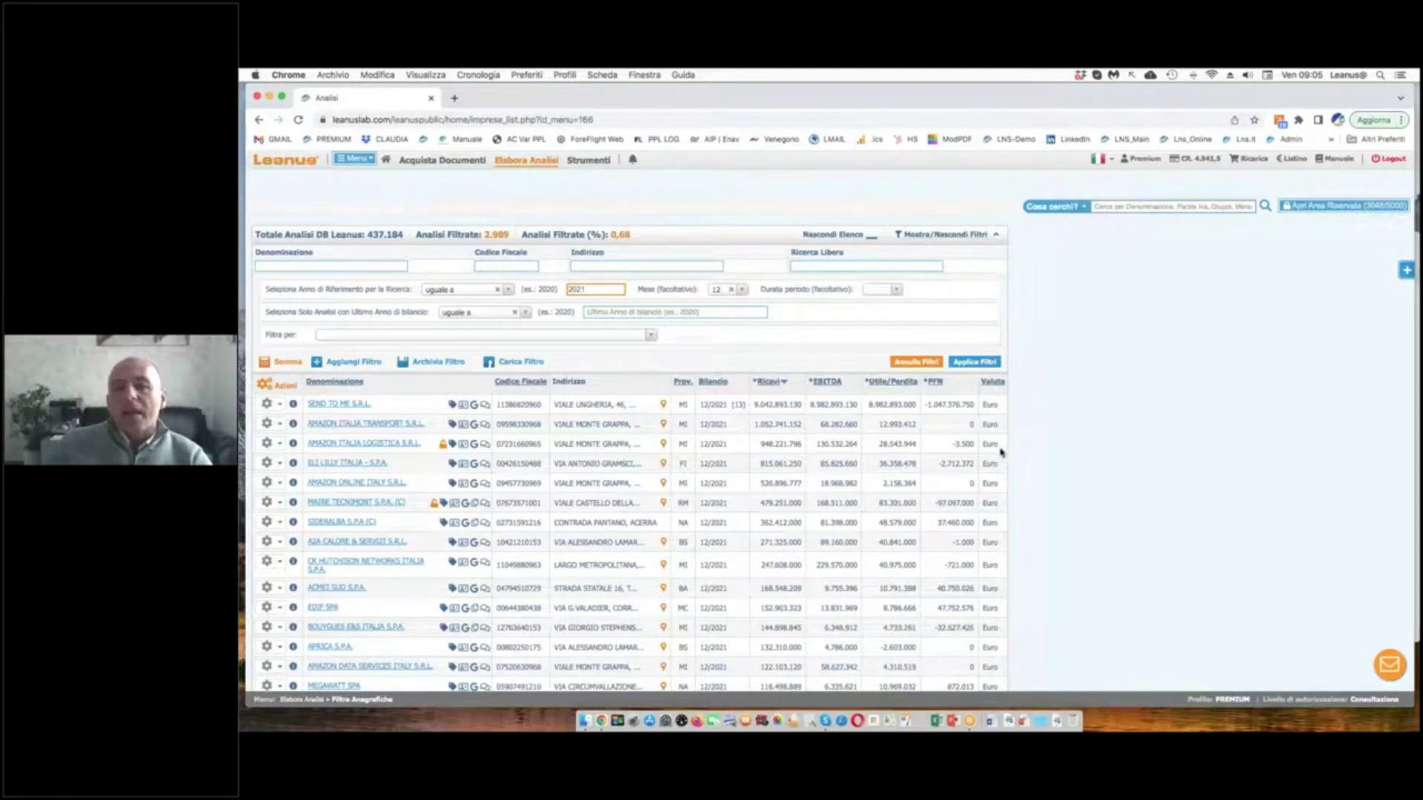
{"action": "mouse_move", "coordinate": [972, 438]}
{"action": "left_mouse_down"}
{"action": "mouse_move", "coordinate": [978, 420]}
{"action": "mouse_move", "coordinate": [963, 416]}
{"action": "mouse_move", "coordinate": [960, 443]}
{"action": "left_mouse_up"}
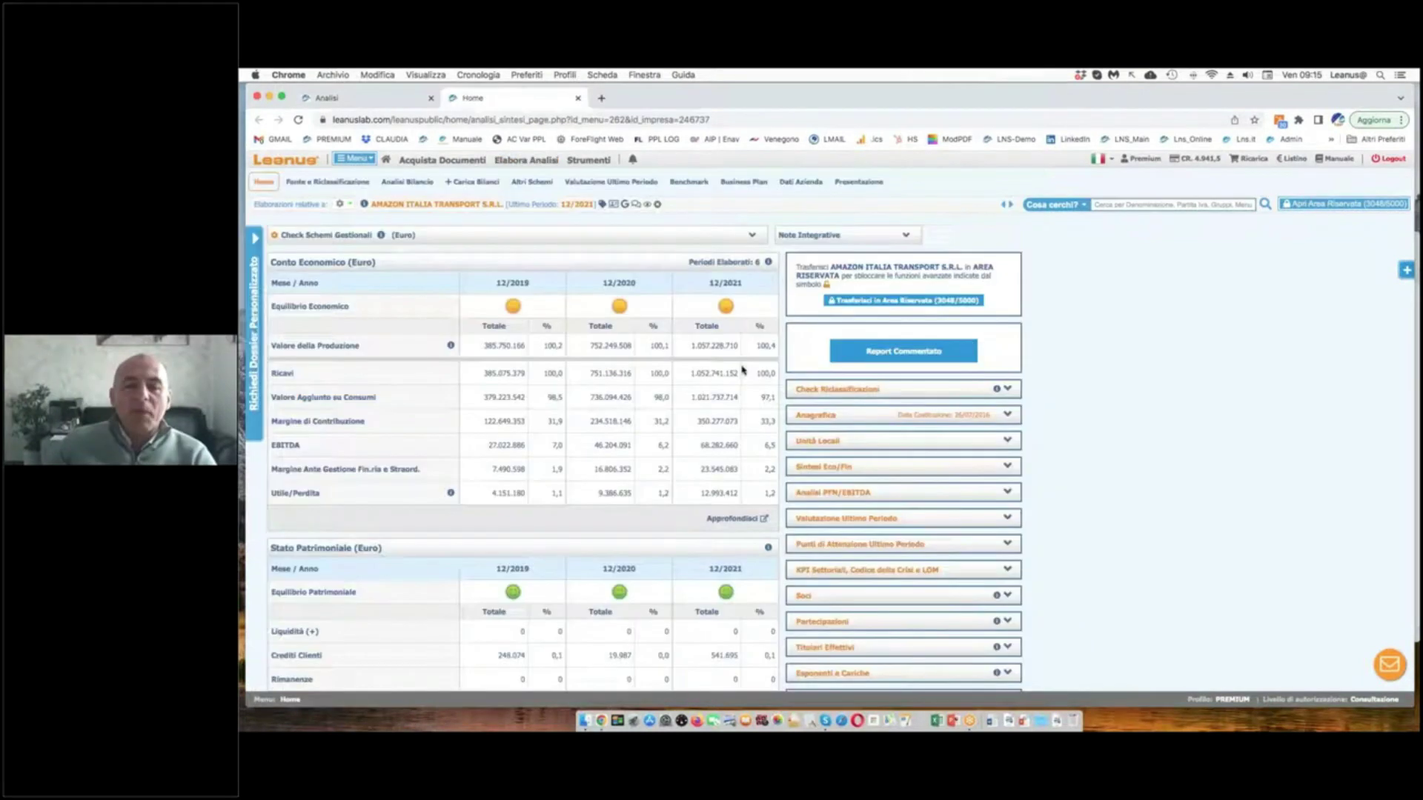
- Examine the company's income statement, balance sheet and cash flow summaries, focusing on Liquidità and Debiti Finanziari for 12/2021
{"action": "scroll", "coordinate": [748, 535], "scroll_direction": "down", "scroll_amount": 3}
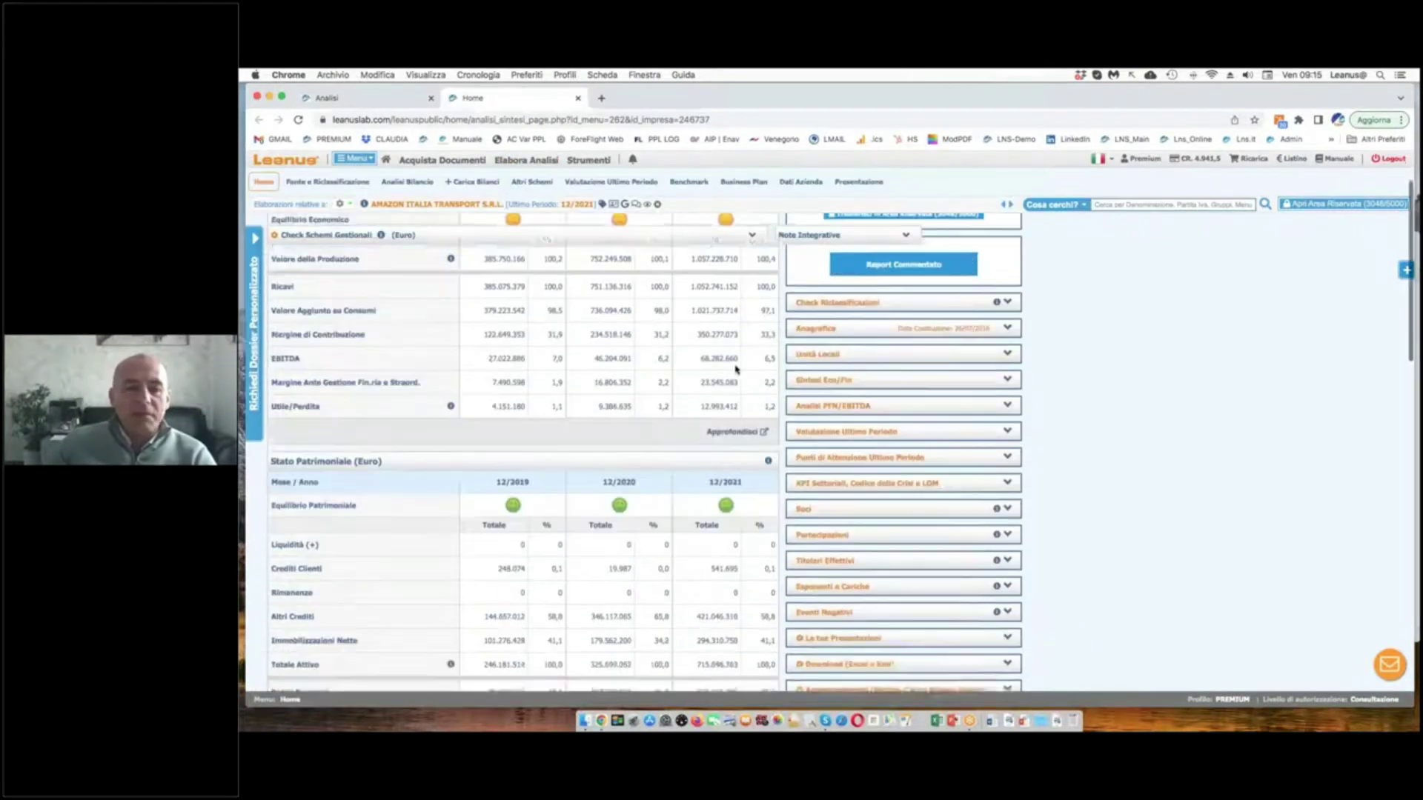
{"action": "mouse_move", "coordinate": [749, 535]}
{"action": "left_mouse_down"}
{"action": "mouse_move", "coordinate": [716, 545]}
{"action": "mouse_move", "coordinate": [753, 543]}
{"action": "mouse_move", "coordinate": [719, 526]}
{"action": "mouse_move", "coordinate": [709, 542]}
{"action": "left_mouse_up"}
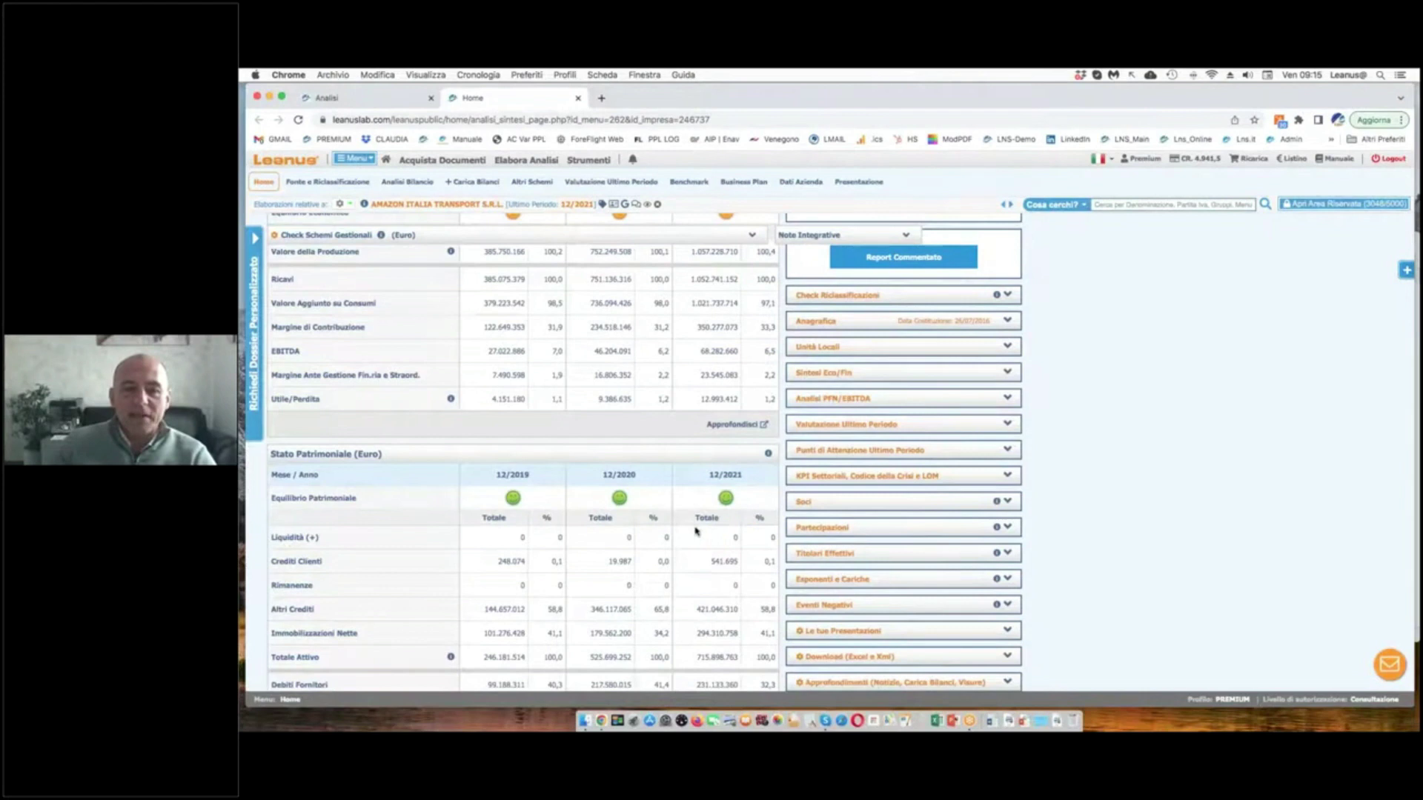
{"action": "scroll", "coordinate": [697, 530], "scroll_direction": "down", "scroll_amount": 5}
{"action": "mouse_move", "coordinate": [720, 492]}
{"action": "left_mouse_down"}
{"action": "mouse_move", "coordinate": [709, 511]}
{"action": "mouse_move", "coordinate": [717, 495]}
{"action": "left_mouse_up"}
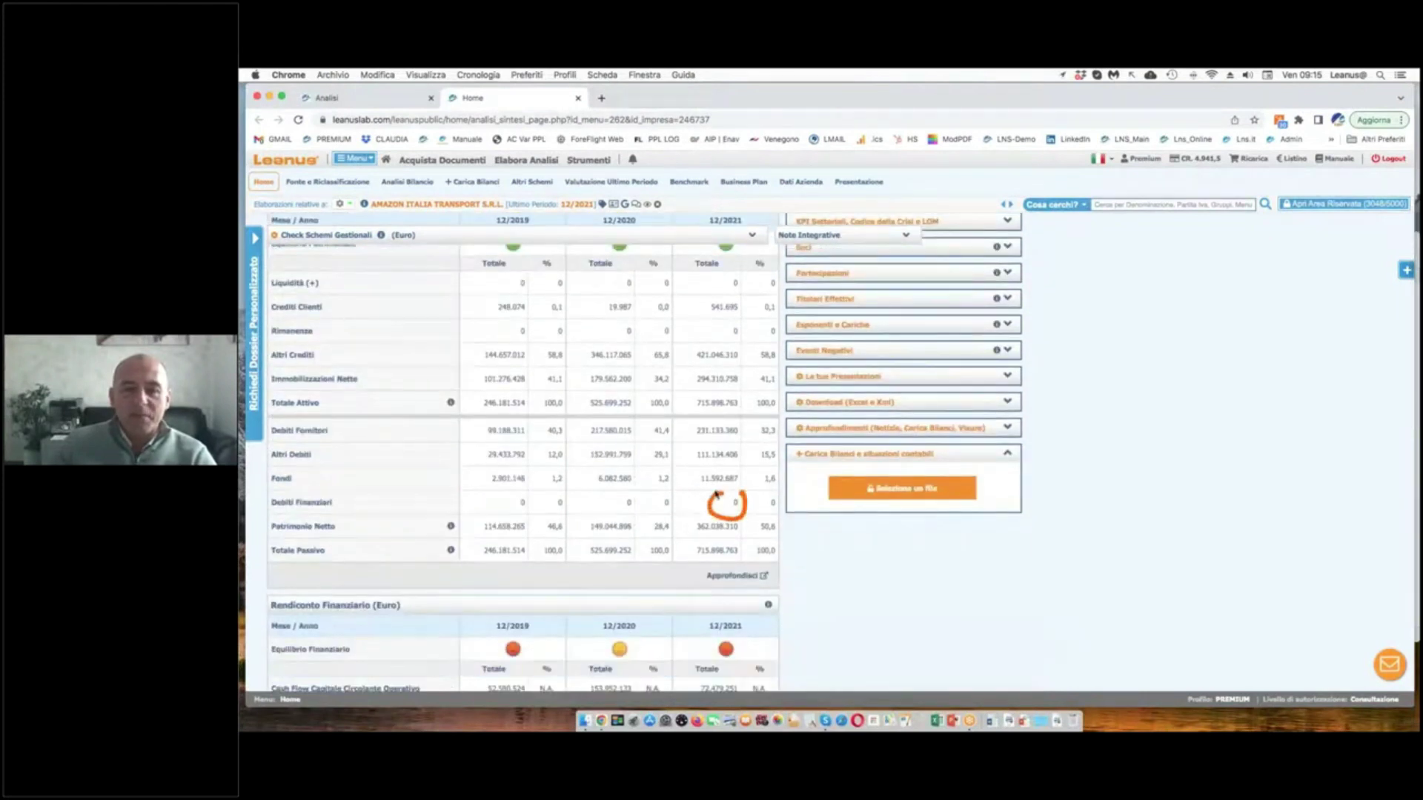
{"action": "scroll", "coordinate": [718, 495], "scroll_direction": "down", "scroll_amount": 1}
{"action": "scroll", "coordinate": [519, 445], "scroll_direction": "down", "scroll_amount": 5}
{"action": "scroll", "coordinate": [519, 445], "scroll_direction": "up", "scroll_amount": 8}
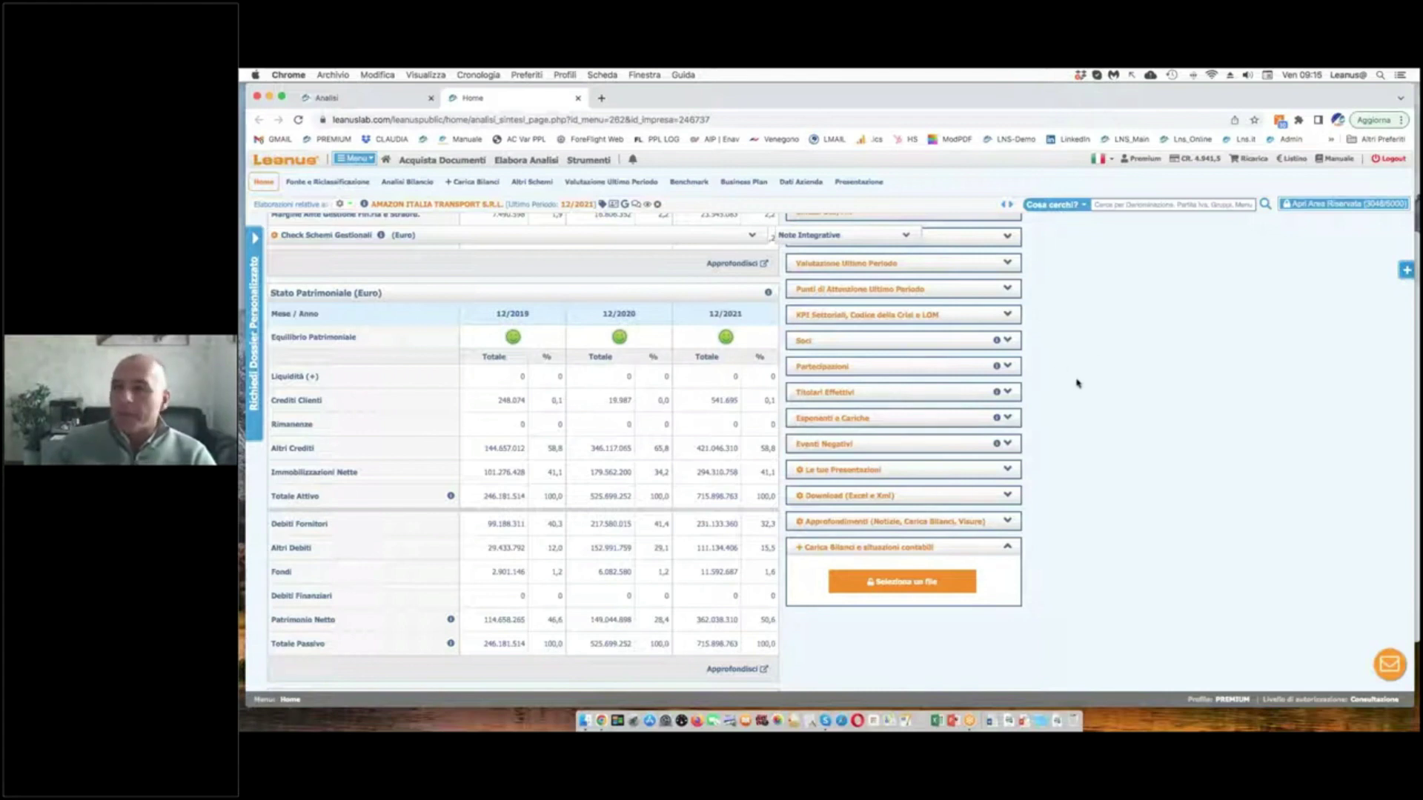
- Expand Punti di Attenzione Ultimo Periodo and review the Probabile Cash Pooling entry
{"action": "scroll", "coordinate": [850, 381], "scroll_direction": "up", "scroll_amount": 3}
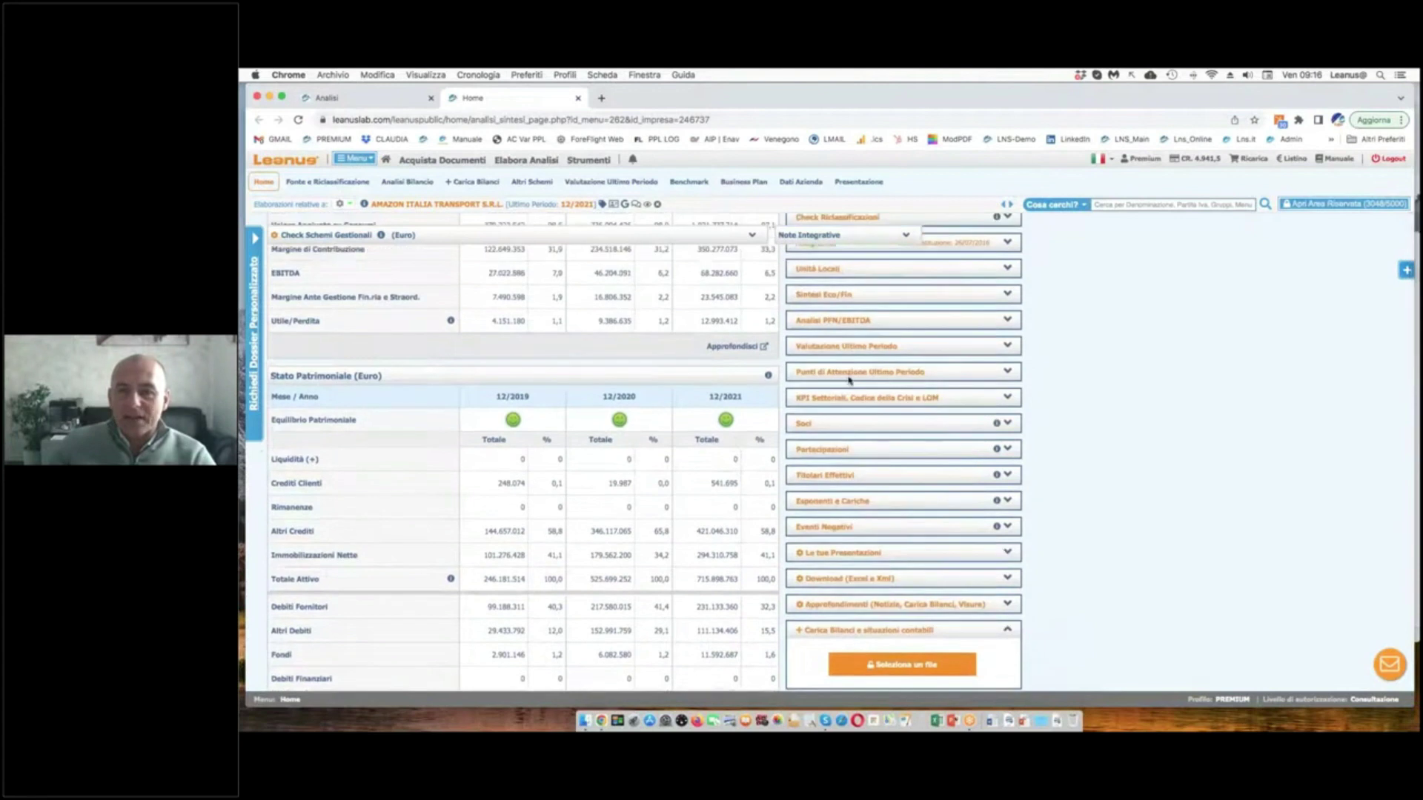
{"action": "left_click", "coordinate": [850, 378]}
{"action": "mouse_move", "coordinate": [867, 582]}
{"action": "left_mouse_down"}
{"action": "mouse_move", "coordinate": [791, 598]}
{"action": "mouse_move", "coordinate": [901, 615]}
{"action": "mouse_move", "coordinate": [871, 584]}
{"action": "left_mouse_up"}
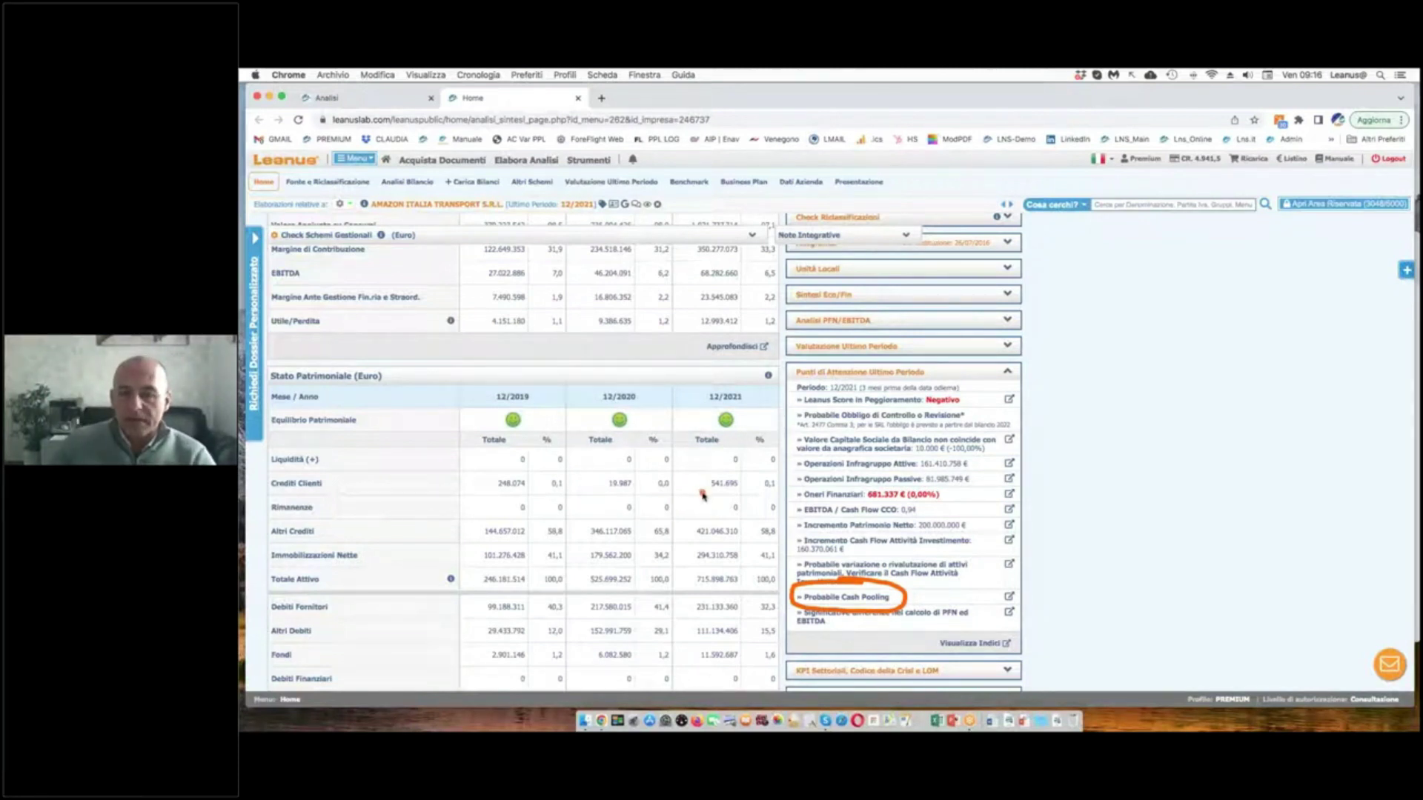
{"action": "key", "text": "Escape"}
- Open the detailed Stato Patrimoniale and inspect the reclassification breakdown of item 14 - Liquidità, then close the breakdown
{"action": "scroll", "coordinate": [709, 500], "scroll_direction": "down", "scroll_amount": 3}
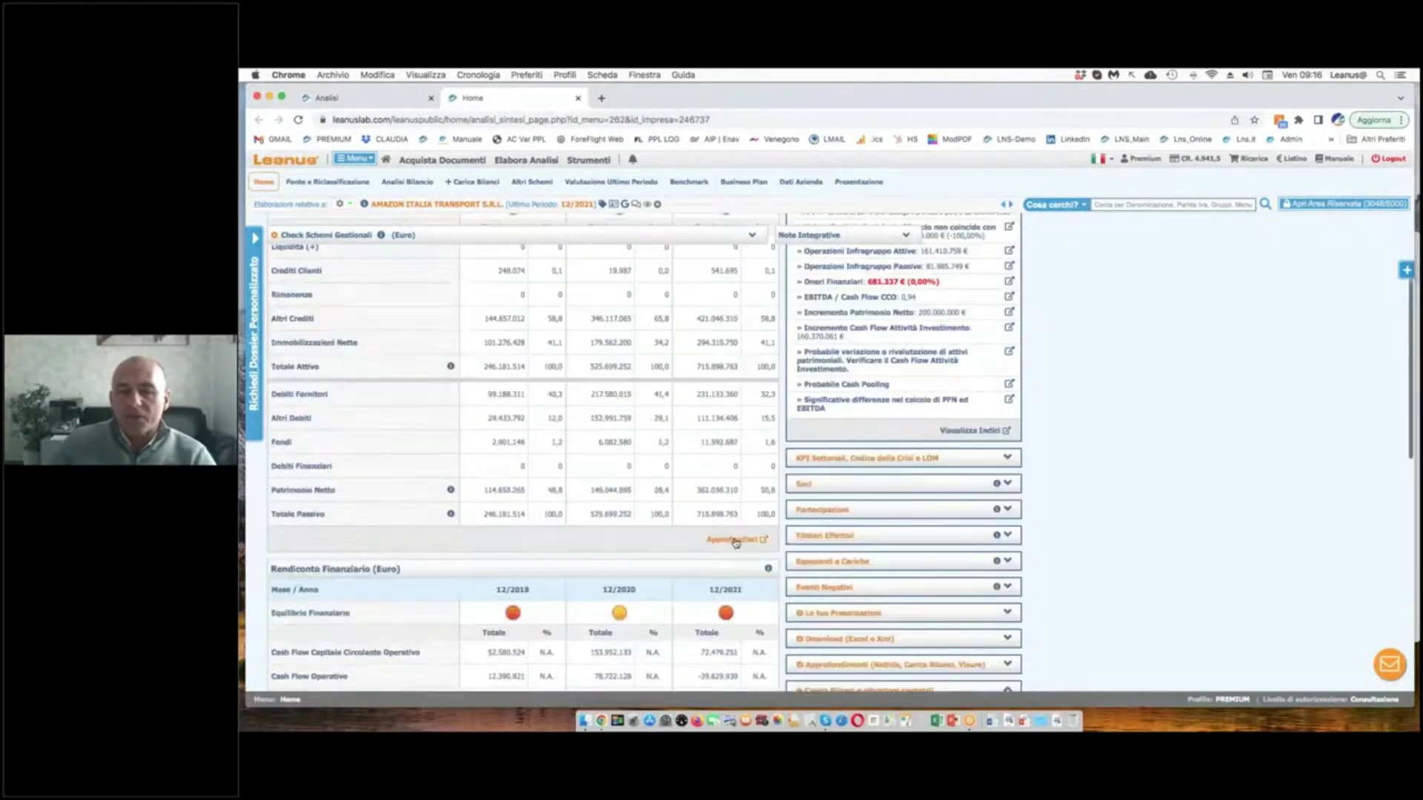
{"action": "left_click", "coordinate": [736, 542]}
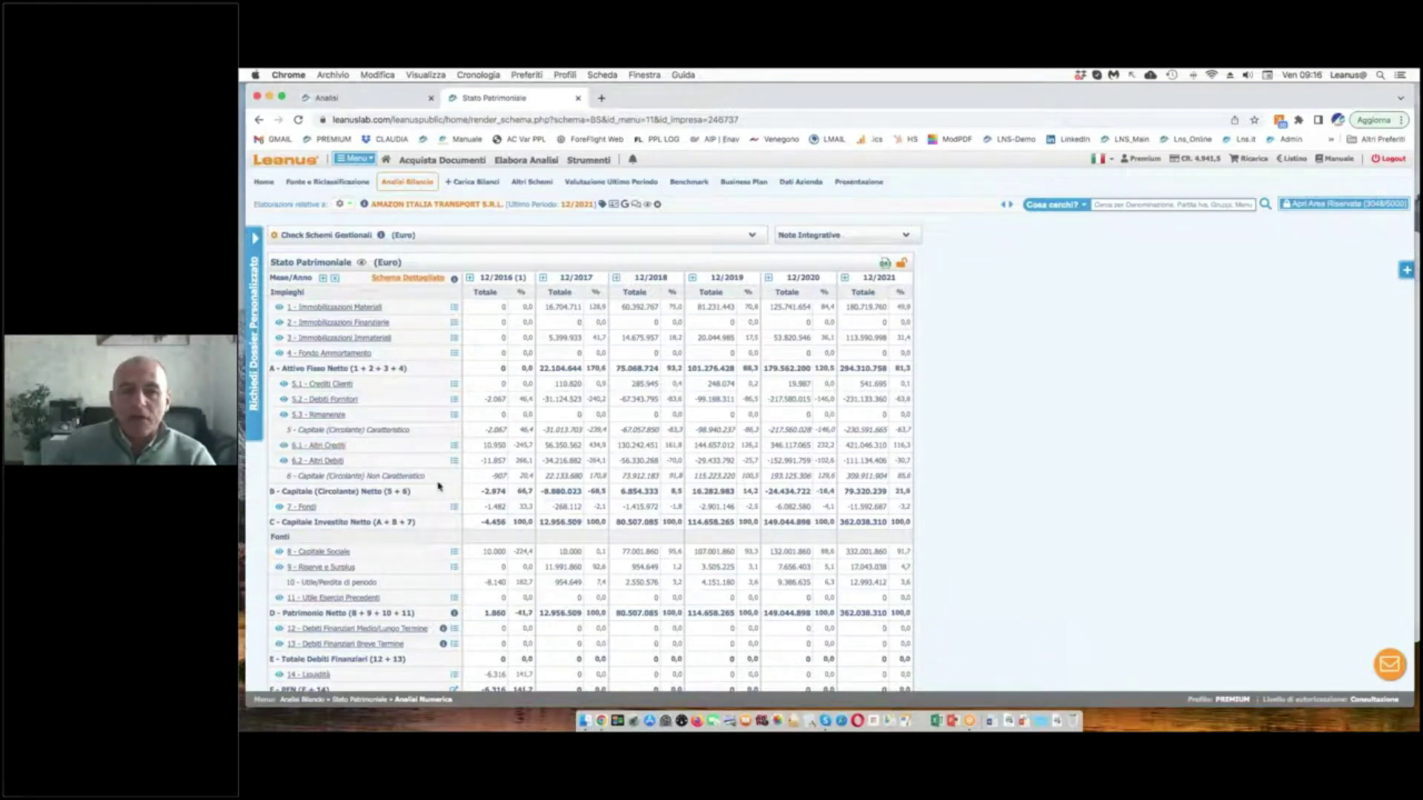
{"action": "scroll", "coordinate": [439, 486], "scroll_direction": "down", "scroll_amount": 3}
{"action": "left_click", "coordinate": [281, 521]}
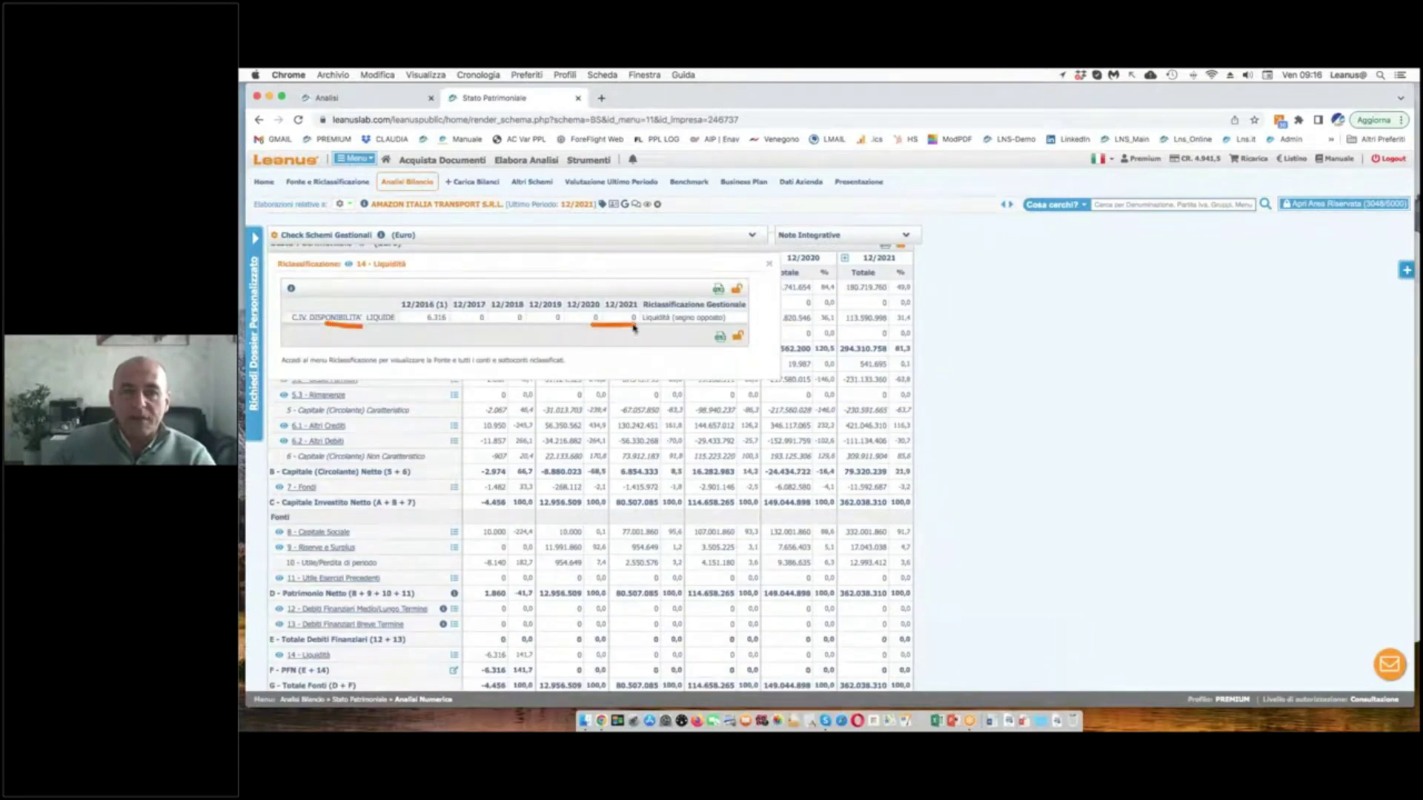
{"action": "left_click", "coordinate": [768, 263]}
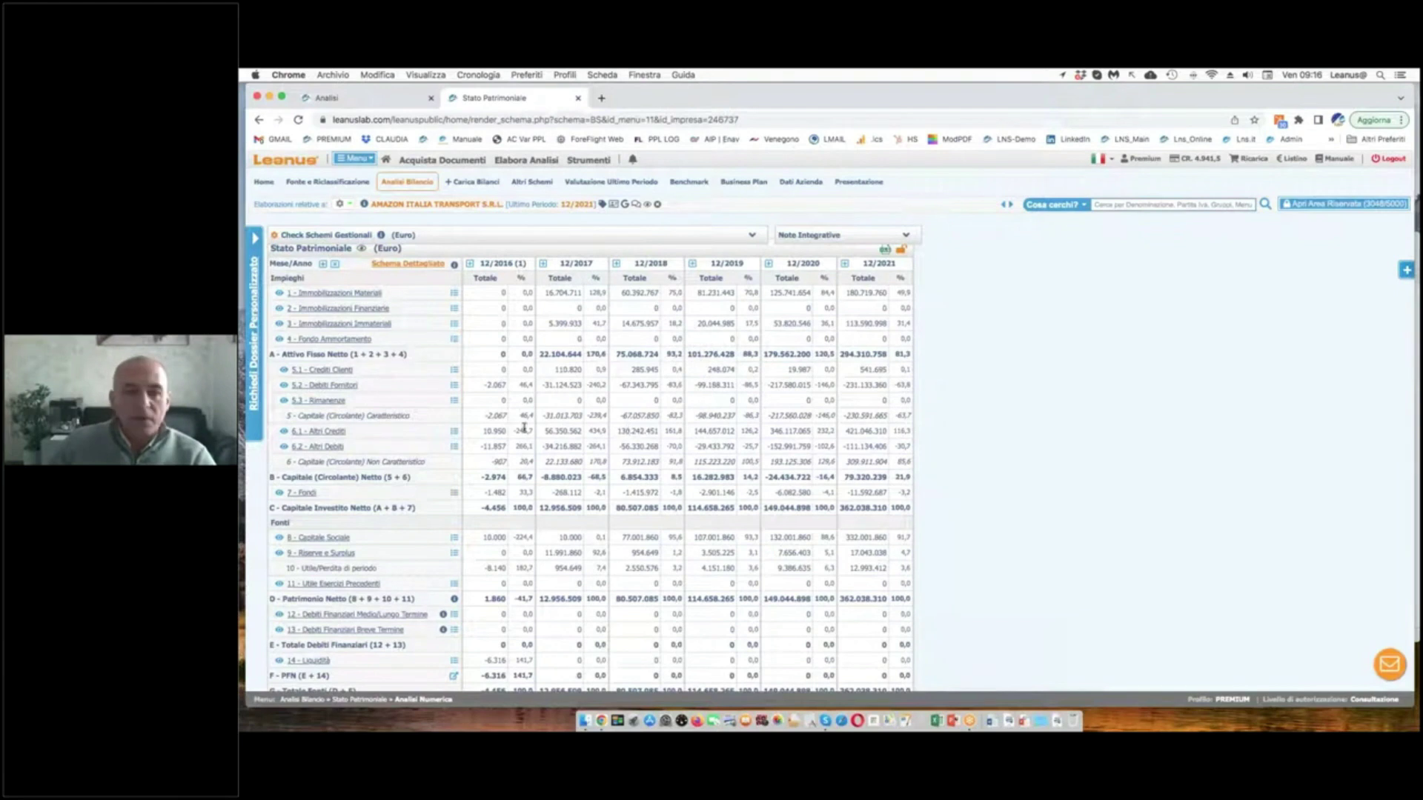
- Inspect the reclassification breakdown of item 6.1 - Altri Crediti for credits towards group companies and close it
{"action": "left_click", "coordinate": [315, 432]}
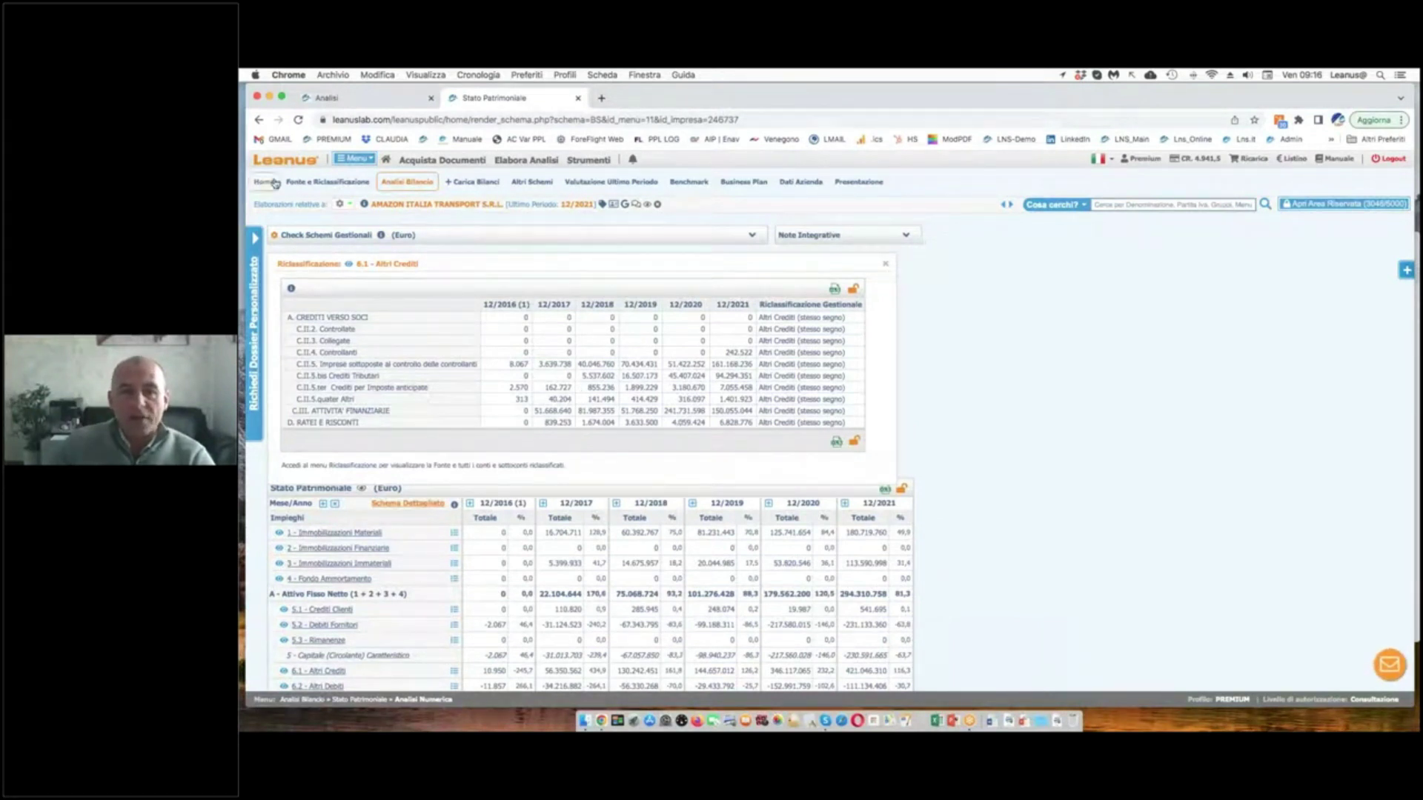
{"action": "mouse_move", "coordinate": [805, 252]}
{"action": "left_mouse_down"}
{"action": "mouse_move", "coordinate": [844, 236]}
{"action": "mouse_move", "coordinate": [777, 225]}
{"action": "mouse_move", "coordinate": [774, 247]}
{"action": "mouse_move", "coordinate": [793, 257]}
{"action": "left_mouse_up"}
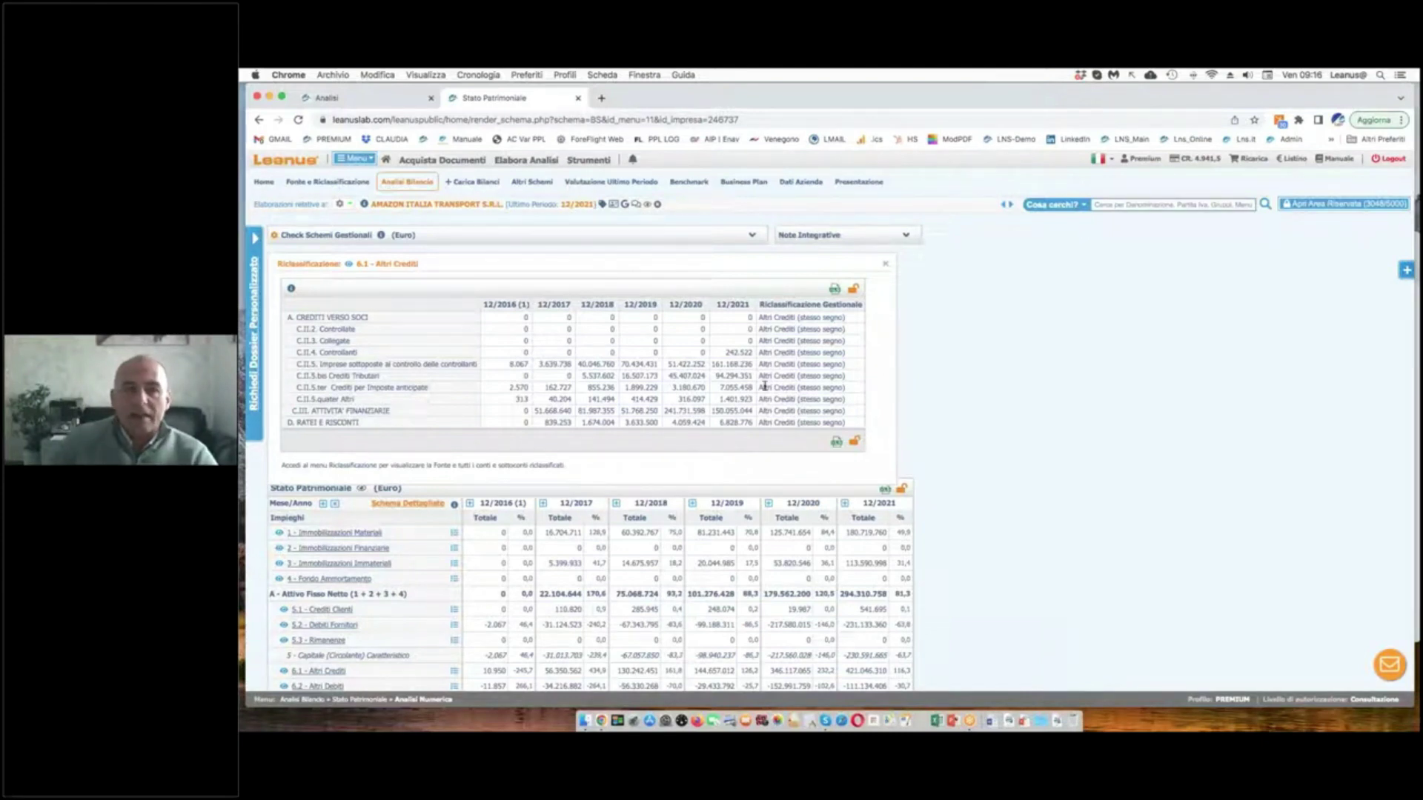
{"action": "left_click", "coordinate": [341, 204]}
{"action": "mouse_move", "coordinate": [886, 306]}
{"action": "left_mouse_down"}
{"action": "mouse_move", "coordinate": [852, 274]}
{"action": "mouse_move", "coordinate": [842, 315]}
{"action": "mouse_move", "coordinate": [884, 295]}
{"action": "left_mouse_up"}
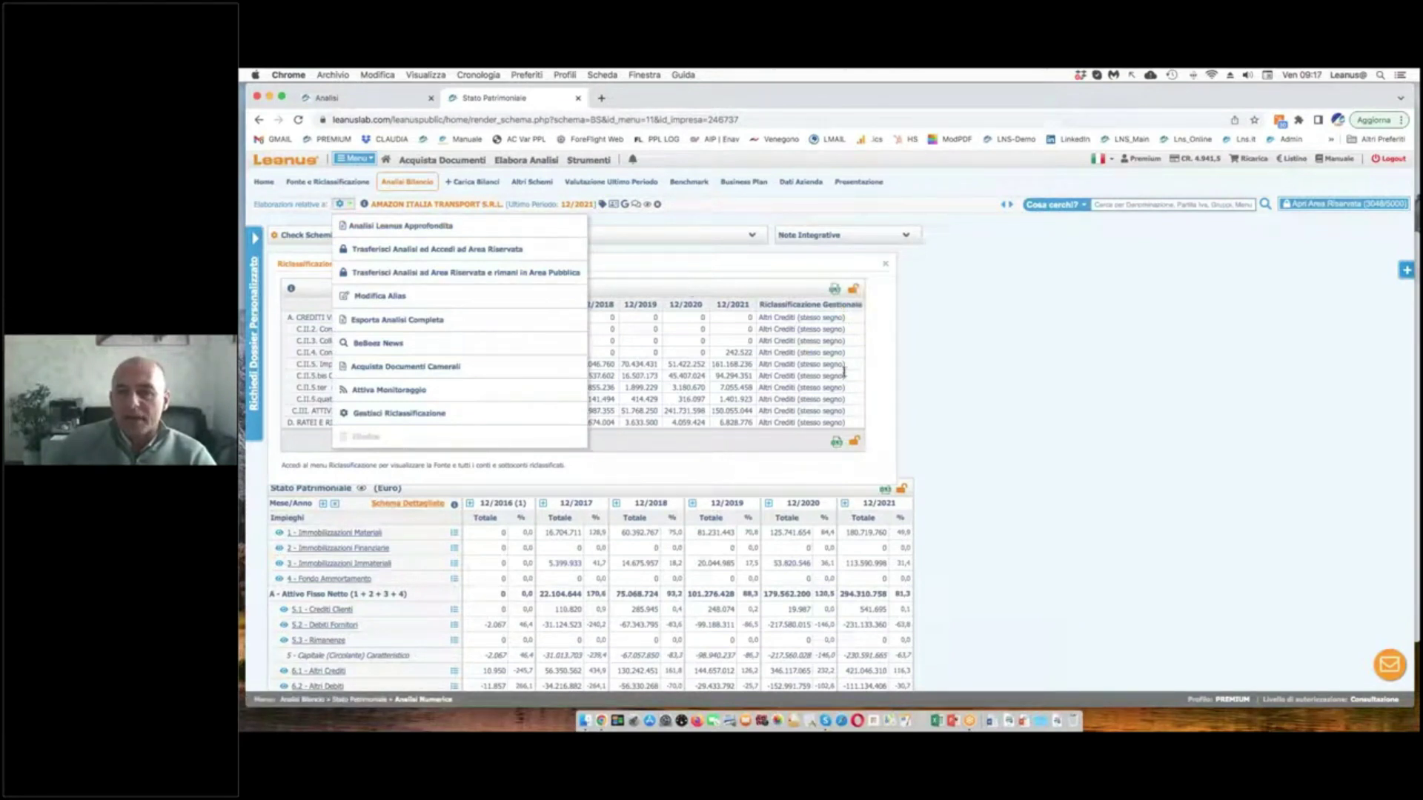
{"action": "left_click", "coordinate": [885, 263]}
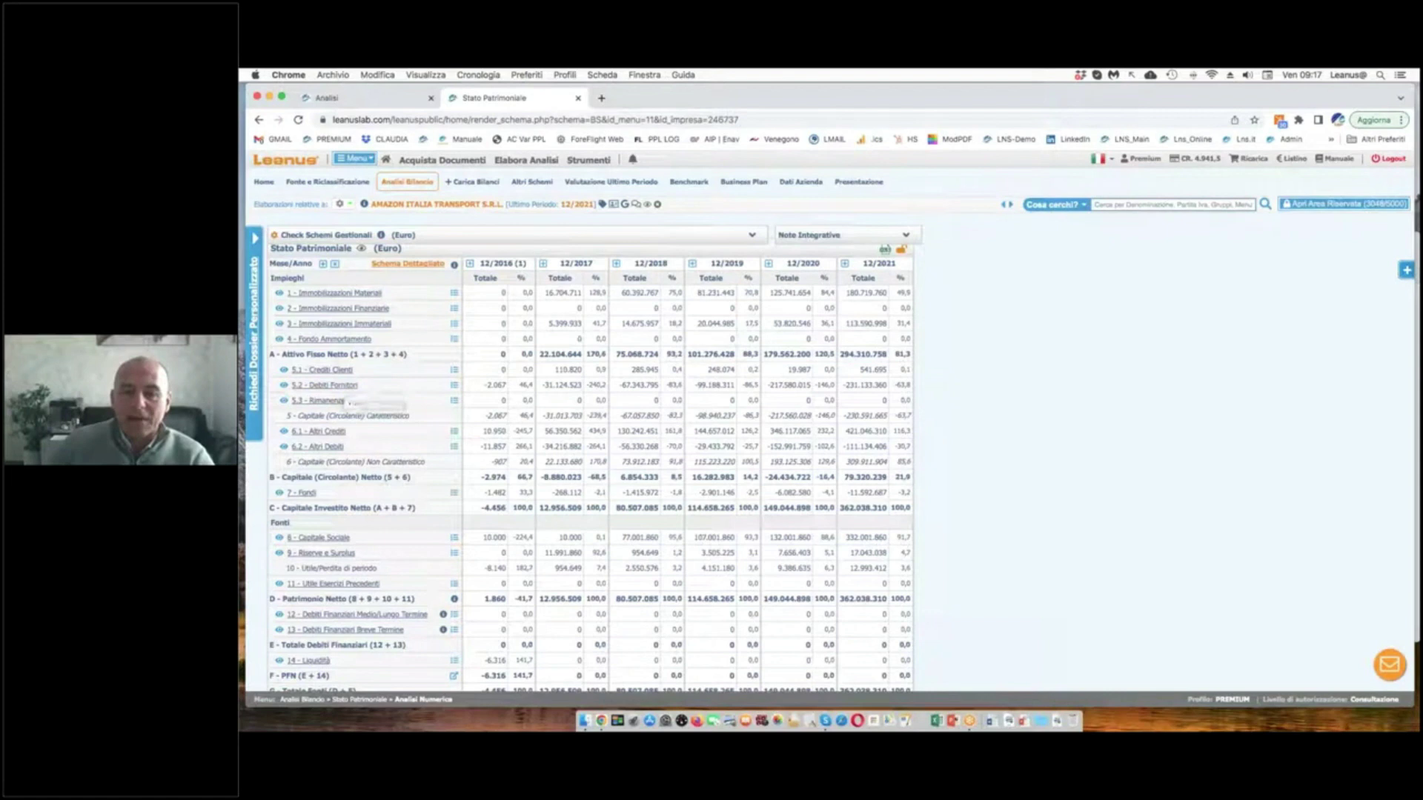
- Inspect the reclassification breakdown of item 6.2 - Altri Debiti and return to the filtered company list
{"action": "left_click", "coordinate": [317, 447]}
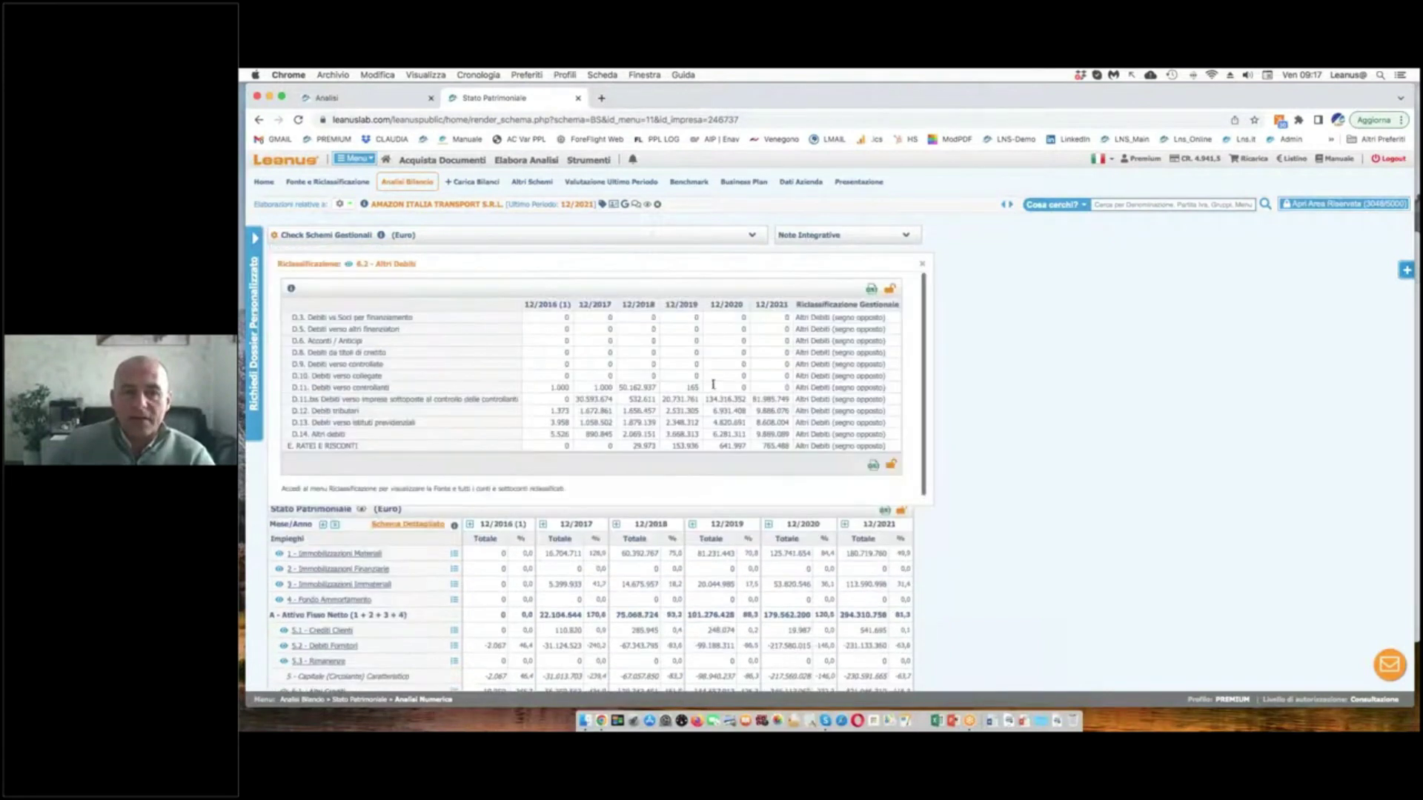
{"action": "left_click", "coordinate": [922, 264]}
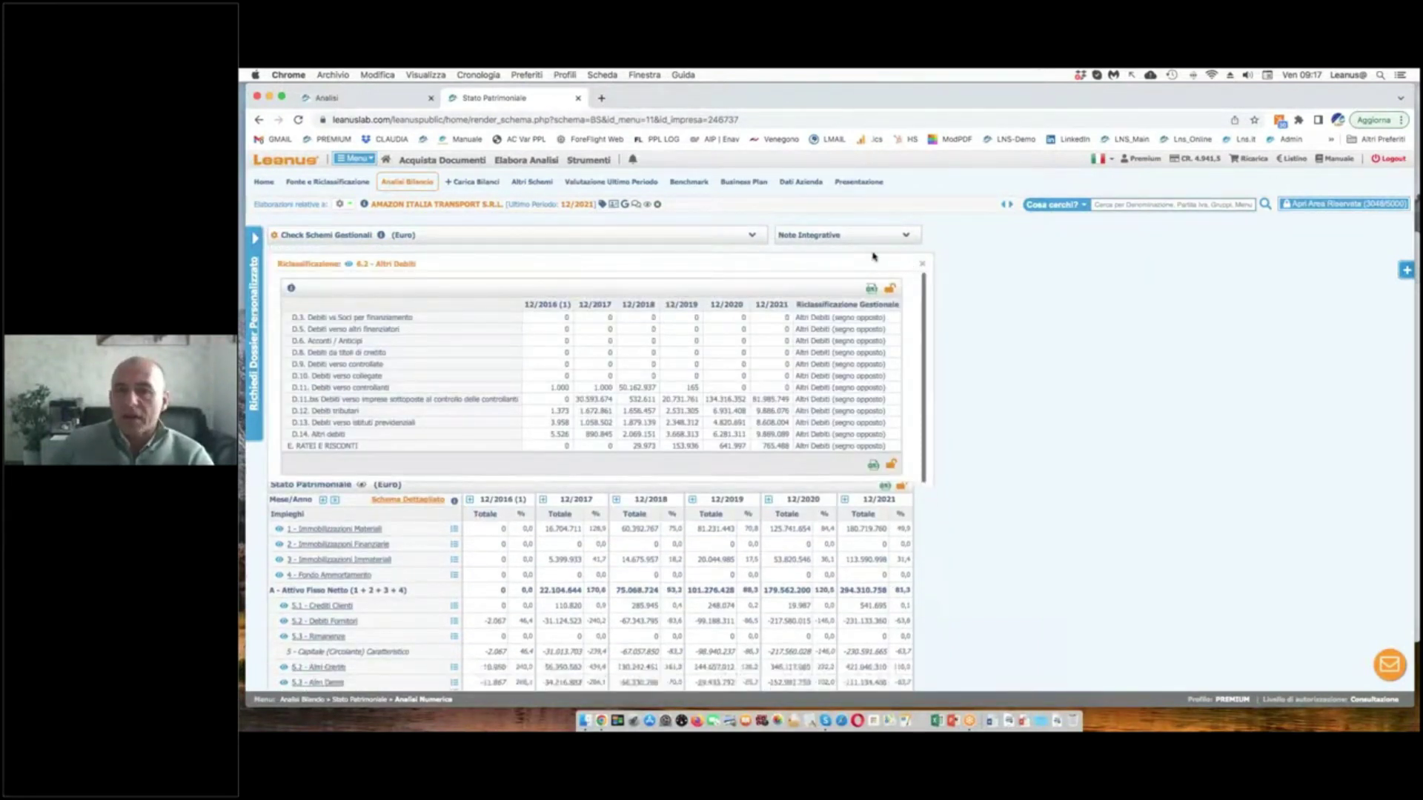
{"action": "left_click", "coordinate": [356, 99]}
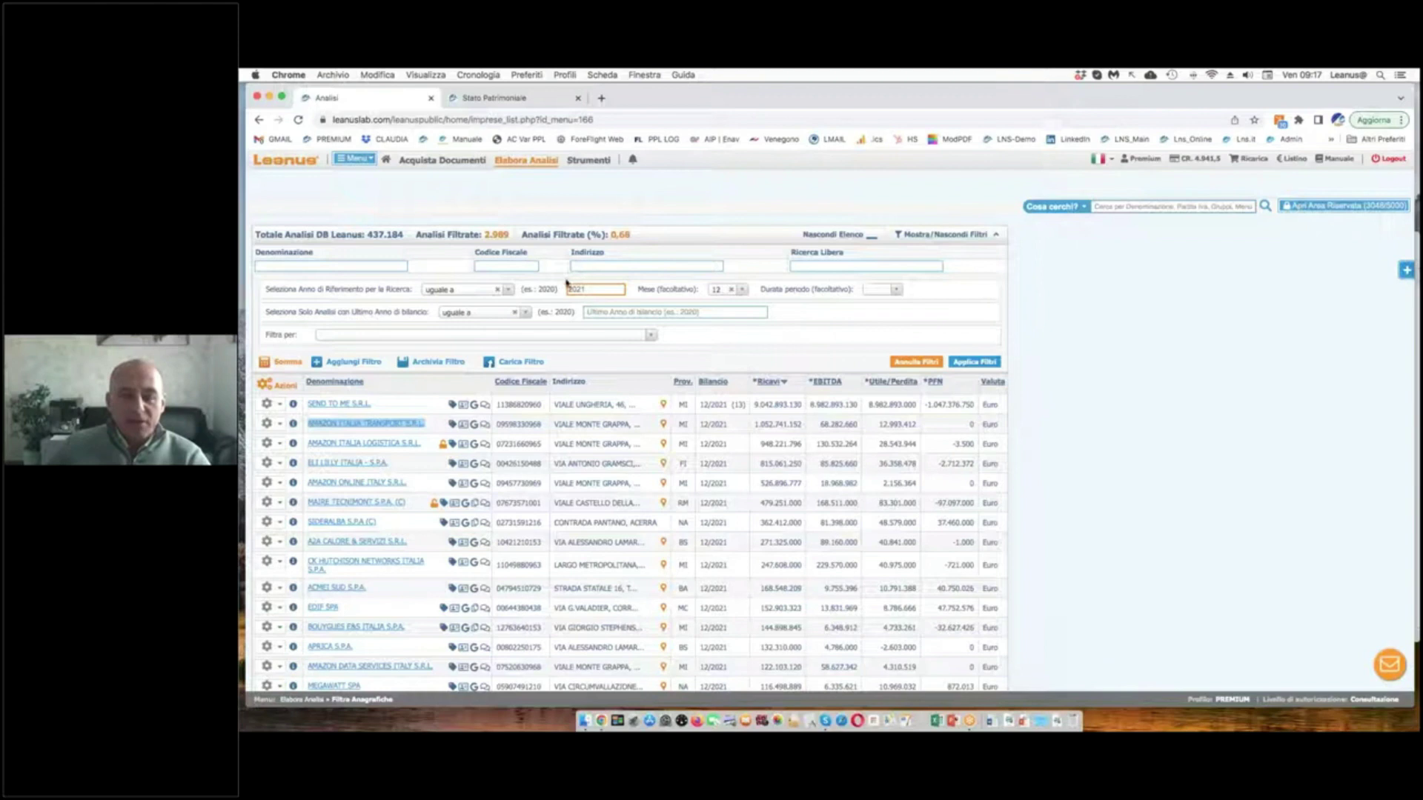
- Mark the 2021 reference year filter and underline the Ricavi, EBITDA and PFN figures of SEND TO ME S.R.L
{"action": "mouse_move", "coordinate": [554, 296]}
{"action": "left_mouse_down"}
{"action": "mouse_move", "coordinate": [575, 305]}
{"action": "mouse_move", "coordinate": [560, 285]}
{"action": "mouse_move", "coordinate": [568, 301]}
{"action": "left_mouse_up"}
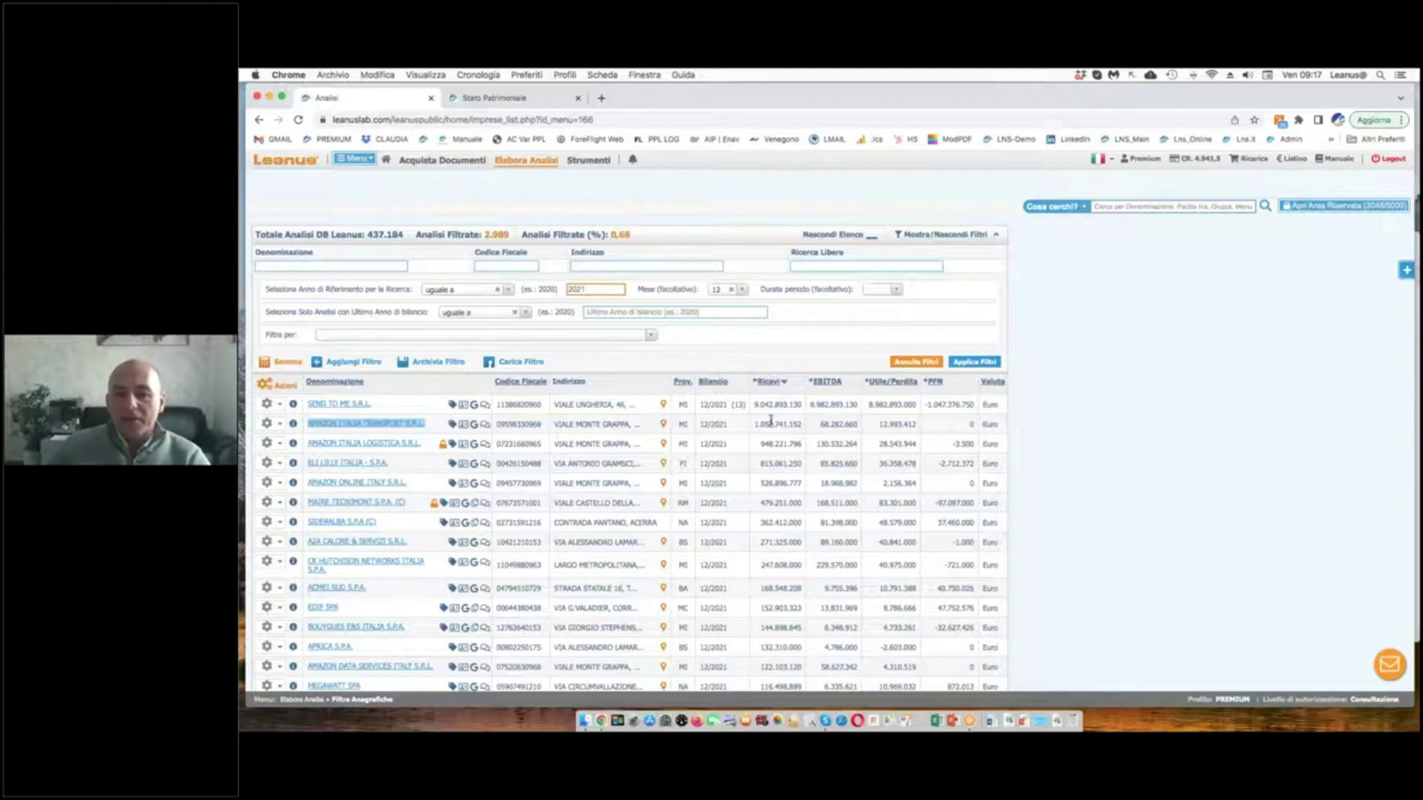
{"action": "left_click_drag", "start_coordinate": [757, 416], "coordinate": [972, 418]}
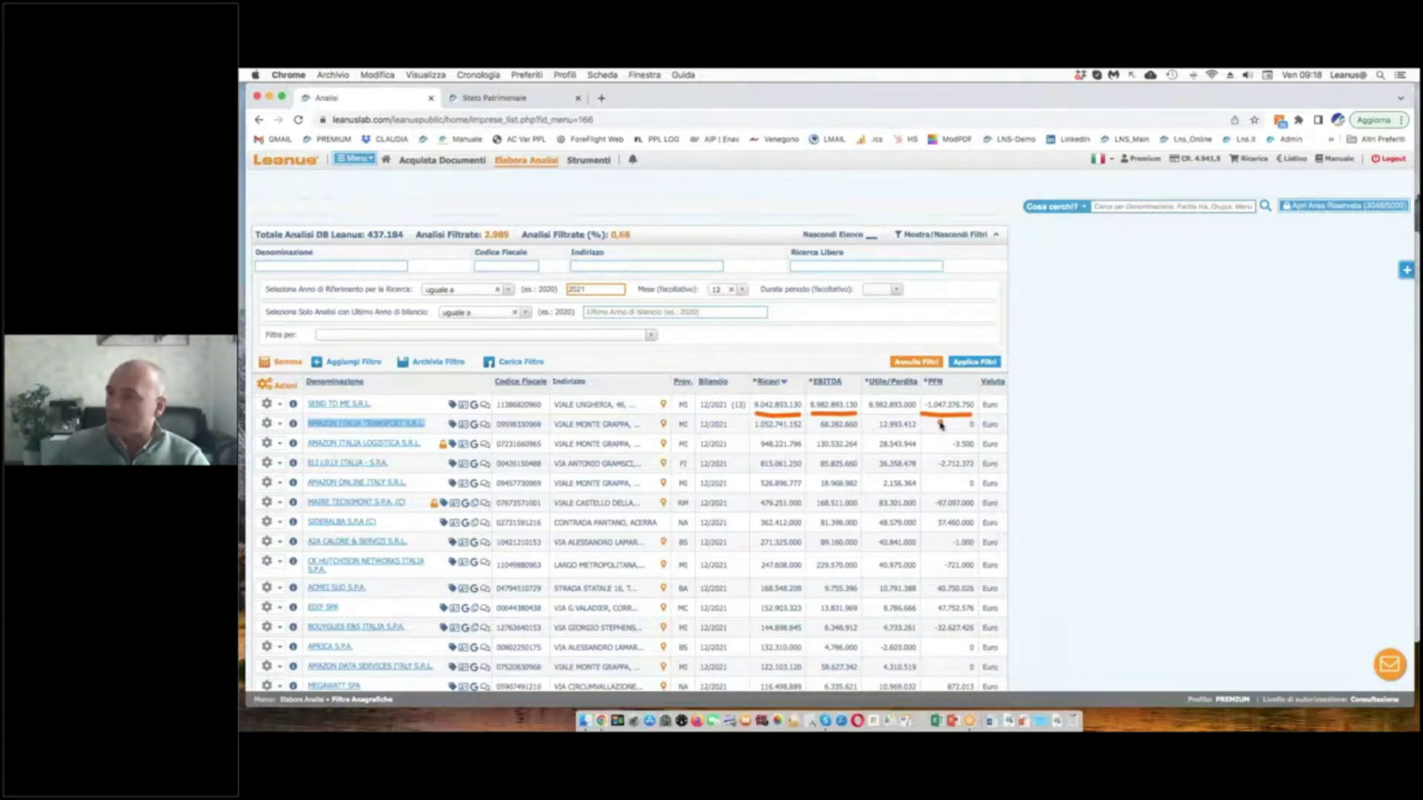
{"action": "left_click_drag", "start_coordinate": [1021, 406], "coordinate": [1048, 407]}
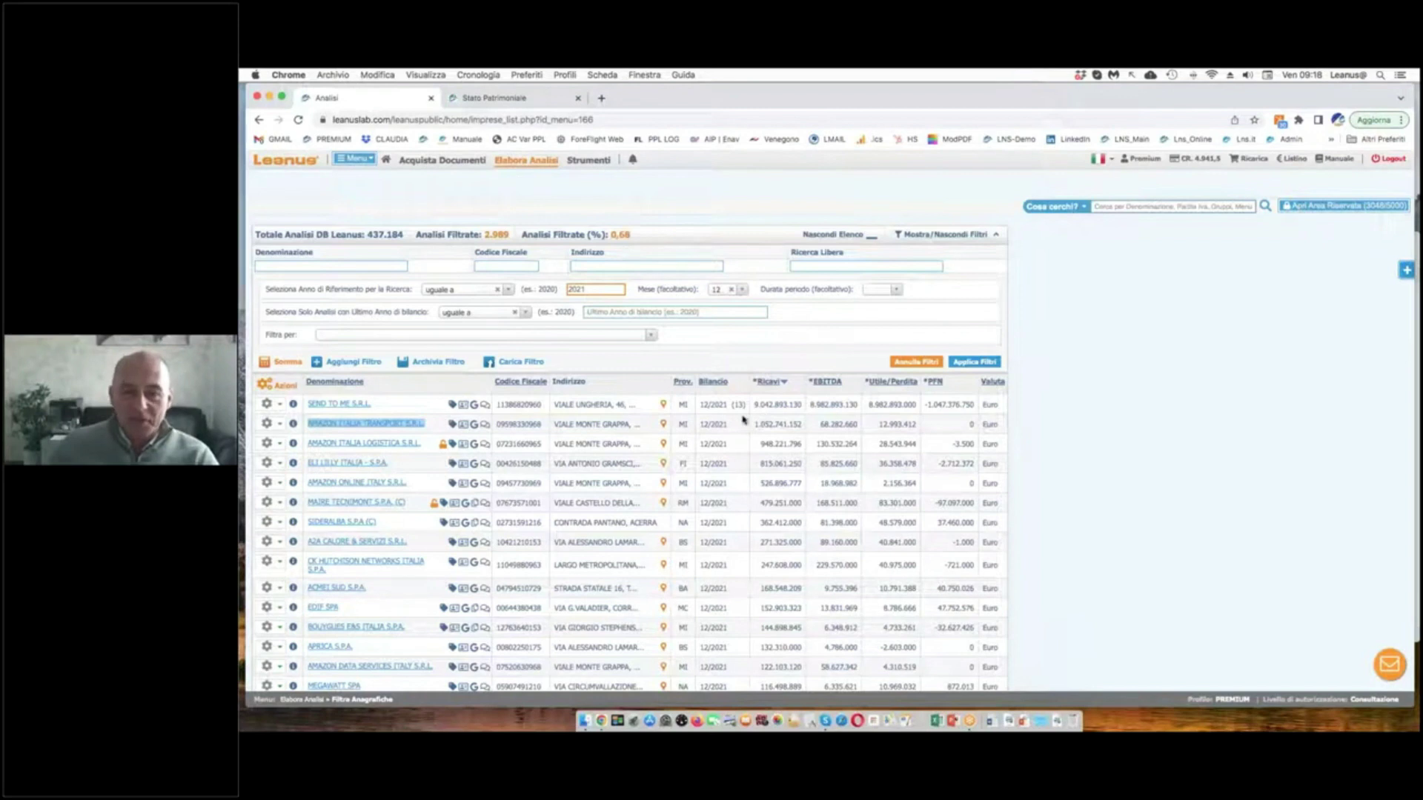
- Mark the 12/2021 (13) period of SEND TO ME S.R.L., sketch a timeline for it beside the list, and clear the drawings
{"action": "mouse_move", "coordinate": [727, 417]}
{"action": "left_mouse_down"}
{"action": "mouse_move", "coordinate": [705, 413]}
{"action": "mouse_move", "coordinate": [747, 413]}
{"action": "mouse_move", "coordinate": [740, 395]}
{"action": "left_mouse_up"}
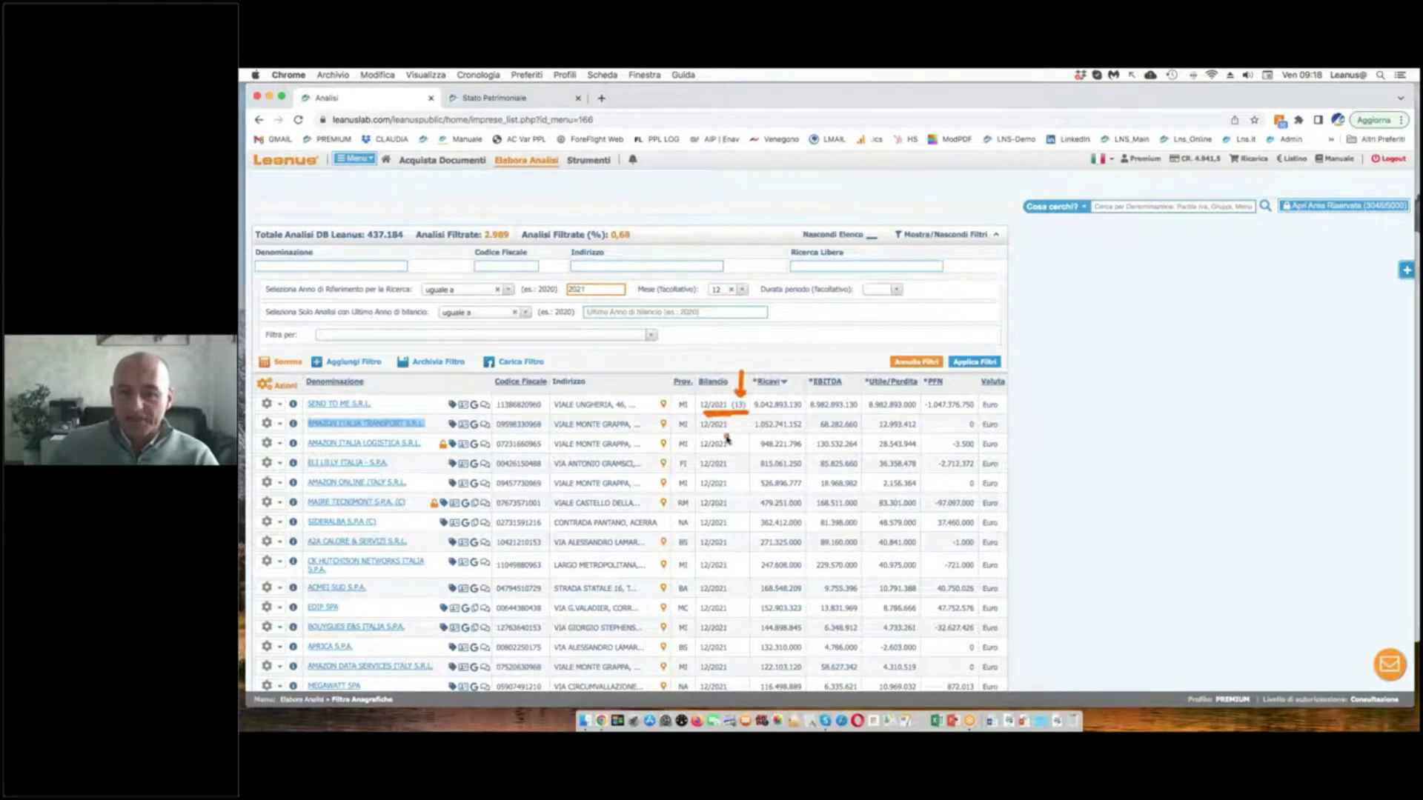
{"action": "left_click", "coordinate": [864, 416]}
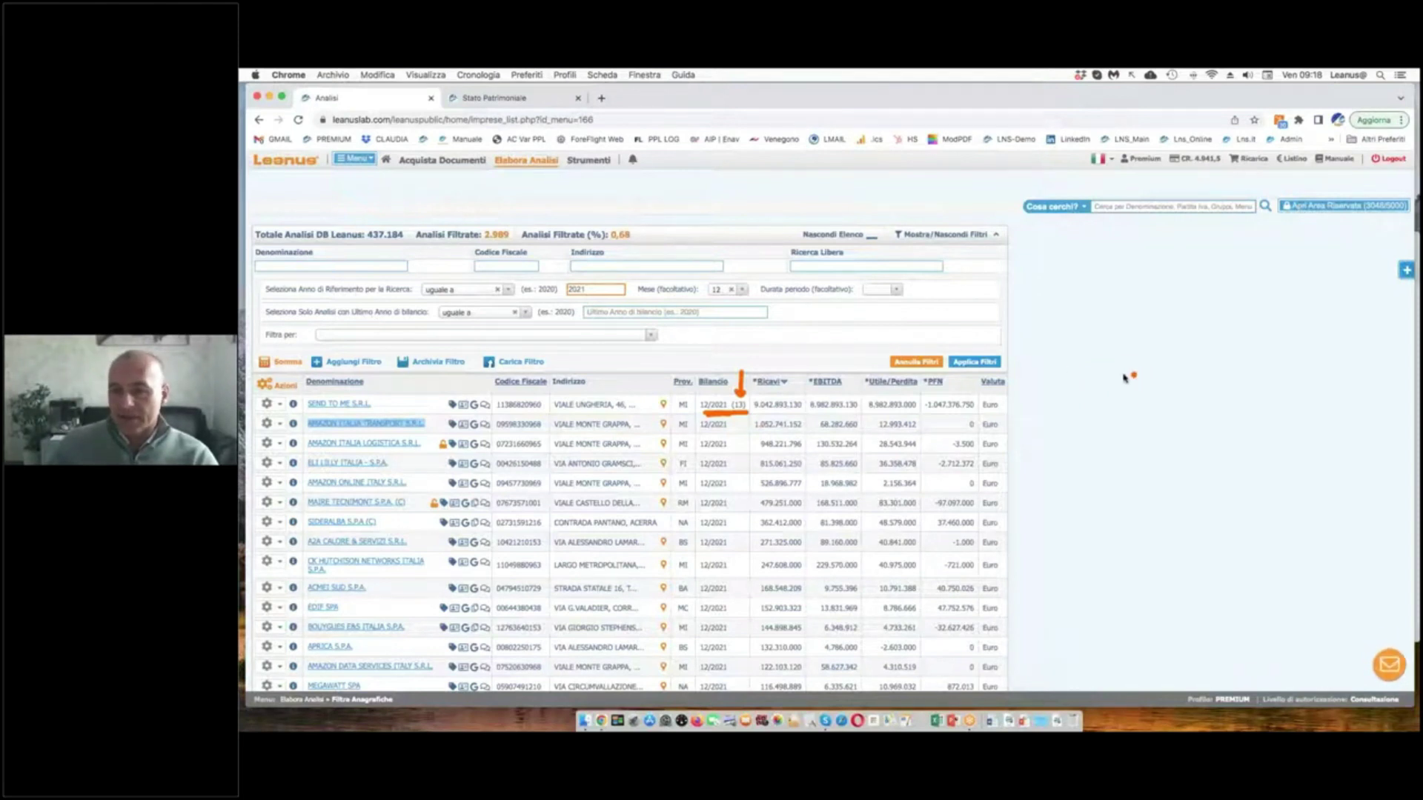
{"action": "mouse_move", "coordinate": [1080, 361]}
{"action": "left_mouse_down"}
{"action": "mouse_move", "coordinate": [1101, 394]}
{"action": "mouse_move", "coordinate": [1228, 378]}
{"action": "left_mouse_up"}
{"action": "left_click_drag", "start_coordinate": [1040, 347], "coordinate": [1057, 341]}
{"action": "left_click", "coordinate": [1065, 342]}
{"action": "left_click", "coordinate": [1074, 342]}
{"action": "left_click_drag", "start_coordinate": [1213, 338], "coordinate": [1236, 358]}
{"action": "left_click", "coordinate": [1172, 369]}
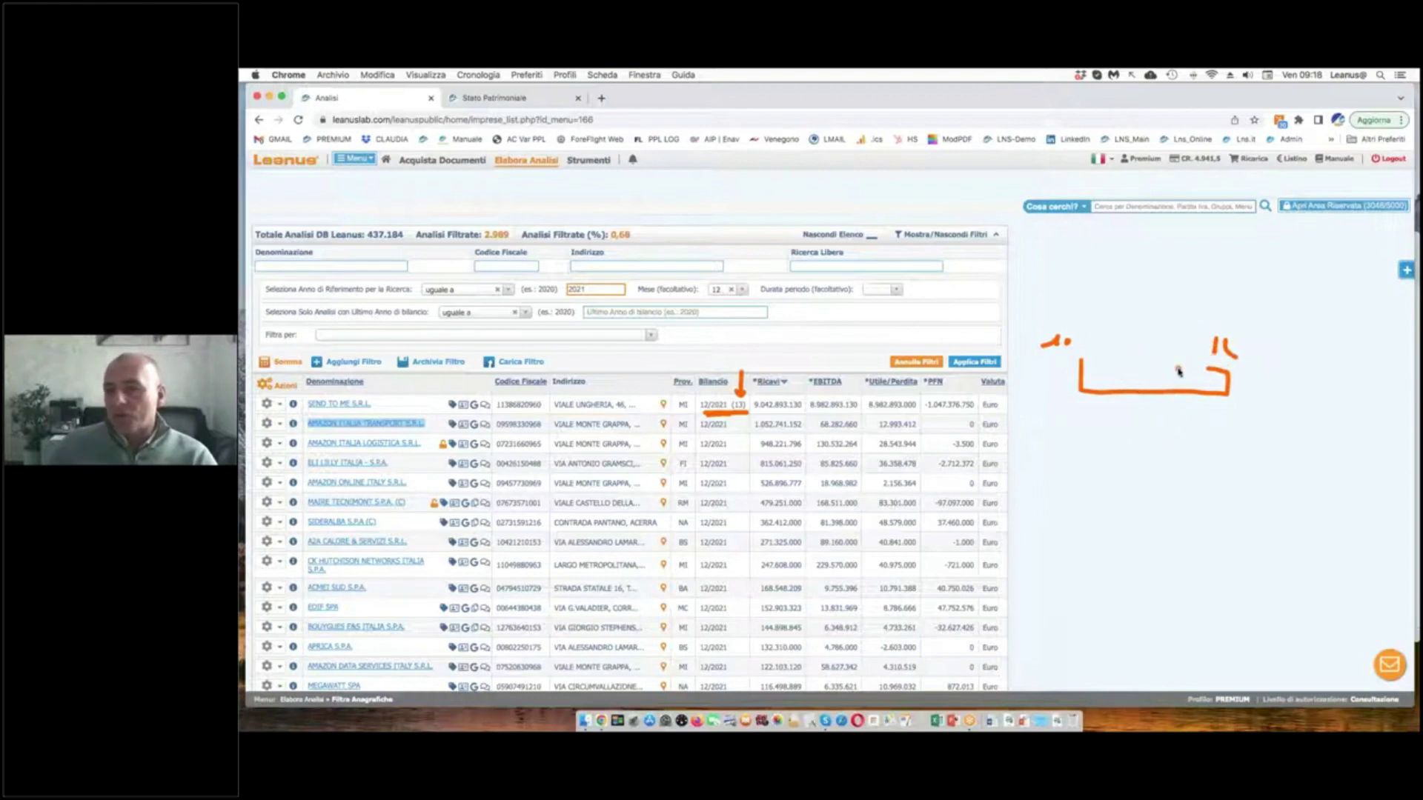
{"action": "left_click_drag", "start_coordinate": [1238, 391], "coordinate": [1372, 391]}
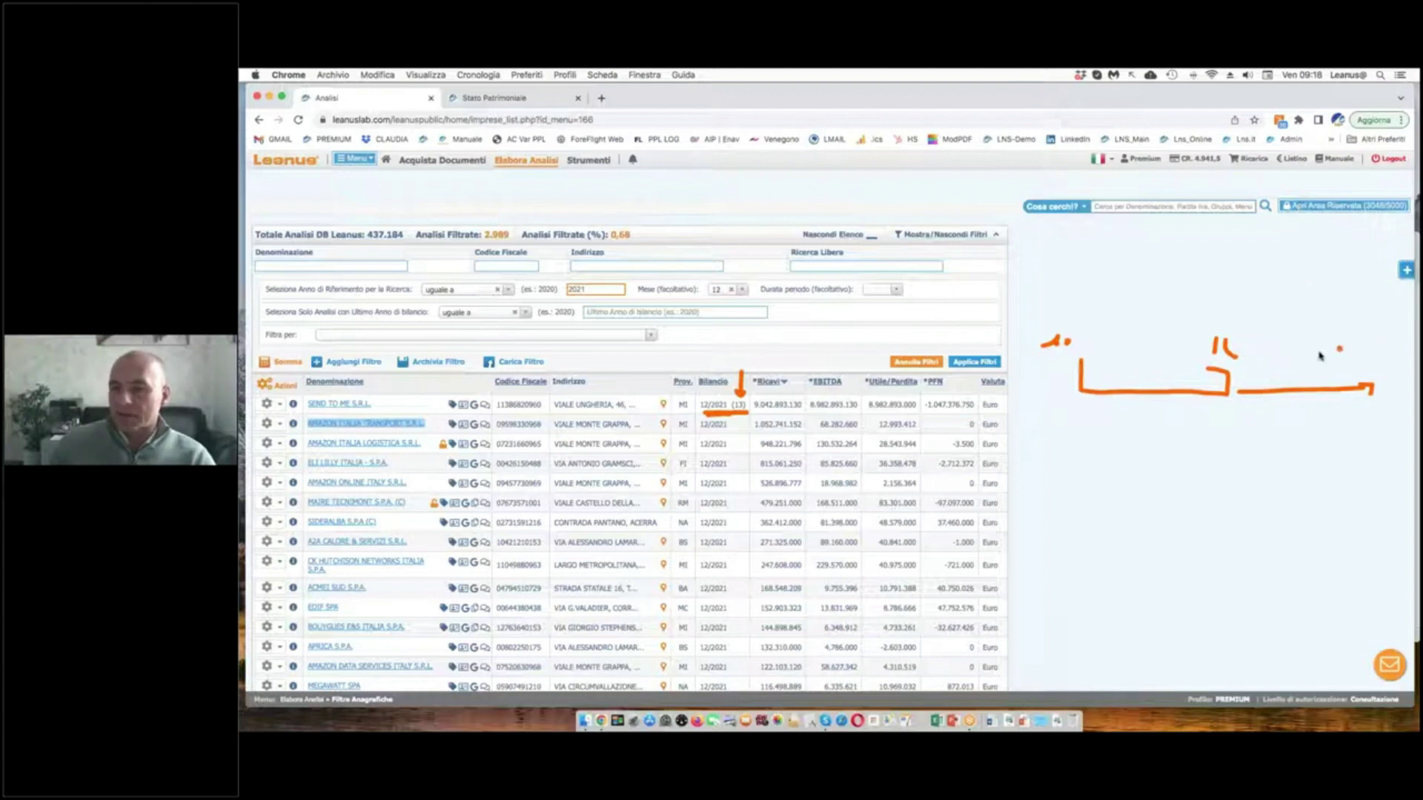
{"action": "key", "text": "Escape"}
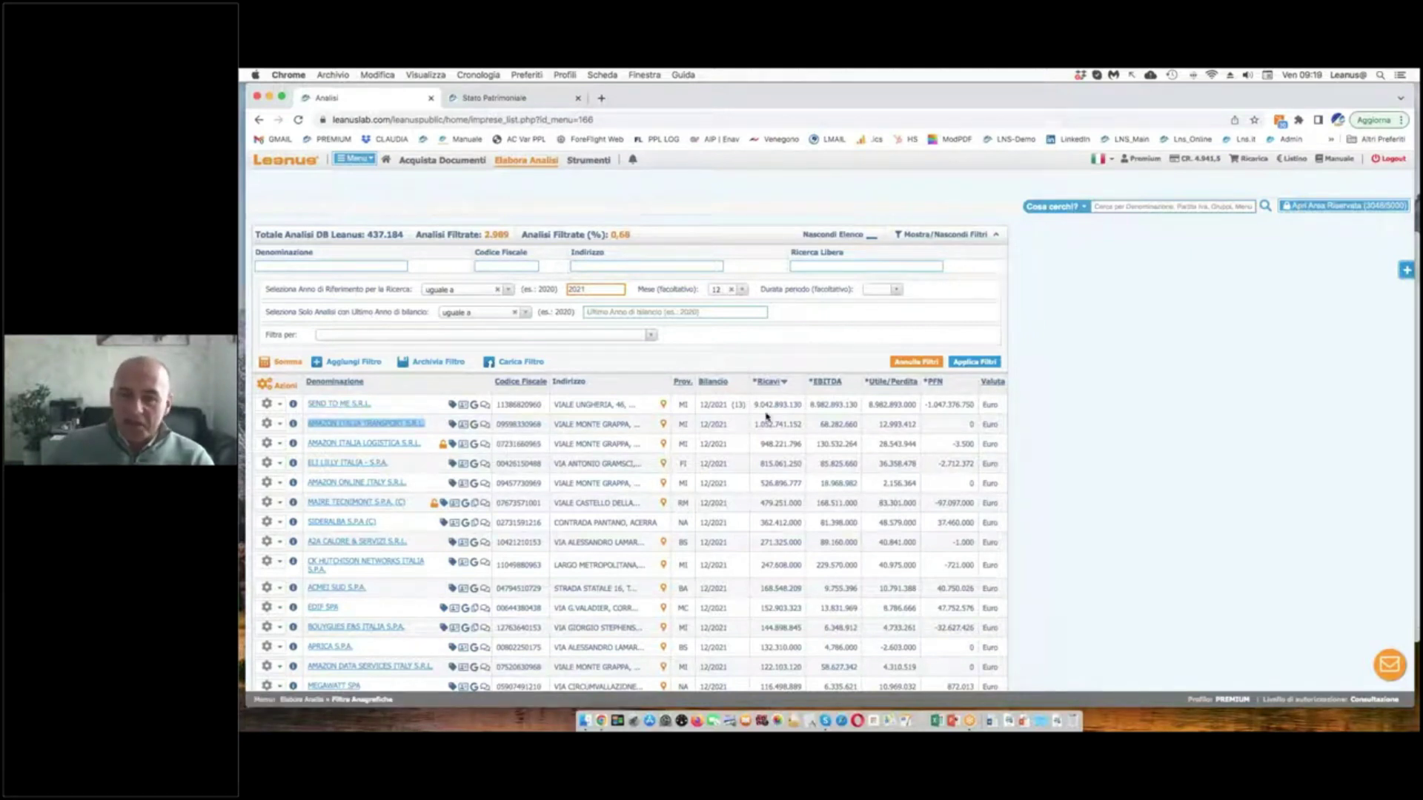
- Open the SEND TO ME S.R.L. analysis in a new tab and examine its 12/2021 Conto Economico figures up close
{"action": "right_click", "coordinate": [363, 405]}
{"action": "left_click", "coordinate": [365, 408]}
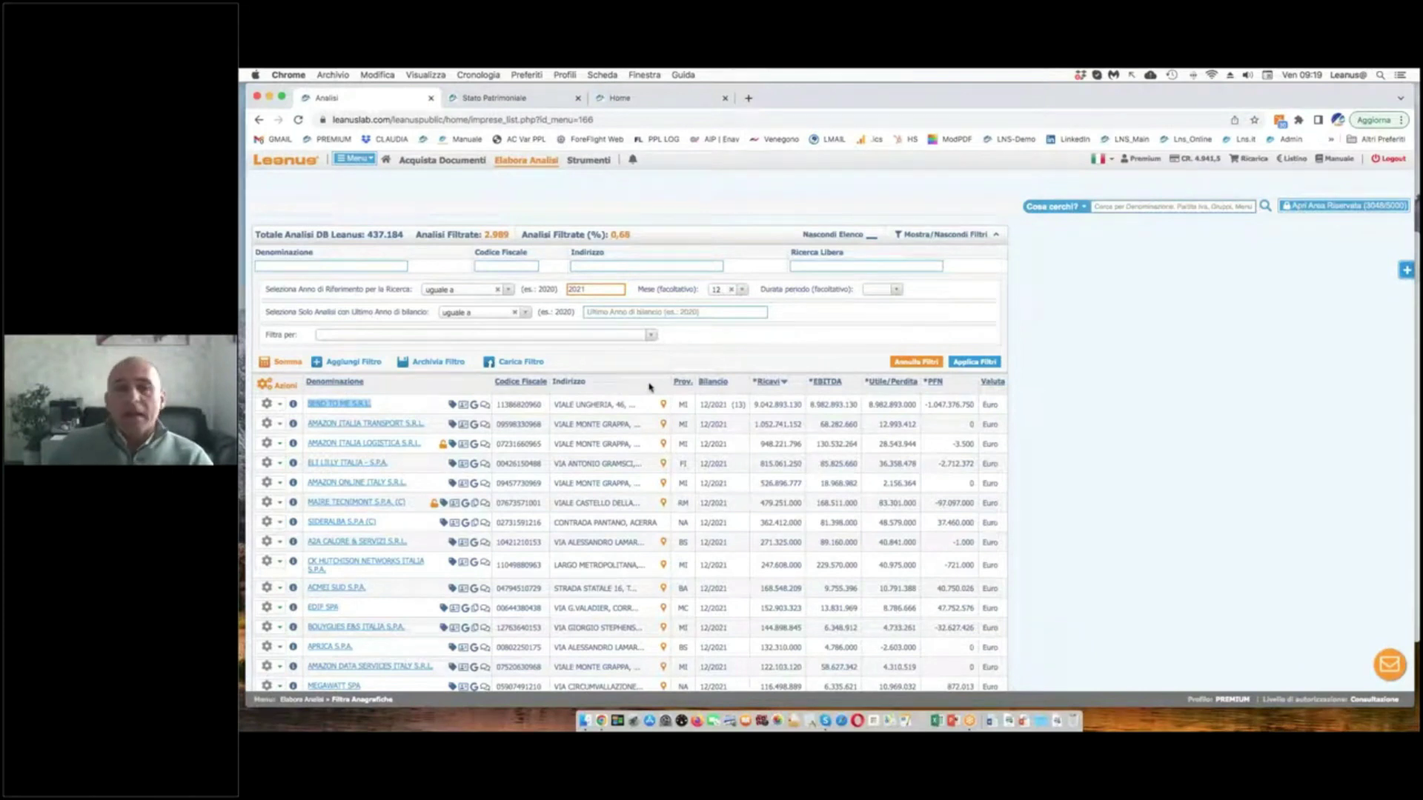
{"action": "left_click", "coordinate": [643, 102]}
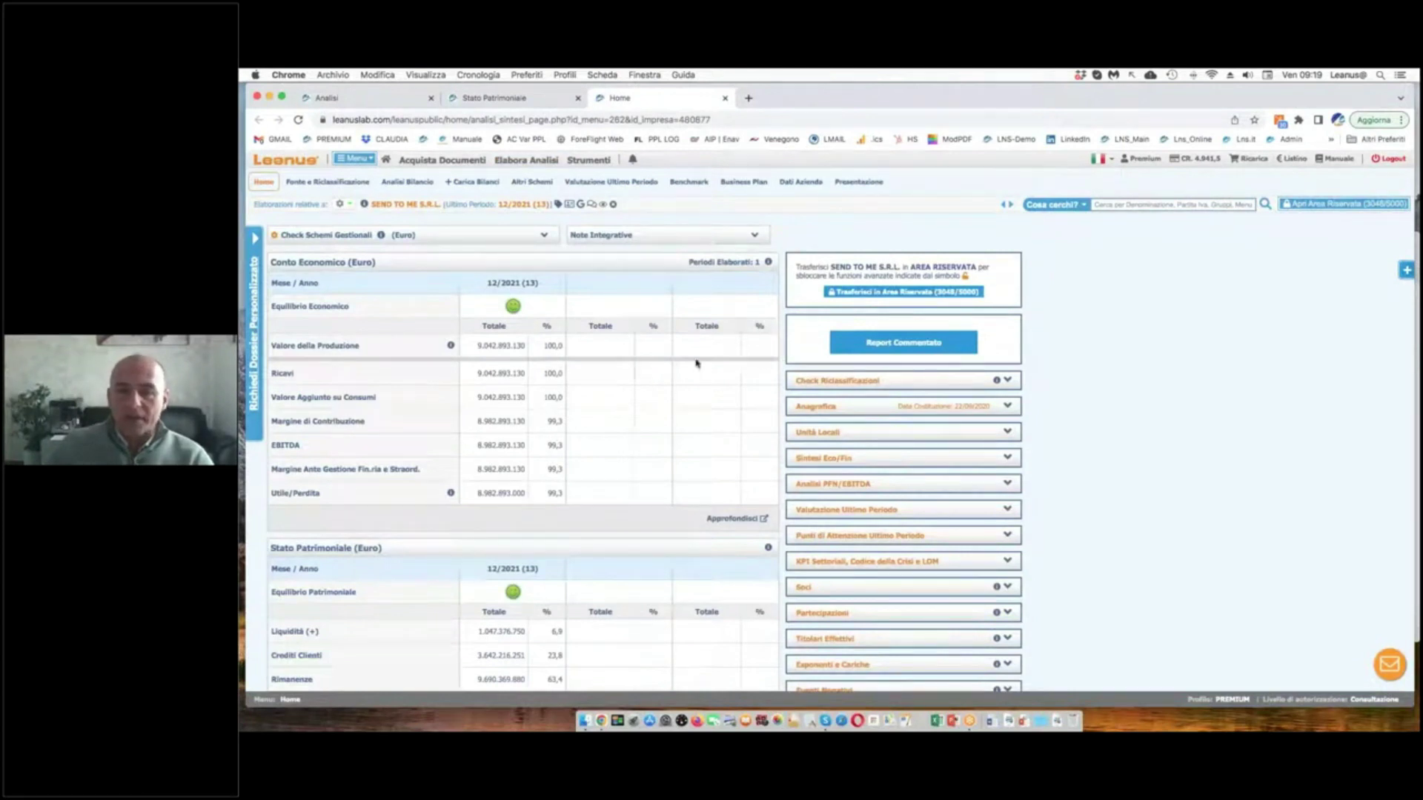
{"action": "scroll", "coordinate": [518, 355], "scroll_direction": "up", "scroll_amount": 5}
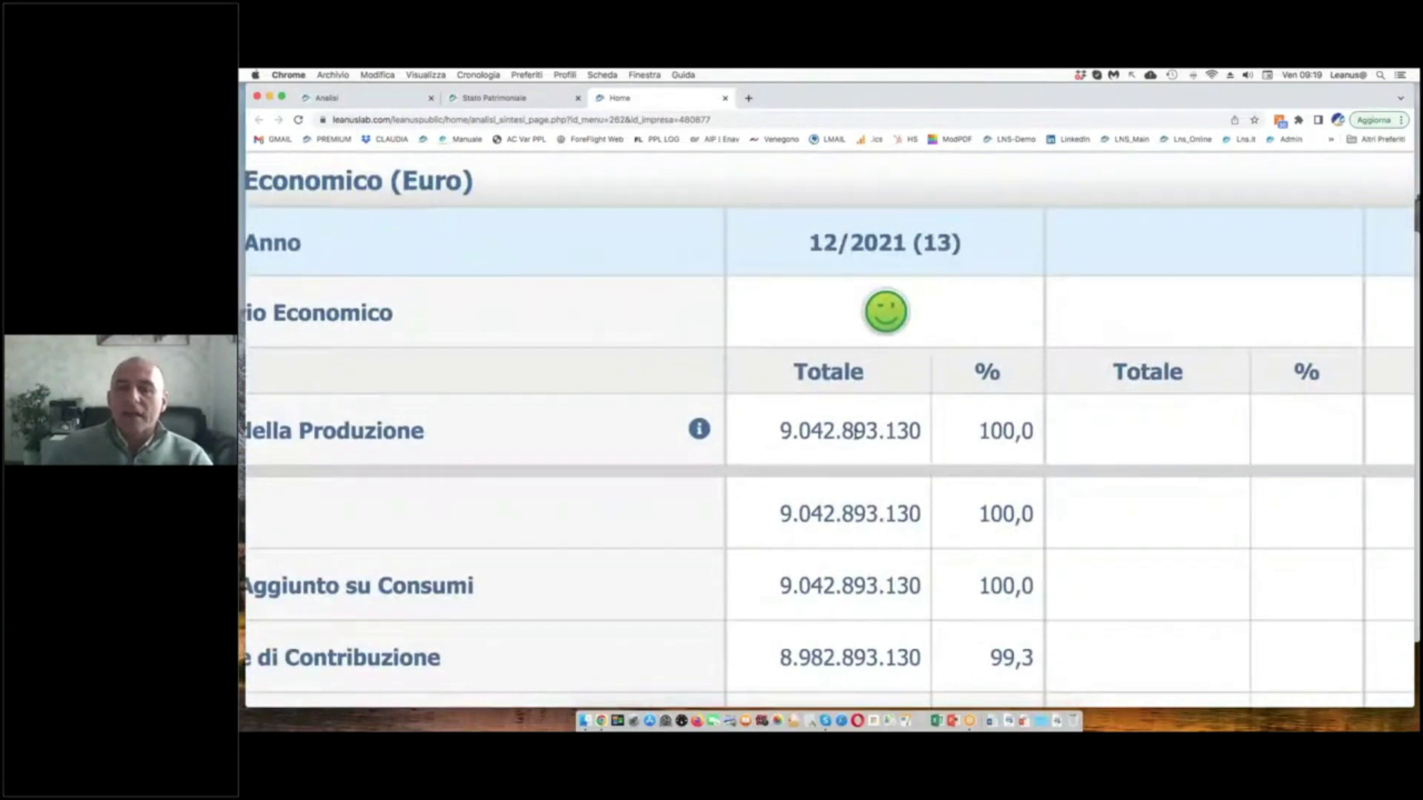
{"action": "scroll", "coordinate": [855, 431], "scroll_direction": "down", "scroll_amount": 5}
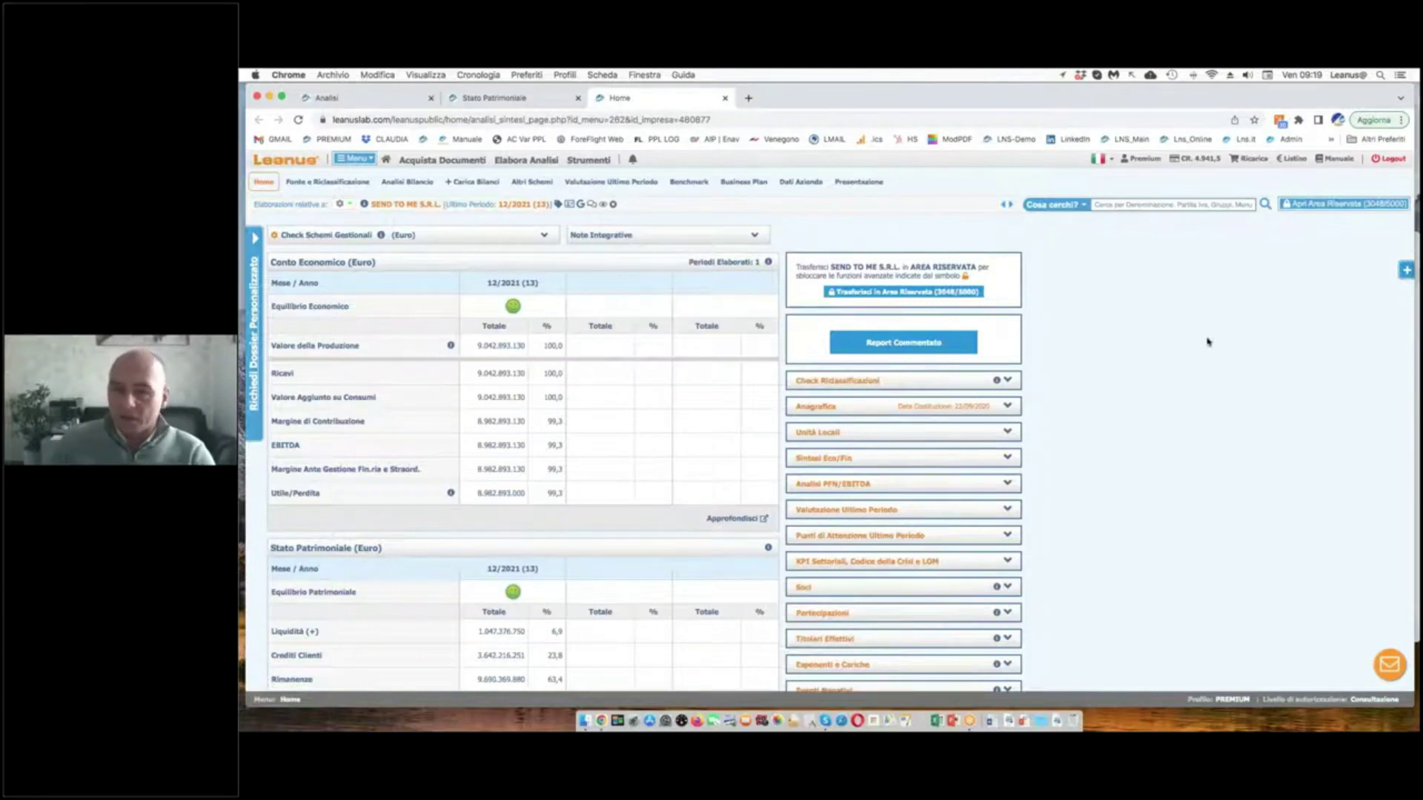
- Check the documents listed under Note Integrative, collapse the section, and look over the Stato Patrimoniale summary
{"action": "left_click", "coordinate": [752, 236]}
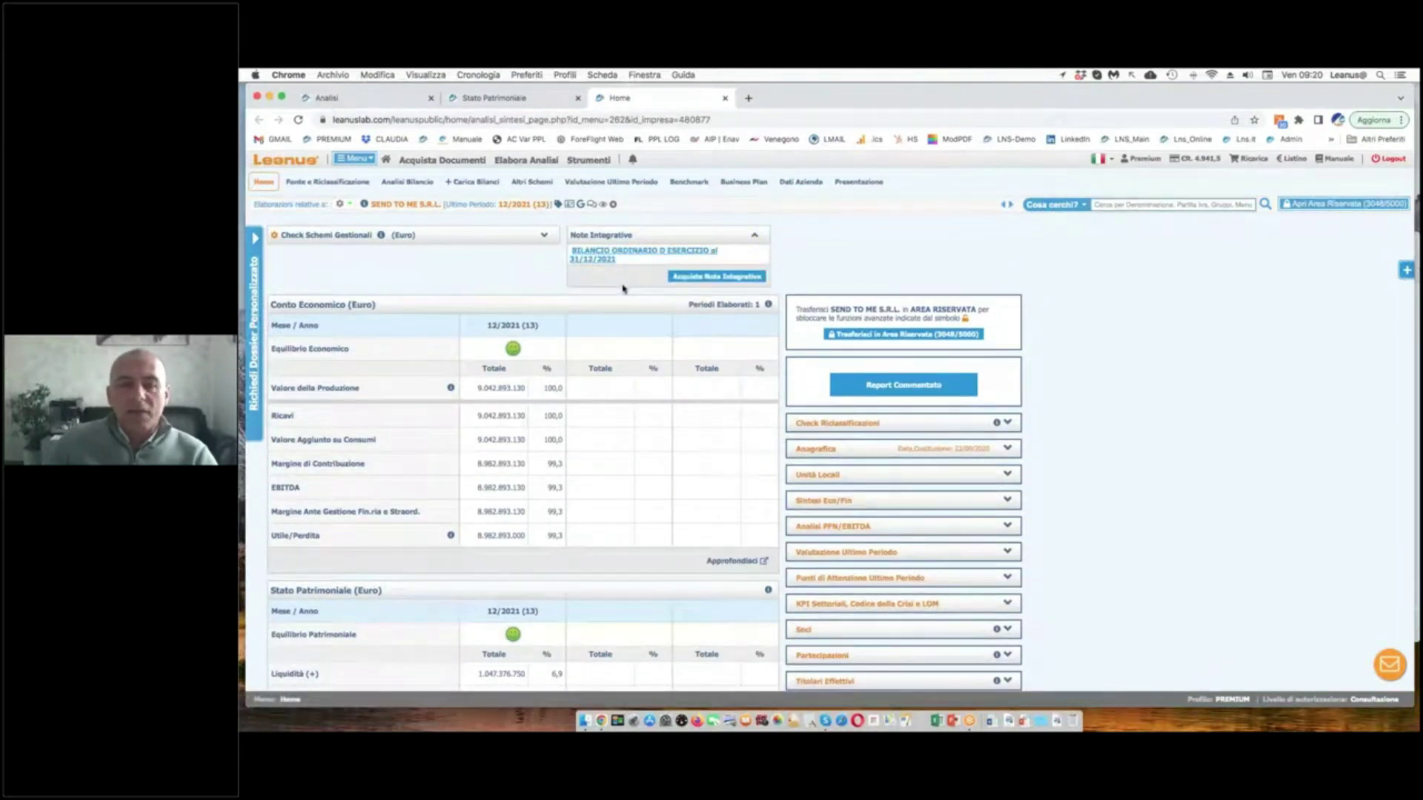
{"action": "left_click", "coordinate": [754, 235]}
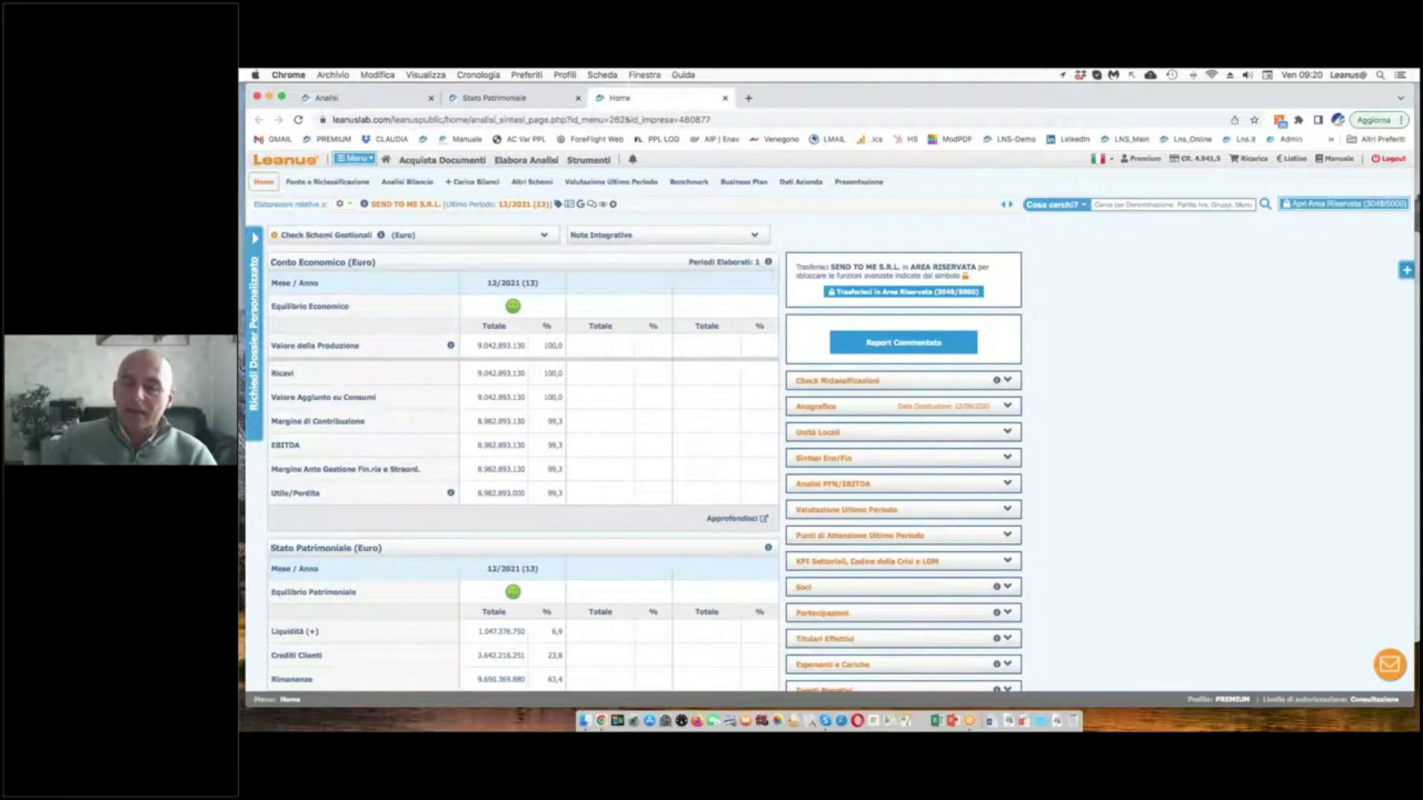
{"action": "scroll", "coordinate": [523, 388], "scroll_direction": "down", "scroll_amount": 5}
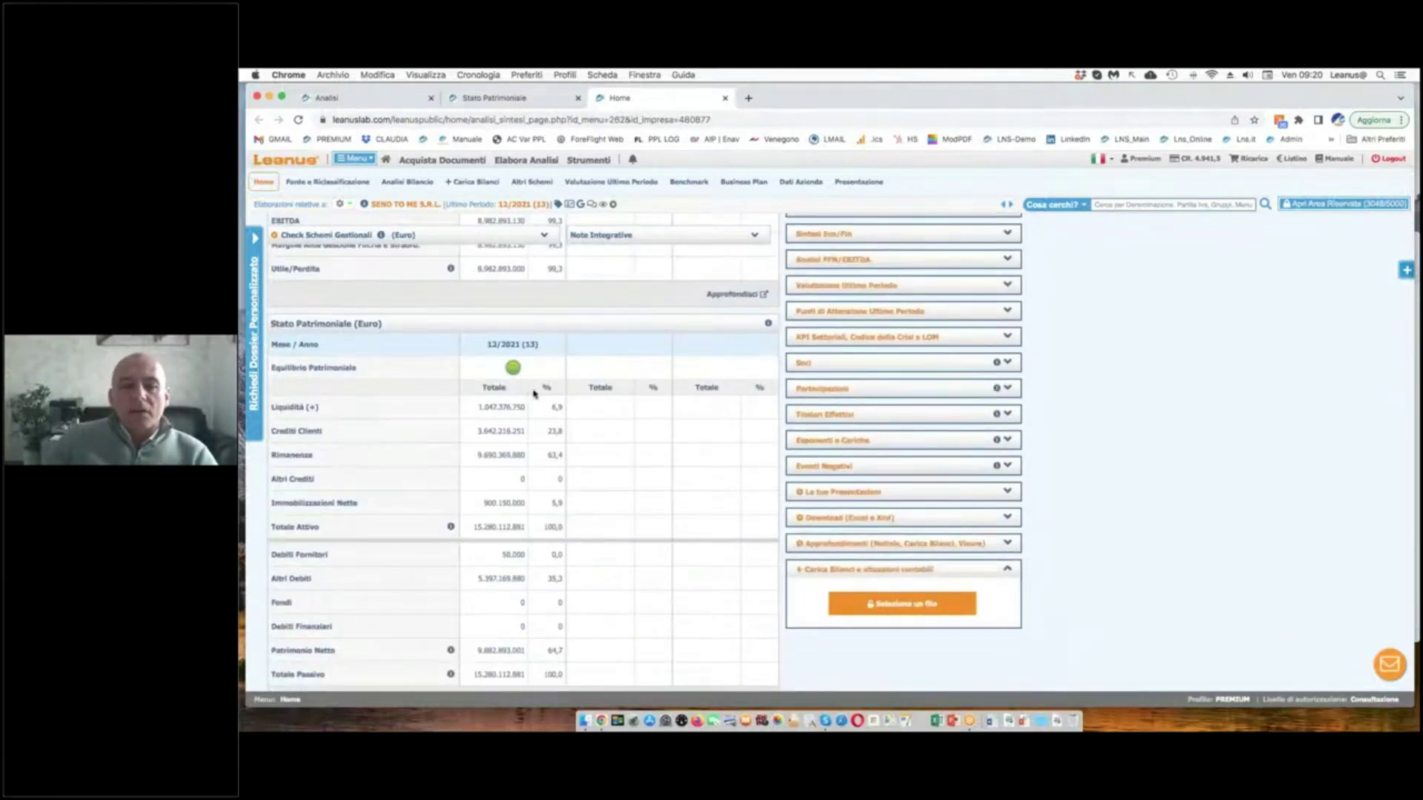
{"action": "scroll", "coordinate": [534, 394], "scroll_direction": "up", "scroll_amount": 5}
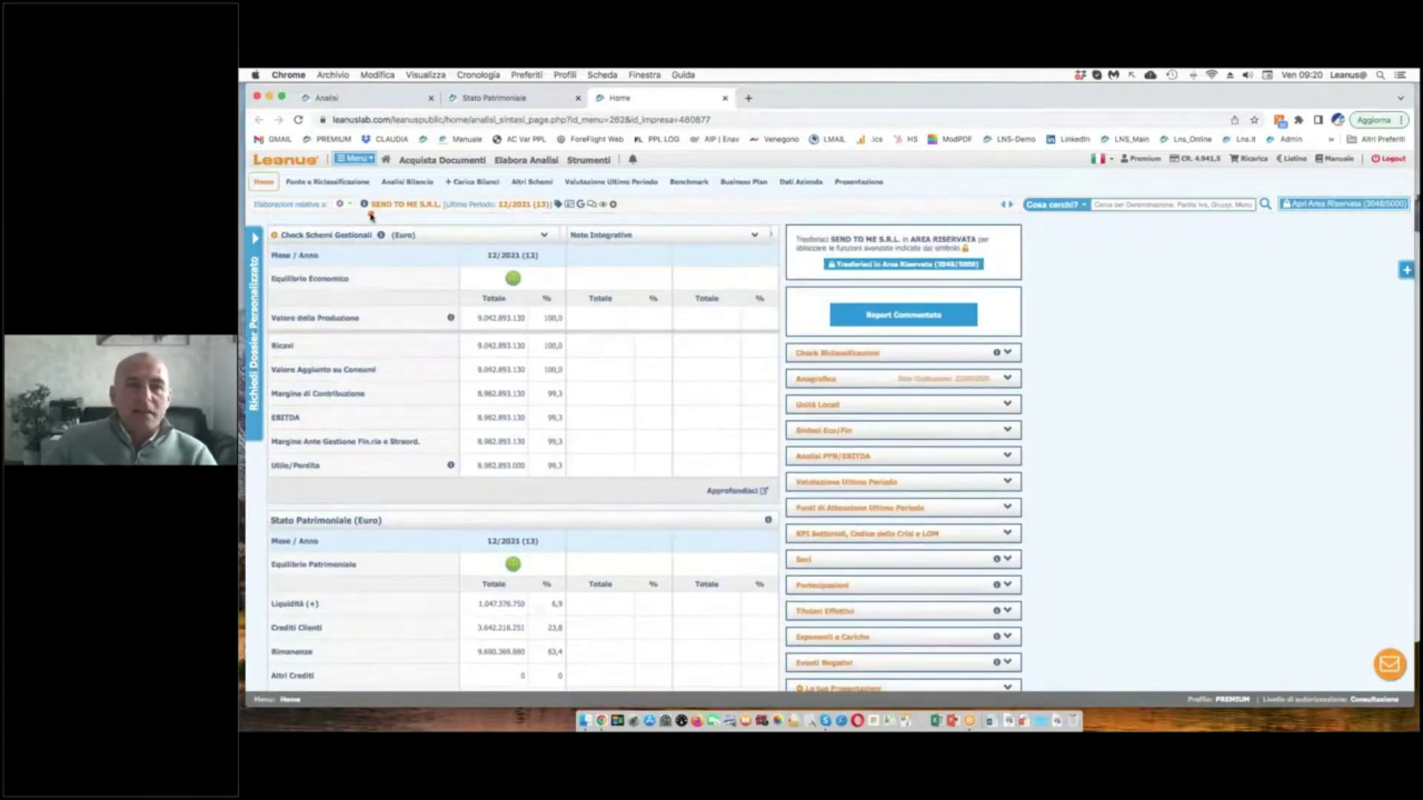
- Expand the Soci section, mark over the shareholder's name, and clear the marking
{"action": "scroll", "coordinate": [733, 436], "scroll_direction": "down", "scroll_amount": 3}
{"action": "left_click", "coordinate": [833, 448]}
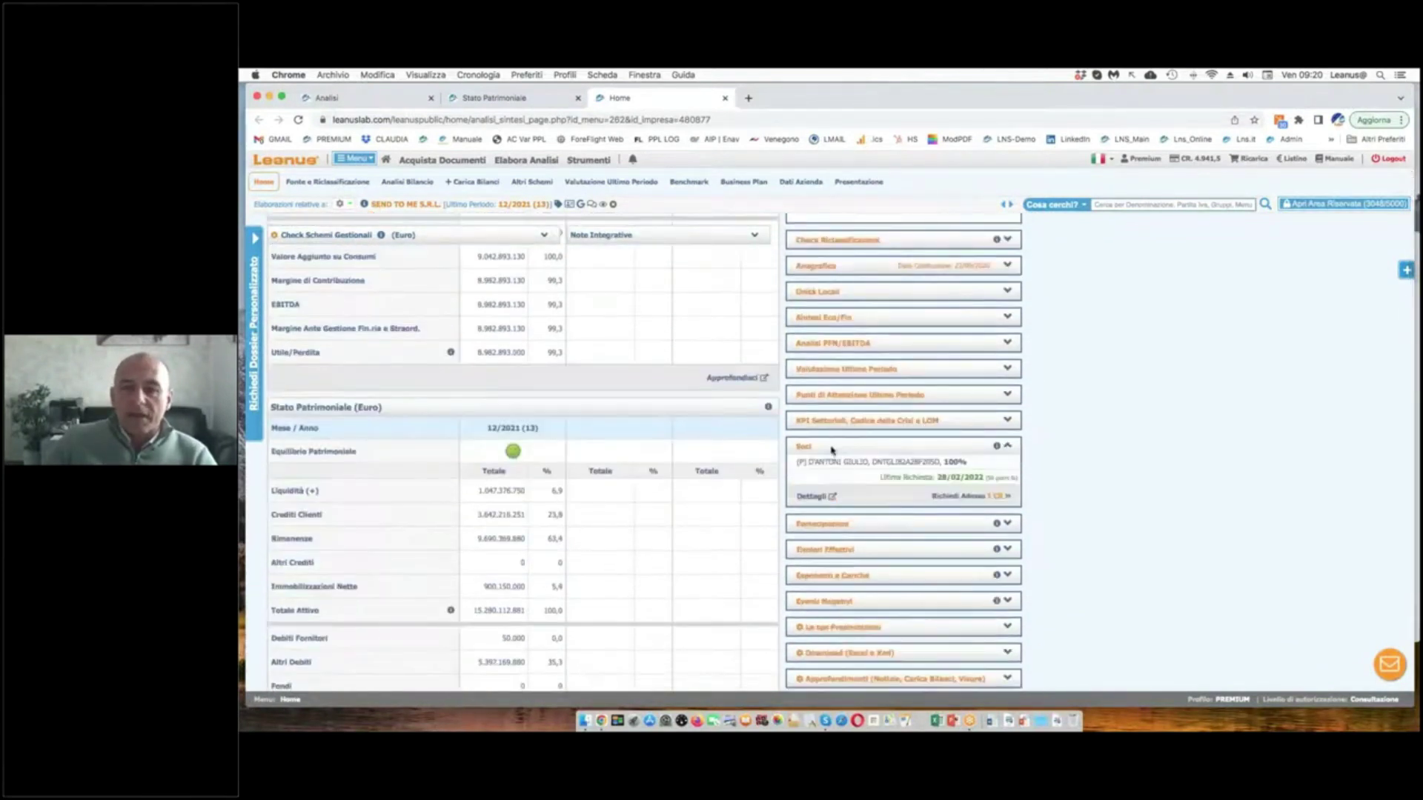
{"action": "mouse_move", "coordinate": [831, 472]}
{"action": "left_mouse_down"}
{"action": "mouse_move", "coordinate": [814, 466]}
{"action": "mouse_move", "coordinate": [863, 467]}
{"action": "mouse_move", "coordinate": [831, 466]}
{"action": "left_mouse_up"}
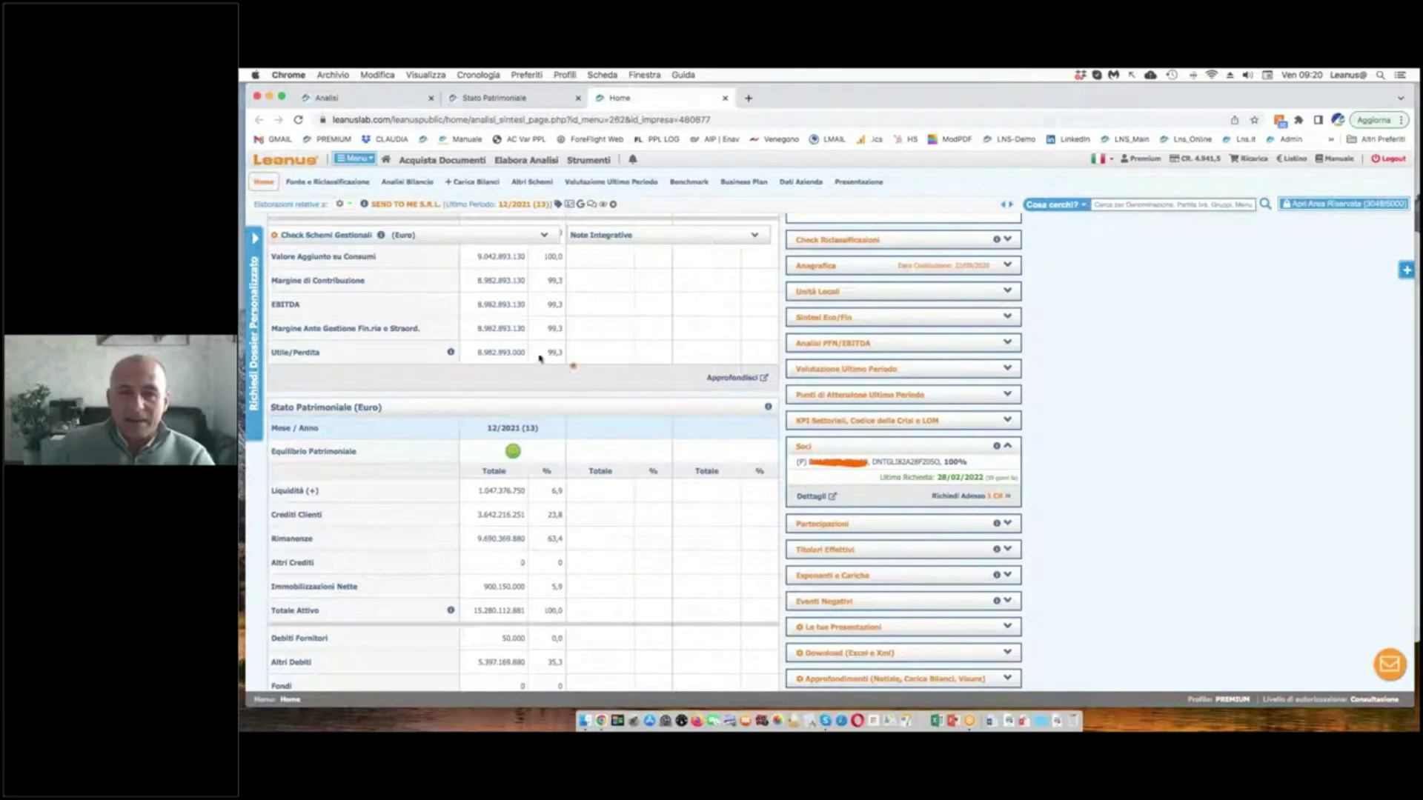
{"action": "mouse_move", "coordinate": [378, 212]}
{"action": "left_mouse_down"}
{"action": "mouse_move", "coordinate": [413, 208]}
{"action": "mouse_move", "coordinate": [390, 209]}
{"action": "left_mouse_up"}
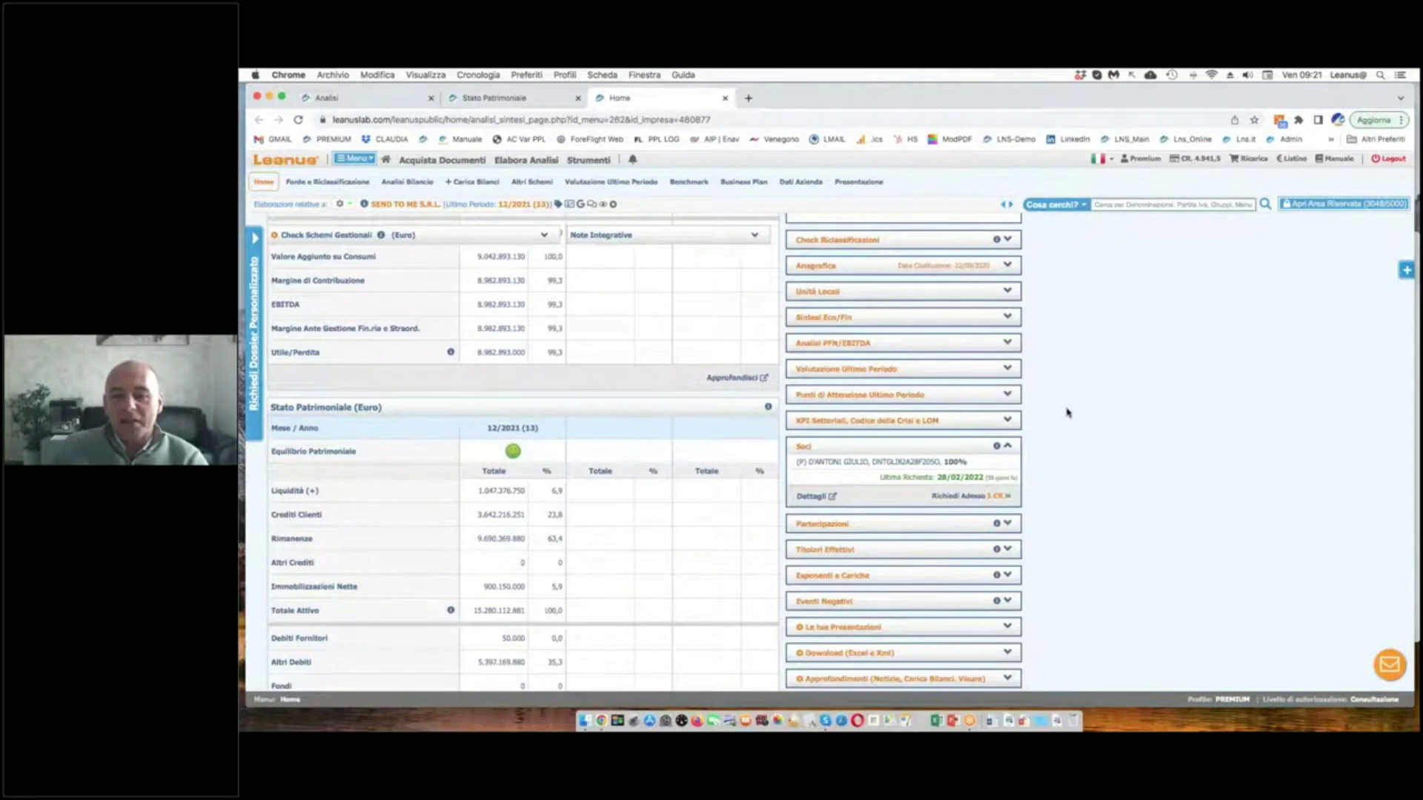
- Expand Partecipazioni, Titolari Effettivi and Esponenti e Cariche to review the company's holdings, beneficial owner and officers
{"action": "scroll", "coordinate": [964, 444], "scroll_direction": "down", "scroll_amount": 2}
{"action": "left_click", "coordinate": [945, 452]}
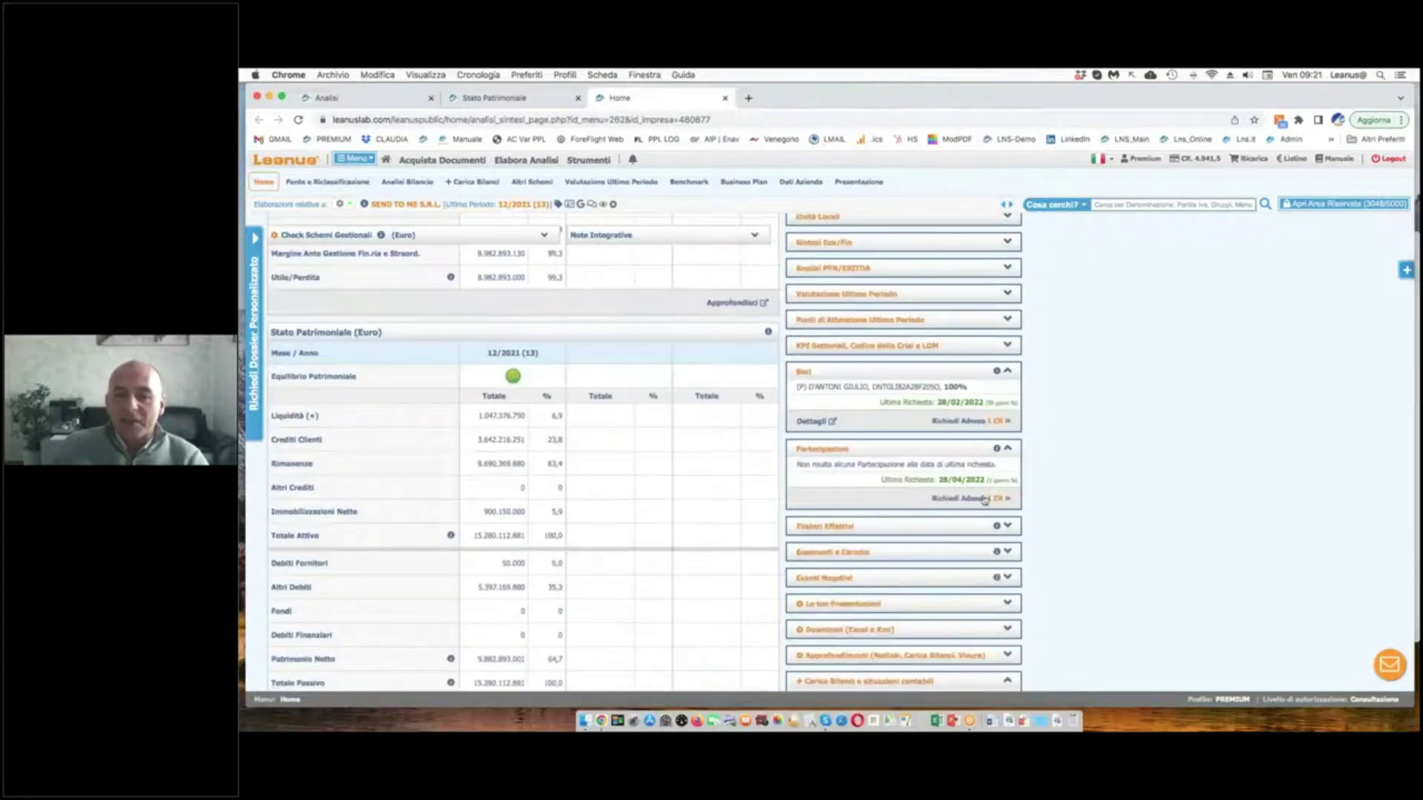
{"action": "left_click", "coordinate": [946, 528]}
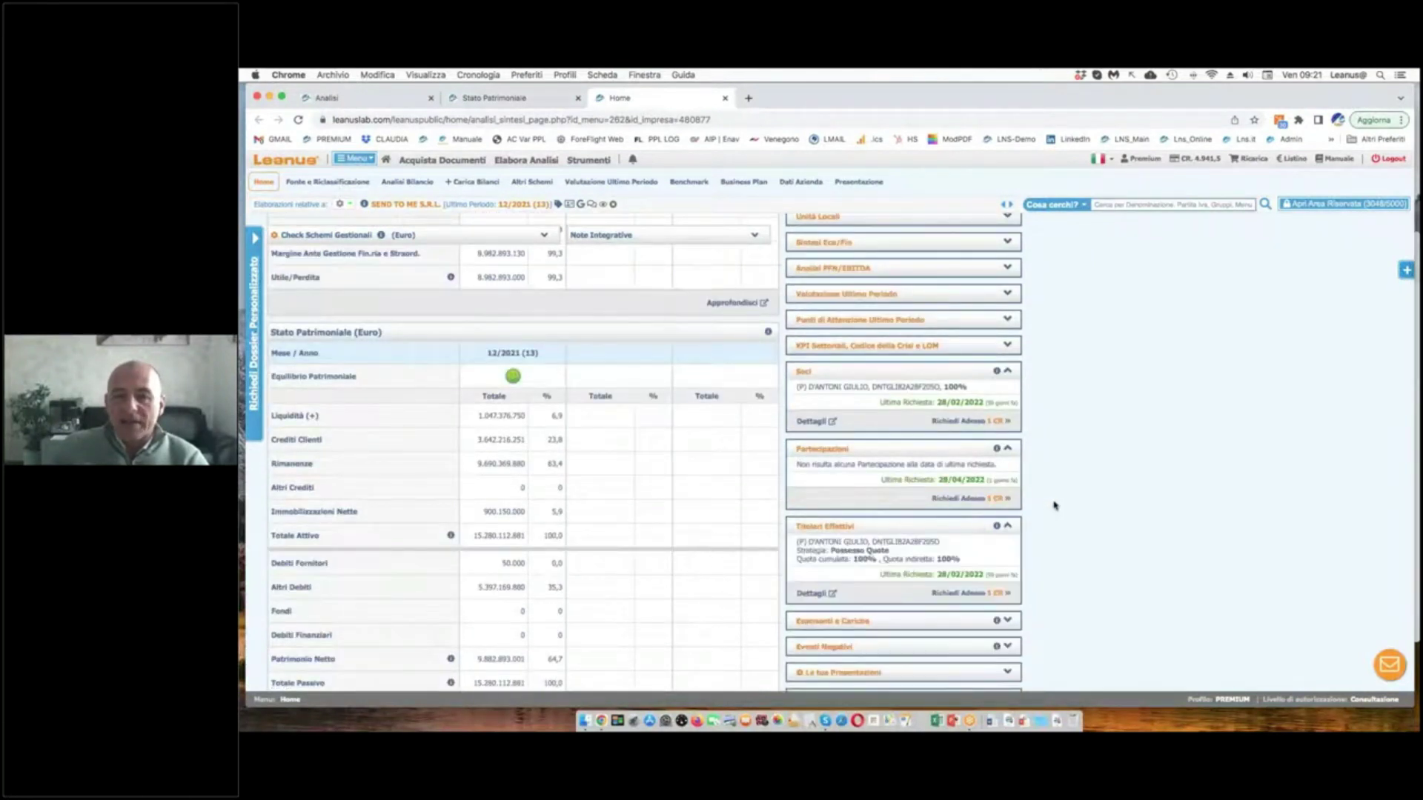
{"action": "scroll", "coordinate": [1055, 502], "scroll_direction": "down", "scroll_amount": 1}
{"action": "mouse_move", "coordinate": [824, 506]}
{"action": "left_mouse_down"}
{"action": "mouse_move", "coordinate": [859, 501]}
{"action": "mouse_move", "coordinate": [838, 501]}
{"action": "mouse_move", "coordinate": [853, 541]}
{"action": "mouse_move", "coordinate": [869, 542]}
{"action": "left_mouse_up"}
{"action": "scroll", "coordinate": [926, 549], "scroll_direction": "down", "scroll_amount": 2}
{"action": "left_click", "coordinate": [889, 524]}
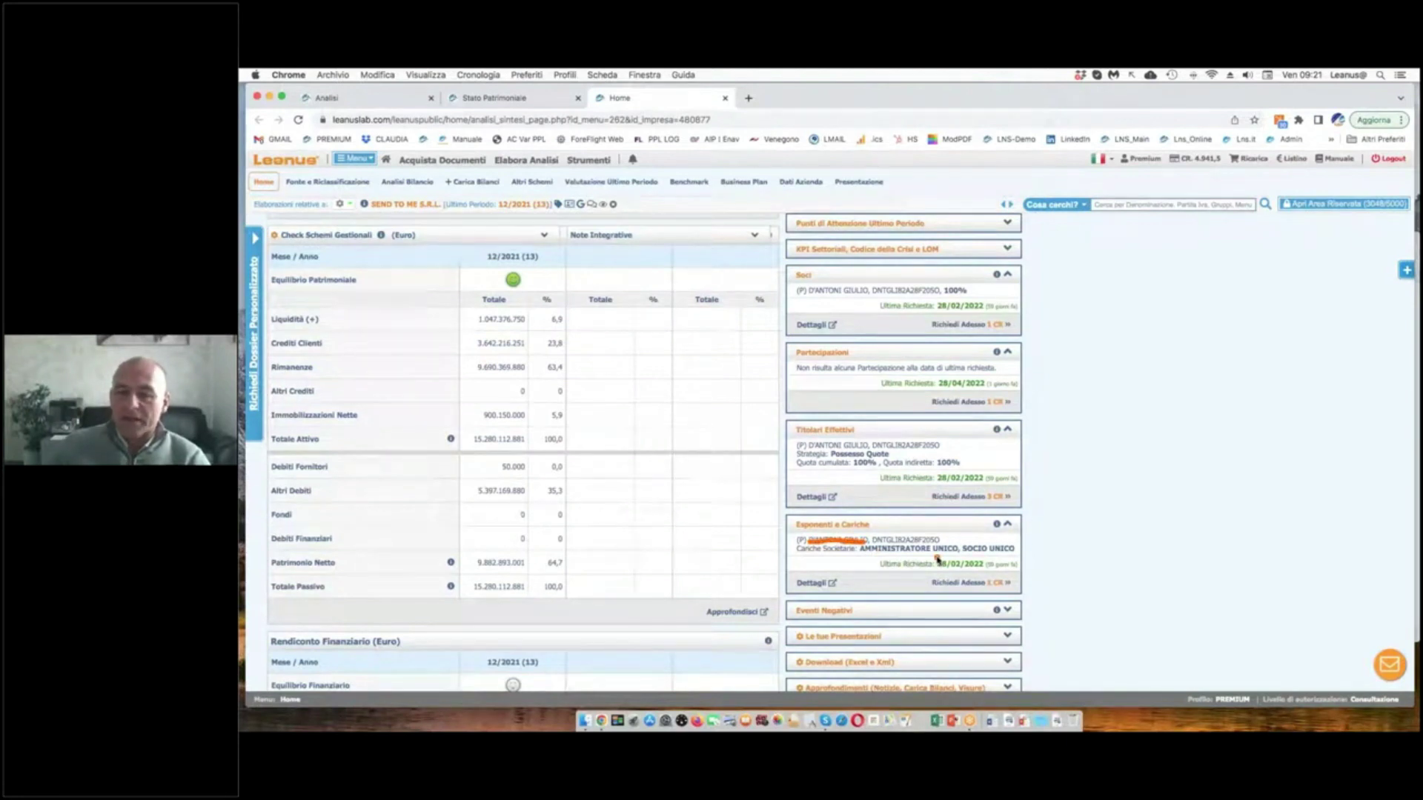
{"action": "scroll", "coordinate": [1113, 530], "scroll_direction": "down", "scroll_amount": 3}
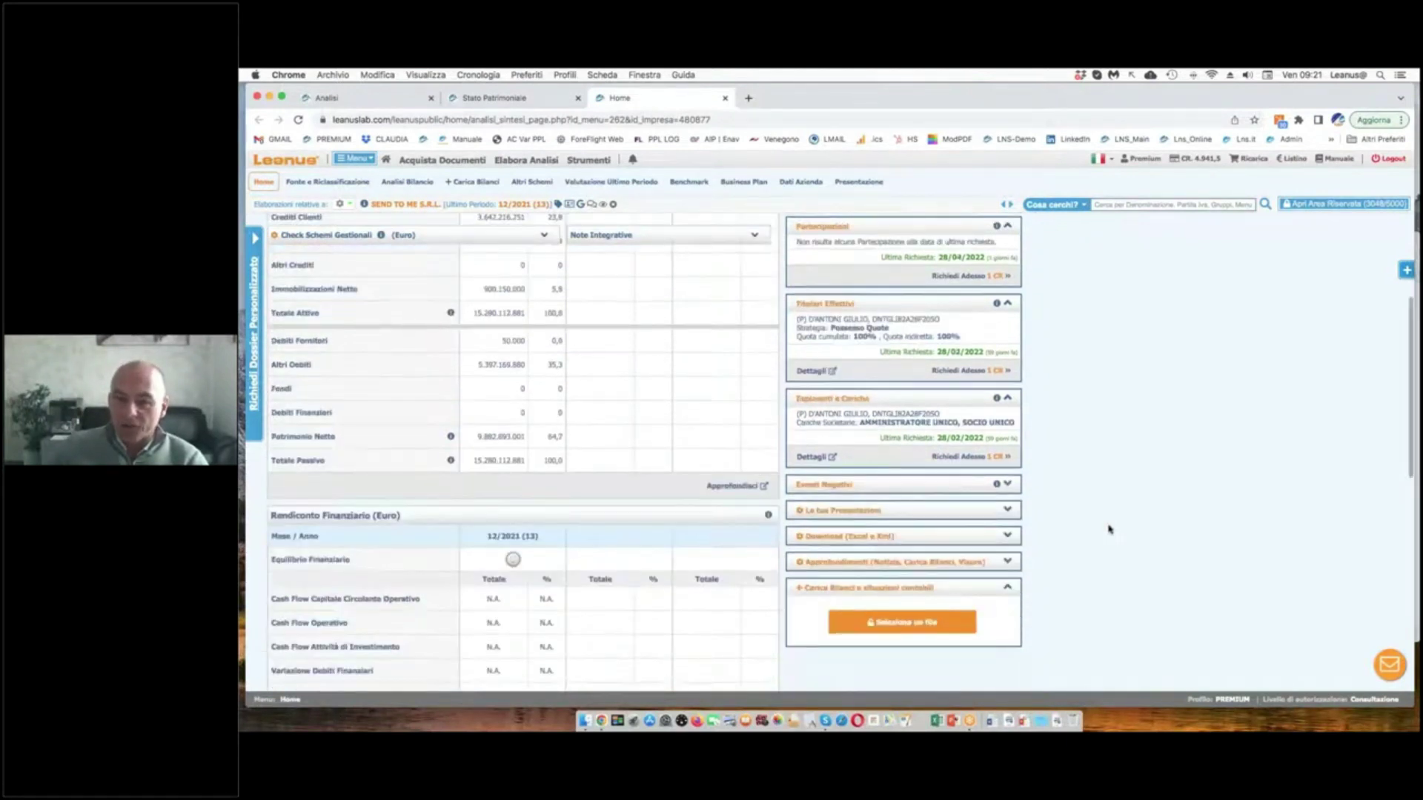
- Expand the Anagrafica section and review the company's registration details and activity description
{"action": "scroll", "coordinate": [690, 438], "scroll_direction": "up", "scroll_amount": 5}
{"action": "scroll", "coordinate": [690, 439], "scroll_direction": "up", "scroll_amount": 4}
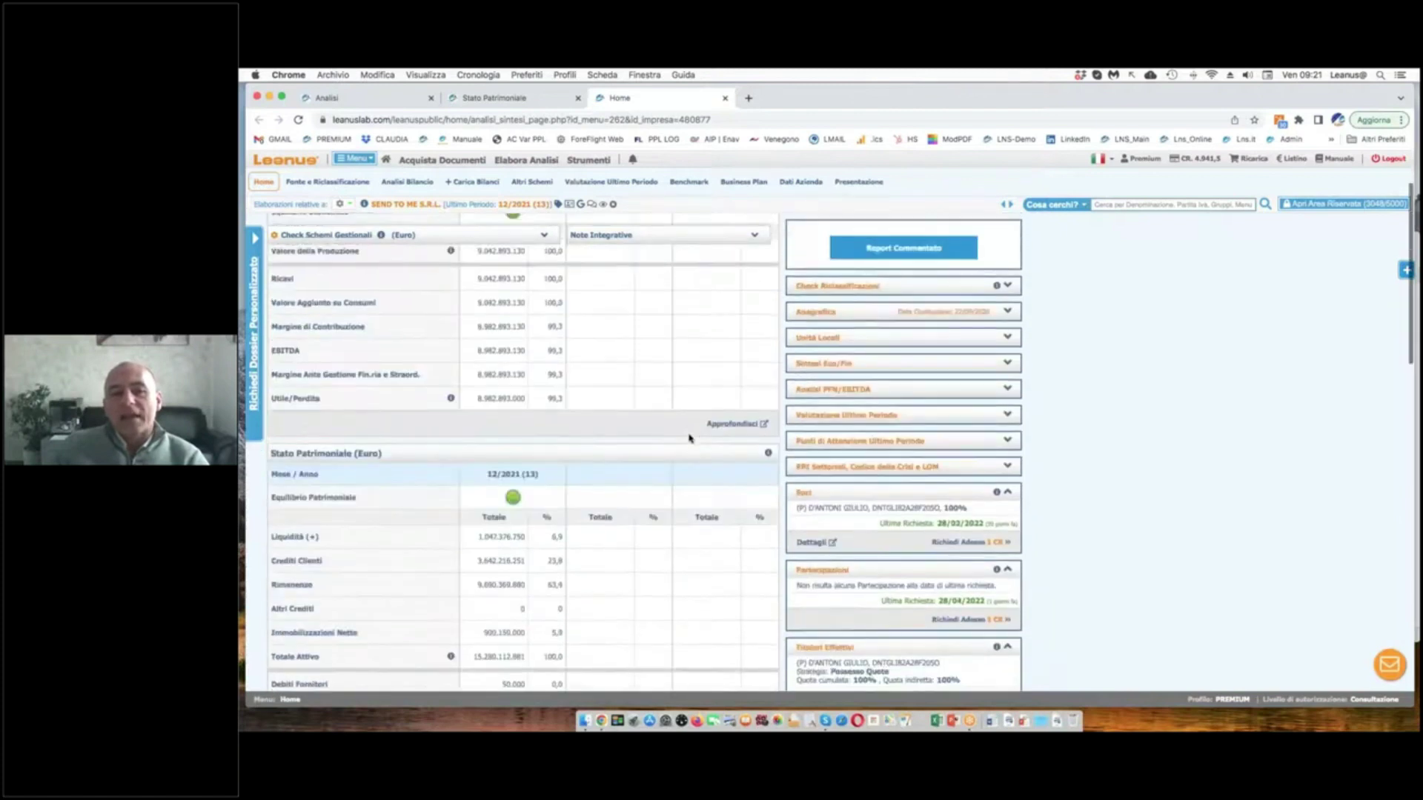
{"action": "left_click", "coordinate": [852, 407]}
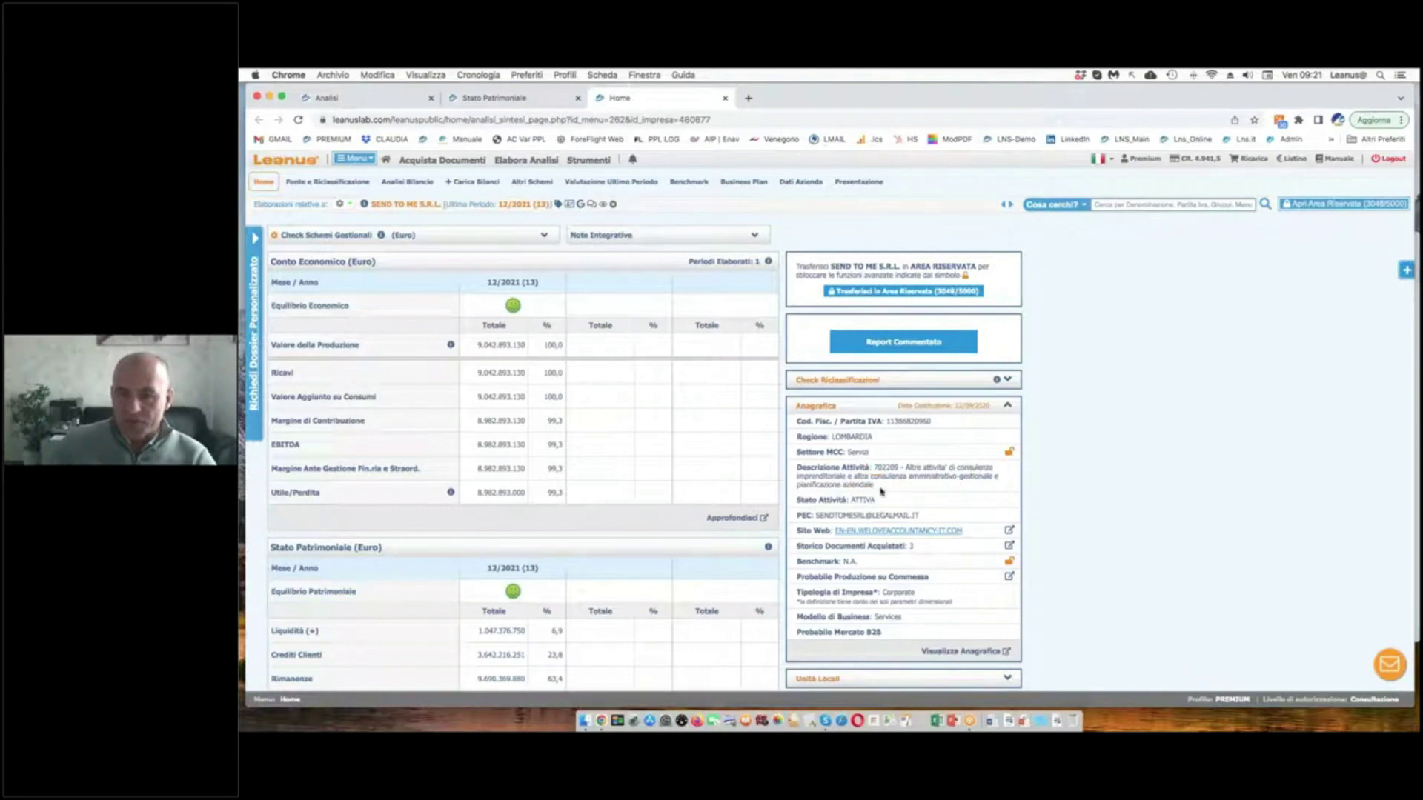
{"action": "scroll", "coordinate": [716, 465], "scroll_direction": "down", "scroll_amount": 5}
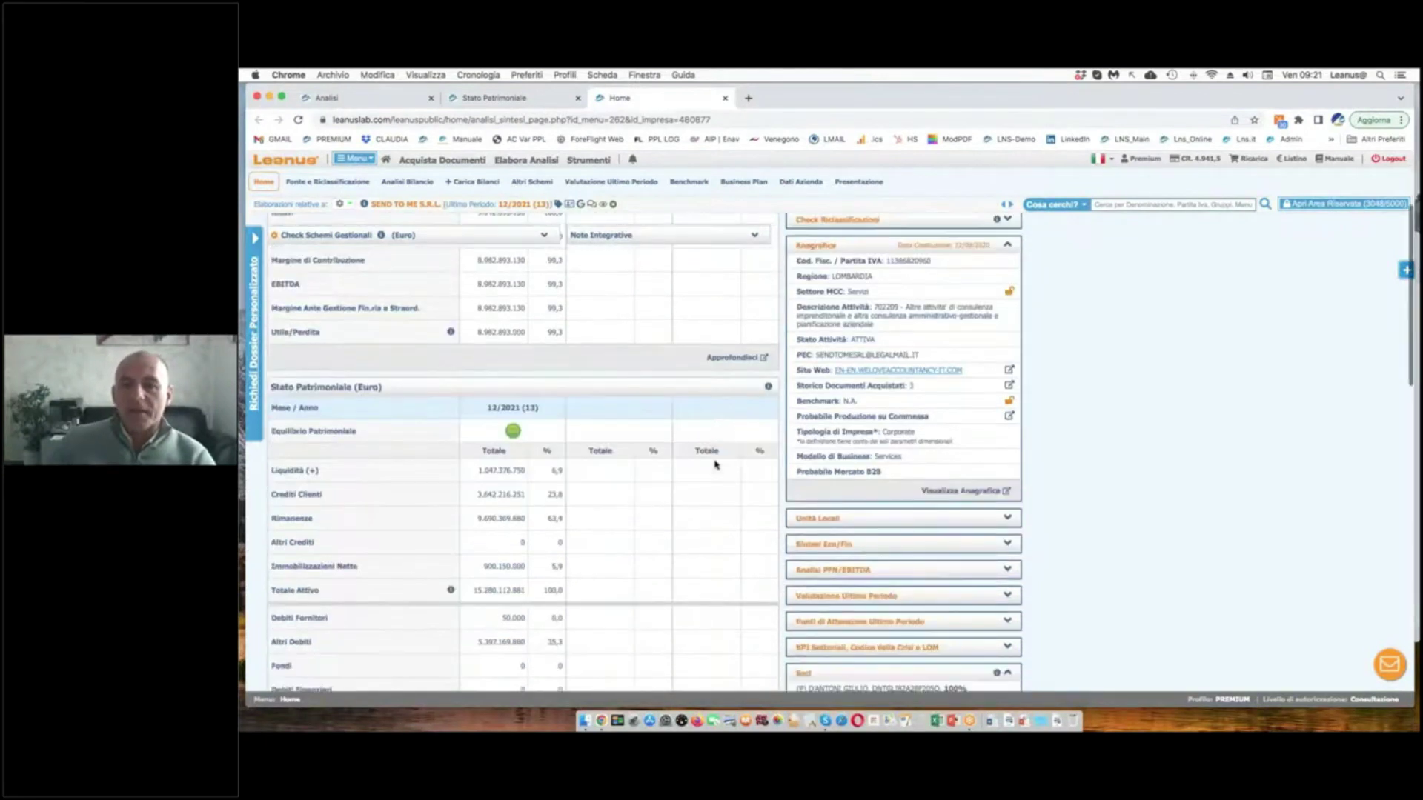
{"action": "scroll", "coordinate": [716, 464], "scroll_direction": "up", "scroll_amount": 5}
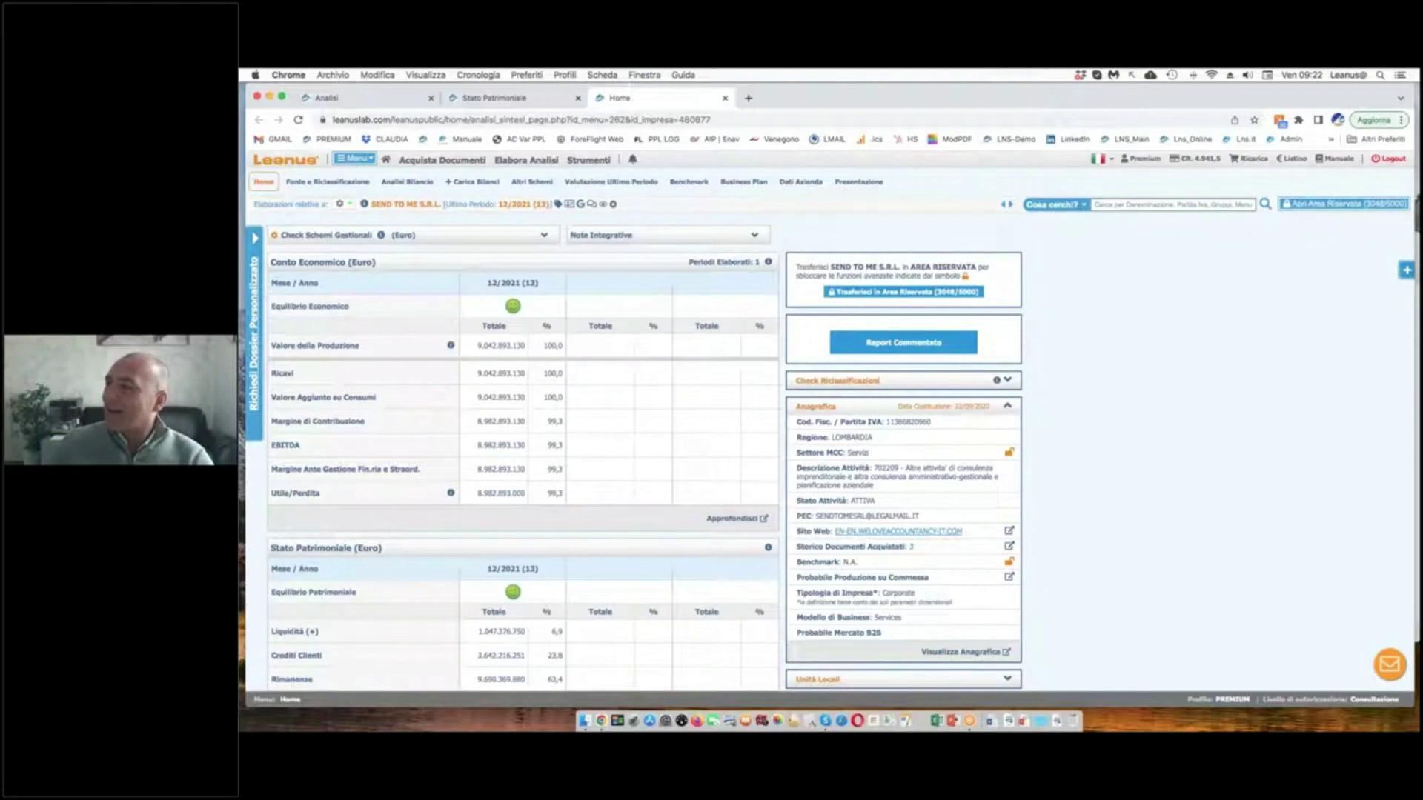
- Underline the shareholder's tax code and name in the Soci section, clear the markings, and return to the Conto Economico summary
{"action": "scroll", "coordinate": [645, 453], "scroll_direction": "down", "scroll_amount": 5}
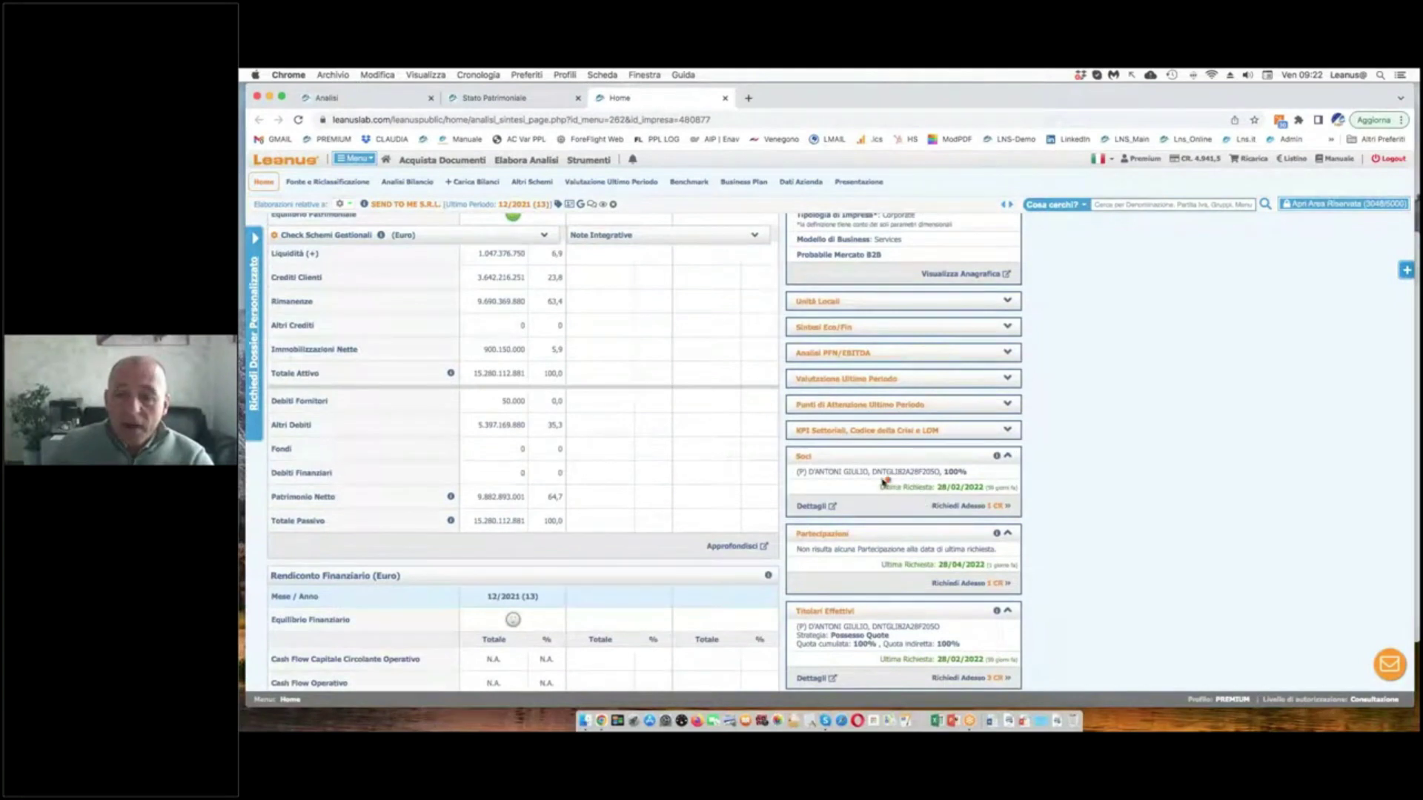
{"action": "left_click_drag", "start_coordinate": [879, 480], "coordinate": [929, 479]}
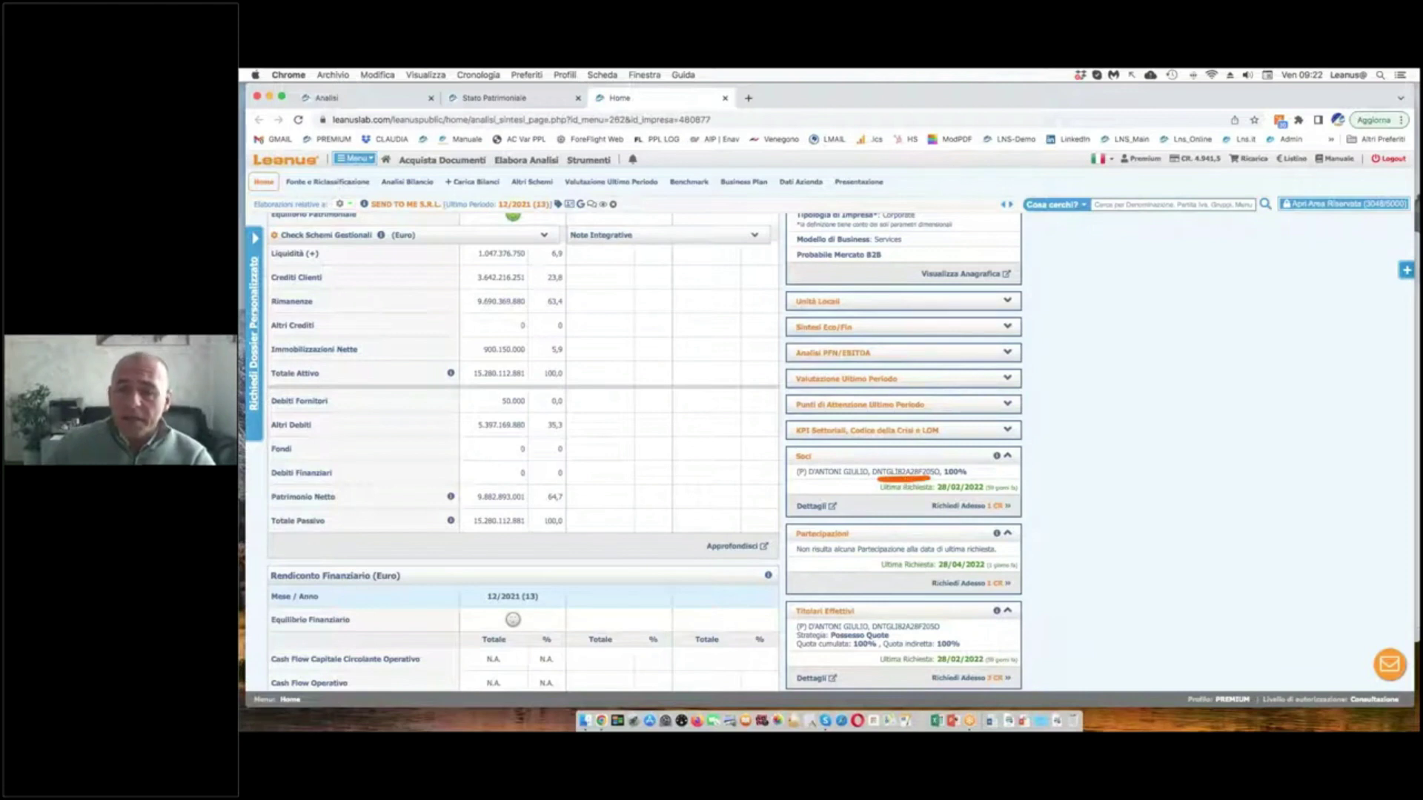
{"action": "left_click_drag", "start_coordinate": [871, 474], "coordinate": [806, 474]}
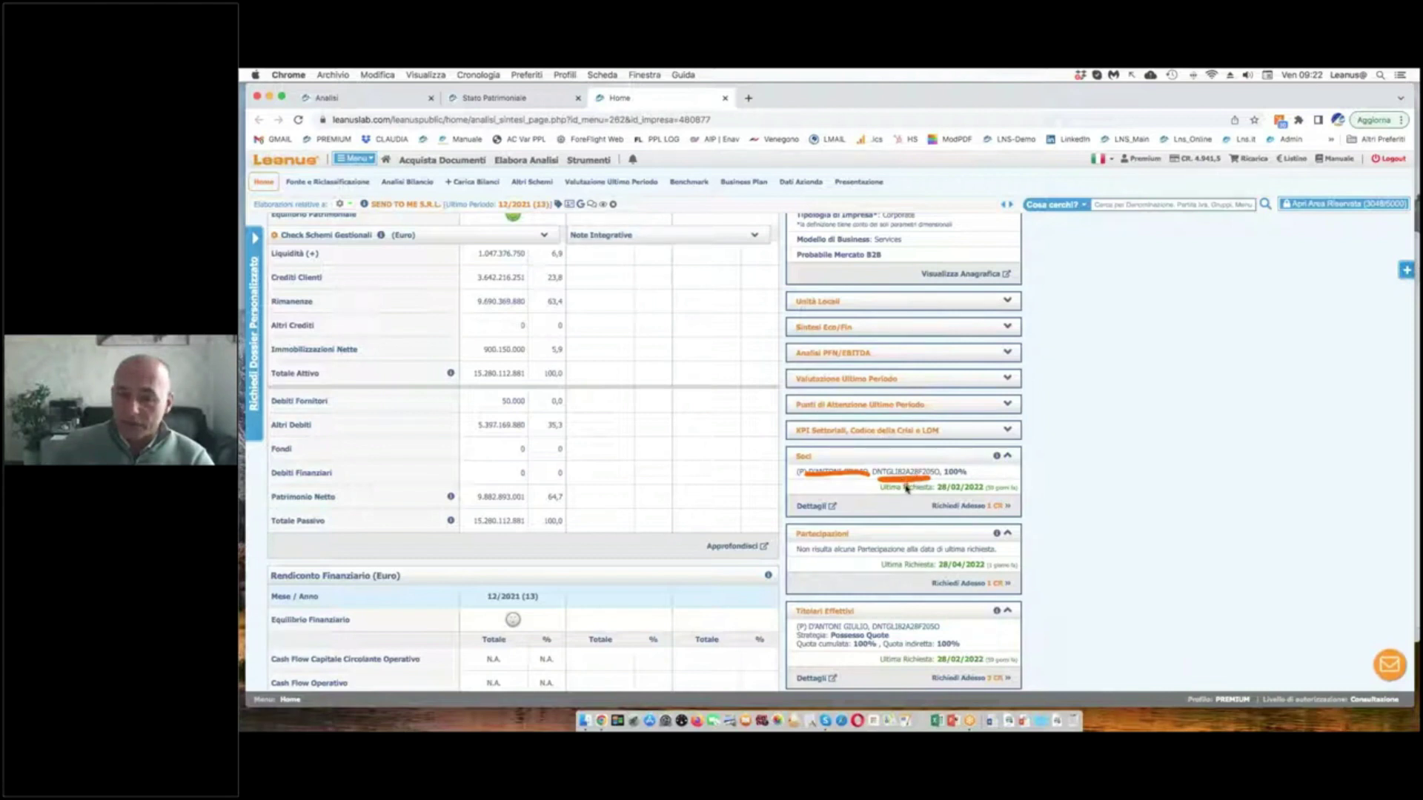
{"action": "key", "text": "Escape"}
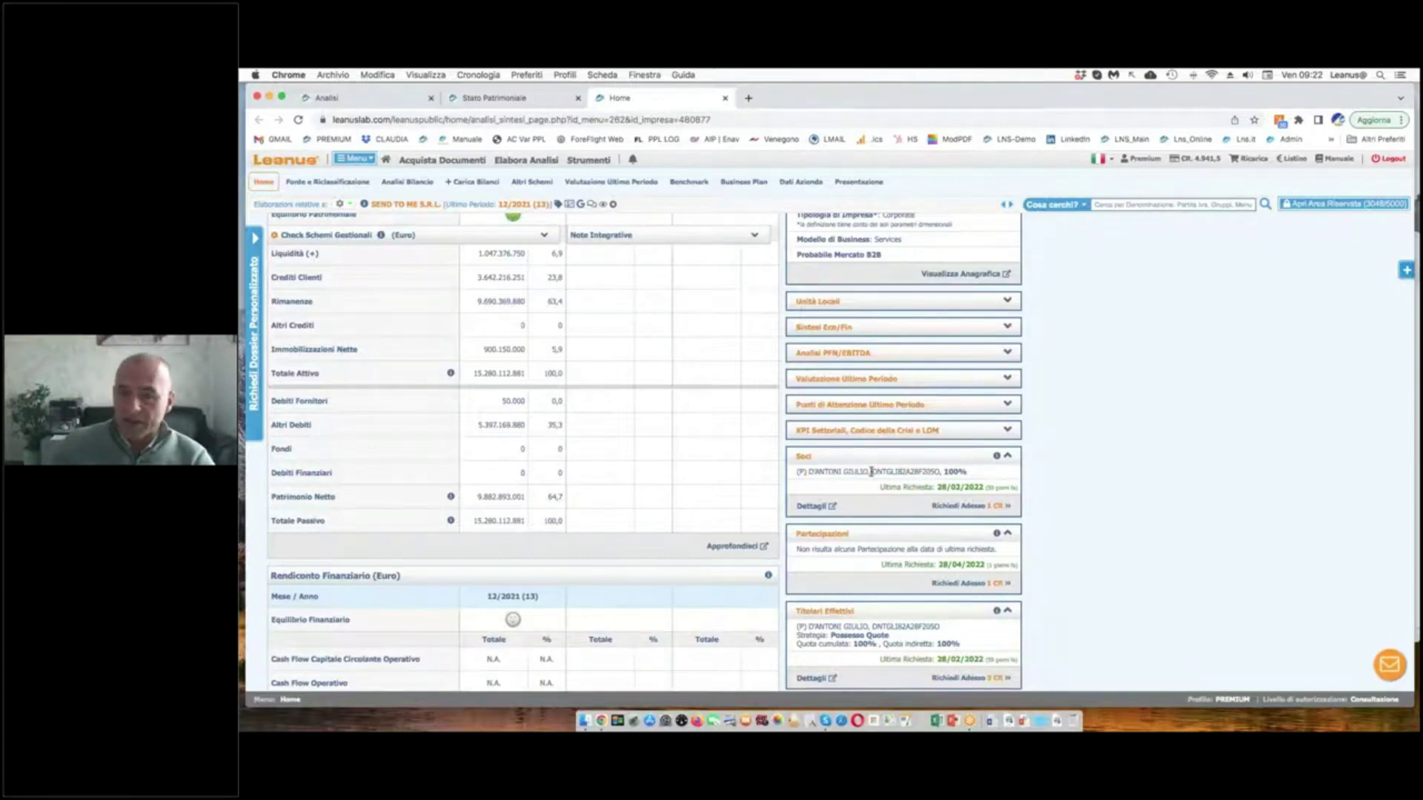
{"action": "scroll", "coordinate": [886, 482], "scroll_direction": "up", "scroll_amount": 1}
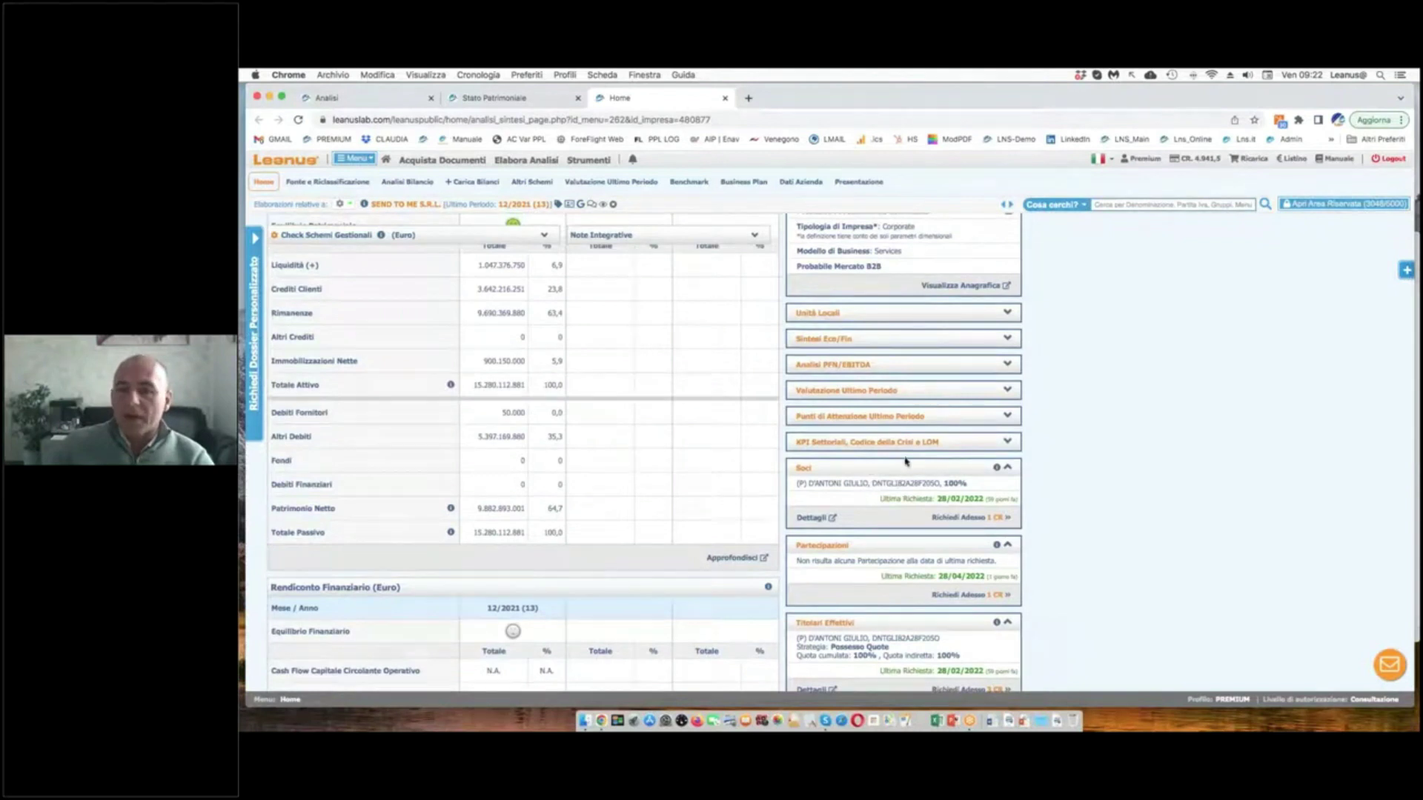
{"action": "scroll", "coordinate": [905, 461], "scroll_direction": "up", "scroll_amount": 1}
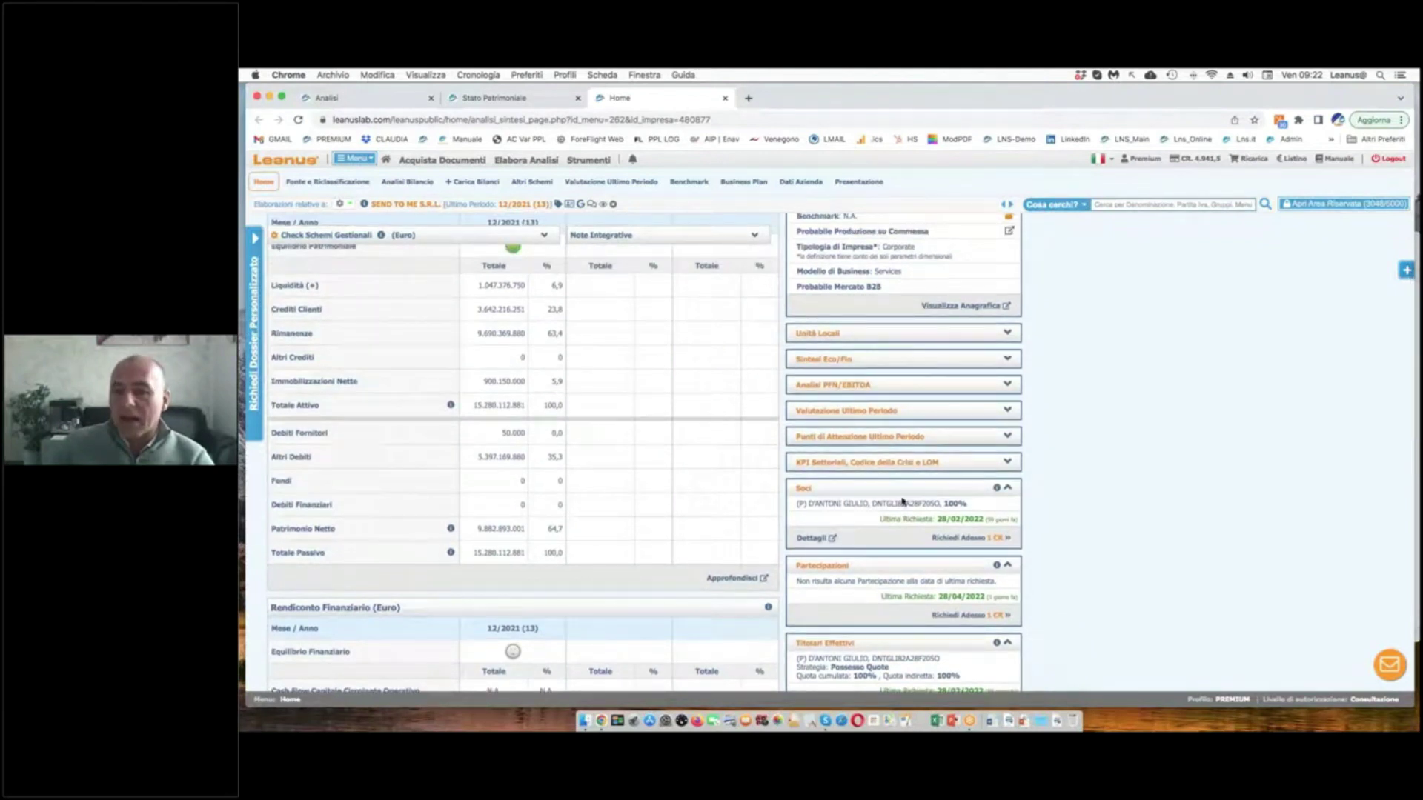
{"action": "scroll", "coordinate": [902, 502], "scroll_direction": "up", "scroll_amount": 10}
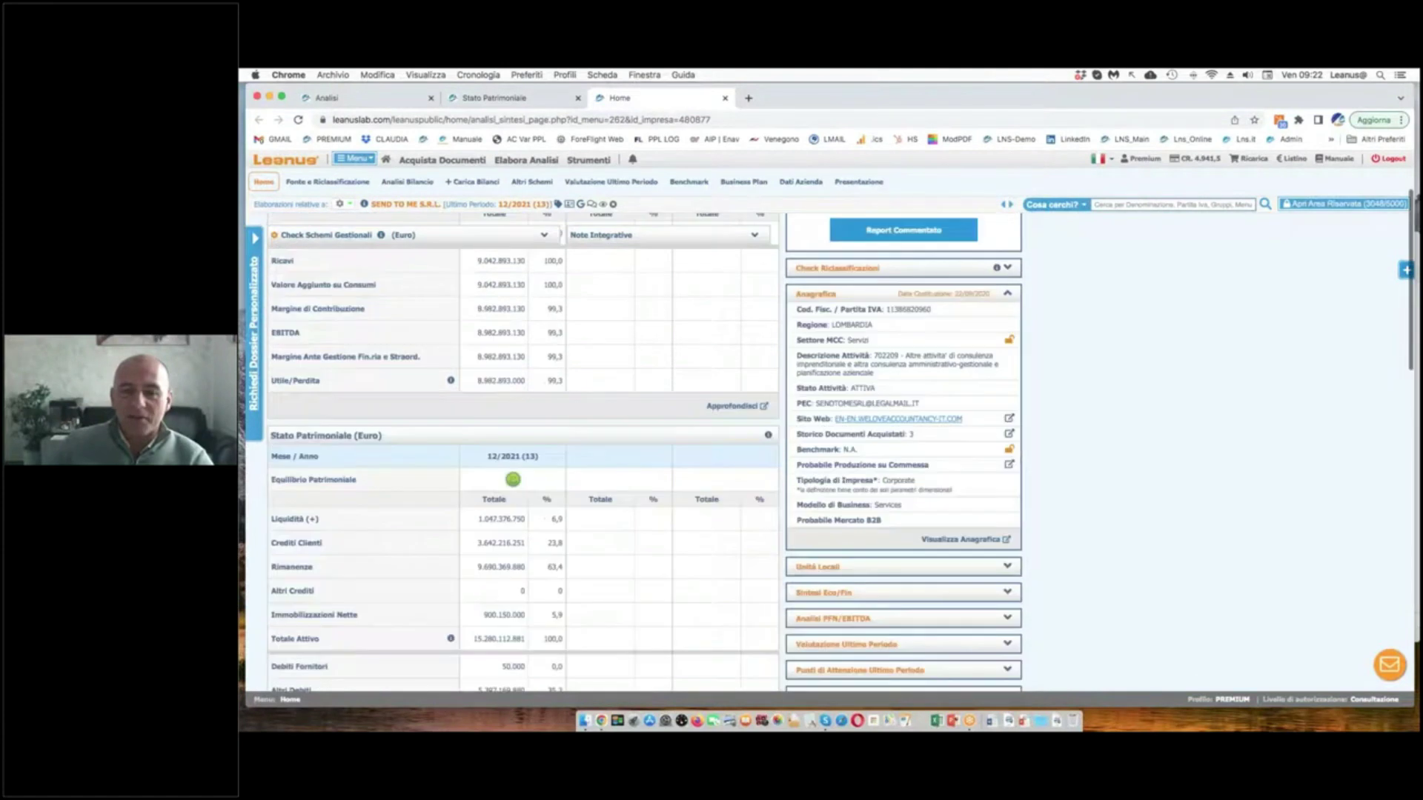
{"action": "scroll", "coordinate": [645, 404], "scroll_direction": "up", "scroll_amount": 5}
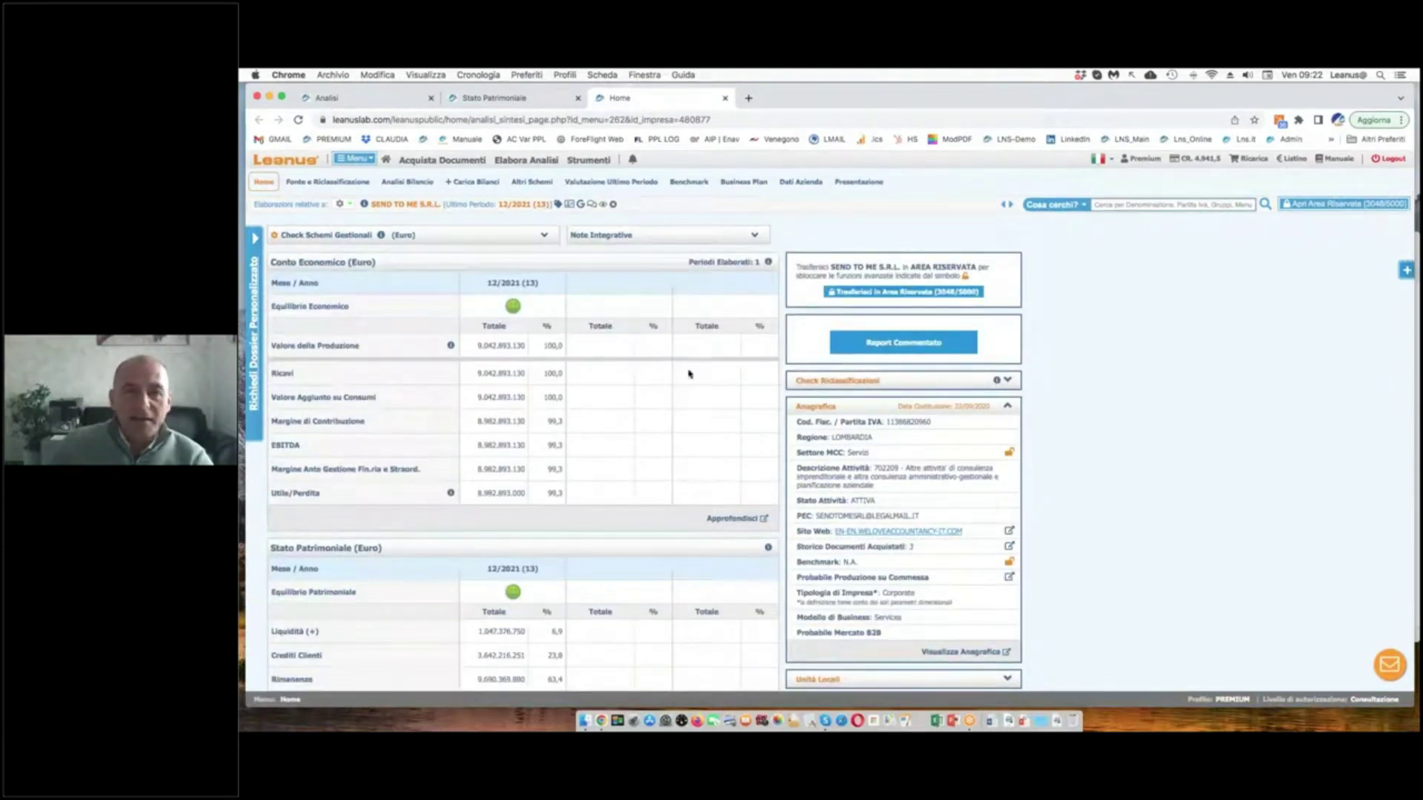
- Compare the company's Conto Economico and Stato Patrimoniale figures for 12/2021
{"action": "scroll", "coordinate": [695, 422], "scroll_direction": "down", "scroll_amount": 5}
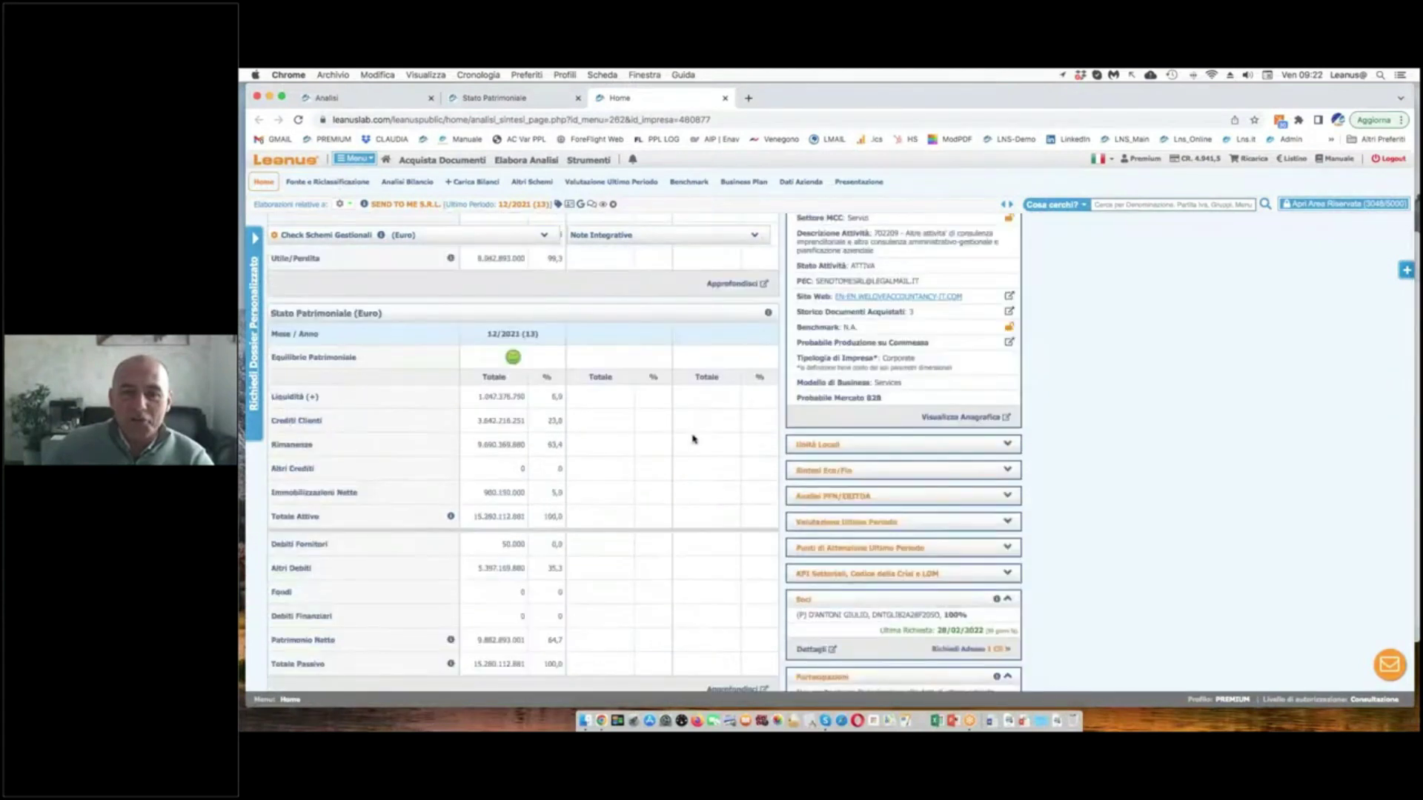
{"action": "scroll", "coordinate": [693, 436], "scroll_direction": "up", "scroll_amount": 3}
{"action": "scroll", "coordinate": [693, 438], "scroll_direction": "up", "scroll_amount": 1}
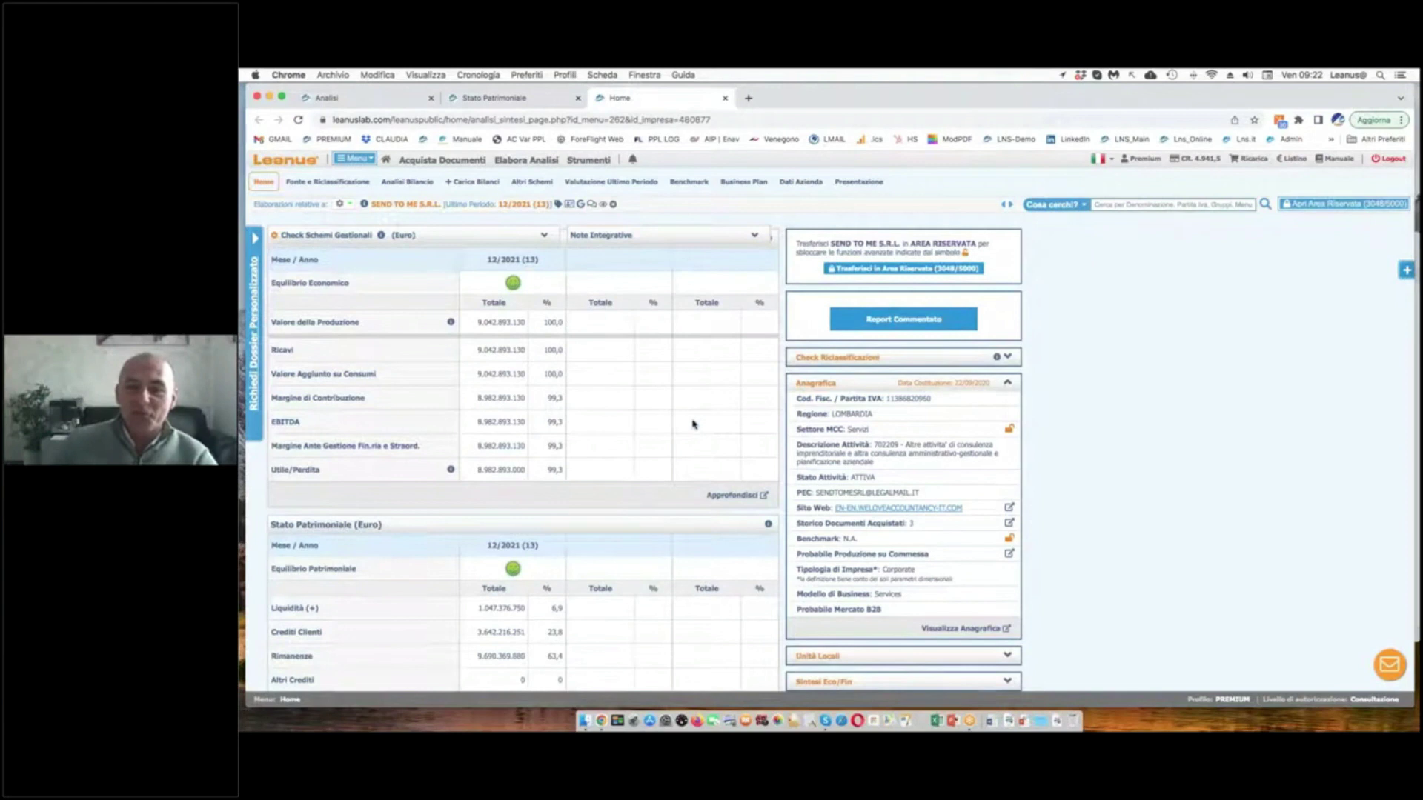
{"action": "scroll", "coordinate": [693, 413], "scroll_direction": "up", "scroll_amount": 1}
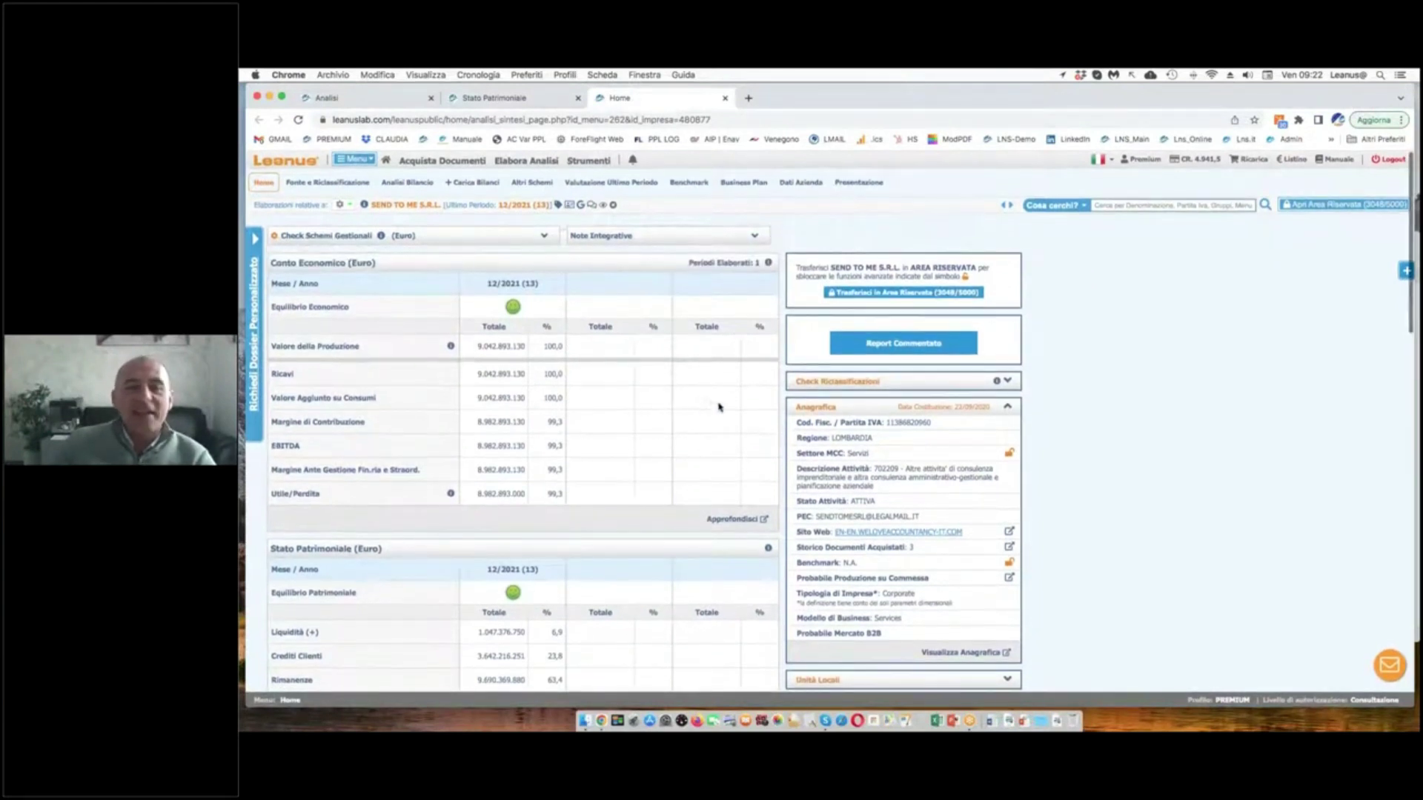
{"action": "scroll", "coordinate": [697, 411], "scroll_direction": "down", "scroll_amount": 4}
{"action": "scroll", "coordinate": [710, 400], "scroll_direction": "up", "scroll_amount": 3}
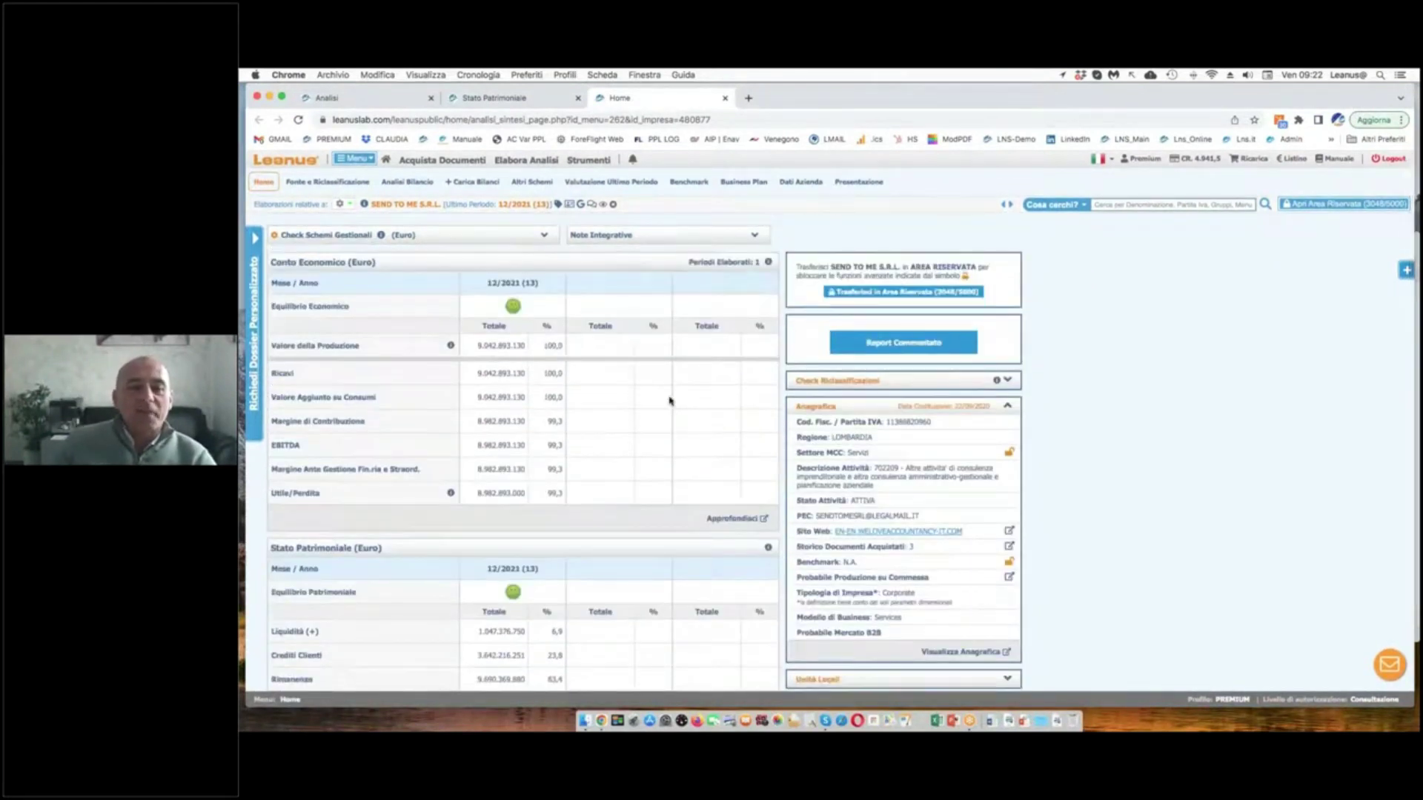
{"action": "scroll", "coordinate": [668, 401], "scroll_direction": "down", "scroll_amount": 6}
{"action": "scroll", "coordinate": [667, 401], "scroll_direction": "up", "scroll_amount": 6}
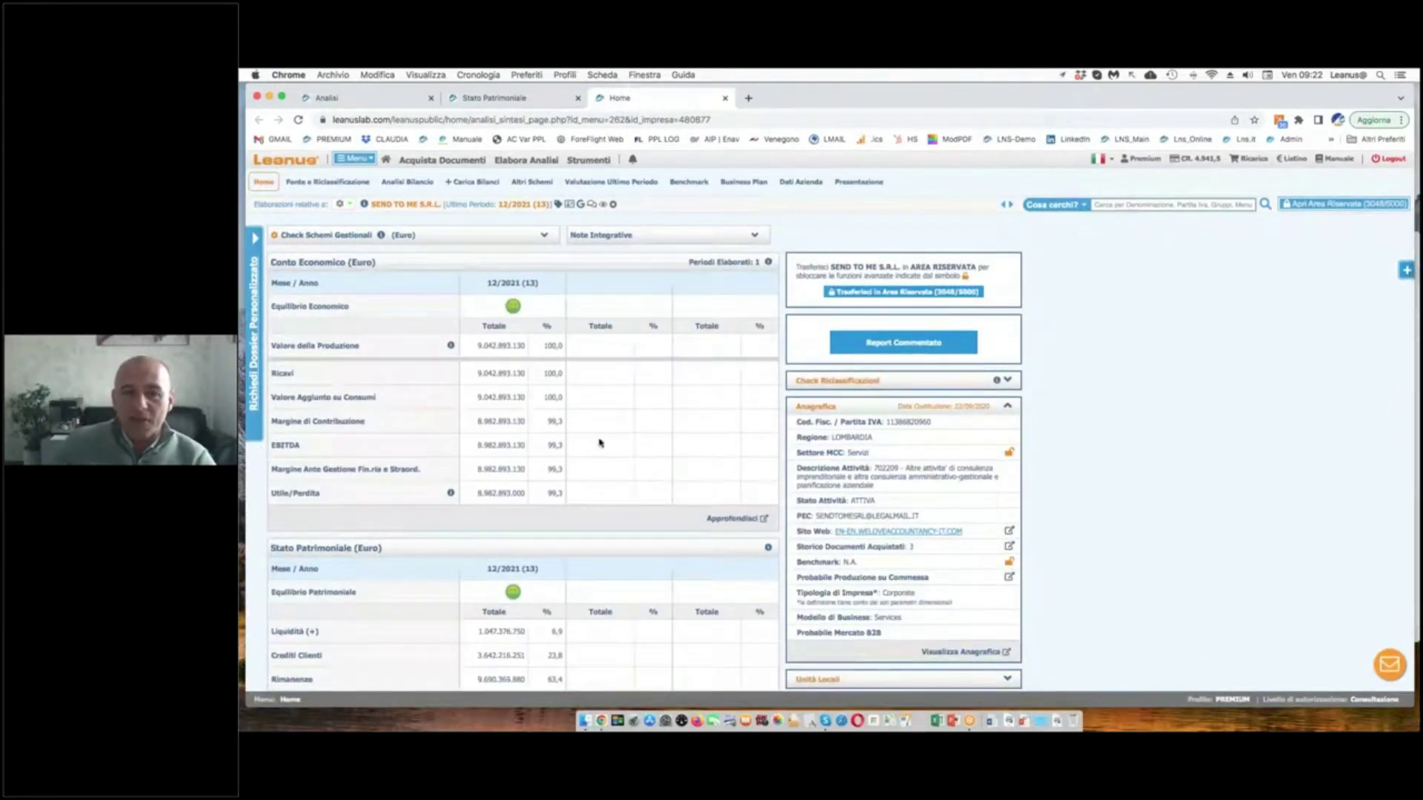
{"action": "scroll", "coordinate": [843, 603], "scroll_direction": "down", "scroll_amount": 3}
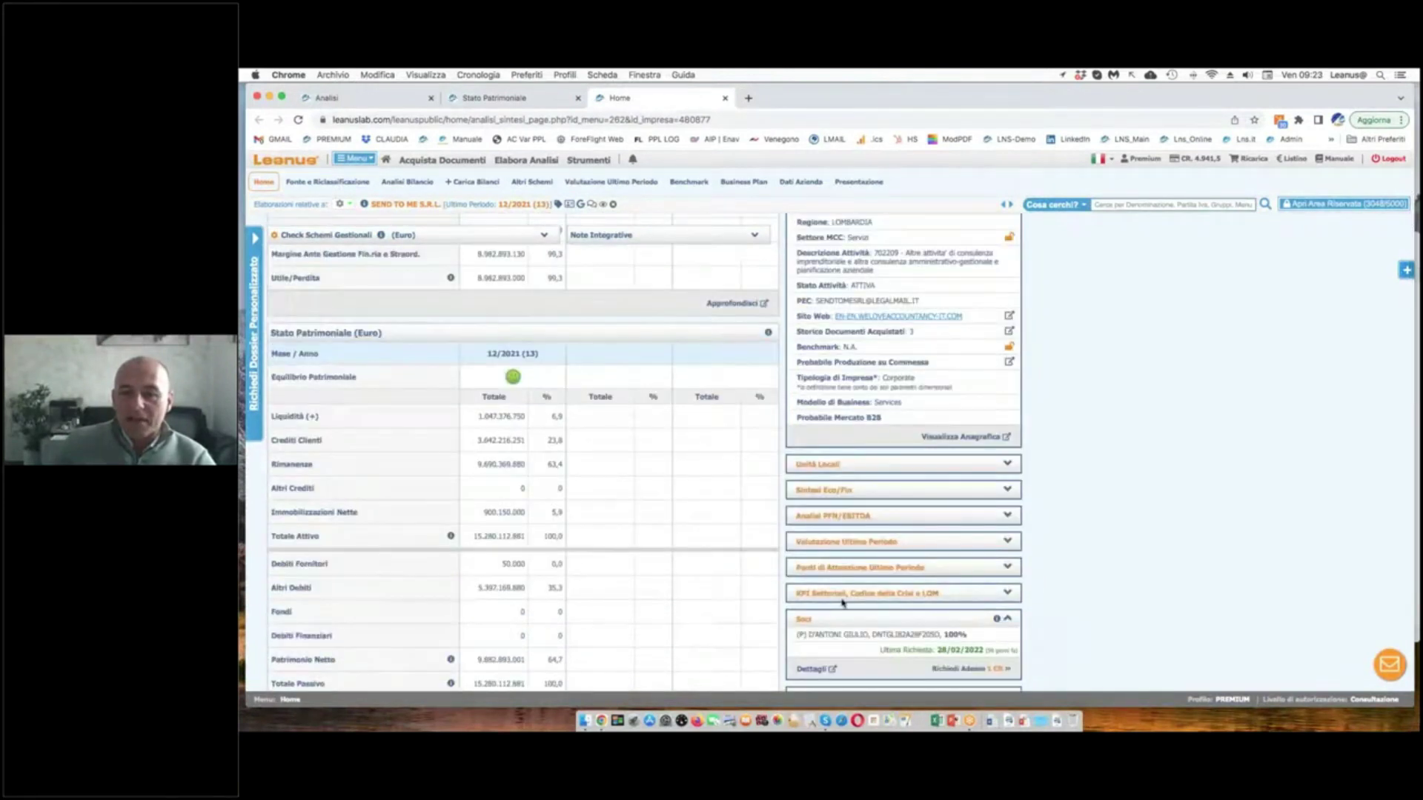
{"action": "scroll", "coordinate": [843, 603], "scroll_direction": "up", "scroll_amount": 3}
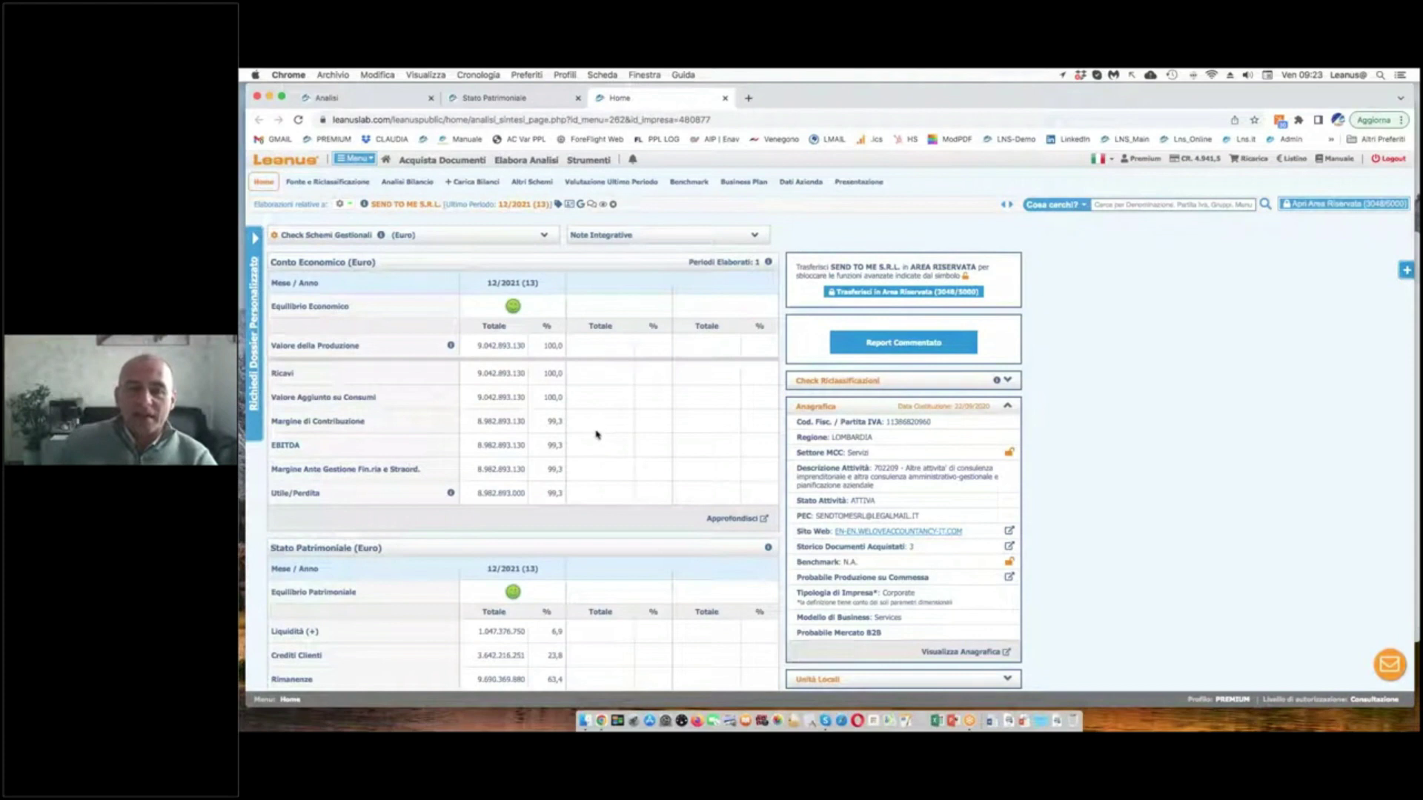
{"action": "scroll", "coordinate": [641, 430], "scroll_direction": "down", "scroll_amount": 4}
{"action": "scroll", "coordinate": [643, 430], "scroll_direction": "up", "scroll_amount": 4}
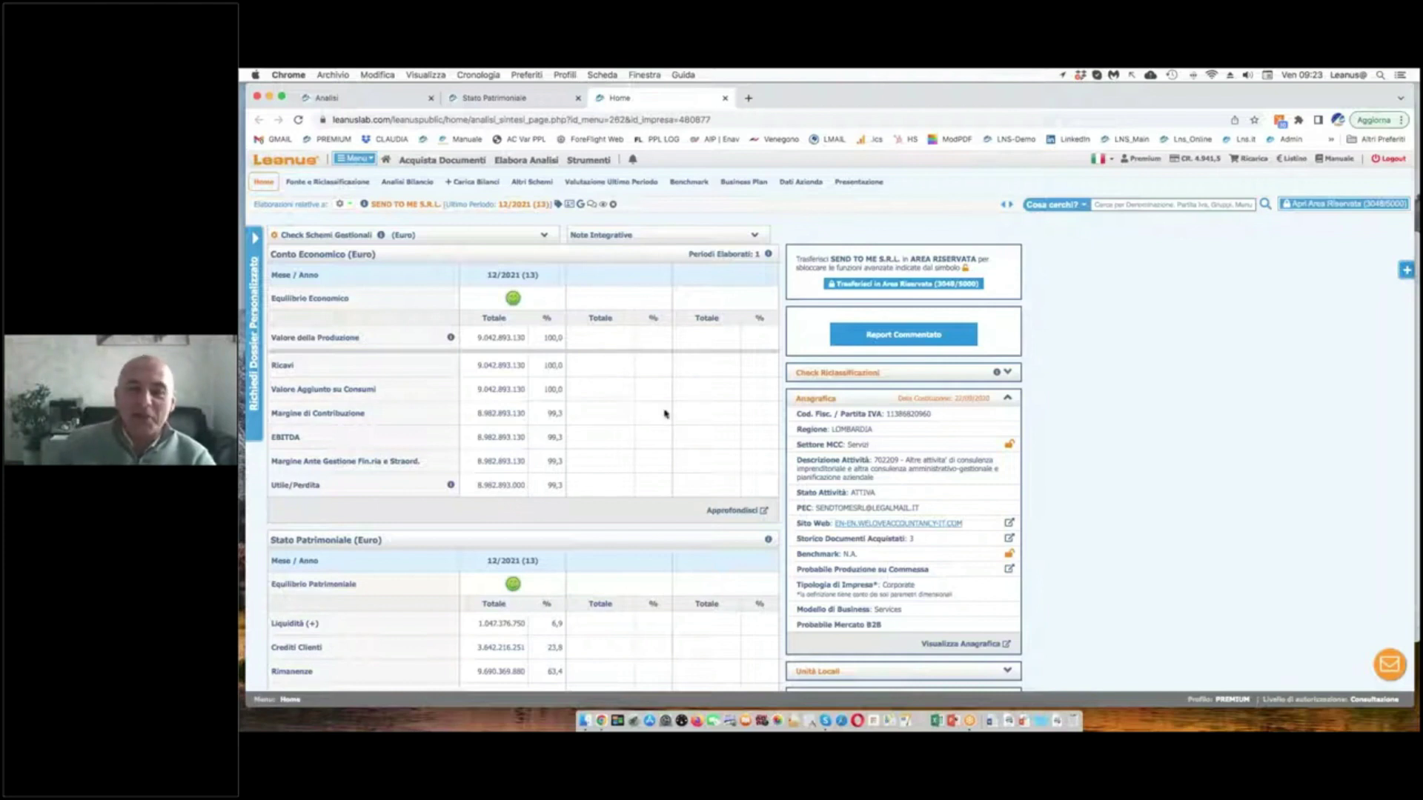
{"action": "scroll", "coordinate": [600, 398], "scroll_direction": "down", "scroll_amount": 3}
{"action": "scroll", "coordinate": [602, 394], "scroll_direction": "up", "scroll_amount": 2}
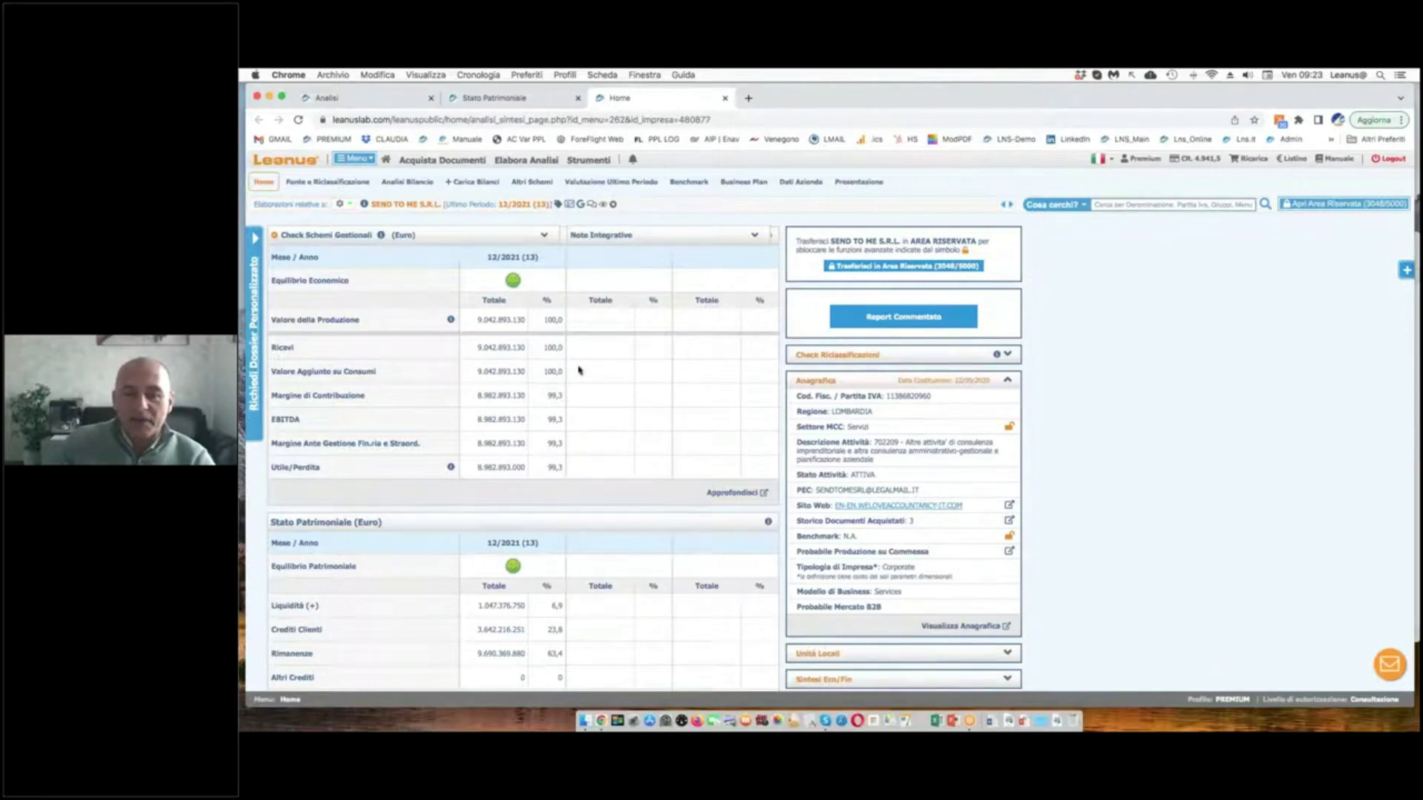
- Examine the Rendiconto Finanziario sections and the ownership details, and mark beside the activity description and the company name
{"action": "scroll", "coordinate": [579, 369], "scroll_direction": "down", "scroll_amount": 5}
{"action": "scroll", "coordinate": [579, 369], "scroll_direction": "down", "scroll_amount": 12}
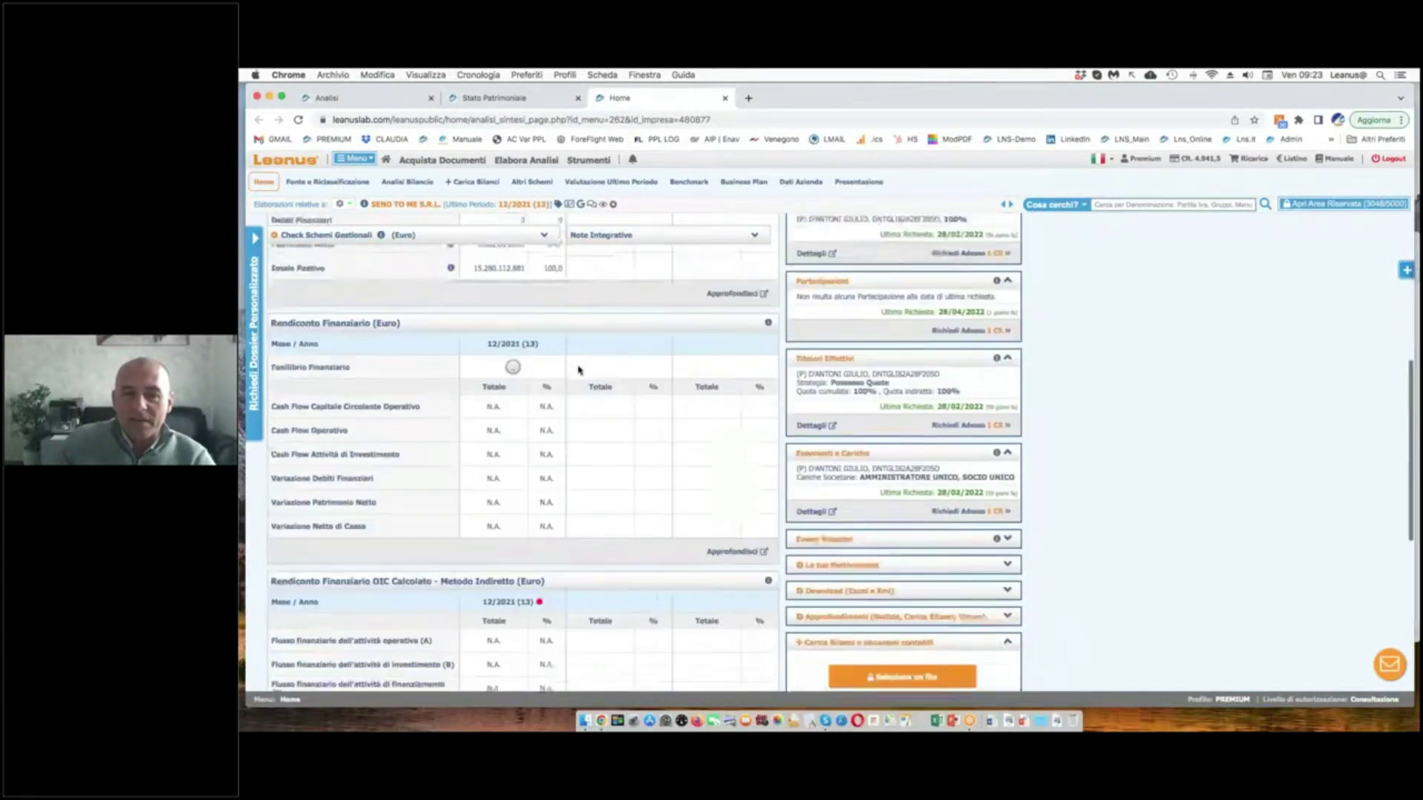
{"action": "scroll", "coordinate": [579, 369], "scroll_direction": "down", "scroll_amount": 3}
{"action": "scroll", "coordinate": [579, 369], "scroll_direction": "up", "scroll_amount": 20}
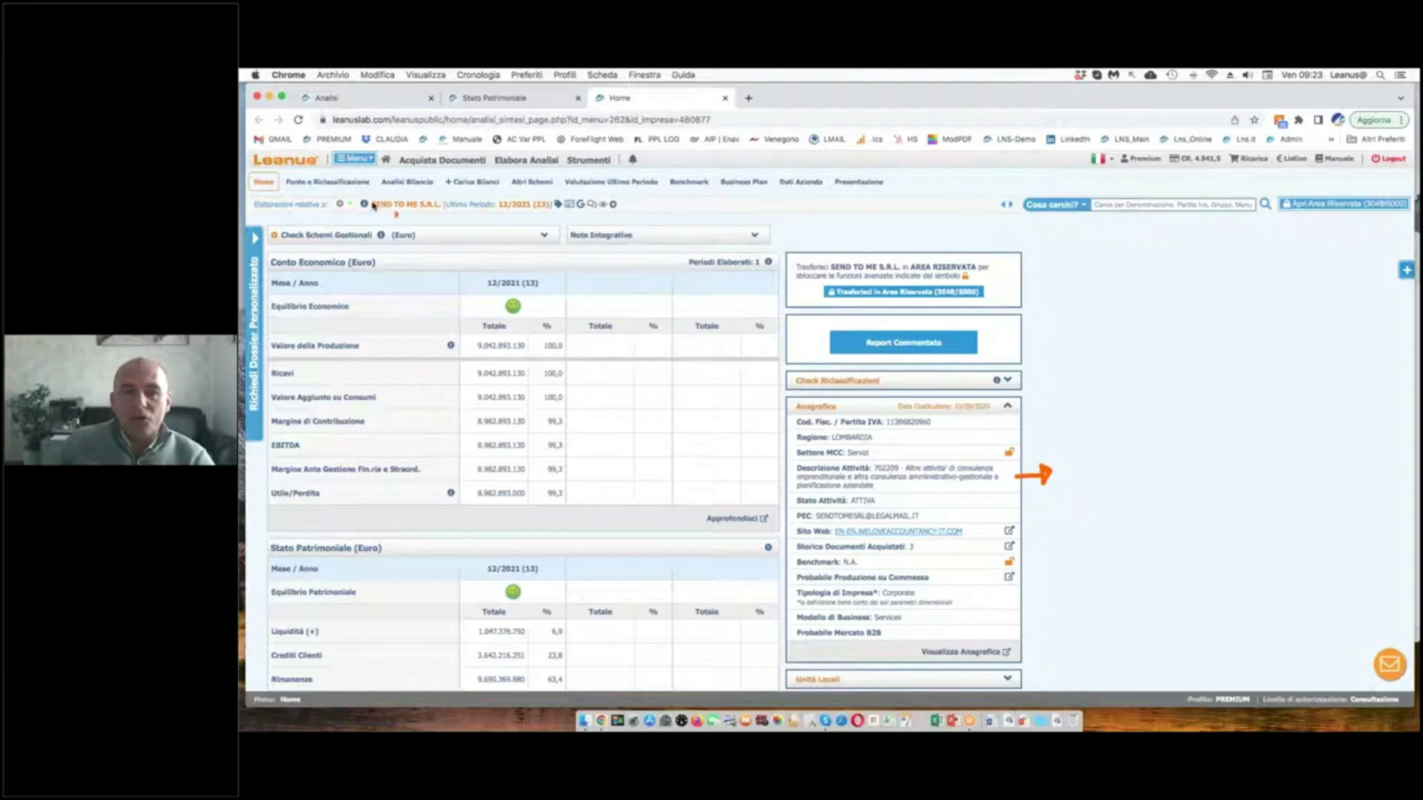
{"action": "left_click_drag", "start_coordinate": [355, 194], "coordinate": [353, 197]}
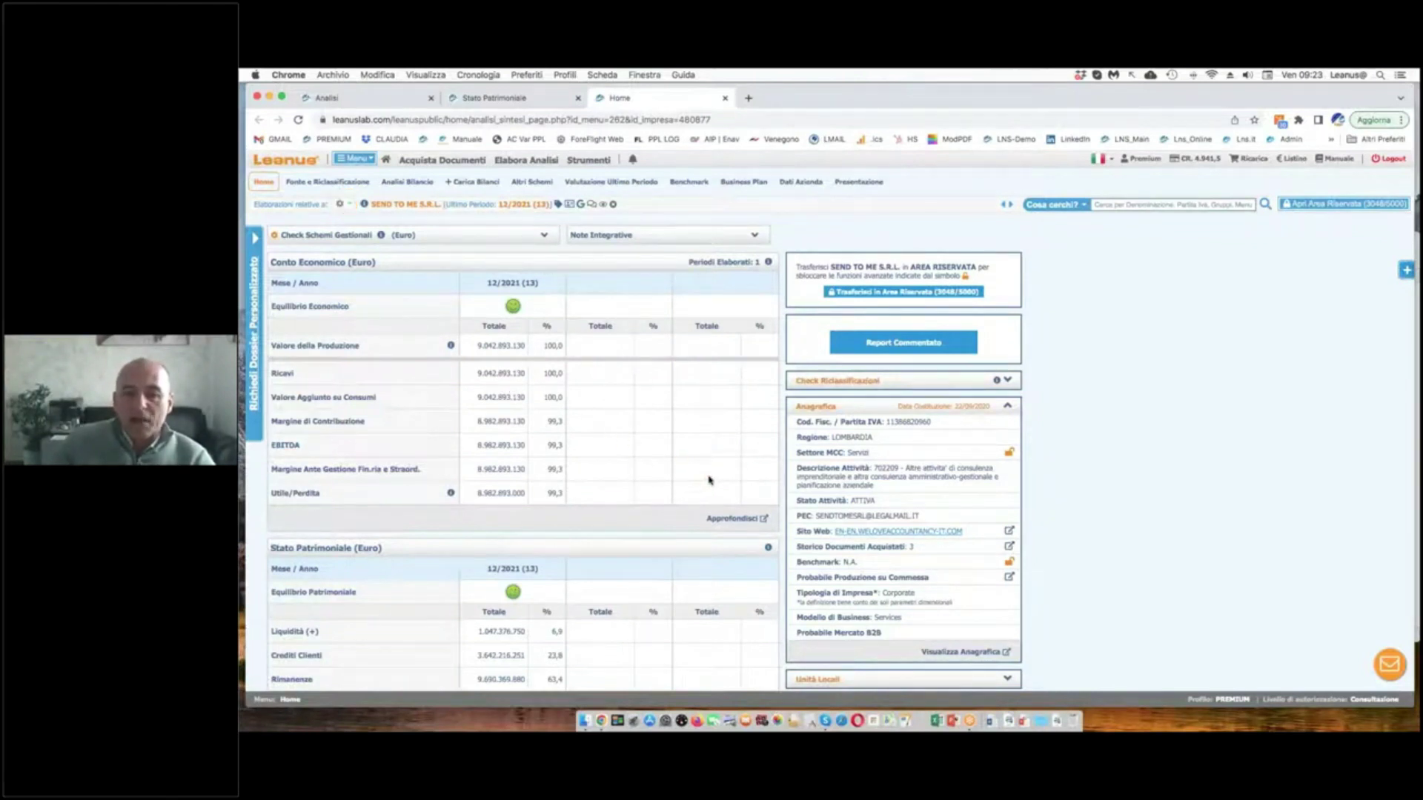
- Recheck the Stato Patrimoniale, outline the Descrizione Attività entry in Anagrafica, sketch a rectangle beside the section, and clear the markings
{"action": "scroll", "coordinate": [736, 504], "scroll_direction": "down", "scroll_amount": 4}
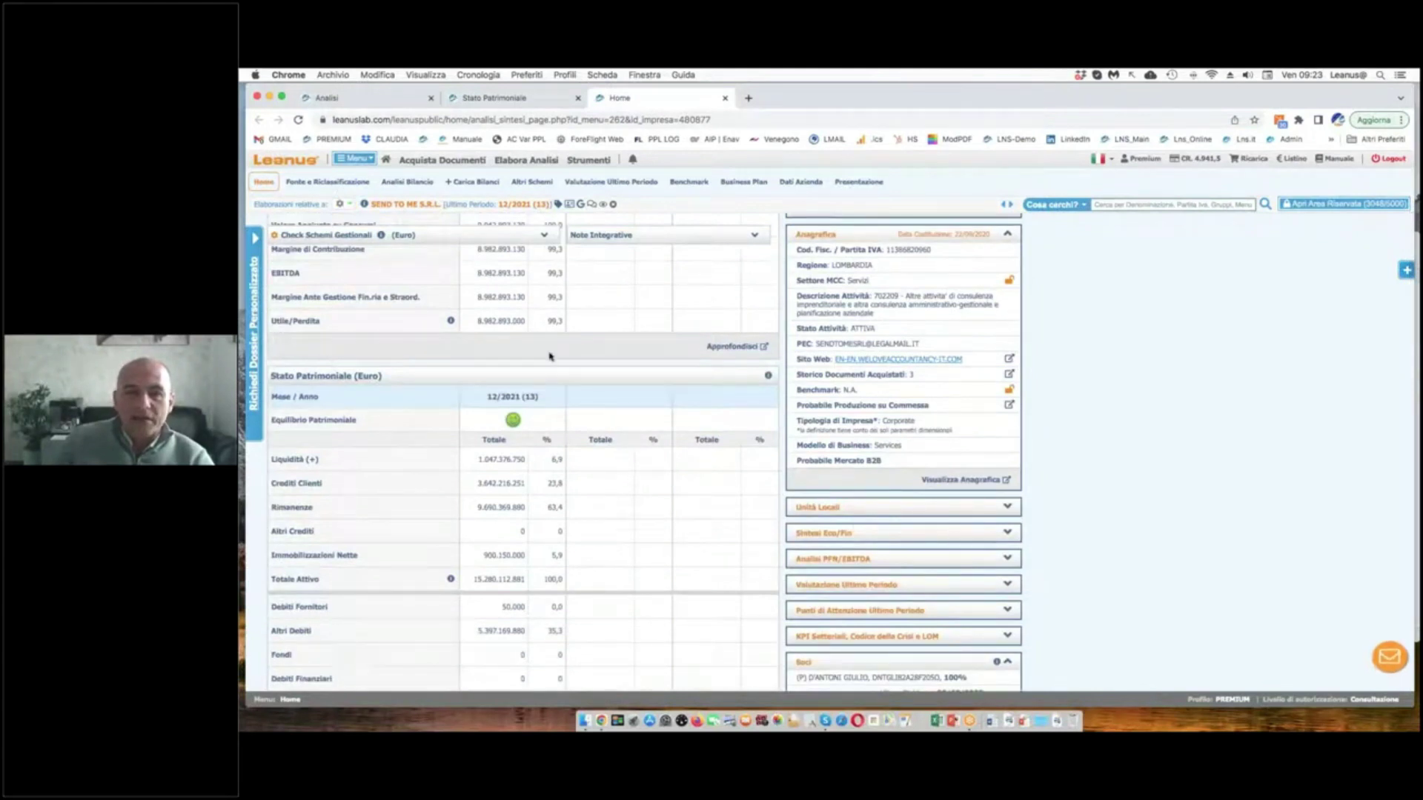
{"action": "scroll", "coordinate": [552, 349], "scroll_direction": "up", "scroll_amount": 2}
{"action": "scroll", "coordinate": [597, 350], "scroll_direction": "up", "scroll_amount": 2}
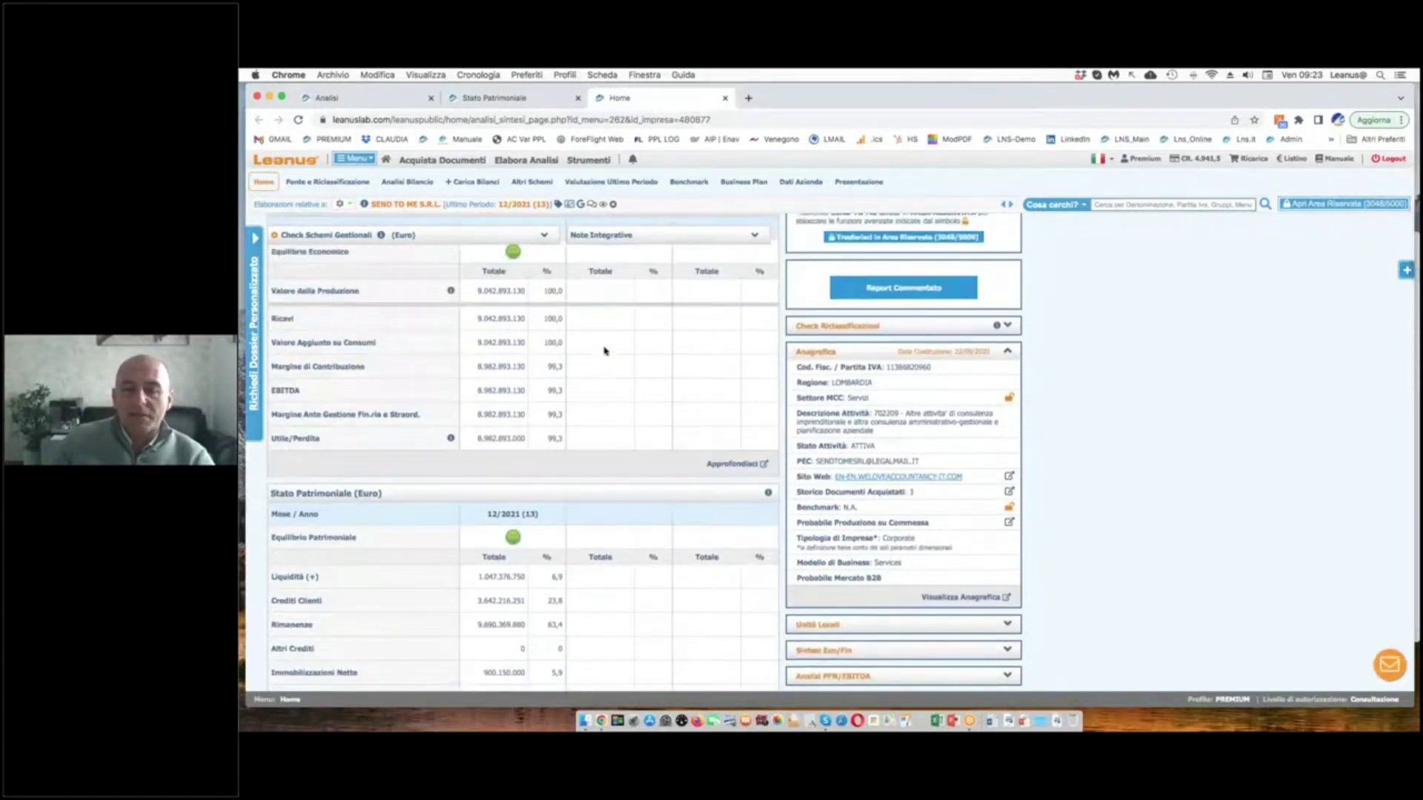
{"action": "scroll", "coordinate": [605, 356], "scroll_direction": "down", "scroll_amount": 4}
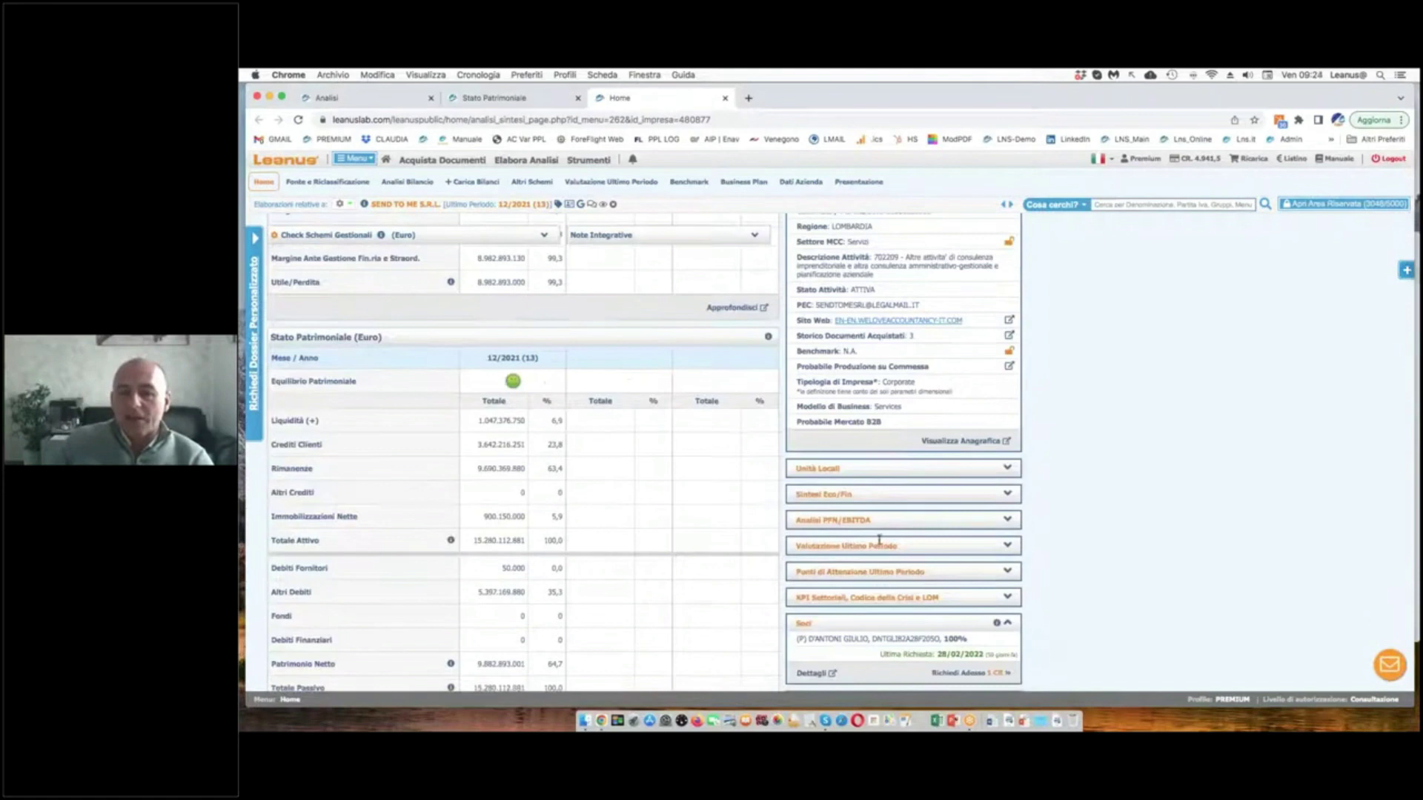
{"action": "scroll", "coordinate": [890, 406], "scroll_direction": "up", "scroll_amount": 3}
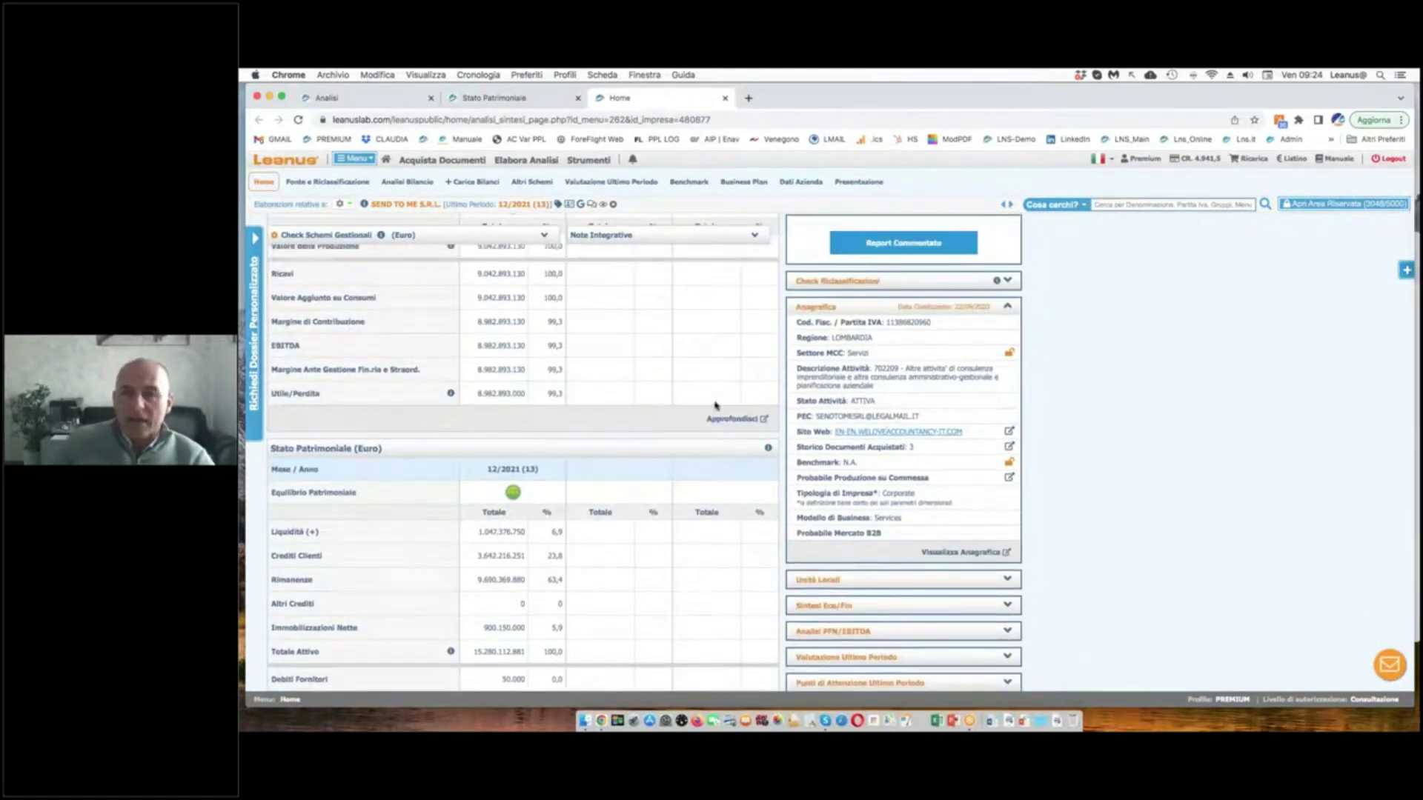
{"action": "scroll", "coordinate": [716, 405], "scroll_direction": "up", "scroll_amount": 3}
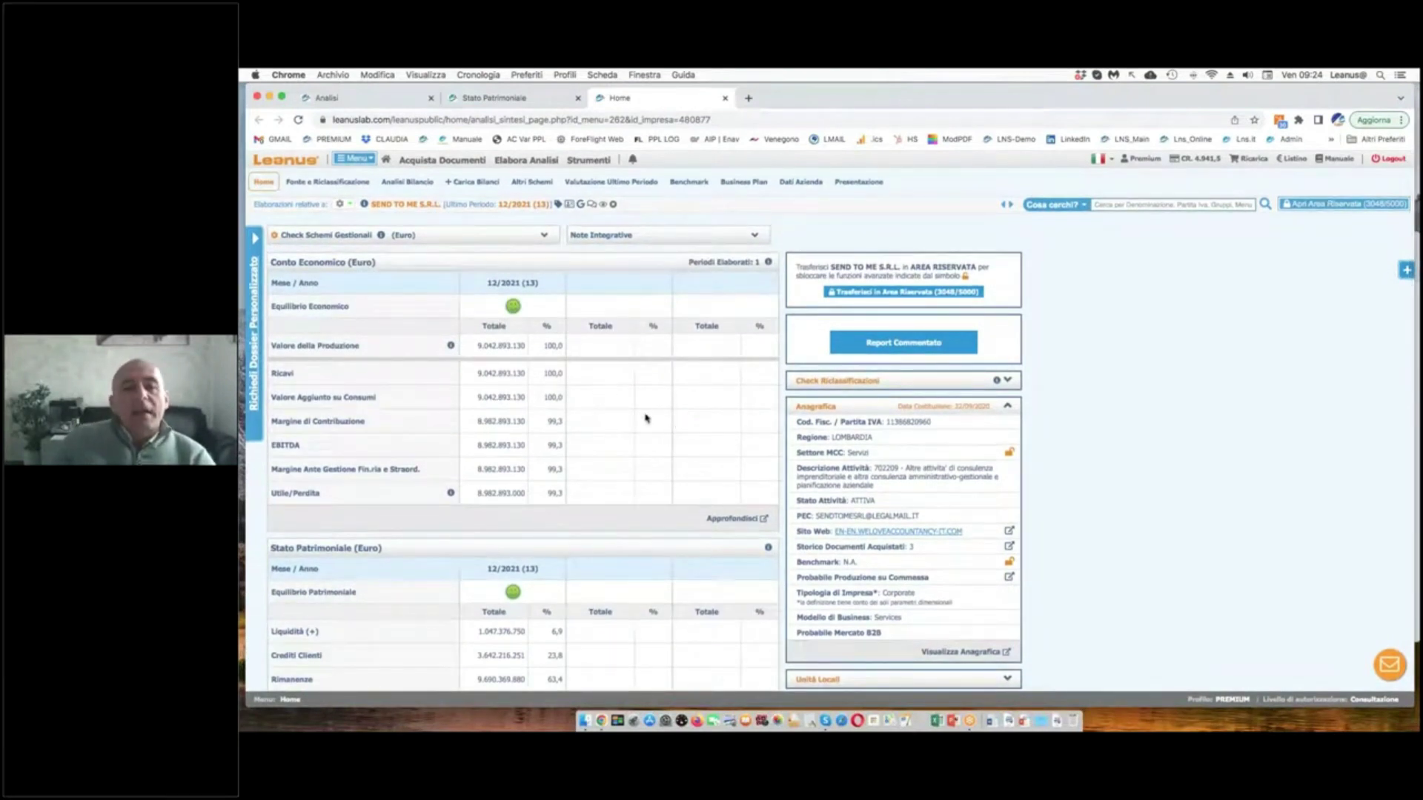
{"action": "mouse_move", "coordinate": [796, 464]}
{"action": "left_mouse_down"}
{"action": "mouse_move", "coordinate": [793, 492]}
{"action": "mouse_move", "coordinate": [1019, 486]}
{"action": "mouse_move", "coordinate": [1009, 457]}
{"action": "mouse_move", "coordinate": [803, 464]}
{"action": "left_mouse_up"}
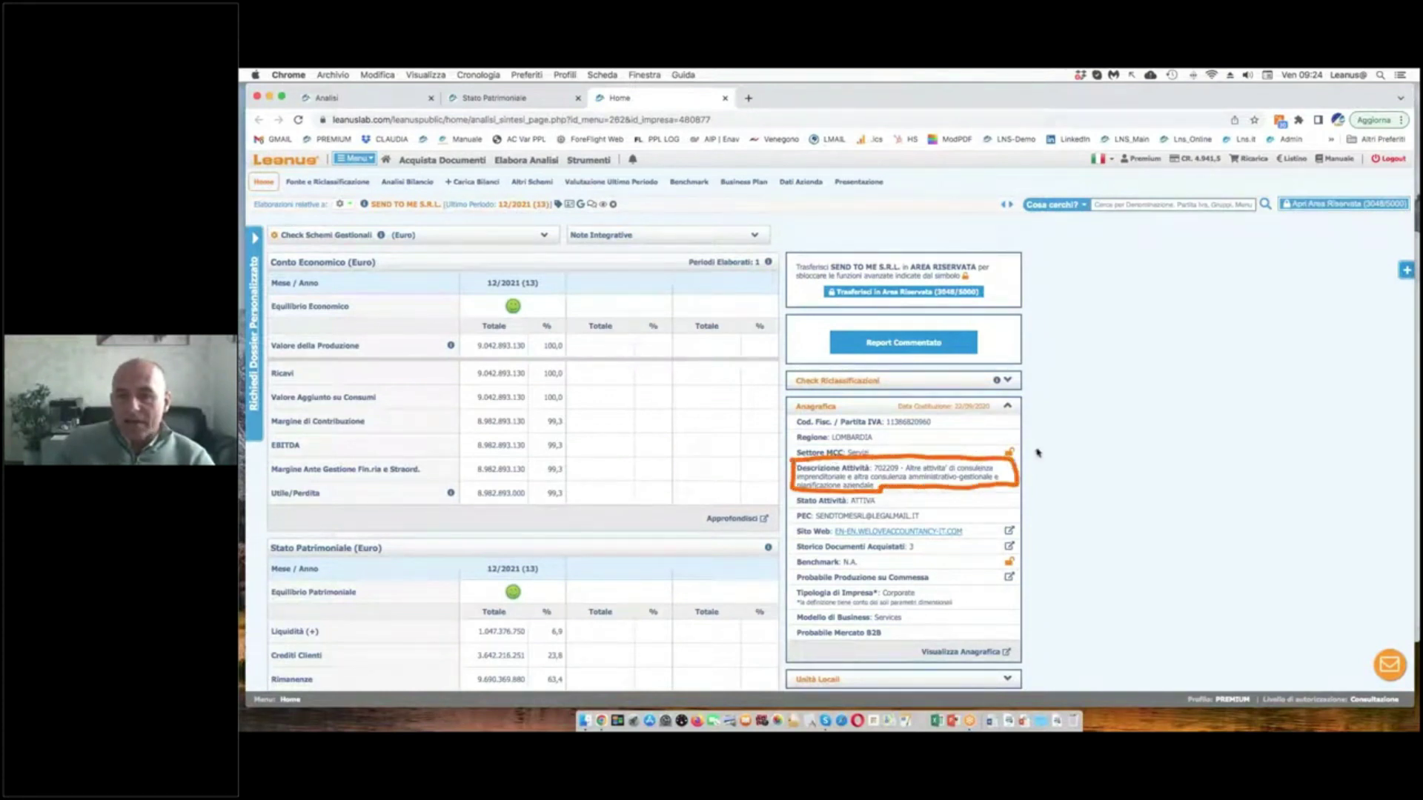
{"action": "mouse_move", "coordinate": [1075, 394]}
{"action": "left_mouse_down"}
{"action": "mouse_move", "coordinate": [1083, 490]}
{"action": "mouse_move", "coordinate": [1094, 387]}
{"action": "mouse_move", "coordinate": [1251, 380]}
{"action": "mouse_move", "coordinate": [1247, 528]}
{"action": "mouse_move", "coordinate": [1089, 528]}
{"action": "left_mouse_up"}
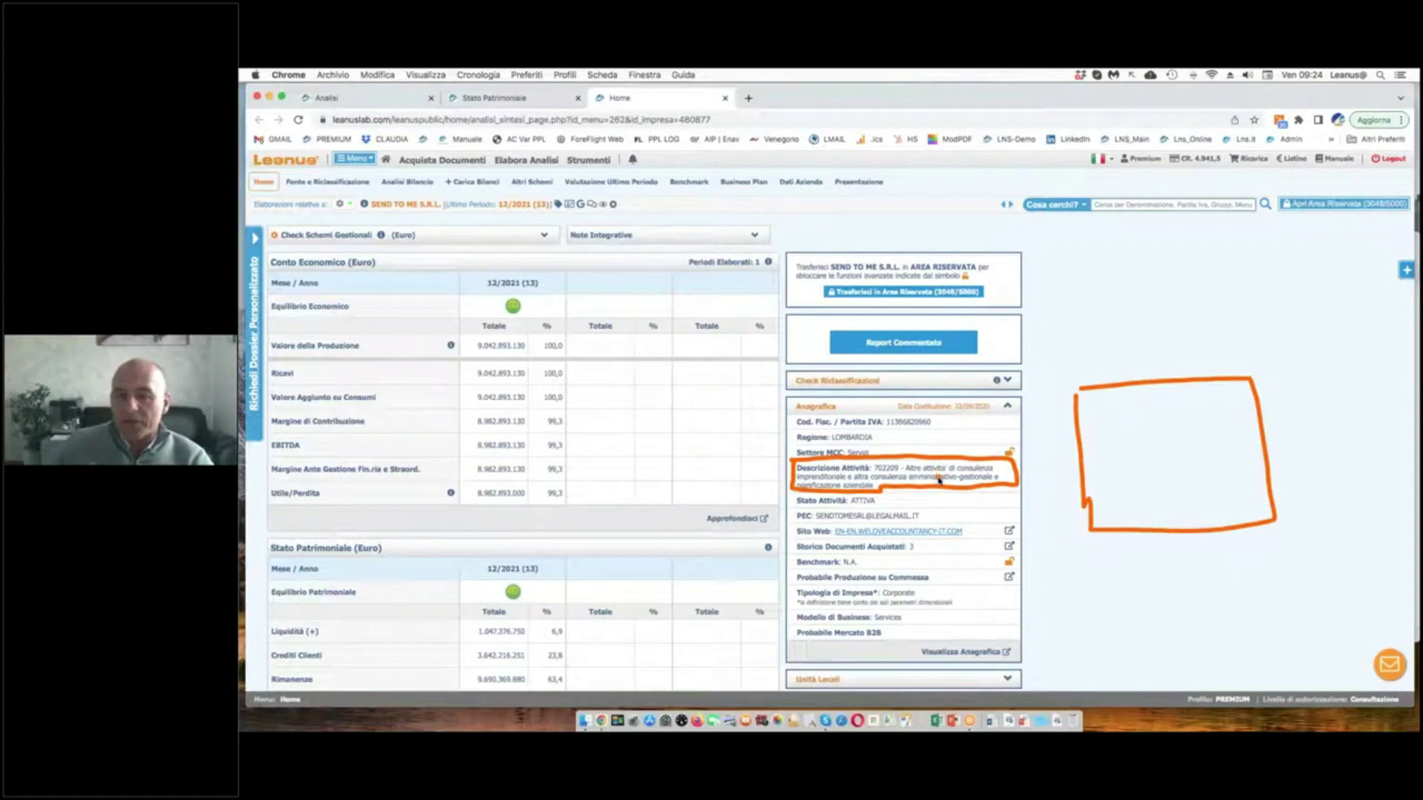
{"action": "key", "text": "Escape"}
- Copy the activity code 702209 from Anagrafica and filter the analysis list by Codice Ateco equal to it
{"action": "double_click", "coordinate": [887, 468]}
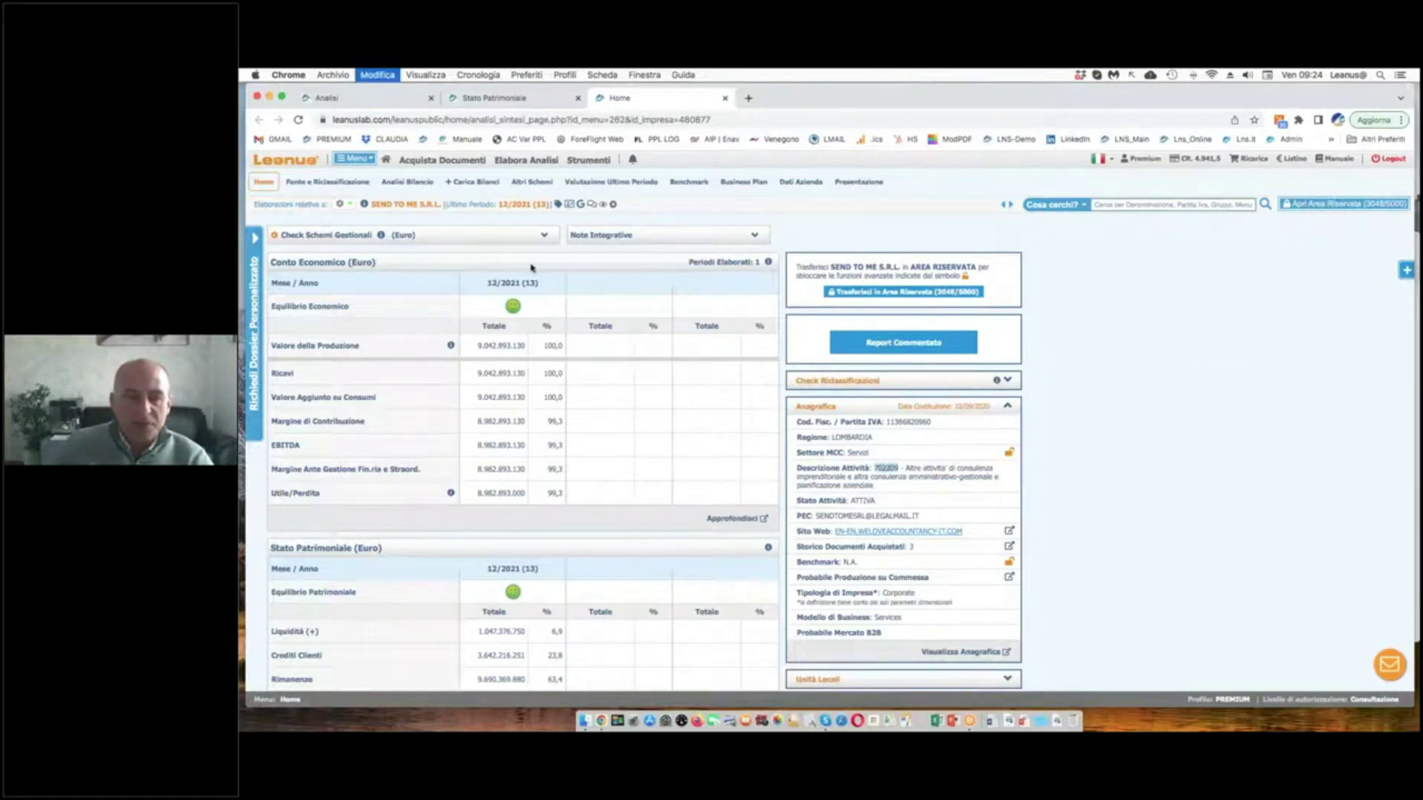
{"action": "left_click", "coordinate": [385, 102]}
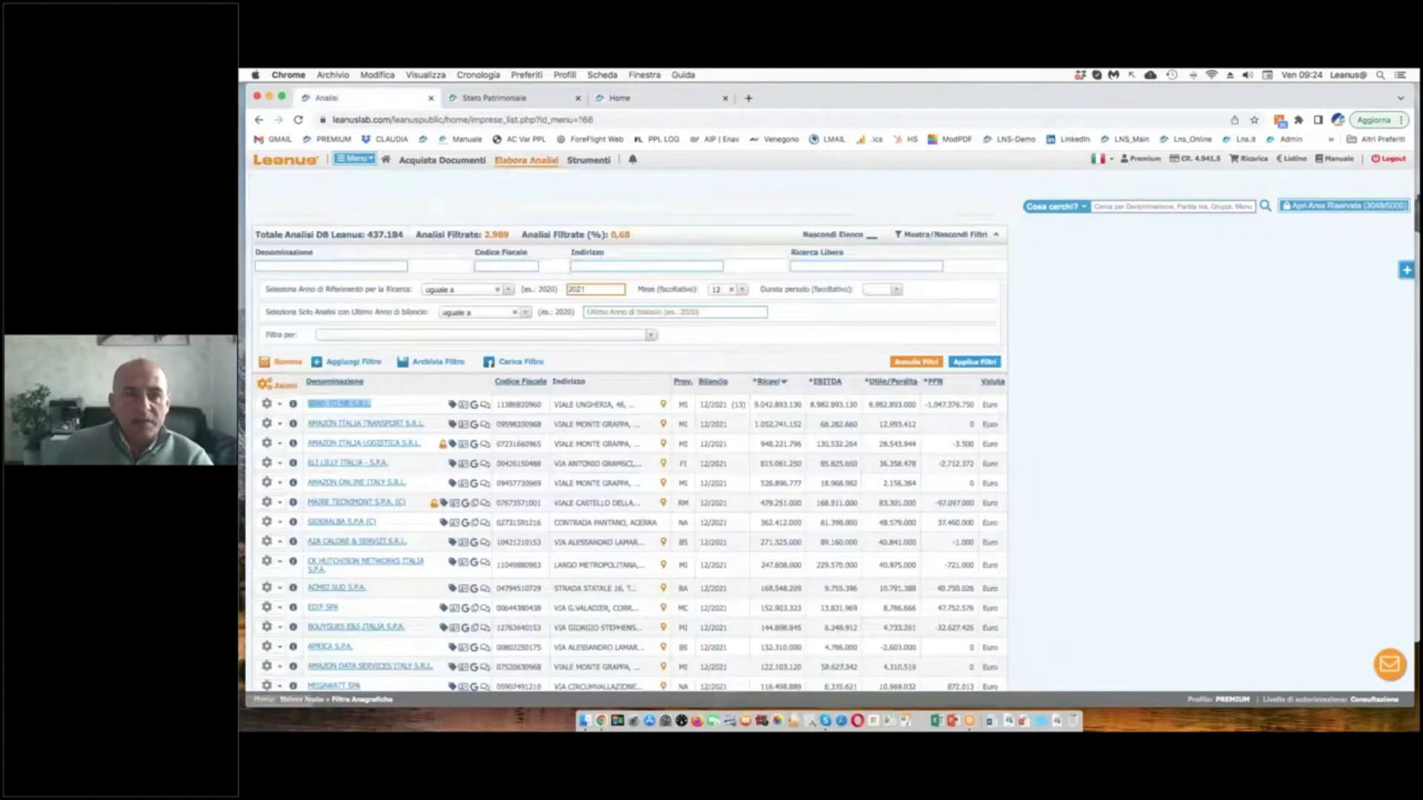
{"action": "left_click", "coordinate": [540, 162]}
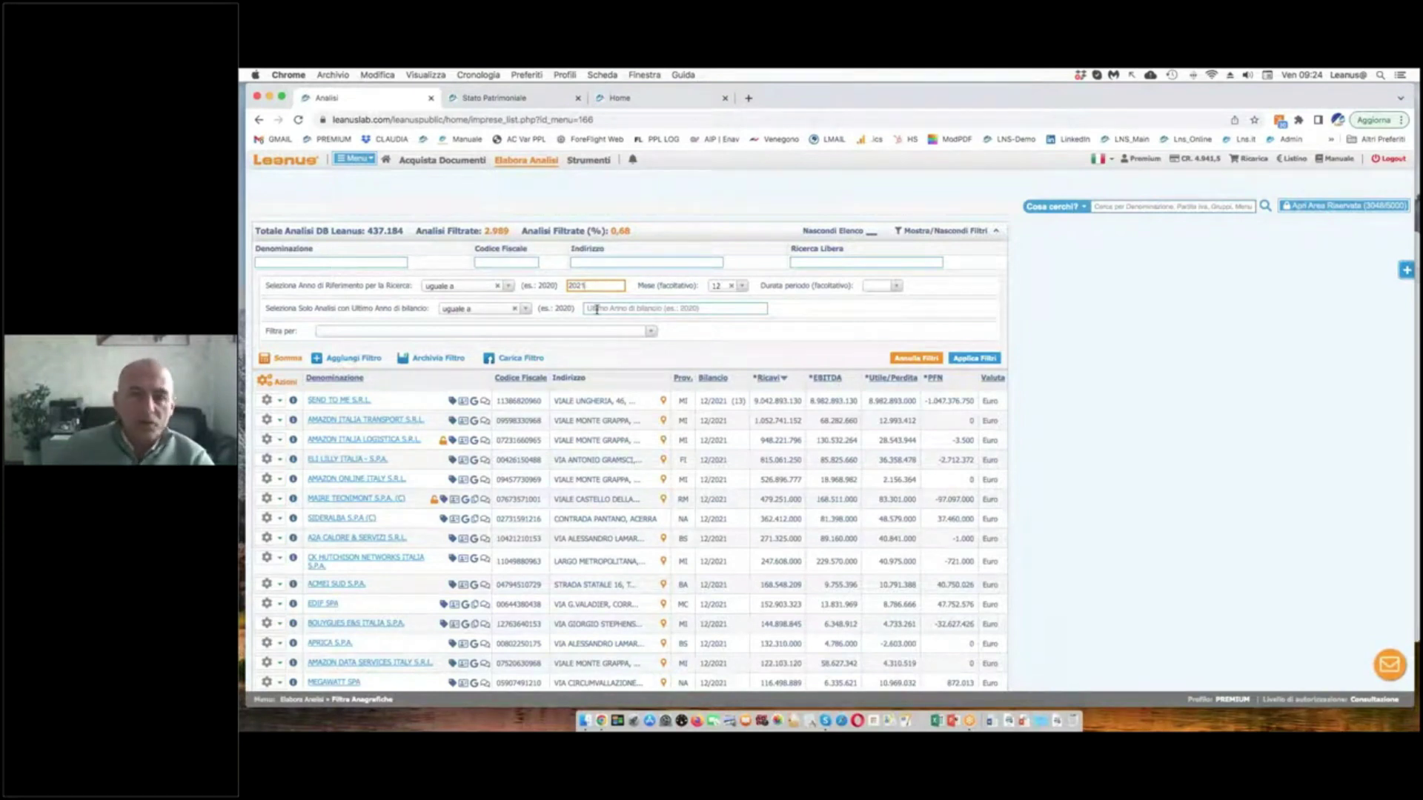
{"action": "left_click", "coordinate": [523, 333]}
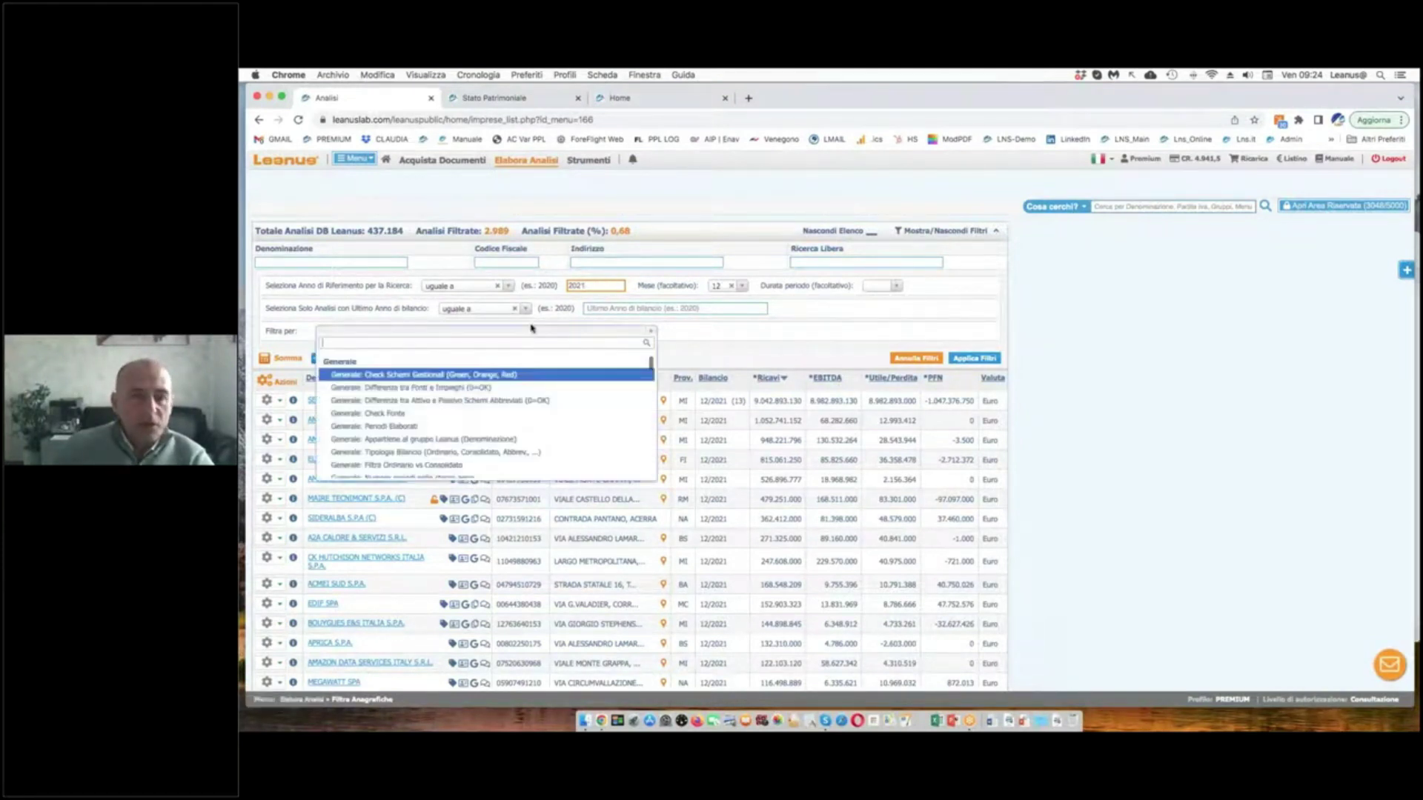
{"action": "type", "text": "atec"}
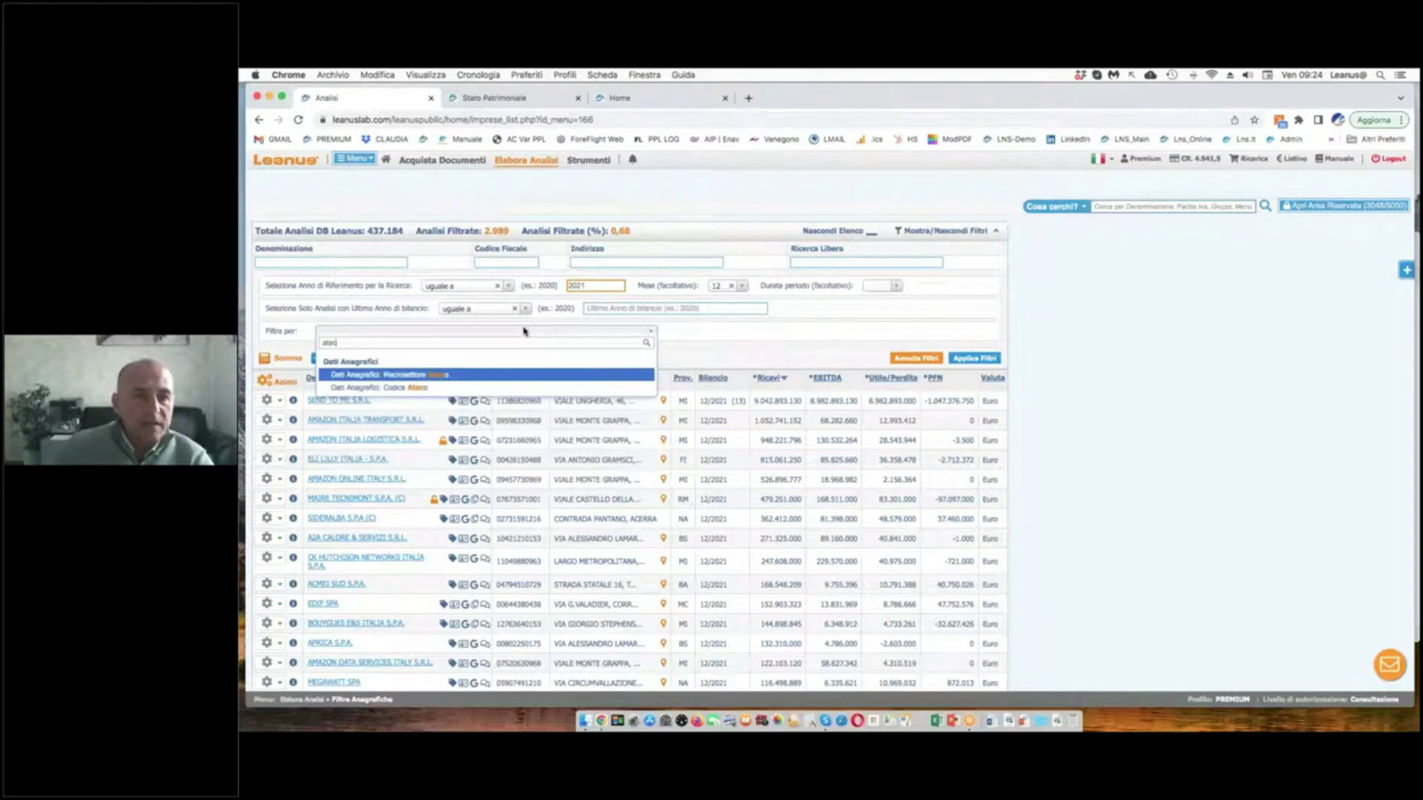
{"action": "left_click", "coordinate": [398, 389]}
{"action": "left_click", "coordinate": [689, 336]}
{"action": "left_click", "coordinate": [765, 334]}
{"action": "type", "text": "702209"}
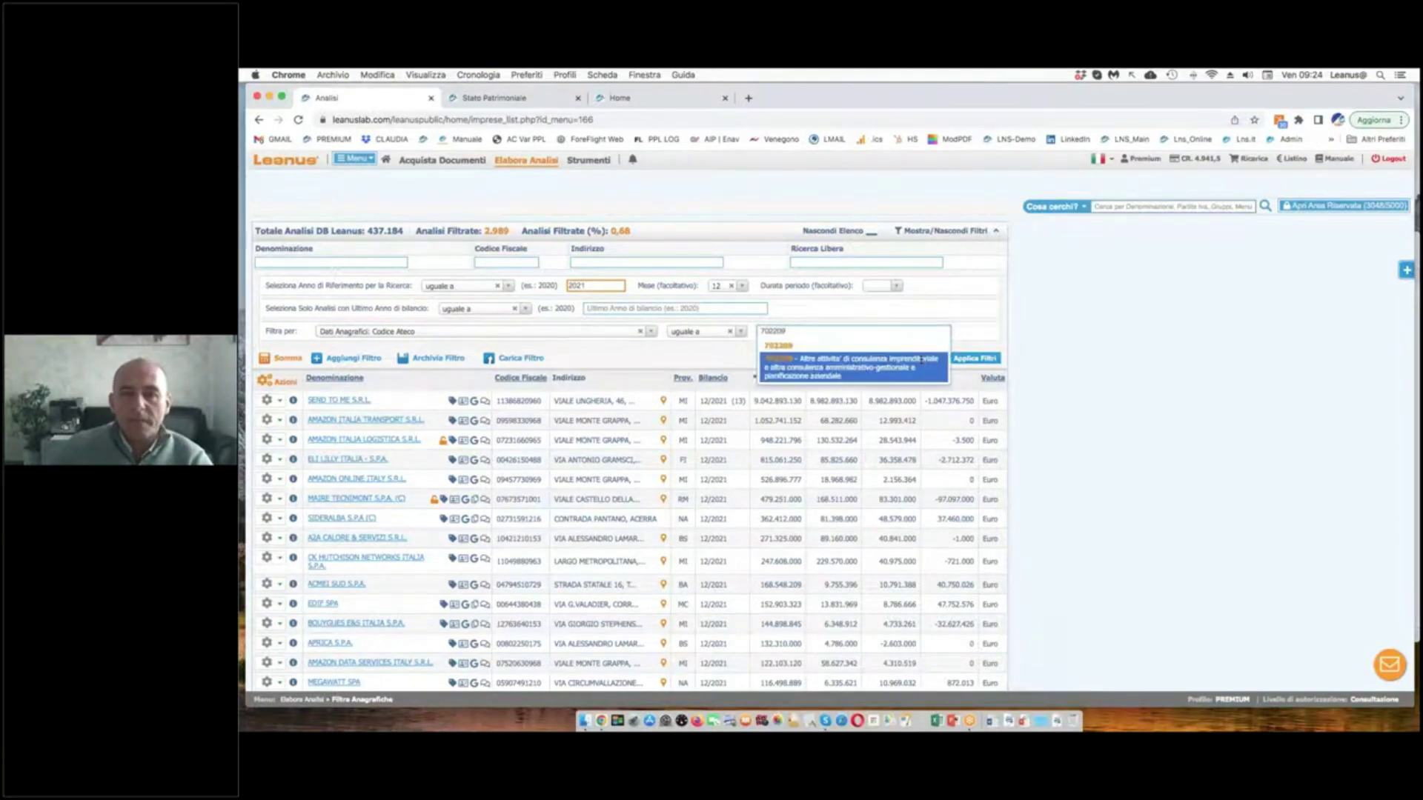
{"action": "left_click", "coordinate": [781, 366]}
{"action": "left_click", "coordinate": [975, 385]}
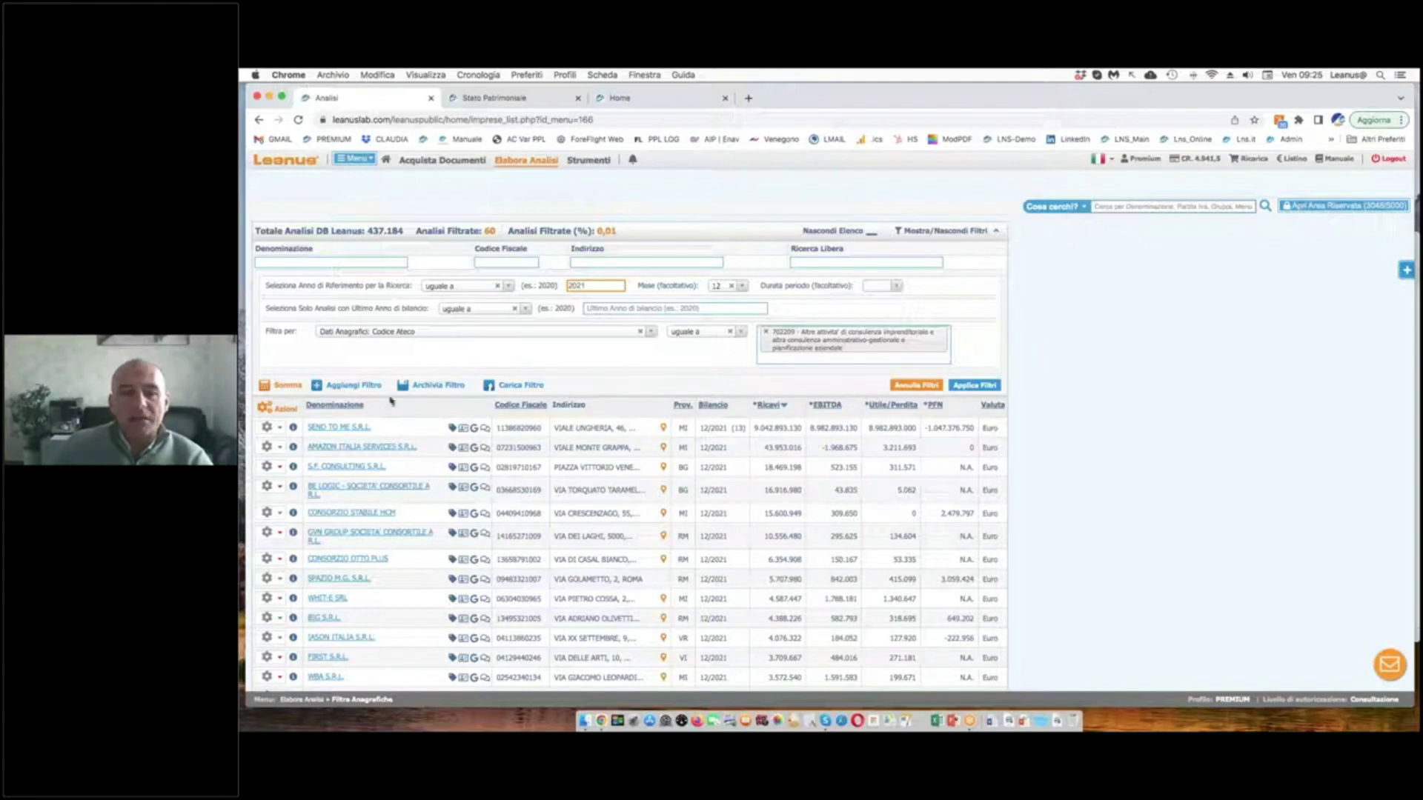
- Add a second filter for Conto Economico: A - Ricavi greater than 5.000.000 and apply it
{"action": "left_click", "coordinate": [362, 386]}
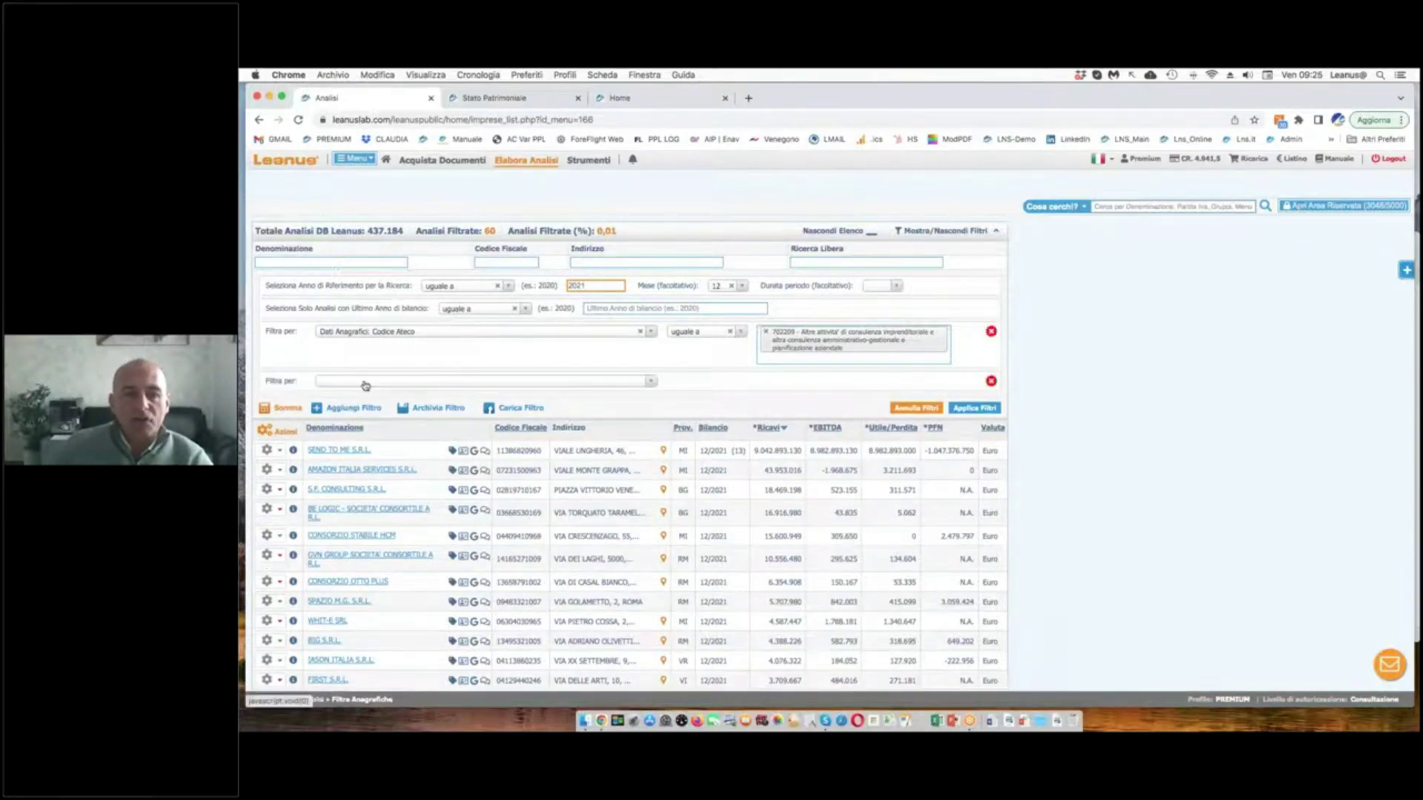
{"action": "left_click", "coordinate": [366, 384]}
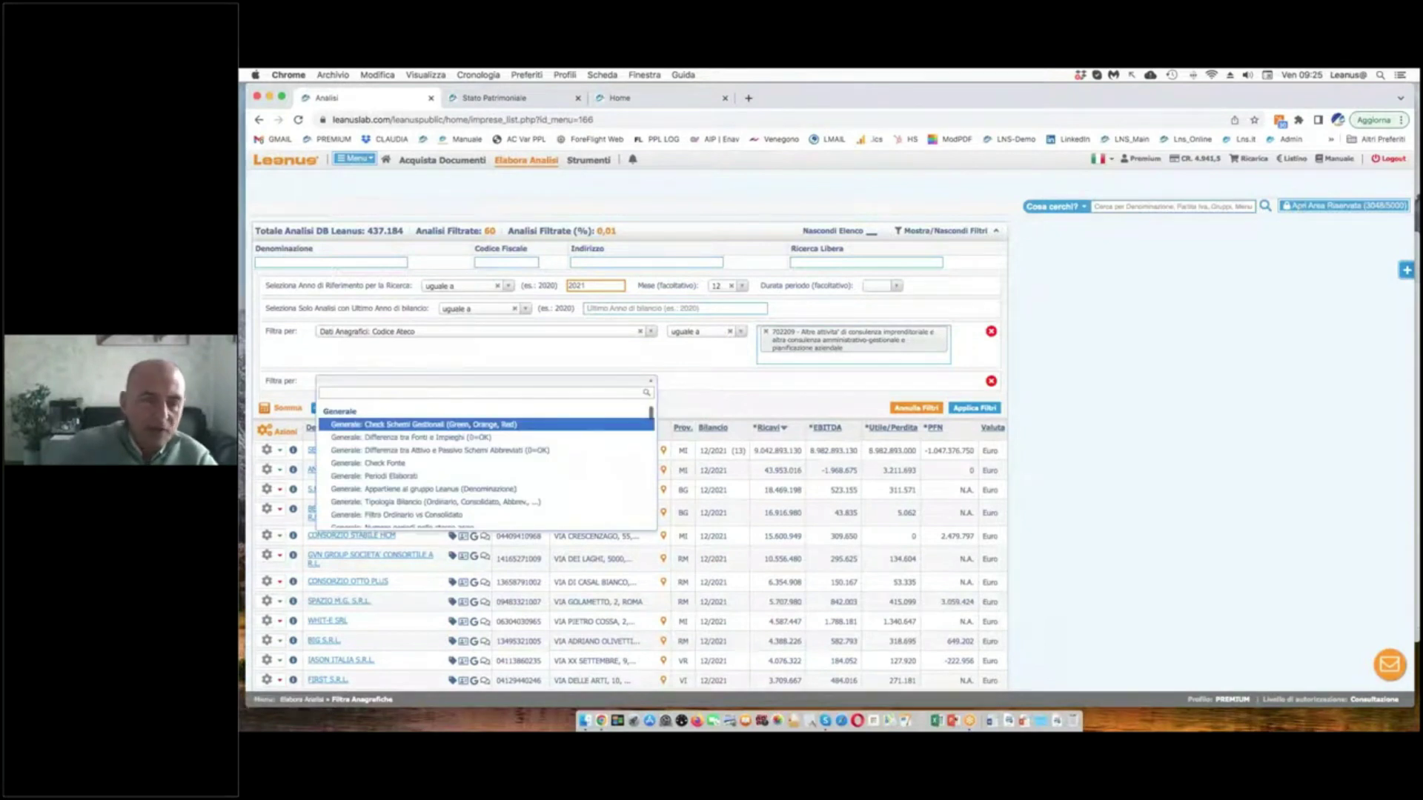
{"action": "type", "text": "ric"}
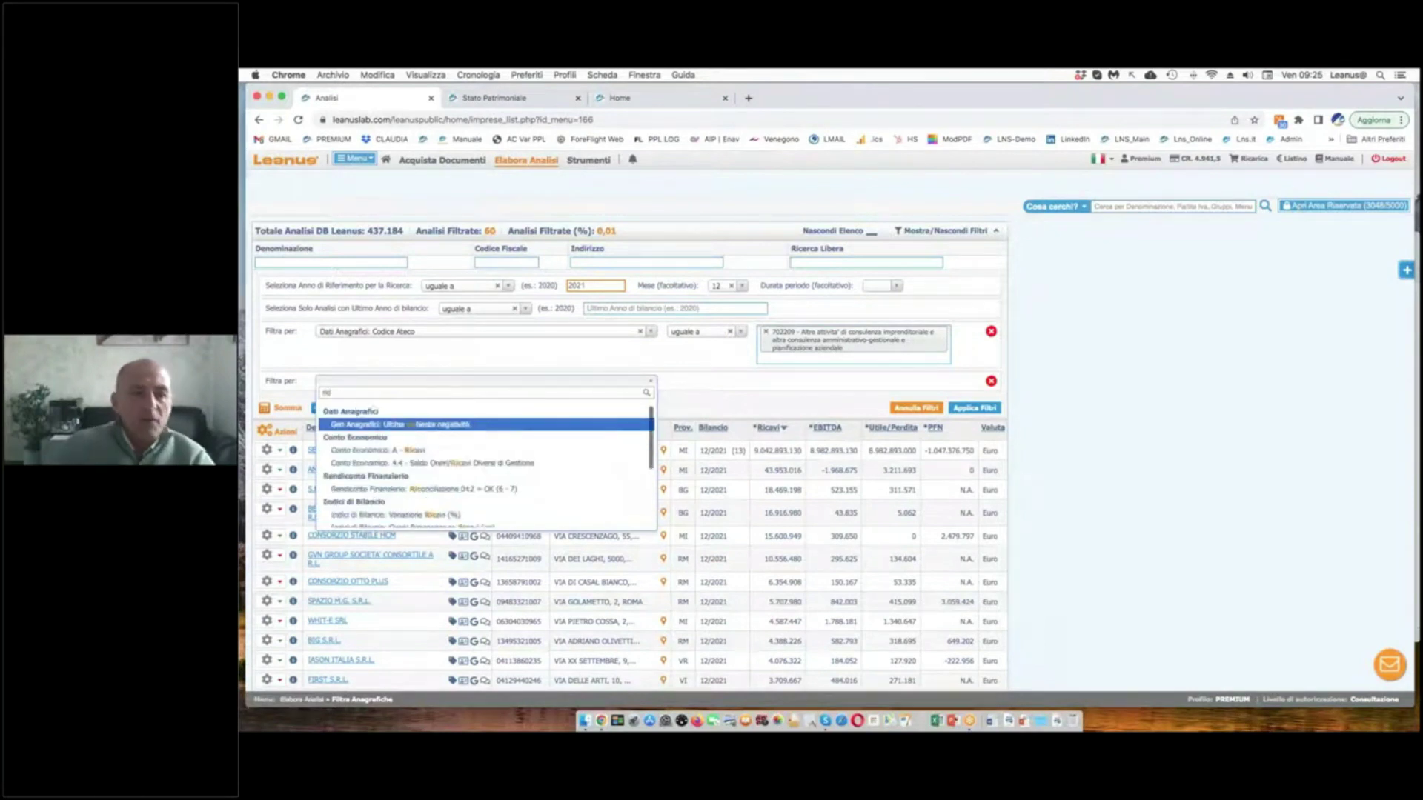
{"action": "left_click", "coordinate": [408, 450]}
{"action": "left_click", "coordinate": [693, 383]}
{"action": "left_click", "coordinate": [690, 416]}
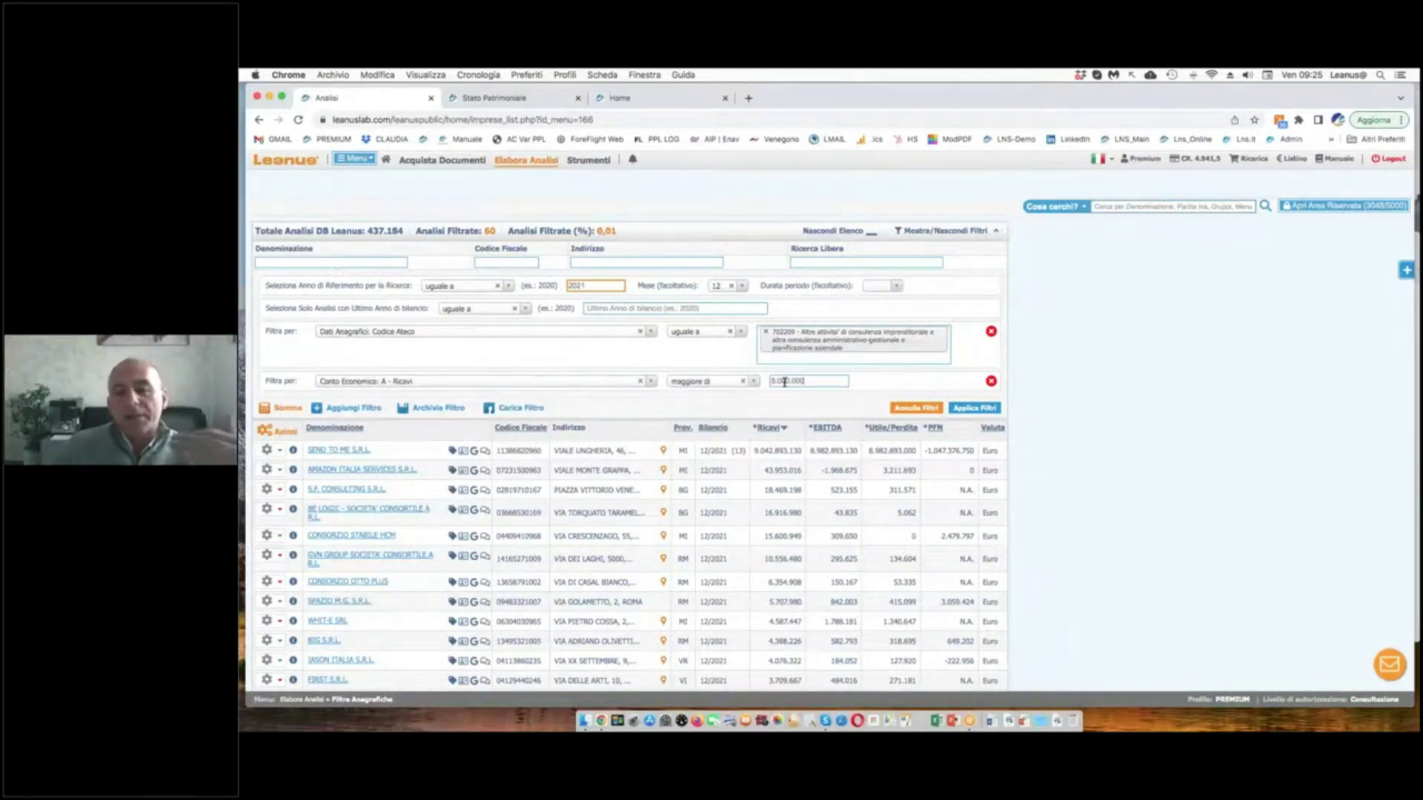
{"action": "left_click", "coordinate": [976, 408]}
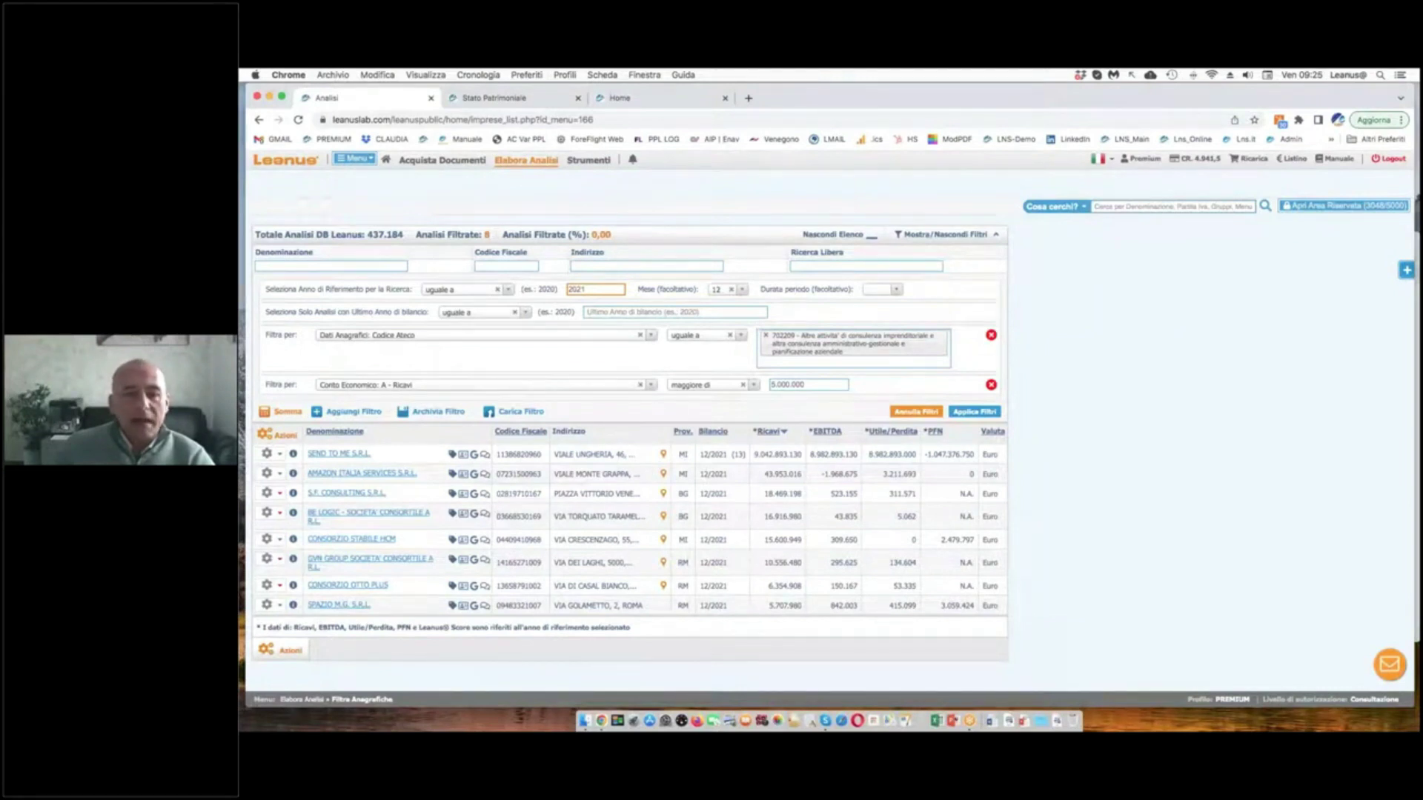
- Create a group named "webinar eliminare" from the filtered companies, keeping the aggregation of accounting periods within the same year
{"action": "left_click", "coordinate": [871, 237]}
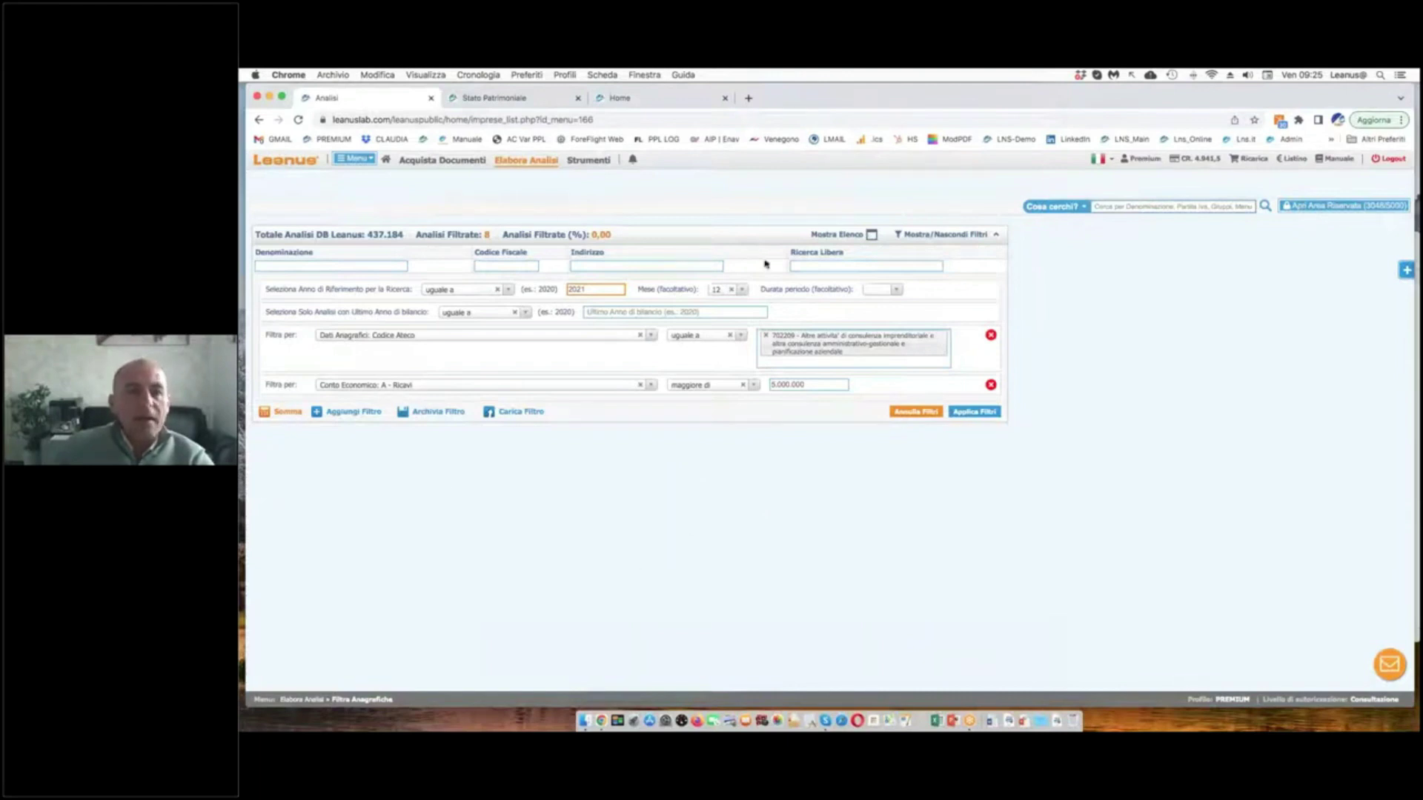
{"action": "left_click", "coordinate": [845, 236]}
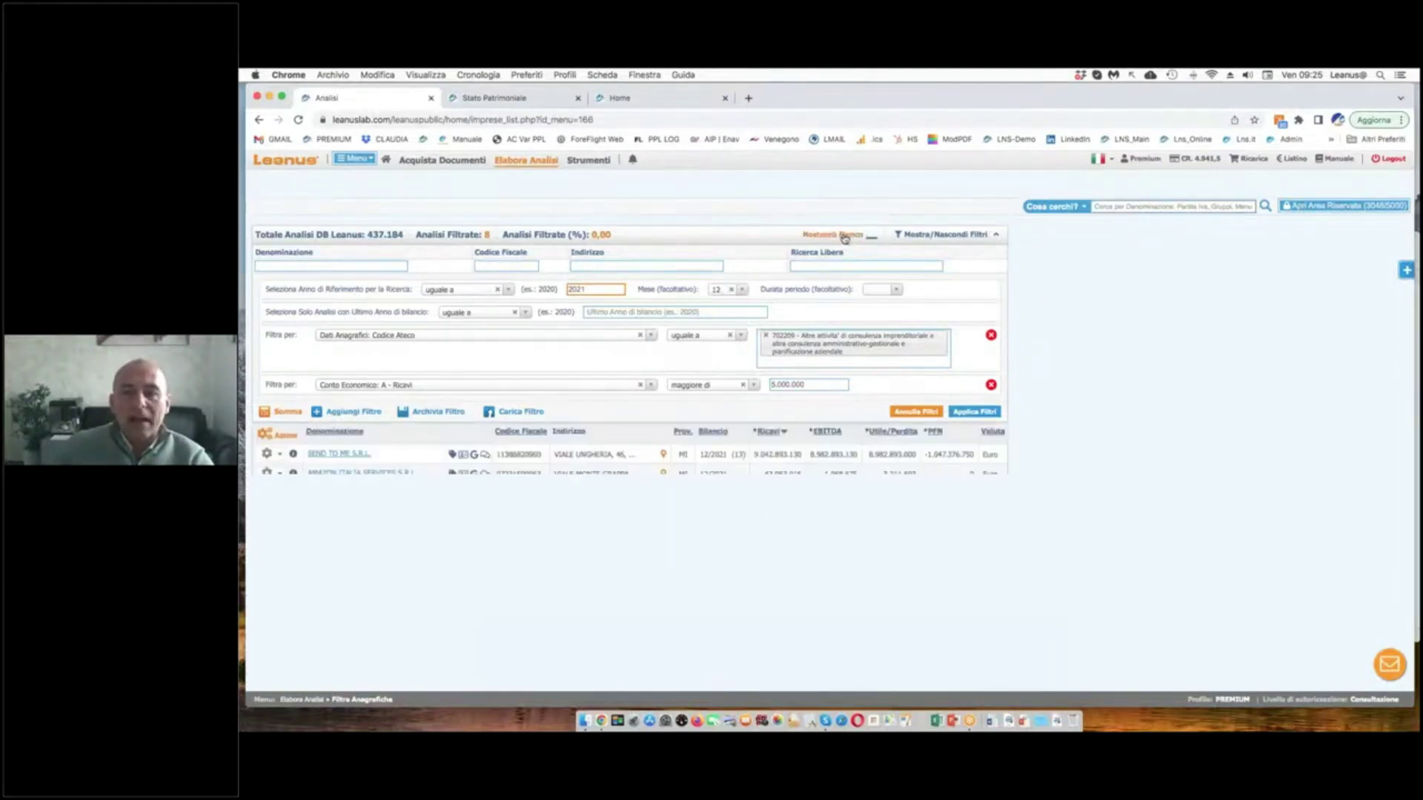
{"action": "left_click", "coordinate": [270, 436]}
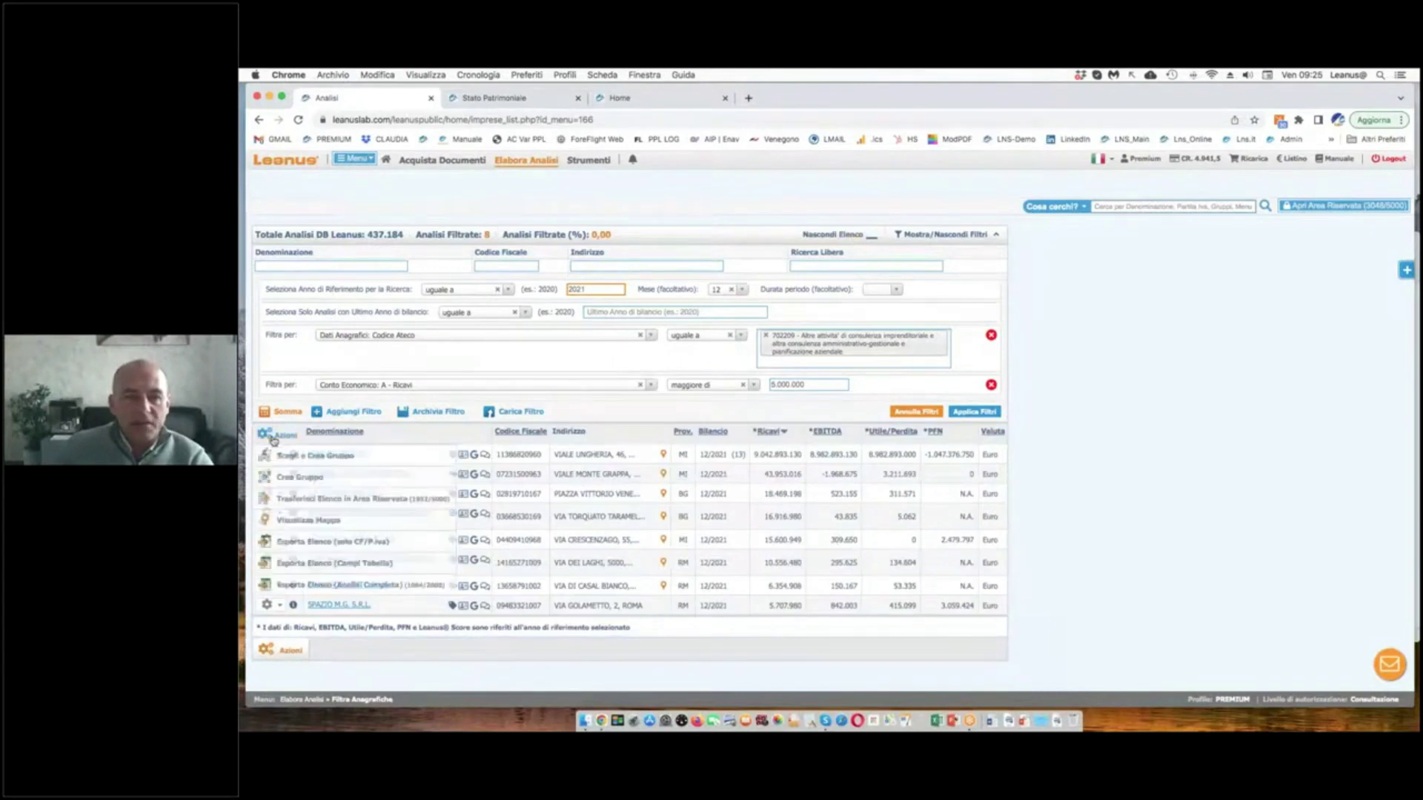
{"action": "left_click", "coordinate": [297, 478]}
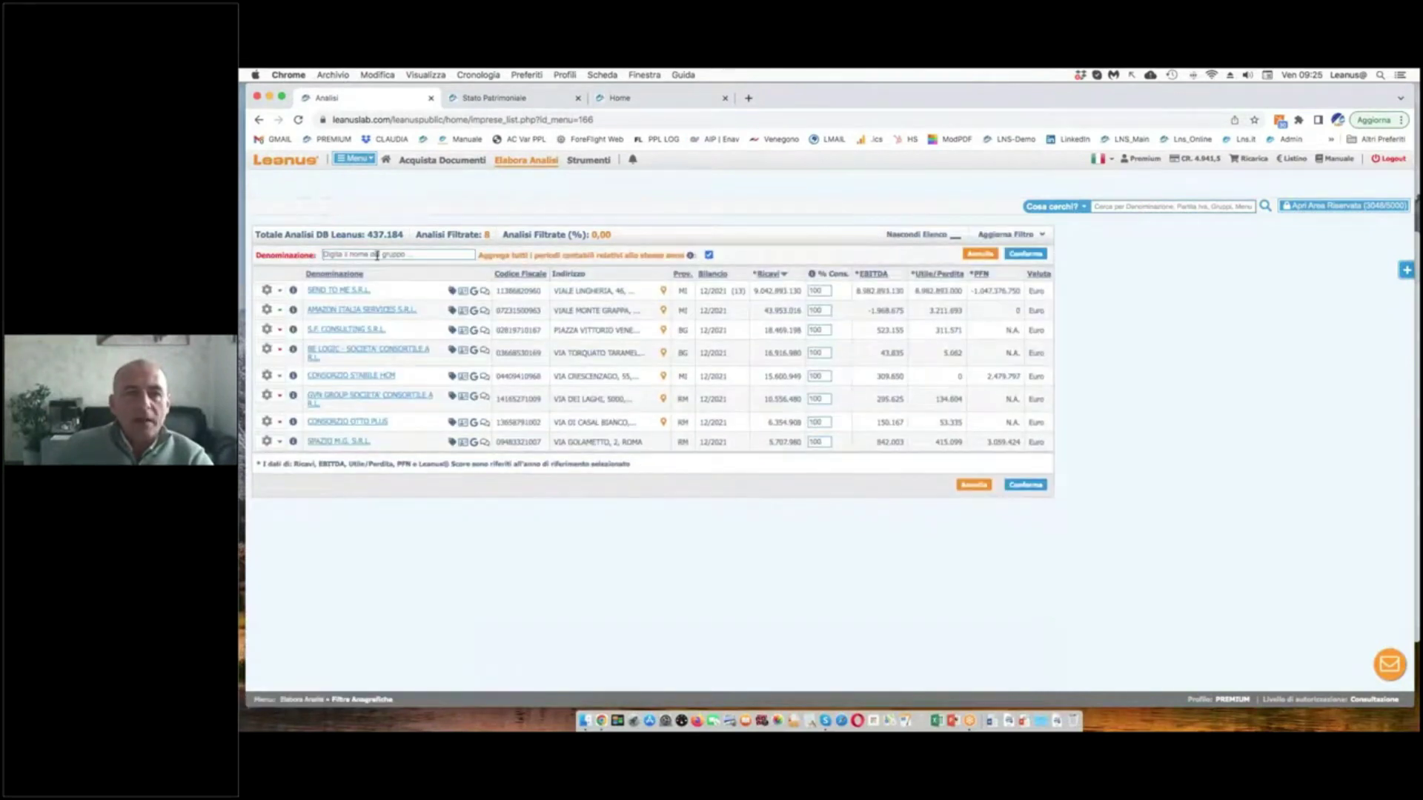
{"action": "left_click", "coordinate": [377, 255]}
{"action": "type", "text": "webinar eliminare"}
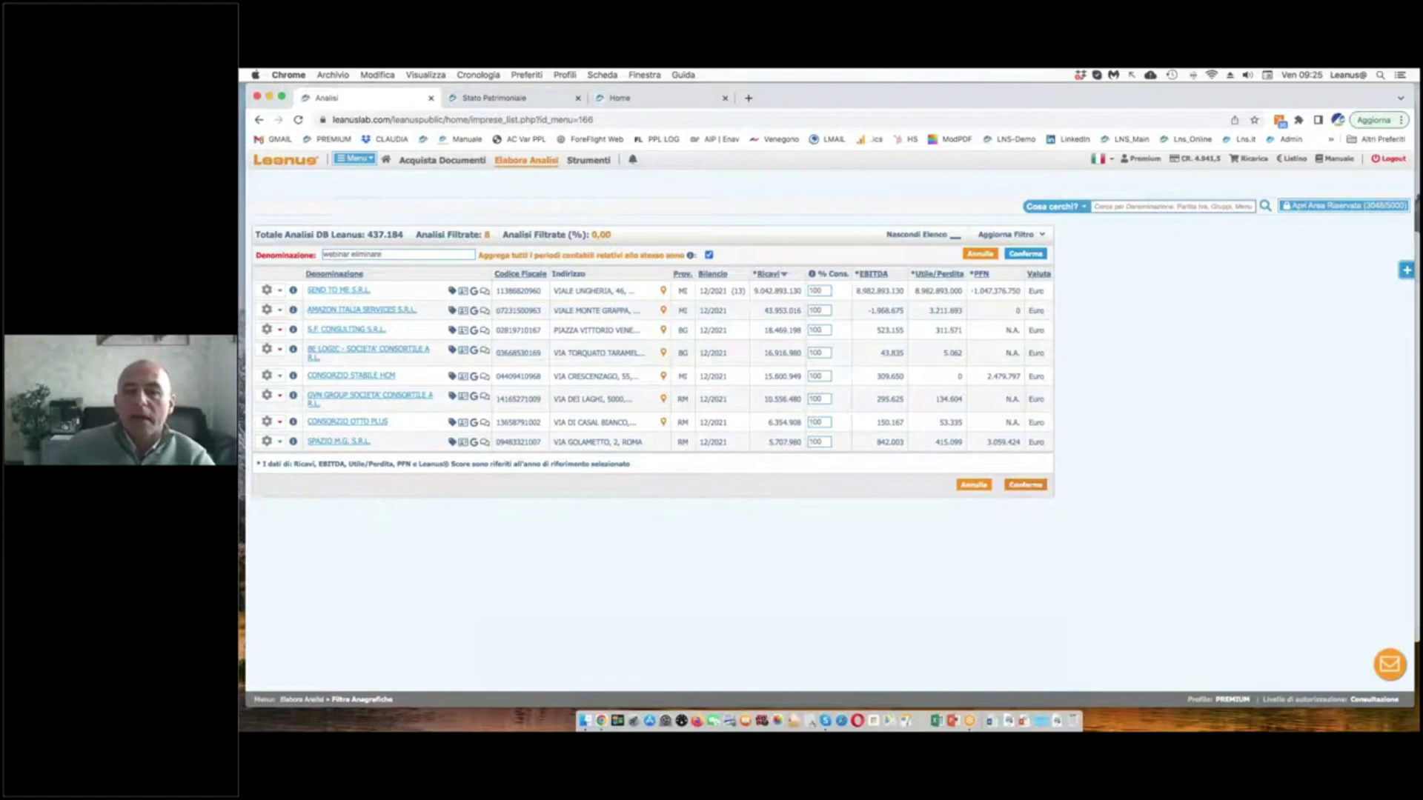
{"action": "left_click", "coordinate": [1025, 485]}
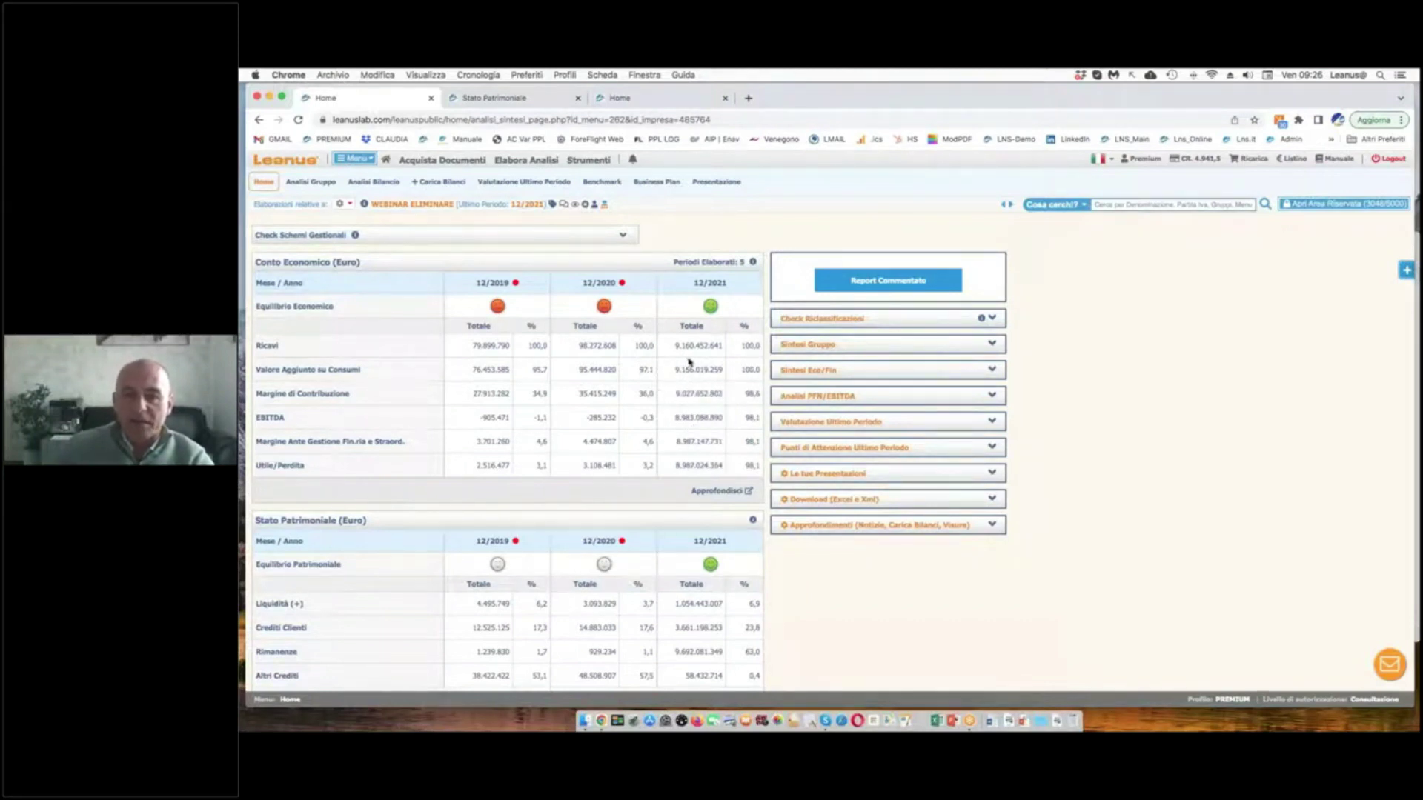
- Review the group's summary and underline the 12/2021 Ricavi total in the Conto Economico
{"action": "mouse_move", "coordinate": [671, 354]}
{"action": "left_mouse_down"}
{"action": "mouse_move", "coordinate": [708, 354]}
{"action": "mouse_move", "coordinate": [626, 325]}
{"action": "mouse_move", "coordinate": [587, 354]}
{"action": "mouse_move", "coordinate": [604, 358]}
{"action": "left_mouse_up"}
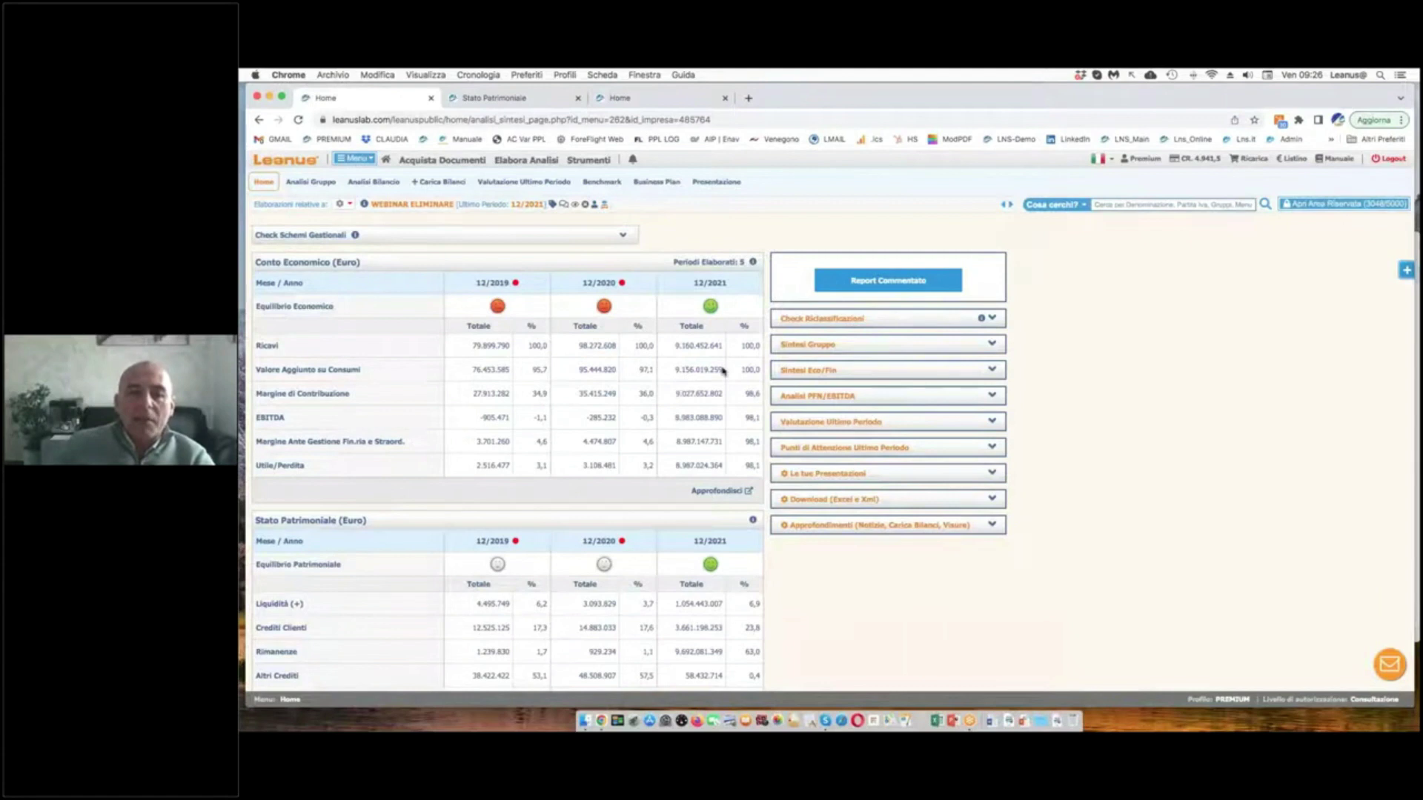
{"action": "left_click_drag", "start_coordinate": [674, 355], "coordinate": [713, 354]}
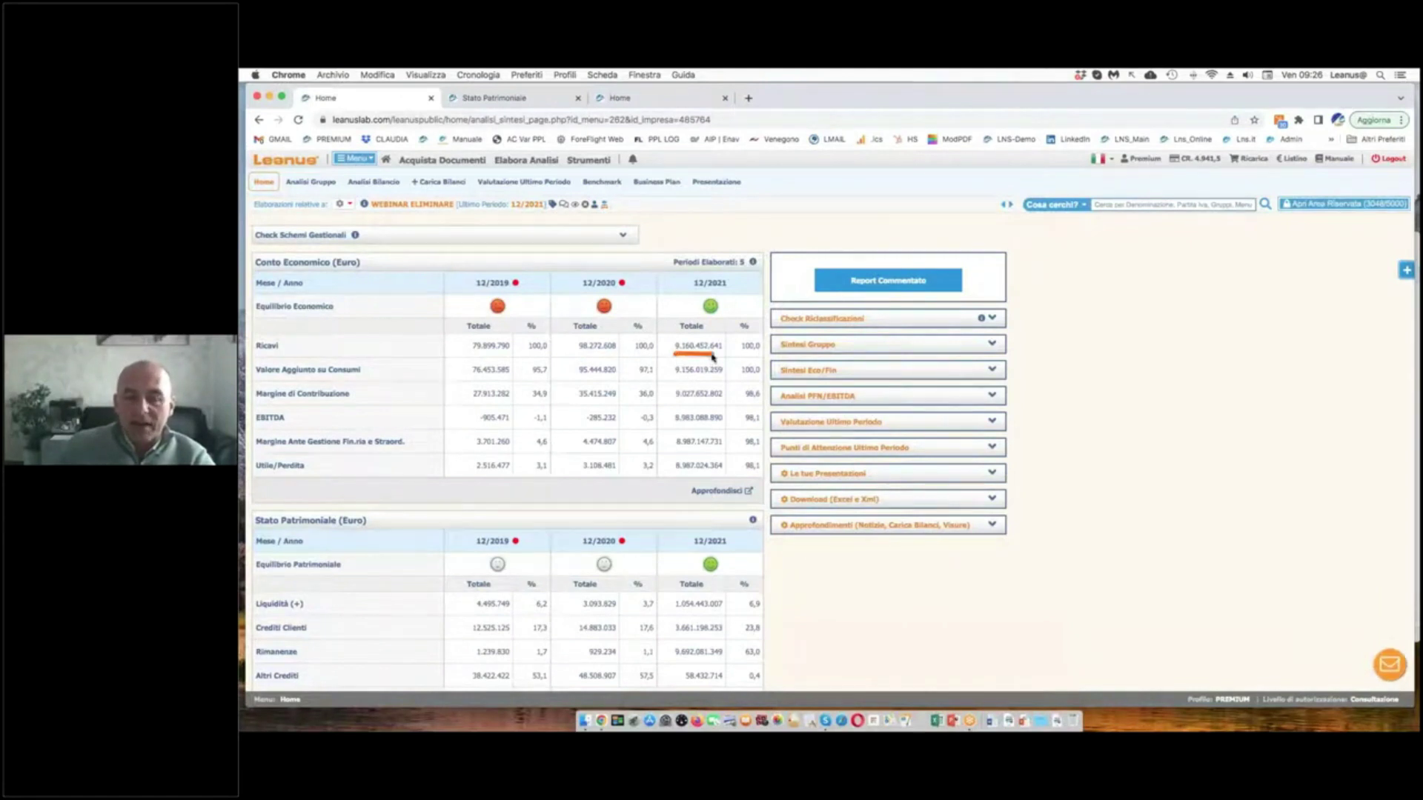
{"action": "scroll", "coordinate": [713, 358], "scroll_direction": "down", "scroll_amount": 5}
{"action": "scroll", "coordinate": [713, 357], "scroll_direction": "up", "scroll_amount": 5}
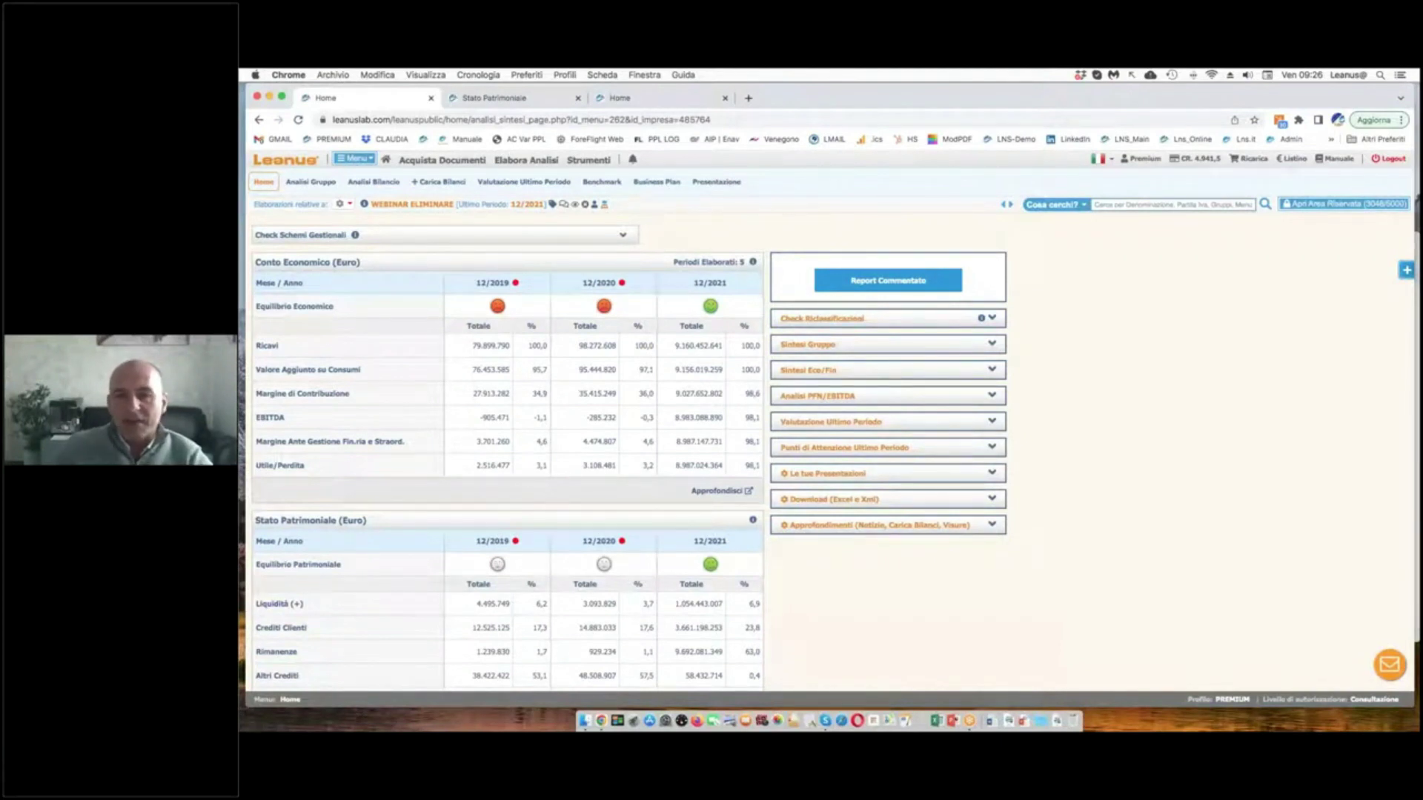
- Open the group's Numero Analisi statistics and examine the charts by Ricavi, Variazione Ricavi and EBITDA
{"action": "left_click", "coordinate": [317, 182]}
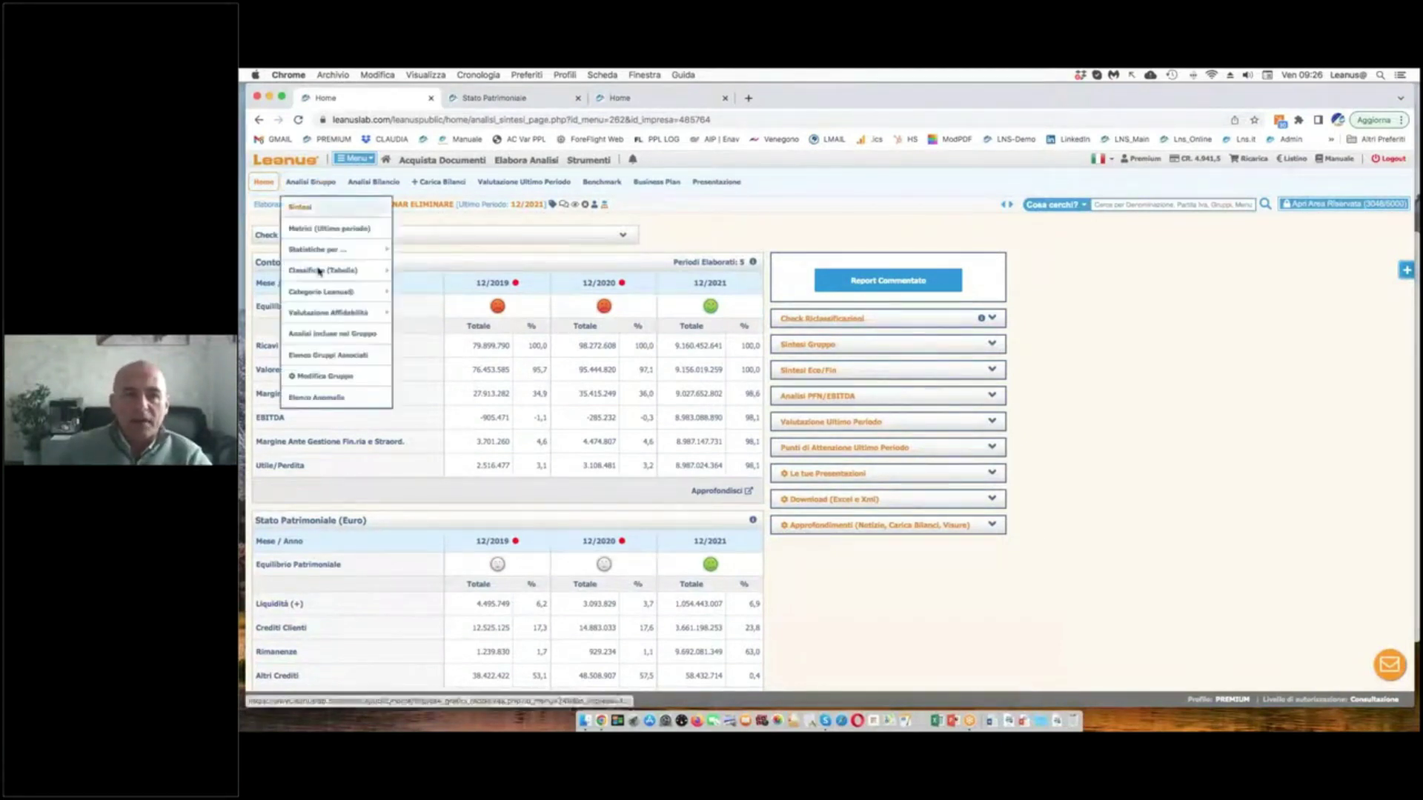
{"action": "mouse_move", "coordinate": [372, 252]}
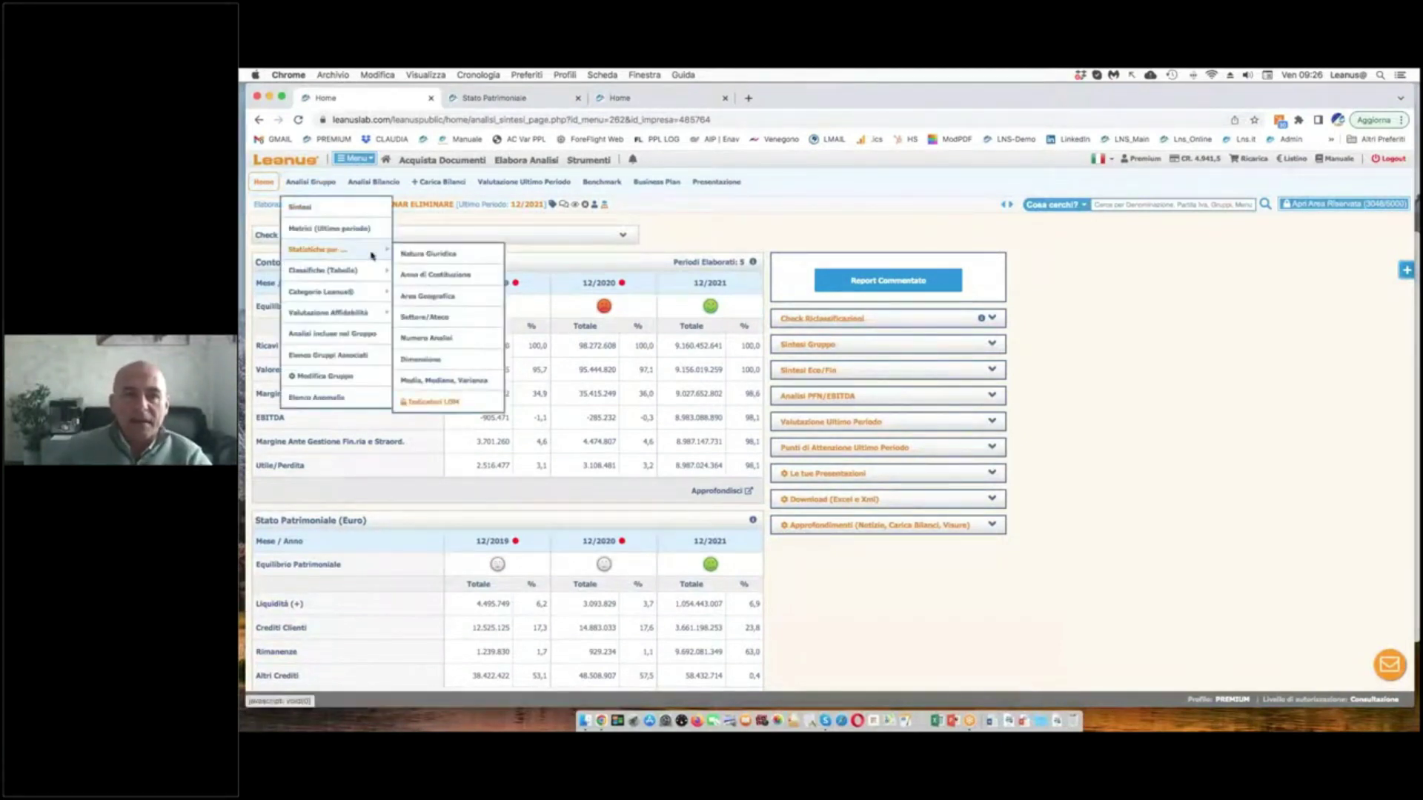
{"action": "left_click", "coordinate": [459, 345]}
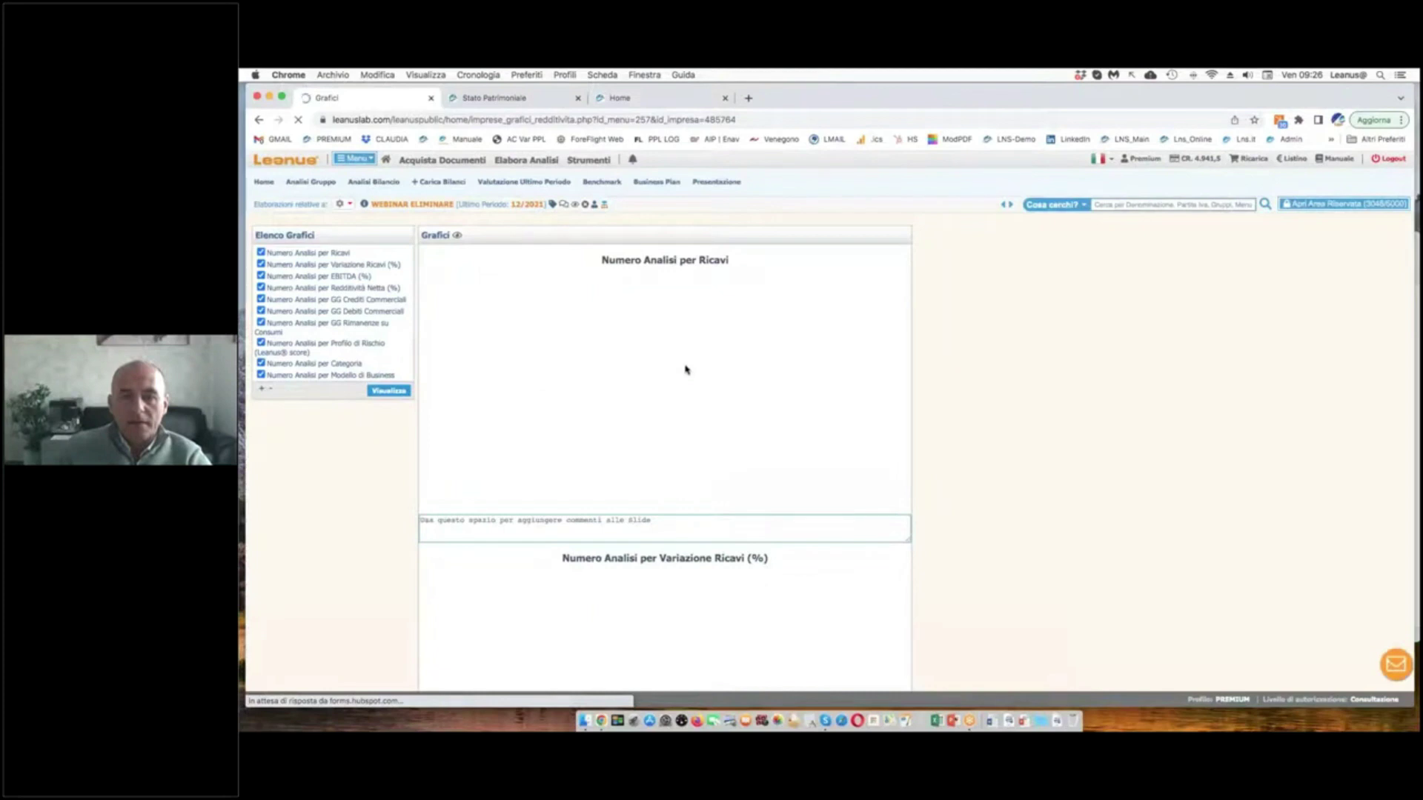
{"action": "scroll", "coordinate": [704, 445], "scroll_direction": "down", "scroll_amount": 5}
{"action": "scroll", "coordinate": [704, 445], "scroll_direction": "down", "scroll_amount": 4}
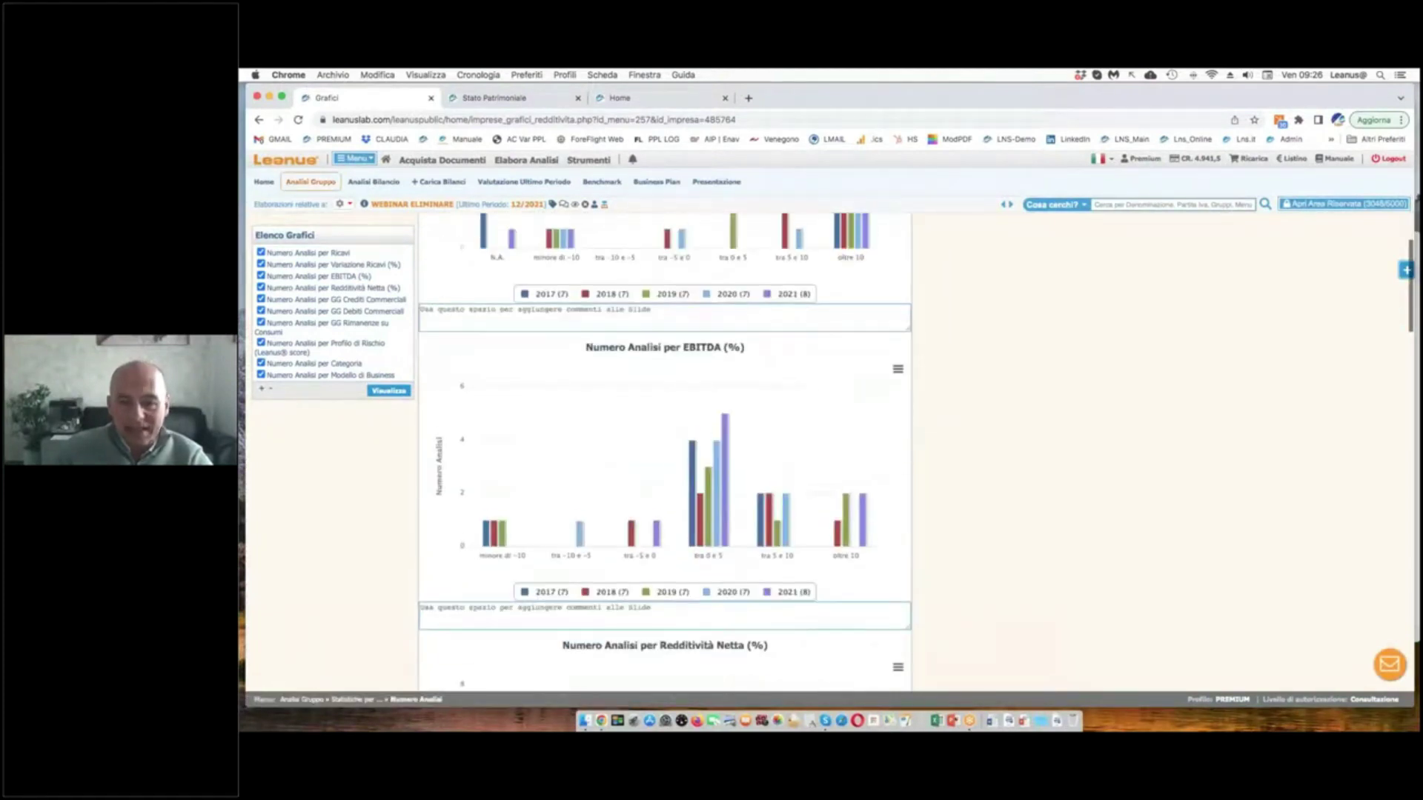
- Open the group's Dimensione statistics and examine the market share versus margins chart and both Pareto distributions
{"action": "left_click", "coordinate": [307, 185]}
{"action": "mouse_move", "coordinate": [308, 252]}
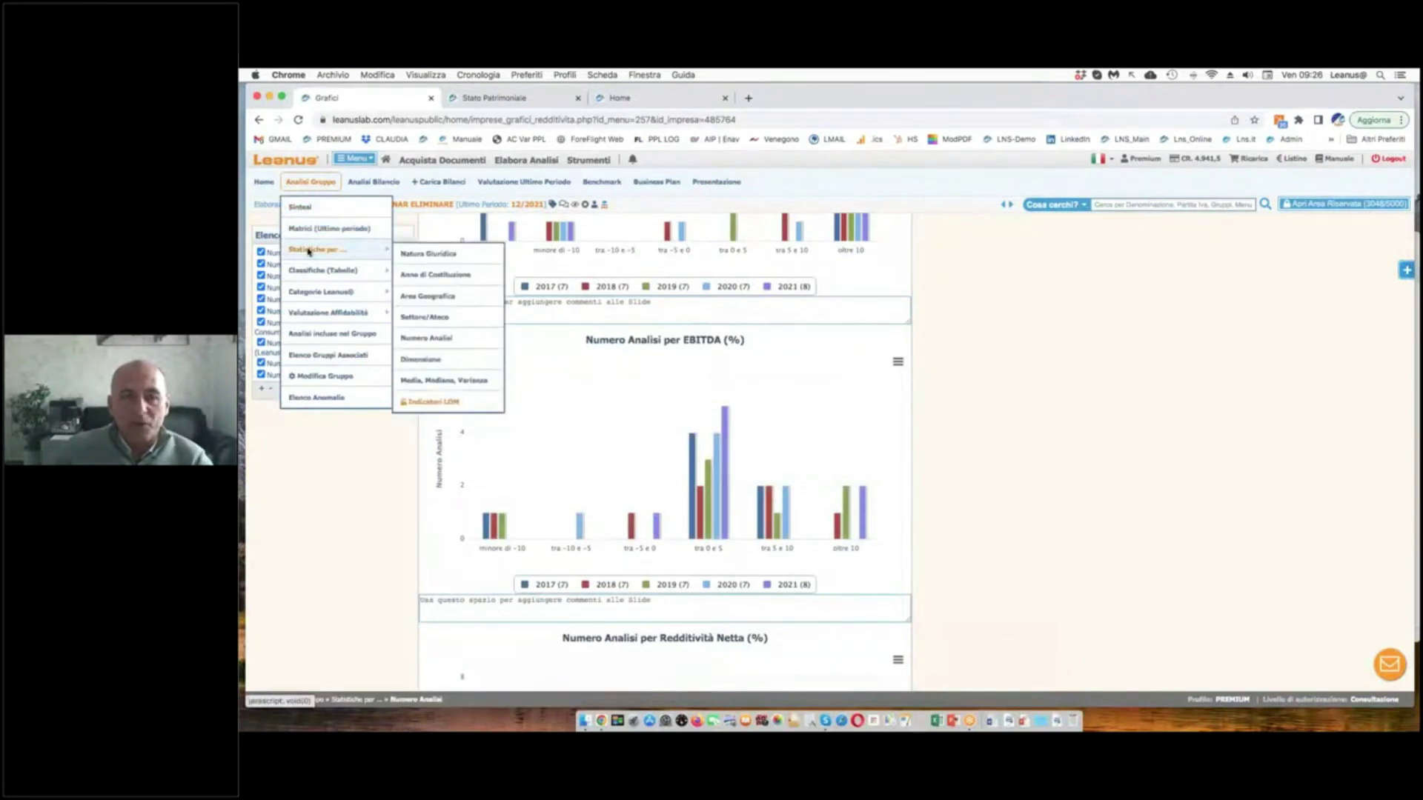
{"action": "left_click", "coordinate": [424, 360]}
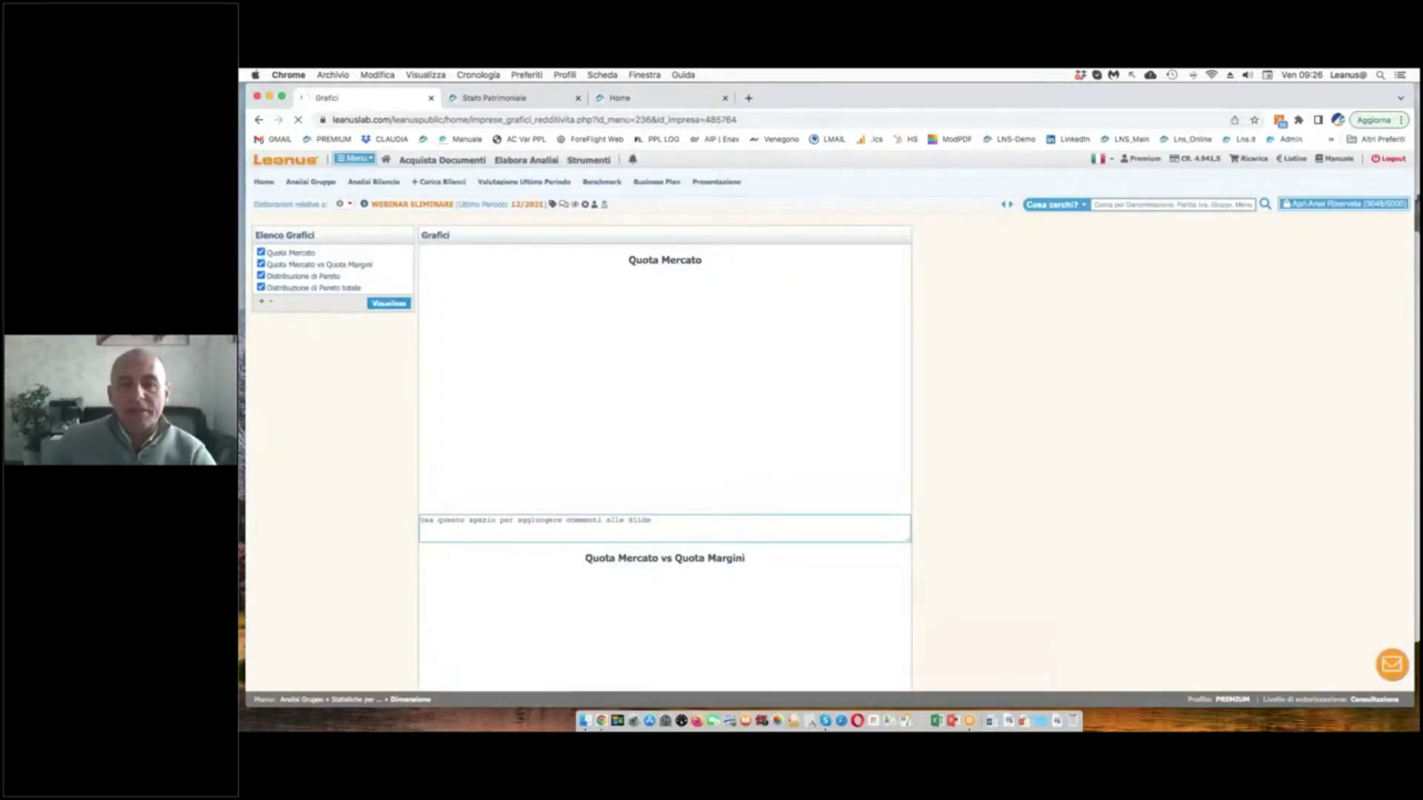
{"action": "scroll", "coordinate": [859, 393], "scroll_direction": "down", "scroll_amount": 10}
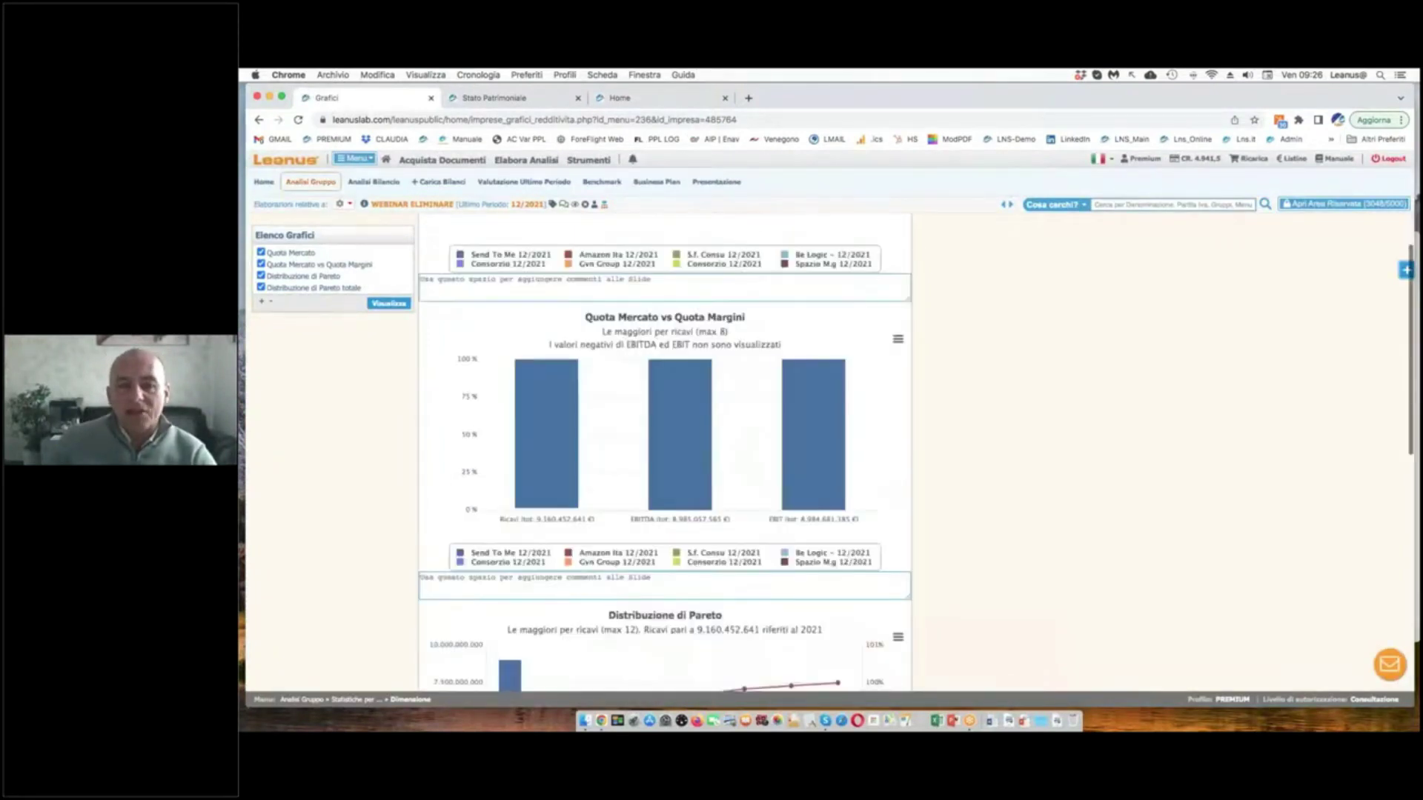
{"action": "mouse_move", "coordinate": [509, 445]}
{"action": "scroll", "coordinate": [510, 444], "scroll_direction": "down", "scroll_amount": 1}
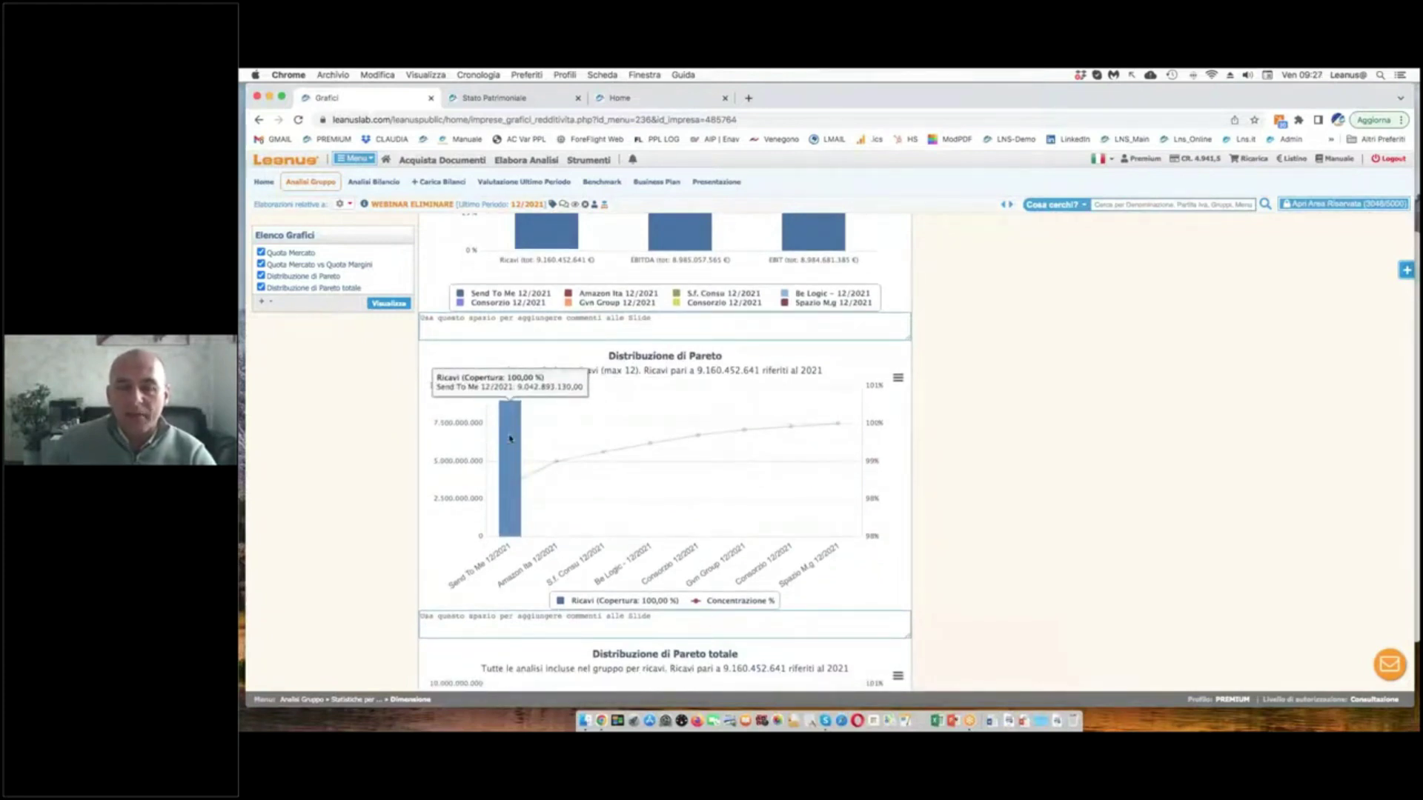
{"action": "scroll", "coordinate": [510, 439], "scroll_direction": "down", "scroll_amount": 4}
{"action": "mouse_move", "coordinate": [565, 498]}
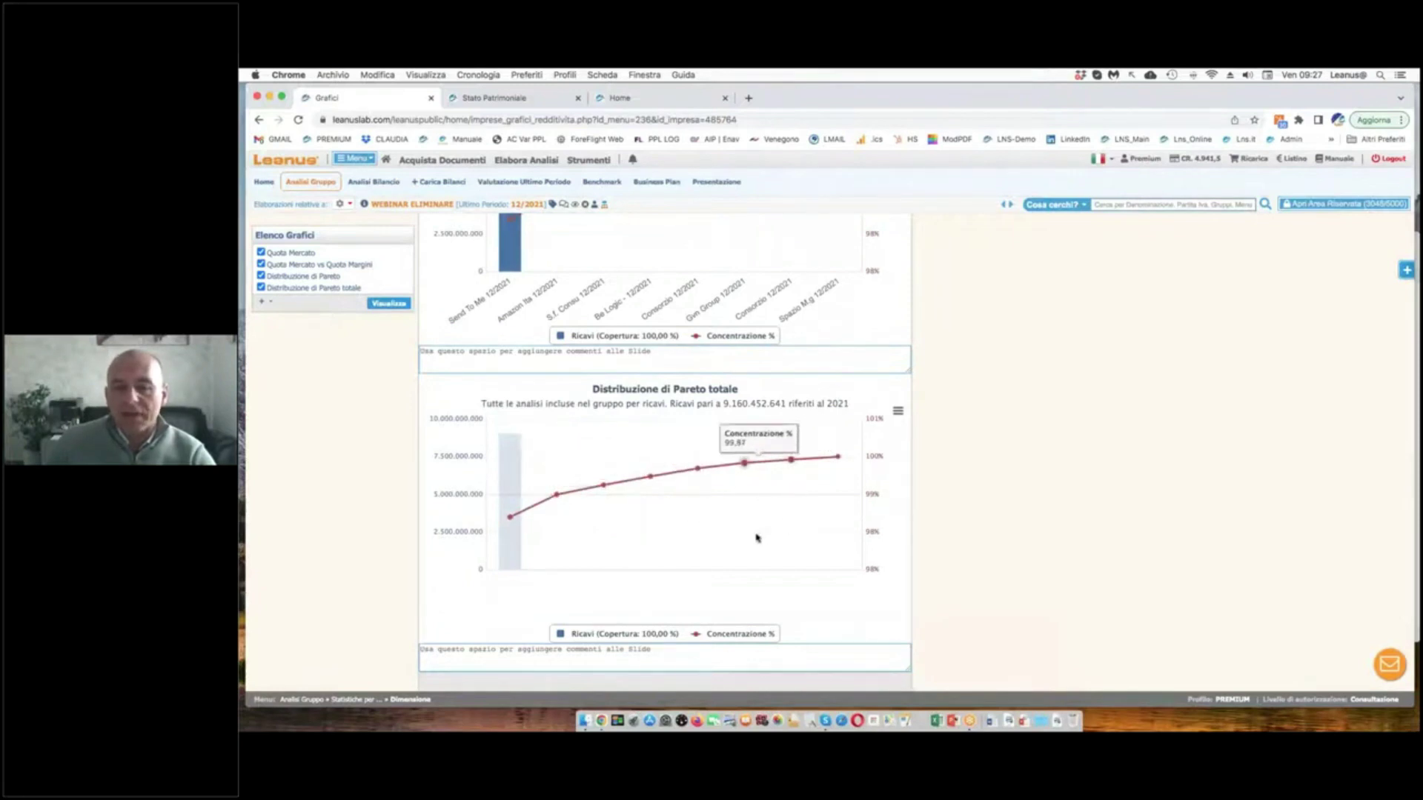
{"action": "scroll", "coordinate": [800, 512], "scroll_direction": "up", "scroll_amount": 5}
{"action": "mouse_move", "coordinate": [501, 359]}
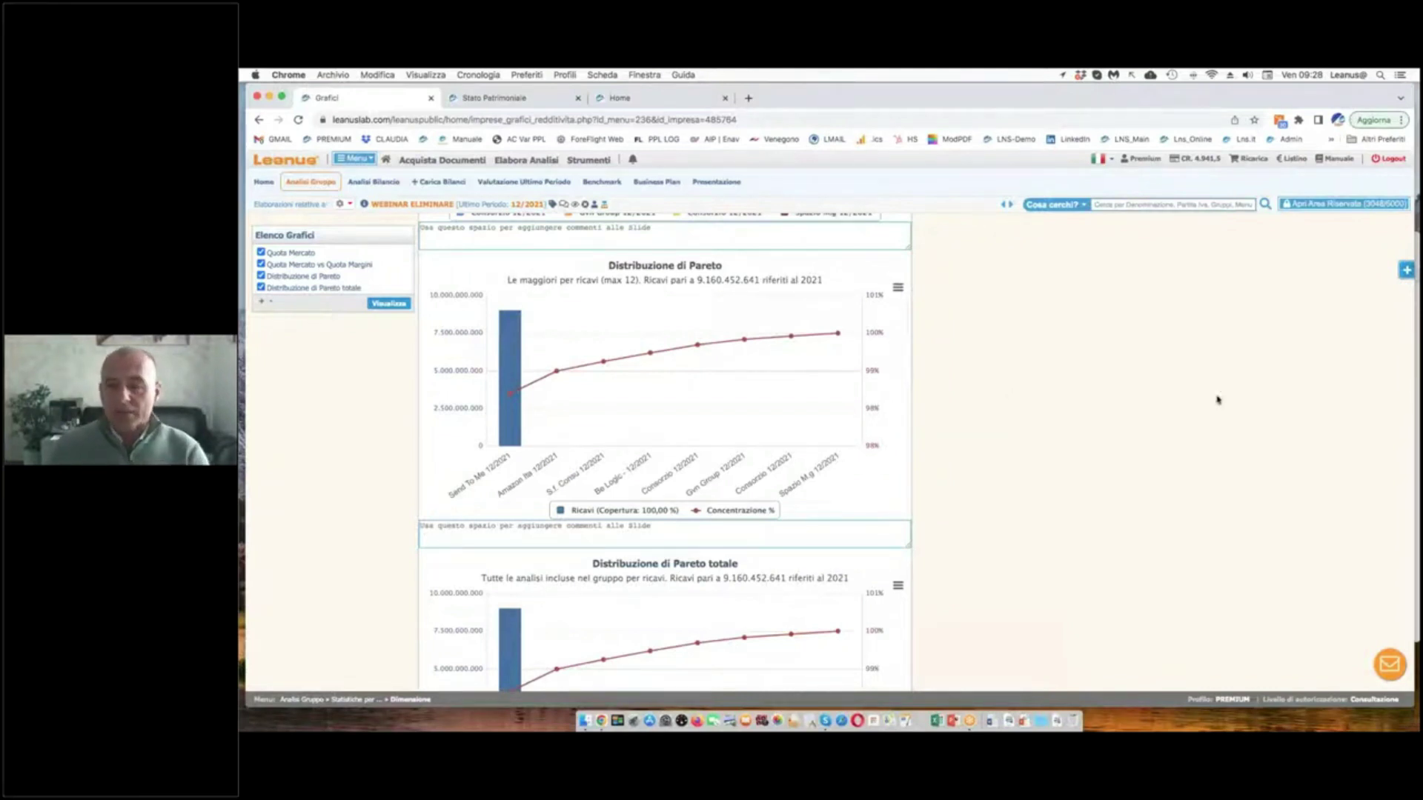
- Return to the full analysis list, search for Ideallux, and open the IDEALLUX S.R.L. (Vigevano - PV) analysis
{"action": "left_click", "coordinate": [503, 178]}
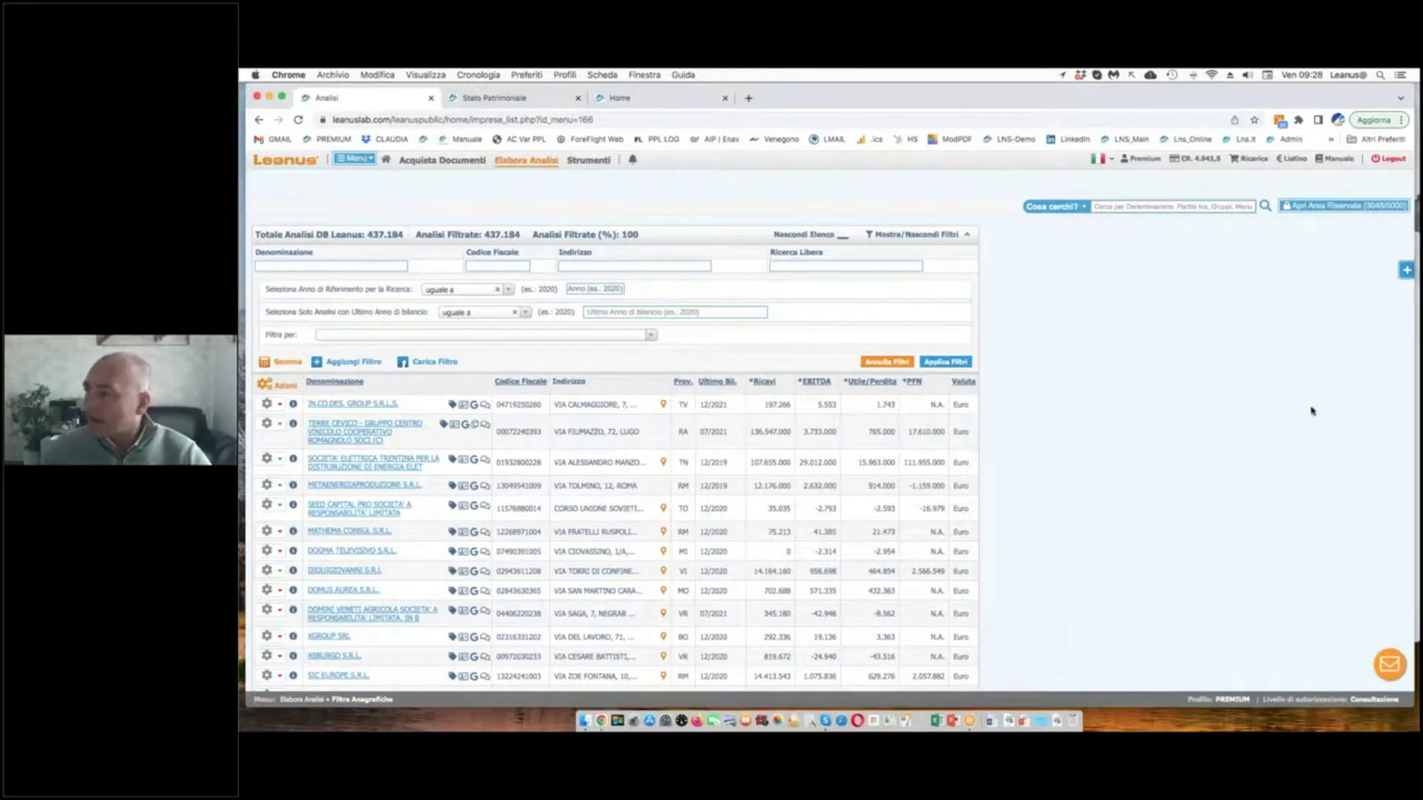
{"action": "left_click", "coordinate": [1115, 205]}
{"action": "type", "text": "rossi"}
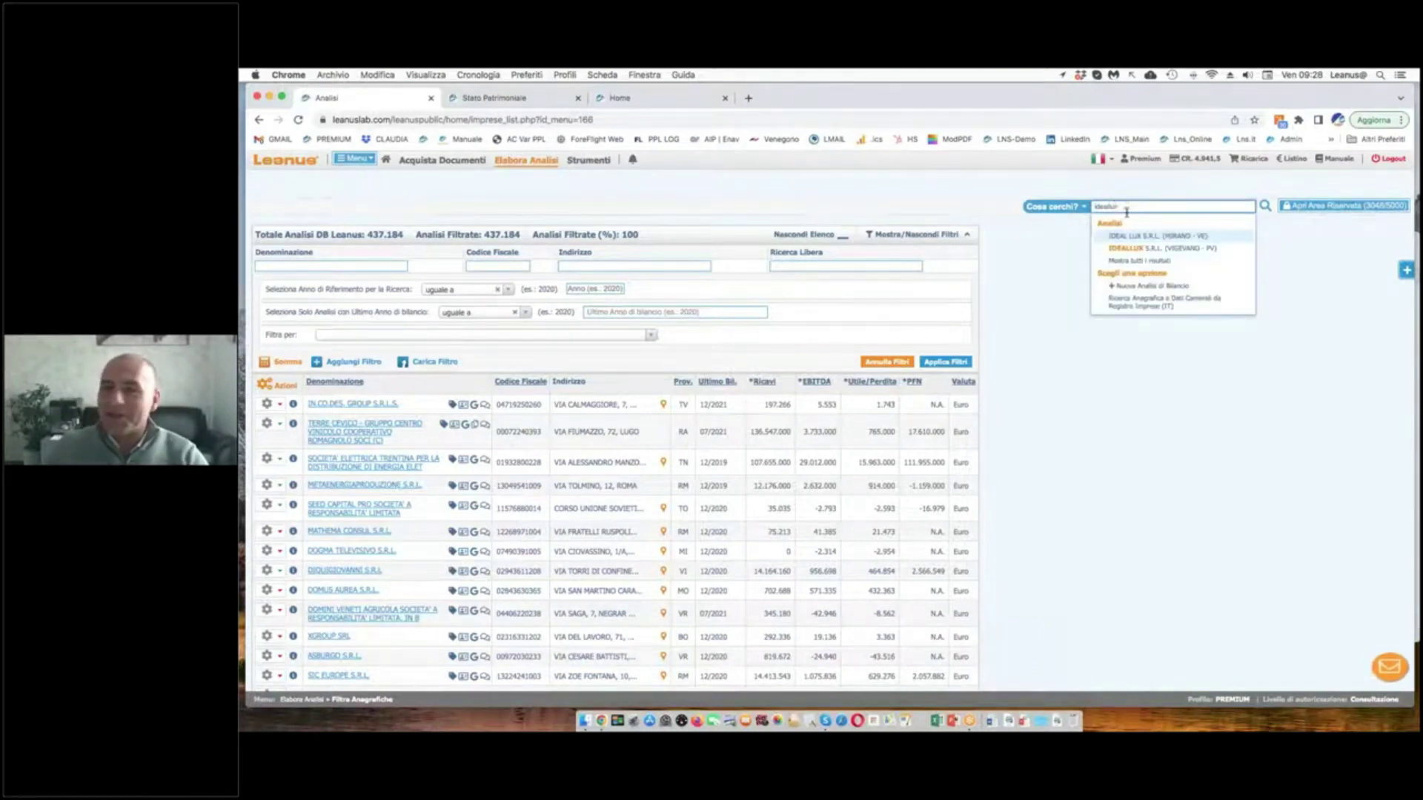
{"action": "left_click", "coordinate": [1156, 256]}
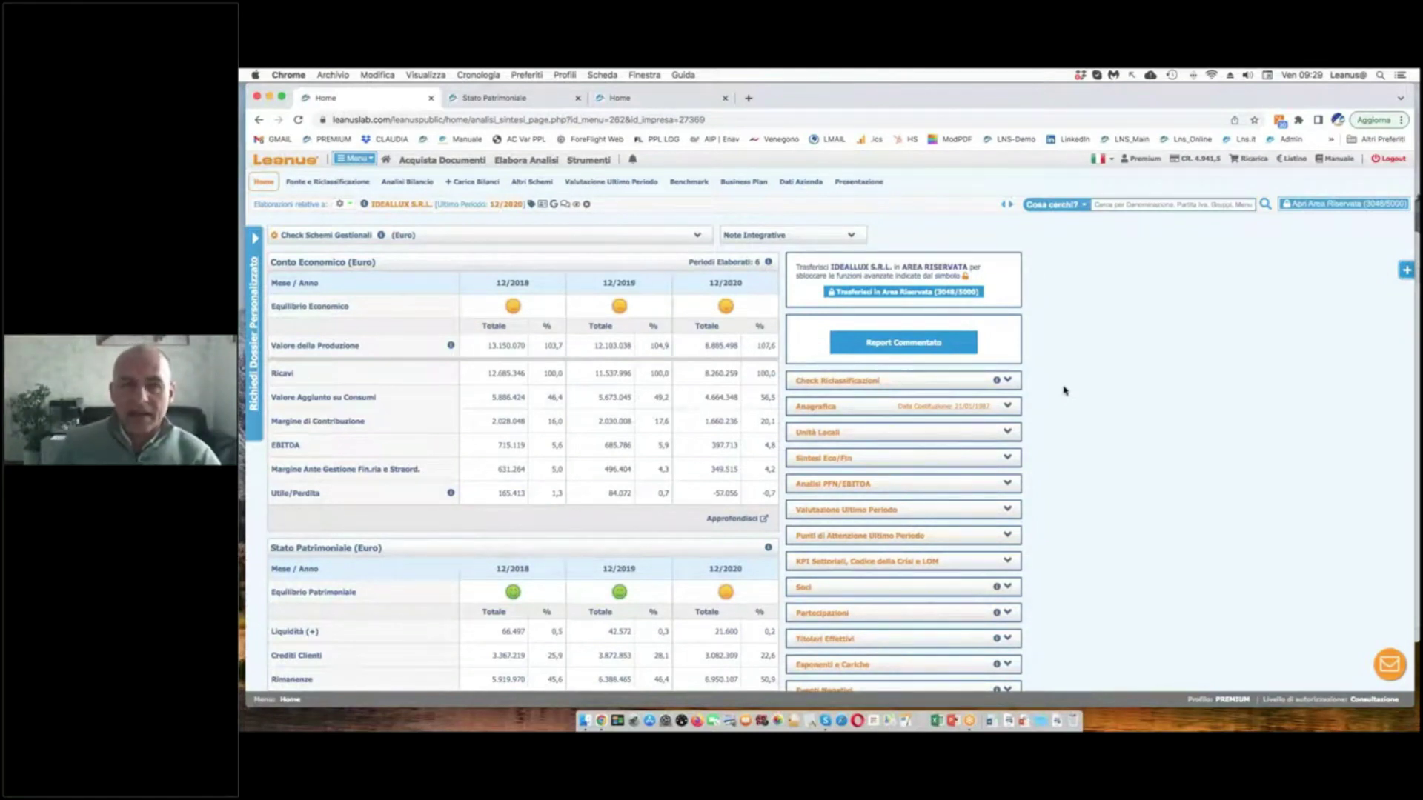
- Mark the company name, circle the 12/2020 Valore della Produzione and Ricavi totals, and underline the incorporation date in Anagrafica
{"action": "mouse_move", "coordinate": [416, 194]}
{"action": "left_mouse_down"}
{"action": "mouse_move", "coordinate": [393, 189]}
{"action": "mouse_move", "coordinate": [371, 221]}
{"action": "mouse_move", "coordinate": [416, 187]}
{"action": "mouse_move", "coordinate": [374, 196]}
{"action": "left_mouse_up"}
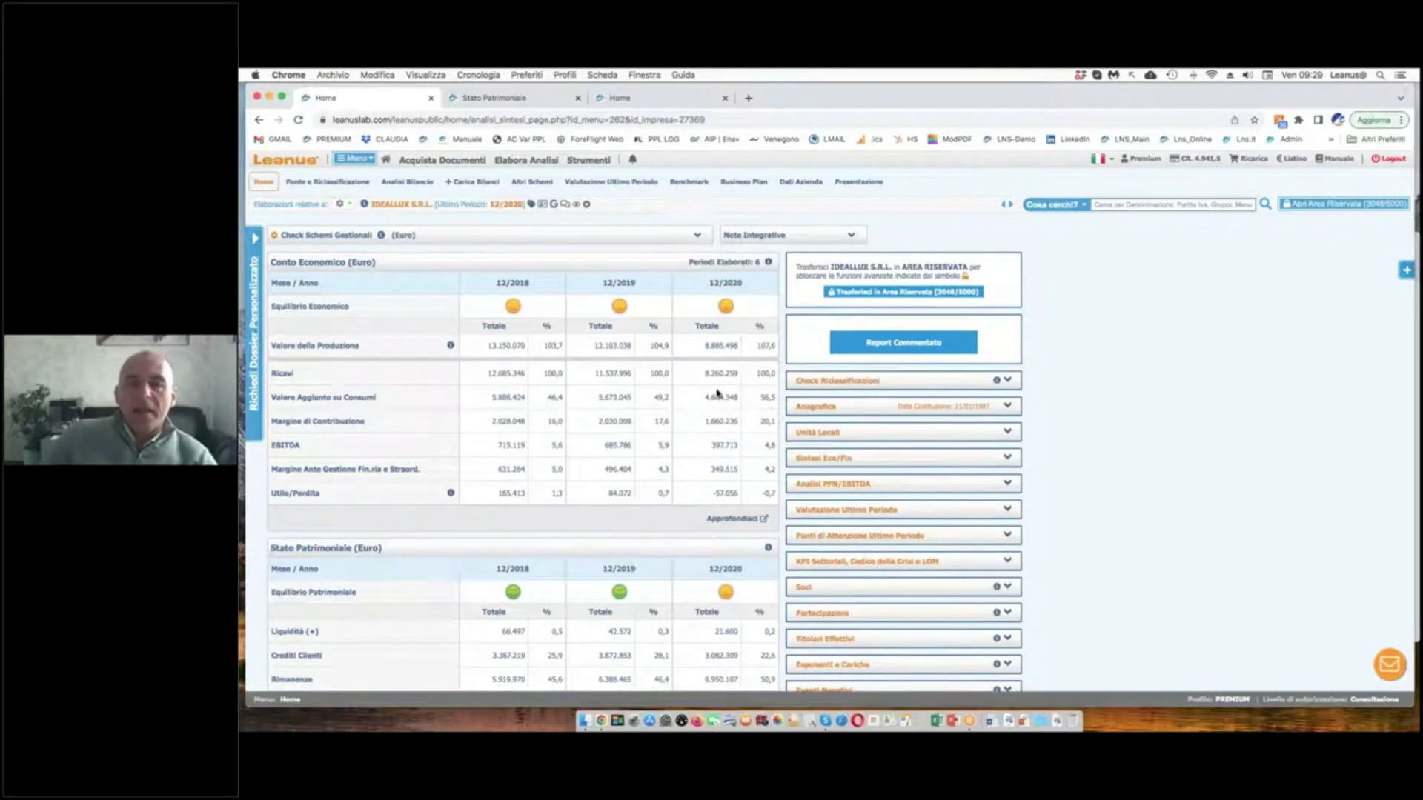
{"action": "mouse_move", "coordinate": [730, 335]}
{"action": "left_mouse_down"}
{"action": "mouse_move", "coordinate": [680, 359]}
{"action": "mouse_move", "coordinate": [708, 386]}
{"action": "mouse_move", "coordinate": [732, 337]}
{"action": "left_mouse_up"}
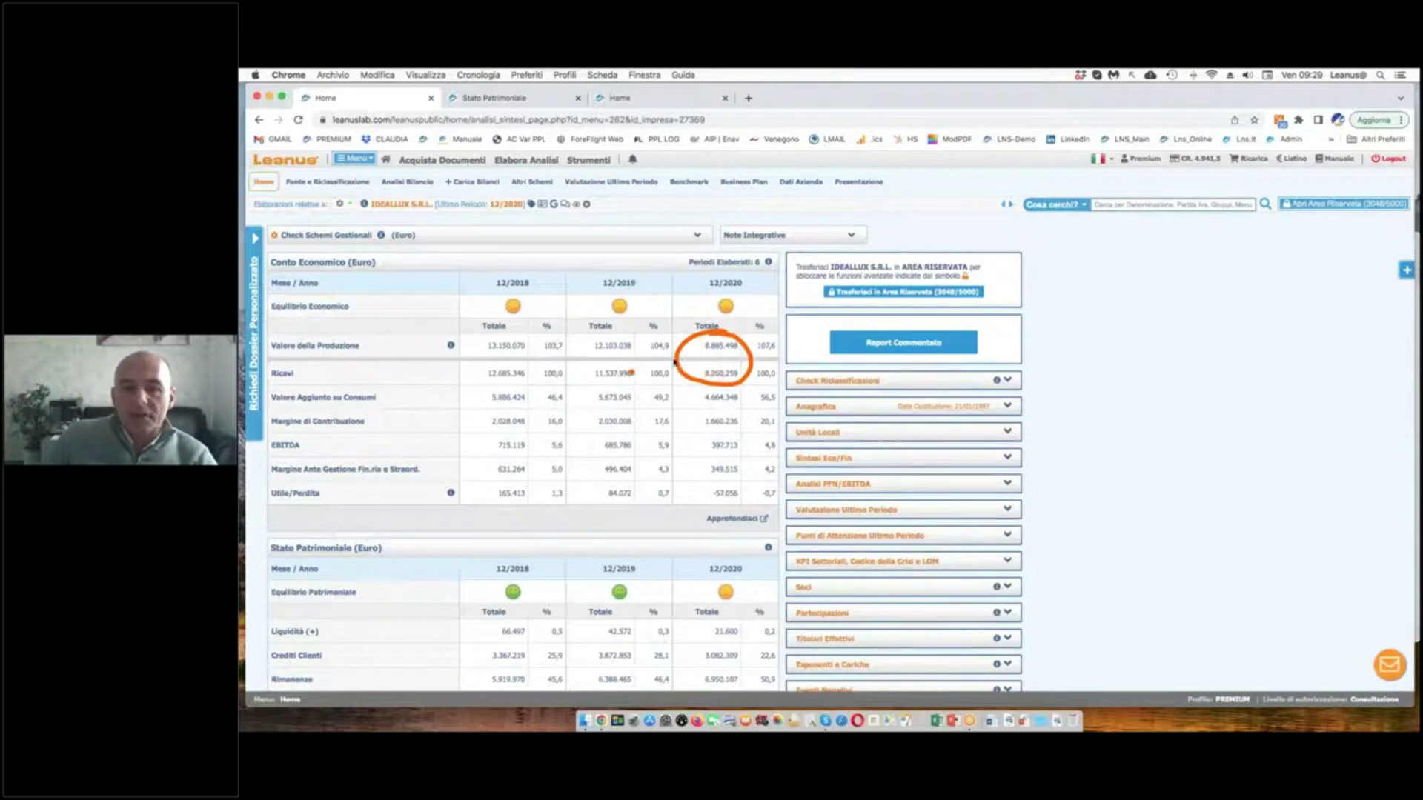
{"action": "mouse_move", "coordinate": [947, 417]}
{"action": "left_mouse_down"}
{"action": "mouse_move", "coordinate": [1002, 414]}
{"action": "mouse_move", "coordinate": [894, 405]}
{"action": "mouse_move", "coordinate": [934, 424]}
{"action": "mouse_move", "coordinate": [991, 416]}
{"action": "left_mouse_up"}
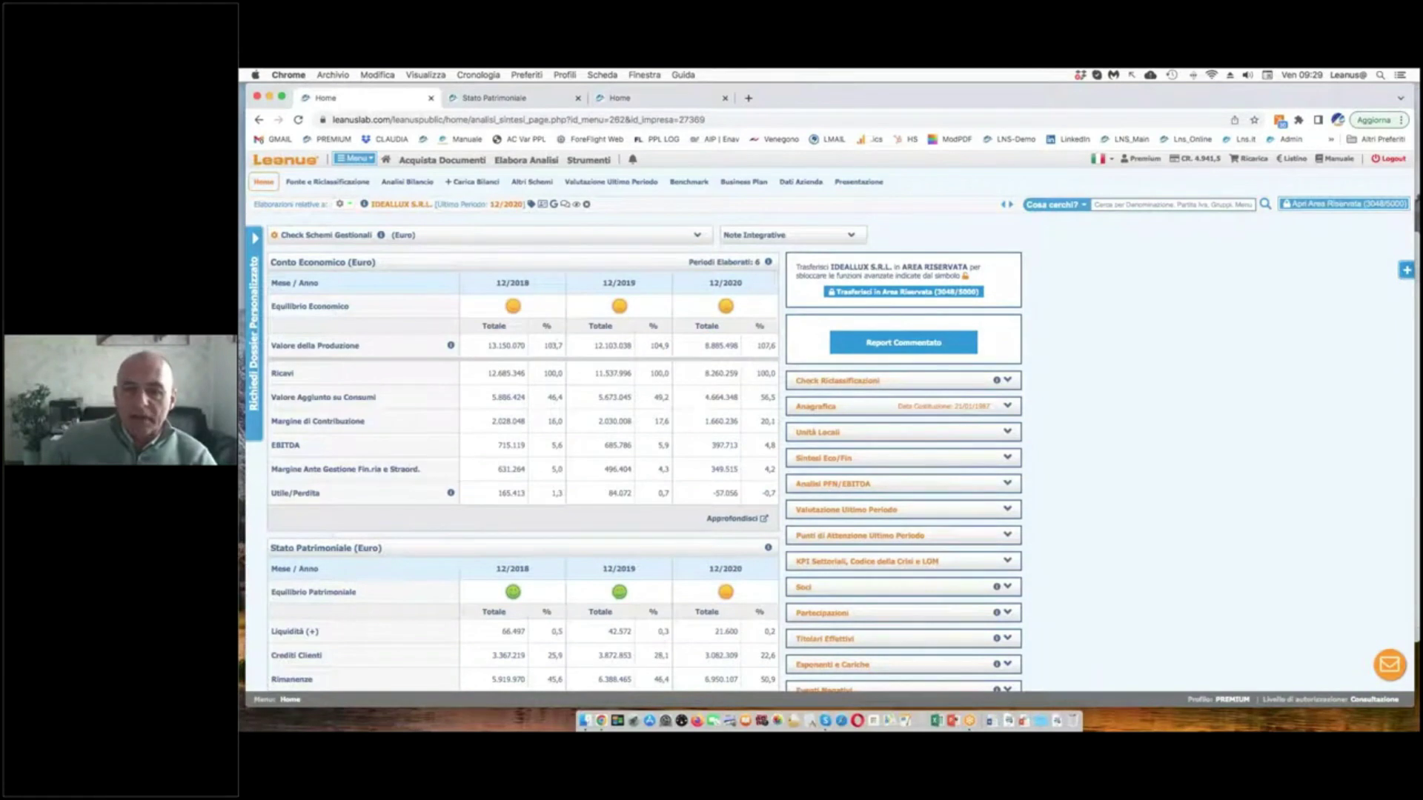
- Put a question mark beside the 12/2020 Equilibrio Finanziario indicator and circle the four rows of days in Indici Bilancio
{"action": "scroll", "coordinate": [521, 363], "scroll_direction": "down", "scroll_amount": 2}
{"action": "scroll", "coordinate": [702, 434], "scroll_direction": "down", "scroll_amount": 10}
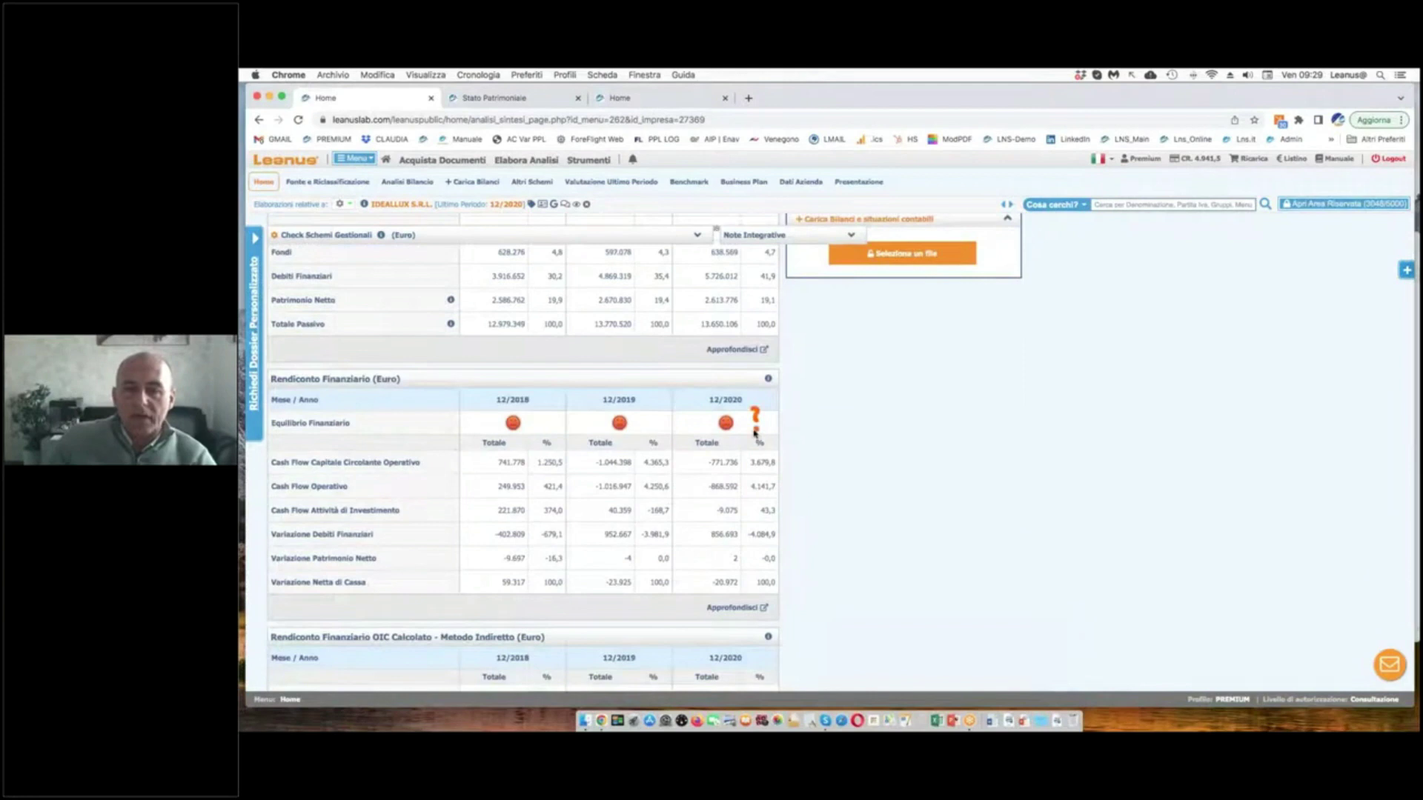
{"action": "scroll", "coordinate": [658, 430], "scroll_direction": "down", "scroll_amount": 8}
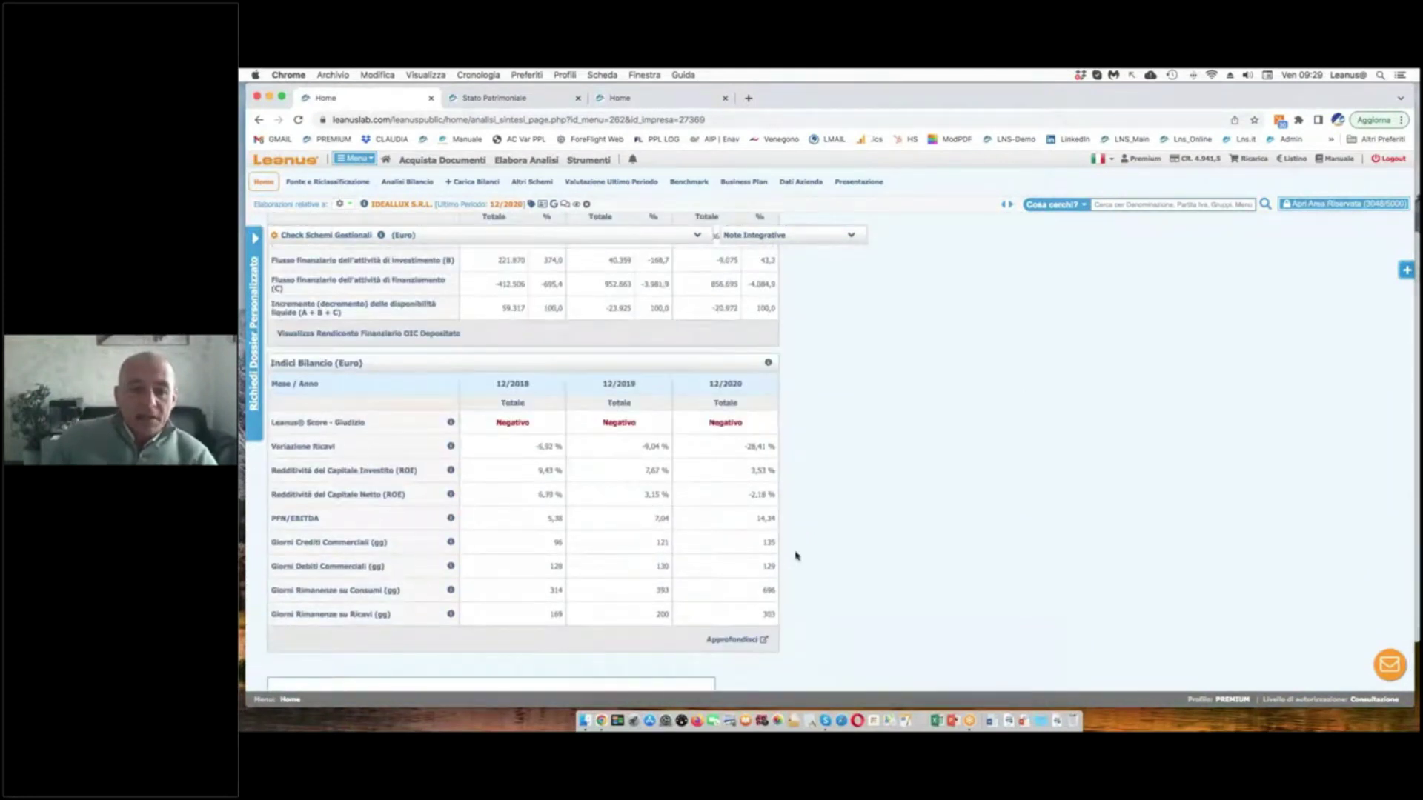
{"action": "mouse_move", "coordinate": [777, 541]}
{"action": "left_mouse_down"}
{"action": "mouse_move", "coordinate": [627, 523]}
{"action": "mouse_move", "coordinate": [498, 589]}
{"action": "mouse_move", "coordinate": [532, 625]}
{"action": "mouse_move", "coordinate": [716, 643]}
{"action": "mouse_move", "coordinate": [791, 610]}
{"action": "mouse_move", "coordinate": [771, 542]}
{"action": "left_mouse_up"}
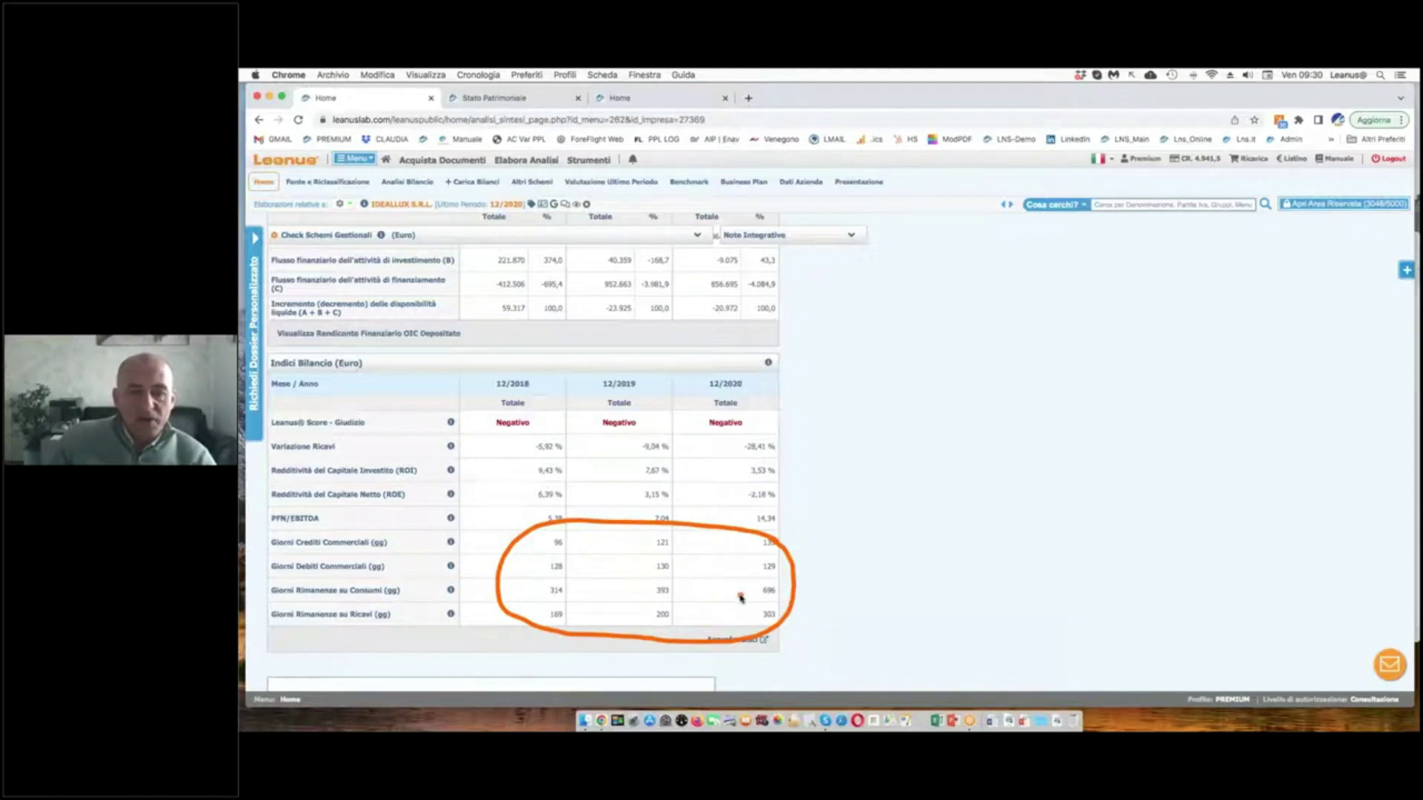
- Mark Giorni Rimanenze su Consumi with underlines, an arrow and a question mark, underline Giorni Crediti Commerciali, and circle all the rows of days
{"action": "left_click_drag", "start_coordinate": [836, 590], "coordinate": [796, 593]}
{"action": "left_click_drag", "start_coordinate": [551, 597], "coordinate": [561, 598]}
{"action": "left_click_drag", "start_coordinate": [653, 596], "coordinate": [667, 604]}
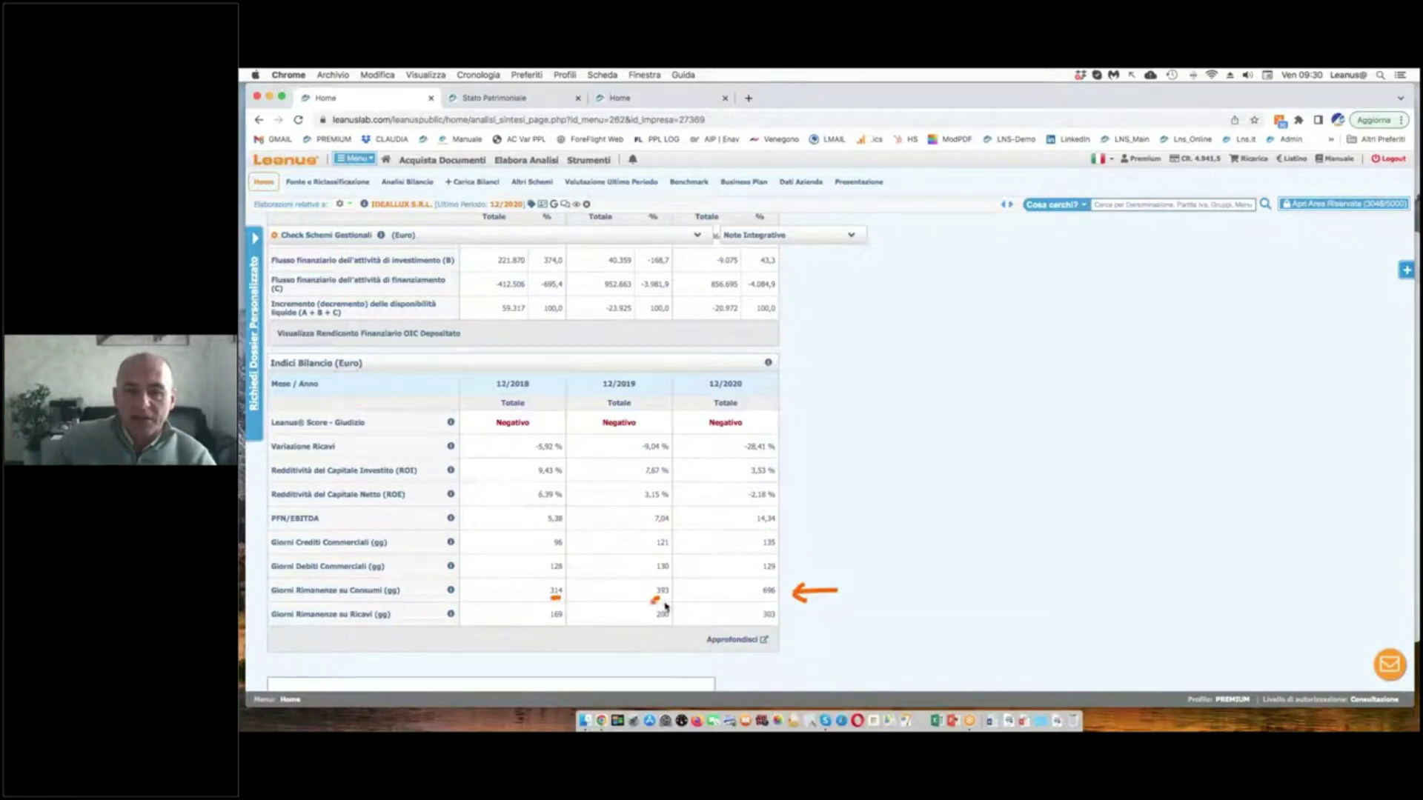
{"action": "left_click_drag", "start_coordinate": [759, 601], "coordinate": [775, 601]}
{"action": "left_click_drag", "start_coordinate": [859, 576], "coordinate": [872, 587]}
{"action": "left_click", "coordinate": [869, 605]}
{"action": "left_click", "coordinate": [827, 604]}
{"action": "left_click", "coordinate": [836, 604]}
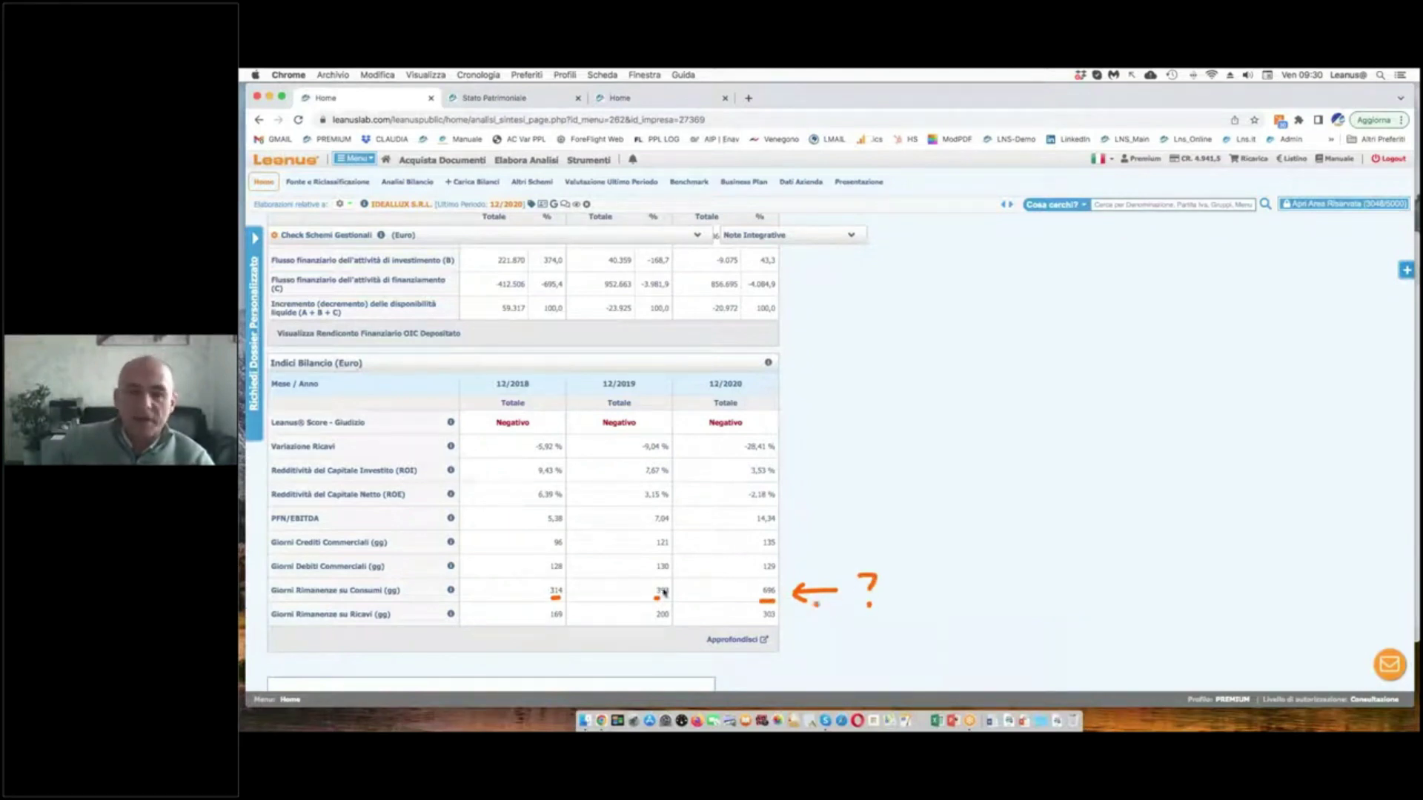
{"action": "left_click_drag", "start_coordinate": [550, 555], "coordinate": [747, 553]}
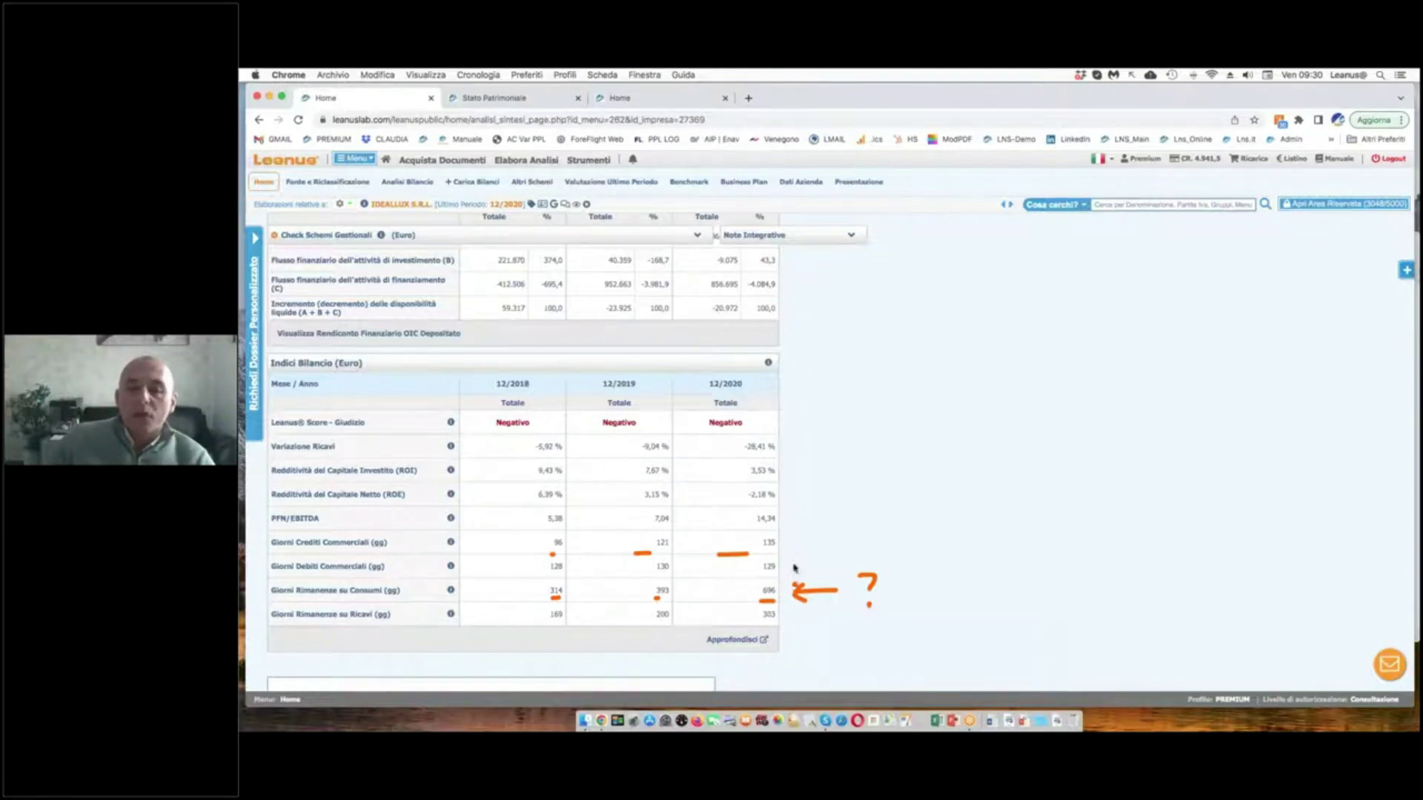
{"action": "mouse_move", "coordinate": [765, 540]}
{"action": "left_mouse_down"}
{"action": "mouse_move", "coordinate": [630, 527]}
{"action": "mouse_move", "coordinate": [493, 552]}
{"action": "mouse_move", "coordinate": [545, 634]}
{"action": "mouse_move", "coordinate": [678, 639]}
{"action": "mouse_move", "coordinate": [799, 617]}
{"action": "mouse_move", "coordinate": [779, 541]}
{"action": "mouse_move", "coordinate": [730, 531]}
{"action": "left_mouse_up"}
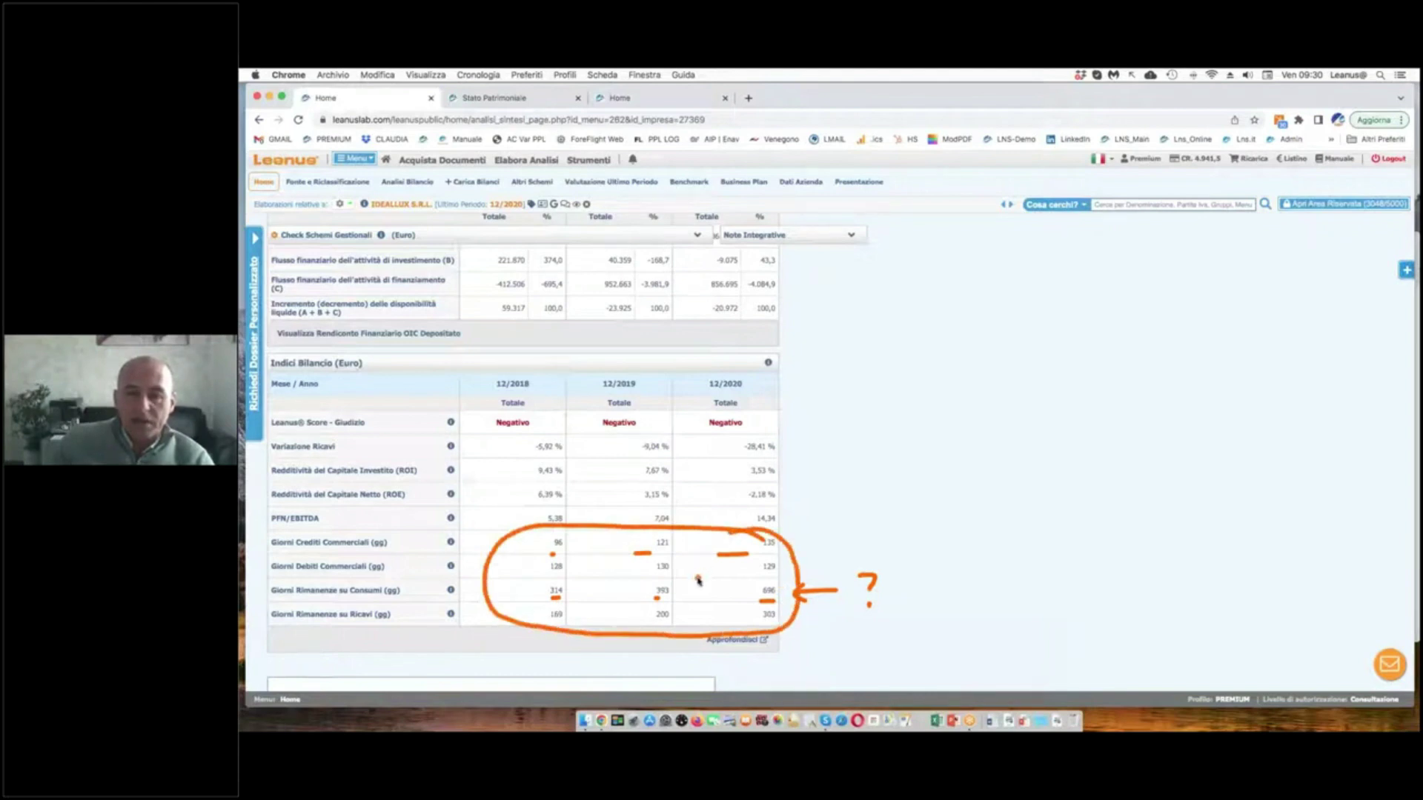
- Mark the 12/2020 Equilibrio Finanziario indicator in Rendiconto Finanziario and go back to the Stato Patrimoniale
{"action": "scroll", "coordinate": [697, 582], "scroll_direction": "up", "scroll_amount": 10}
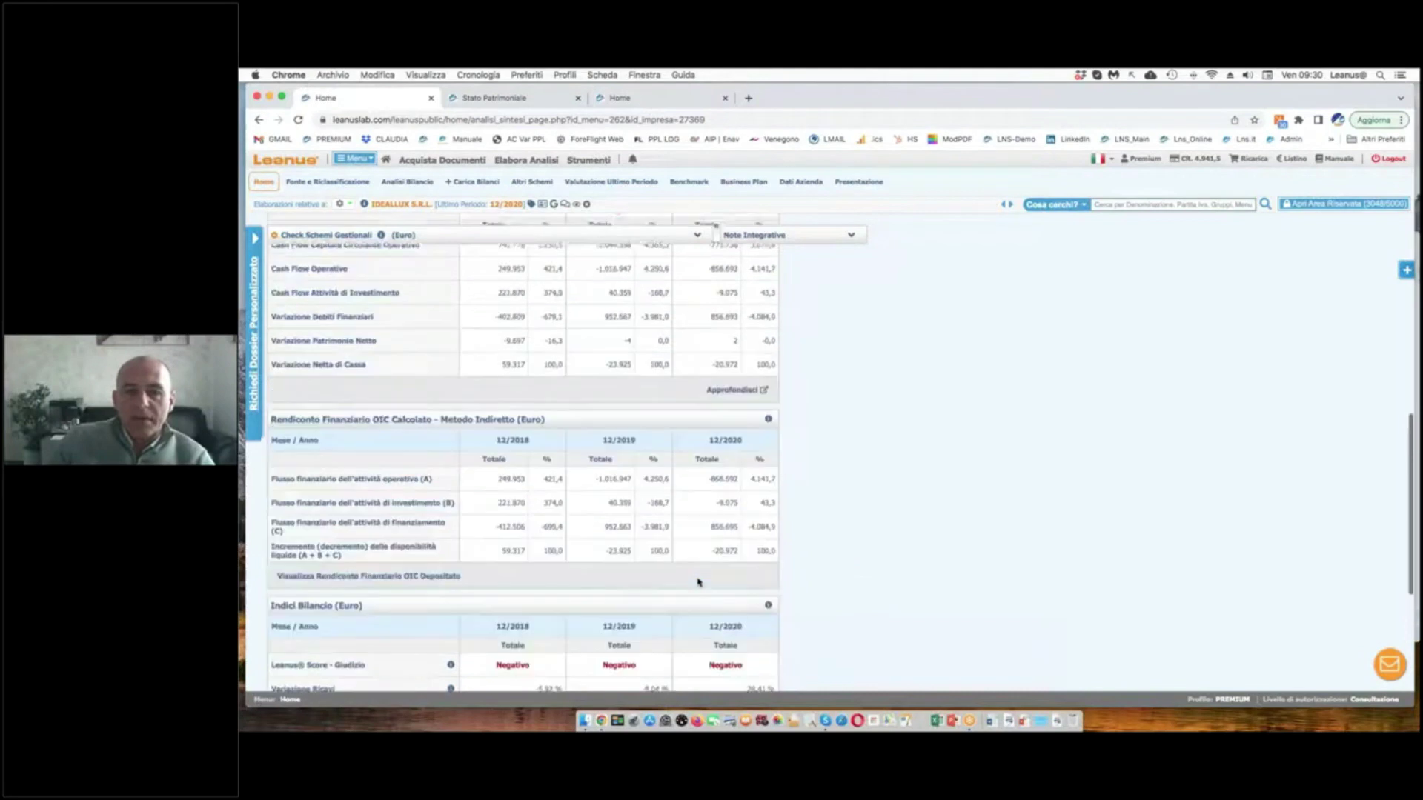
{"action": "mouse_move", "coordinate": [719, 416]}
{"action": "left_mouse_down"}
{"action": "mouse_move", "coordinate": [711, 444]}
{"action": "mouse_move", "coordinate": [735, 409]}
{"action": "mouse_move", "coordinate": [718, 406]}
{"action": "left_mouse_up"}
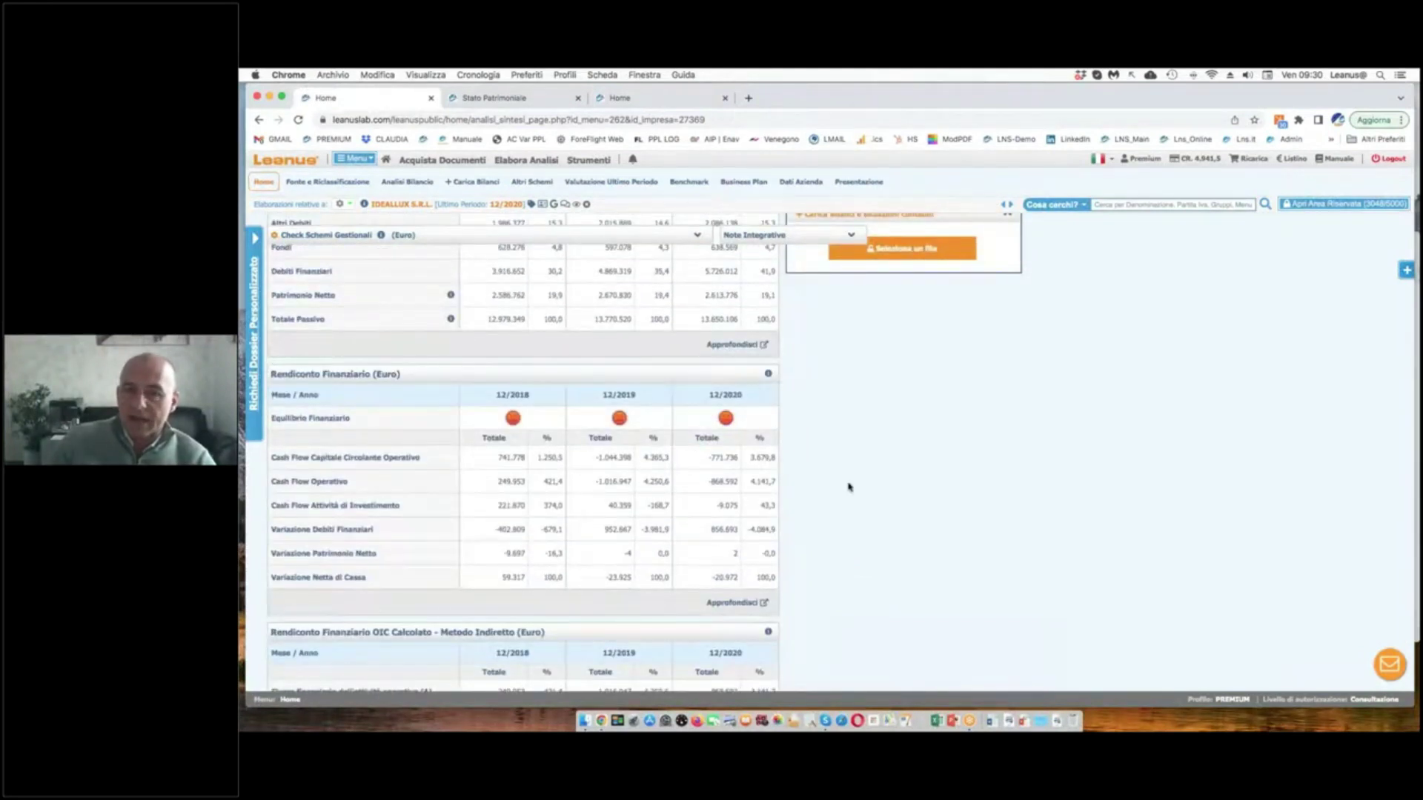
{"action": "scroll", "coordinate": [849, 487], "scroll_direction": "up", "scroll_amount": 5}
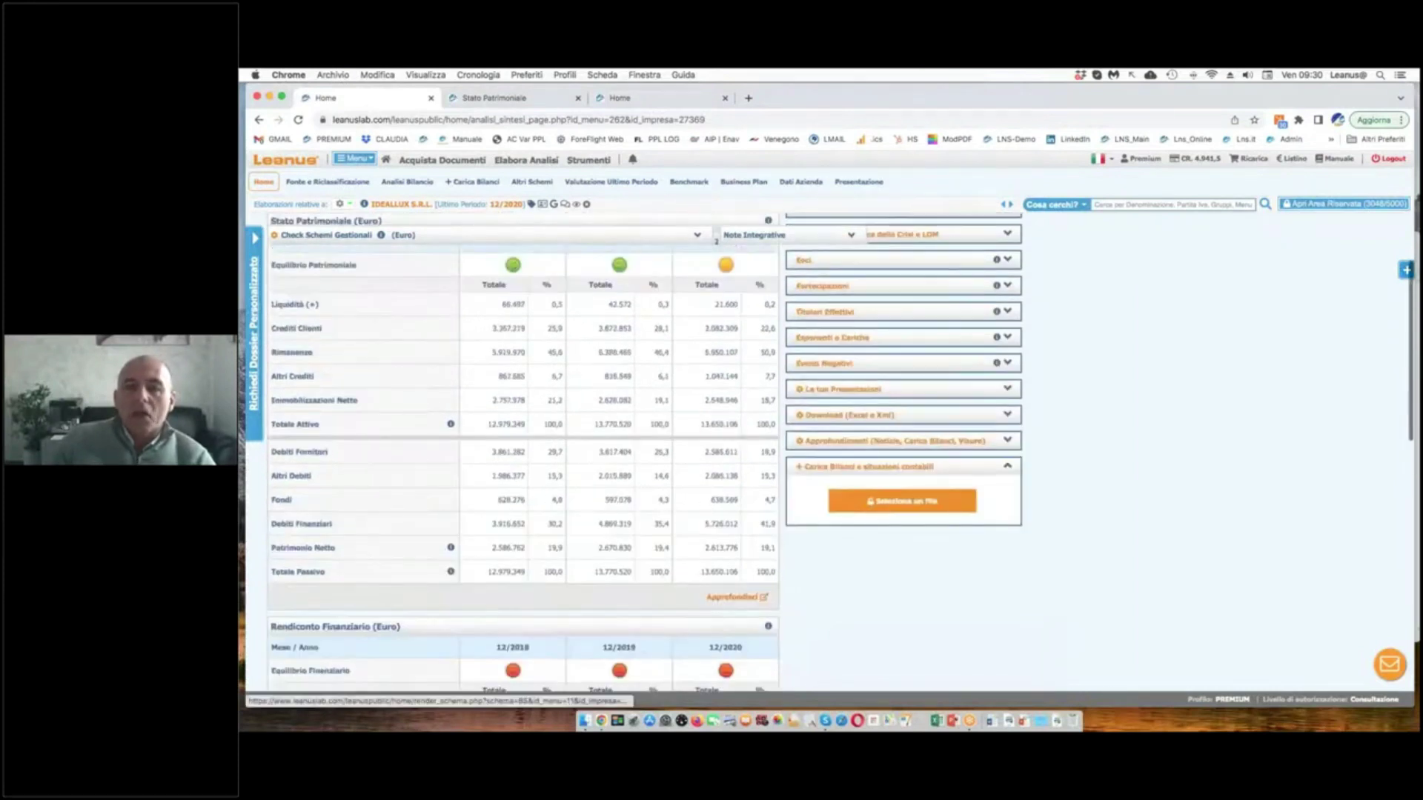
- Expand the Anagrafica details and circle the 12/2020 totals of Valore della Produzione and Ricavi in Conto Economico
{"action": "scroll", "coordinate": [692, 485], "scroll_direction": "up", "scroll_amount": 5}
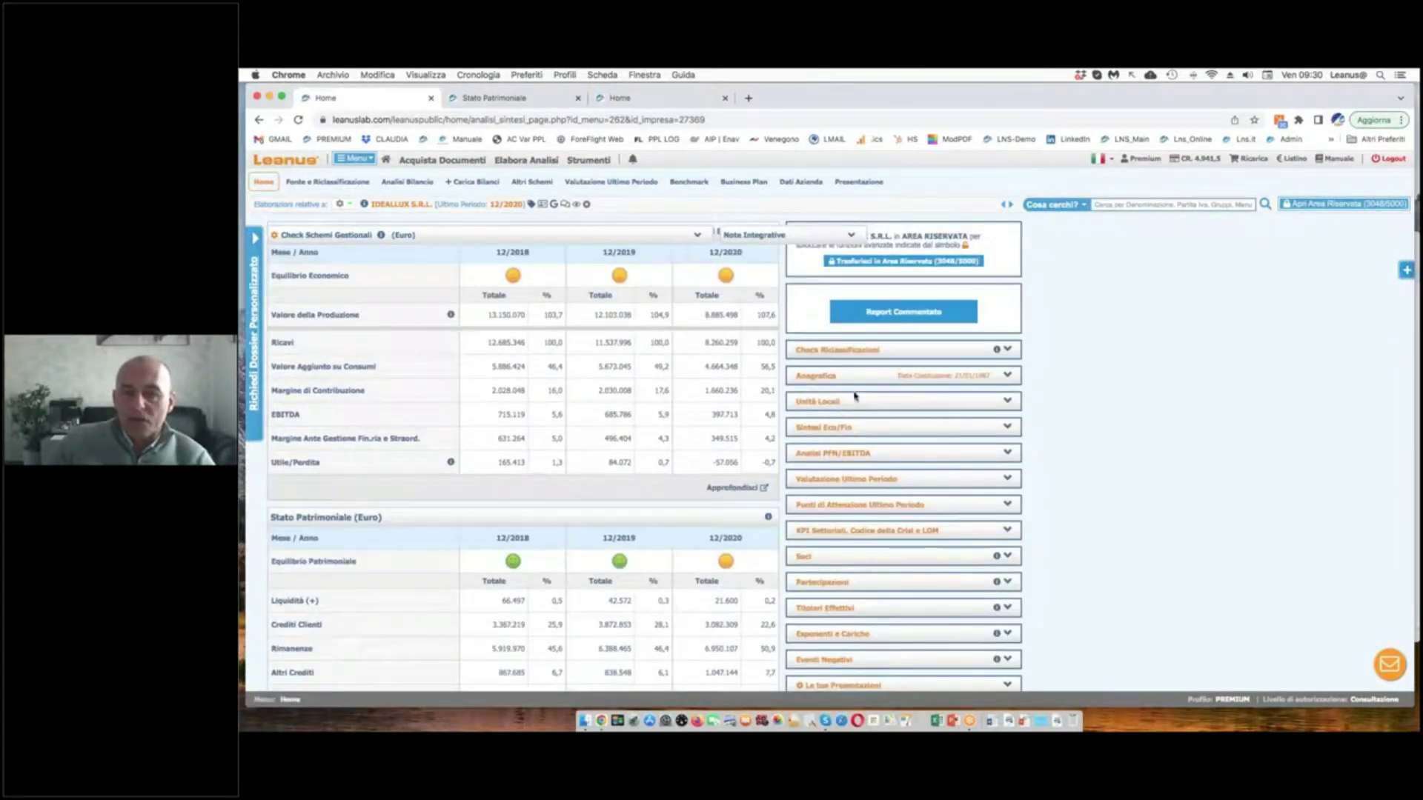
{"action": "left_click", "coordinate": [871, 379]}
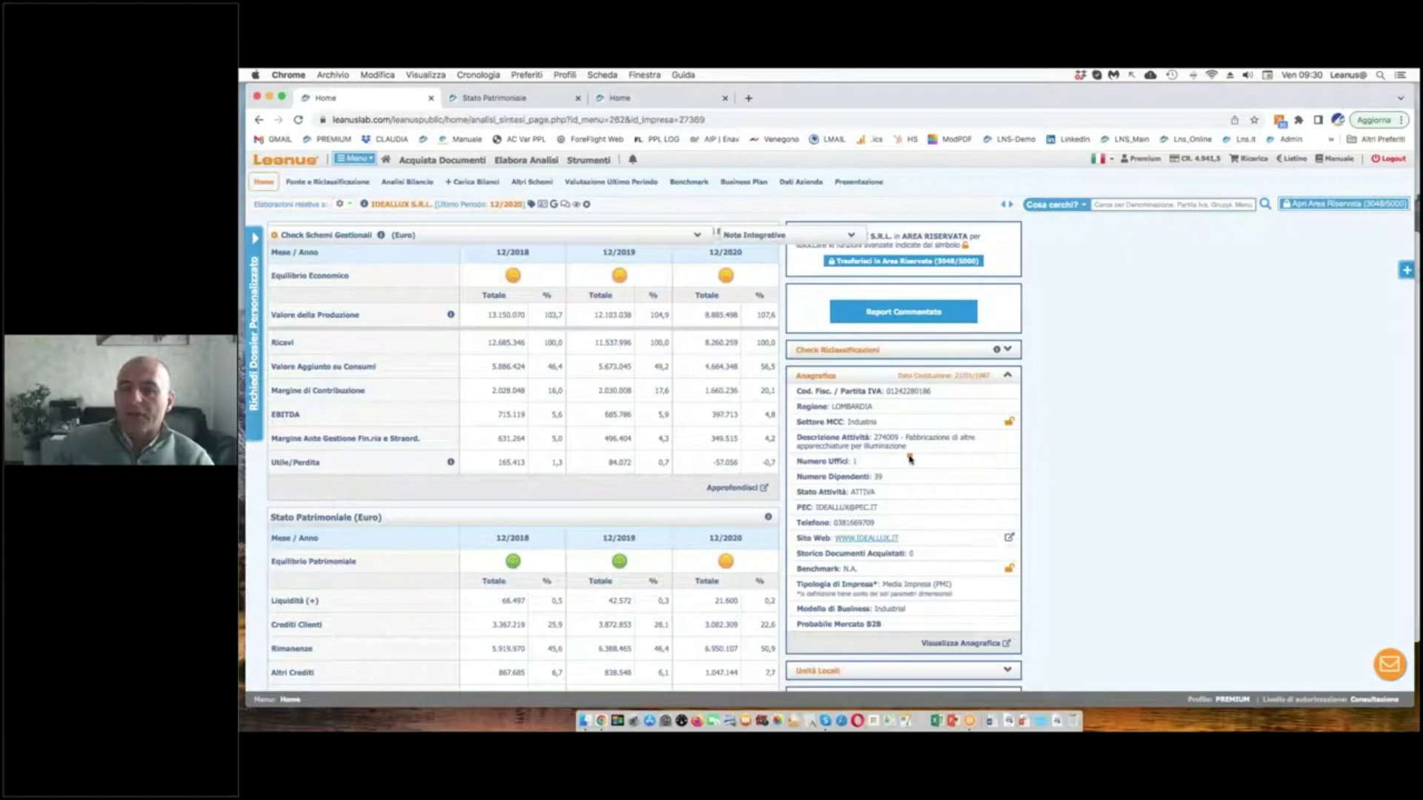
{"action": "mouse_move", "coordinate": [726, 299]}
{"action": "left_mouse_down"}
{"action": "mouse_move", "coordinate": [683, 326]}
{"action": "mouse_move", "coordinate": [742, 374]}
{"action": "mouse_move", "coordinate": [750, 296]}
{"action": "mouse_move", "coordinate": [710, 290]}
{"action": "left_mouse_up"}
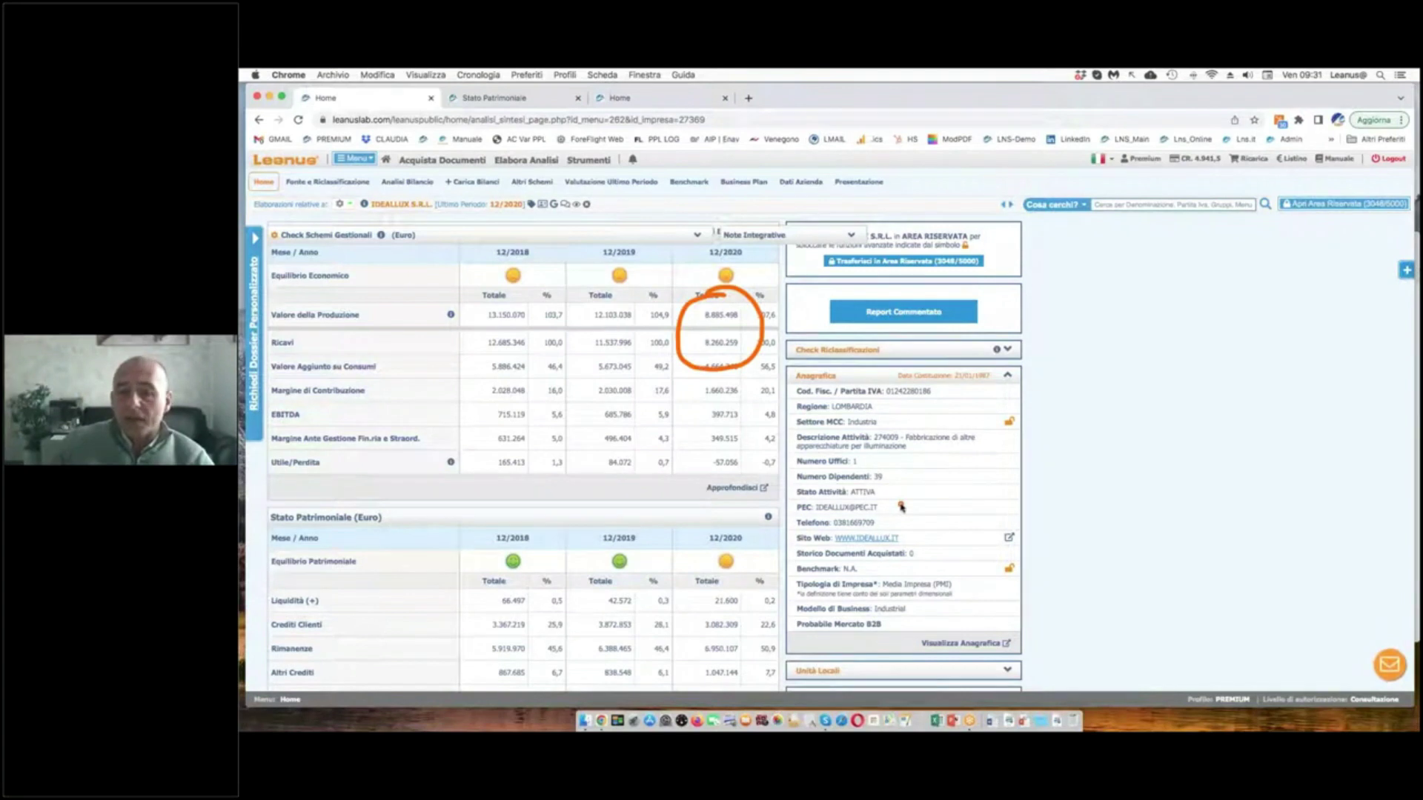
- Open the company's website in a new tab and underline the Regione, Settore MCC and Modello di Business entries in Anagrafica
{"action": "right_click", "coordinate": [880, 539]}
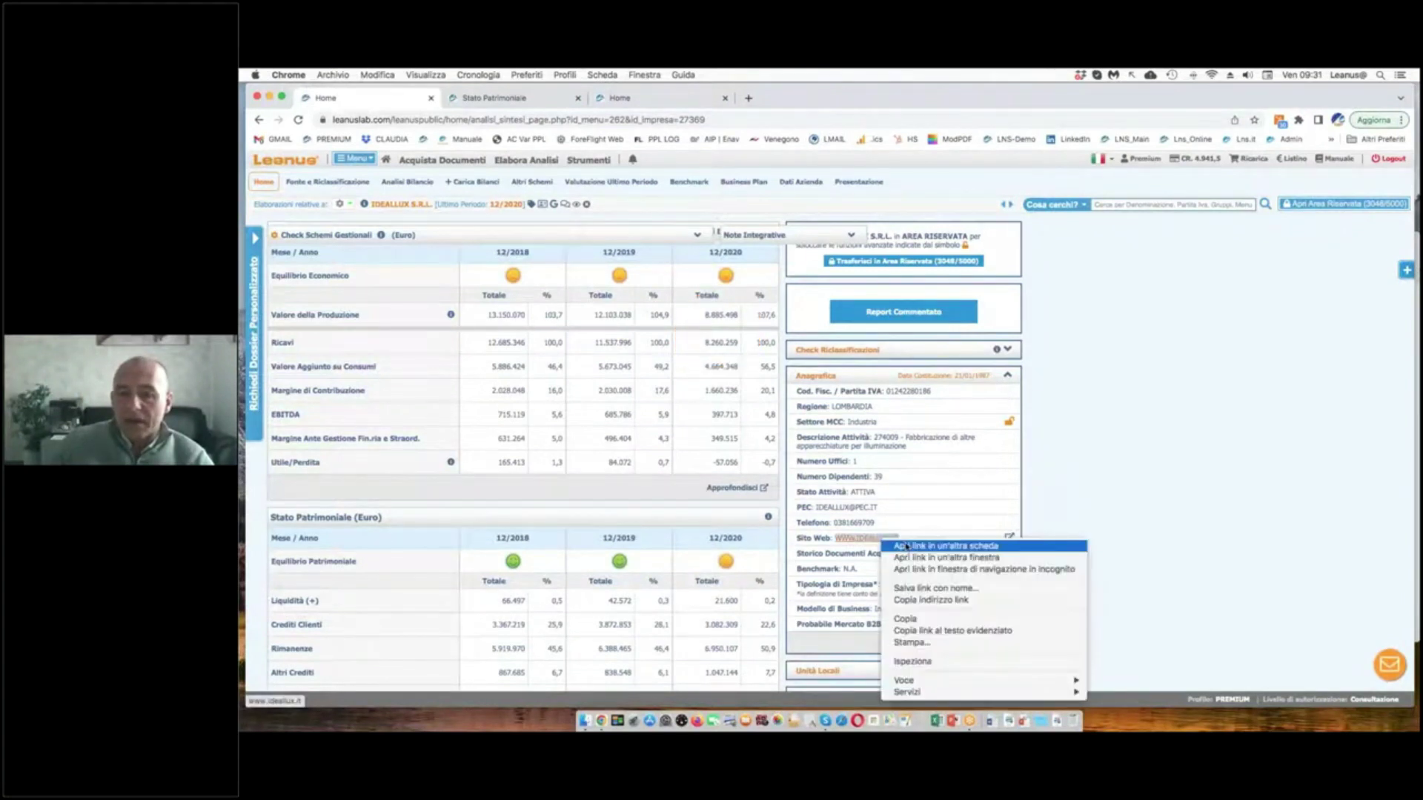
{"action": "left_click", "coordinate": [906, 546]}
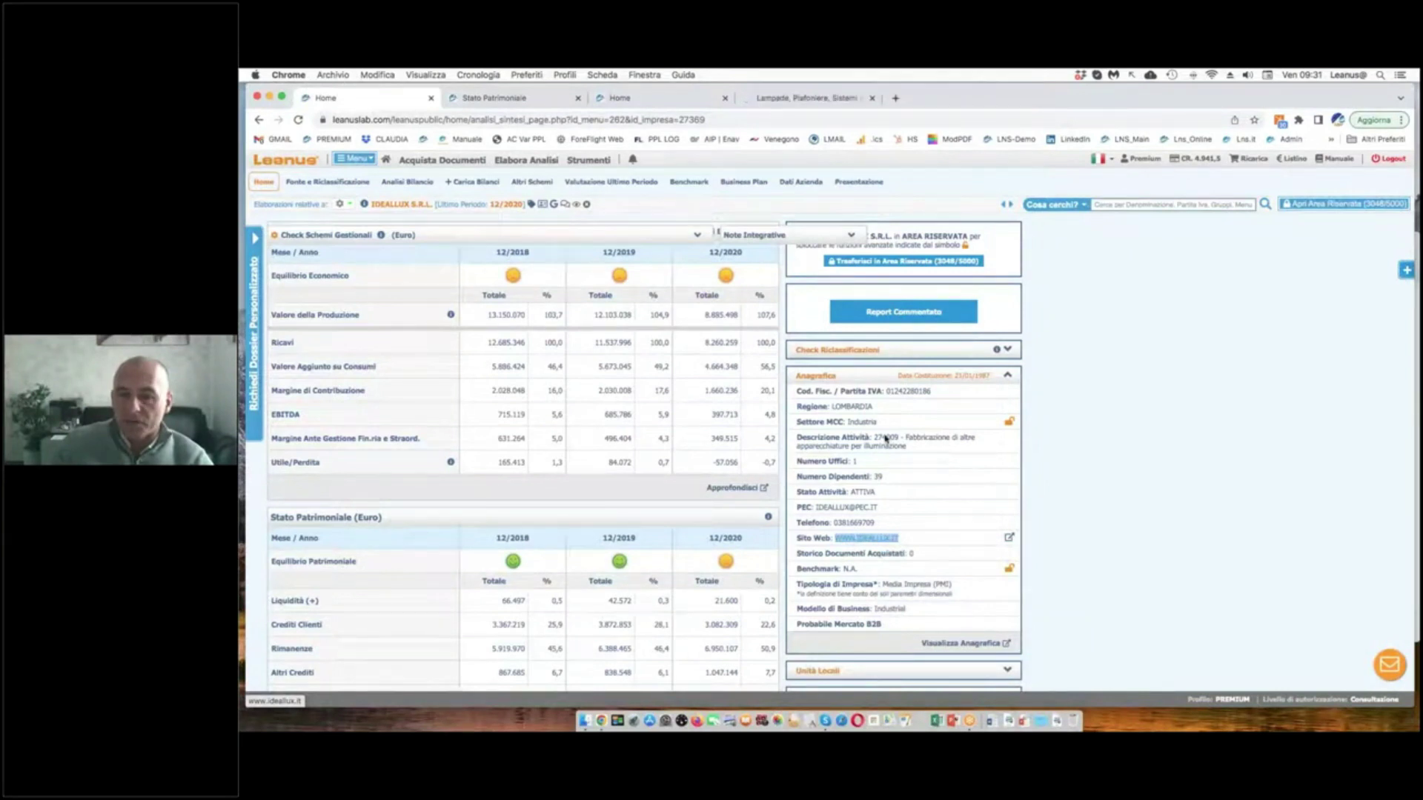
{"action": "left_click_drag", "start_coordinate": [830, 415], "coordinate": [872, 418]}
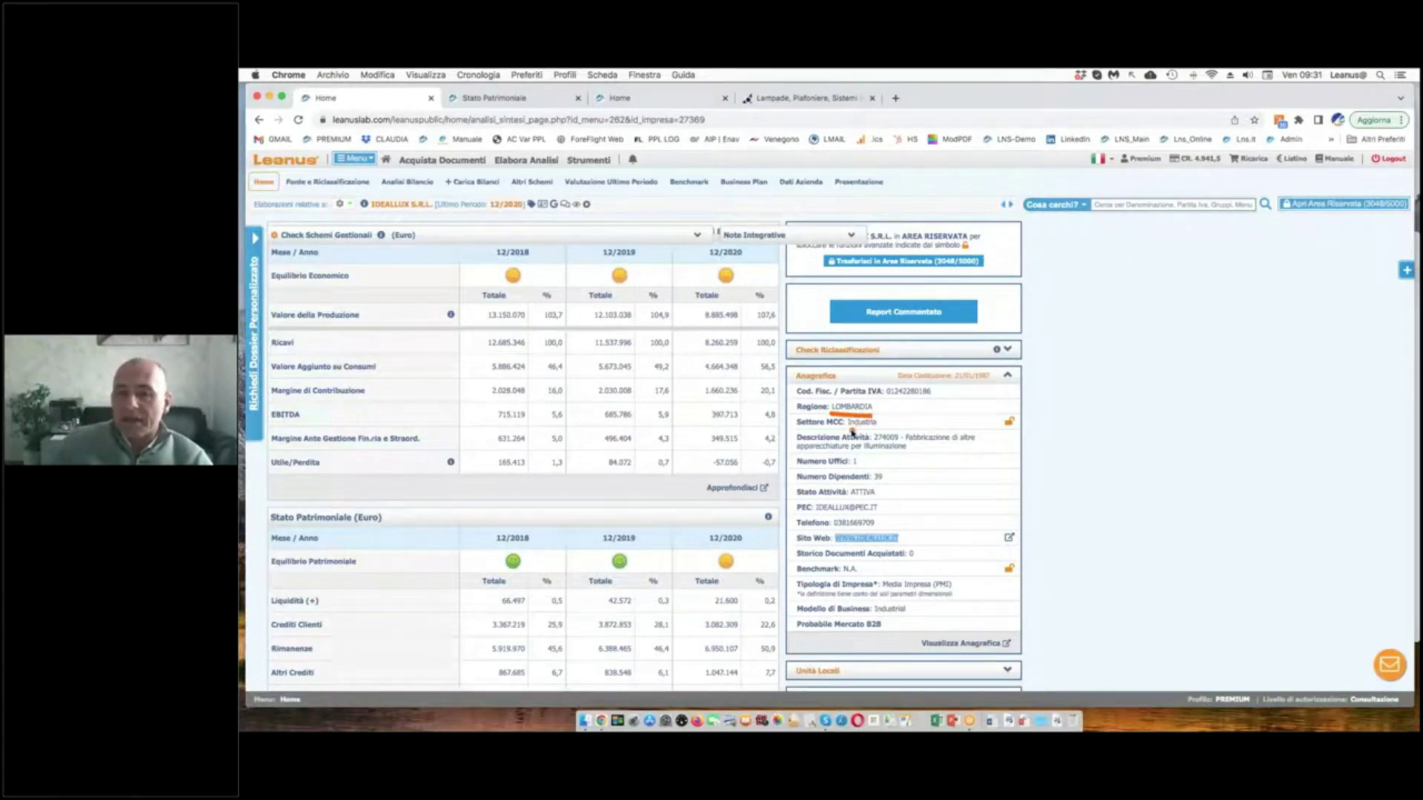
{"action": "left_click_drag", "start_coordinate": [847, 429], "coordinate": [882, 429]}
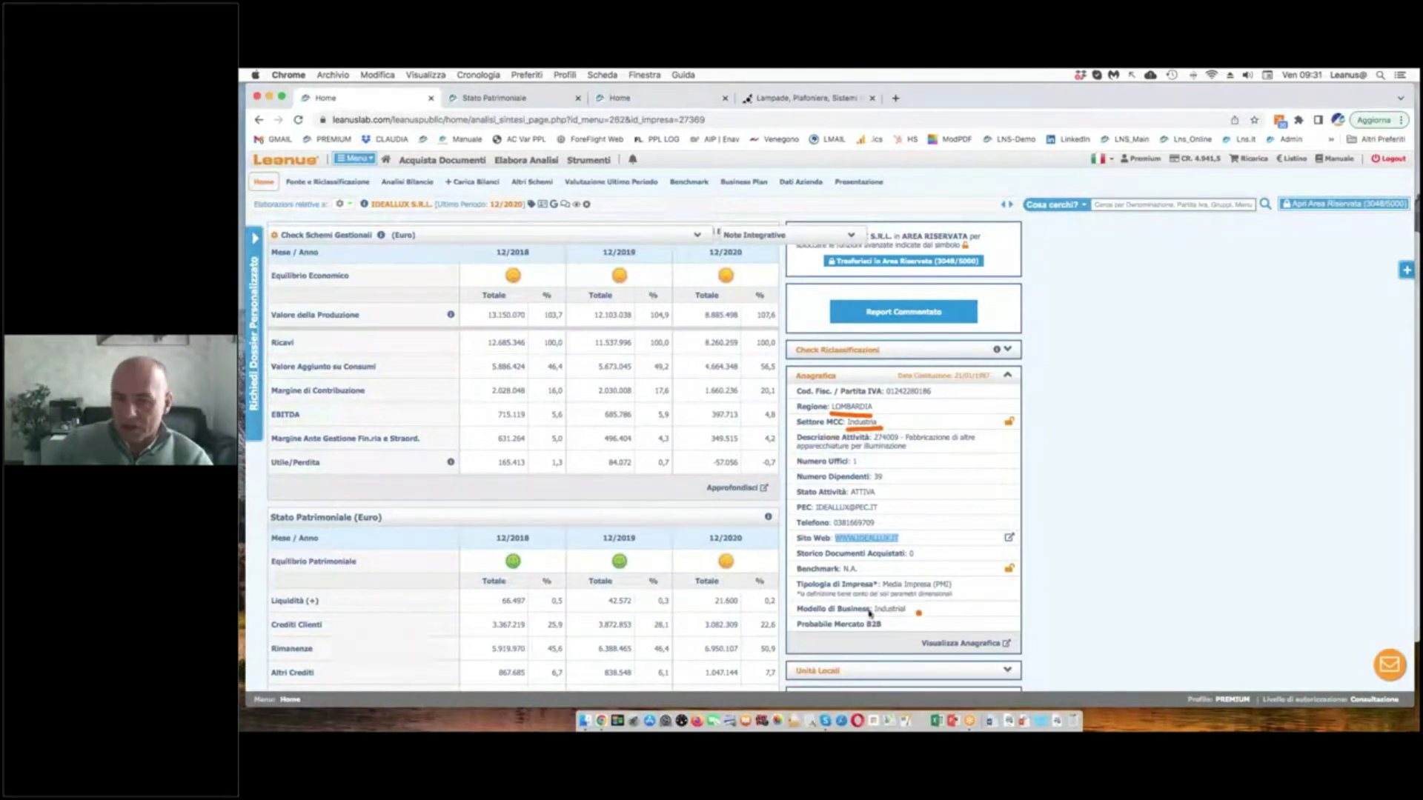
{"action": "left_click_drag", "start_coordinate": [795, 621], "coordinate": [911, 606]}
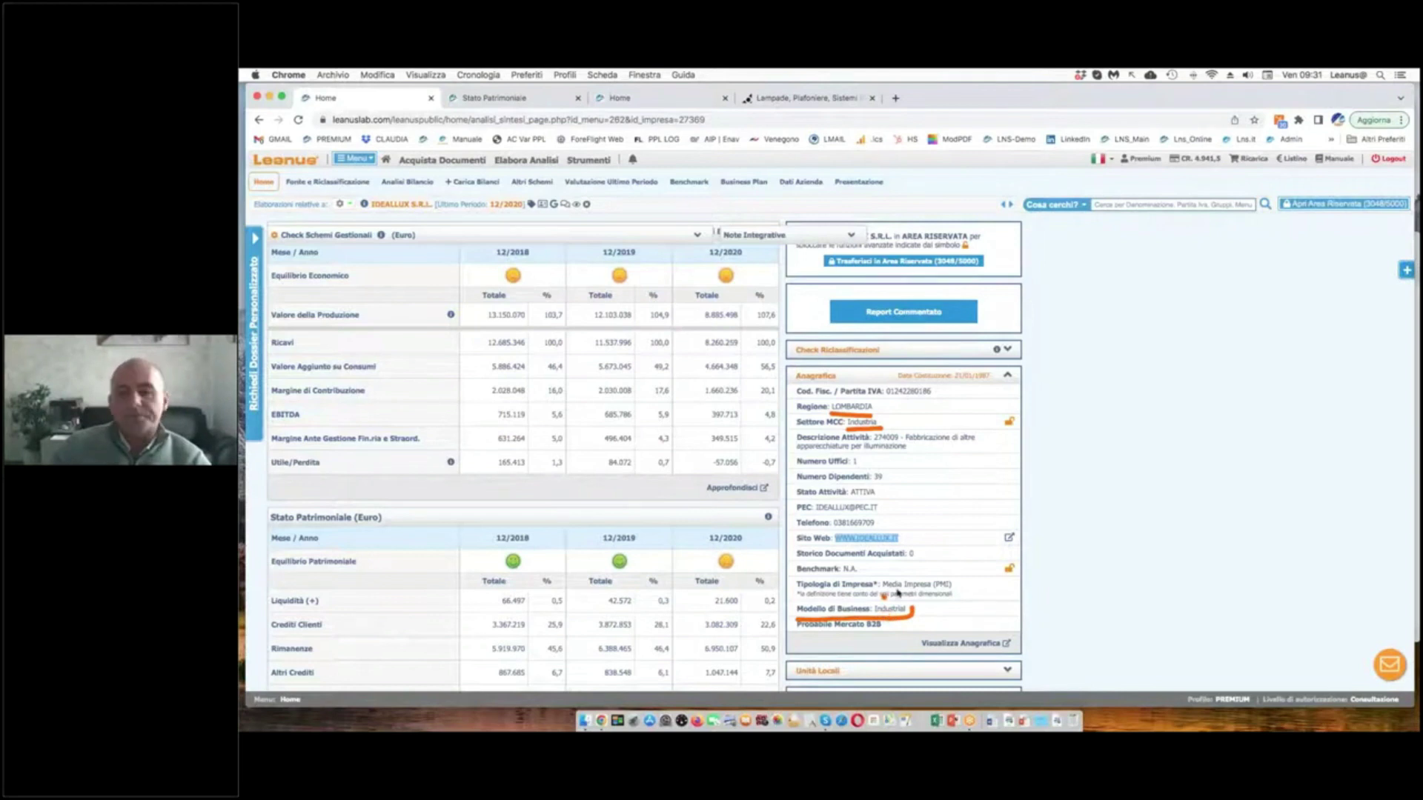
{"action": "scroll", "coordinate": [892, 600], "scroll_direction": "down", "scroll_amount": 1}
{"action": "scroll", "coordinate": [871, 611], "scroll_direction": "down", "scroll_amount": 1}
{"action": "left_click_drag", "start_coordinate": [865, 607], "coordinate": [882, 607]}
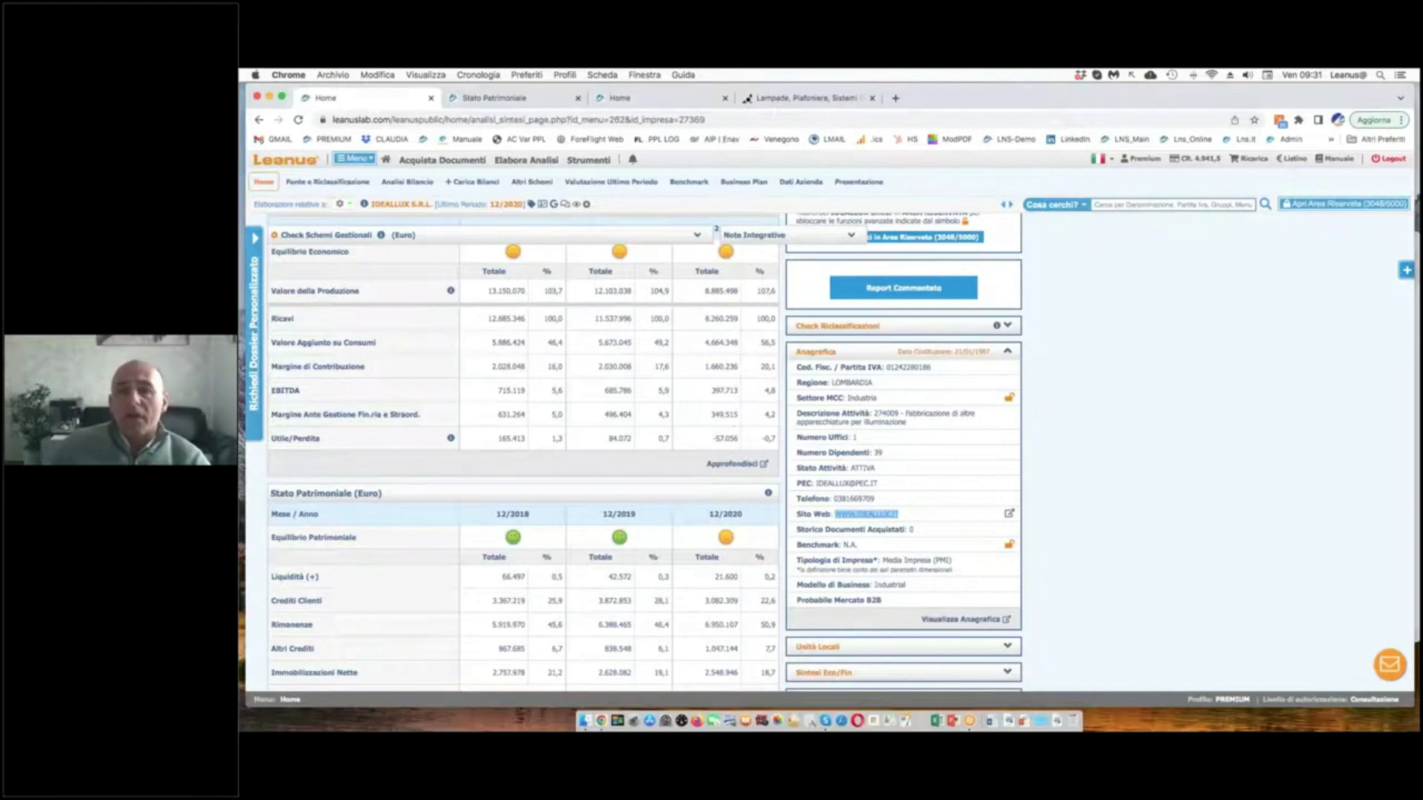
- Examine the Gruppo Raina website's homepage and the lighting brands it presents
{"action": "left_click", "coordinate": [804, 98]}
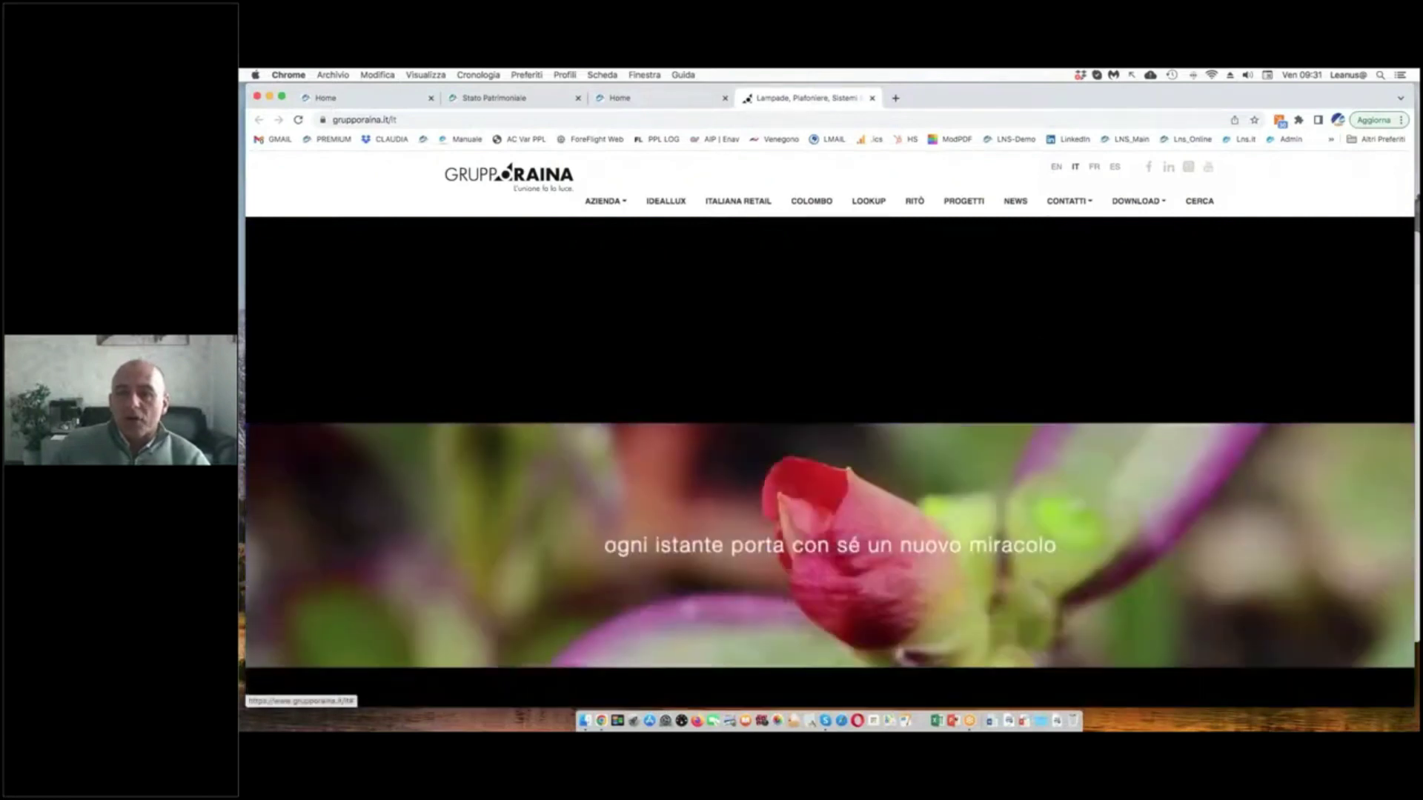
{"action": "scroll", "coordinate": [939, 360], "scroll_direction": "down", "scroll_amount": 5}
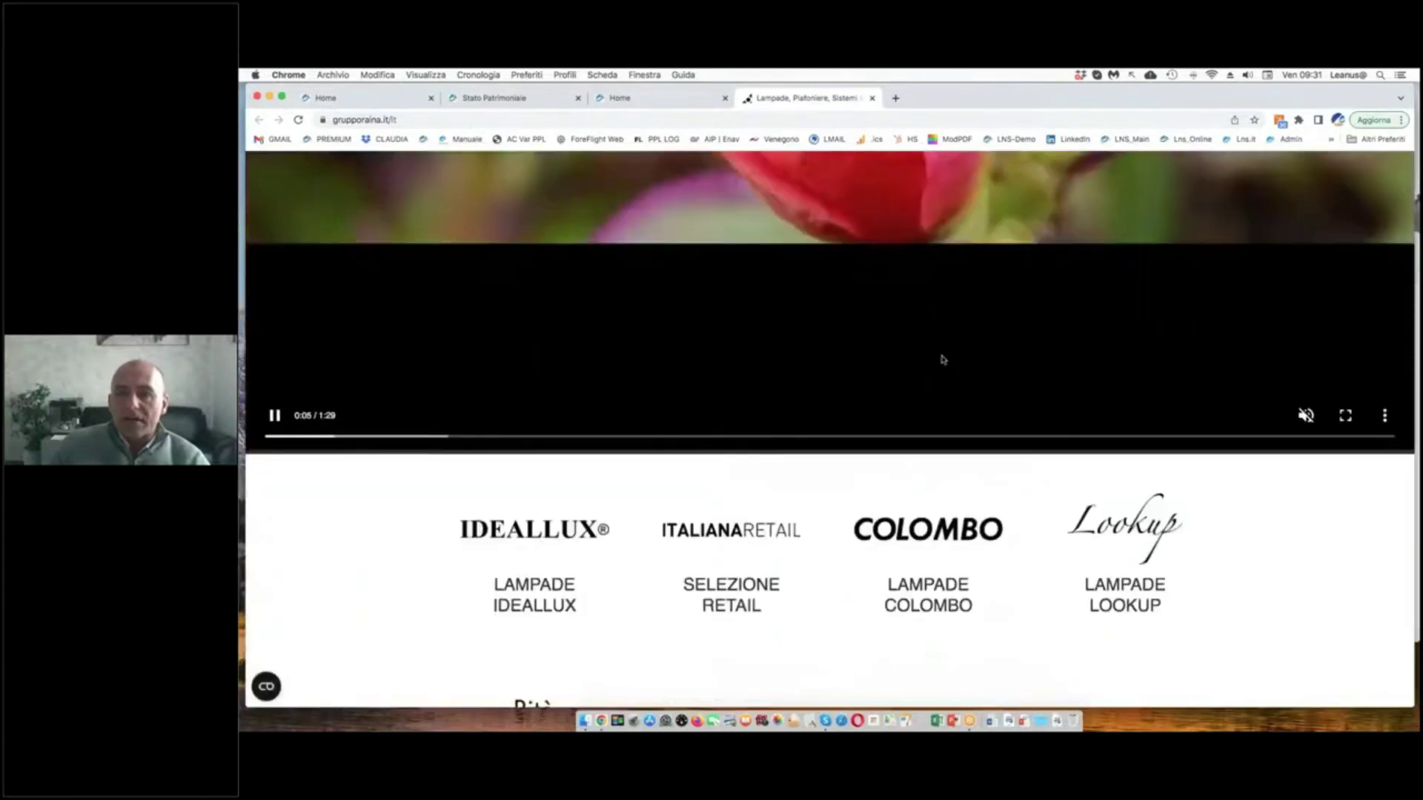
{"action": "scroll", "coordinate": [919, 352], "scroll_direction": "down", "scroll_amount": 4}
{"action": "scroll", "coordinate": [949, 385], "scroll_direction": "up", "scroll_amount": 10}
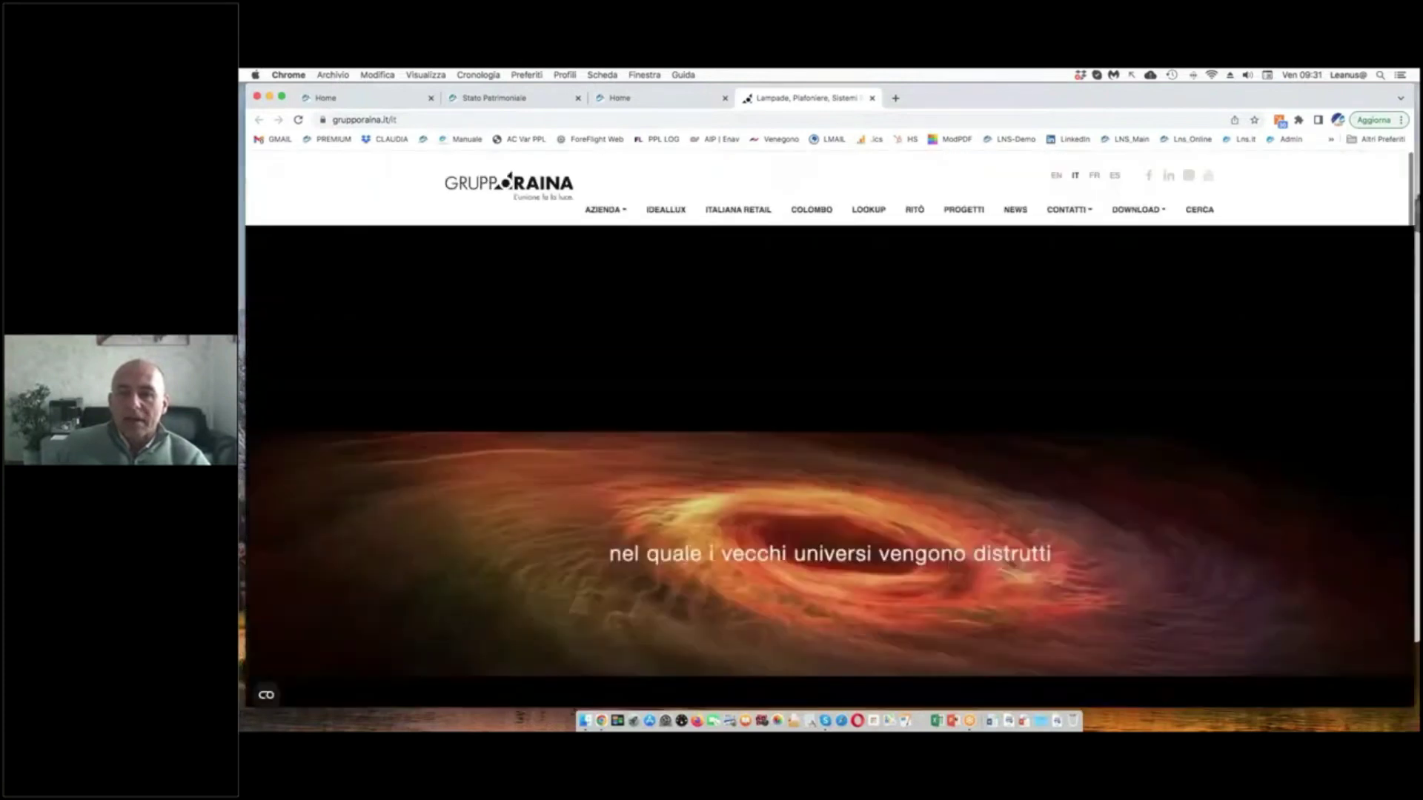
- Close the extra Home and Stato Patrimoniale pages and return to the IDEALLUX S.R.L. summary
{"action": "left_click", "coordinate": [617, 100]}
{"action": "left_click", "coordinate": [725, 98]}
{"action": "left_click", "coordinate": [570, 99]}
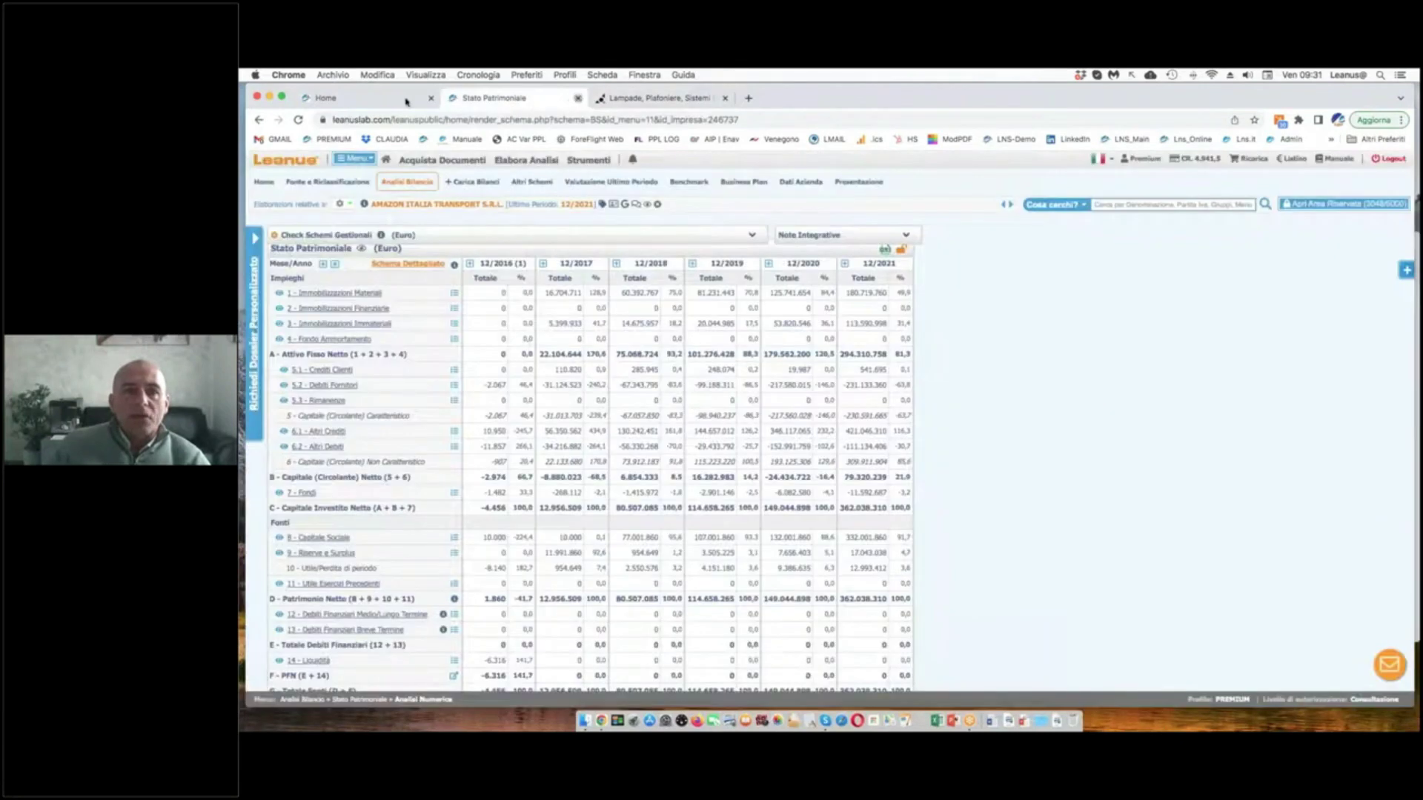
{"action": "left_click", "coordinate": [578, 99]}
{"action": "left_click", "coordinate": [326, 98]}
{"action": "scroll", "coordinate": [713, 363], "scroll_direction": "up", "scroll_amount": 2}
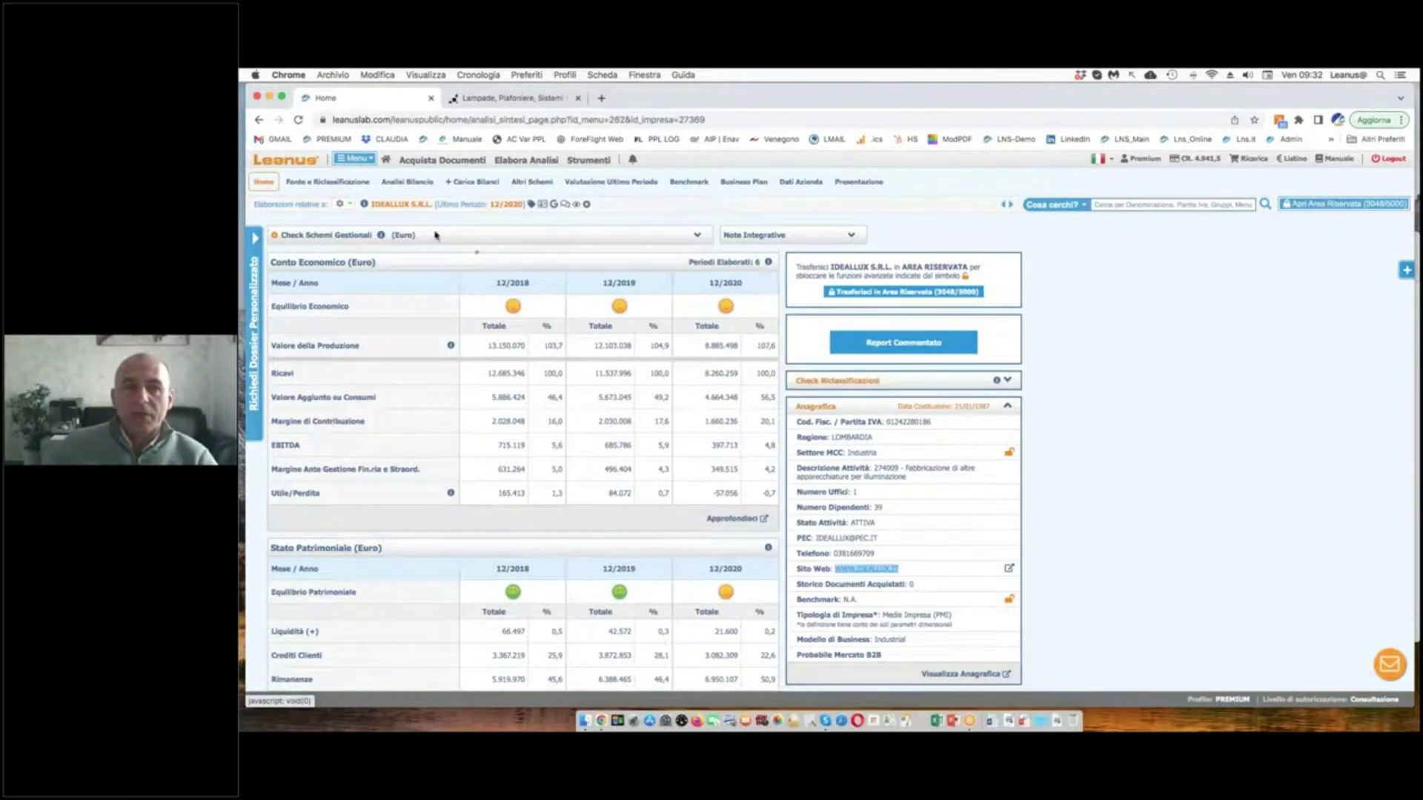
- Underline the company name and review which Benchmark analyses are offered for IDEALLUX S.R.L
{"action": "left_click_drag", "start_coordinate": [370, 217], "coordinate": [412, 217]}
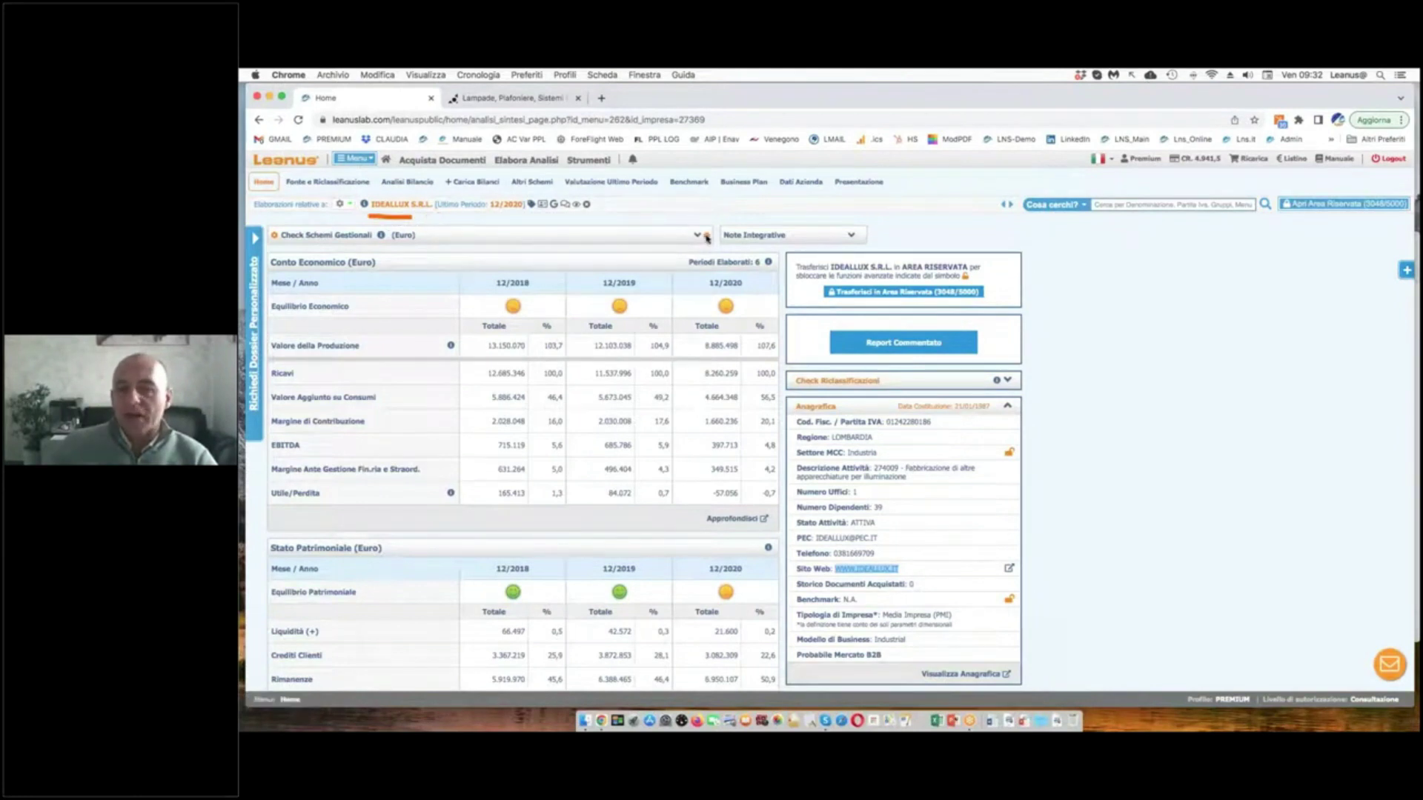
{"action": "scroll", "coordinate": [655, 306], "scroll_direction": "down", "scroll_amount": 6}
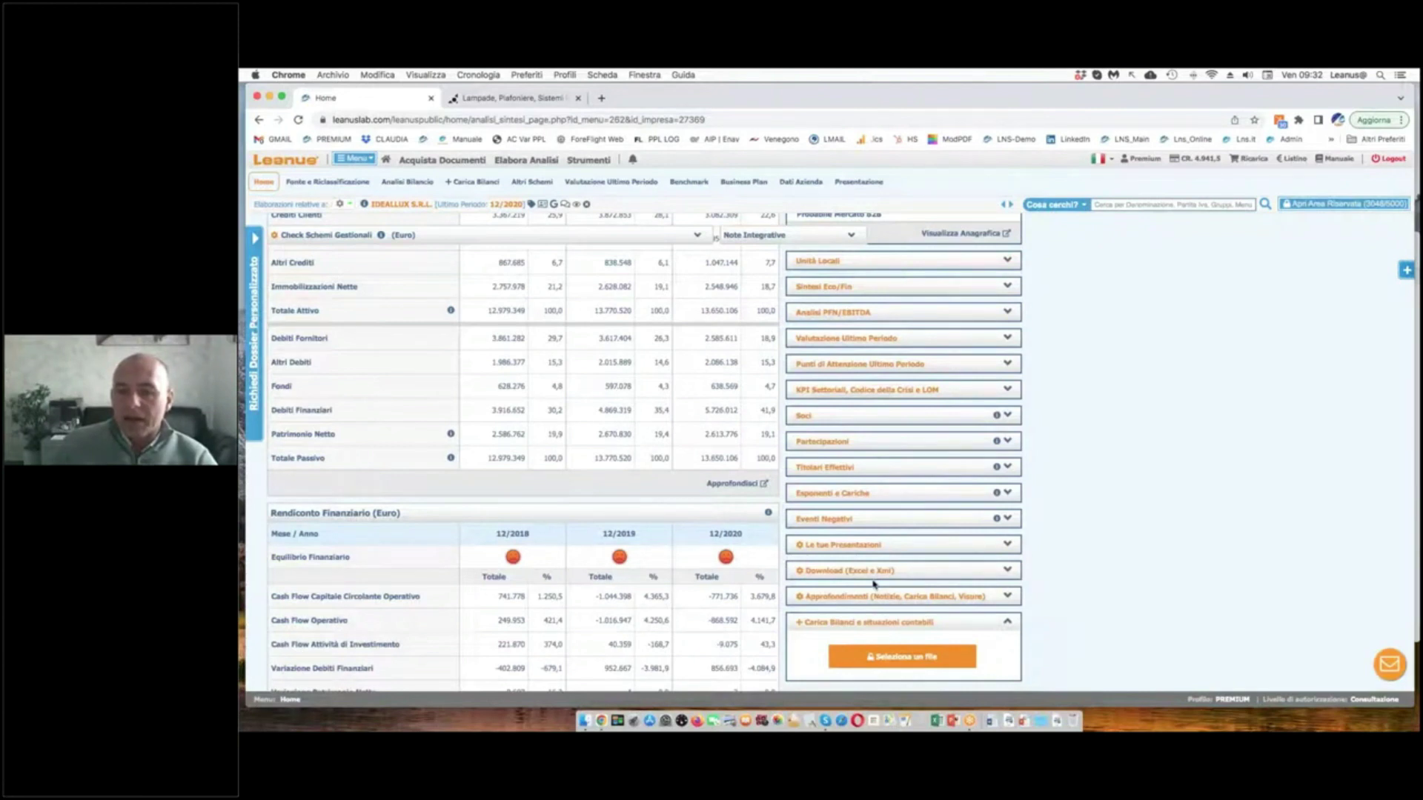
{"action": "left_click", "coordinate": [689, 184]}
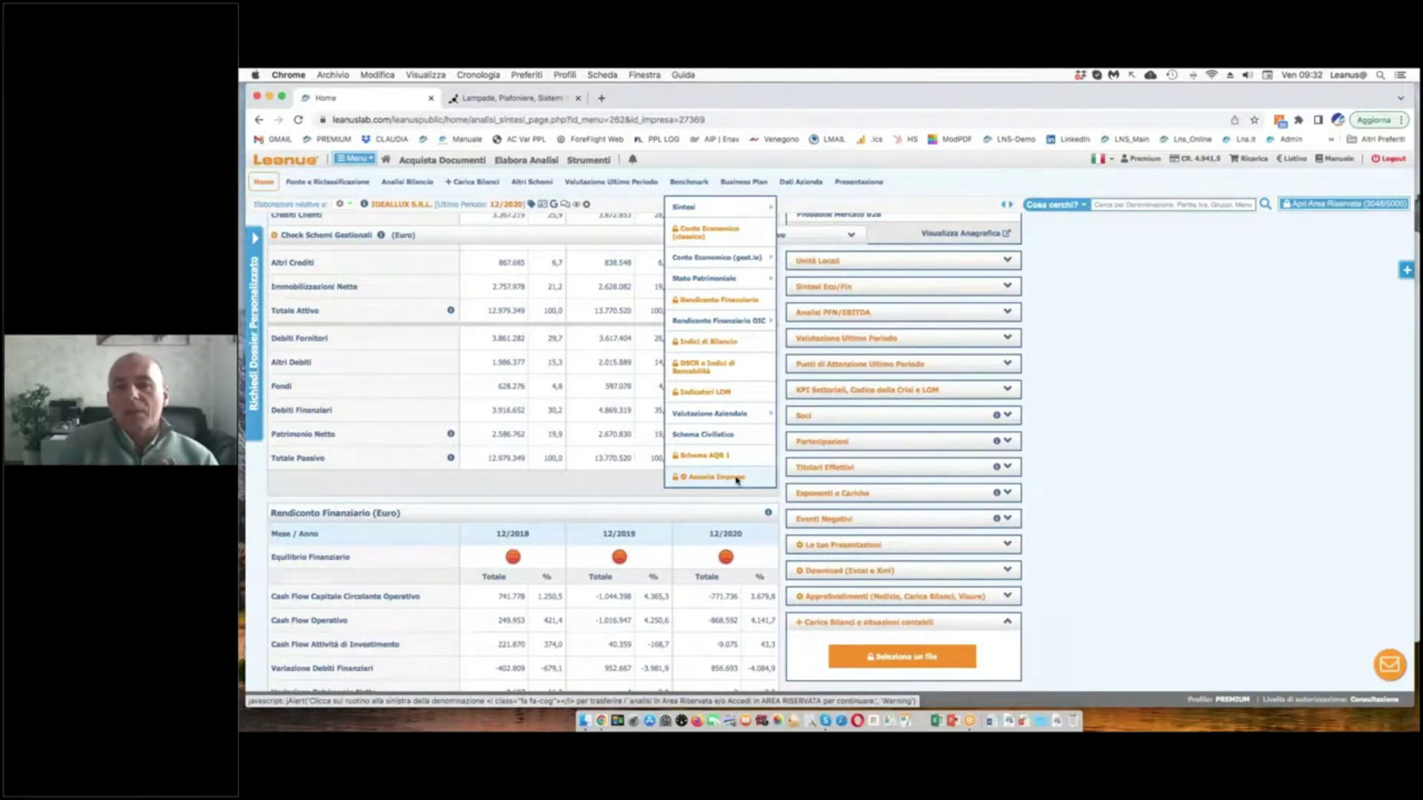
{"action": "left_click", "coordinate": [1172, 470]}
{"action": "scroll", "coordinate": [1178, 468], "scroll_direction": "up", "scroll_amount": 5}
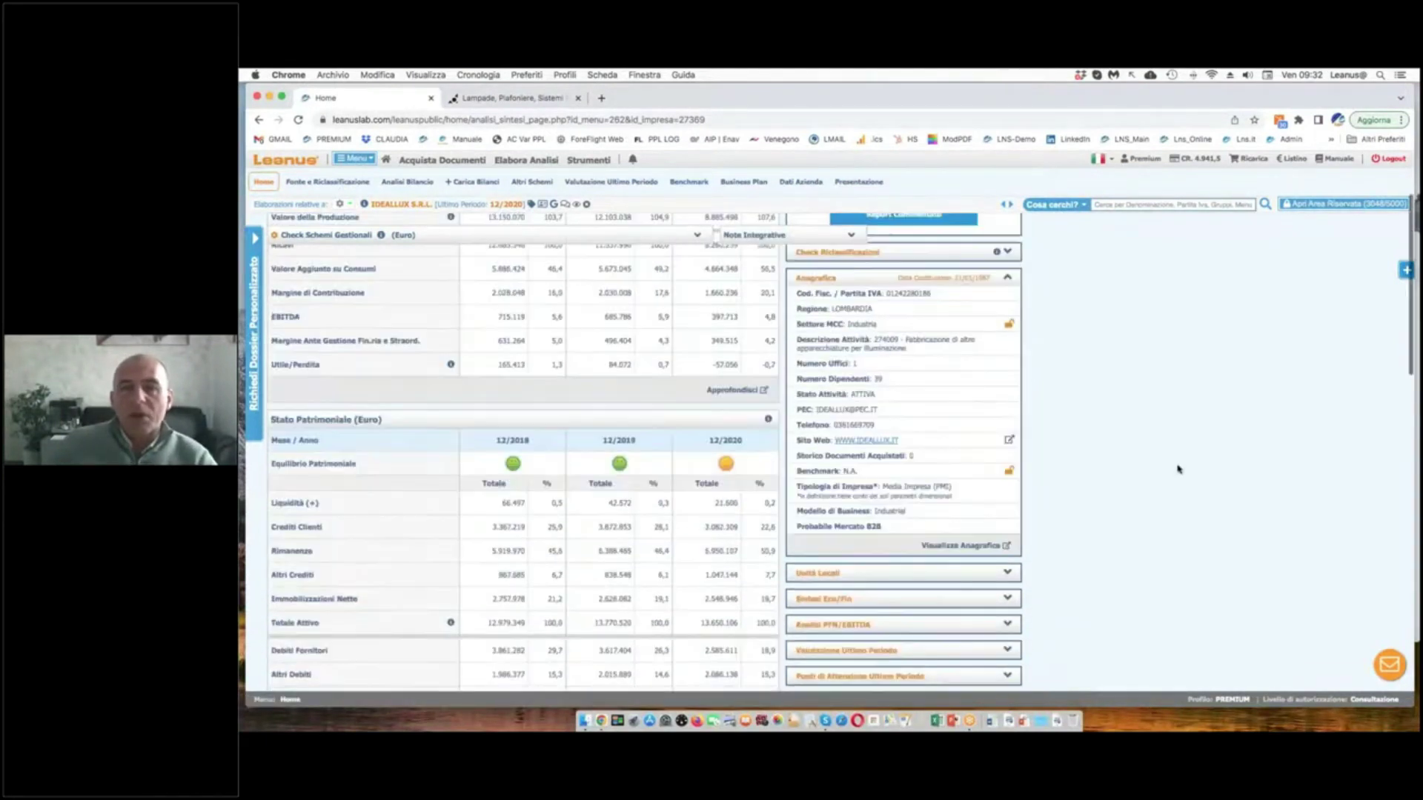
{"action": "scroll", "coordinate": [1179, 469], "scroll_direction": "up", "scroll_amount": 3}
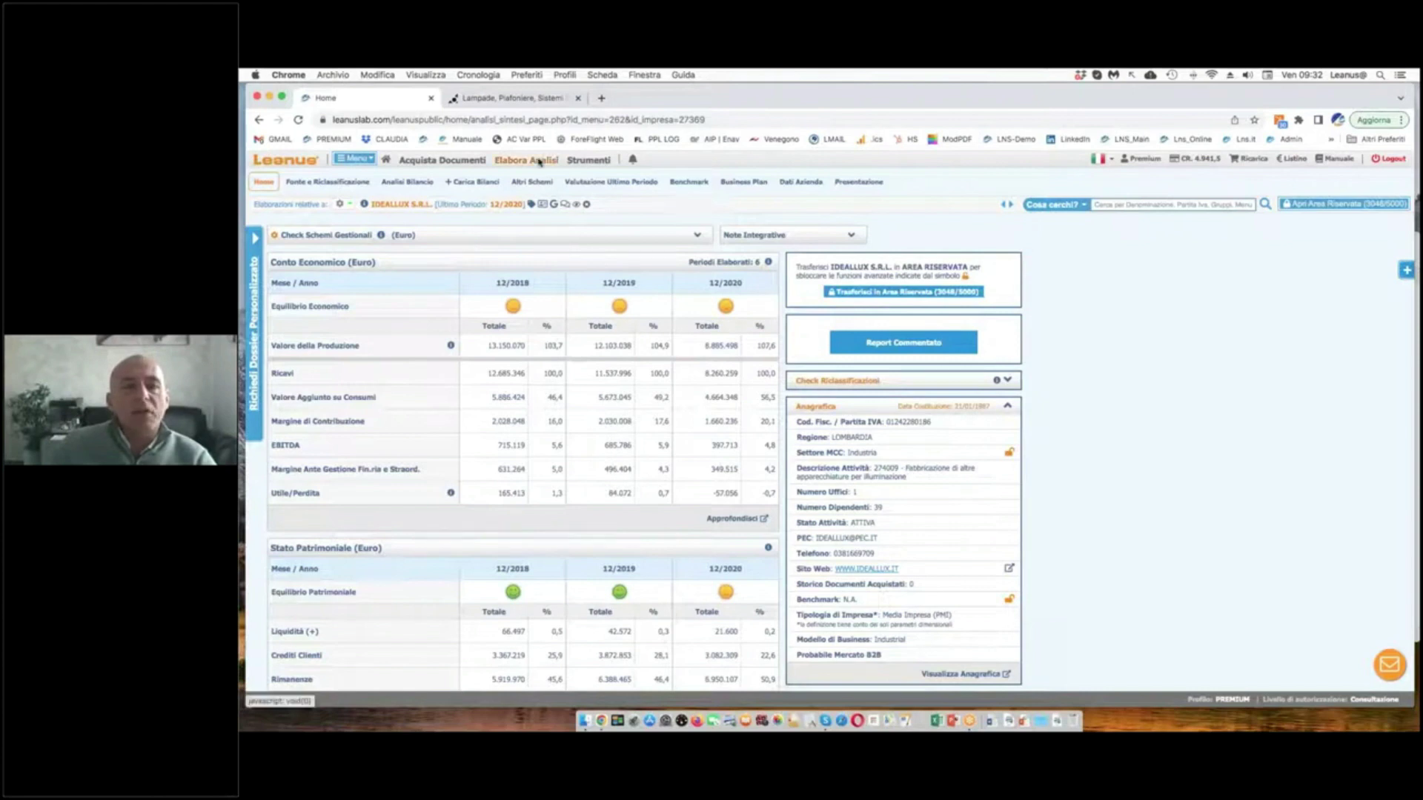
- Open Filtra Anagrafiche in a new tab and highlight the activity code in IDEALLUX S.R.L.'s Descrizione Attività
{"action": "left_click", "coordinate": [541, 161]}
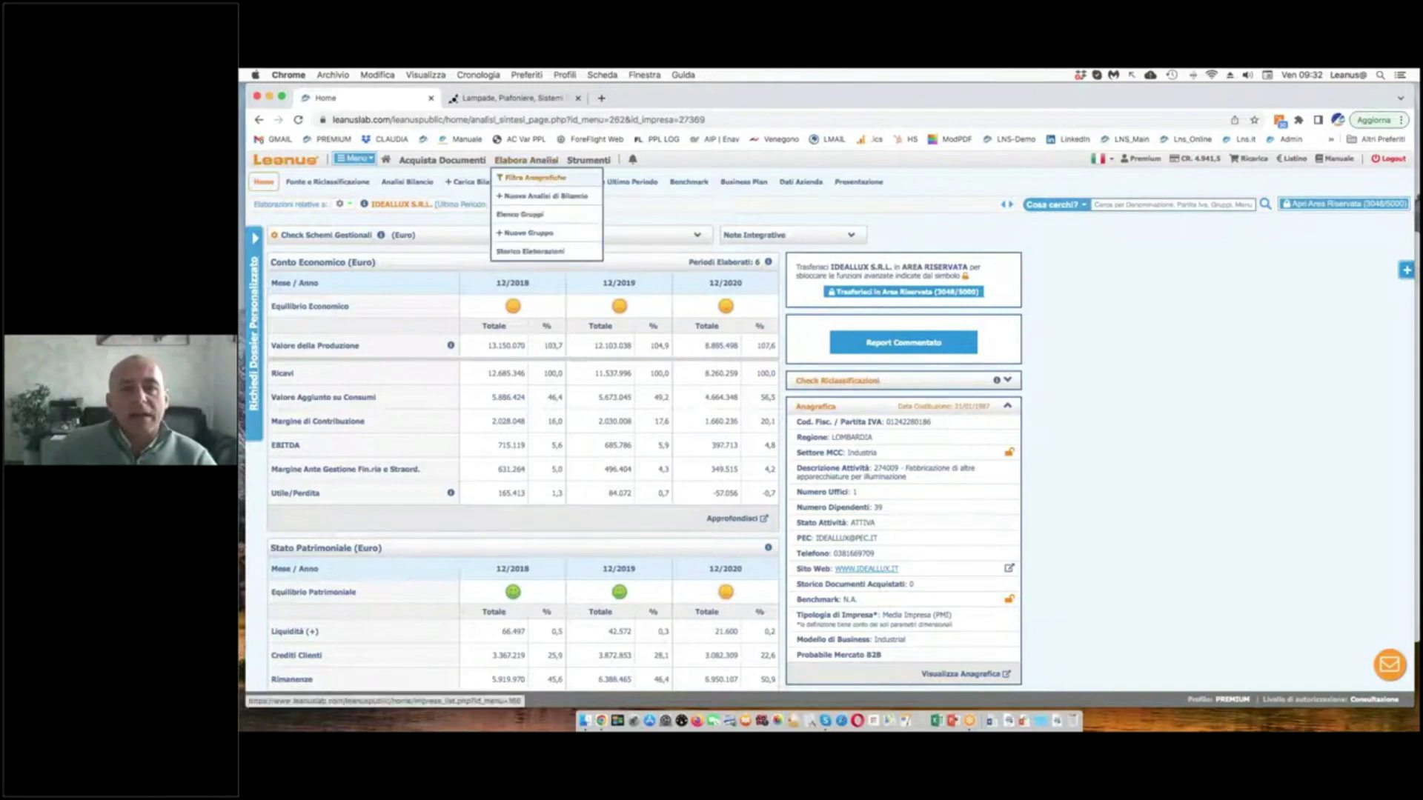
{"action": "right_click", "coordinate": [551, 177]}
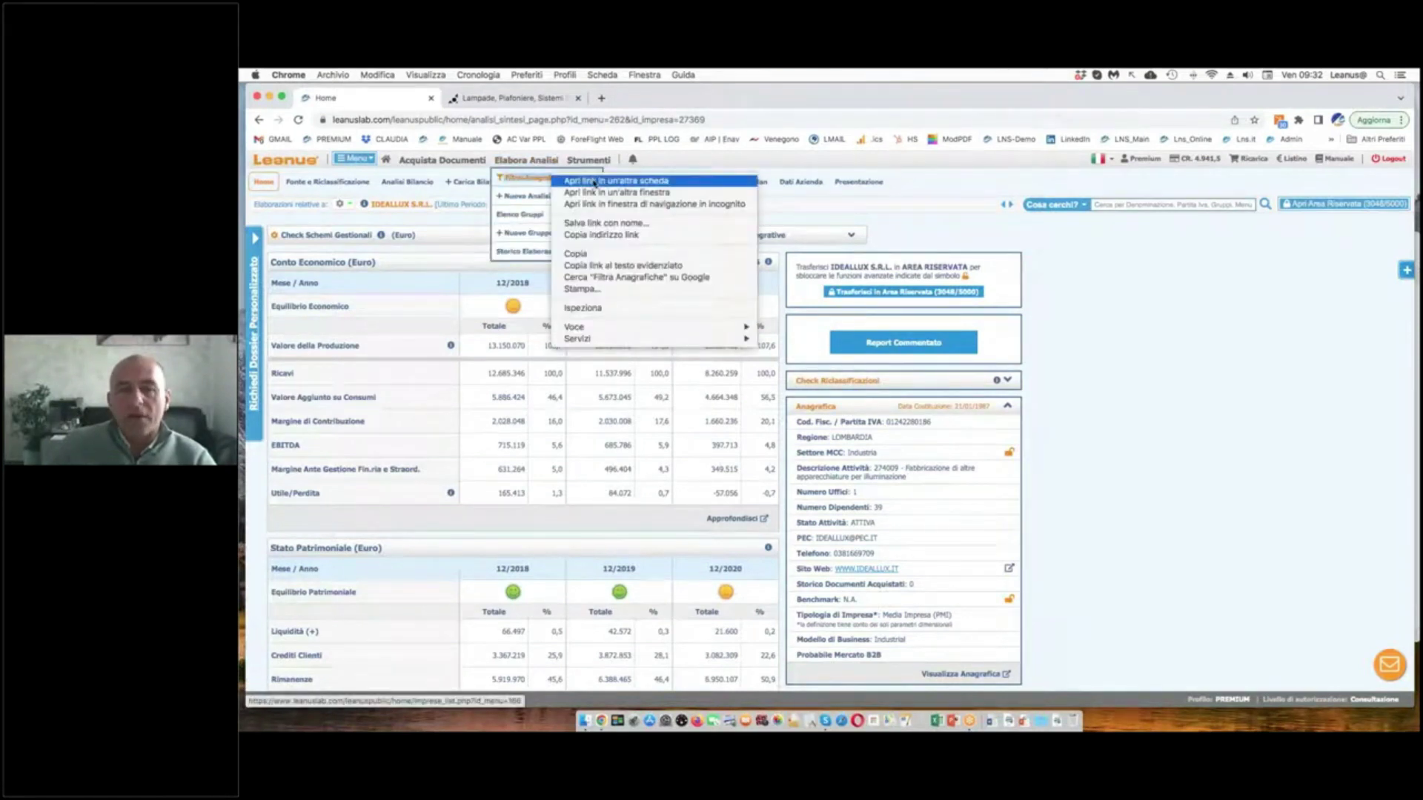
{"action": "left_click", "coordinate": [593, 181]}
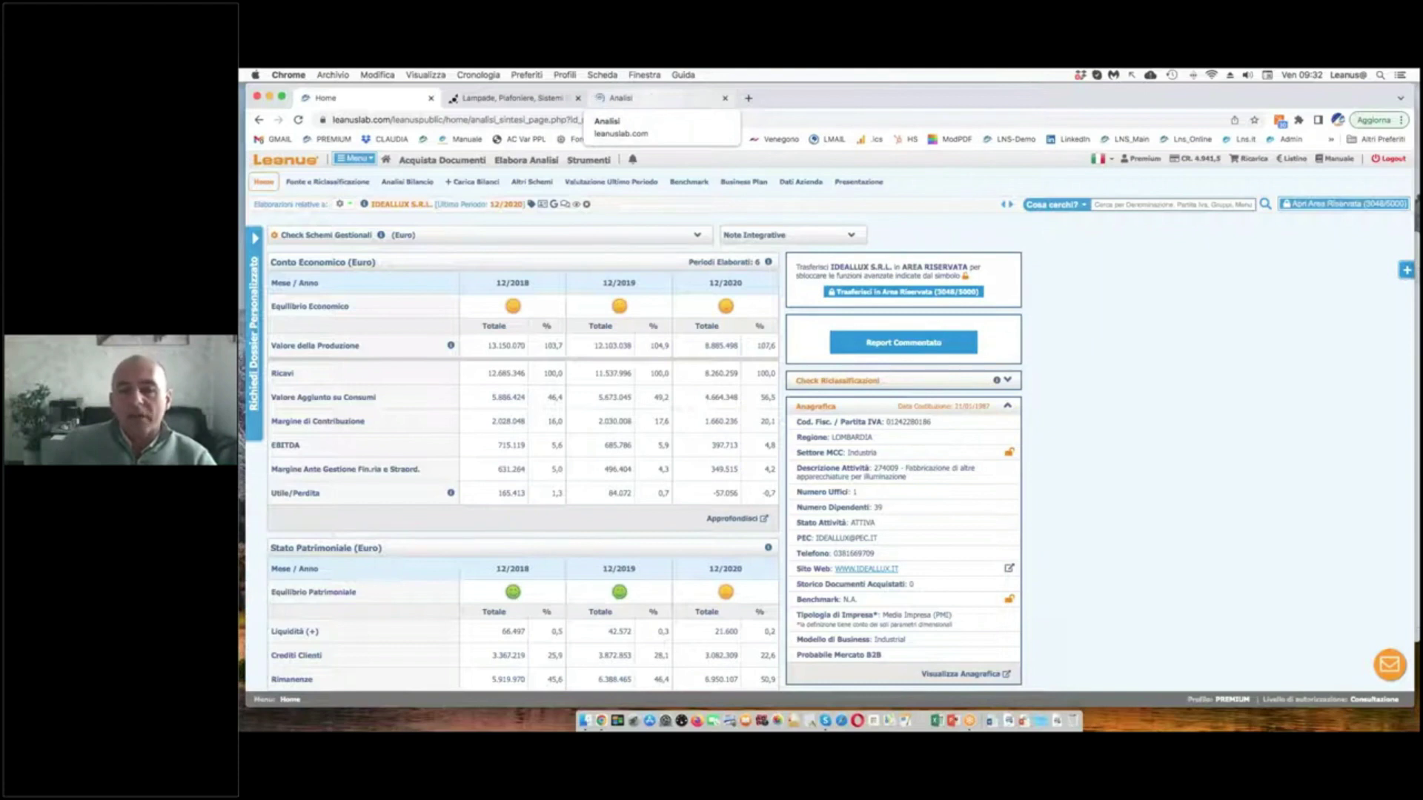
{"action": "double_click", "coordinate": [885, 469]}
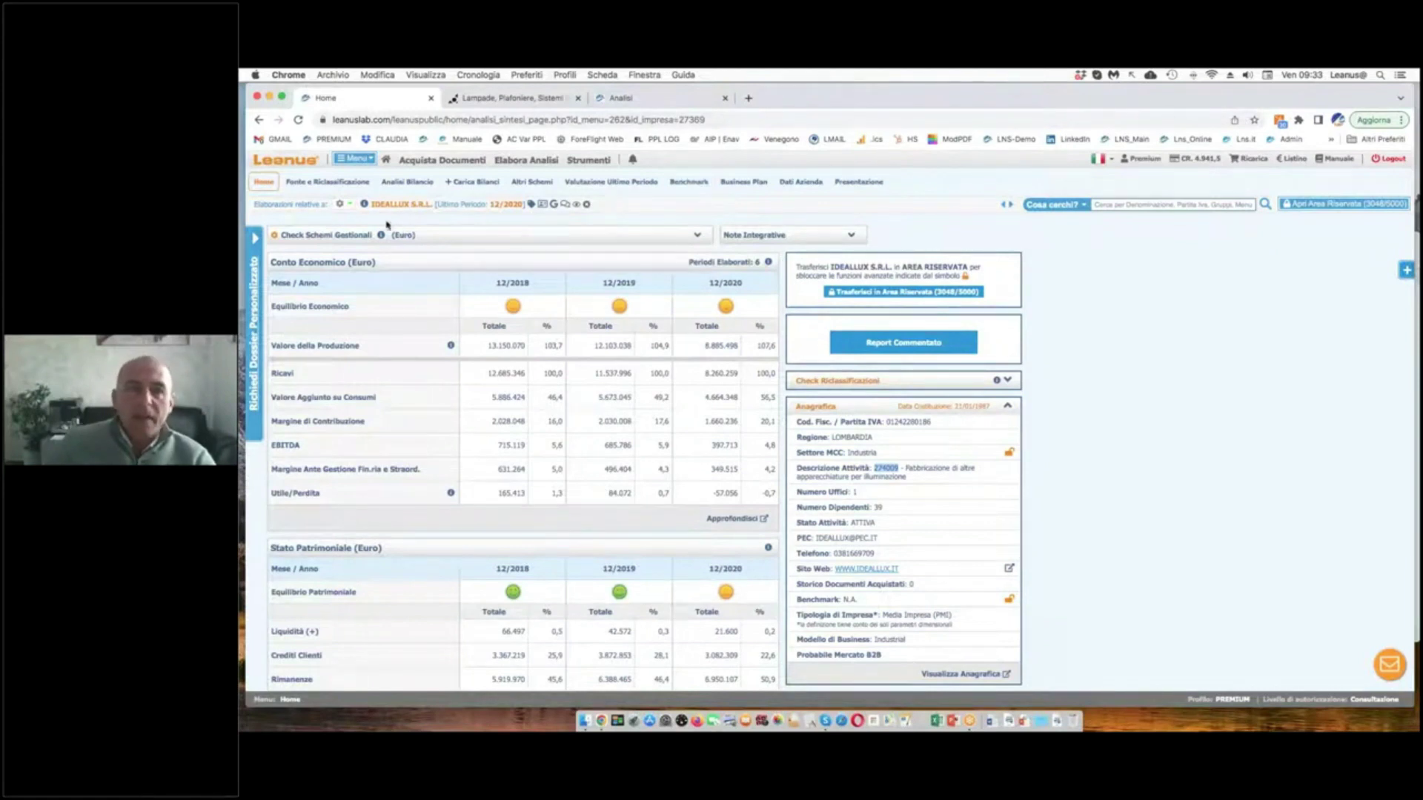
{"action": "mouse_move", "coordinate": [372, 216]}
{"action": "left_mouse_down"}
{"action": "mouse_move", "coordinate": [422, 215]}
{"action": "mouse_move", "coordinate": [392, 219]}
{"action": "left_mouse_up"}
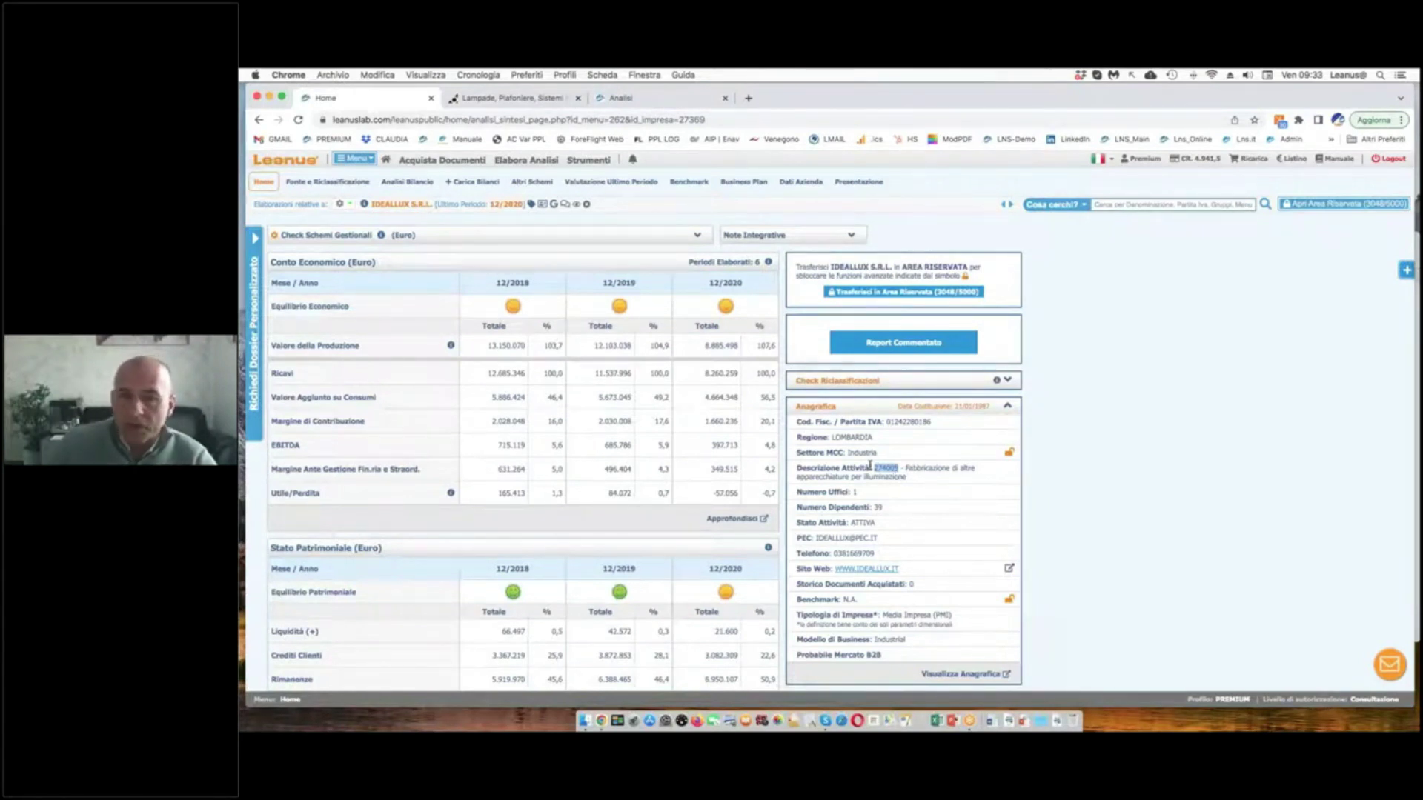
- Filter the company analyses by reference year equal to 2020 and recheck the IDEALLUX S.R.L. summary
{"action": "left_click", "coordinate": [651, 100]}
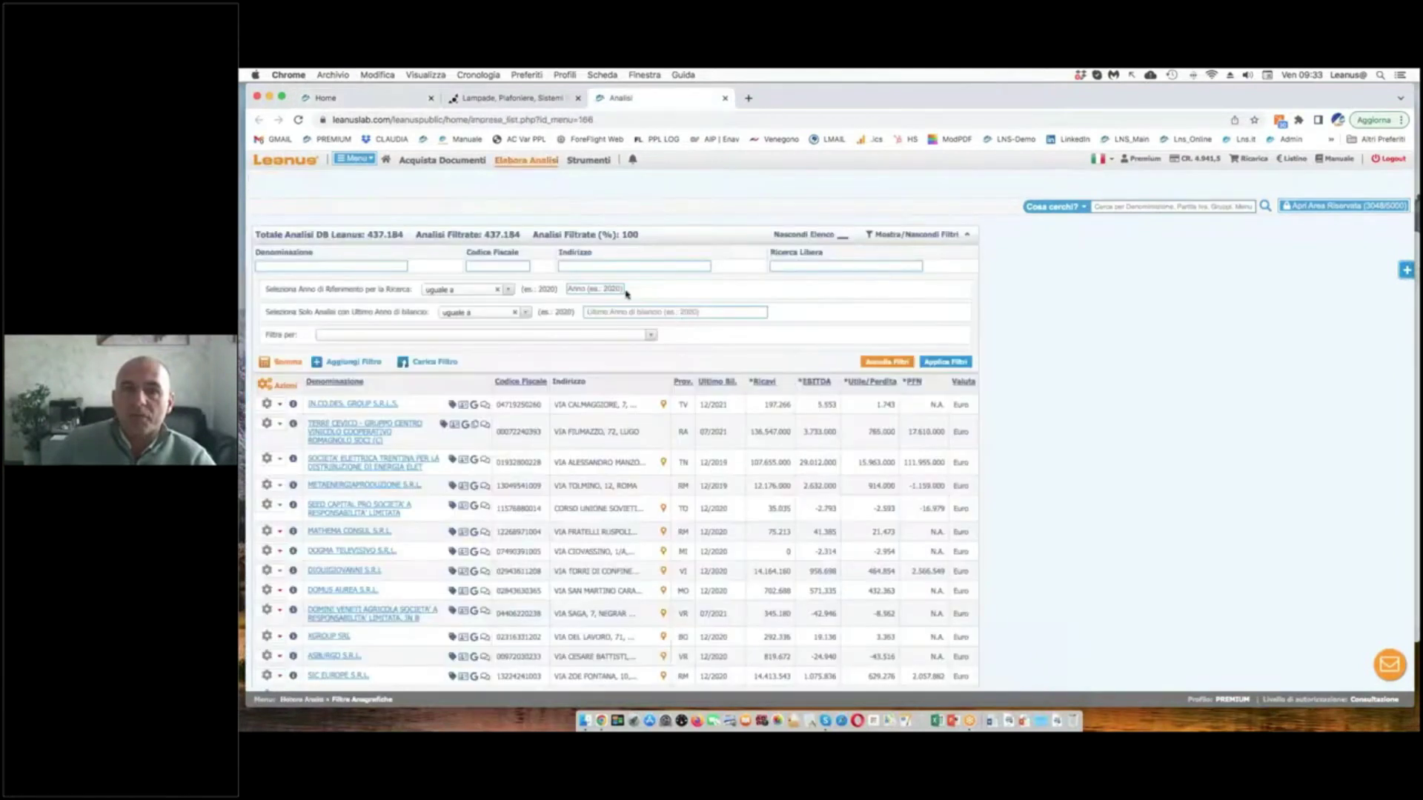
{"action": "left_click", "coordinate": [593, 288]}
{"action": "type", "text": "2020"}
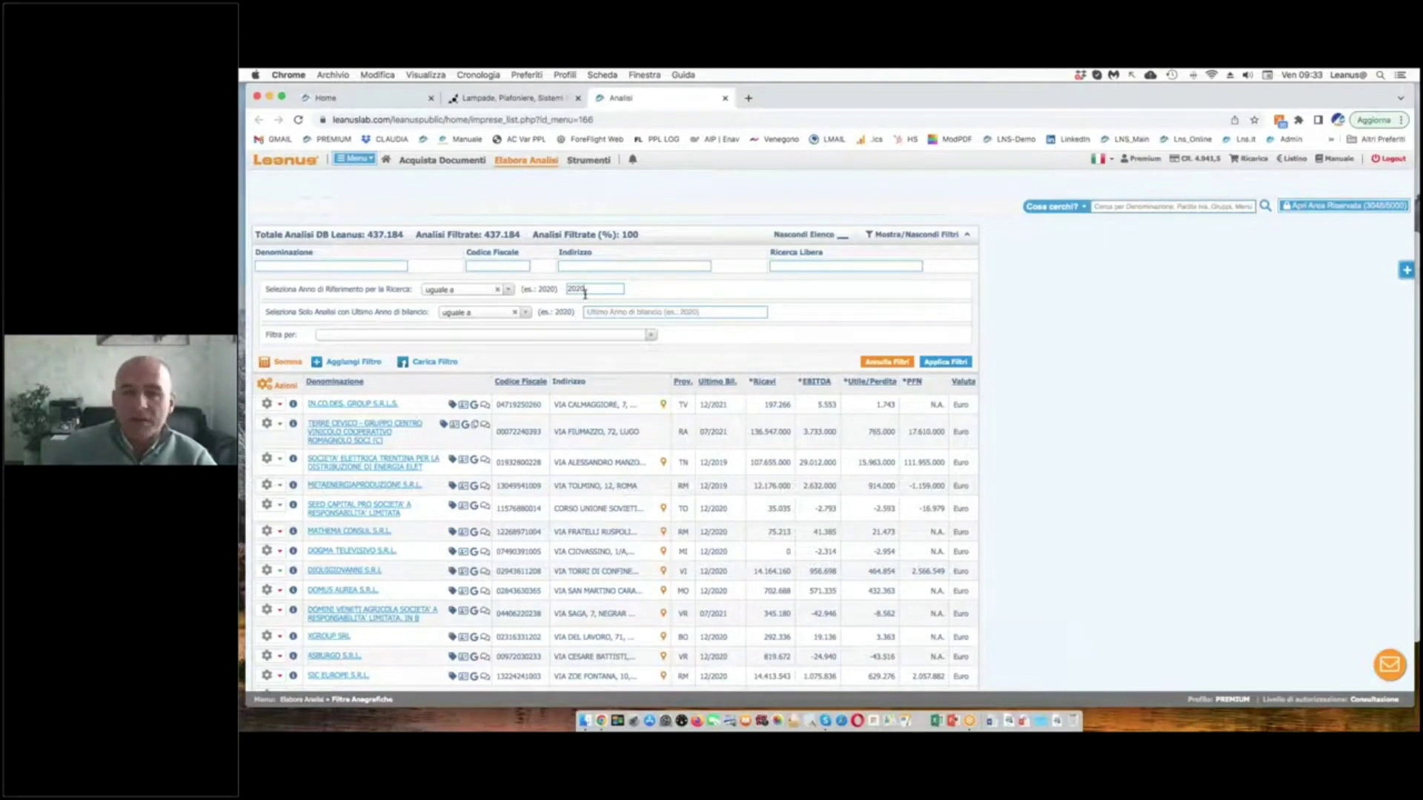
{"action": "key", "text": "Return"}
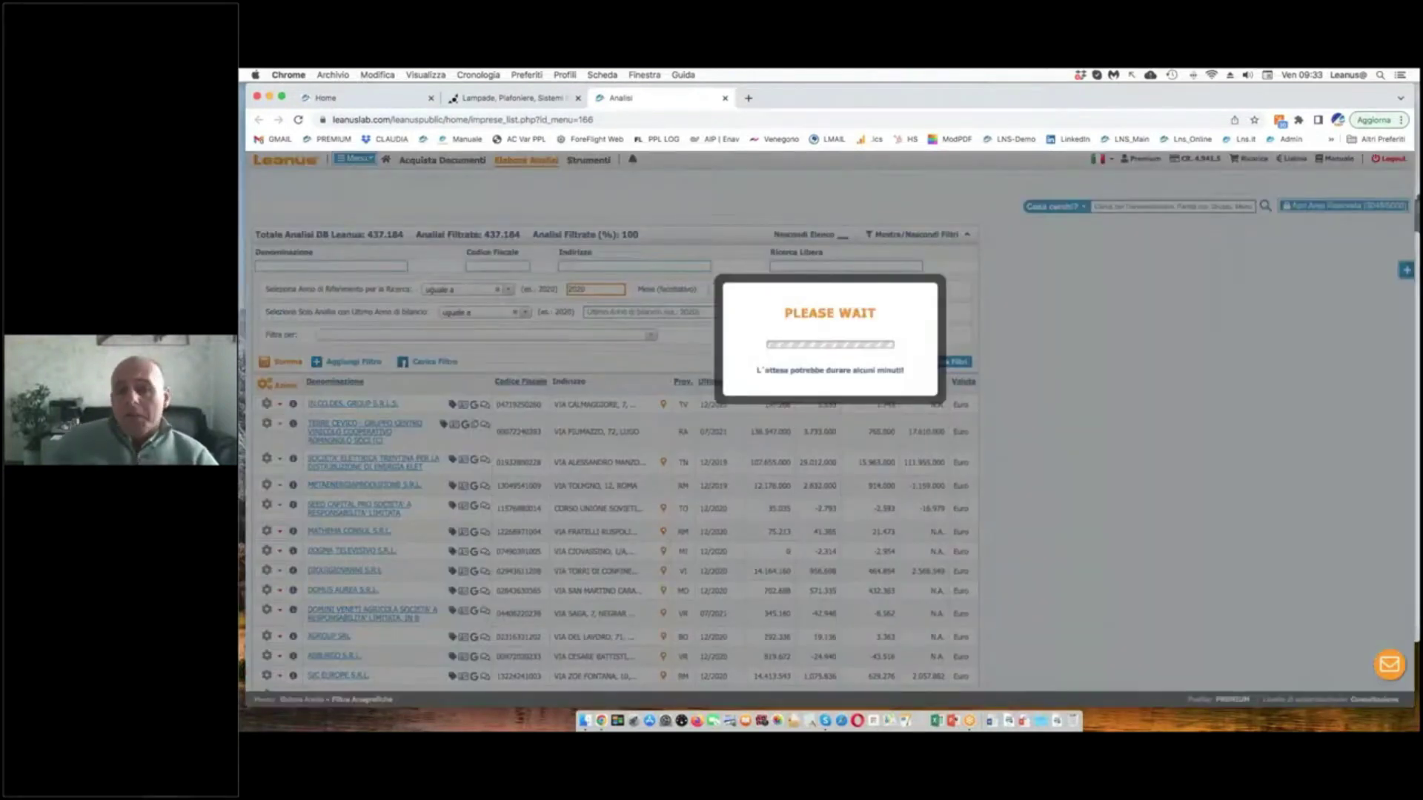
{"action": "left_click", "coordinate": [395, 101]}
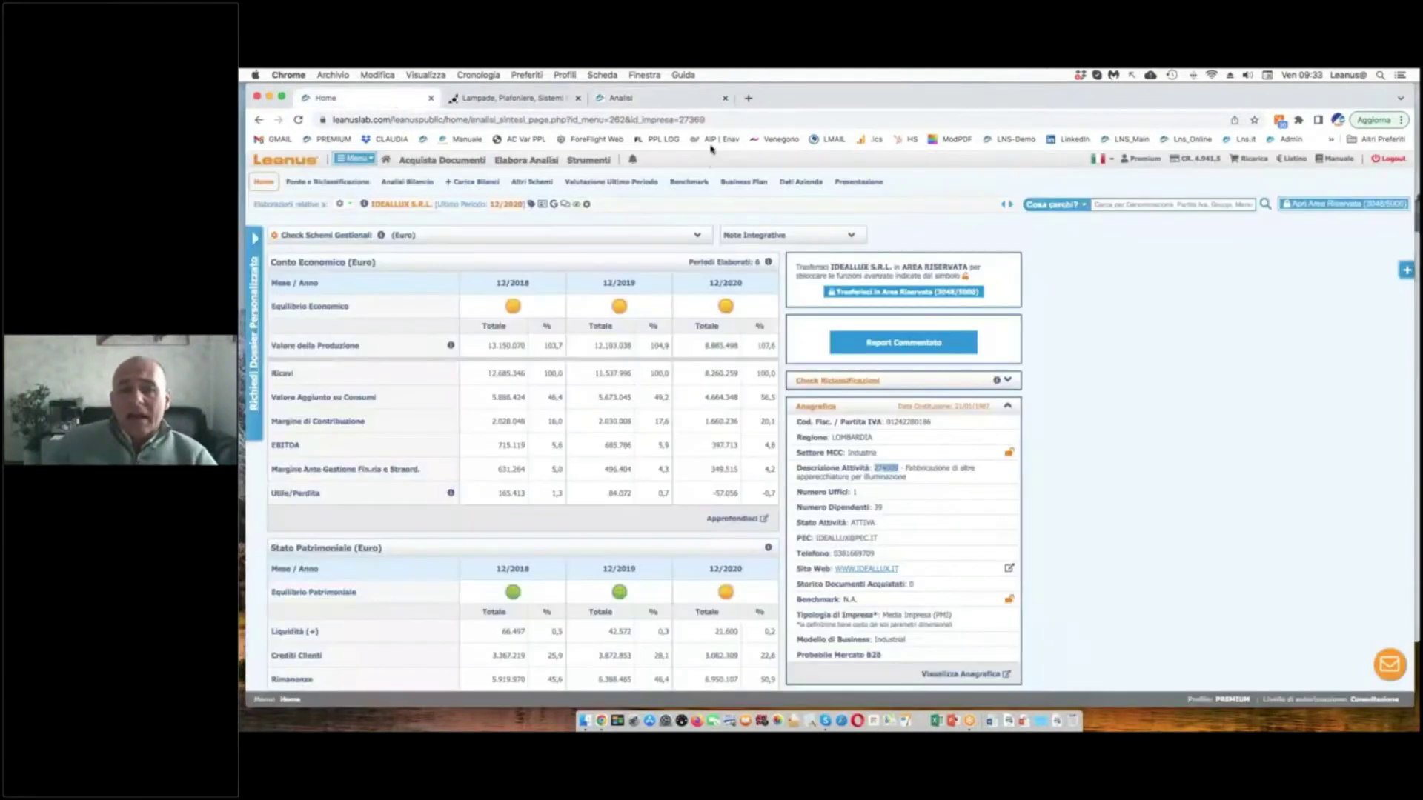
{"action": "left_click", "coordinate": [638, 98]}
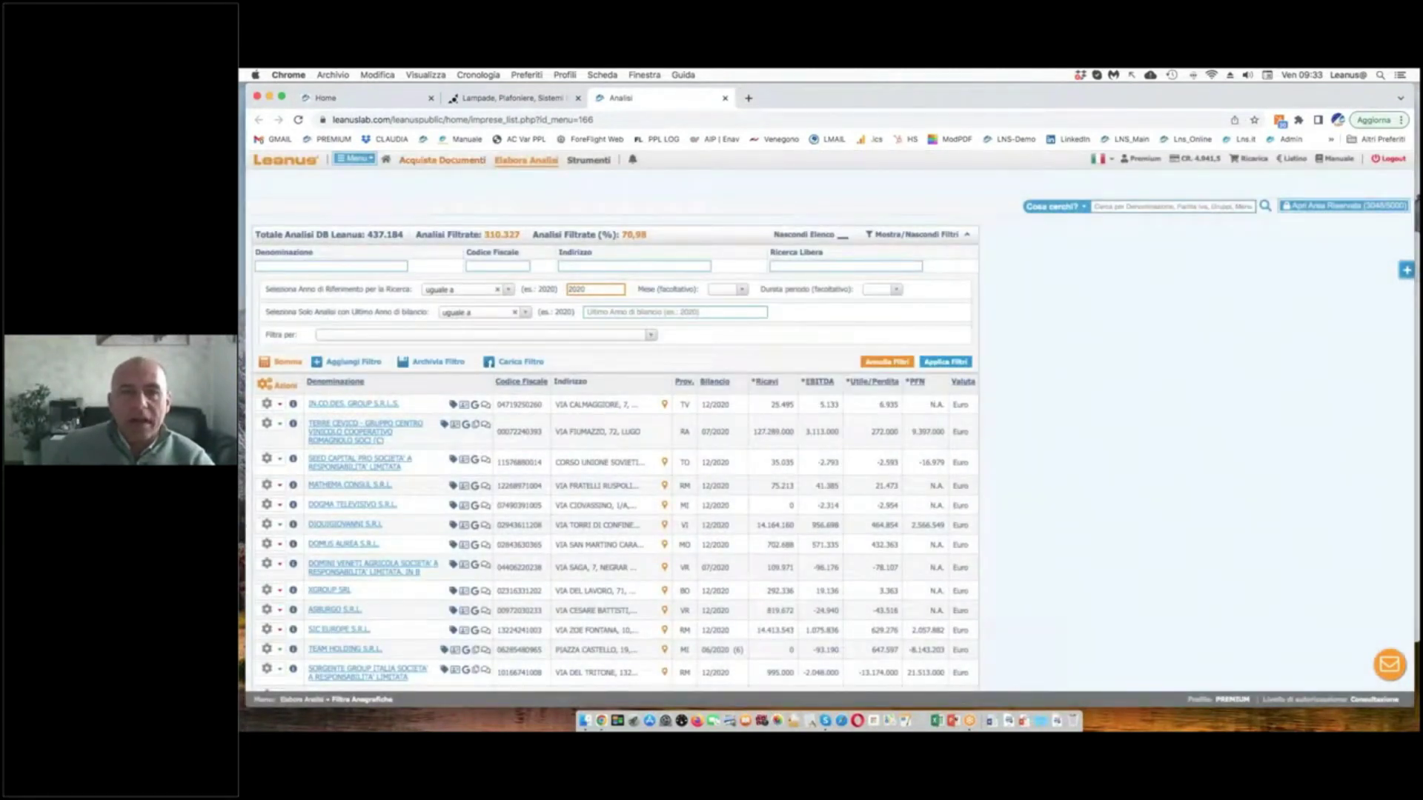
{"action": "left_click", "coordinate": [395, 103]}
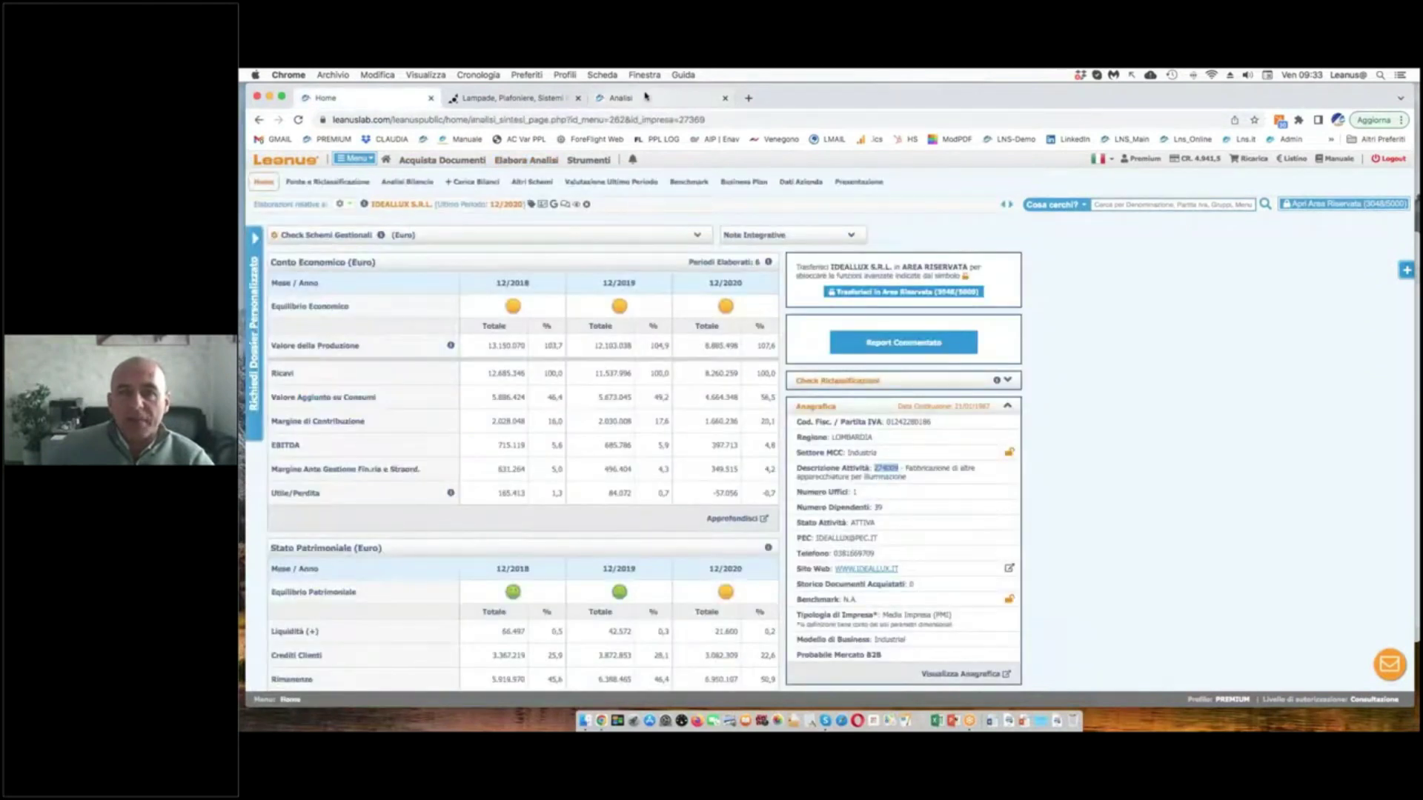
- Restrict the 2020 search to month 12 and a period duration of 12, and apply the filters
{"action": "left_click", "coordinate": [647, 101]}
{"action": "left_click", "coordinate": [726, 289]}
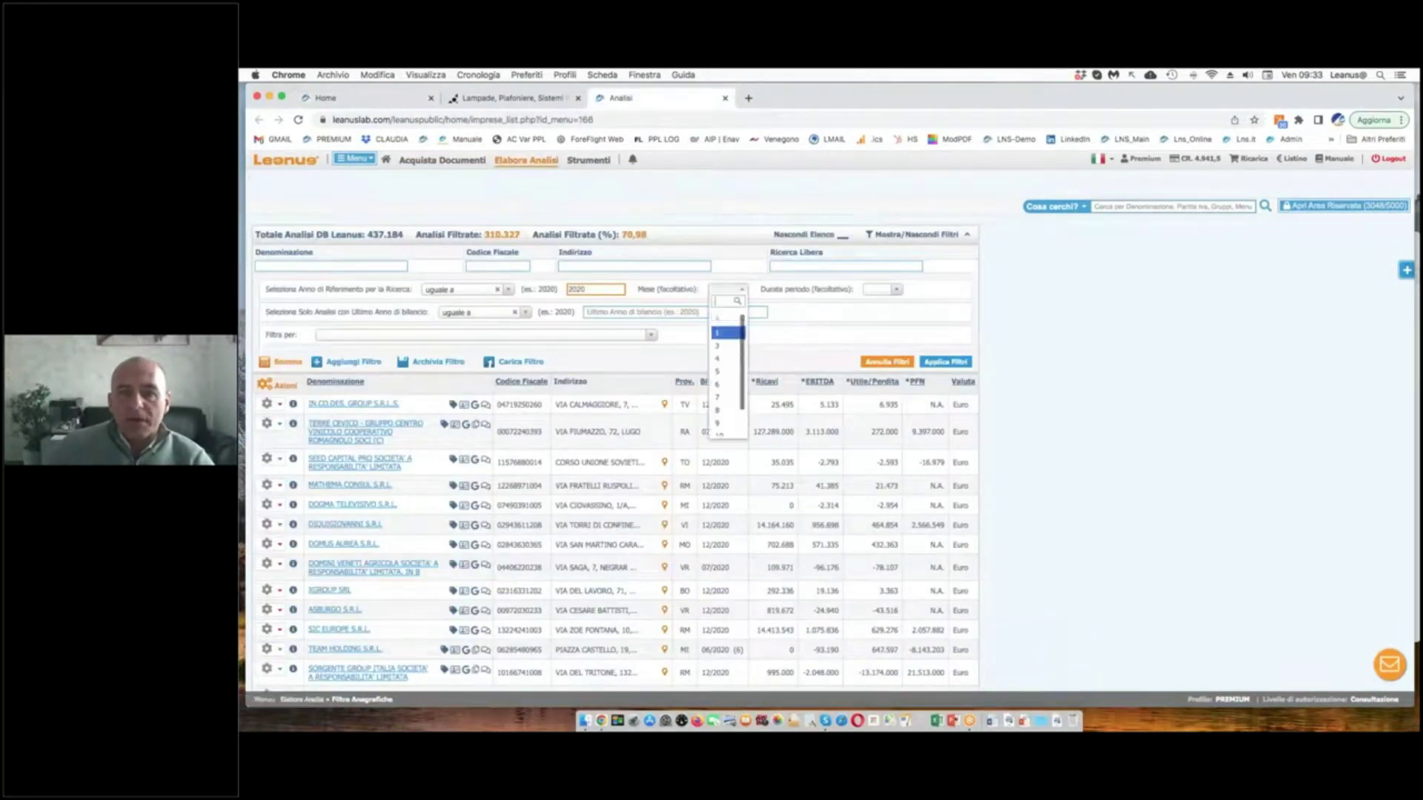
{"action": "left_click", "coordinate": [719, 432]}
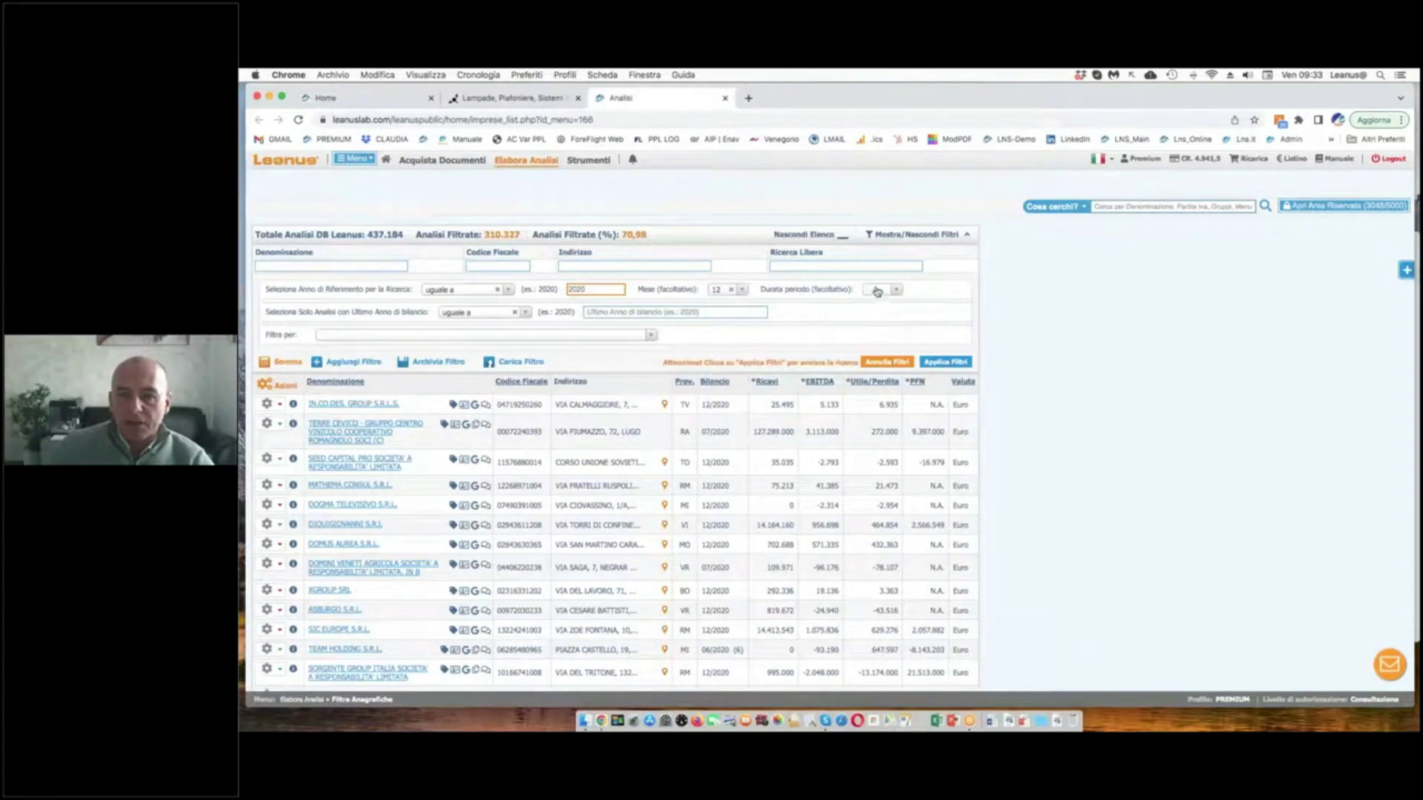
{"action": "left_click", "coordinate": [878, 289]}
{"action": "scroll", "coordinate": [883, 341], "scroll_direction": "down", "scroll_amount": 2}
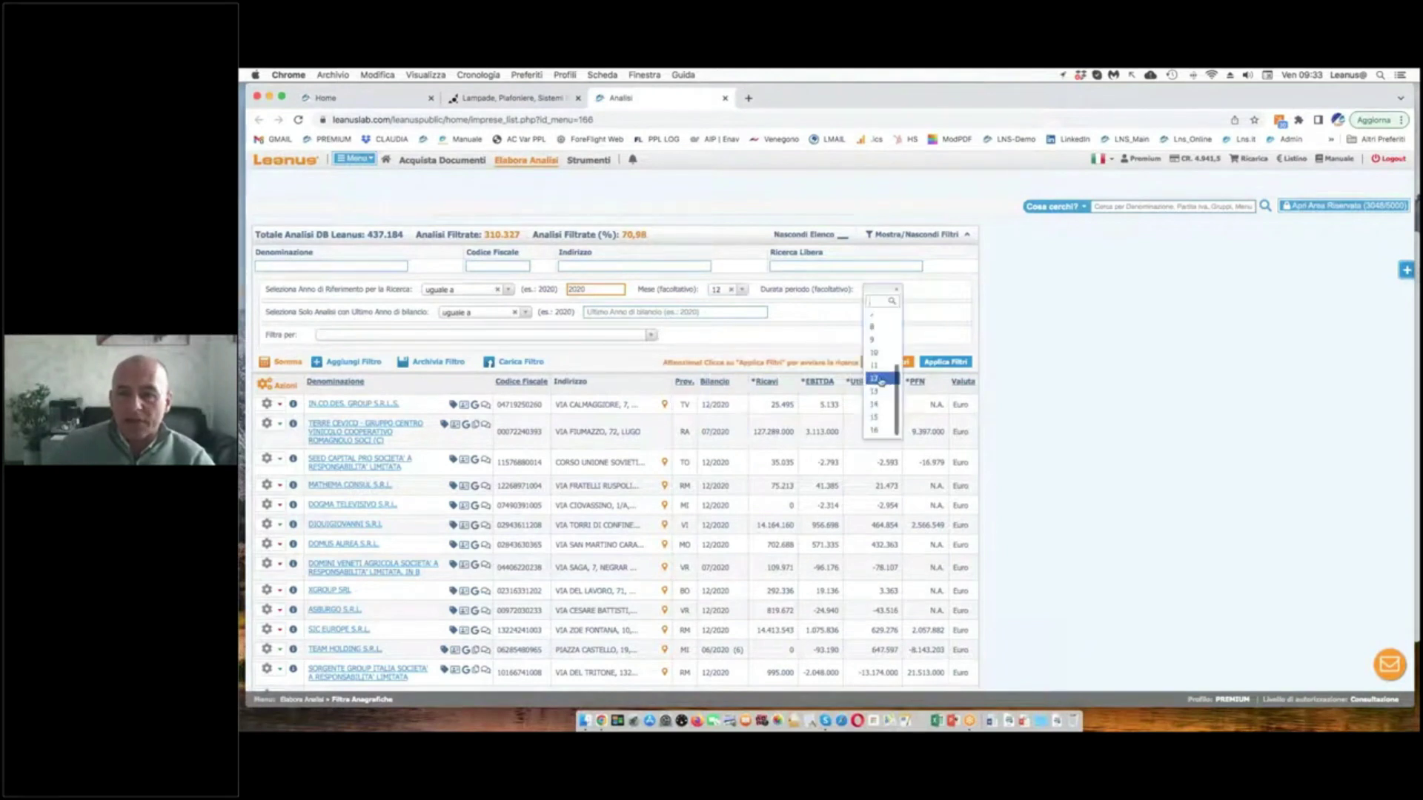
{"action": "left_click", "coordinate": [881, 379]}
{"action": "left_click", "coordinate": [946, 362]}
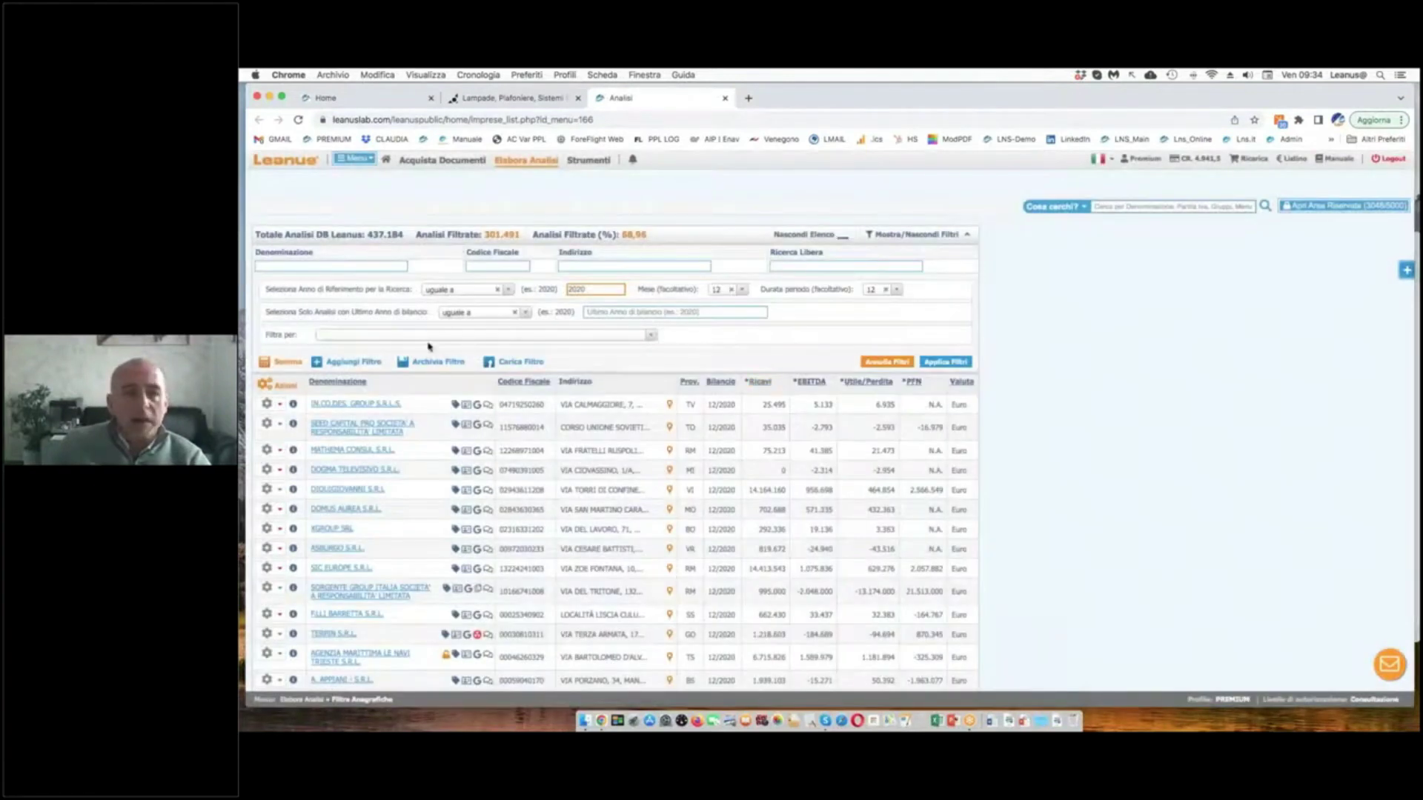
- Filter the 12/2020 analyses by Codice Ateco equal to 274009 - Fabbricazione di altre apparecchiature per illuminazione, and apply the filter
{"action": "left_click", "coordinate": [363, 336]}
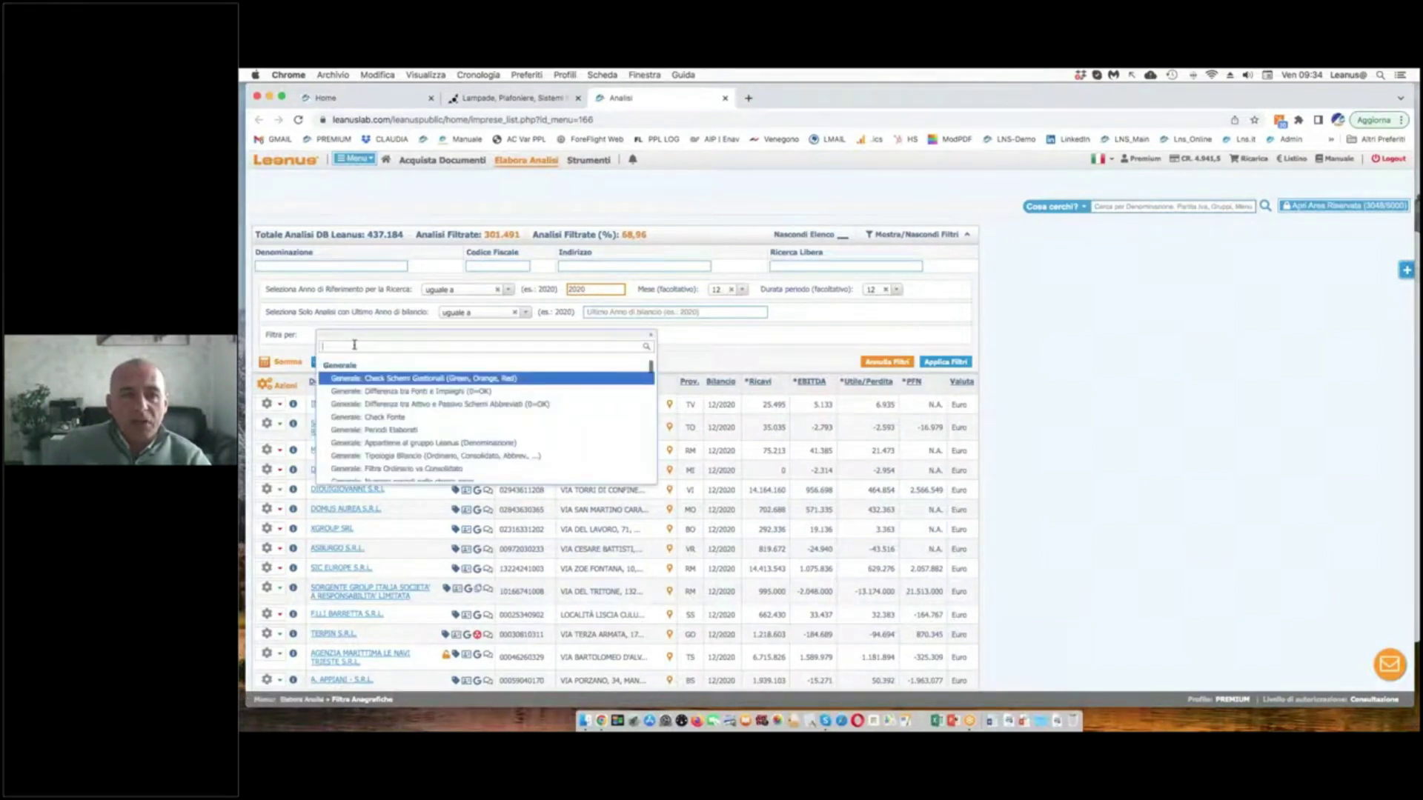
{"action": "type", "text": "ateco"}
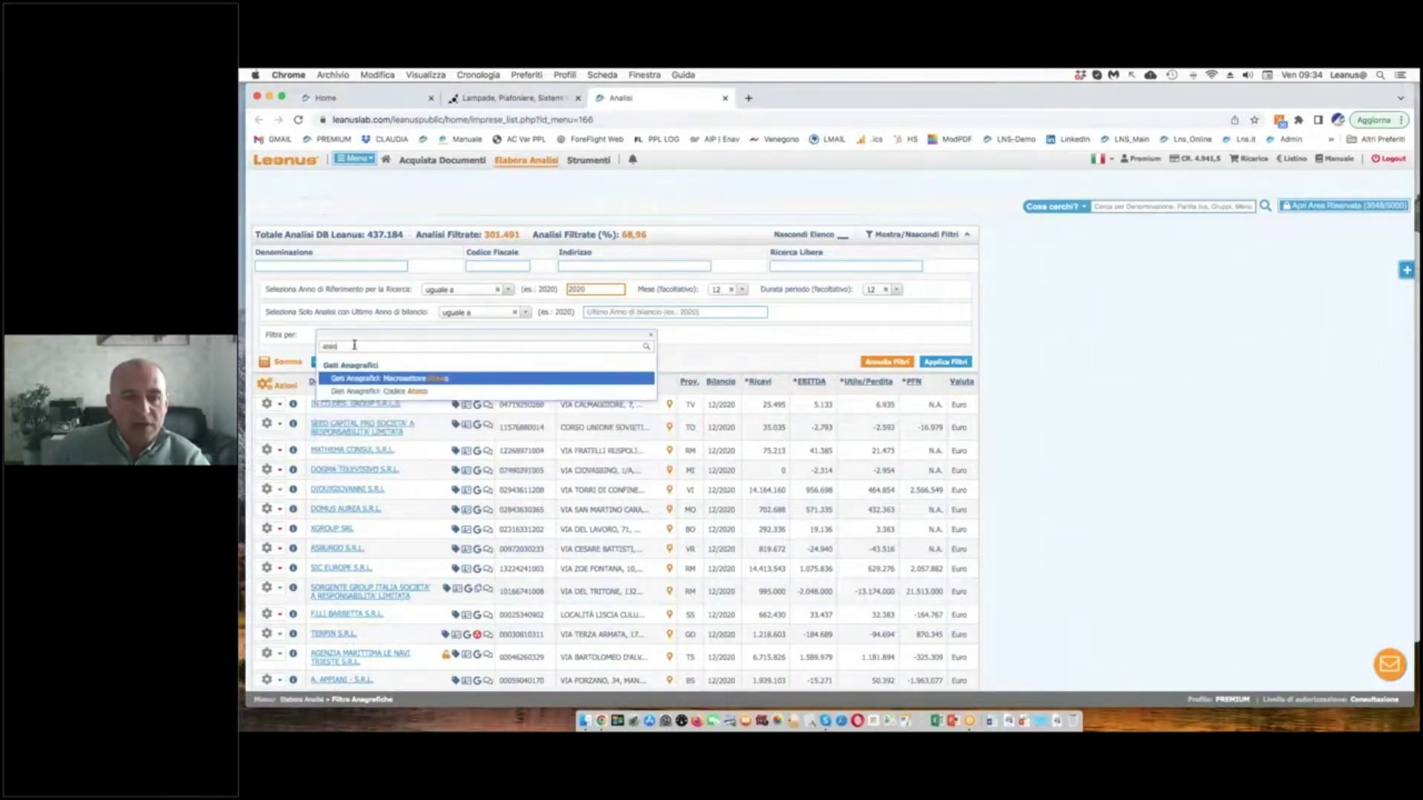
{"action": "key", "text": "Down"}
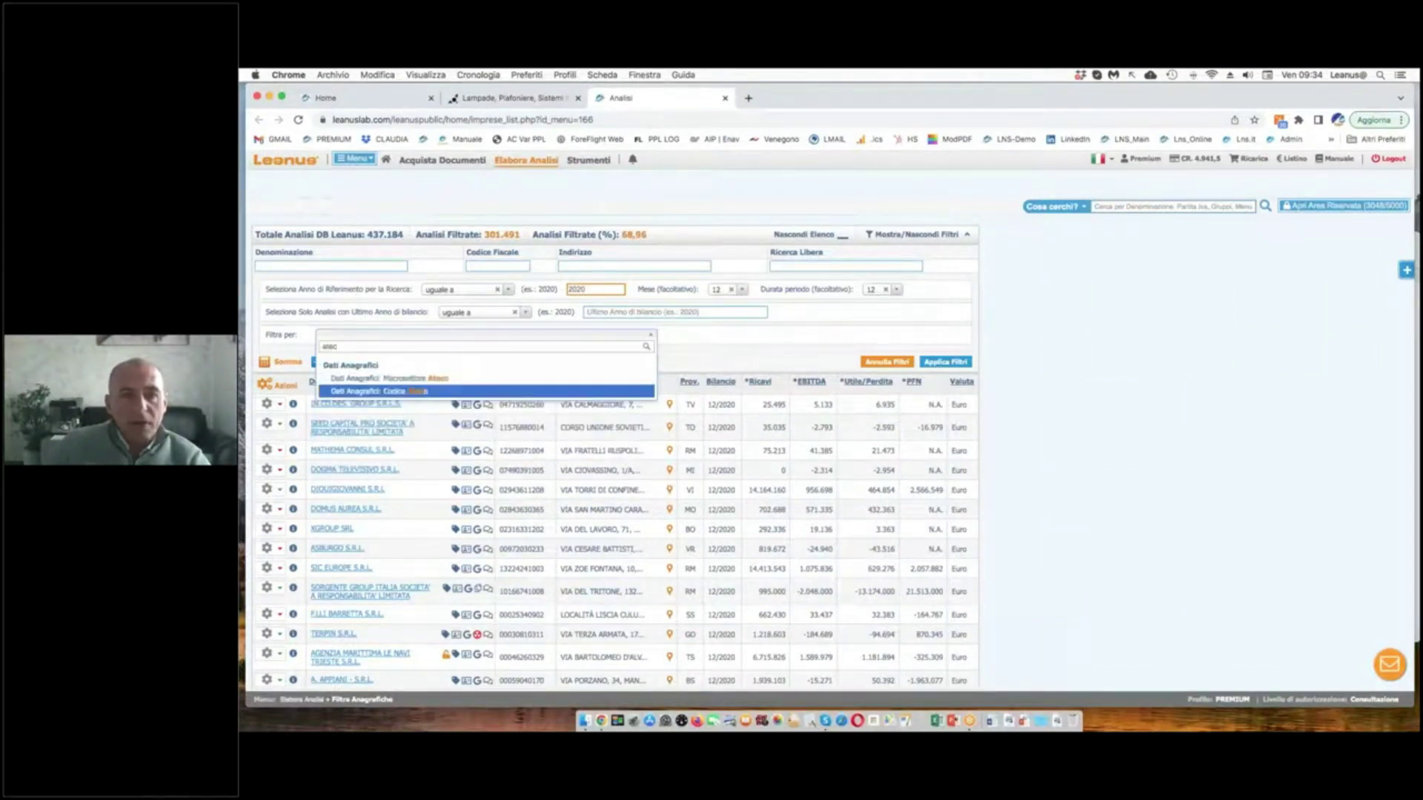
{"action": "left_click", "coordinate": [407, 393]}
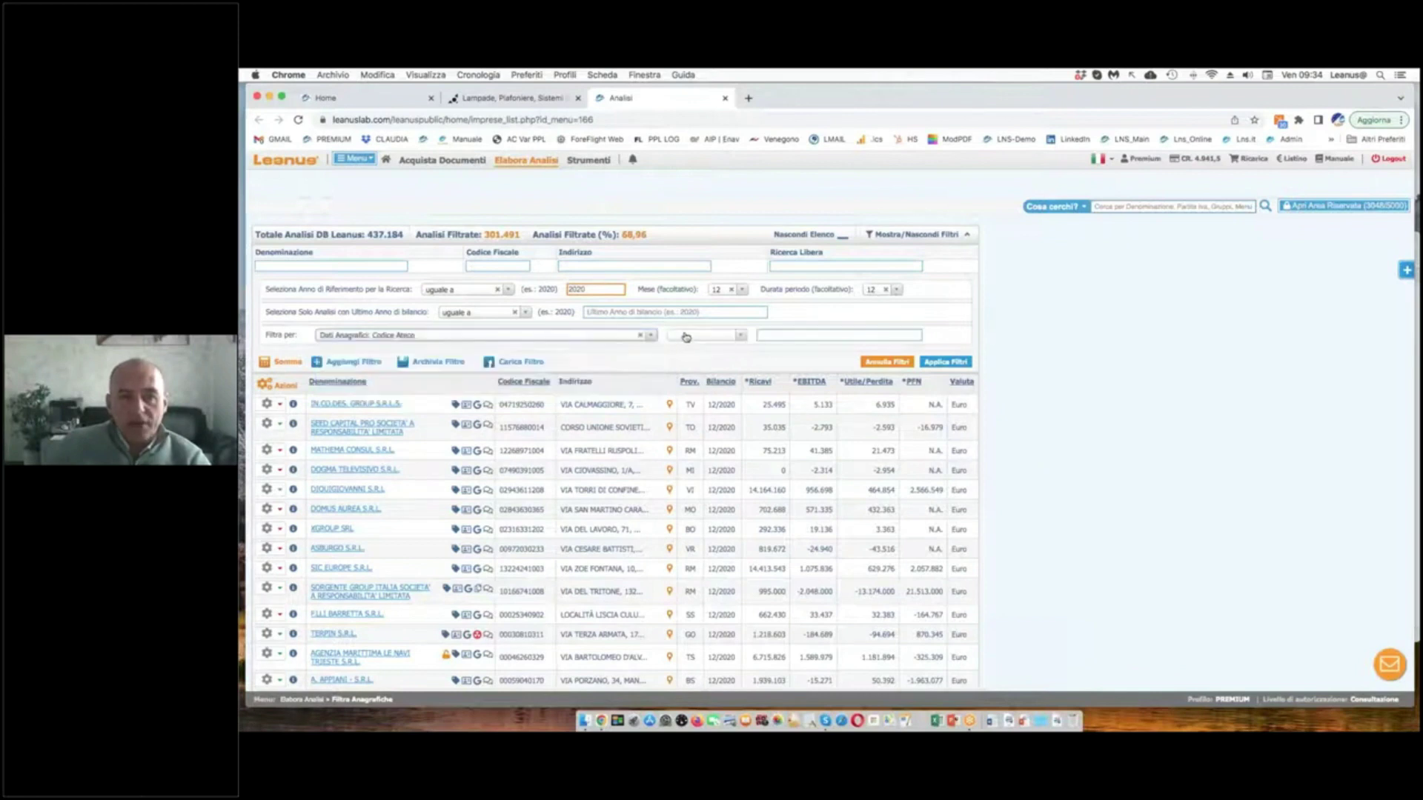
{"action": "left_click", "coordinate": [700, 335]}
{"action": "left_click", "coordinate": [685, 366]}
{"action": "left_click", "coordinate": [837, 335]}
{"action": "type", "text": "274009"}
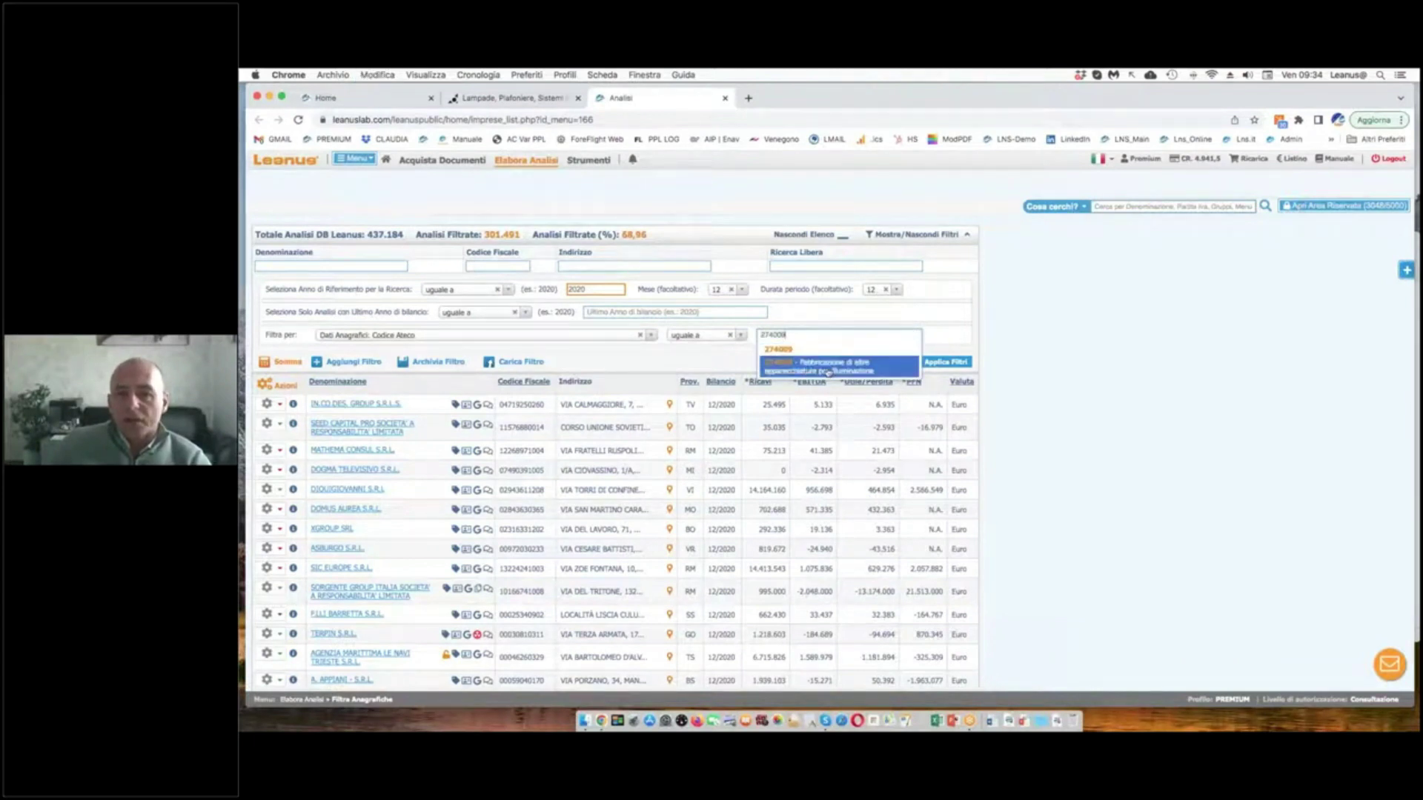
{"action": "left_click", "coordinate": [822, 371]}
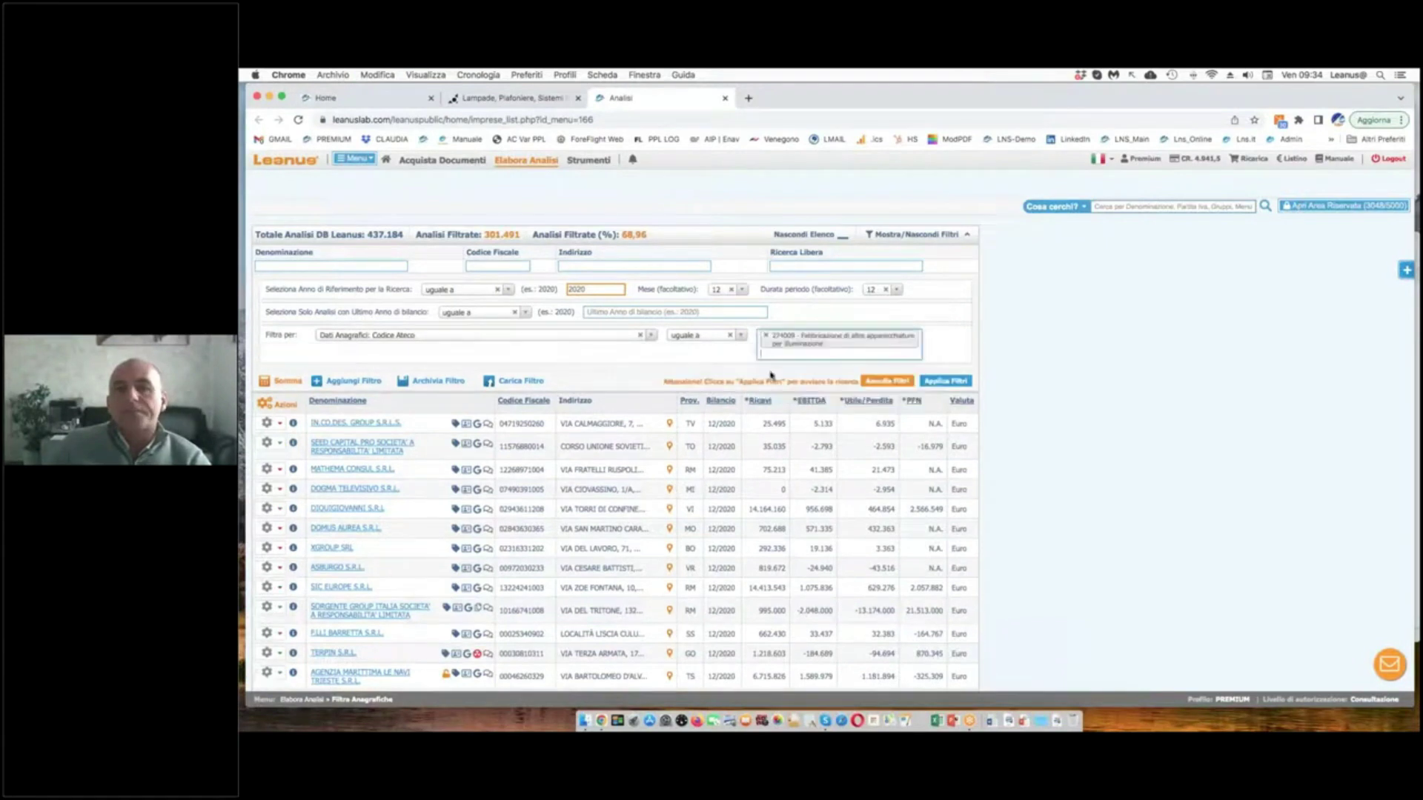
{"action": "left_click", "coordinate": [927, 383]}
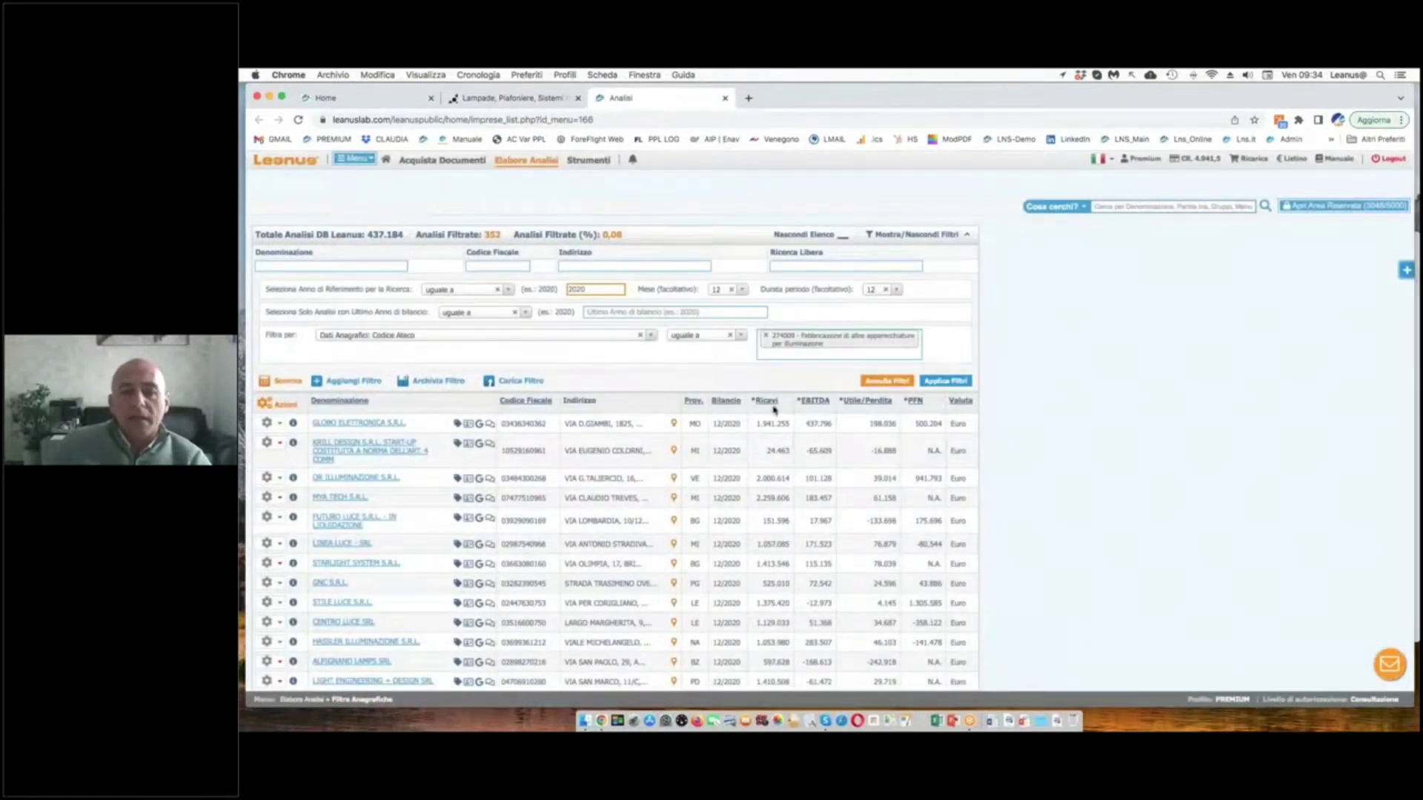
- Sort the filtered lighting companies by Ricavi in descending order and look through the largest ones
{"action": "left_click", "coordinate": [767, 400]}
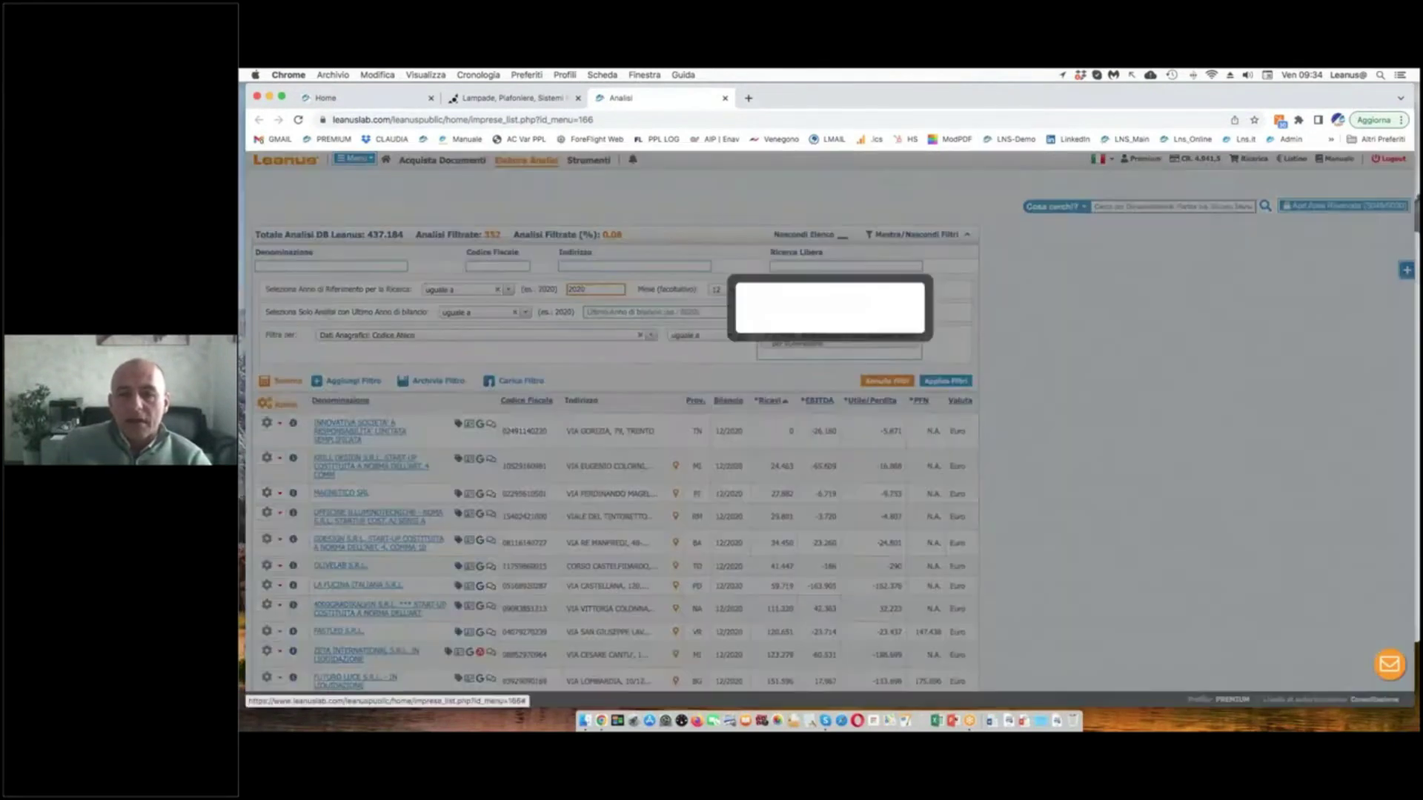
{"action": "left_click", "coordinate": [766, 401]}
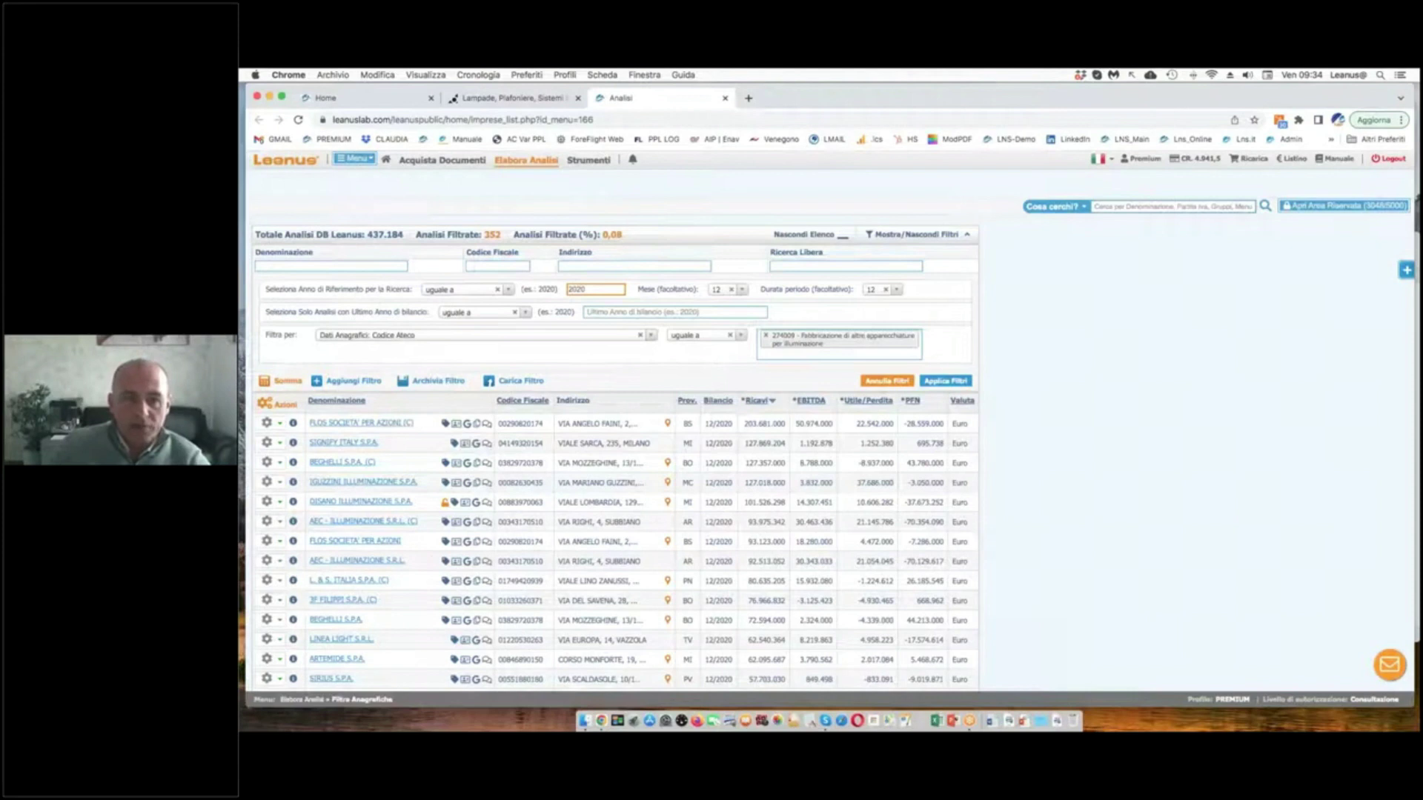
{"action": "left_click", "coordinate": [503, 97]}
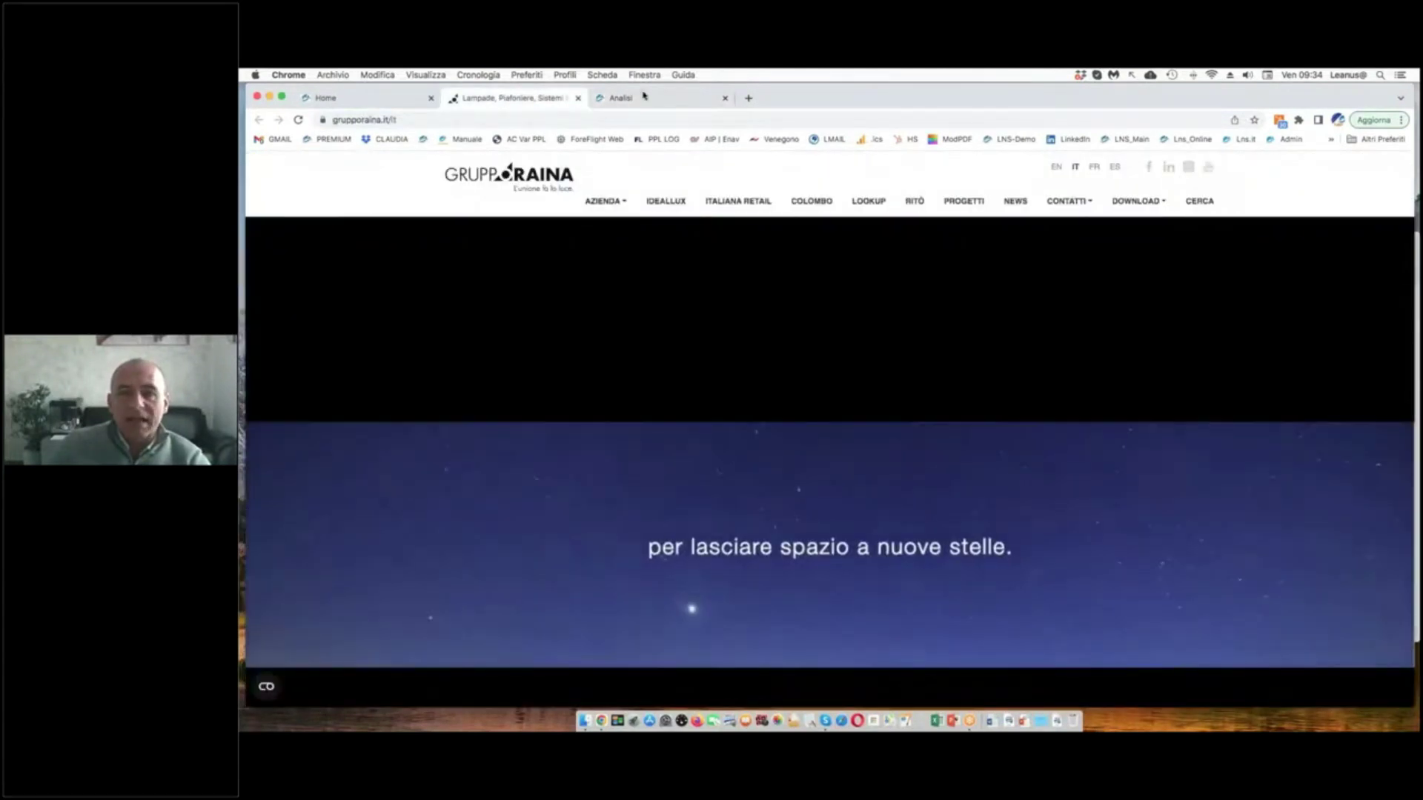
{"action": "left_click", "coordinate": [356, 98]}
{"action": "left_click", "coordinate": [624, 98]}
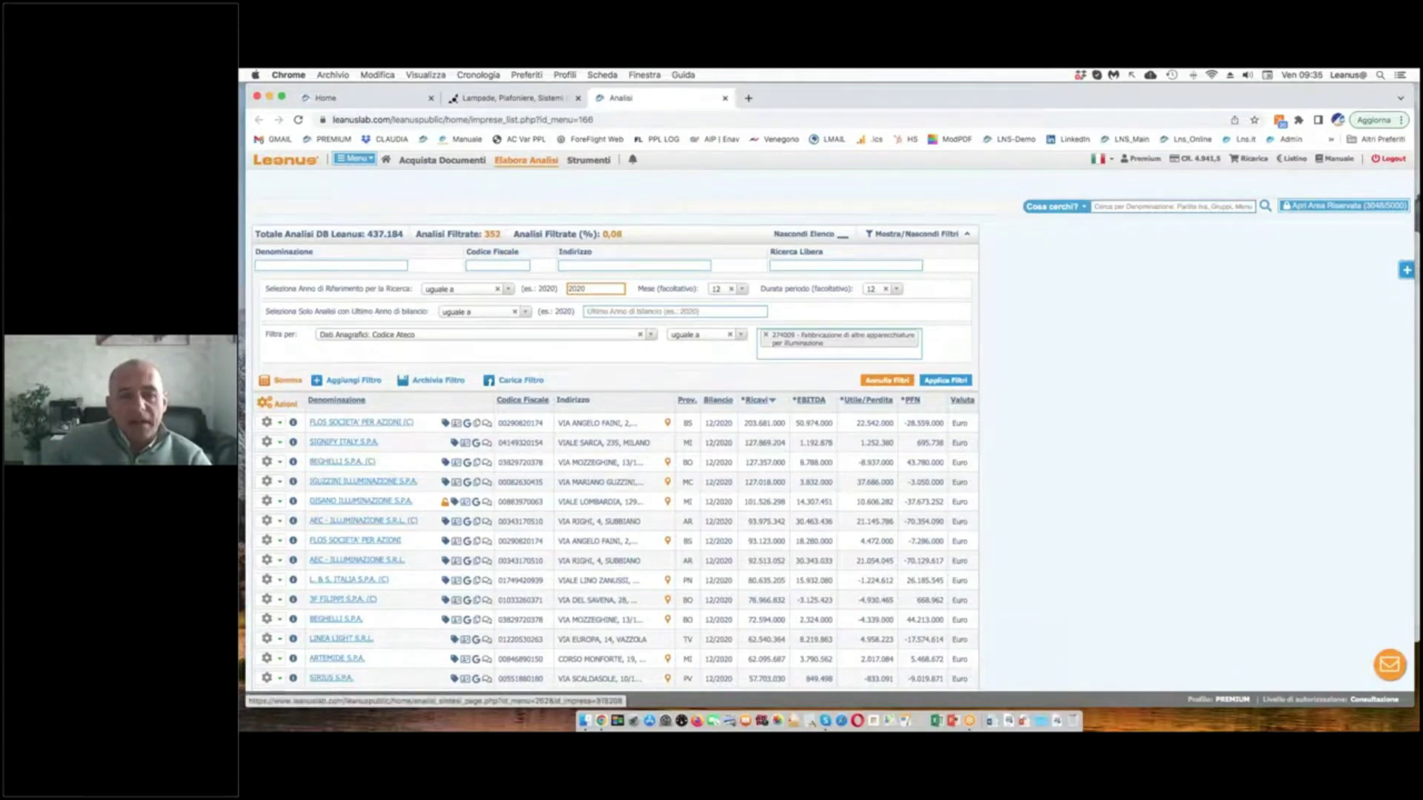
{"action": "scroll", "coordinate": [615, 530], "scroll_direction": "down", "scroll_amount": 2}
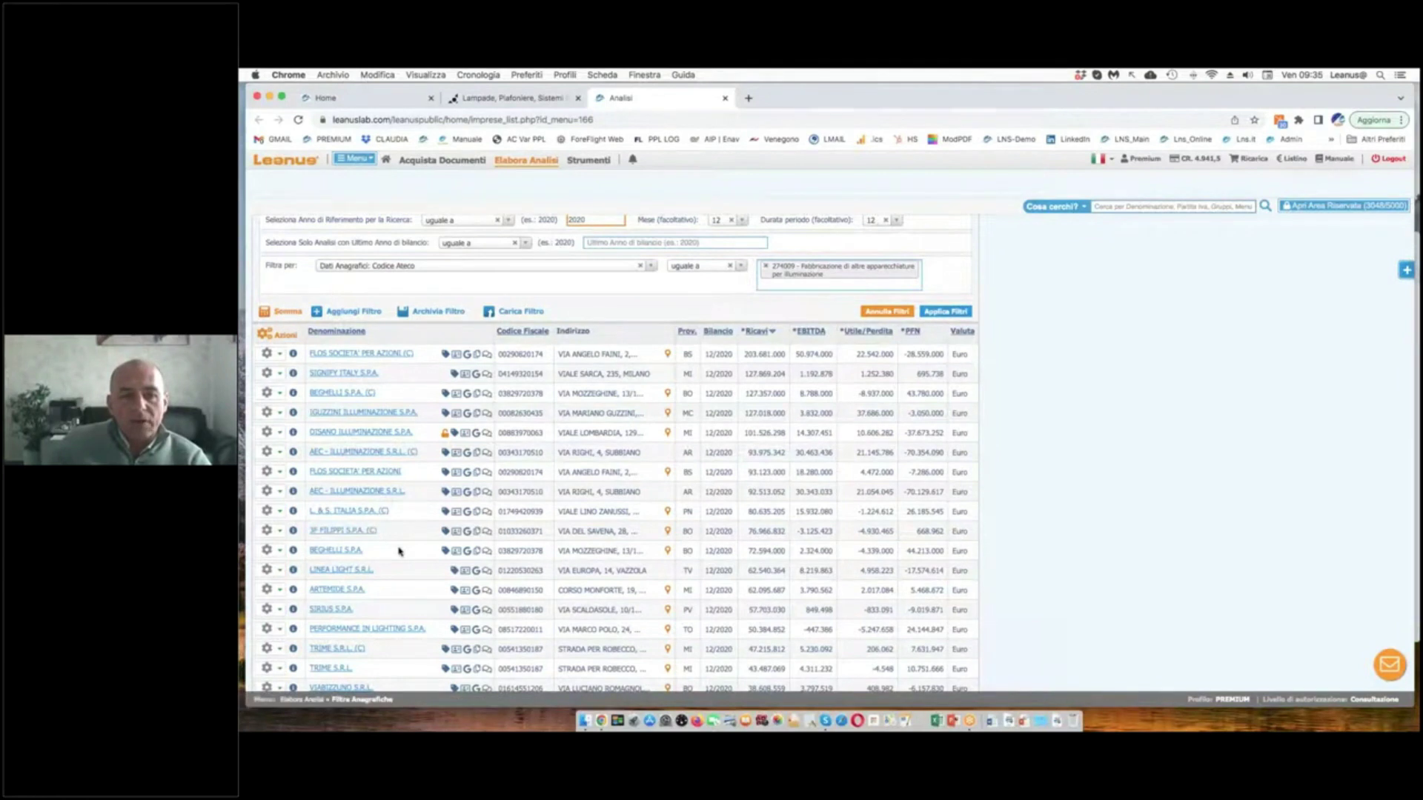
{"action": "scroll", "coordinate": [399, 551], "scroll_direction": "up", "scroll_amount": 2}
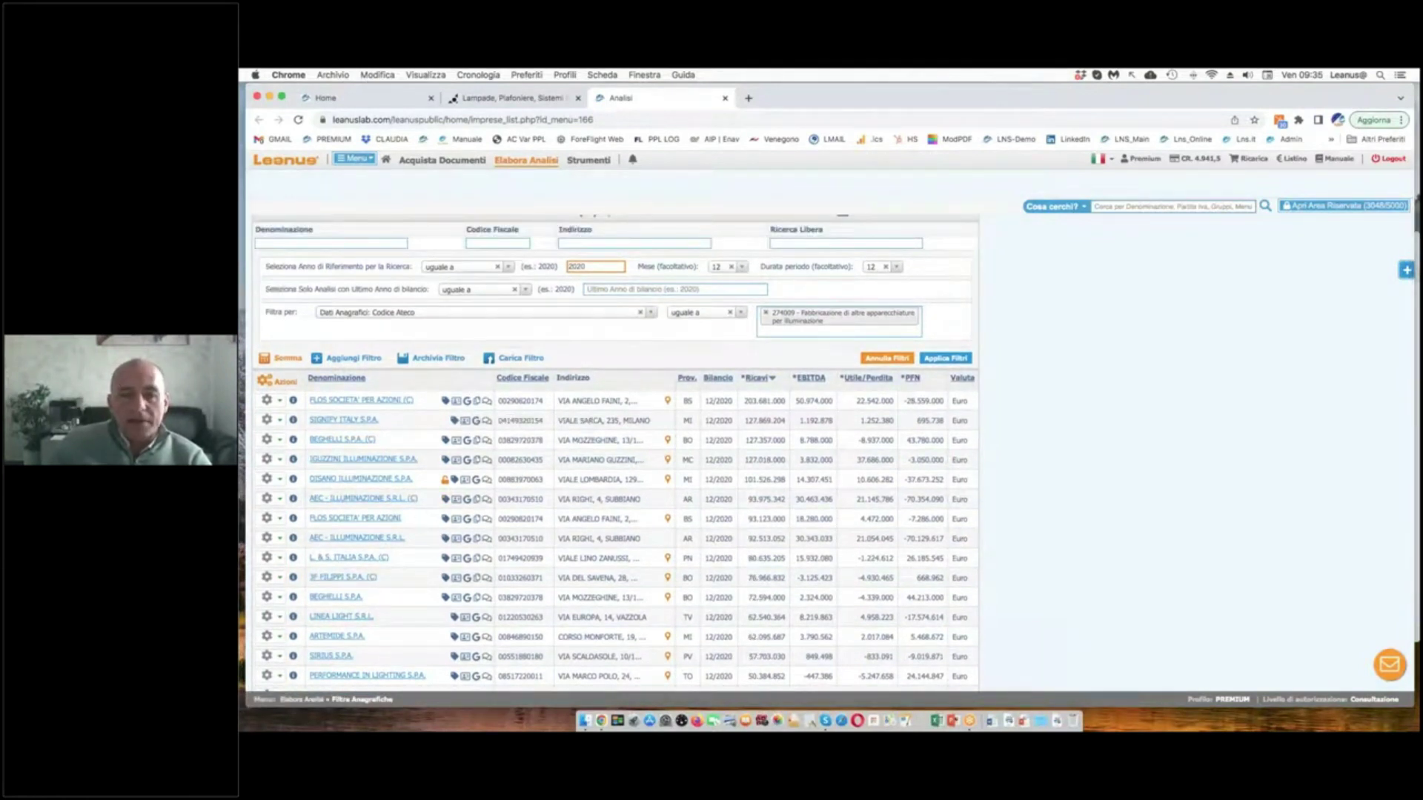
{"action": "scroll", "coordinate": [359, 384], "scroll_direction": "up", "scroll_amount": 1}
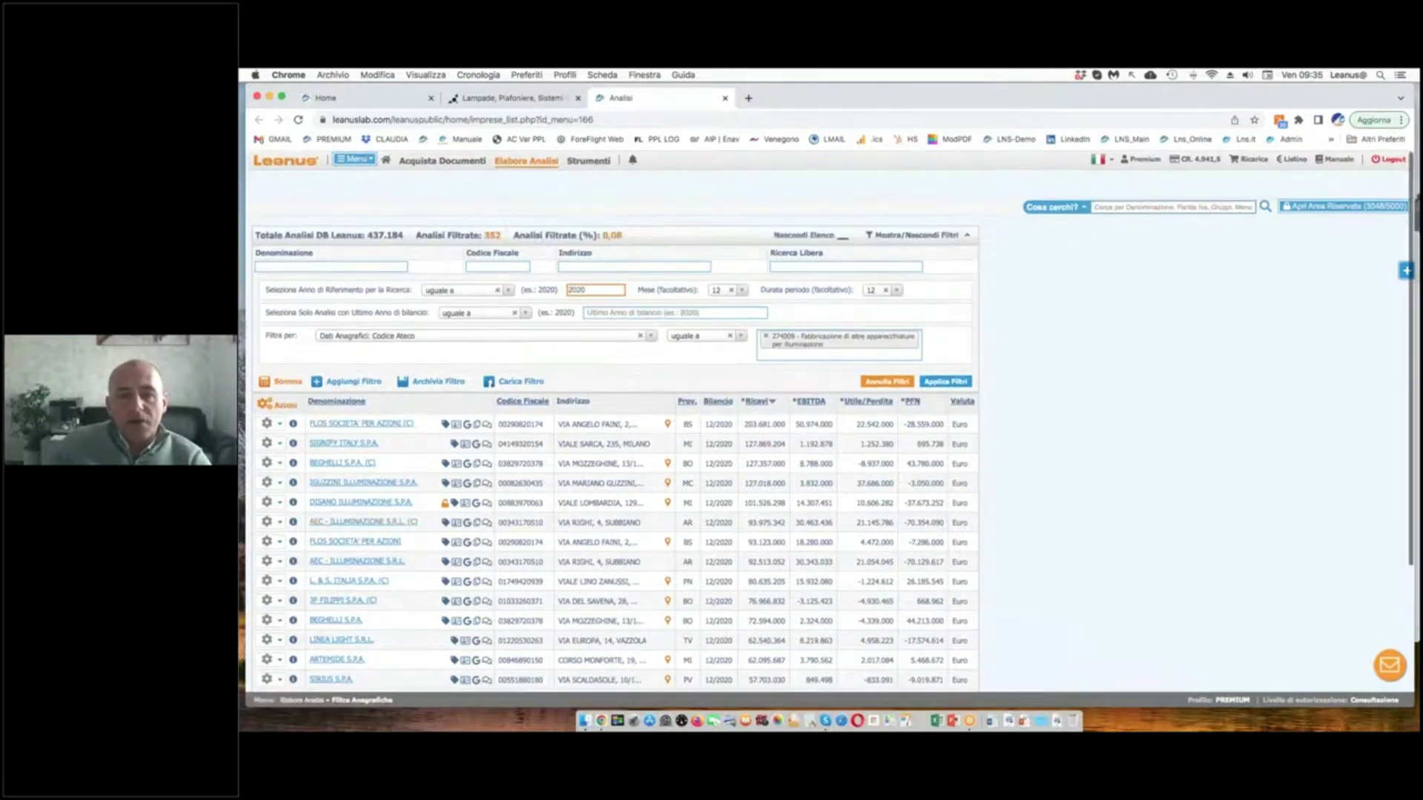
- Add the filter Filtro Ordinario vs Consolidato set to "Se presente sia Ordinario sia Consolidato: Ordinario"
{"action": "left_click", "coordinate": [353, 381]}
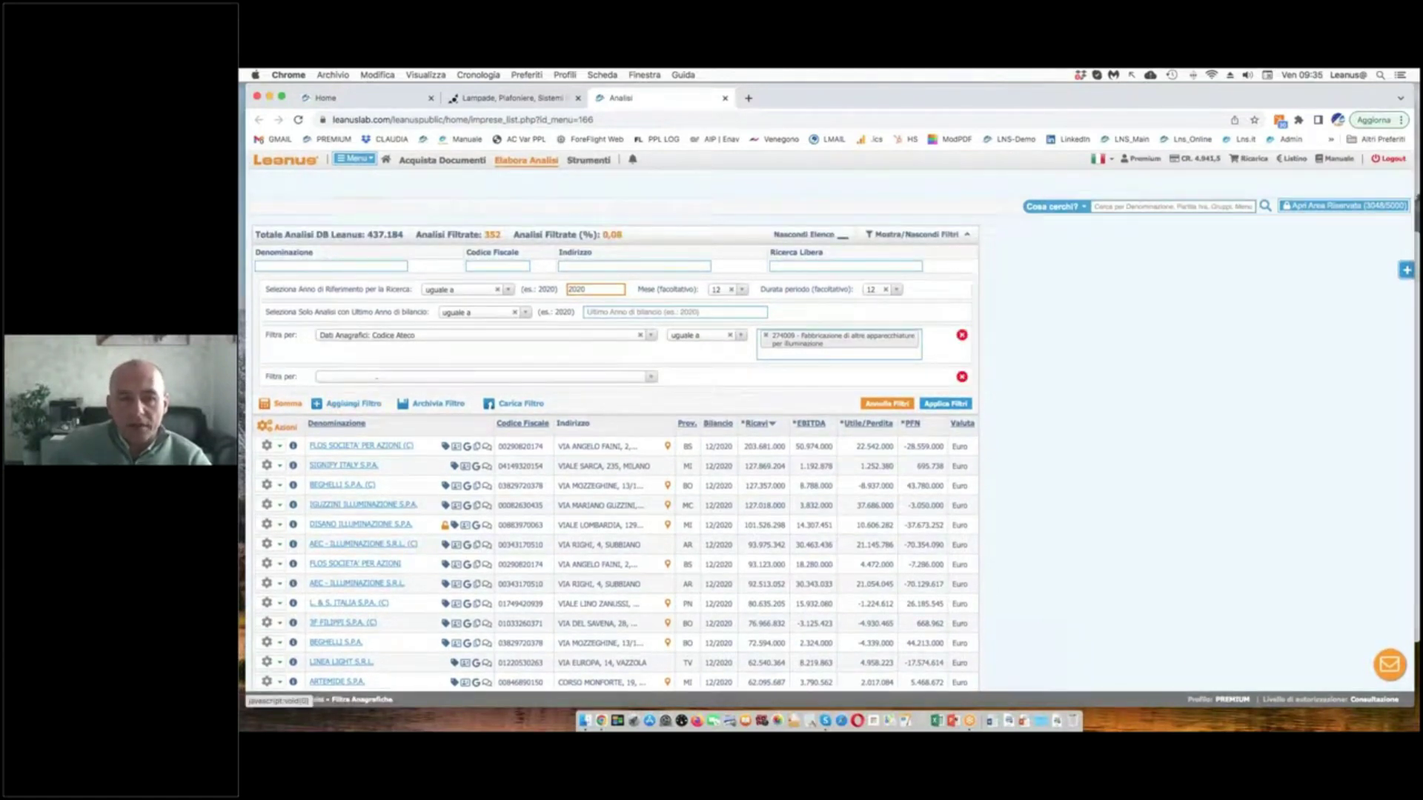
{"action": "left_click", "coordinate": [377, 377]}
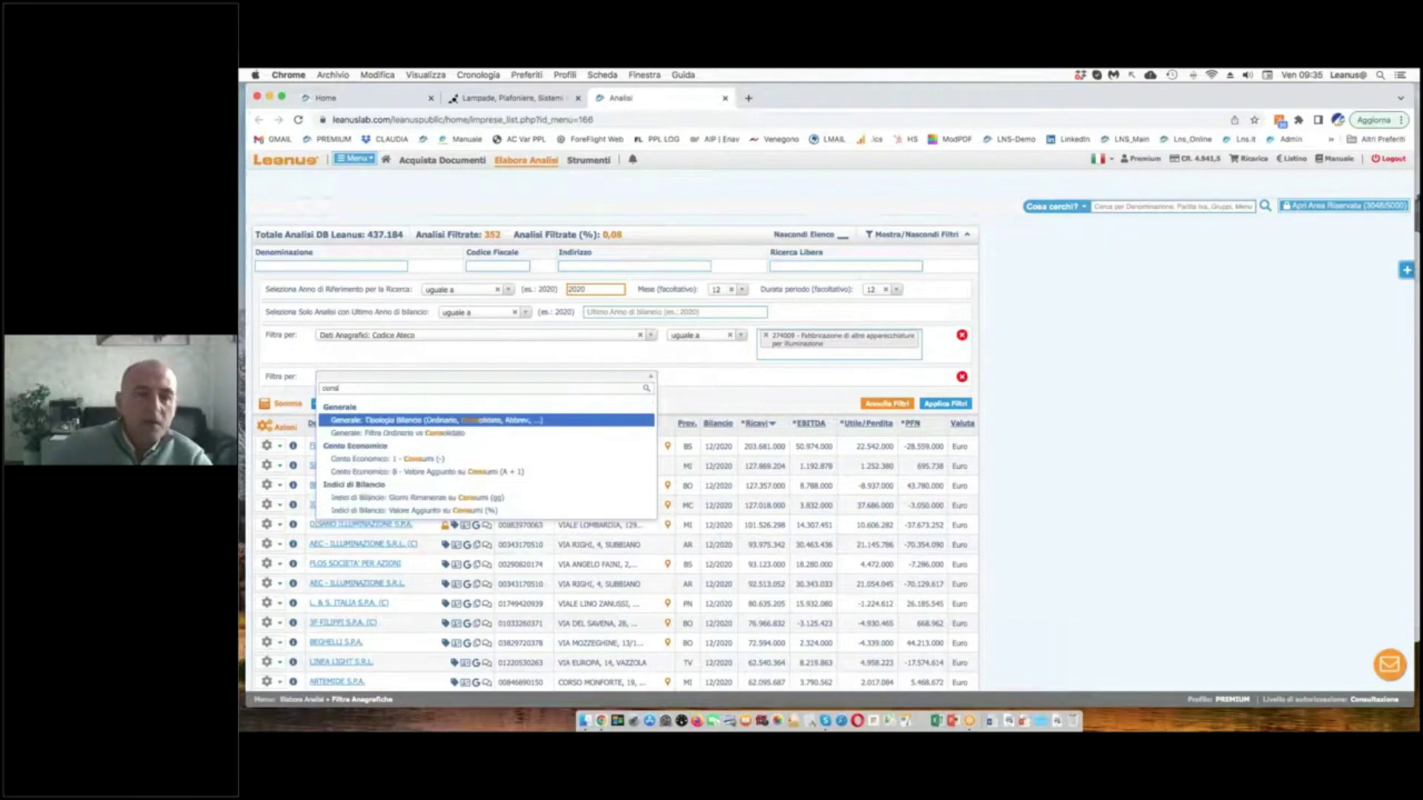
{"action": "left_click", "coordinate": [407, 439]}
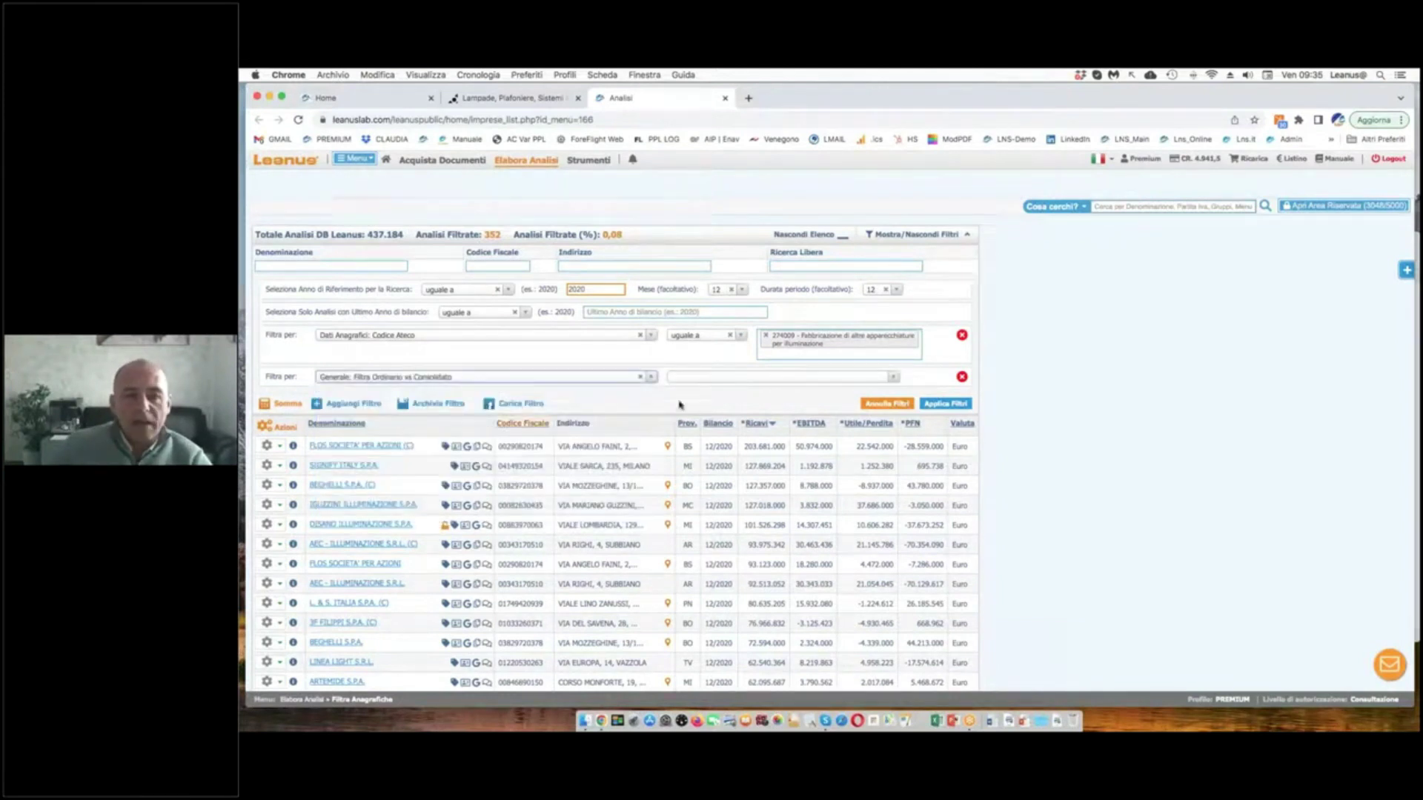
{"action": "left_click", "coordinate": [732, 382]}
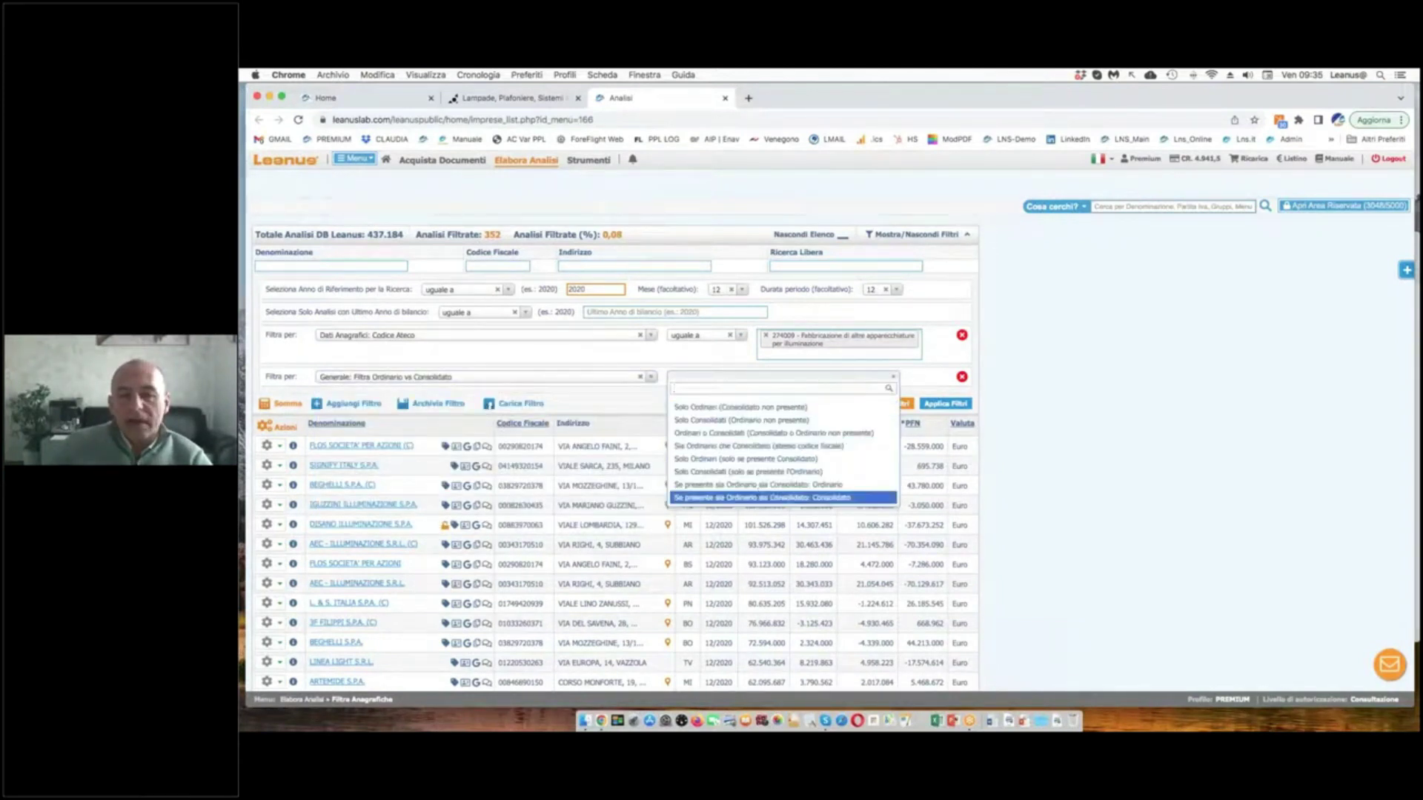
{"action": "left_click", "coordinate": [830, 485]}
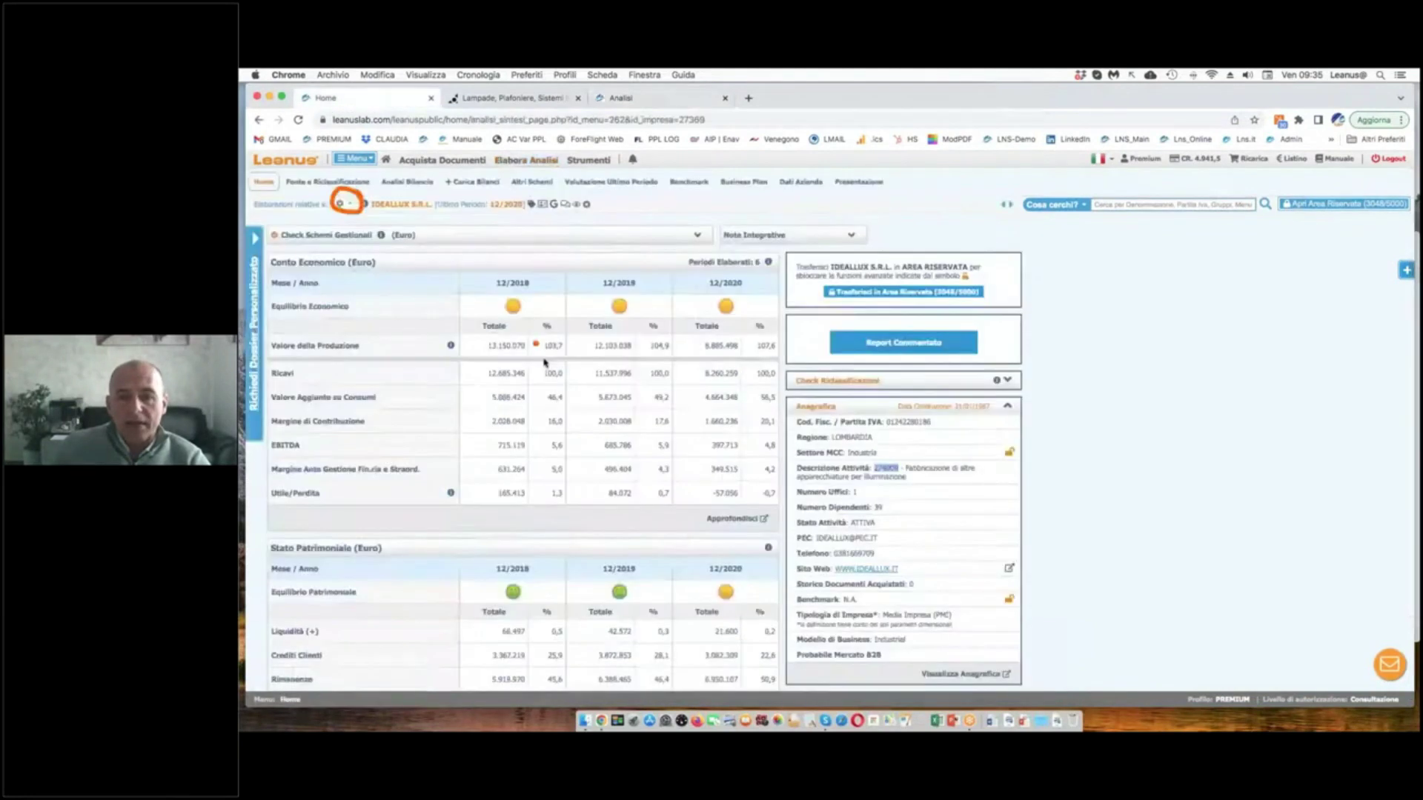
- Review the 12/2020 ratios in the Indici Bilancio section of IDEALLUX S.R.L.'s summary
{"action": "scroll", "coordinate": [581, 366], "scroll_direction": "down", "scroll_amount": 10}
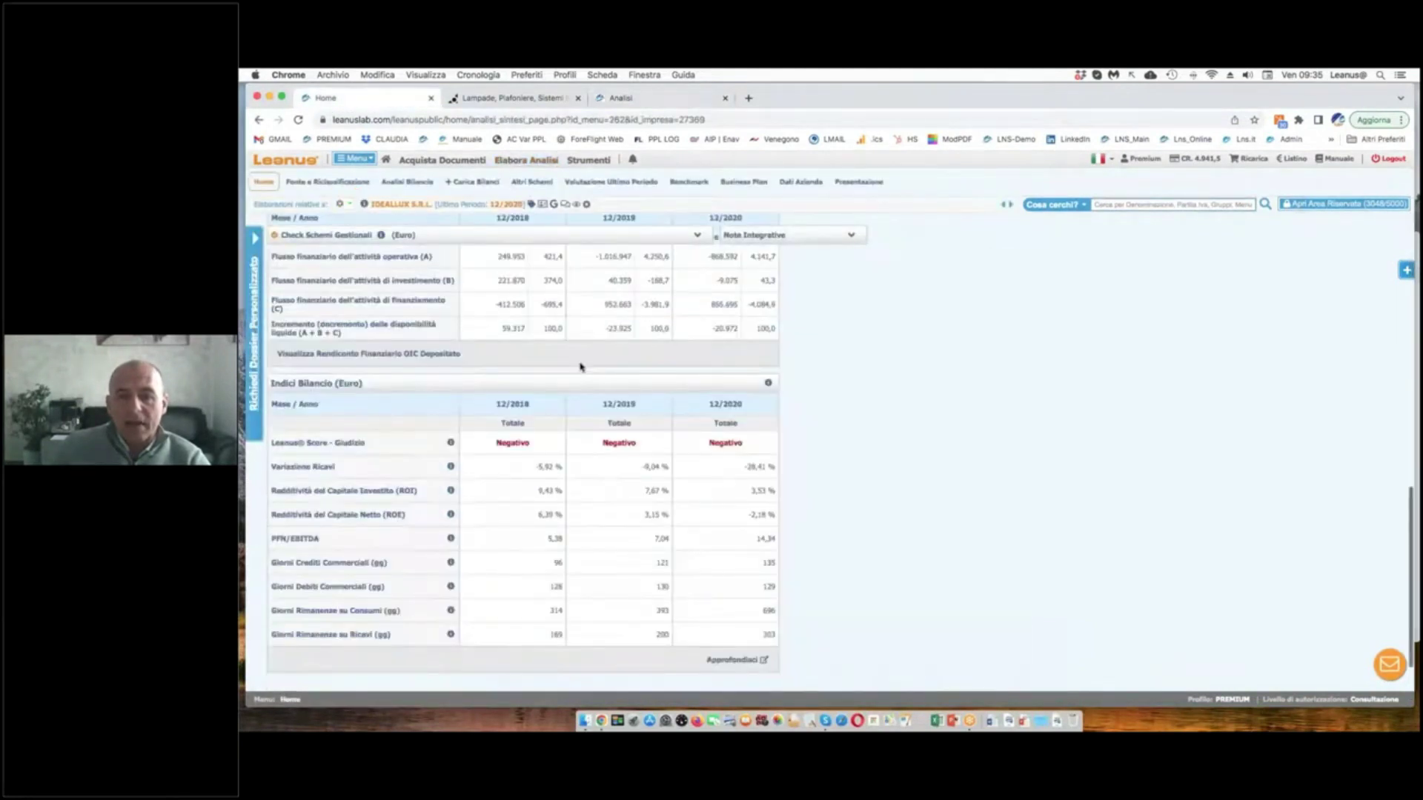
{"action": "scroll", "coordinate": [773, 458], "scroll_direction": "down", "scroll_amount": 1}
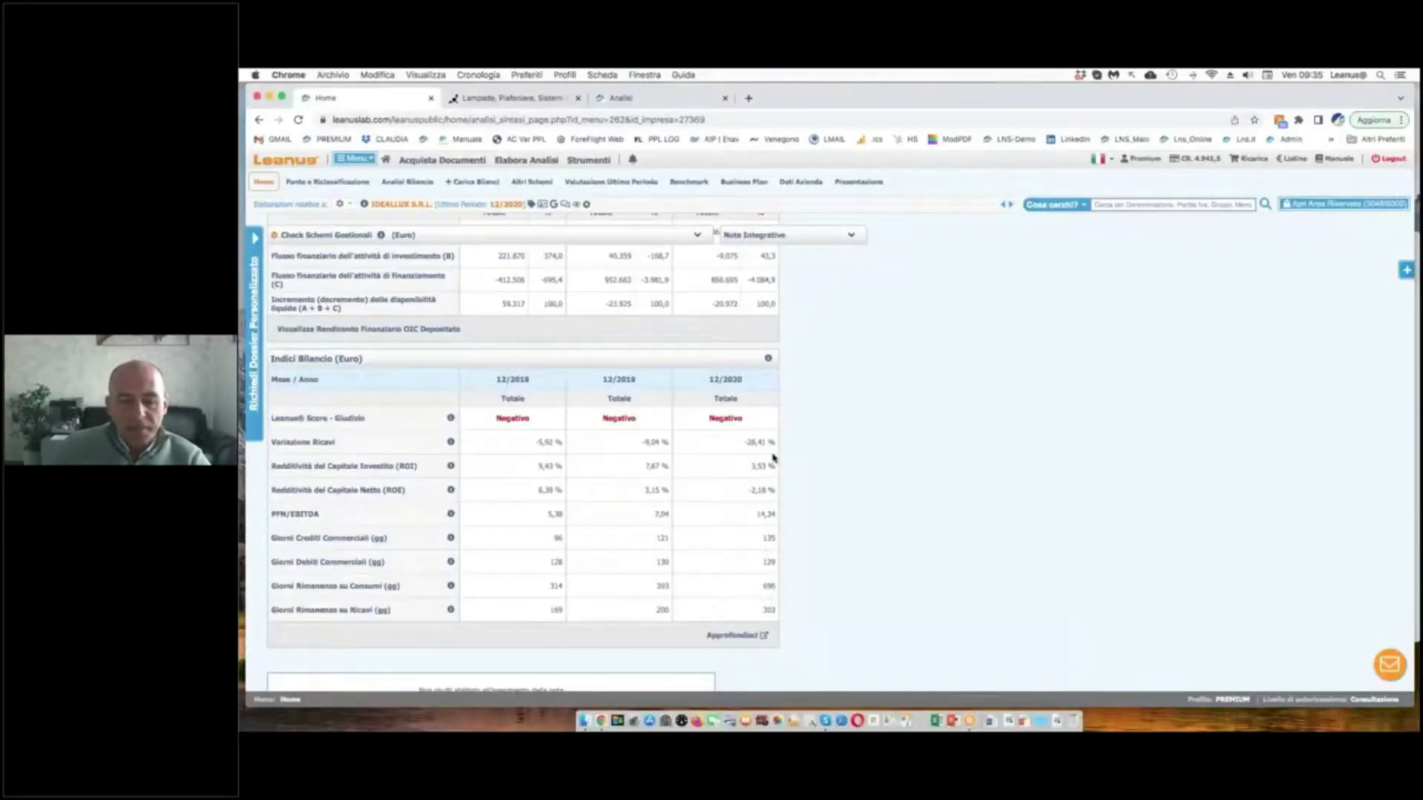
{"action": "left_click_drag", "start_coordinate": [765, 455], "coordinate": [737, 615]}
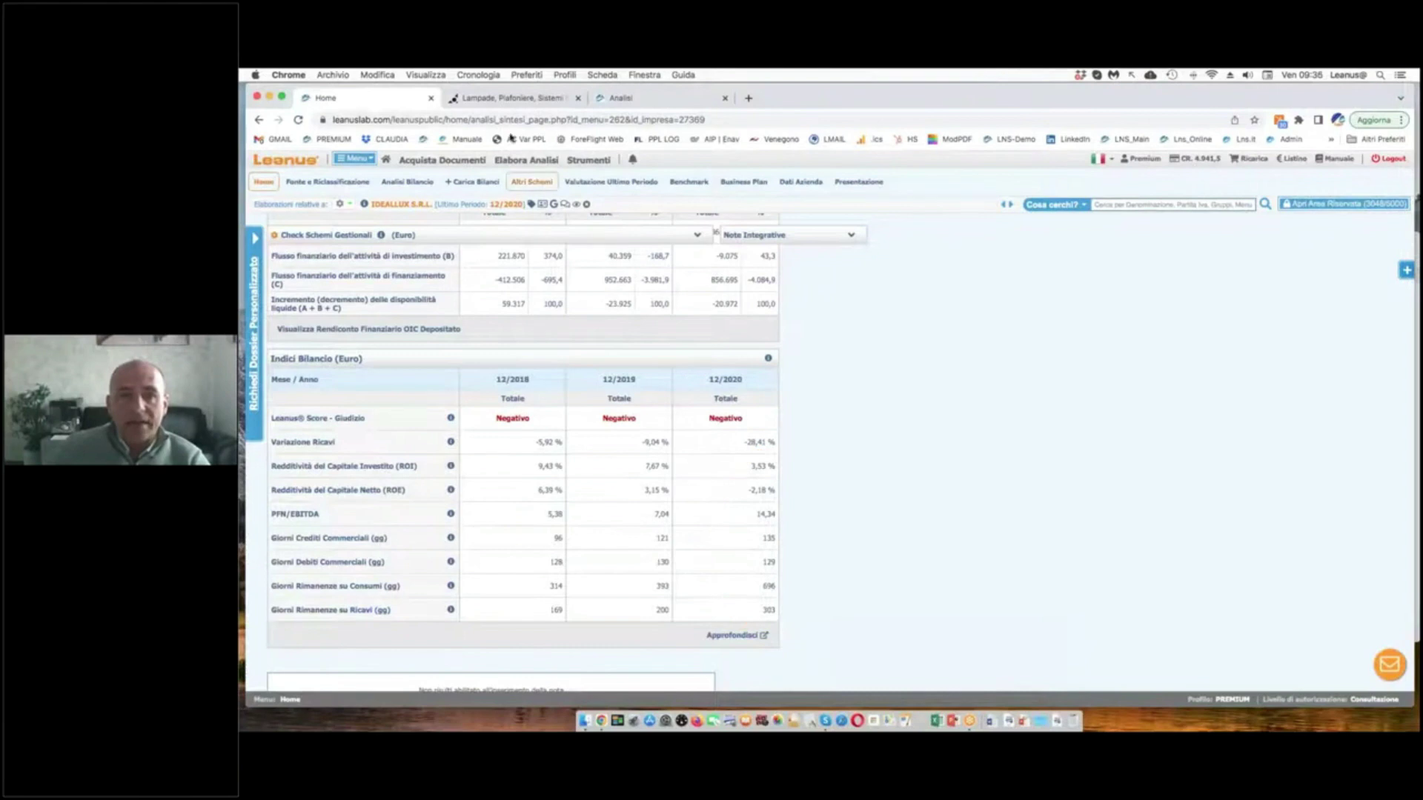
- Return to the filtered company list and add a Check Schemi Gestionali filter set to "diverso da" Red
{"action": "left_click", "coordinate": [612, 99]}
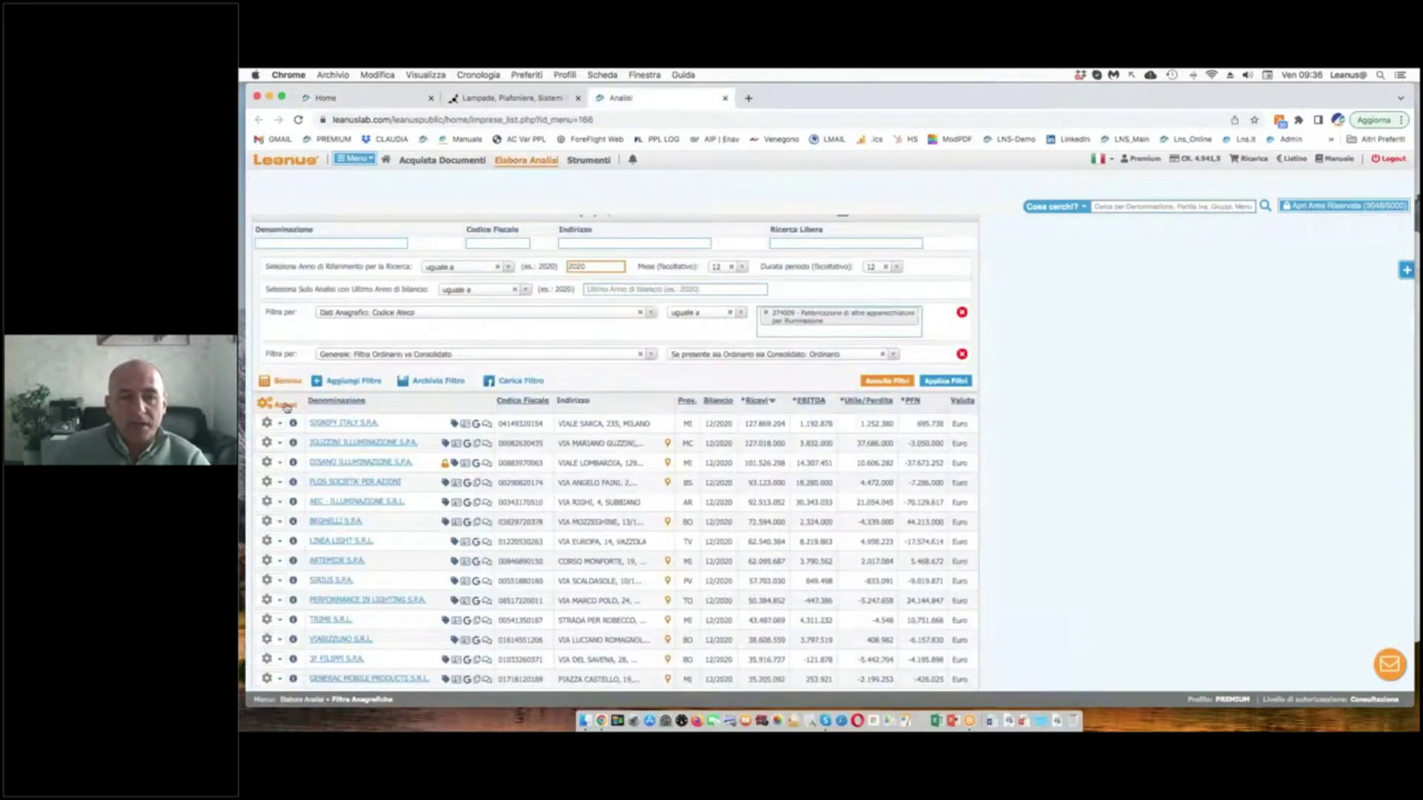
{"action": "left_click", "coordinate": [335, 382]}
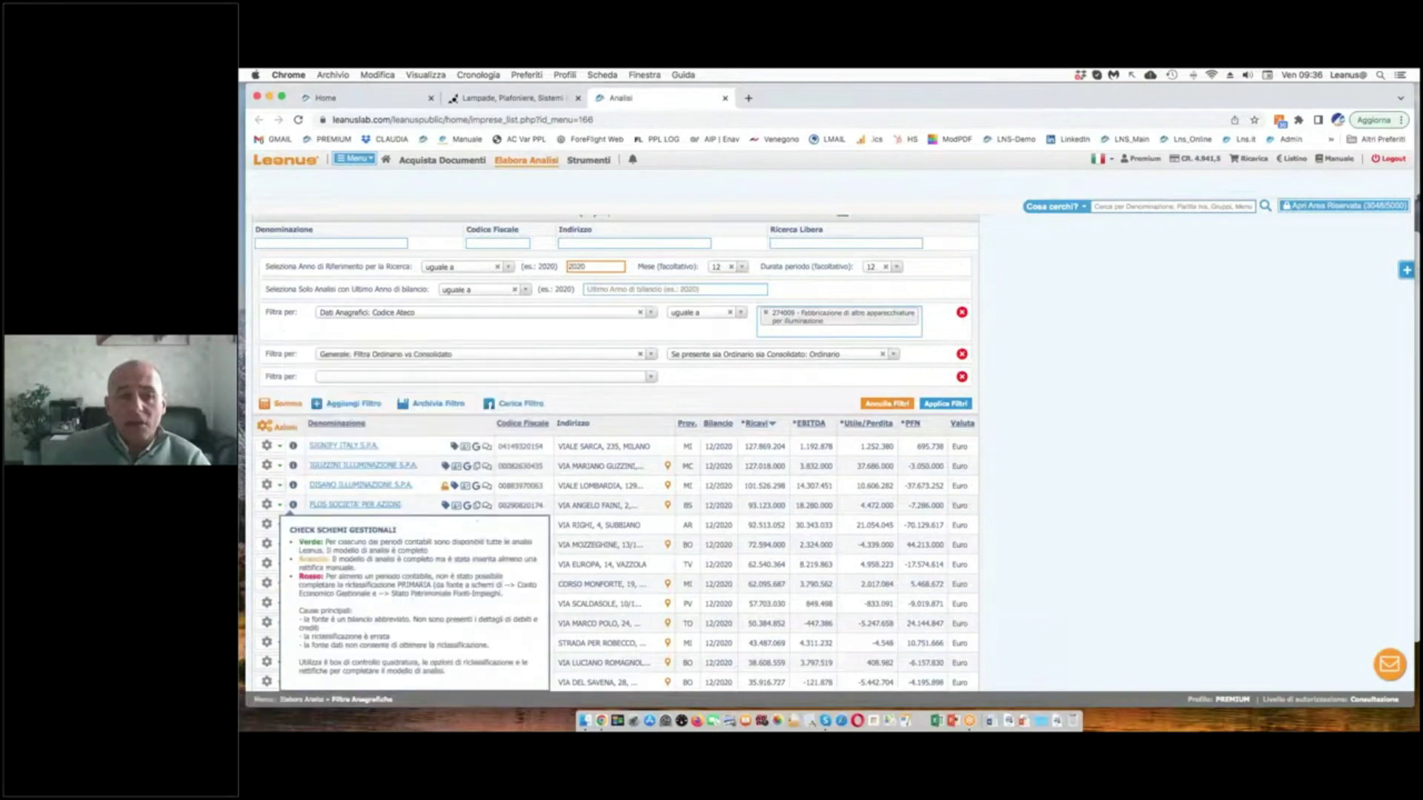
{"action": "left_click", "coordinate": [363, 377]}
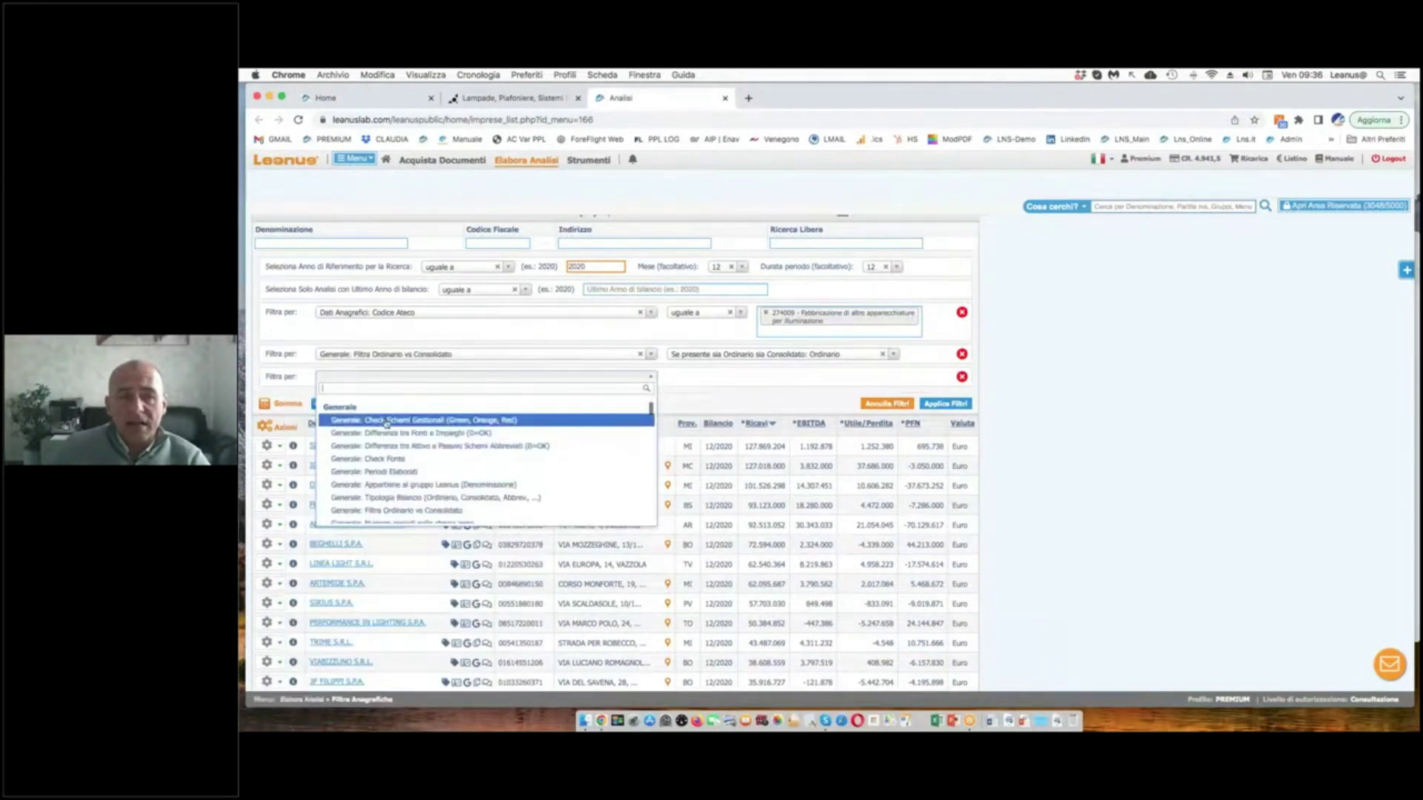
{"action": "left_click", "coordinate": [415, 421]}
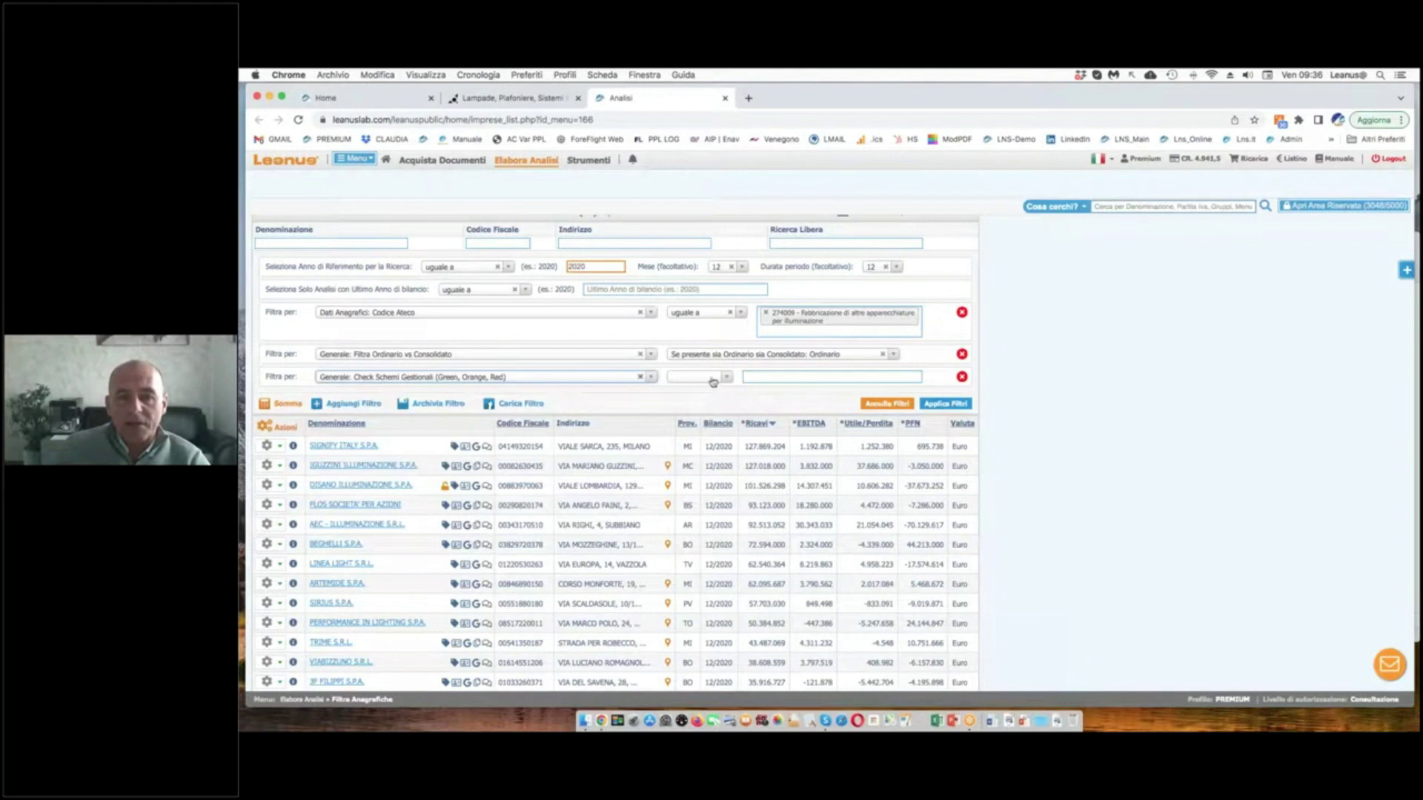
{"action": "left_click", "coordinate": [712, 378]}
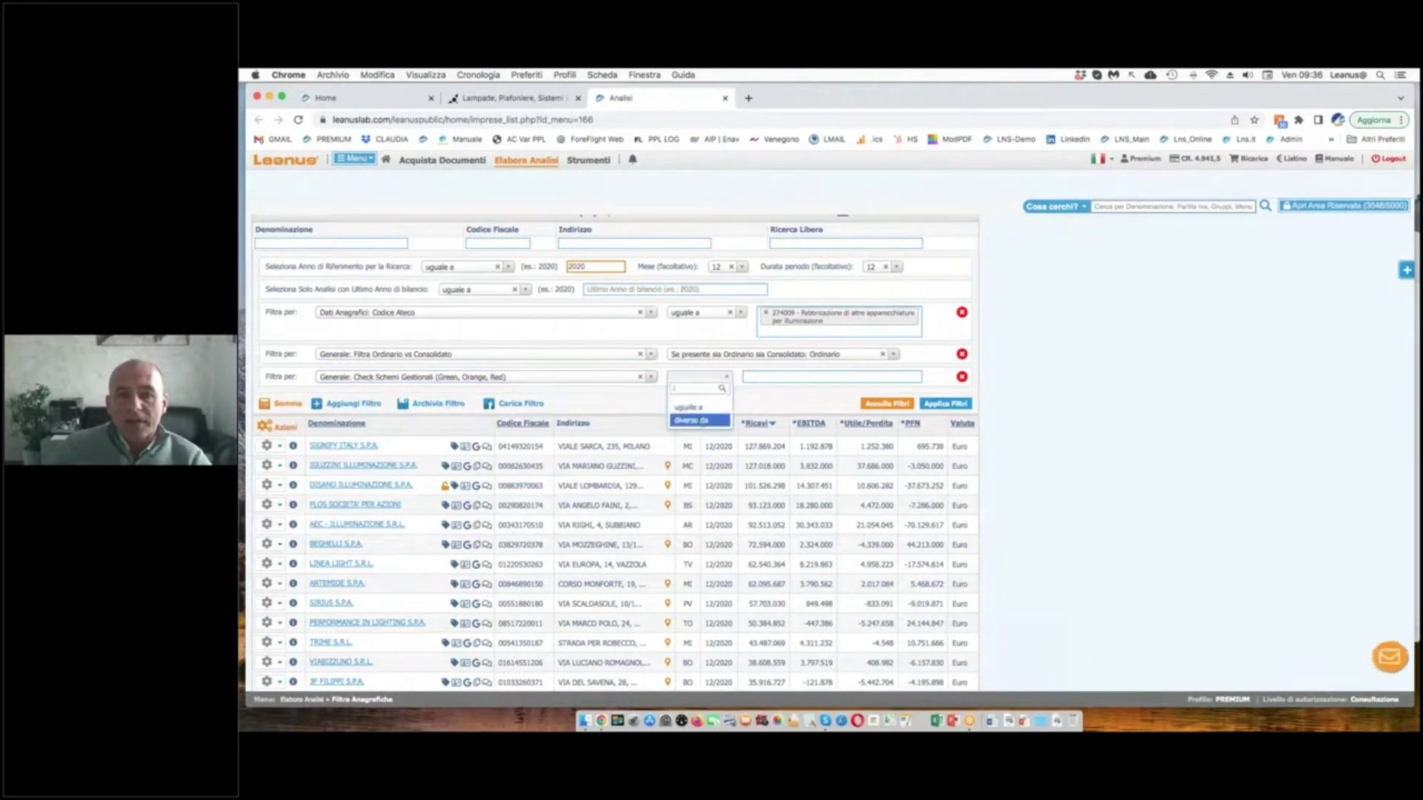
{"action": "left_click", "coordinate": [712, 419]}
{"action": "left_click", "coordinate": [752, 378]}
{"action": "type", "text": "red"}
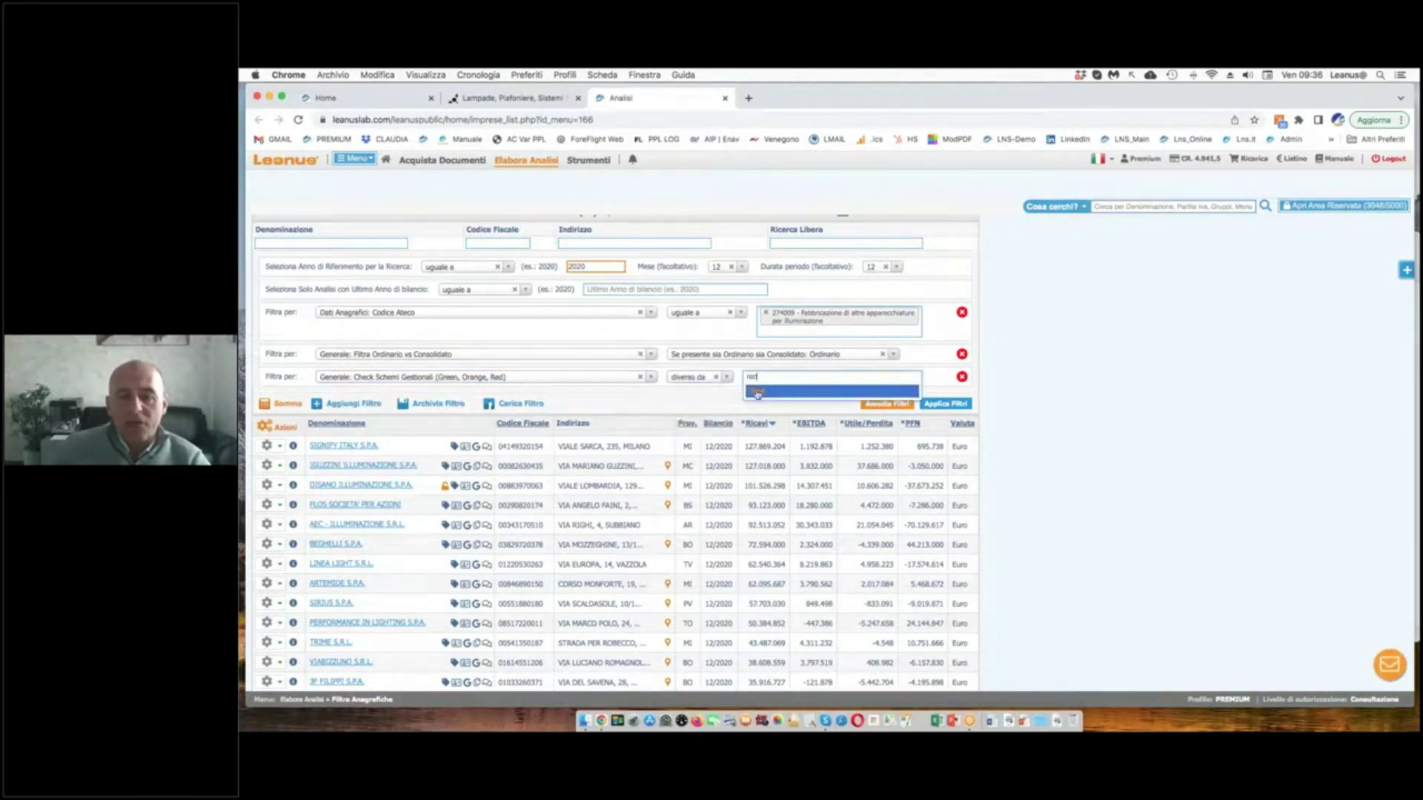
{"action": "left_click", "coordinate": [758, 393]}
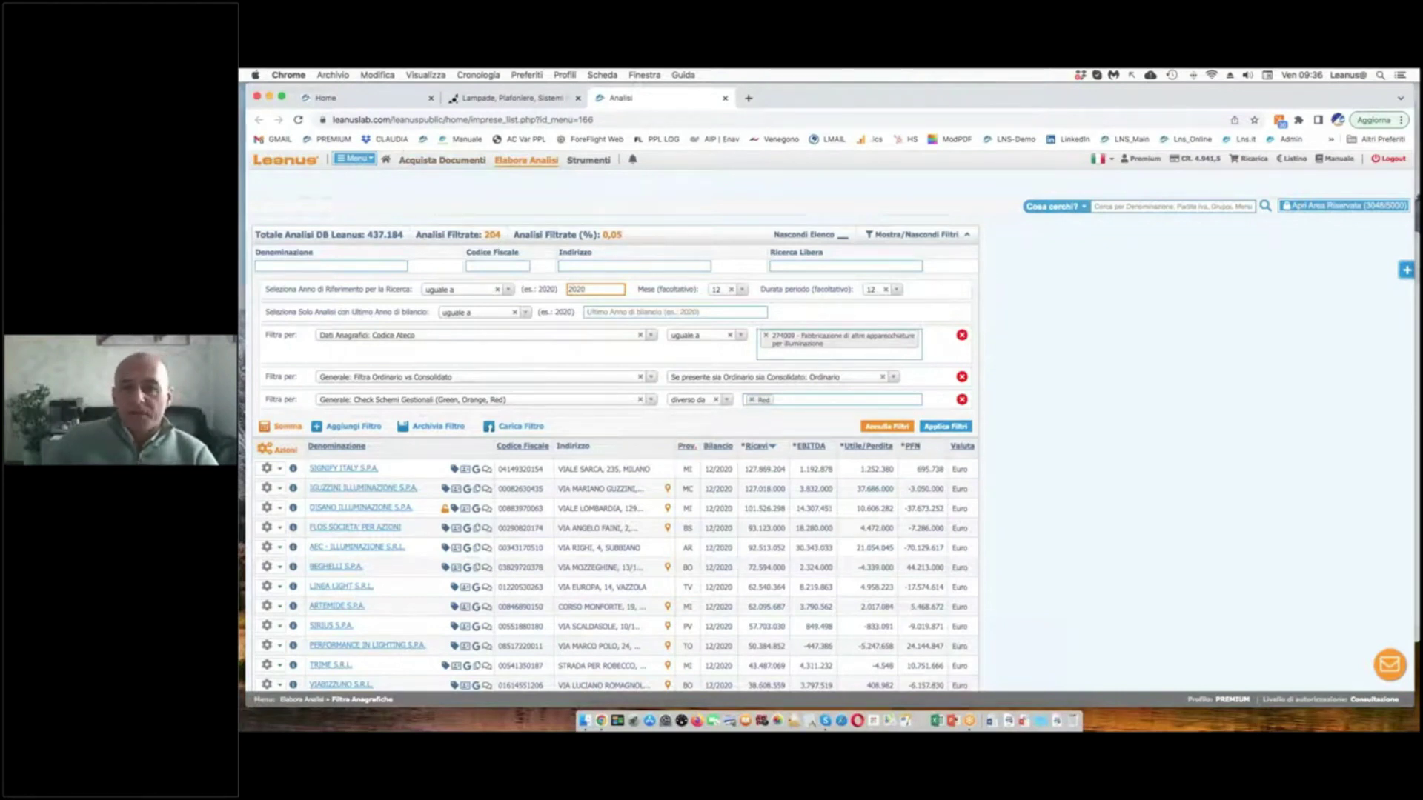
- Add a Dati Anagrafici: Area Geografica filter set to "uguale a" NORD-EST and NORD-OVEST
{"action": "left_click", "coordinate": [353, 427]}
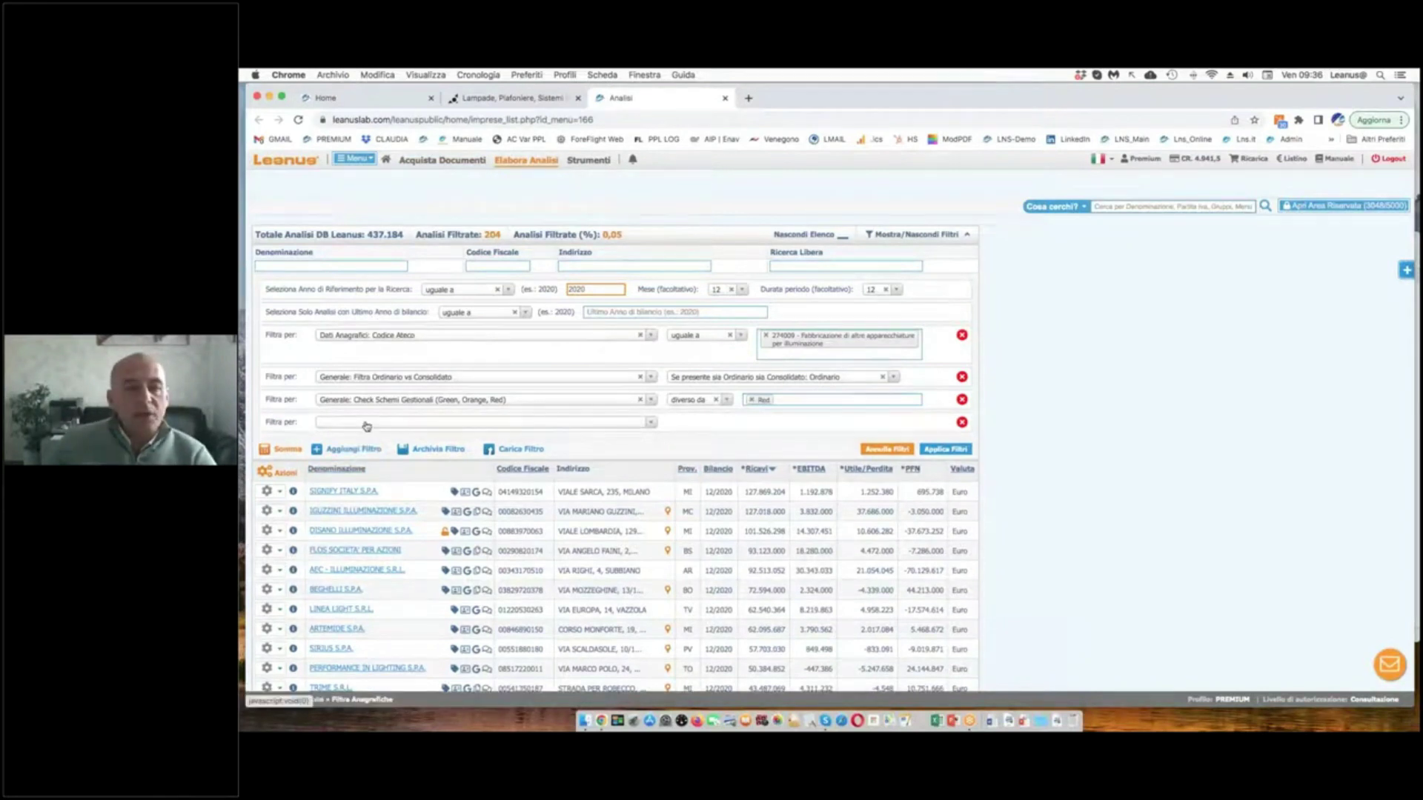
{"action": "left_click", "coordinate": [367, 422]}
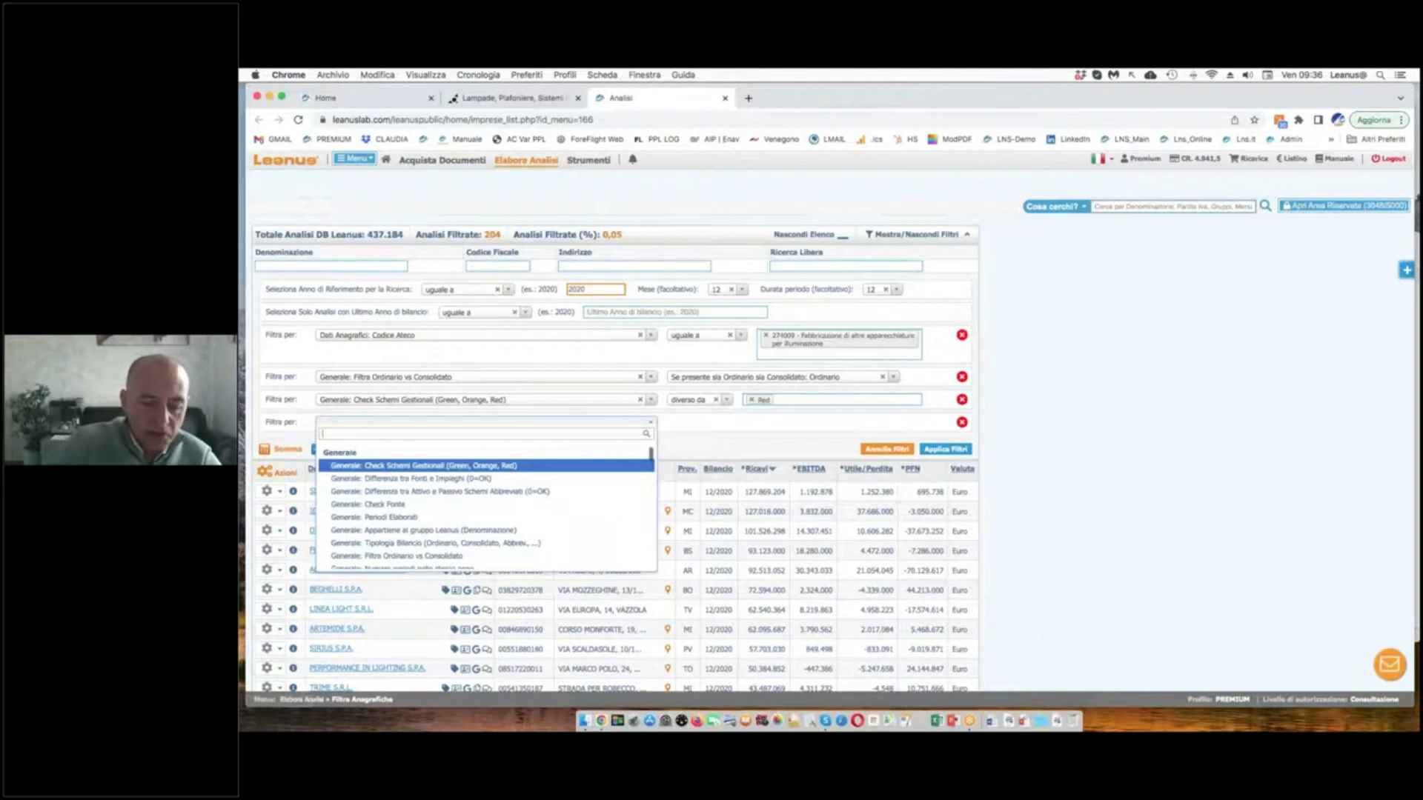
{"action": "type", "text": "are"}
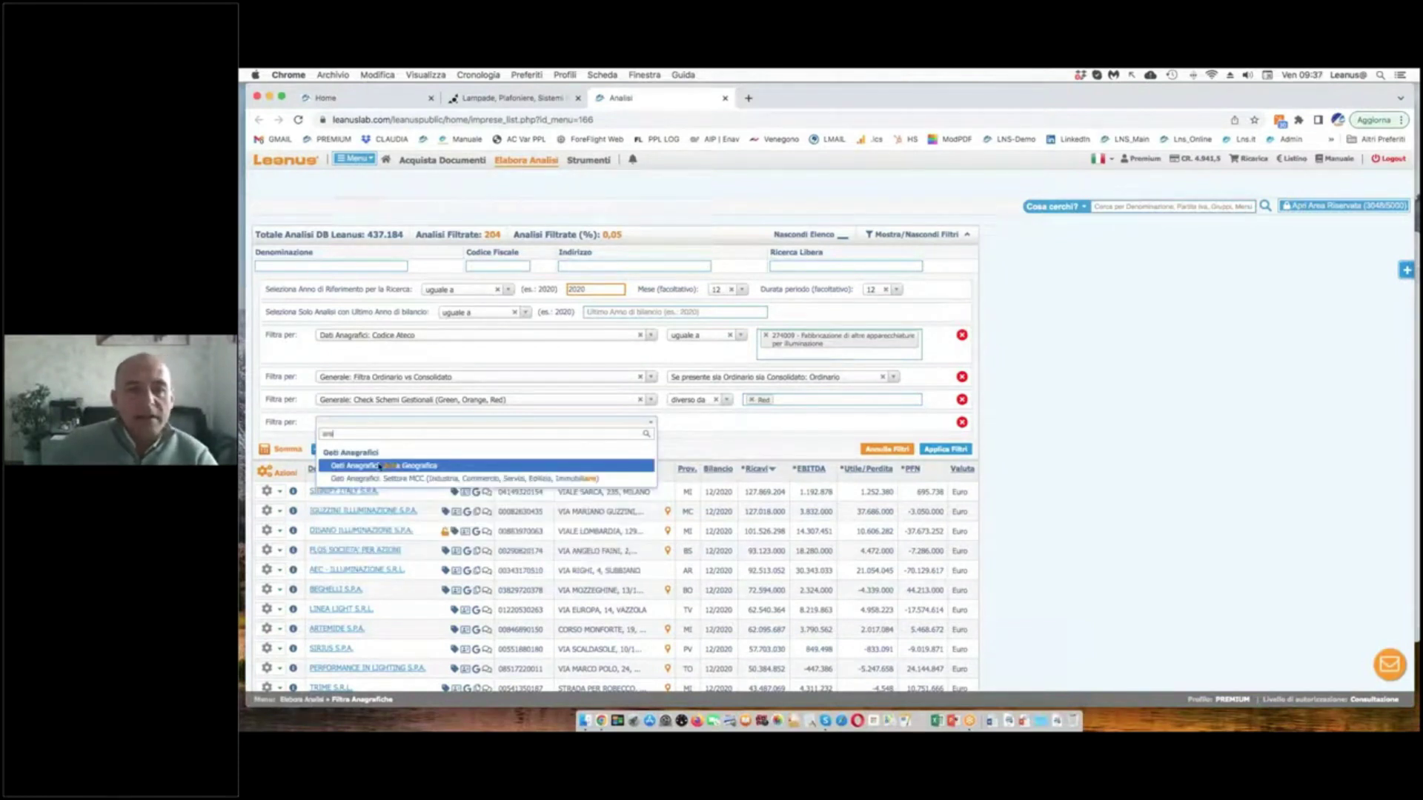
{"action": "key", "text": "Return"}
{"action": "left_click", "coordinate": [704, 423]}
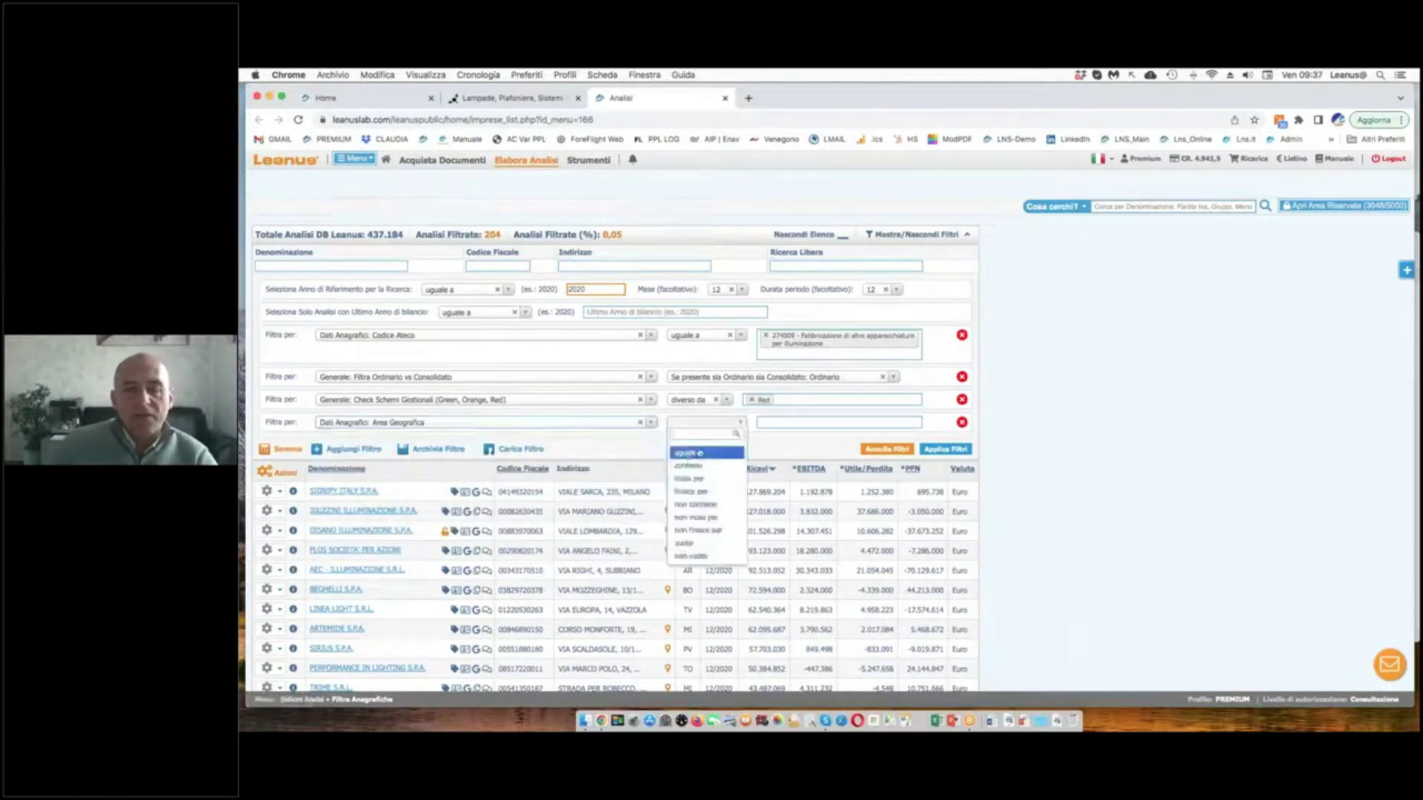
{"action": "left_click", "coordinate": [689, 453]}
{"action": "type", "text": "no"}
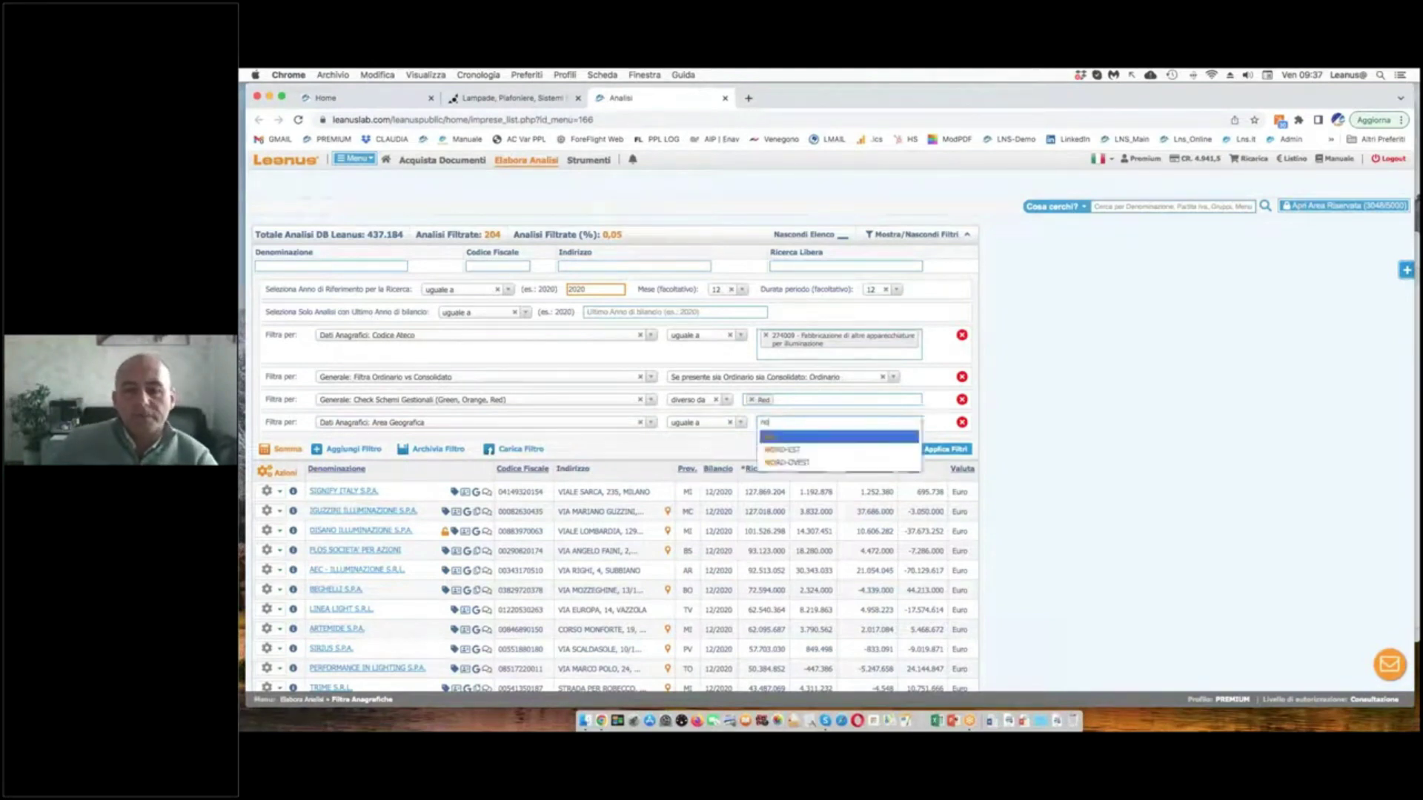
{"action": "left_click", "coordinate": [783, 450]}
{"action": "type", "text": "no"}
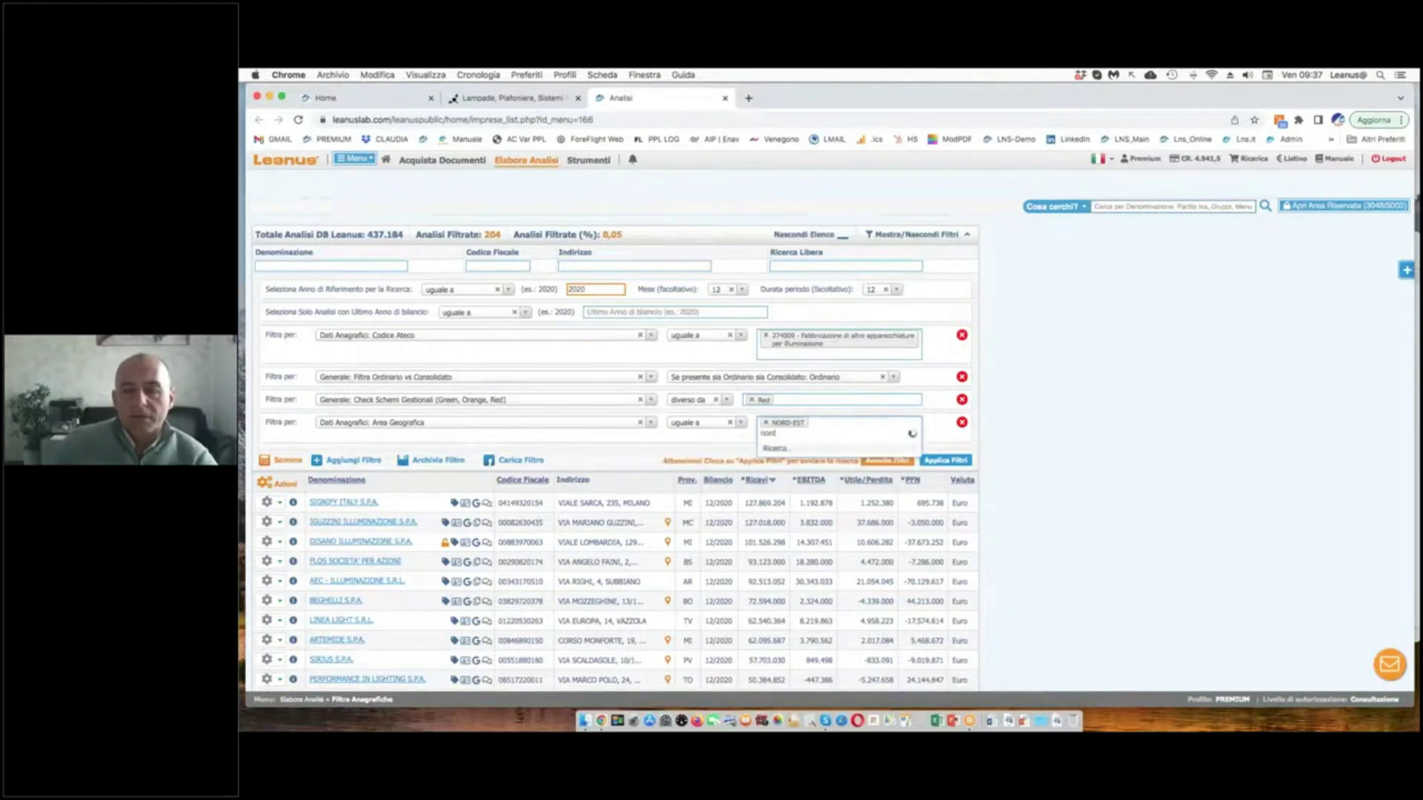
{"action": "left_click", "coordinate": [784, 458]}
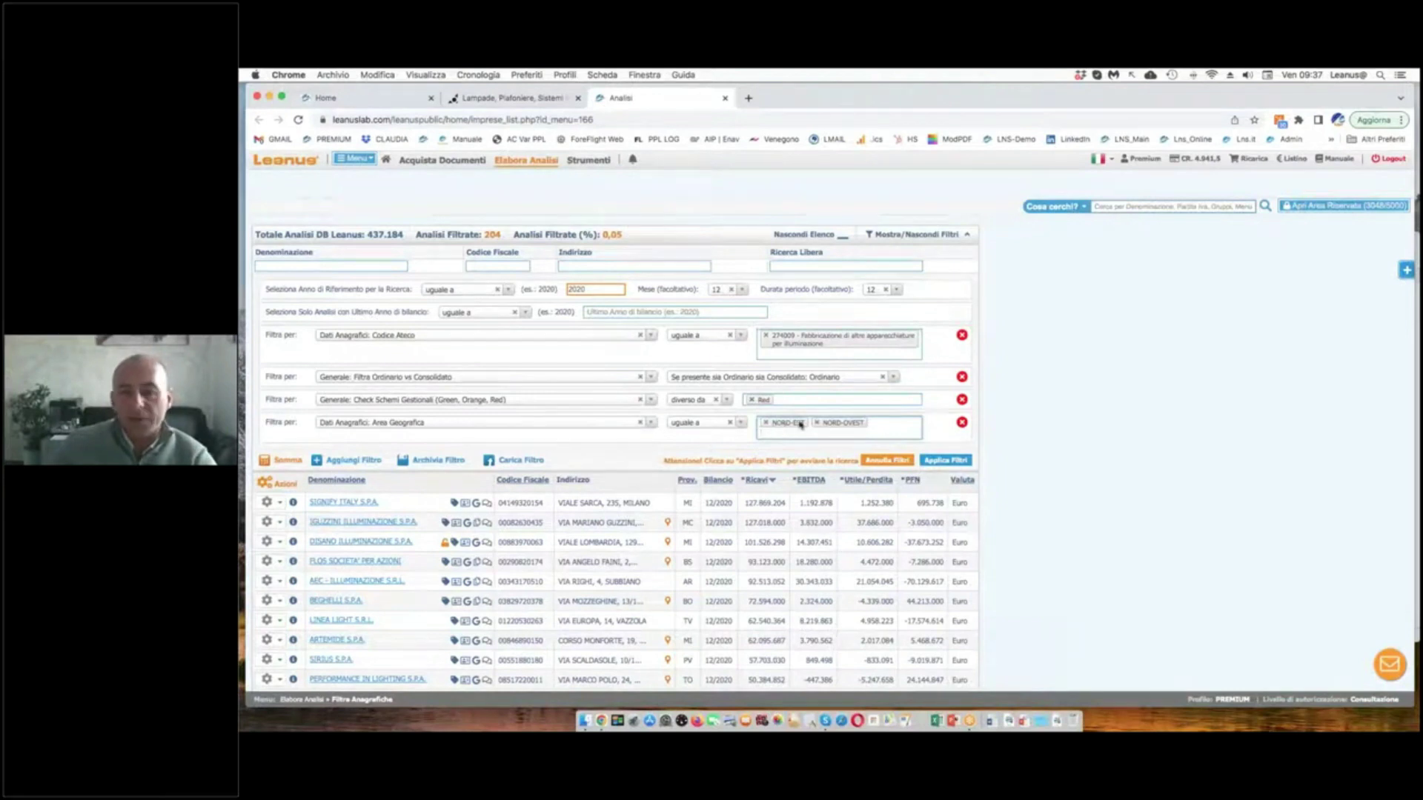
- Apply the geographic area filter and look through the resulting company list
{"action": "left_click", "coordinate": [687, 481]}
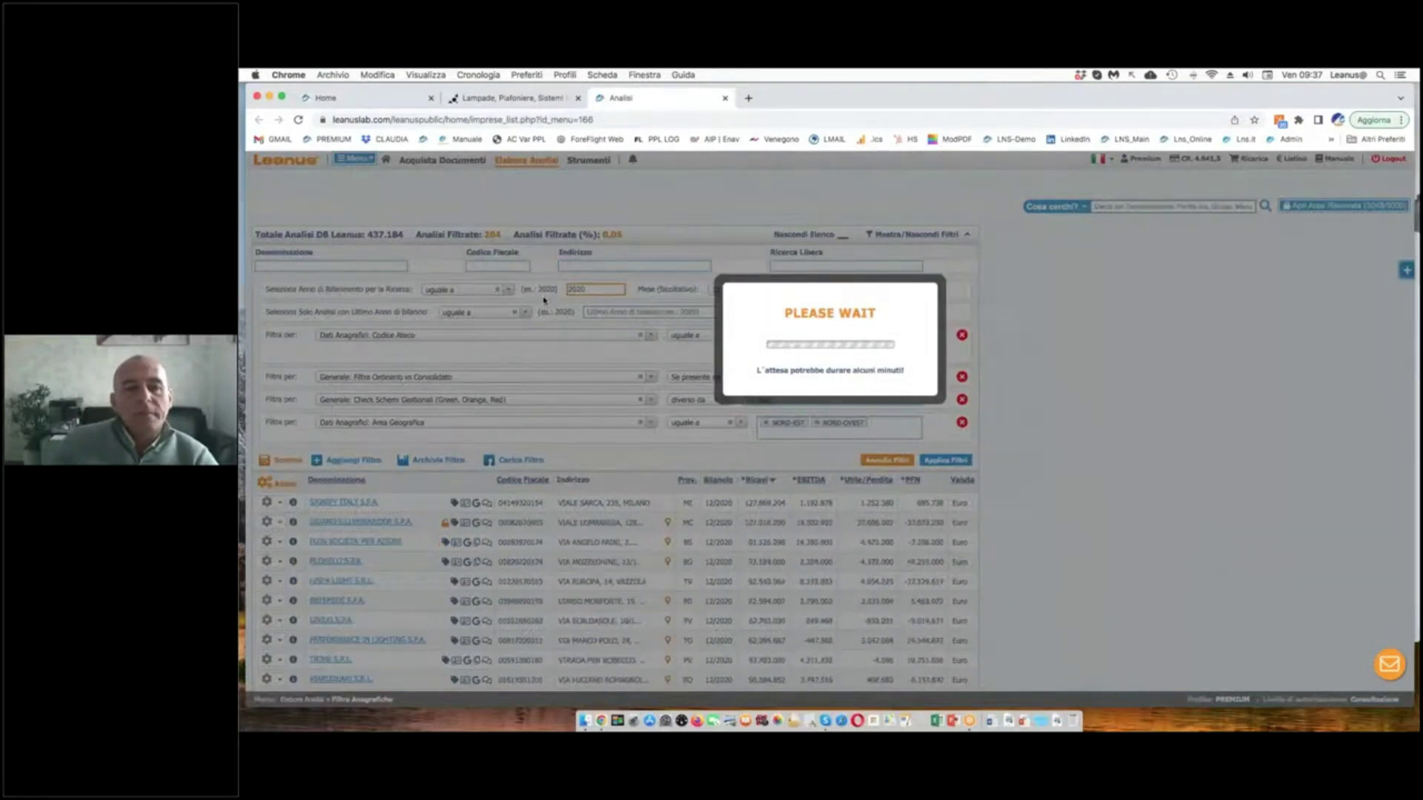
{"action": "scroll", "coordinate": [544, 300], "scroll_direction": "down", "scroll_amount": 2}
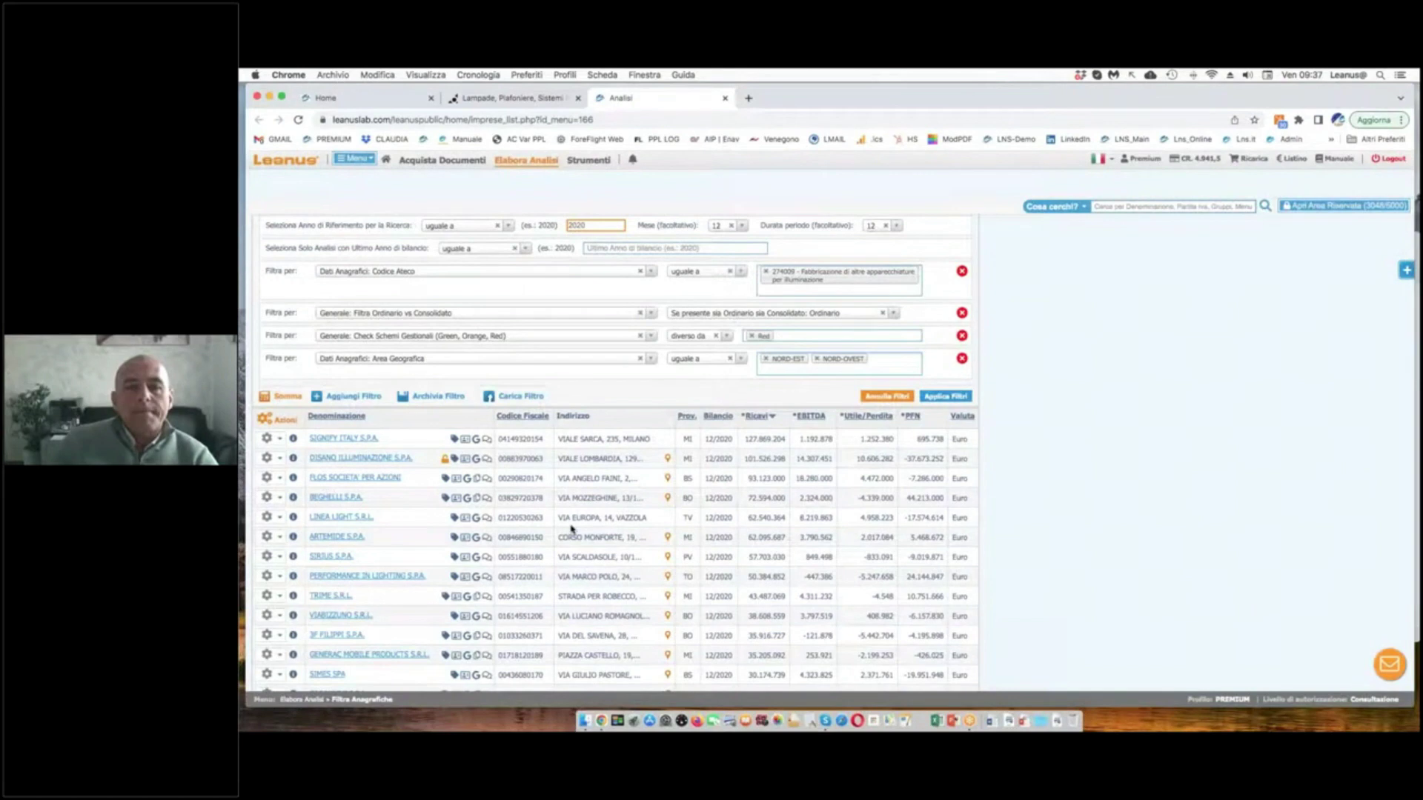
{"action": "scroll", "coordinate": [572, 529], "scroll_direction": "up", "scroll_amount": 2}
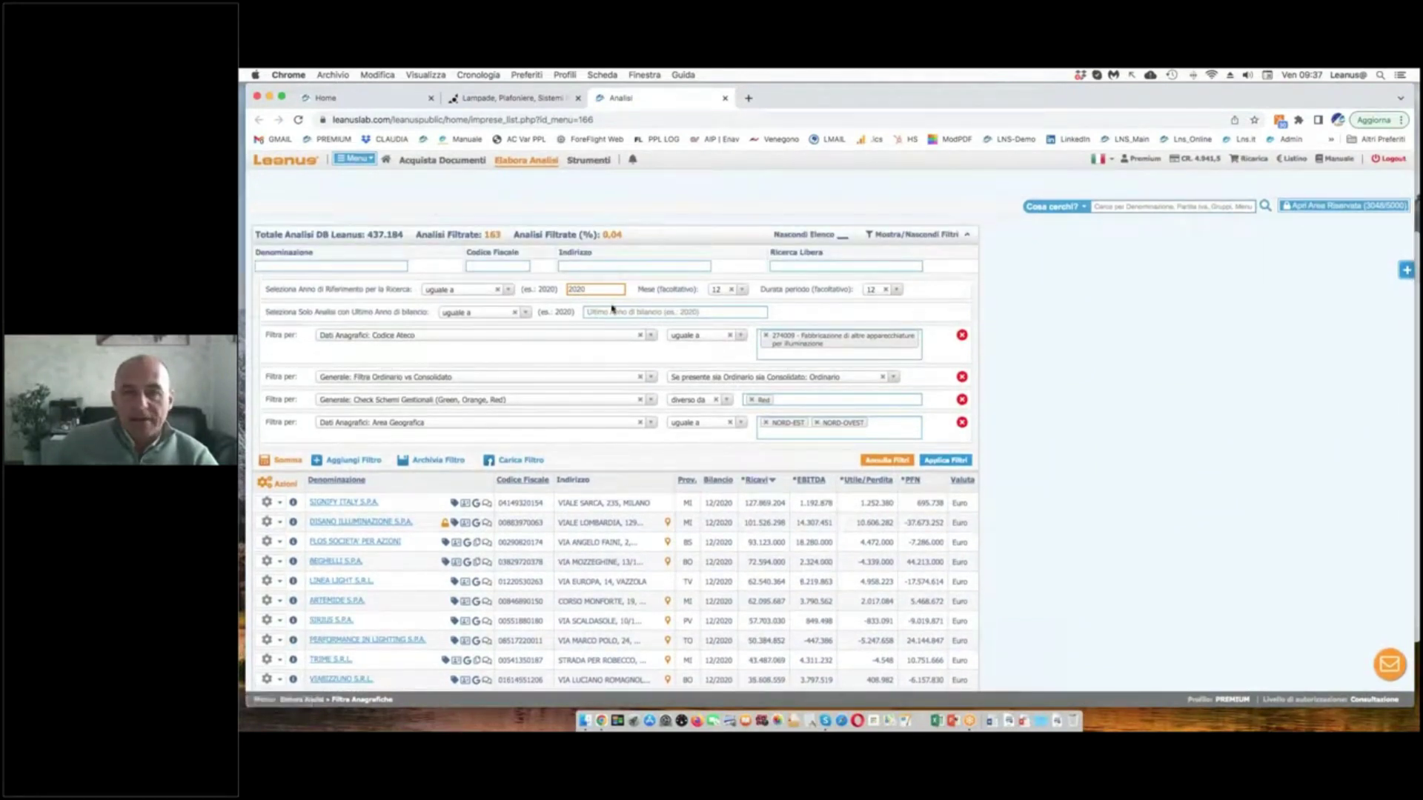
{"action": "mouse_move", "coordinate": [977, 336]}
{"action": "left_mouse_down"}
{"action": "mouse_move", "coordinate": [1008, 335]}
{"action": "mouse_move", "coordinate": [975, 337]}
{"action": "mouse_move", "coordinate": [974, 378]}
{"action": "left_mouse_up"}
{"action": "key", "text": "Escape"}
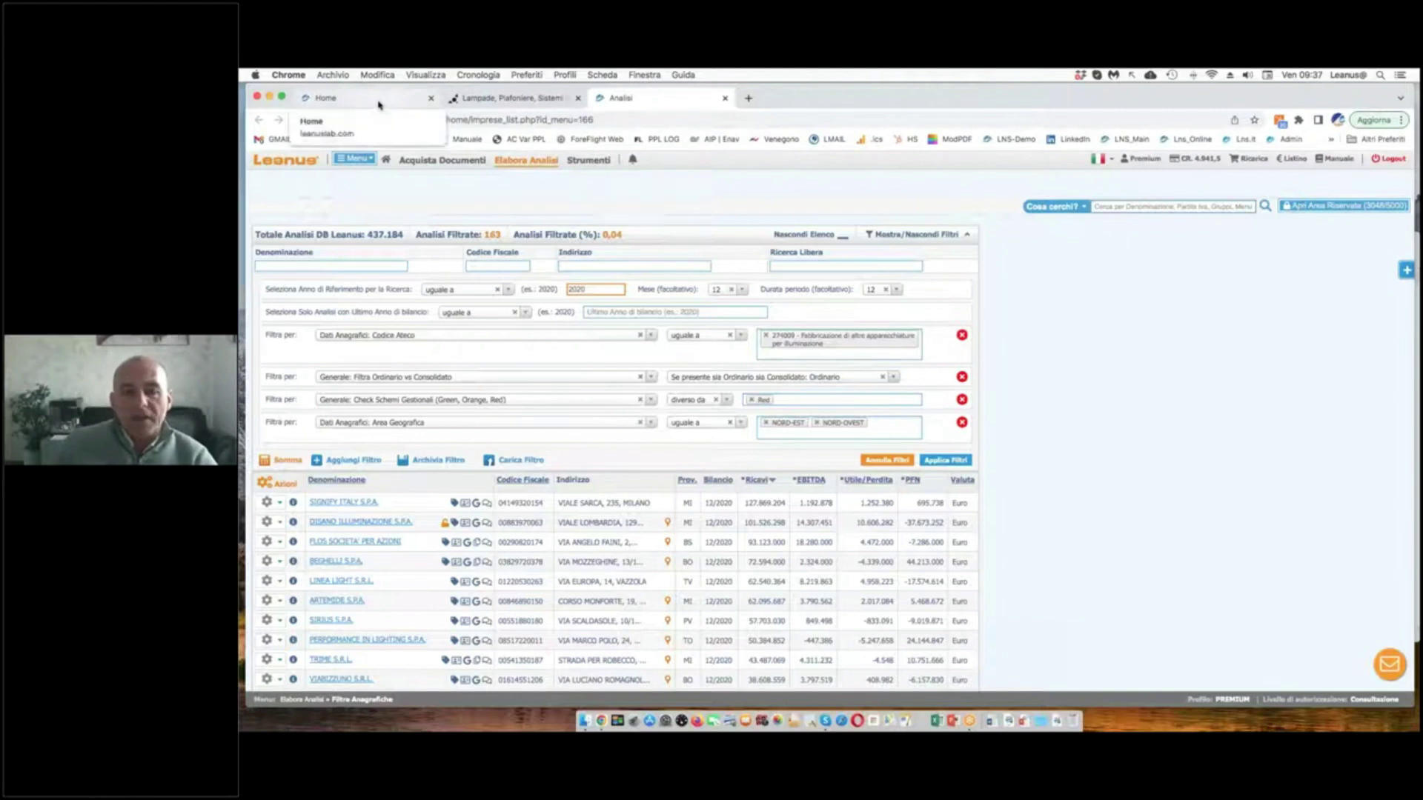
- Add two filter rows and assign Conto Economico: A - Ricavi to both
{"action": "left_click", "coordinate": [358, 464]}
{"action": "left_click", "coordinate": [357, 458]}
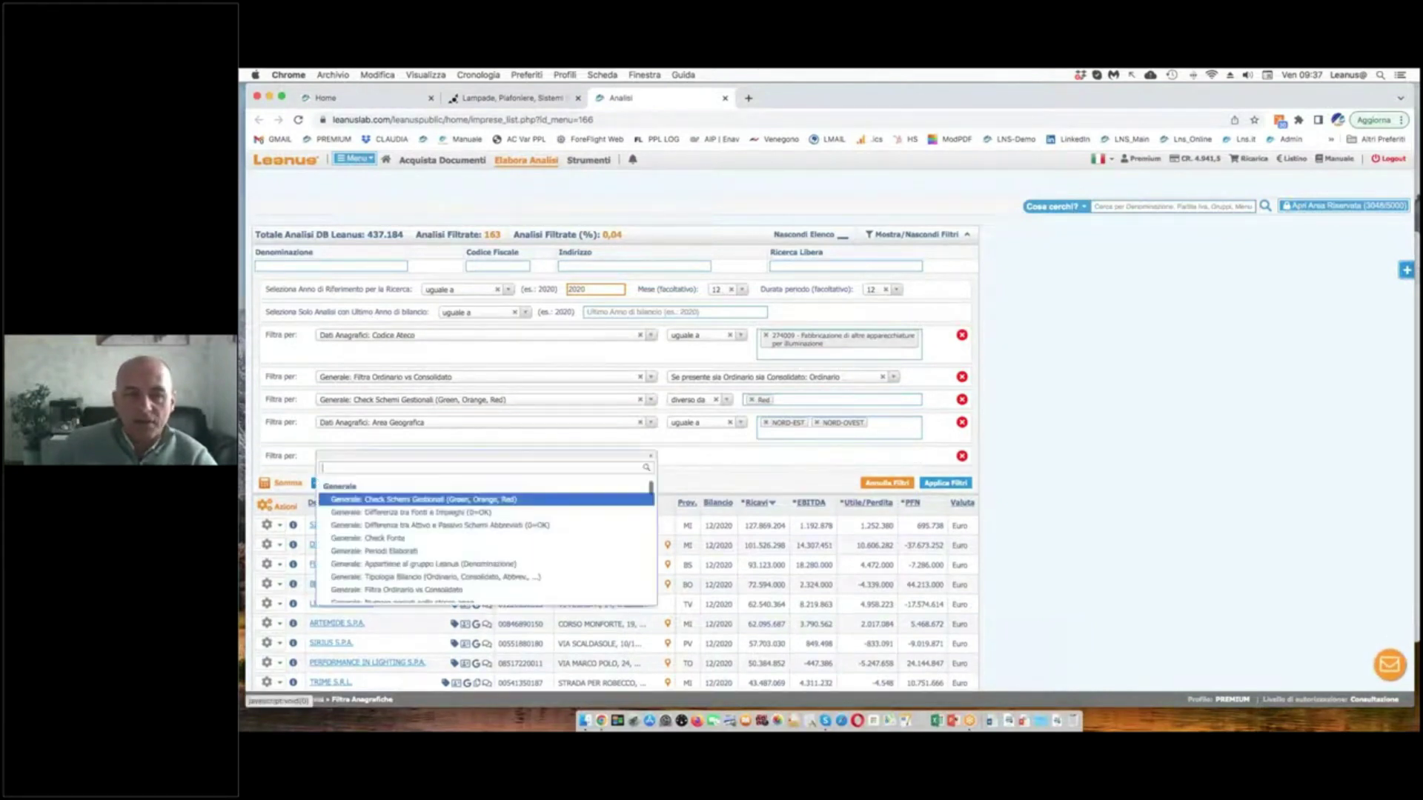
{"action": "type", "text": "ri"}
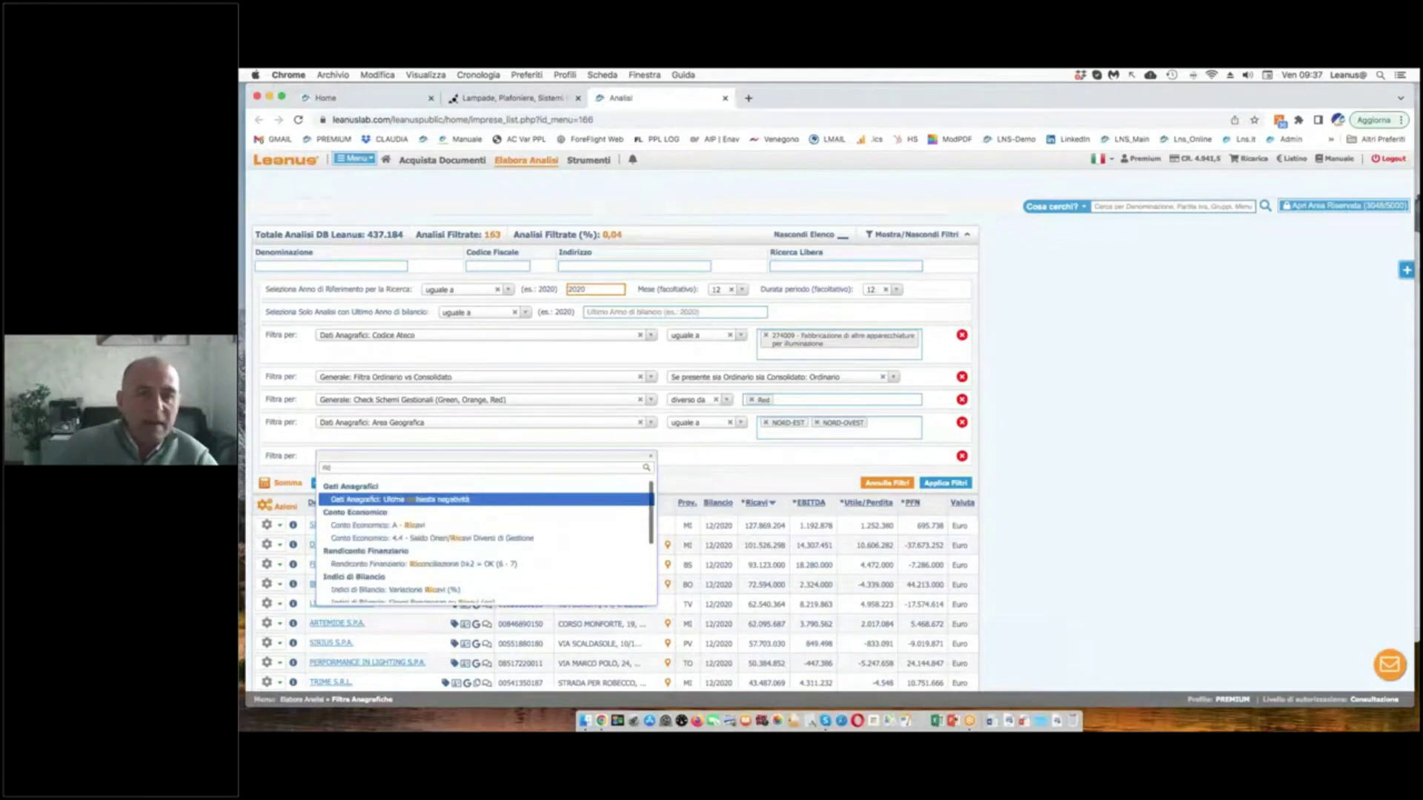
{"action": "left_click", "coordinate": [376, 525]}
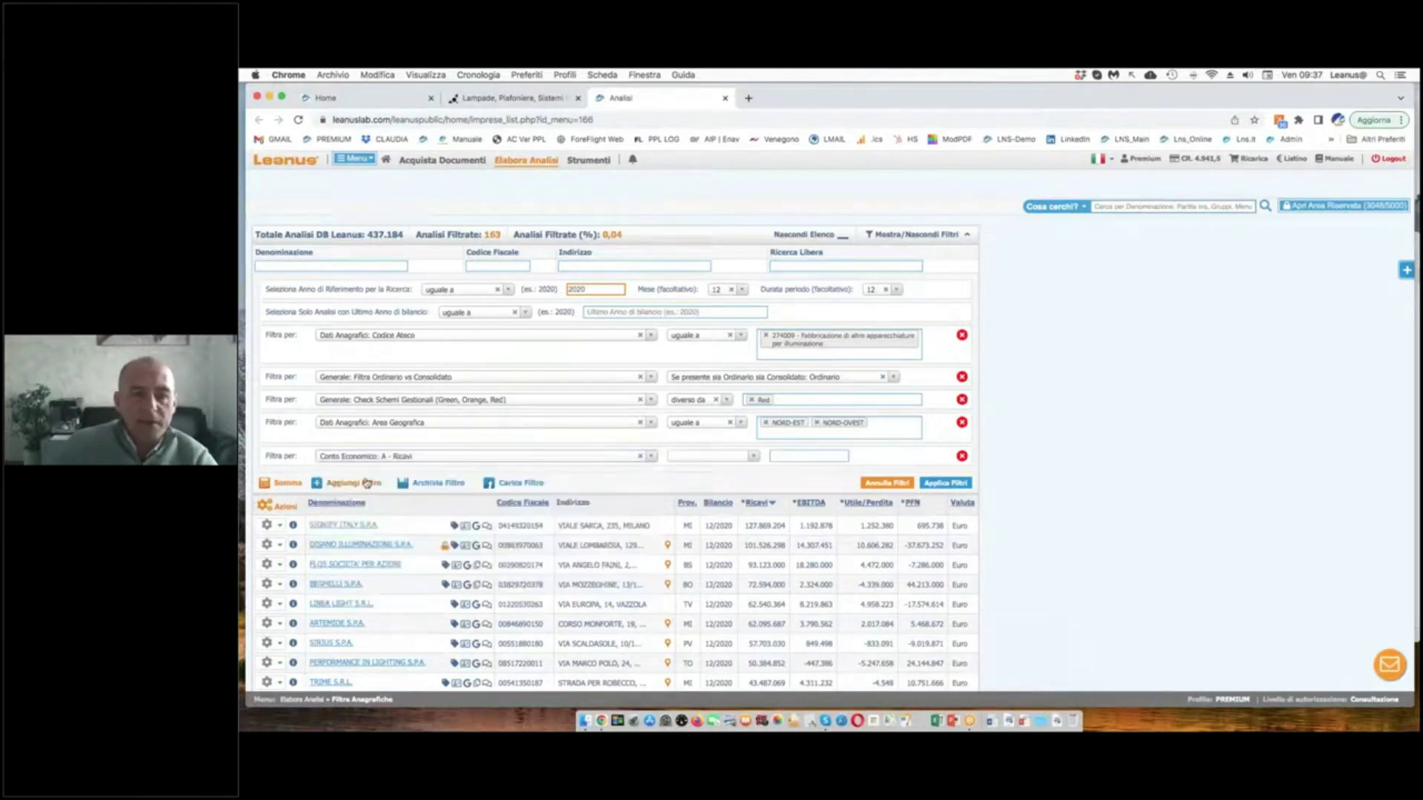
{"action": "left_click", "coordinate": [366, 483]}
{"action": "left_click", "coordinate": [366, 479]}
{"action": "type", "text": "ri"}
{"action": "key", "text": "Down"}
{"action": "key", "text": "Return"}
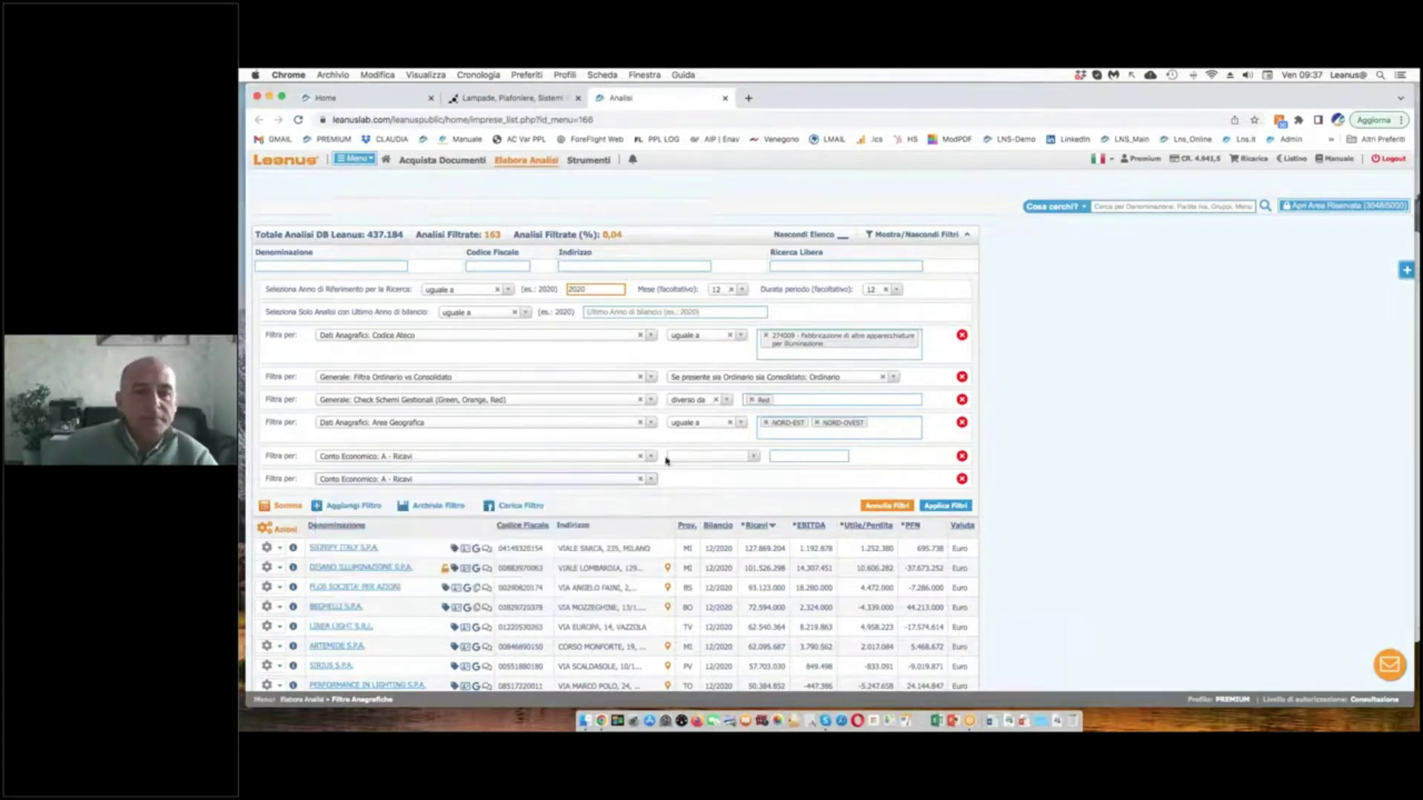
- Set the first Ricavi filter to "maggiore uguale a" 5.000.000
{"action": "left_click", "coordinate": [693, 456]}
{"action": "left_click", "coordinate": [711, 495]}
{"action": "left_click", "coordinate": [796, 456]}
{"action": "type", "text": "50.000.000"}
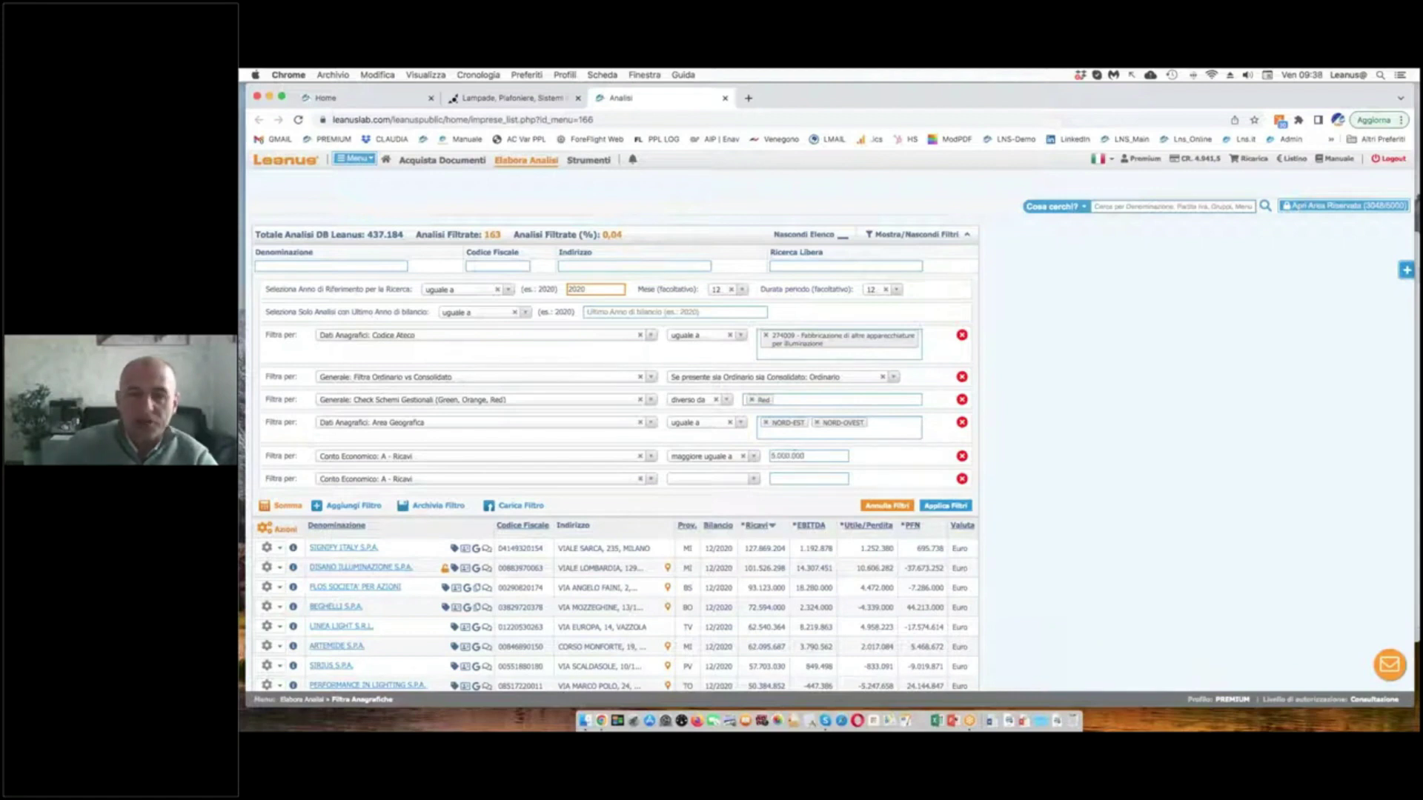
- Set the second Ricavi filter to "minore di" 30.000.000 and apply the filters
{"action": "left_click", "coordinate": [708, 479]}
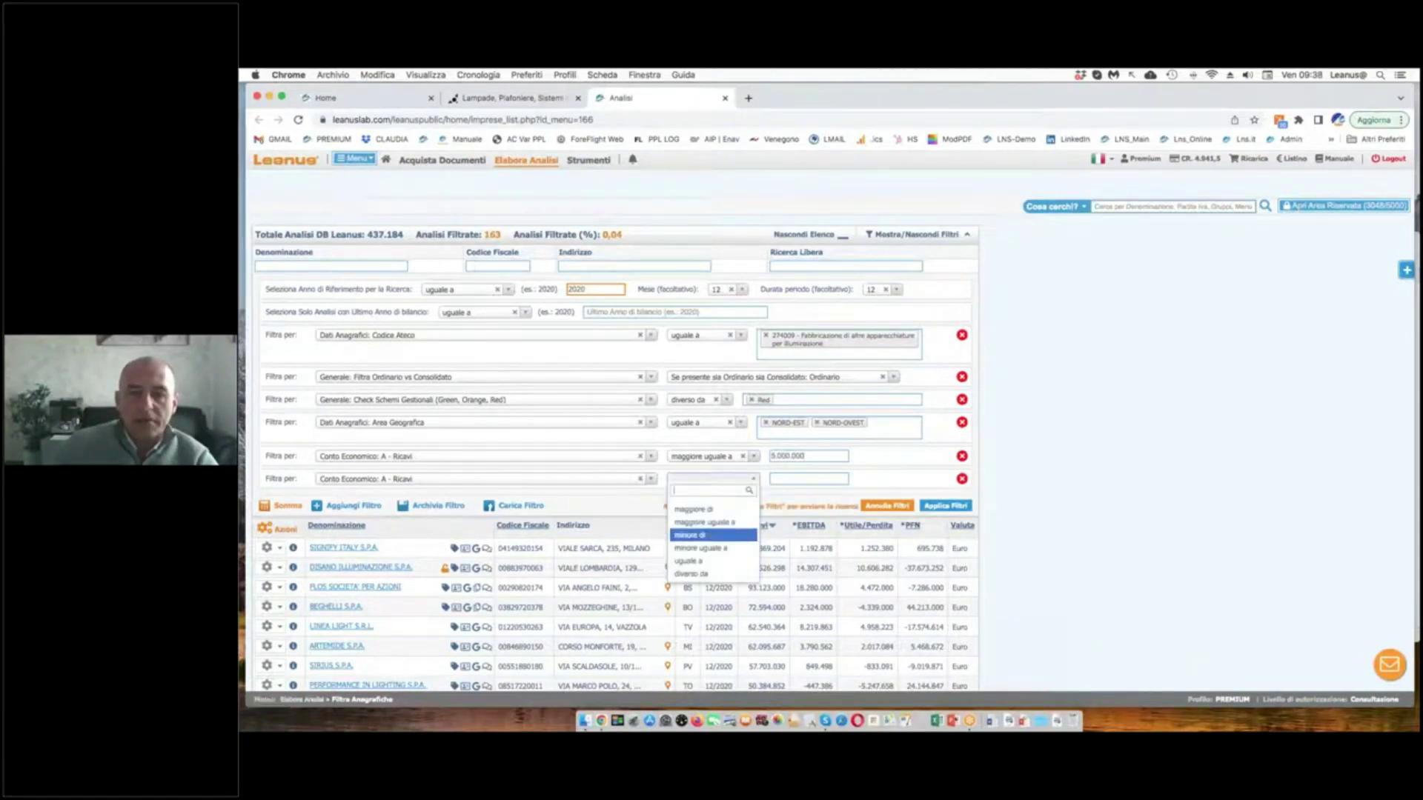
{"action": "left_click", "coordinate": [693, 535]}
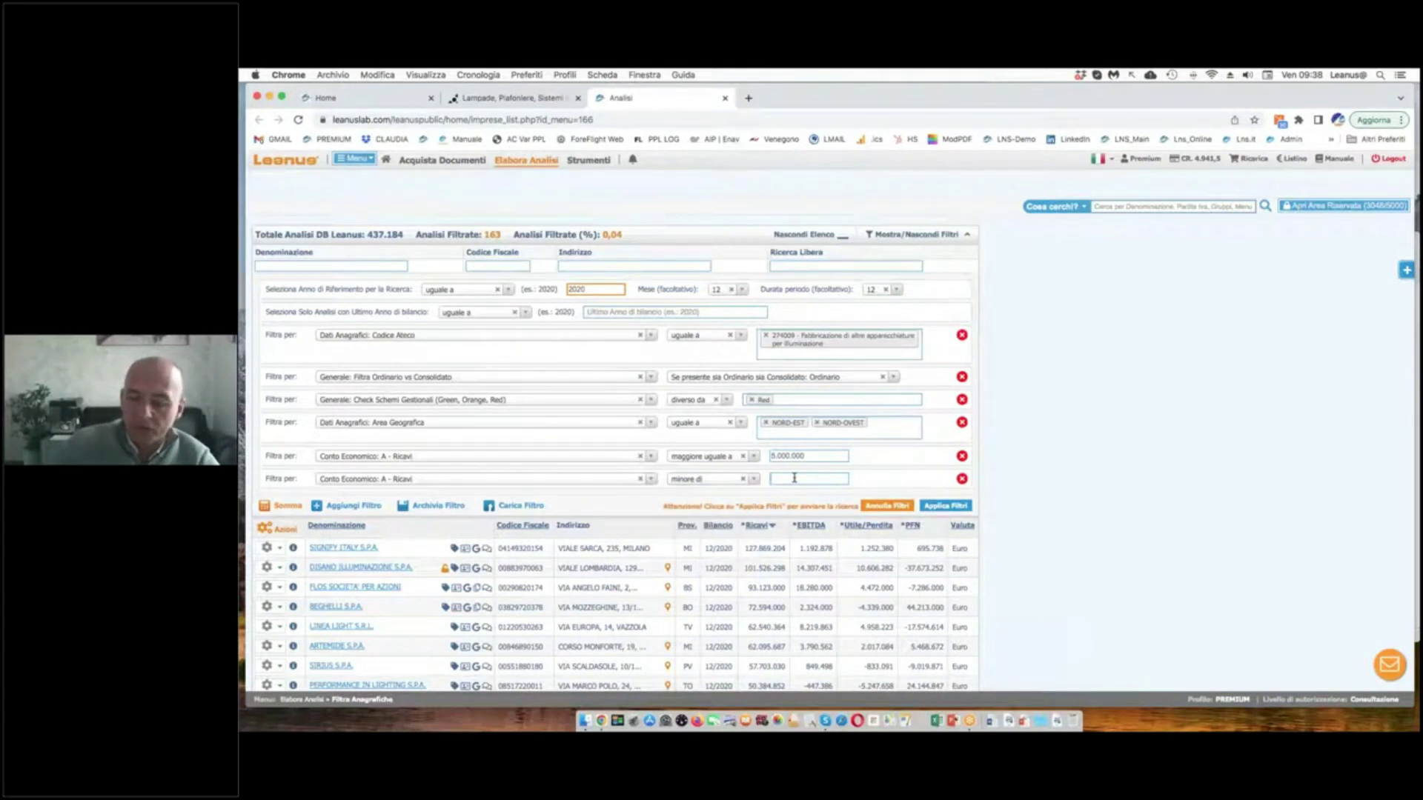
{"action": "left_click", "coordinate": [795, 479]}
{"action": "type", "text": "30.000.00"}
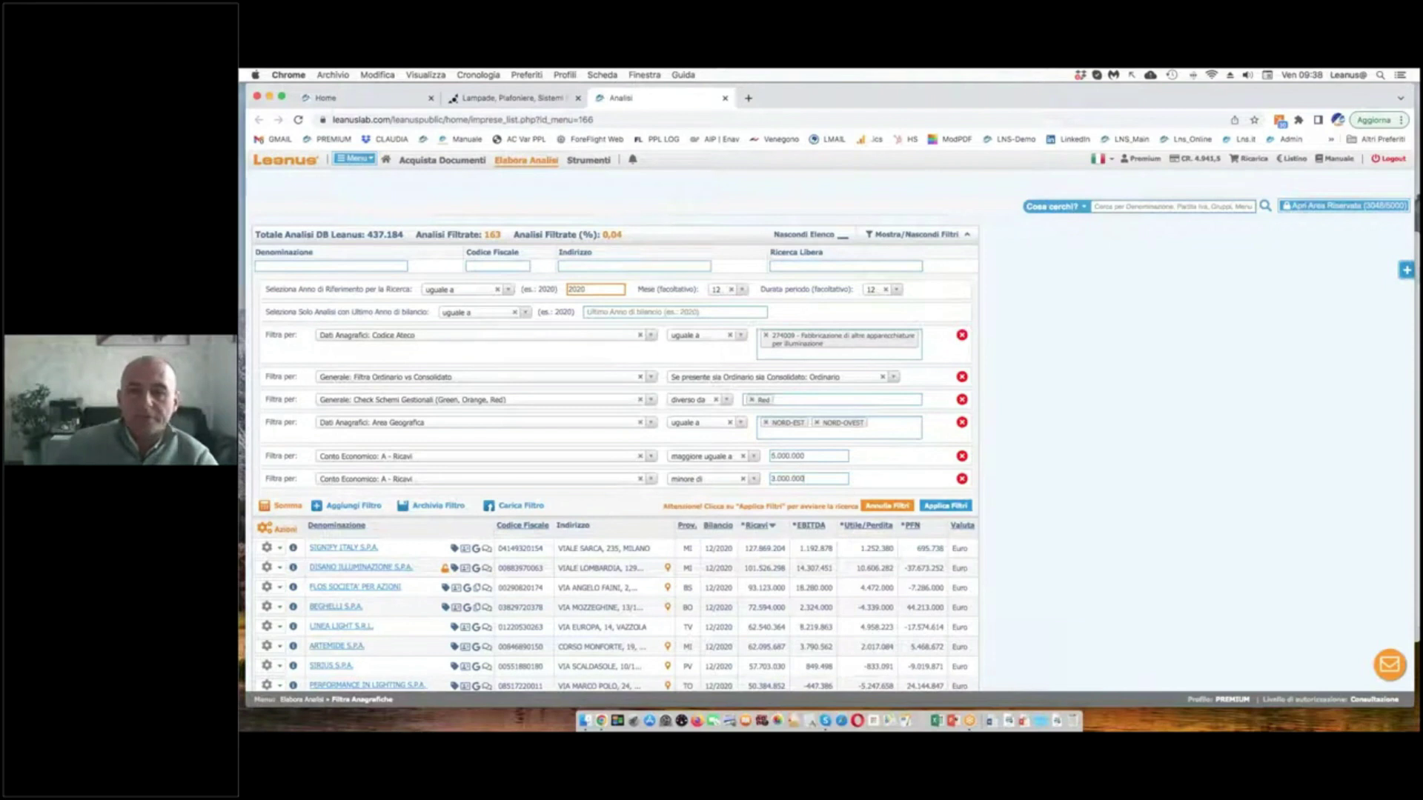
{"action": "type", "text": "0"}
{"action": "left_click", "coordinate": [946, 505]}
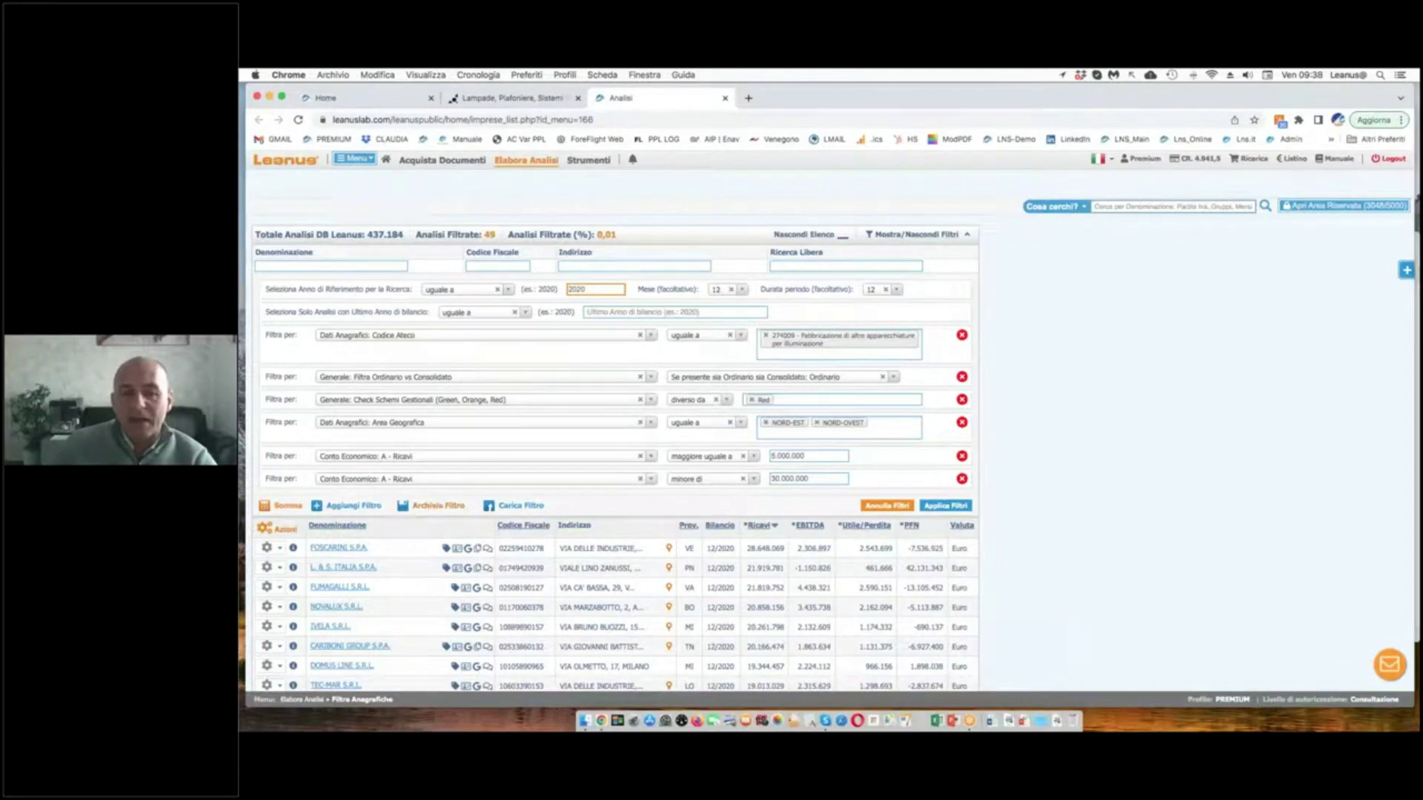
- Archive the current filter set with the title "webinar eliminare"
{"action": "left_click", "coordinate": [438, 506]}
{"action": "left_click", "coordinate": [826, 397]}
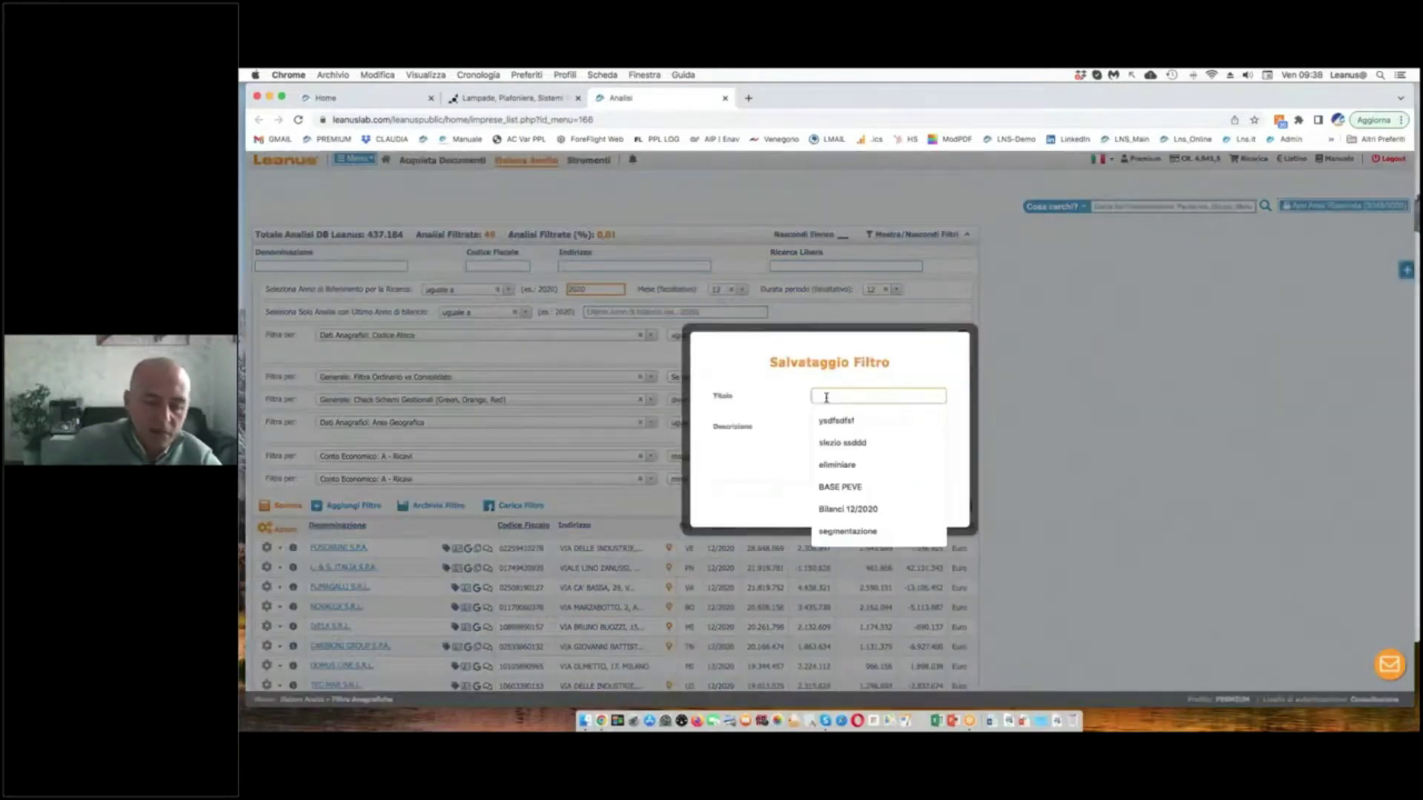
{"action": "type", "text": "retinar atim"}
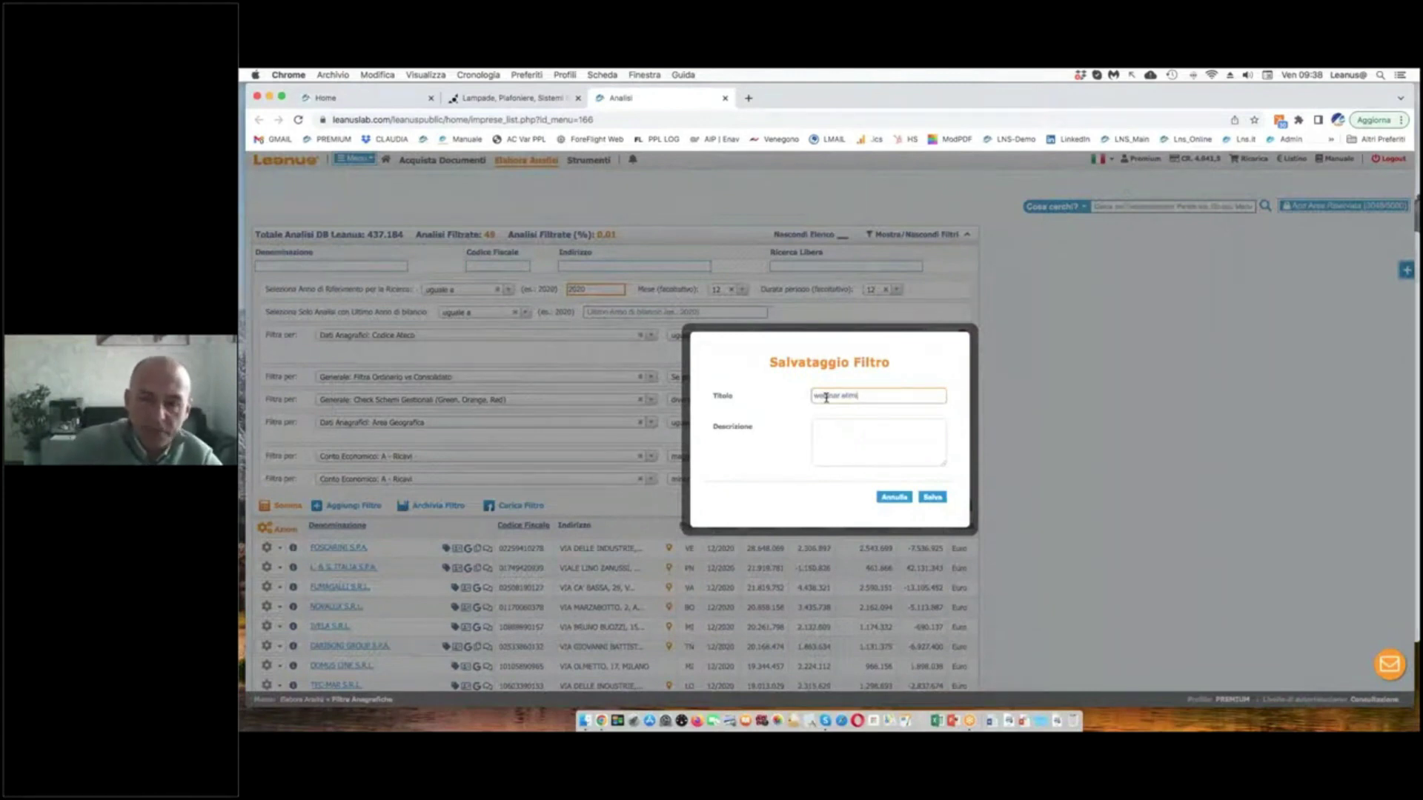
{"action": "type", "text": "inare"}
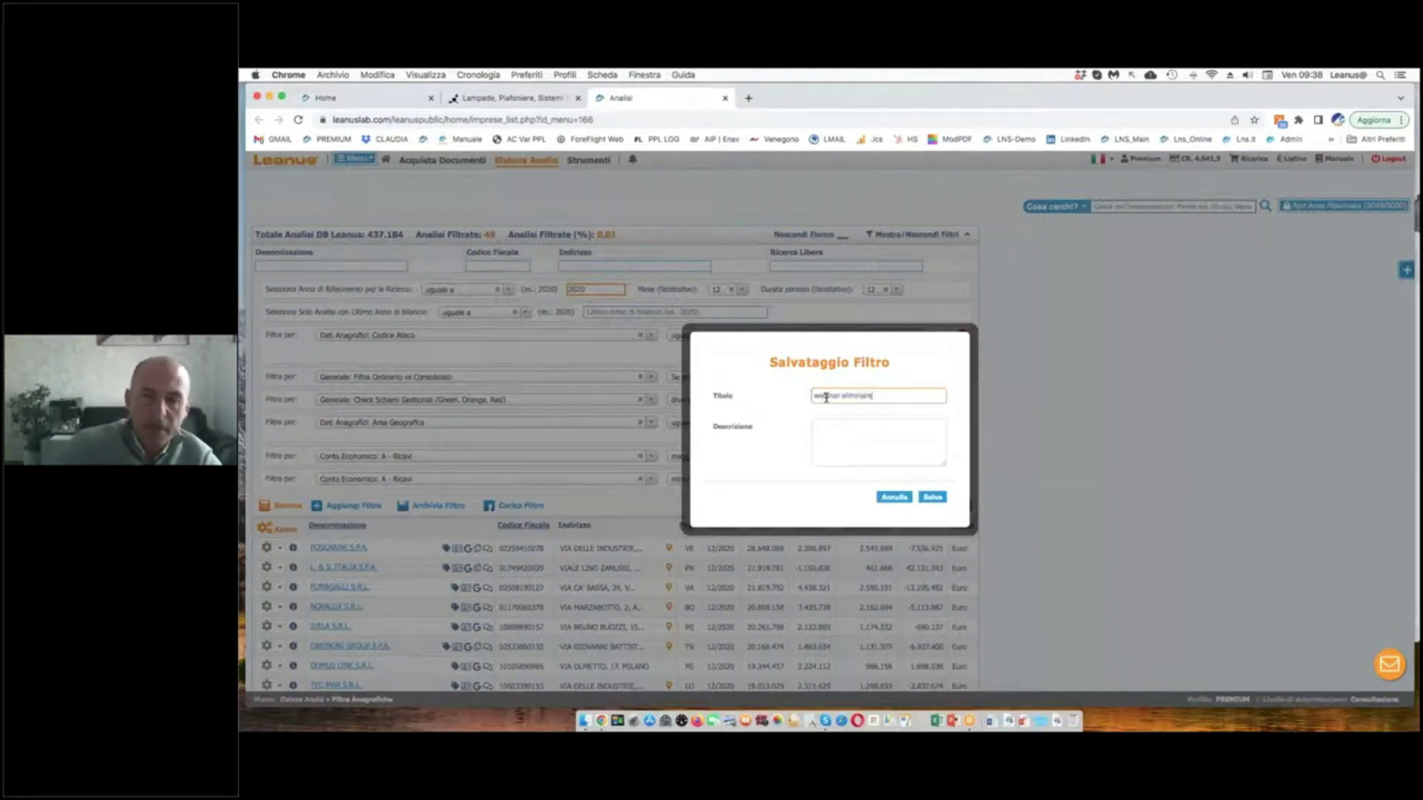
{"action": "left_click", "coordinate": [934, 498]}
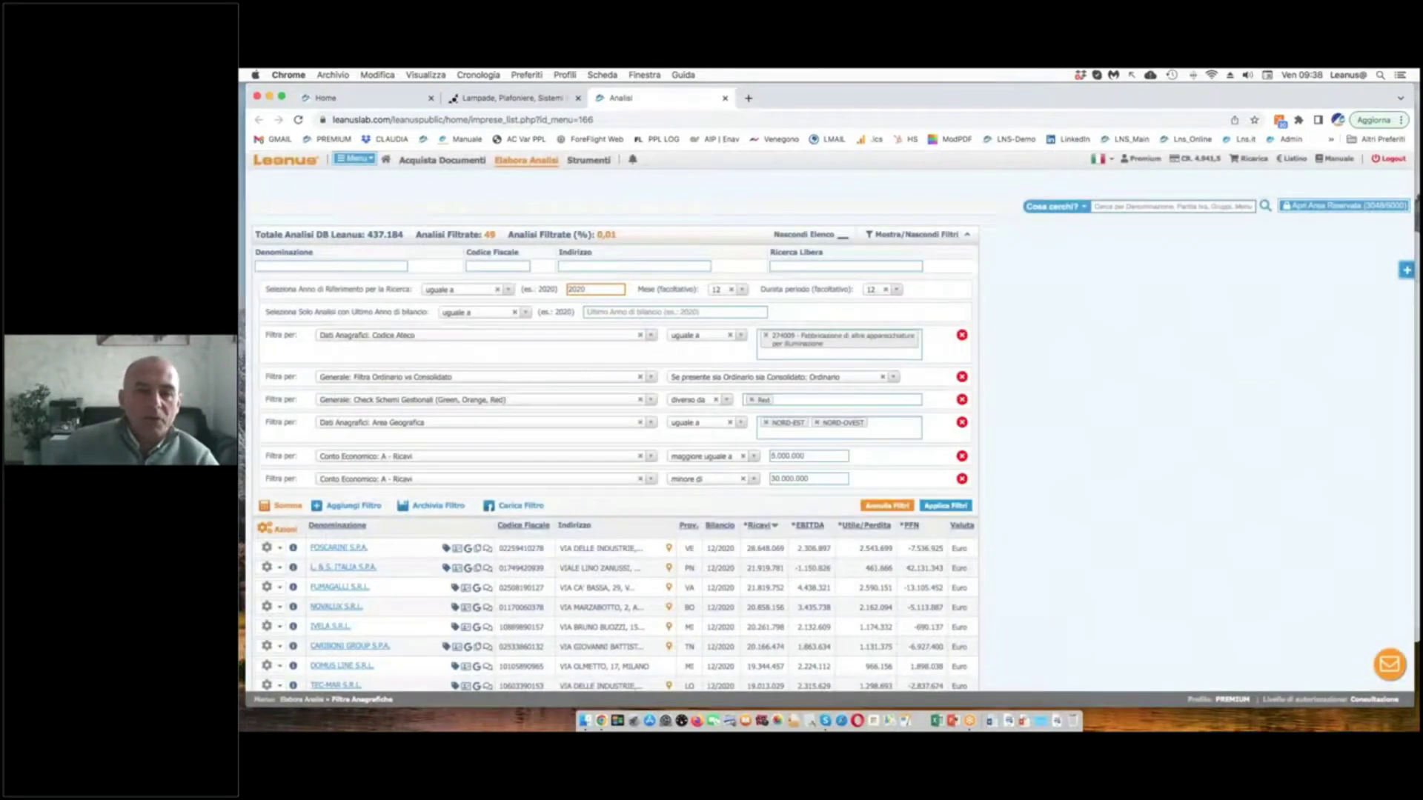
- View the summary of FUMAGALLI S.R.L. and return to the Filtra Anagrafiche company list
{"action": "scroll", "coordinate": [466, 528], "scroll_direction": "down", "scroll_amount": 1}
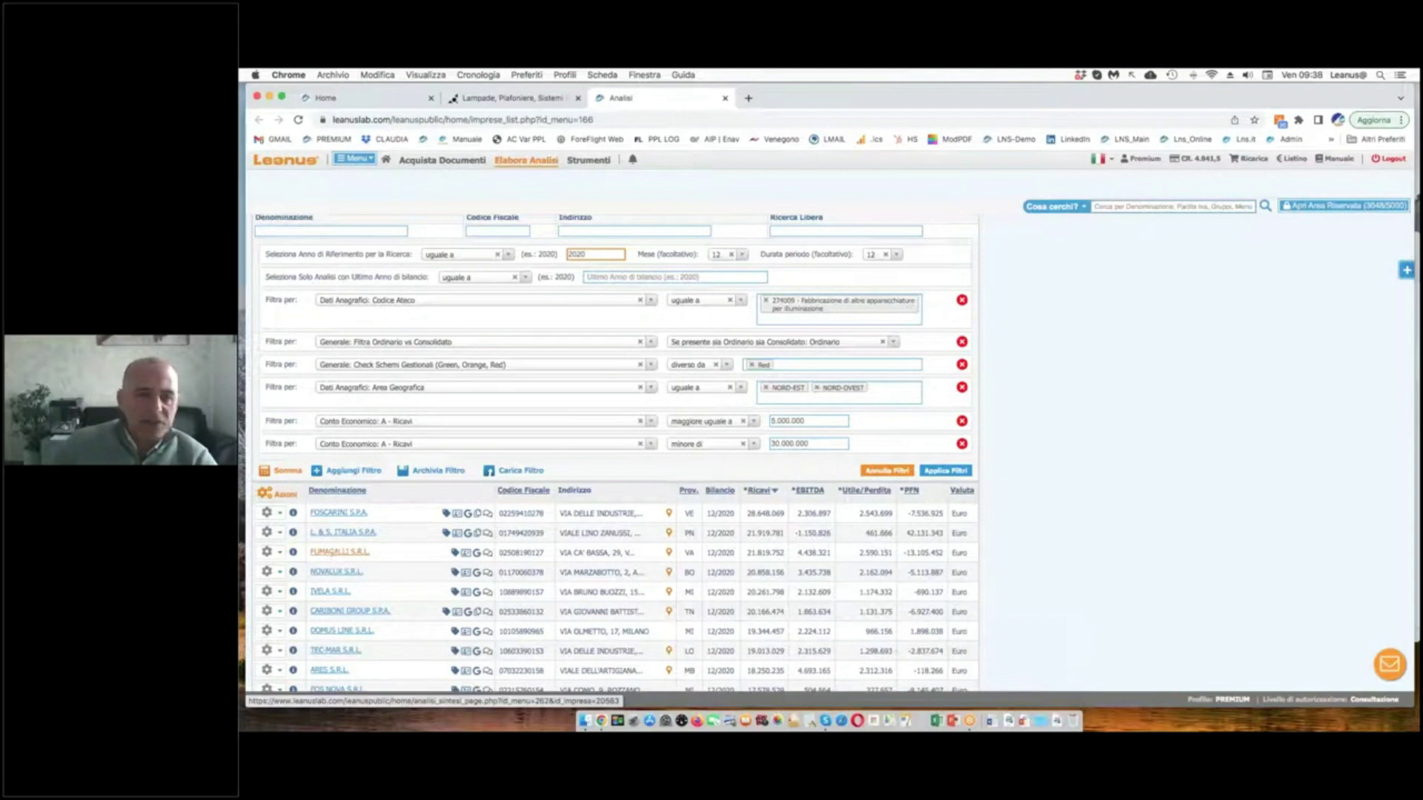
{"action": "left_click", "coordinate": [337, 552]}
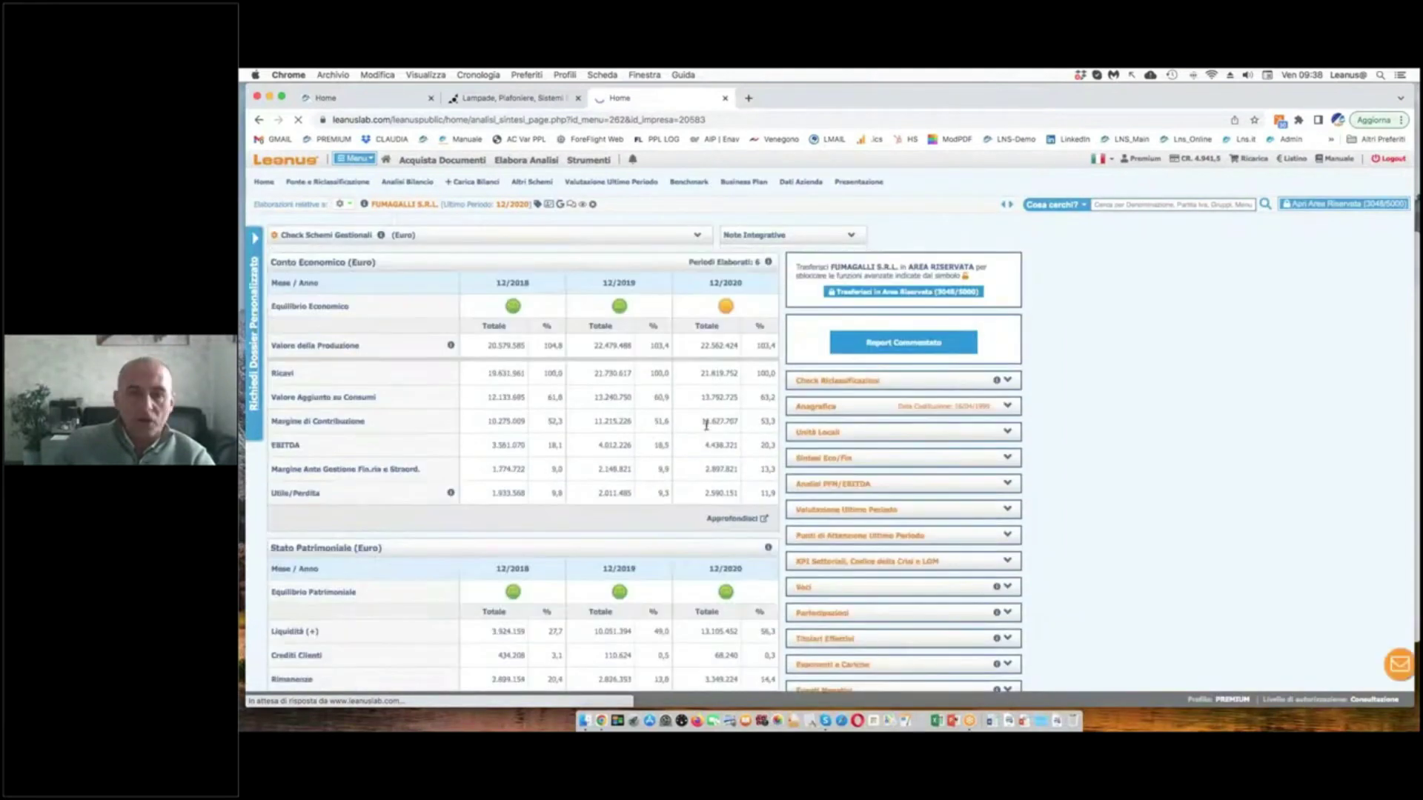
{"action": "left_click", "coordinate": [517, 162]}
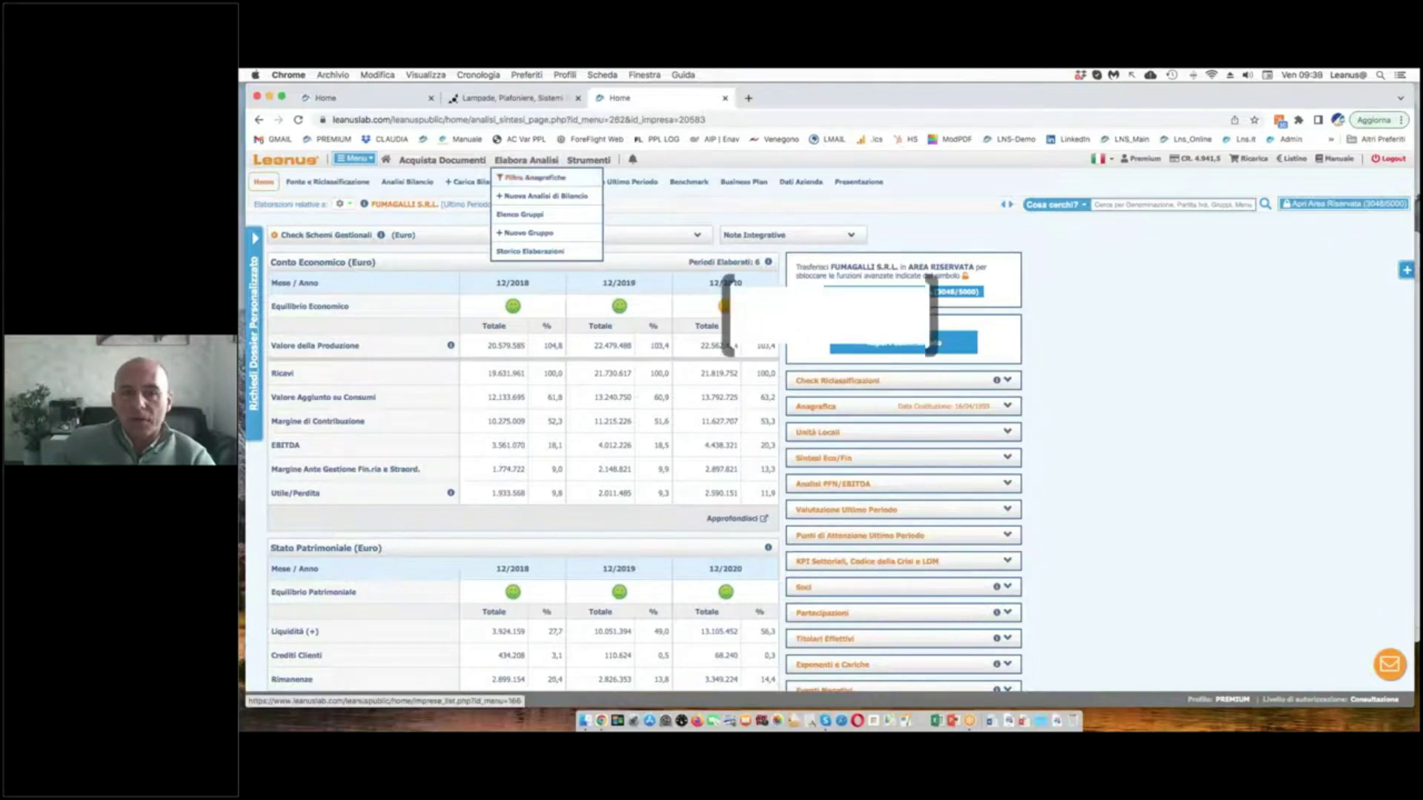
{"action": "left_click", "coordinate": [535, 179]}
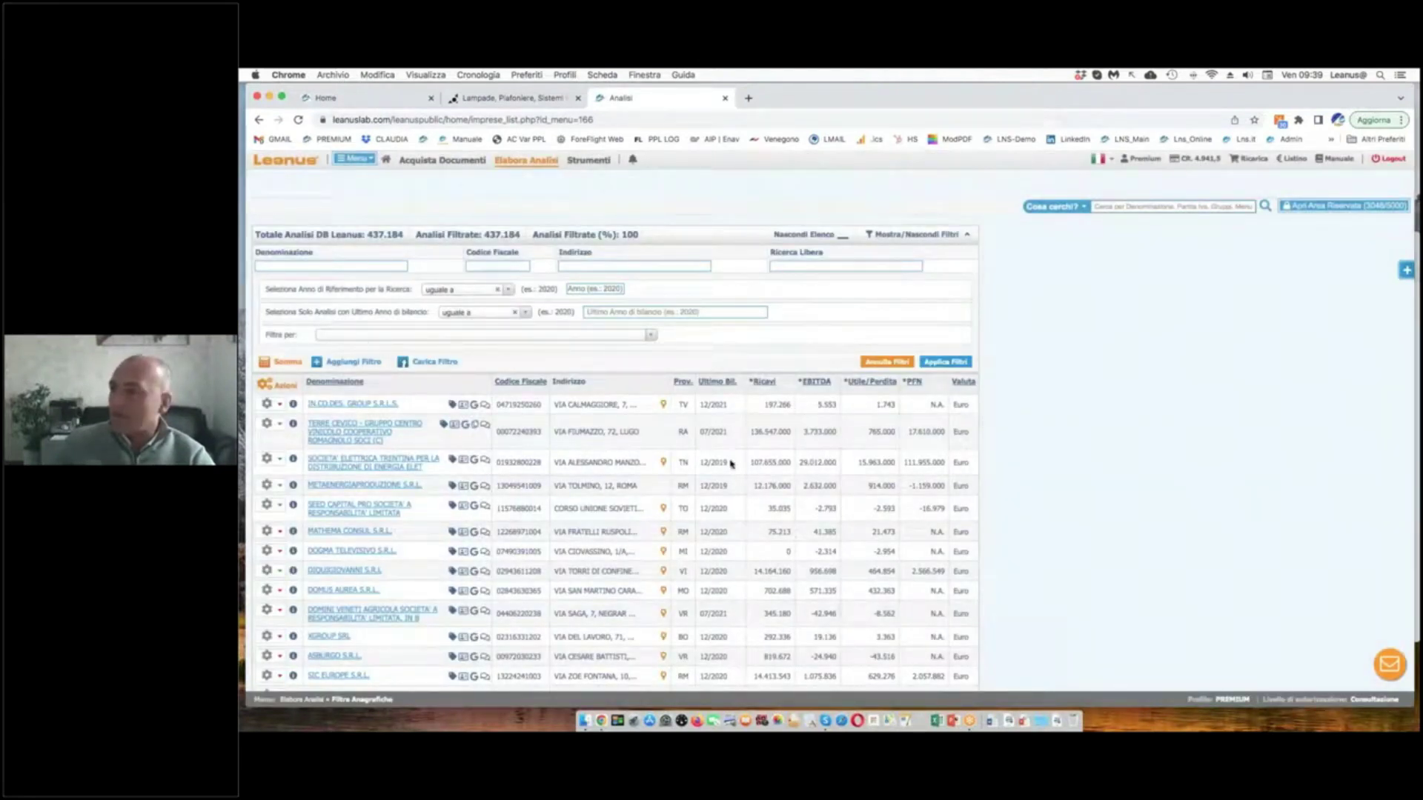
- Load the archived filter "webinar eliminare" and apply it to the company list
{"action": "left_click", "coordinate": [431, 363]}
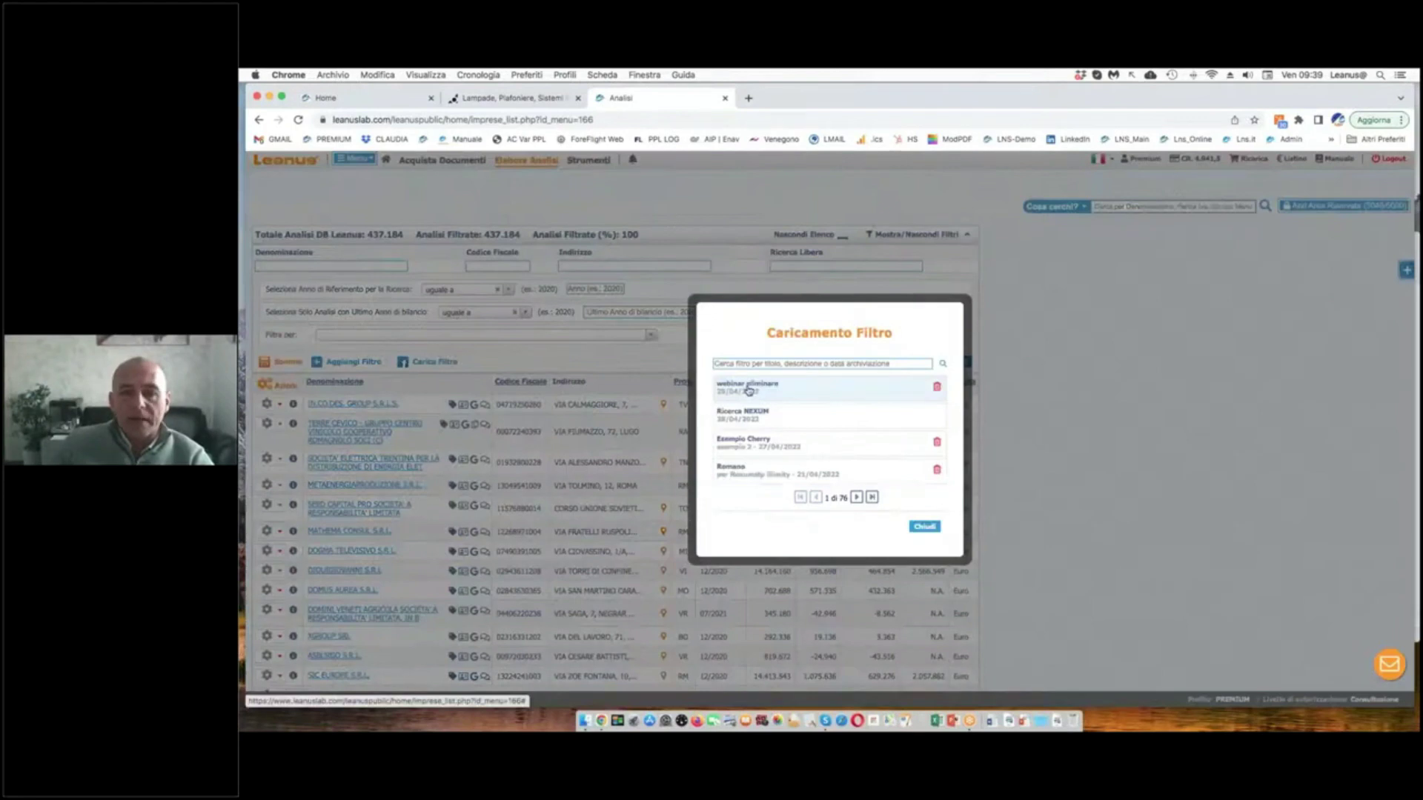
{"action": "left_click", "coordinate": [749, 386]}
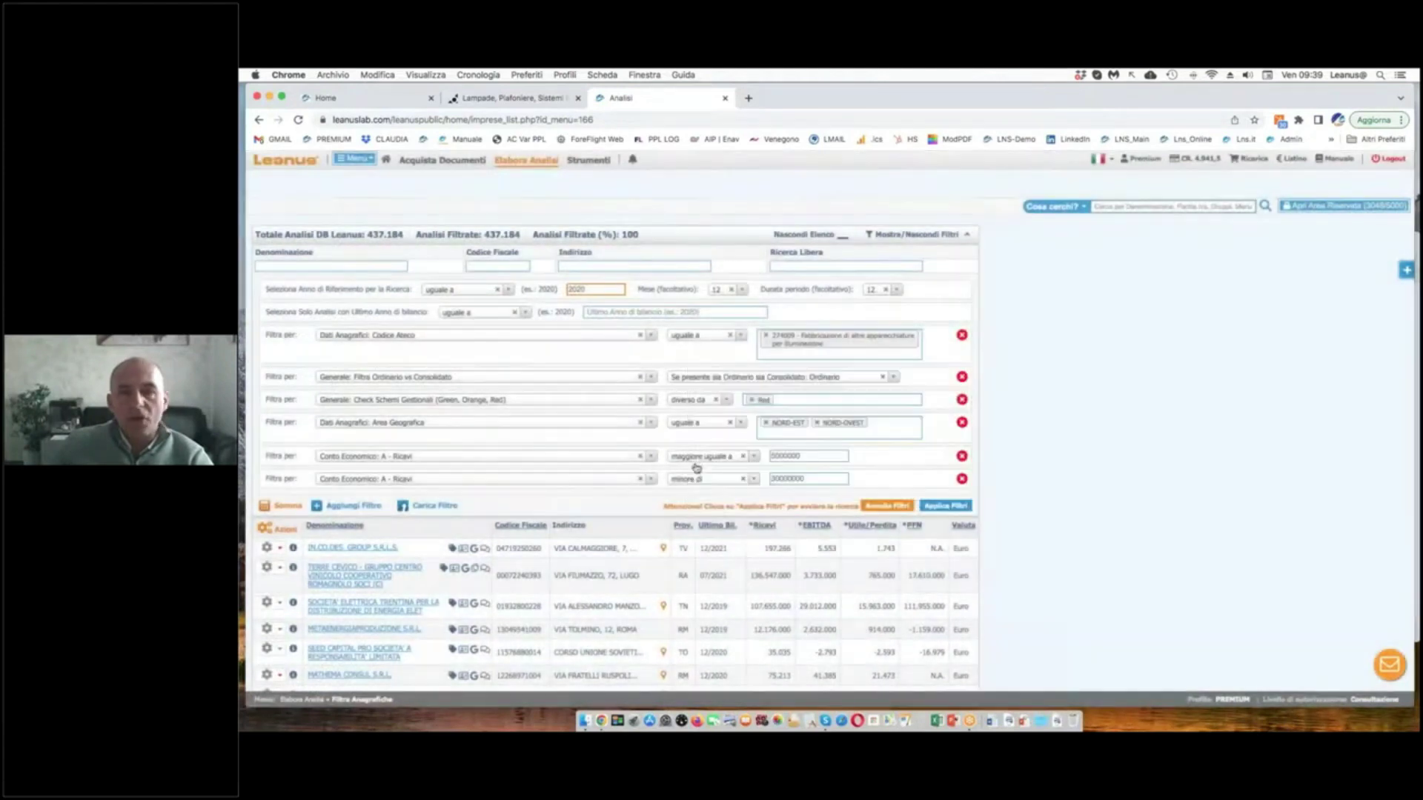
{"action": "left_click", "coordinate": [939, 507]}
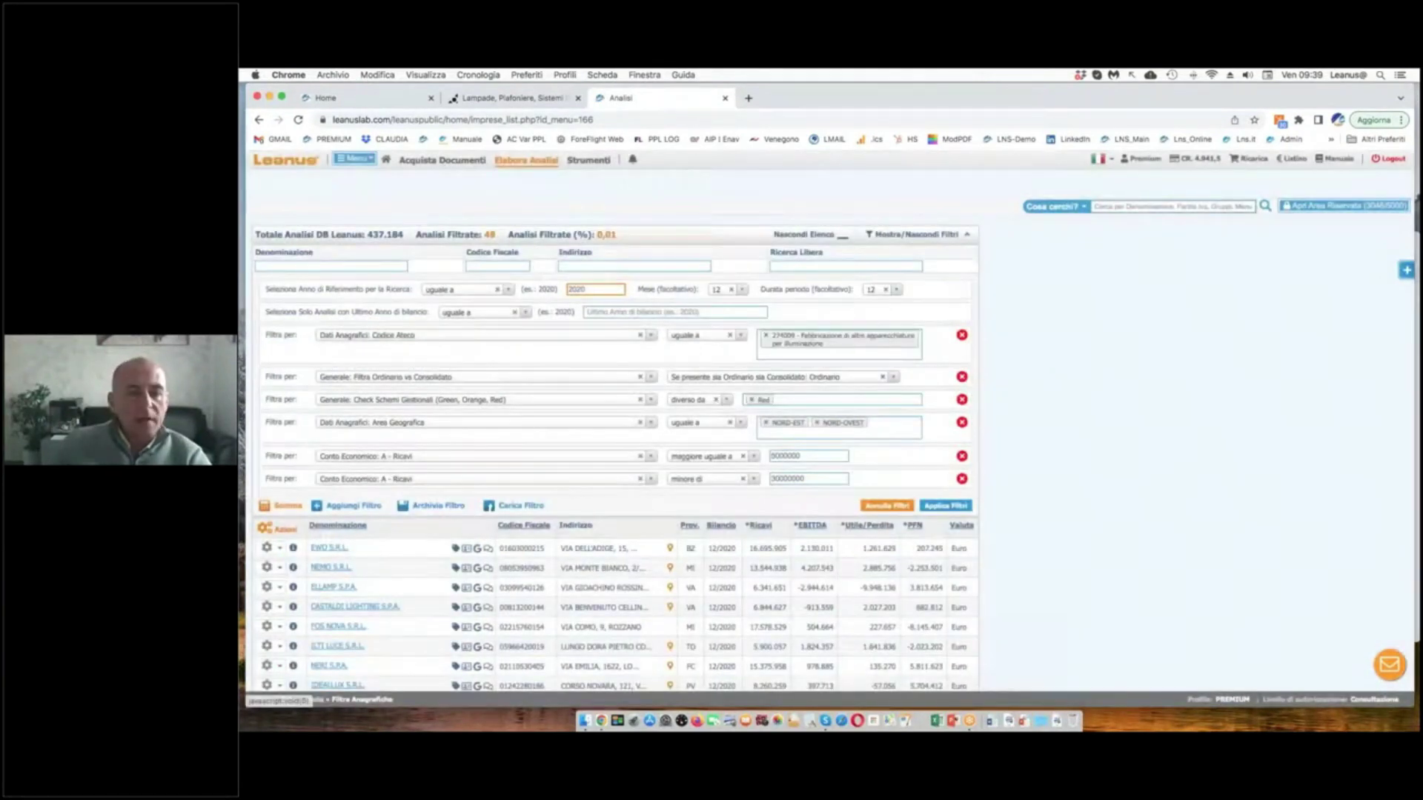
- Add a new filter on the balance-sheet index Modello di Business (SERVICES, INDUSTRIAL (Manifatturiera), TRADER)
{"action": "scroll", "coordinate": [615, 444], "scroll_direction": "down", "scroll_amount": 5}
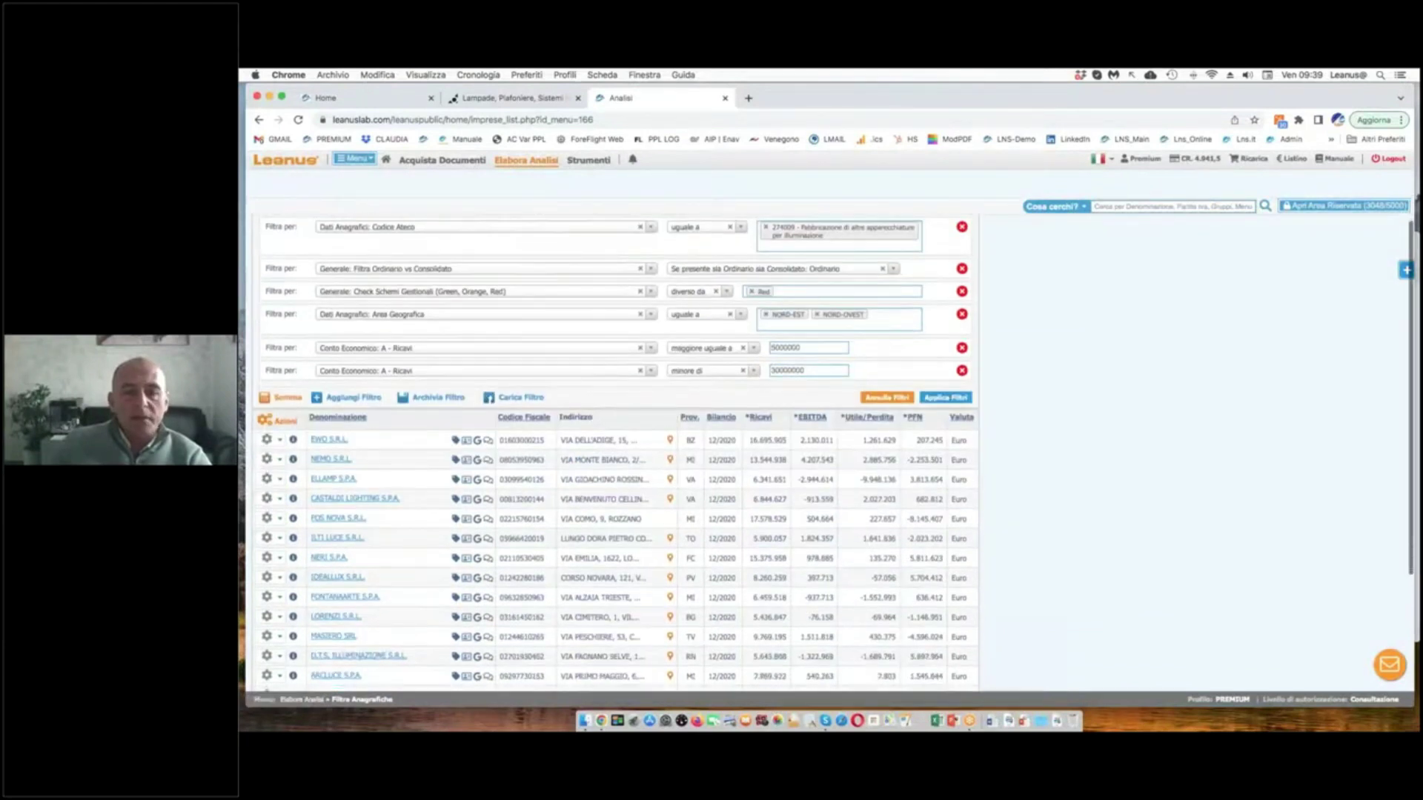
{"action": "scroll", "coordinate": [606, 477], "scroll_direction": "up", "scroll_amount": 4}
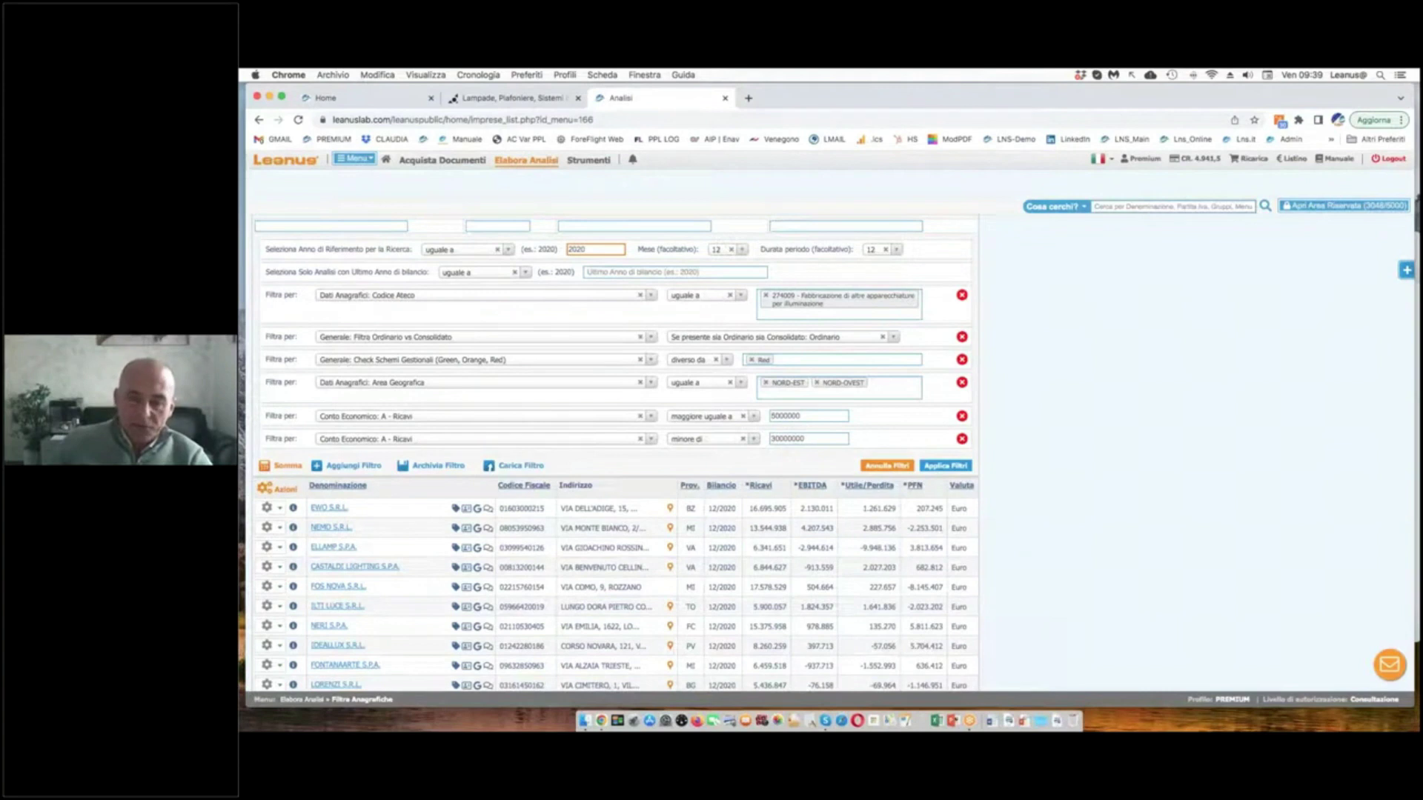
{"action": "scroll", "coordinate": [678, 345], "scroll_direction": "up", "scroll_amount": 1}
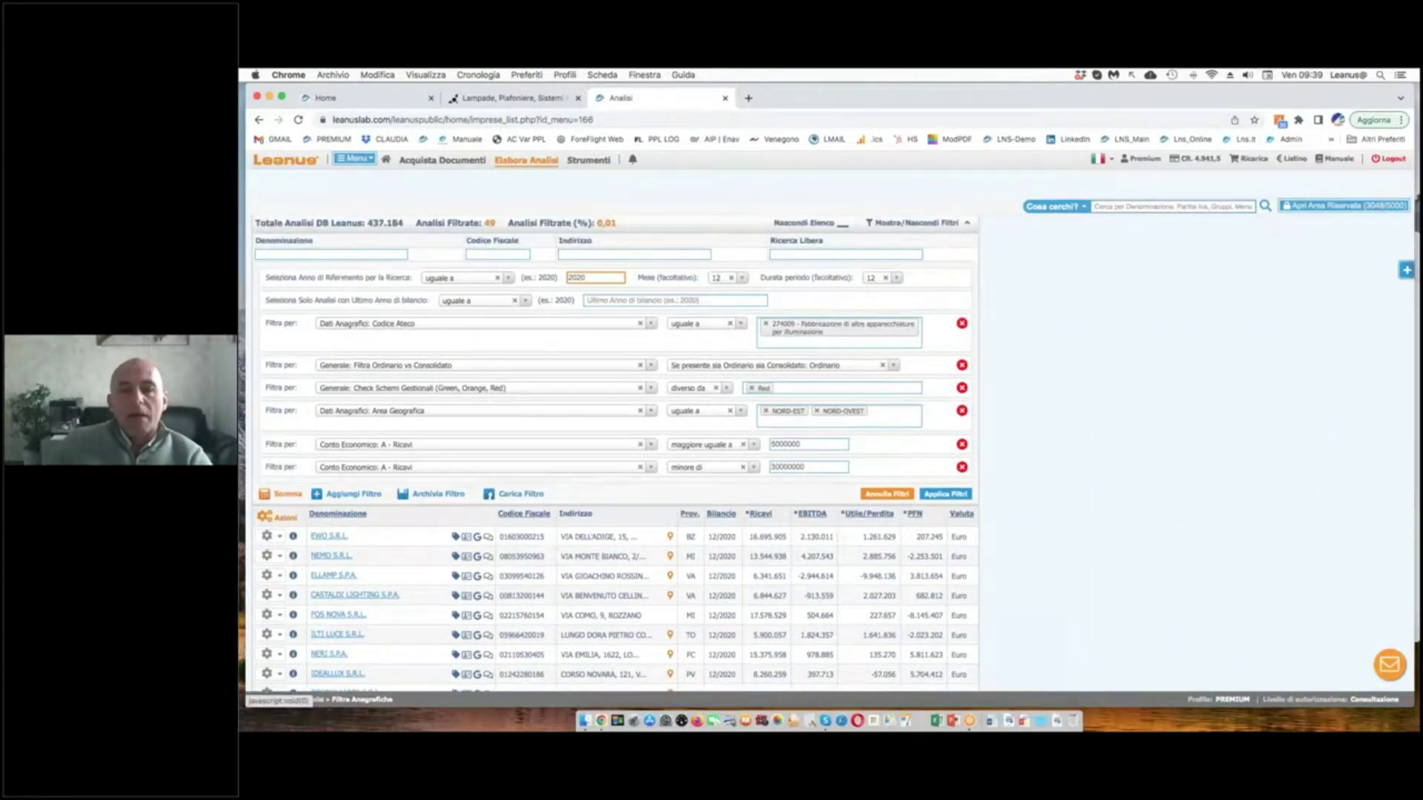
{"action": "left_click", "coordinate": [363, 495]}
{"action": "left_click", "coordinate": [363, 490]}
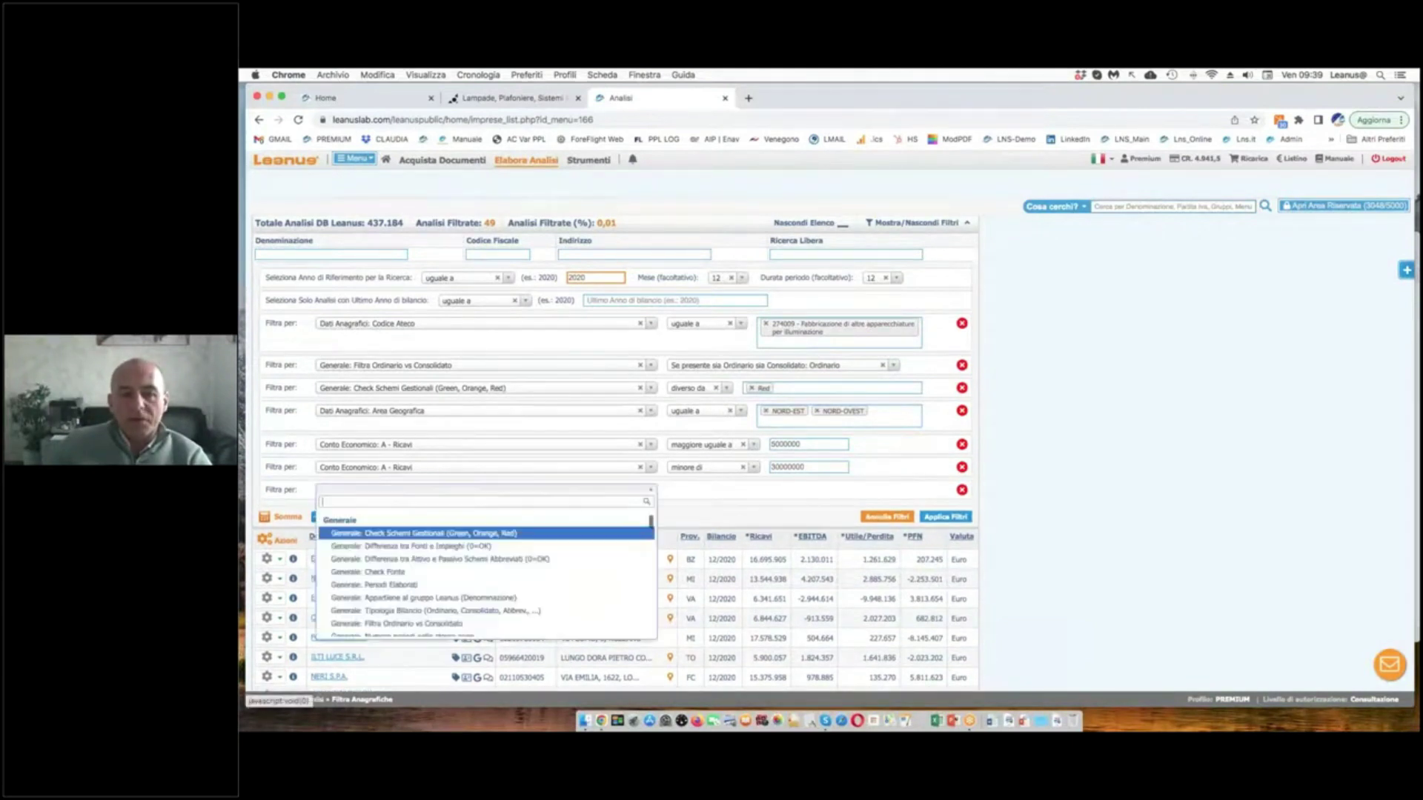
{"action": "type", "text": "bil"}
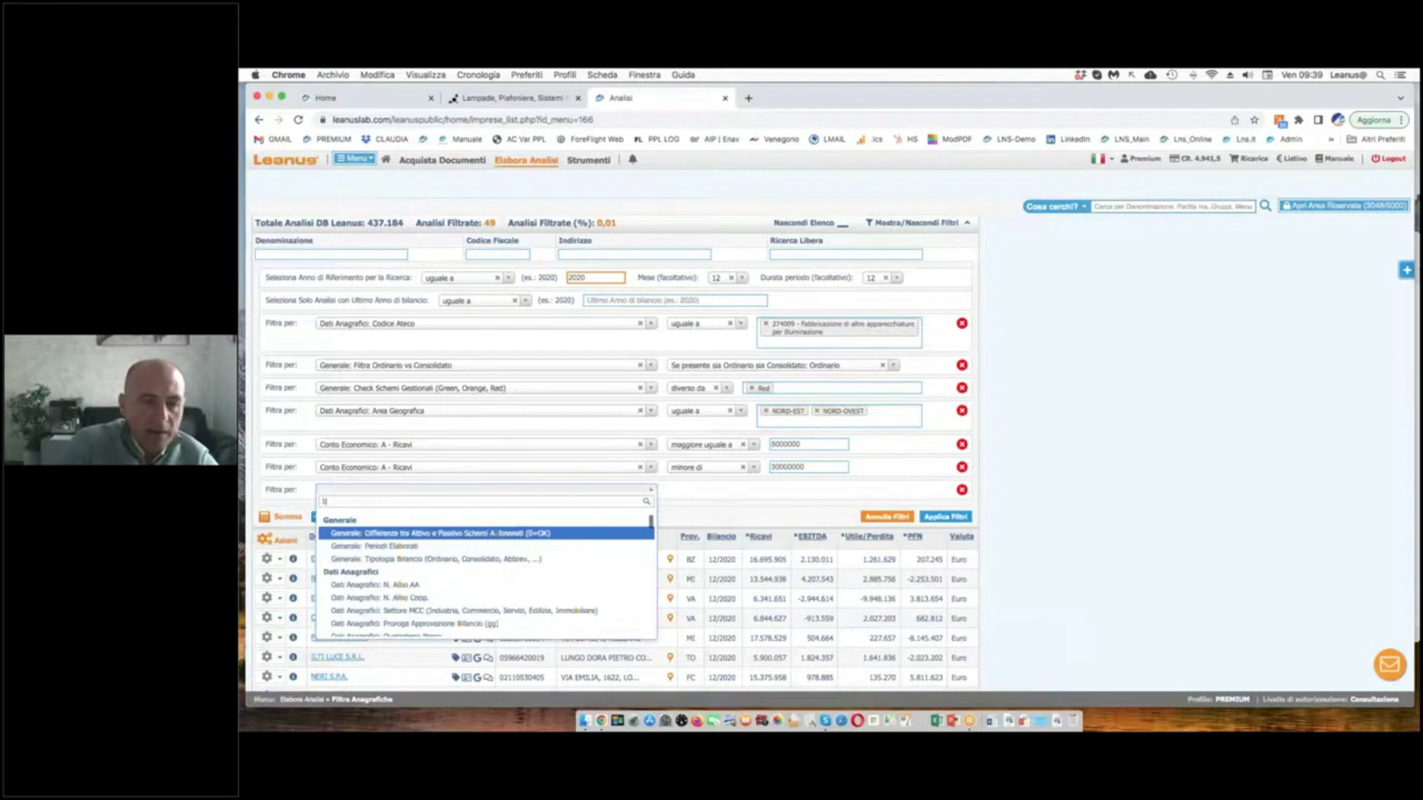
{"action": "key", "text": "BackSpace"}
{"action": "key", "text": "BackSpace"}
{"action": "key", "text": "BackSpace"}
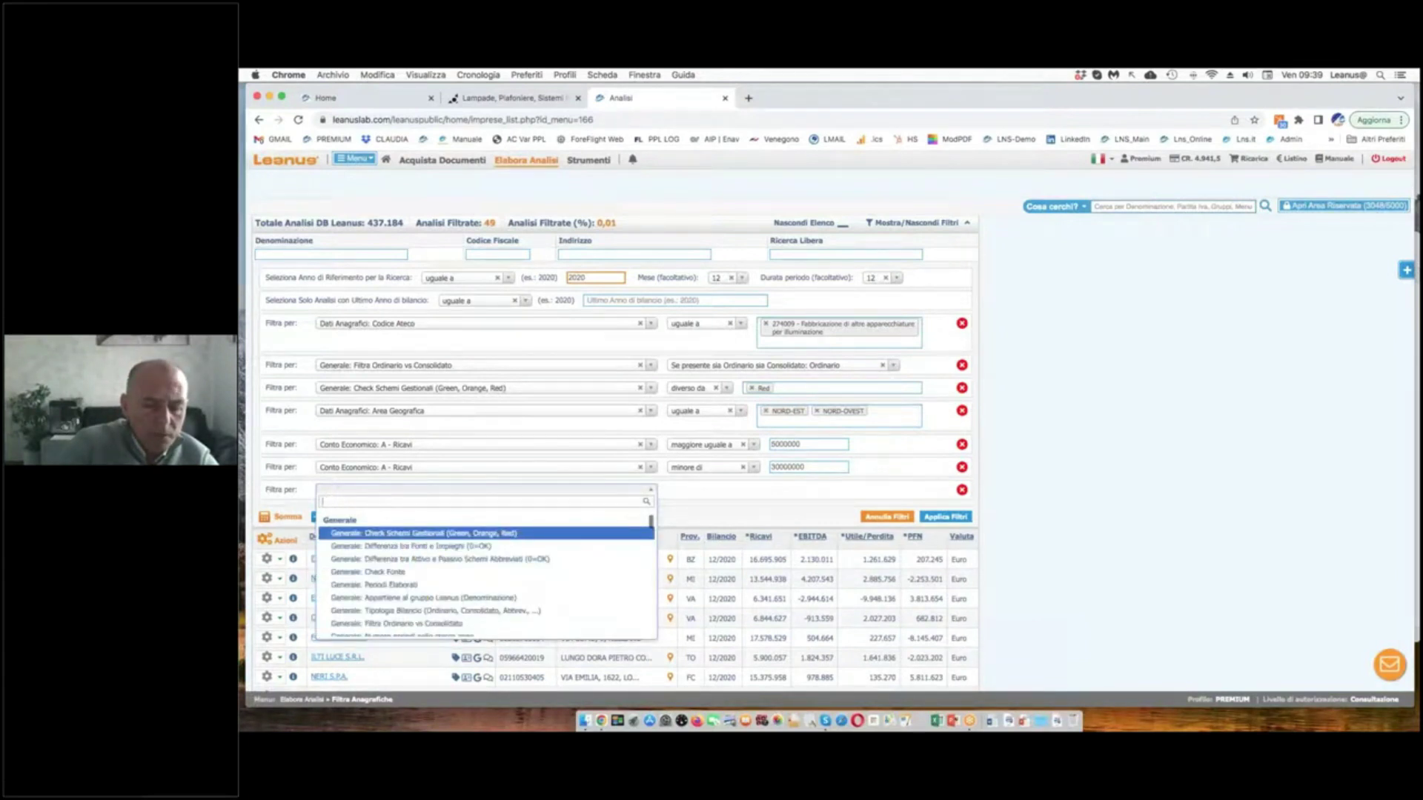
{"action": "type", "text": "indu"}
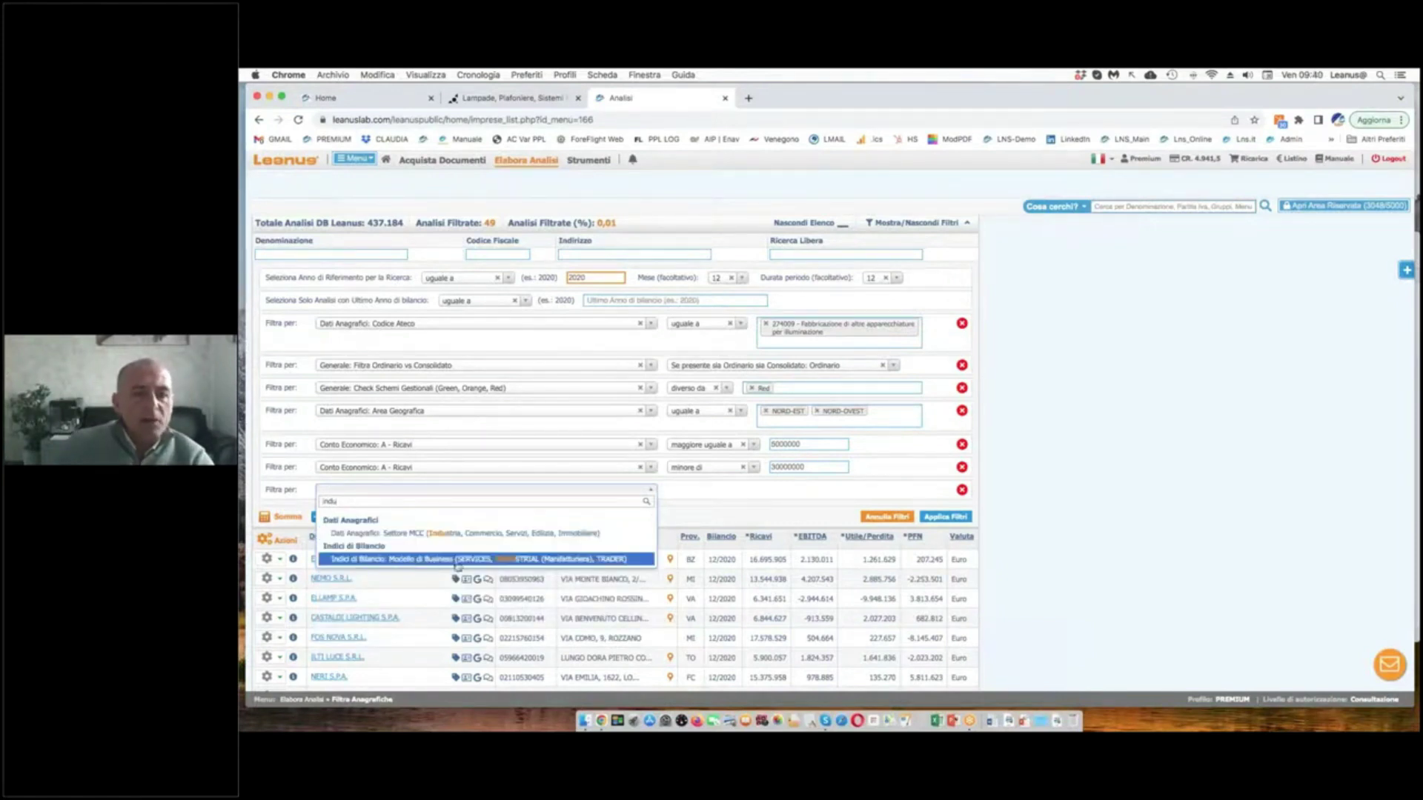
{"action": "left_click", "coordinate": [478, 559]}
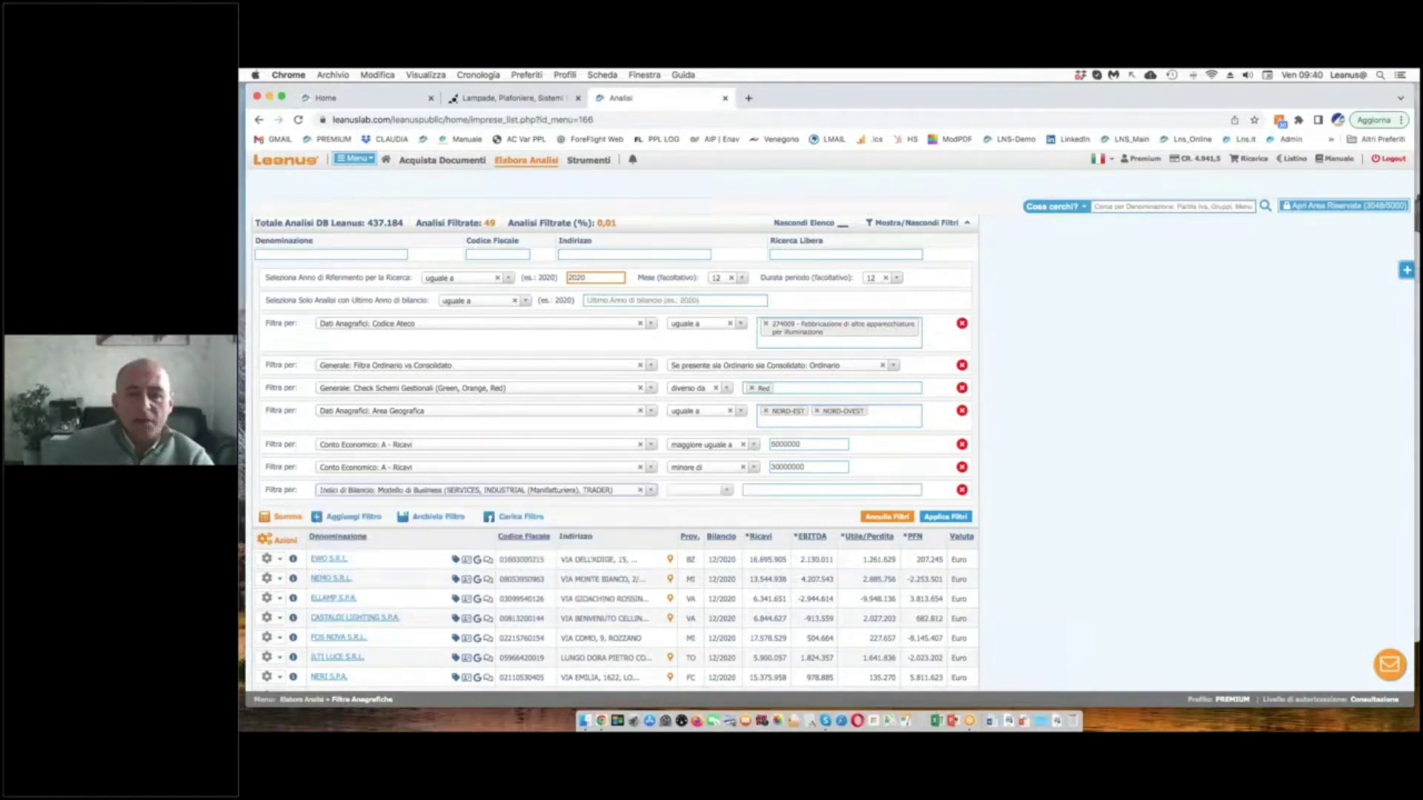
- Set the business model filter to "uguale a" INDUSTRIAL and apply it to the company list
{"action": "left_click", "coordinate": [697, 490]}
{"action": "left_click", "coordinate": [697, 504]}
{"action": "left_click", "coordinate": [830, 490]}
{"action": "type", "text": "IN"}
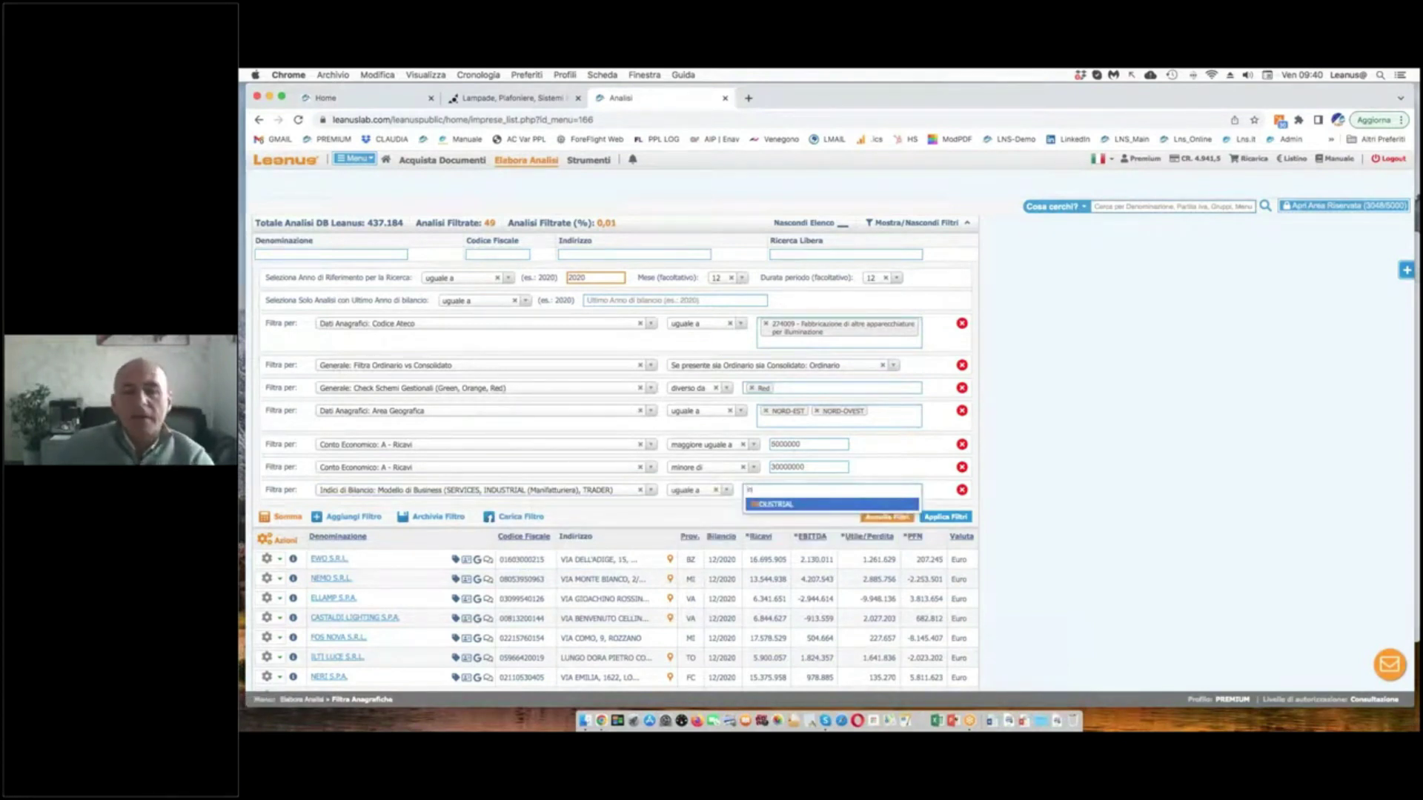
{"action": "left_click", "coordinate": [852, 505]}
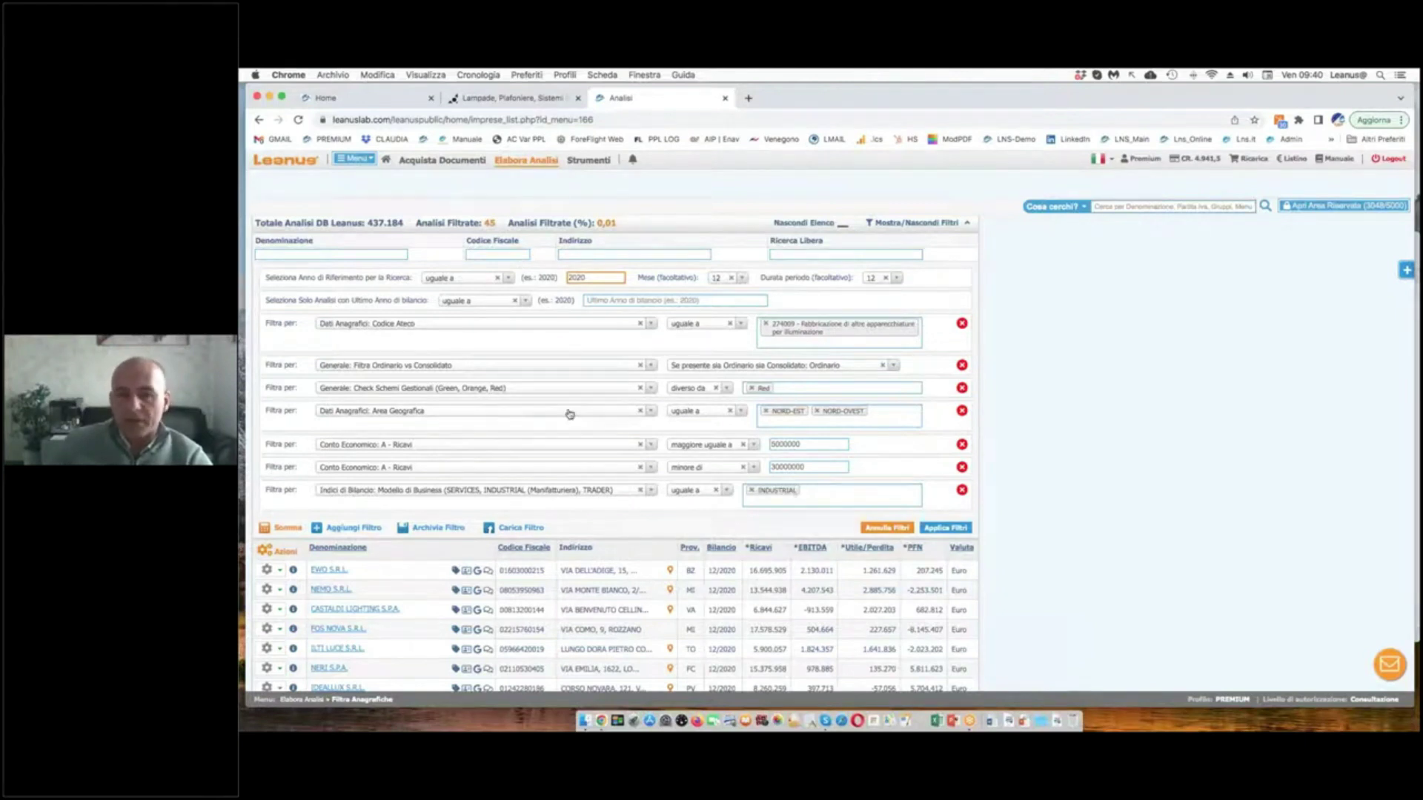
- Sort the filtered companies alphabetically by Denominazione and look through the list
{"action": "scroll", "coordinate": [556, 361], "scroll_direction": "down", "scroll_amount": 5}
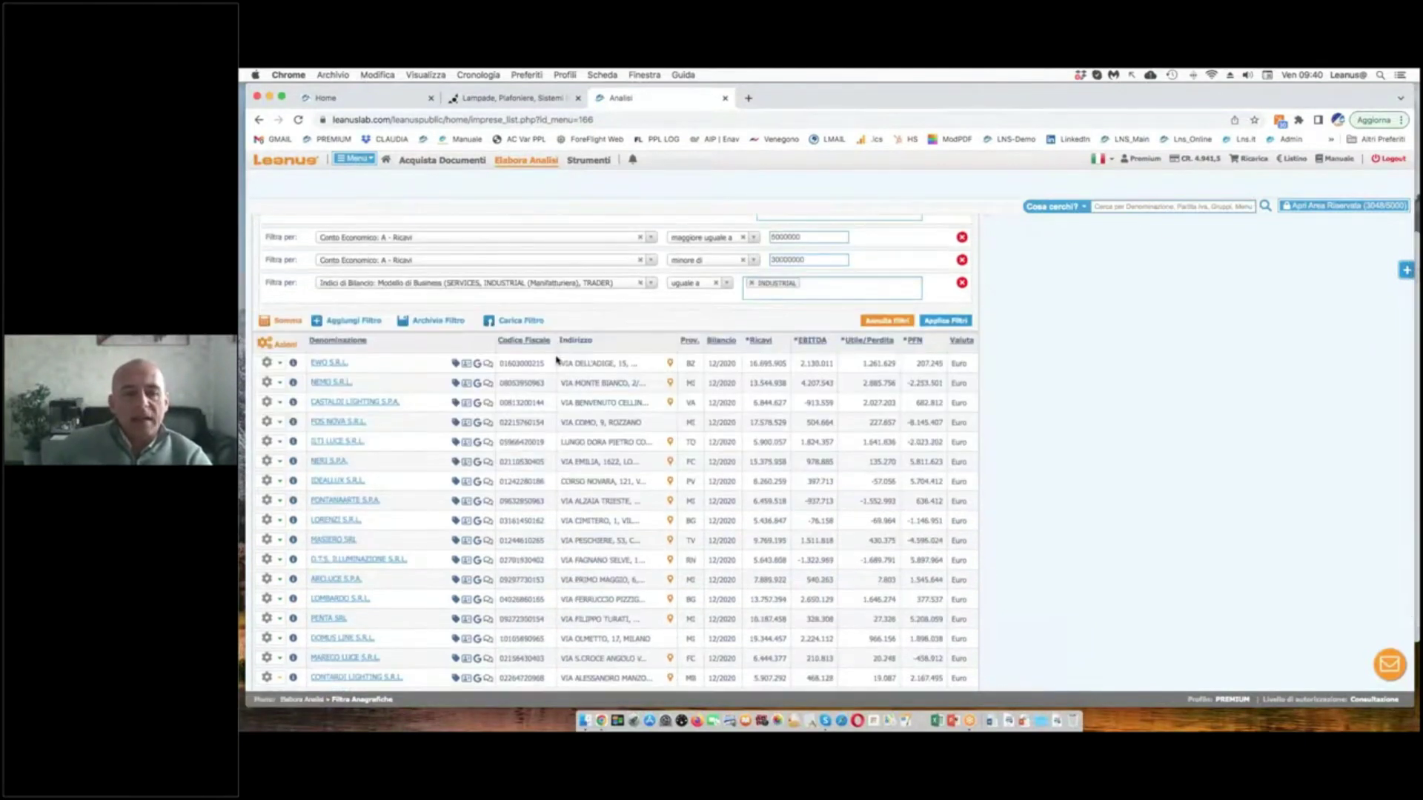
{"action": "scroll", "coordinate": [556, 361], "scroll_direction": "down", "scroll_amount": 1}
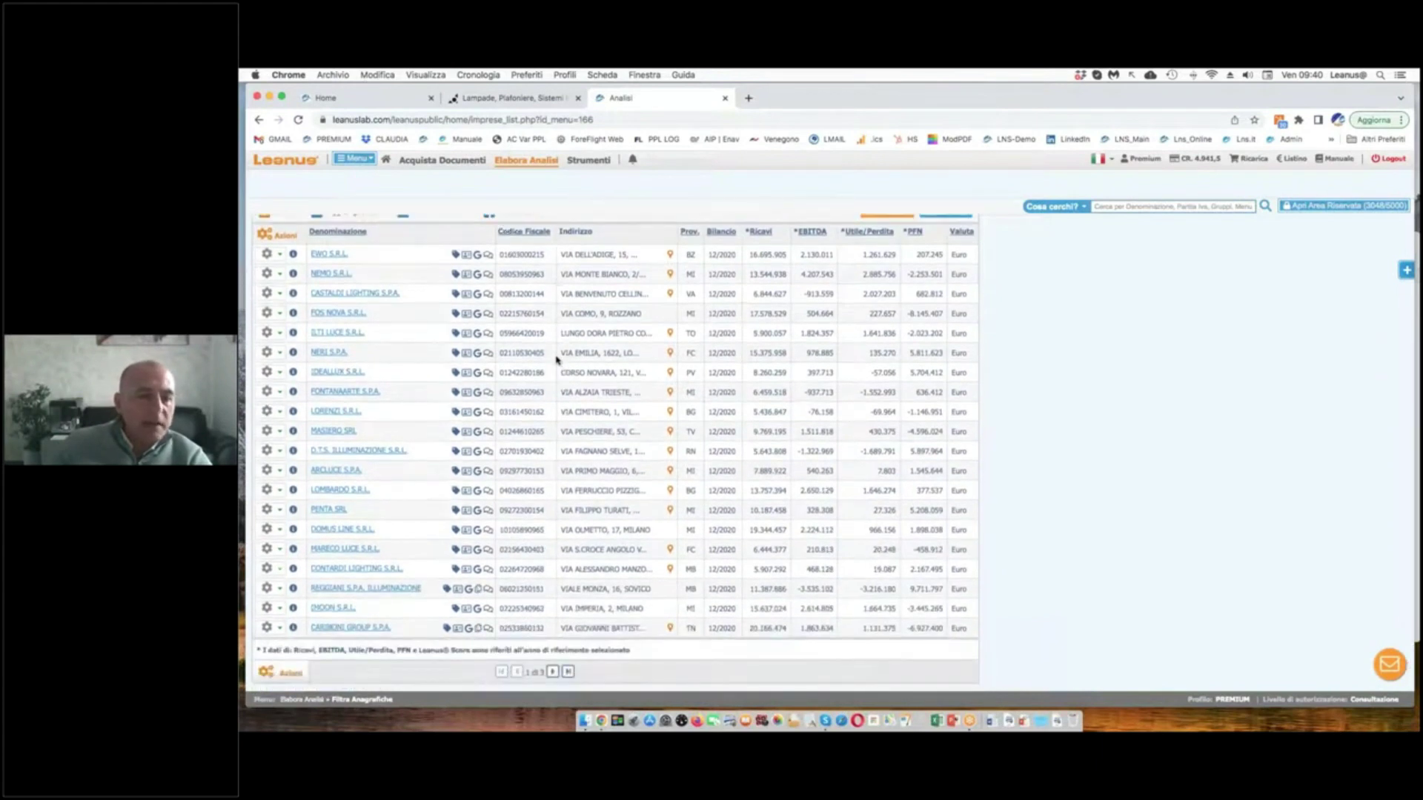
{"action": "scroll", "coordinate": [557, 361], "scroll_direction": "down", "scroll_amount": 1}
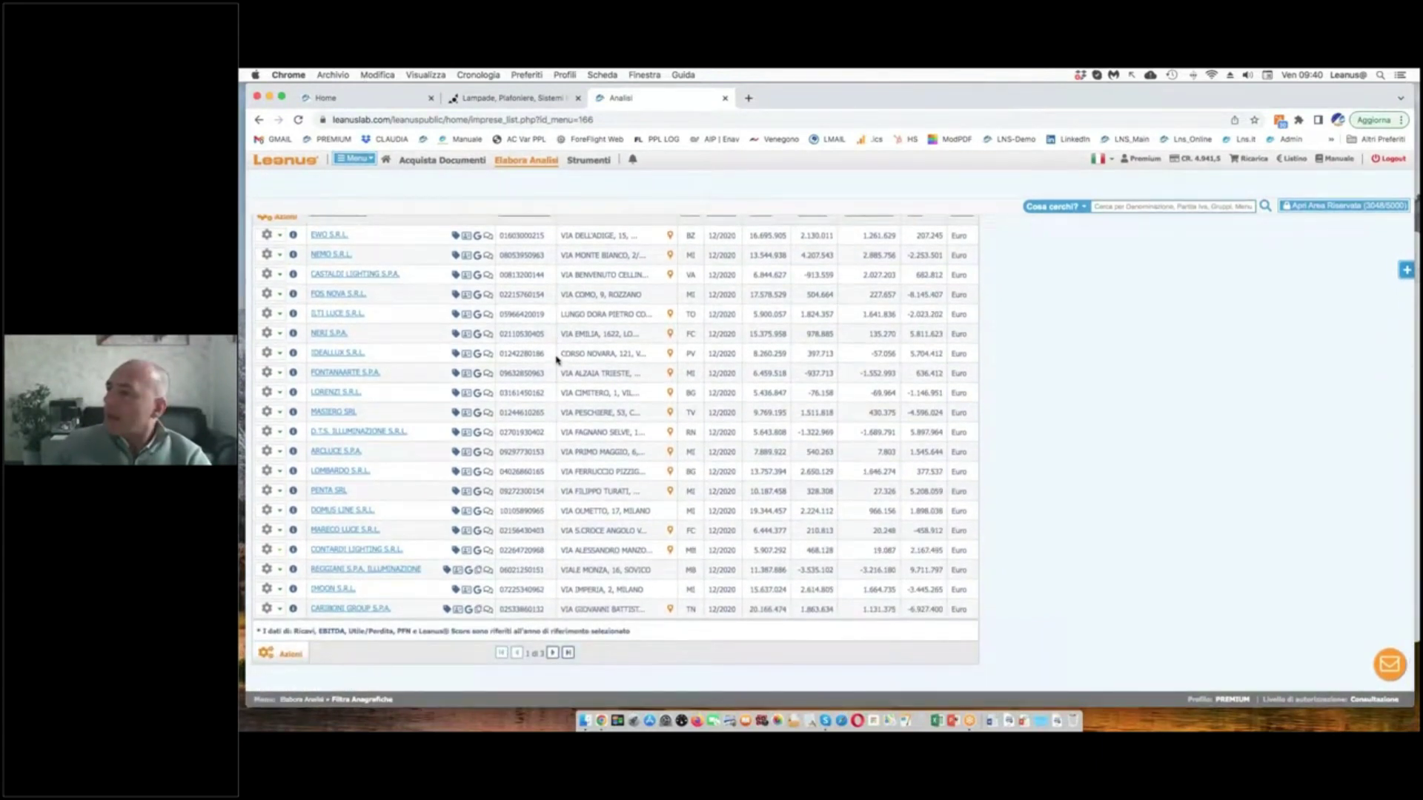
{"action": "scroll", "coordinate": [556, 361], "scroll_direction": "up", "scroll_amount": 3}
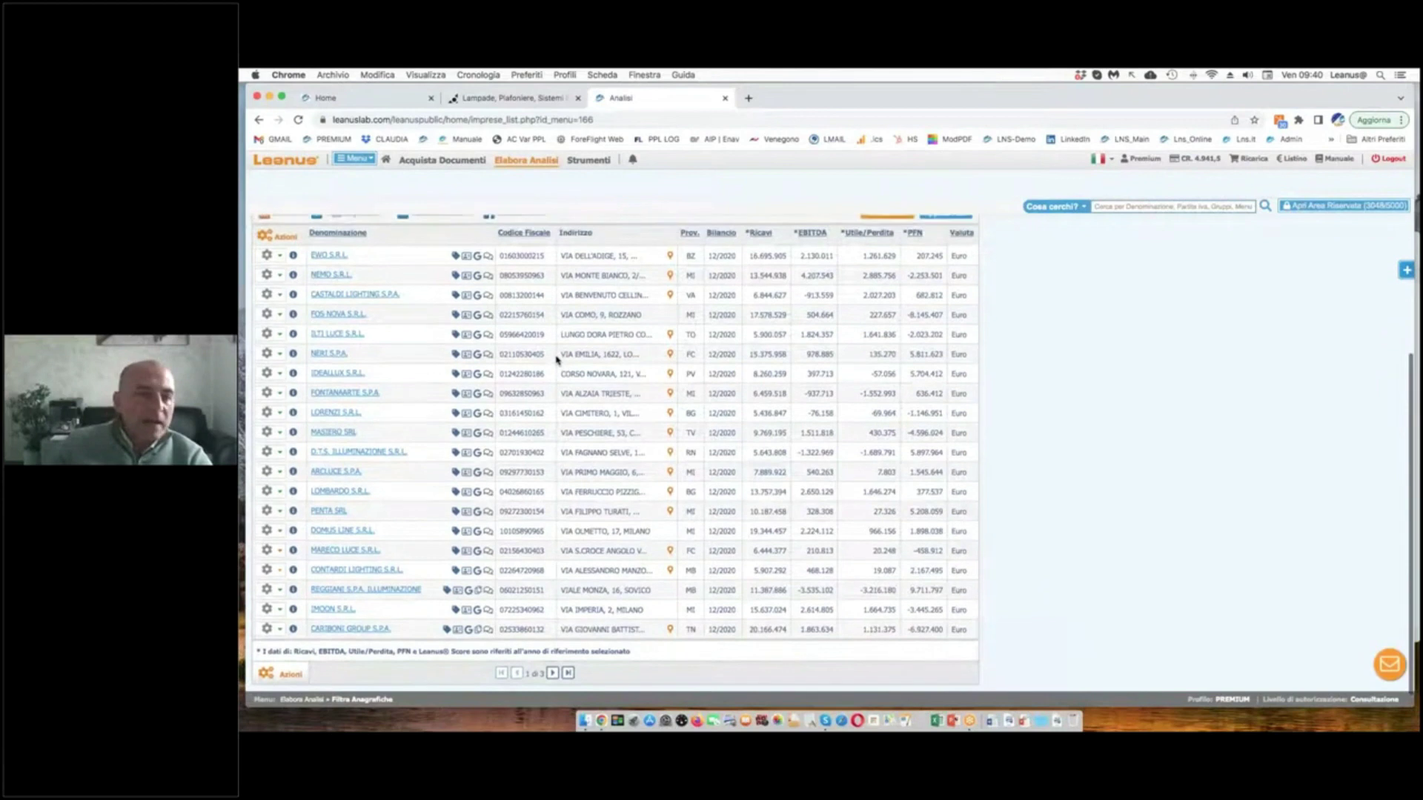
{"action": "left_click", "coordinate": [353, 338]}
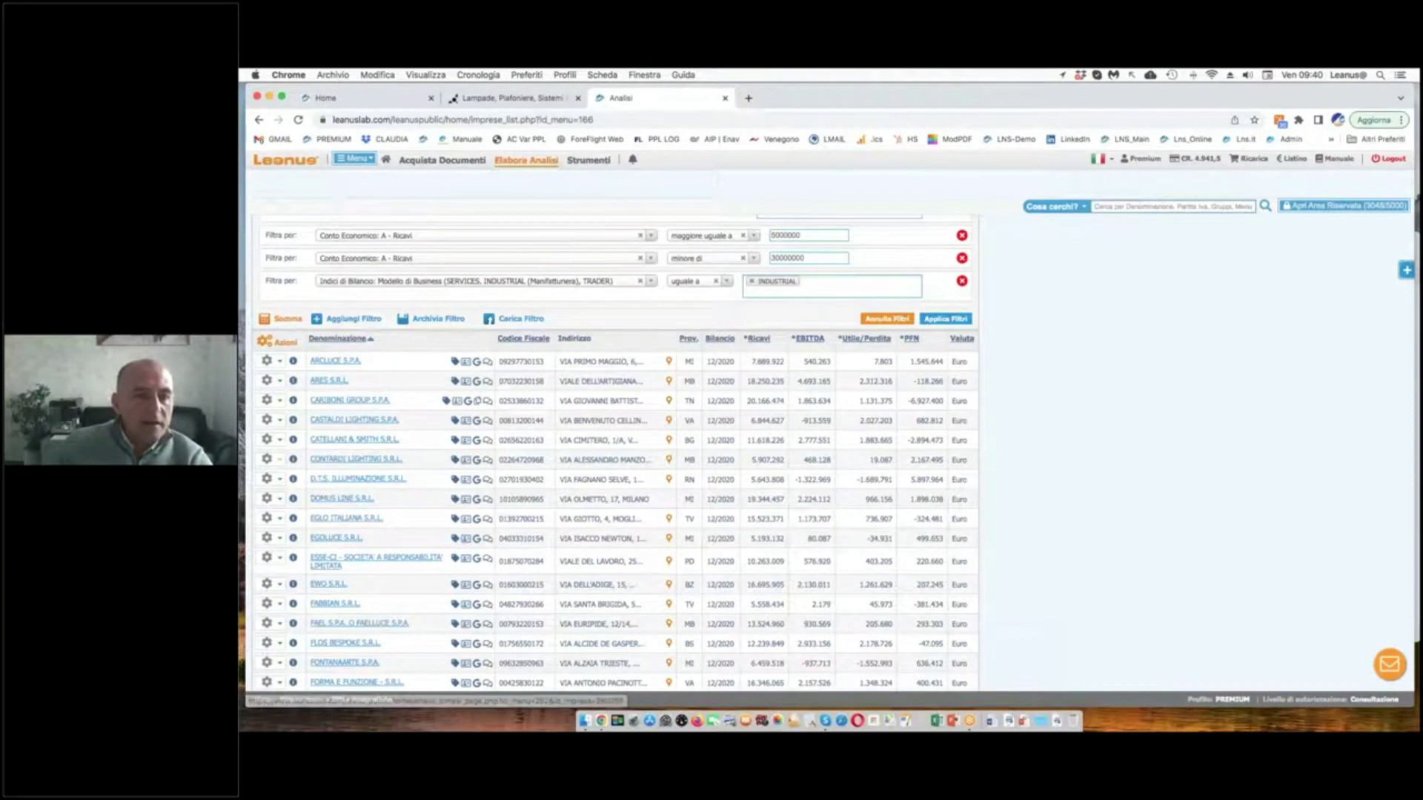
{"action": "scroll", "coordinate": [348, 469], "scroll_direction": "down", "scroll_amount": 3}
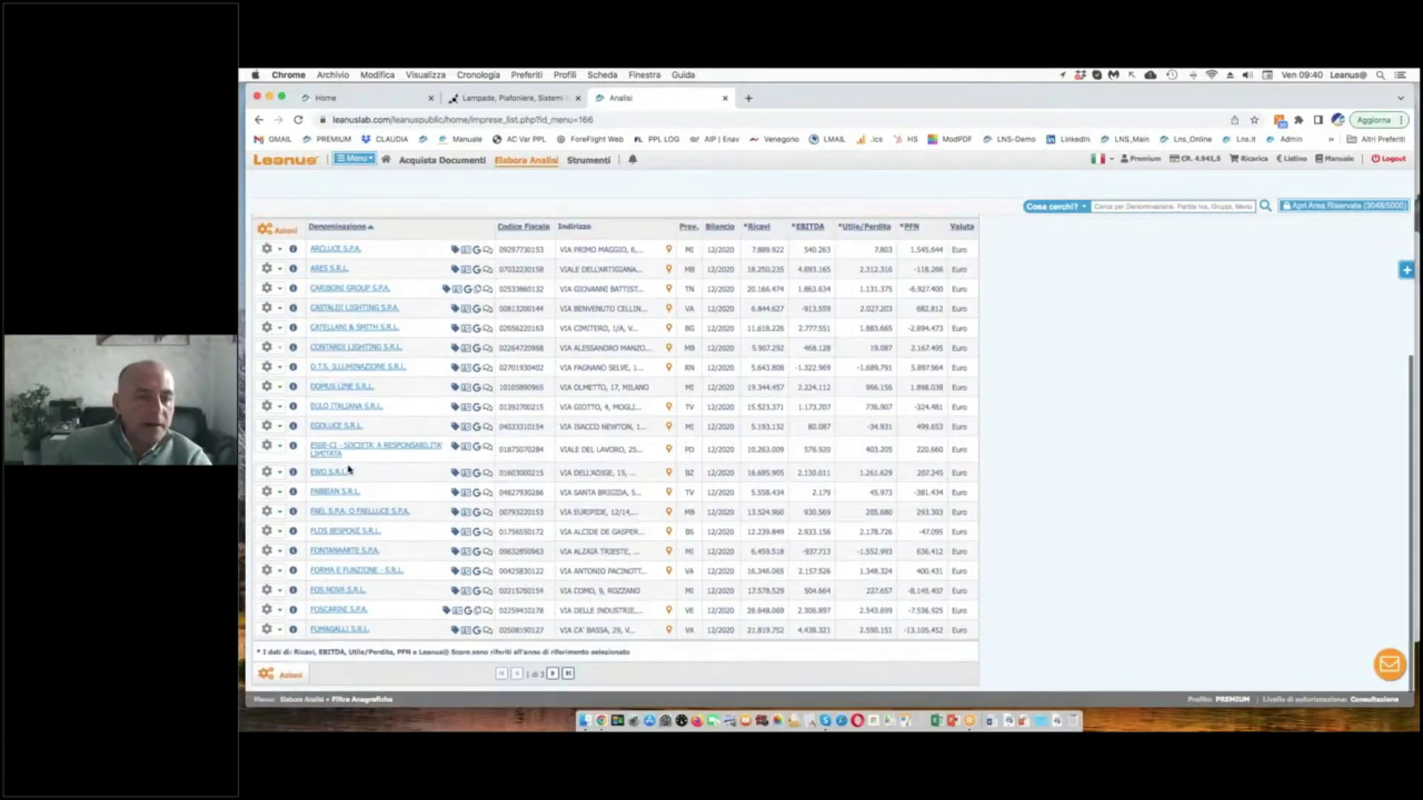
{"action": "scroll", "coordinate": [348, 468], "scroll_direction": "up", "scroll_amount": 5}
{"action": "scroll", "coordinate": [615, 445], "scroll_direction": "up", "scroll_amount": 3}
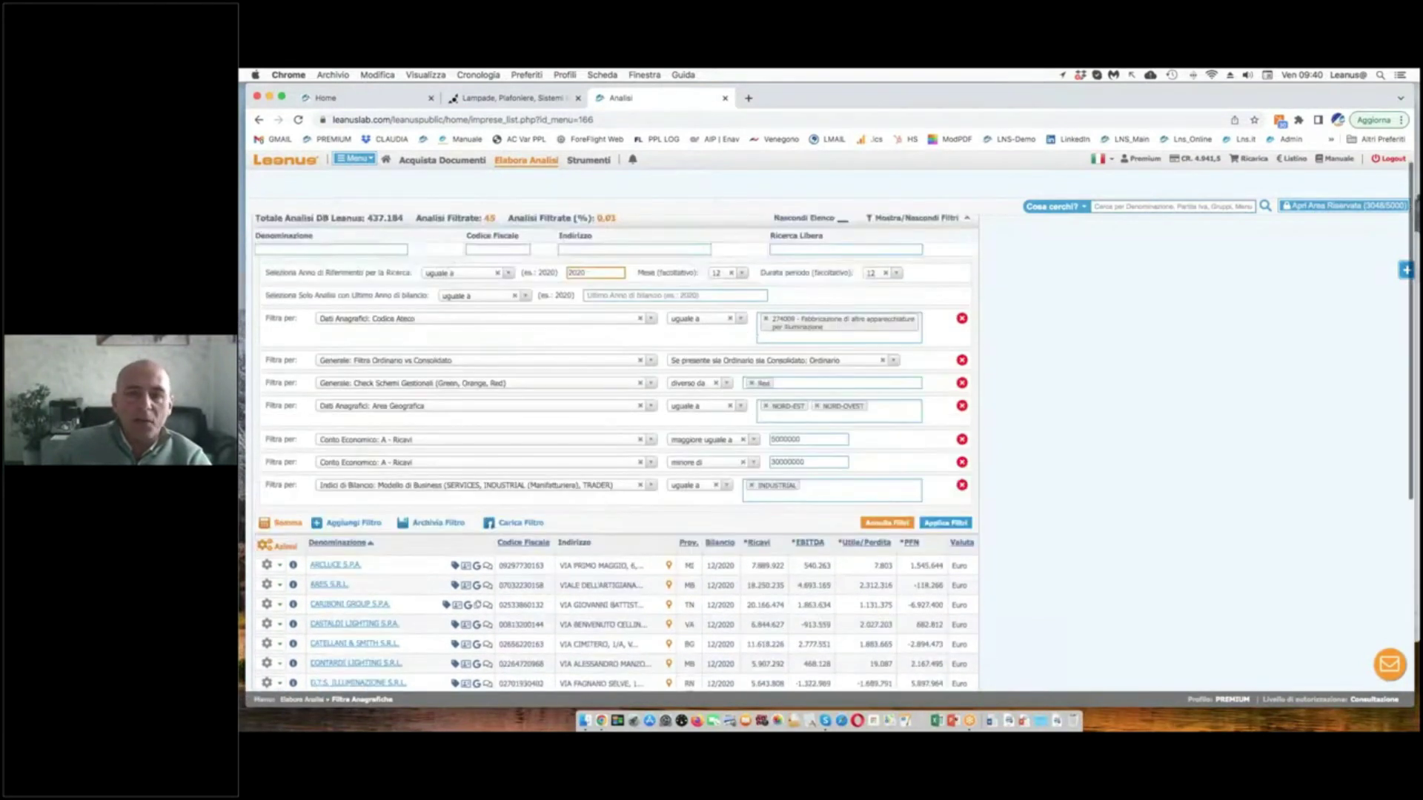
- Open the Filtra Anagrafiche page in a separate browser tab from the Elabora Analisi section and switch to it
{"action": "left_click", "coordinate": [1117, 206]}
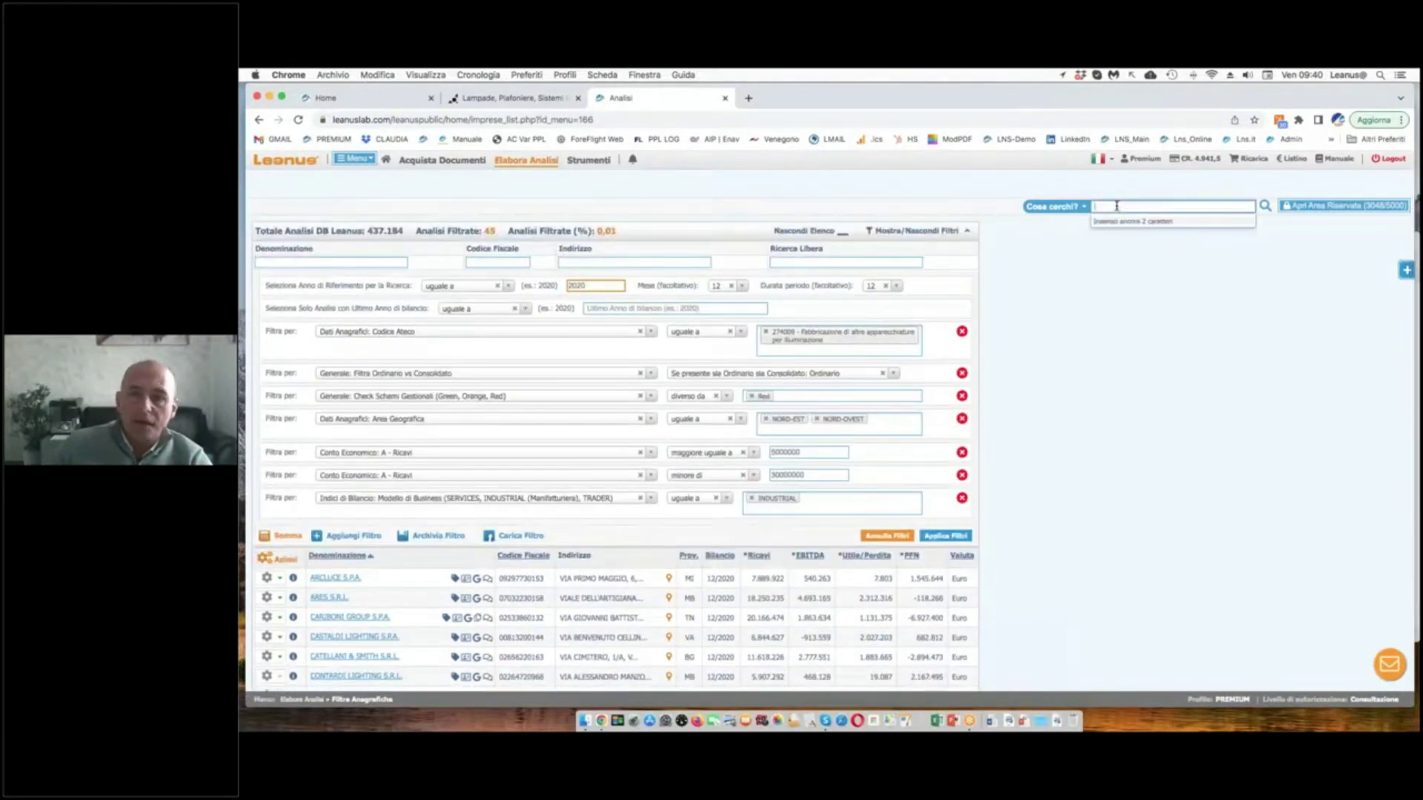
{"action": "left_click", "coordinate": [365, 102]}
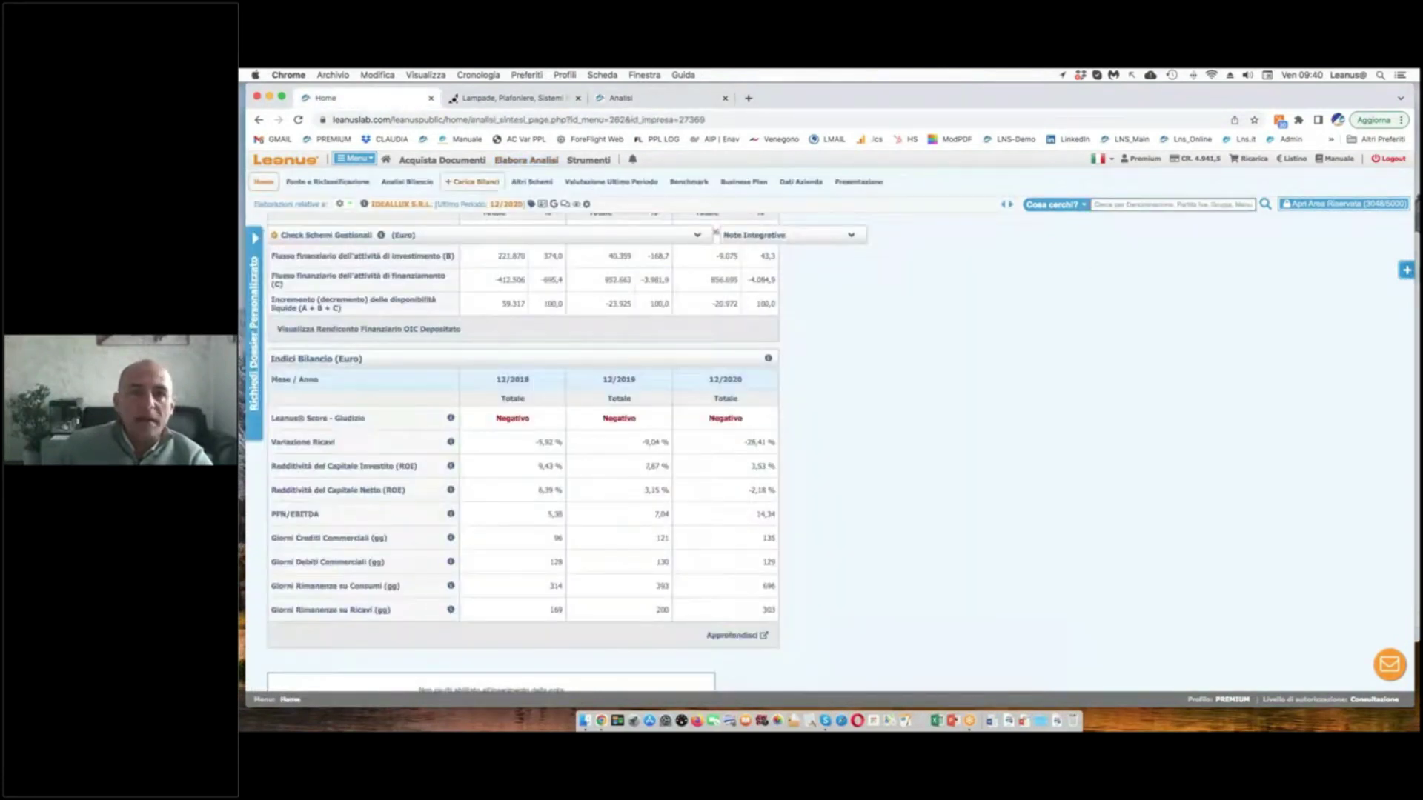
{"action": "right_click", "coordinate": [545, 181]}
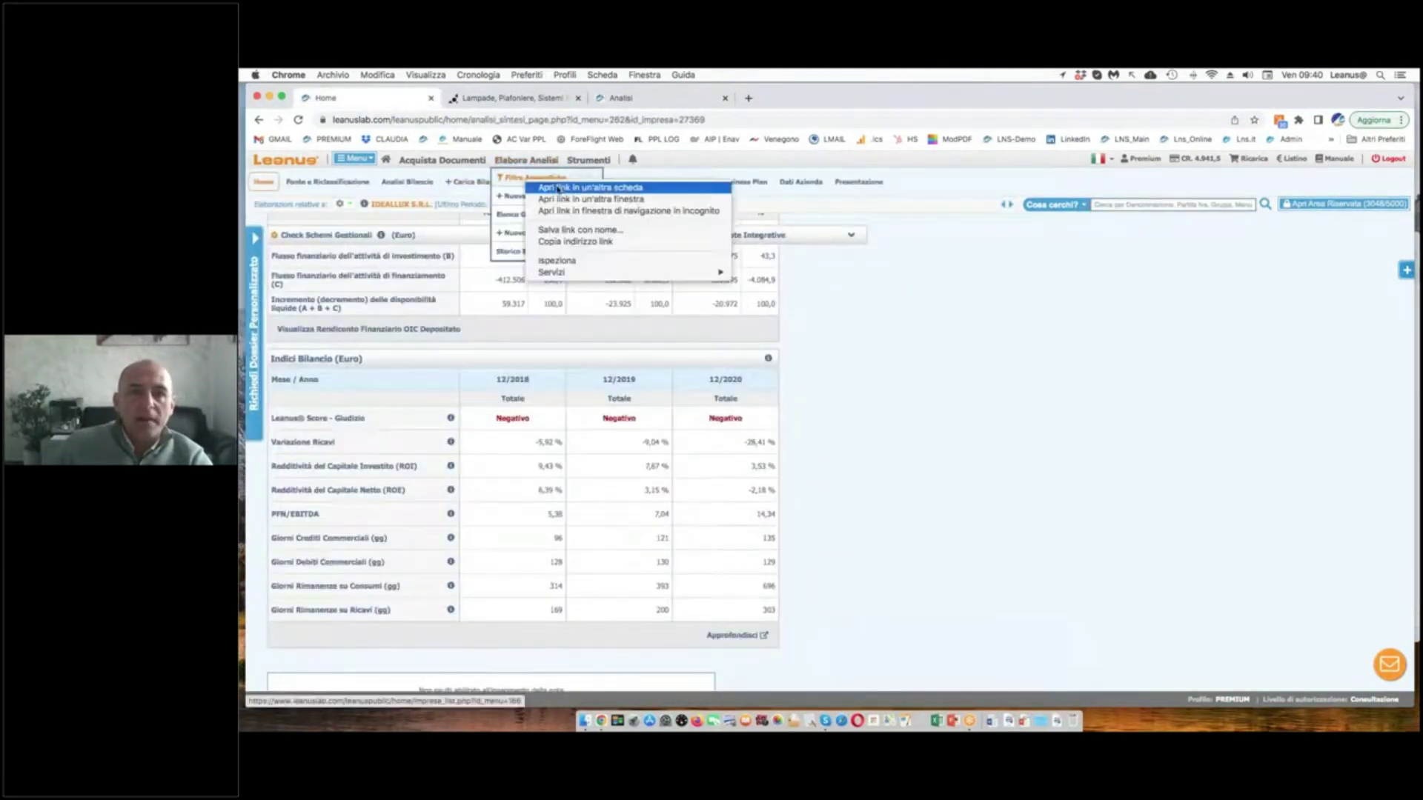
{"action": "left_click", "coordinate": [548, 188]}
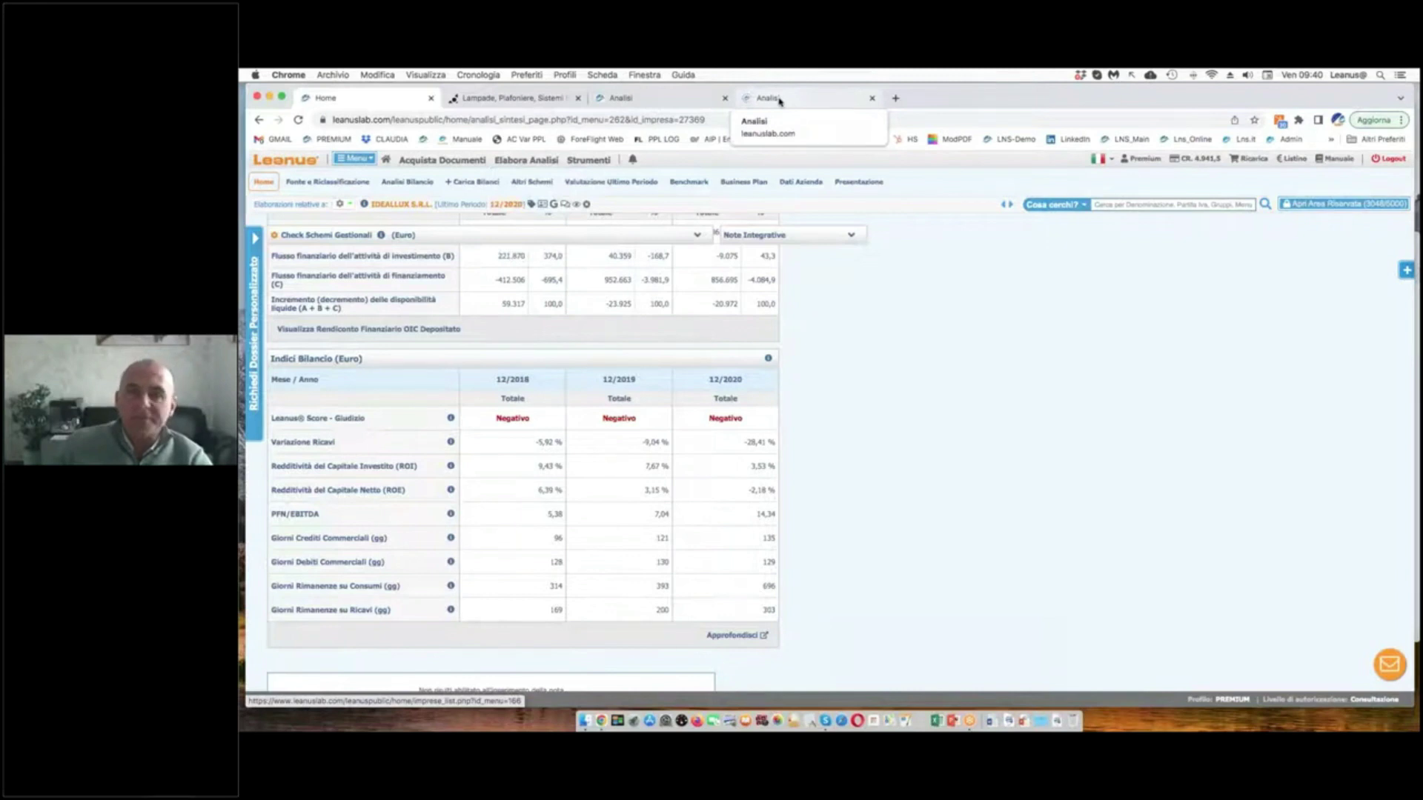
{"action": "left_click", "coordinate": [771, 99]}
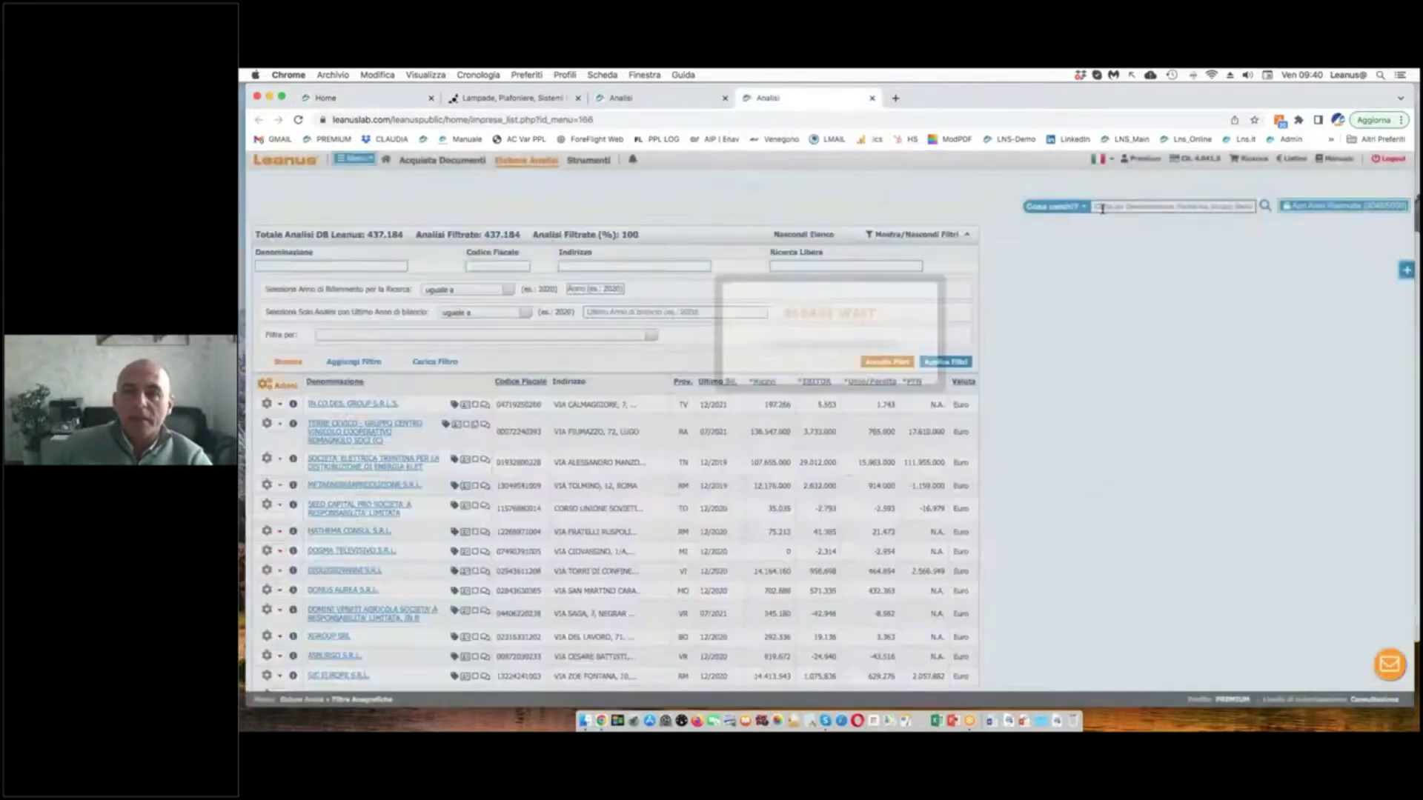
- Search the analyses for "disano" and open DISANO ILLUMINAZIONE S.P.A
{"action": "left_click", "coordinate": [1104, 206]}
{"action": "type", "text": "dil"}
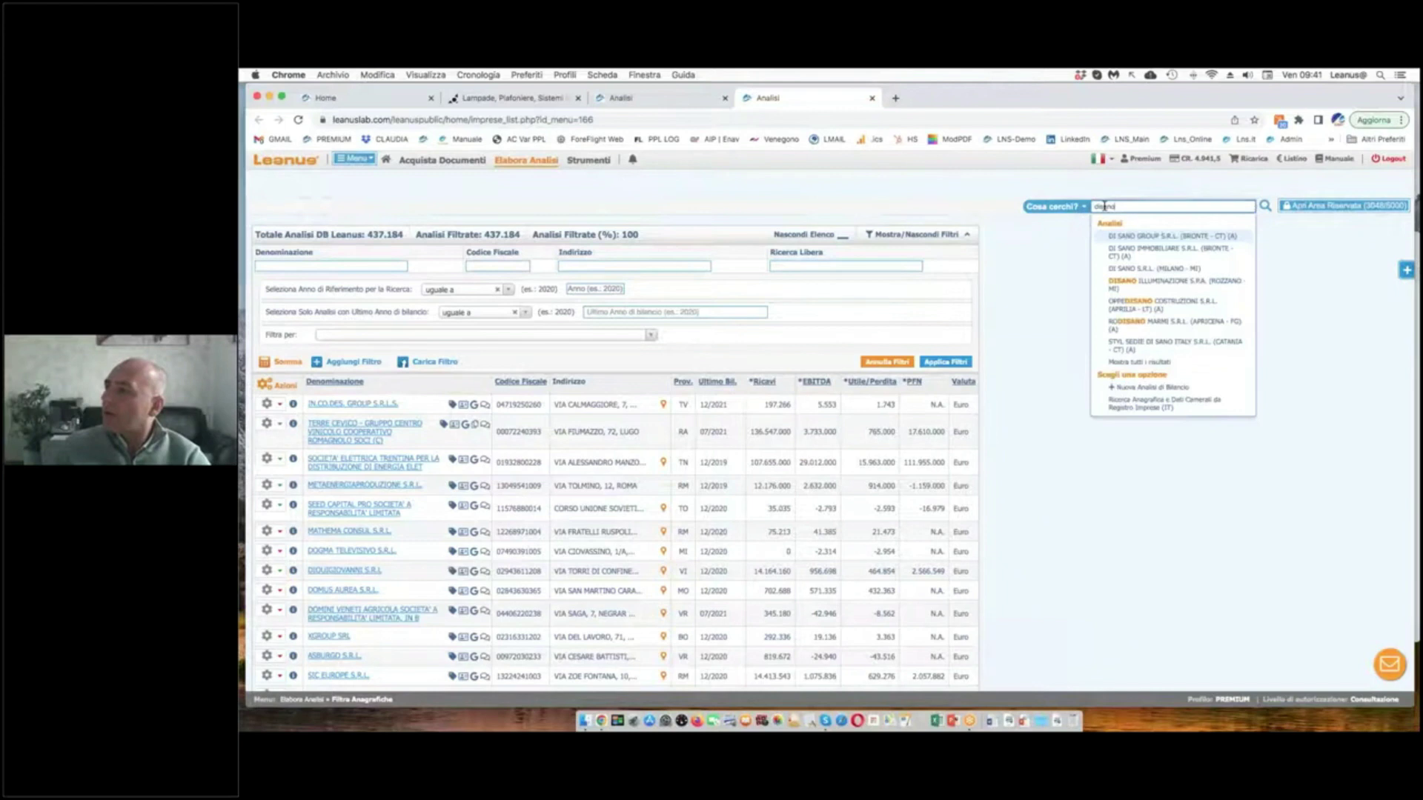
{"action": "left_click", "coordinate": [1161, 286]}
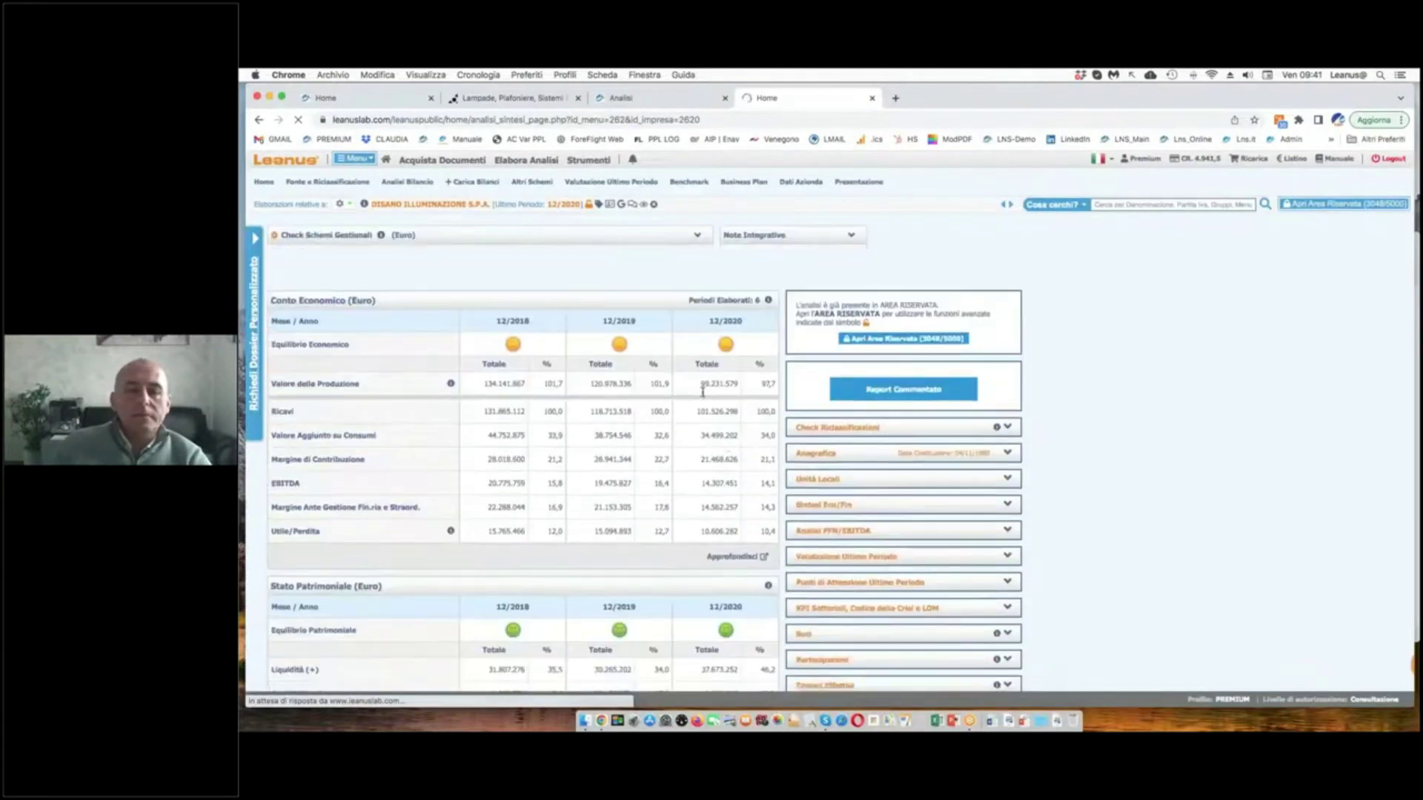
- In the filtered company list, set the Ricavi "minore di" limit to 100.000.000, apply the filters and review the companies
{"action": "left_click", "coordinate": [339, 98]}
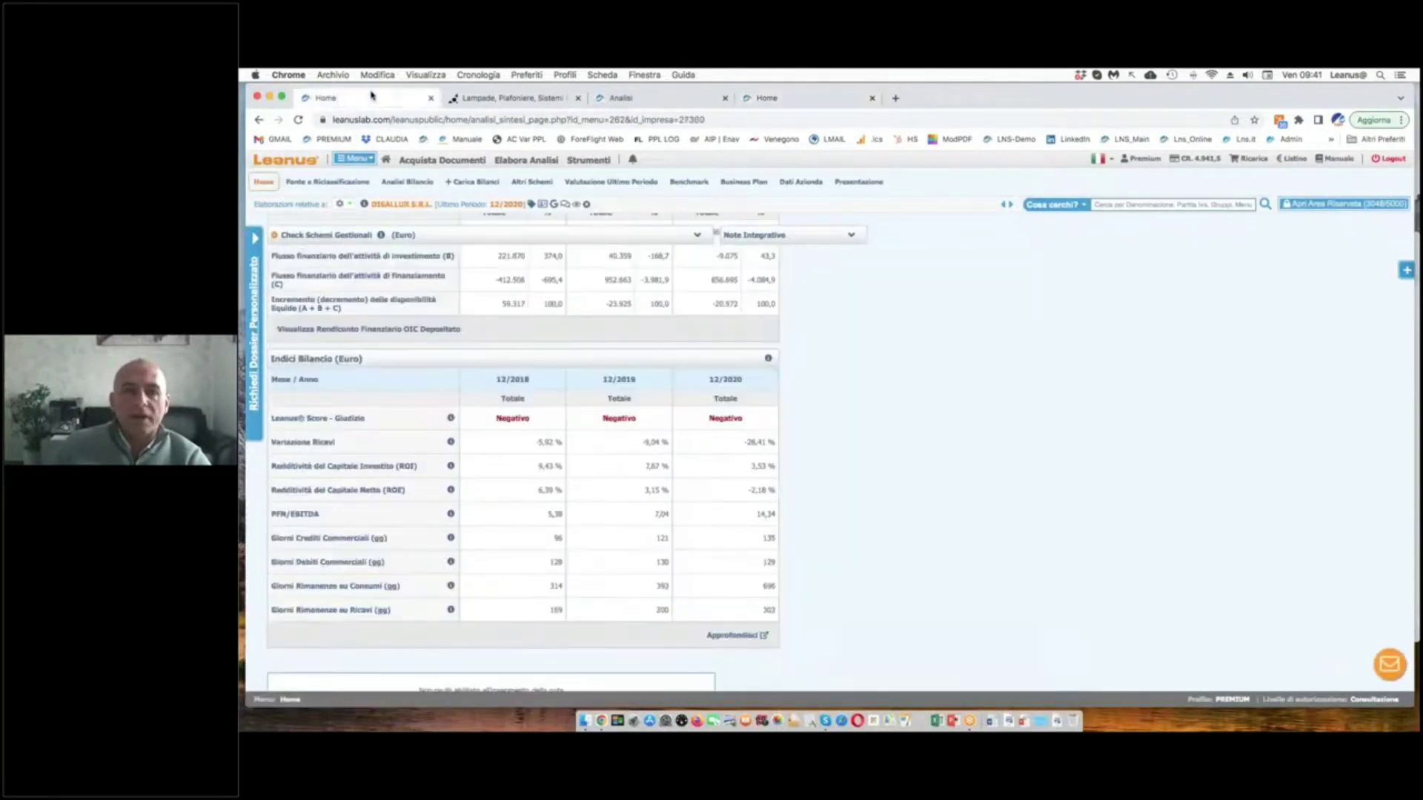
{"action": "left_click", "coordinate": [615, 98]}
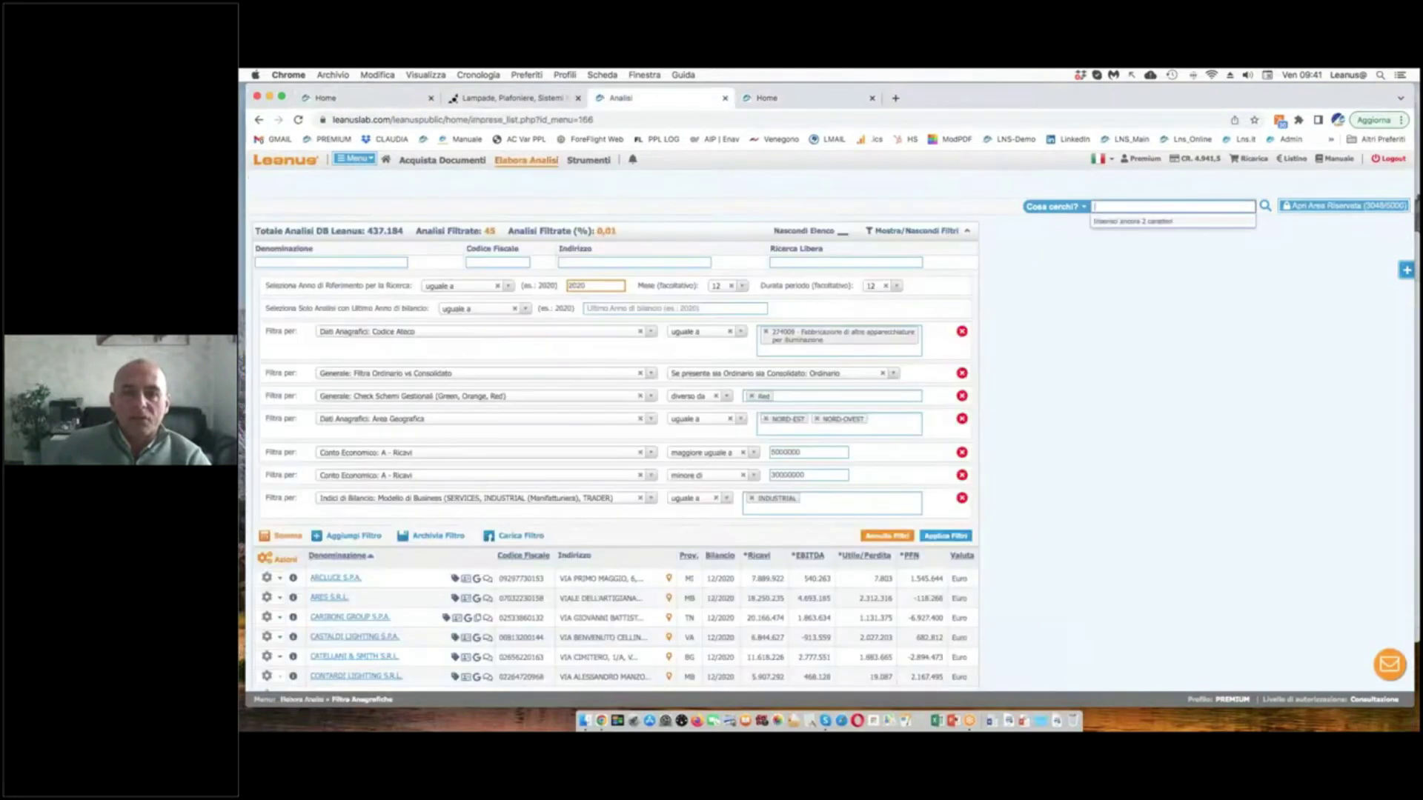
{"action": "left_click", "coordinate": [777, 474]}
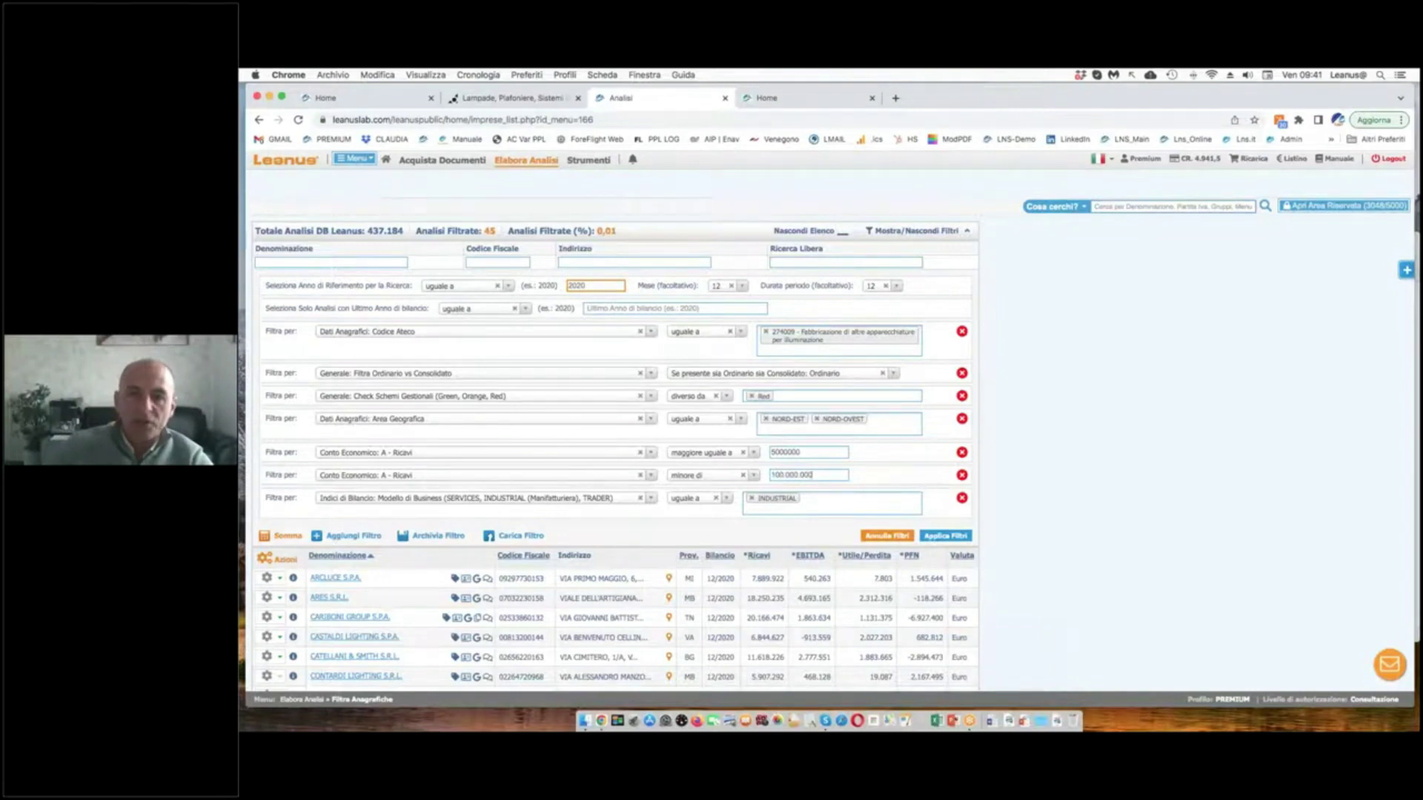
{"action": "key", "text": "Return"}
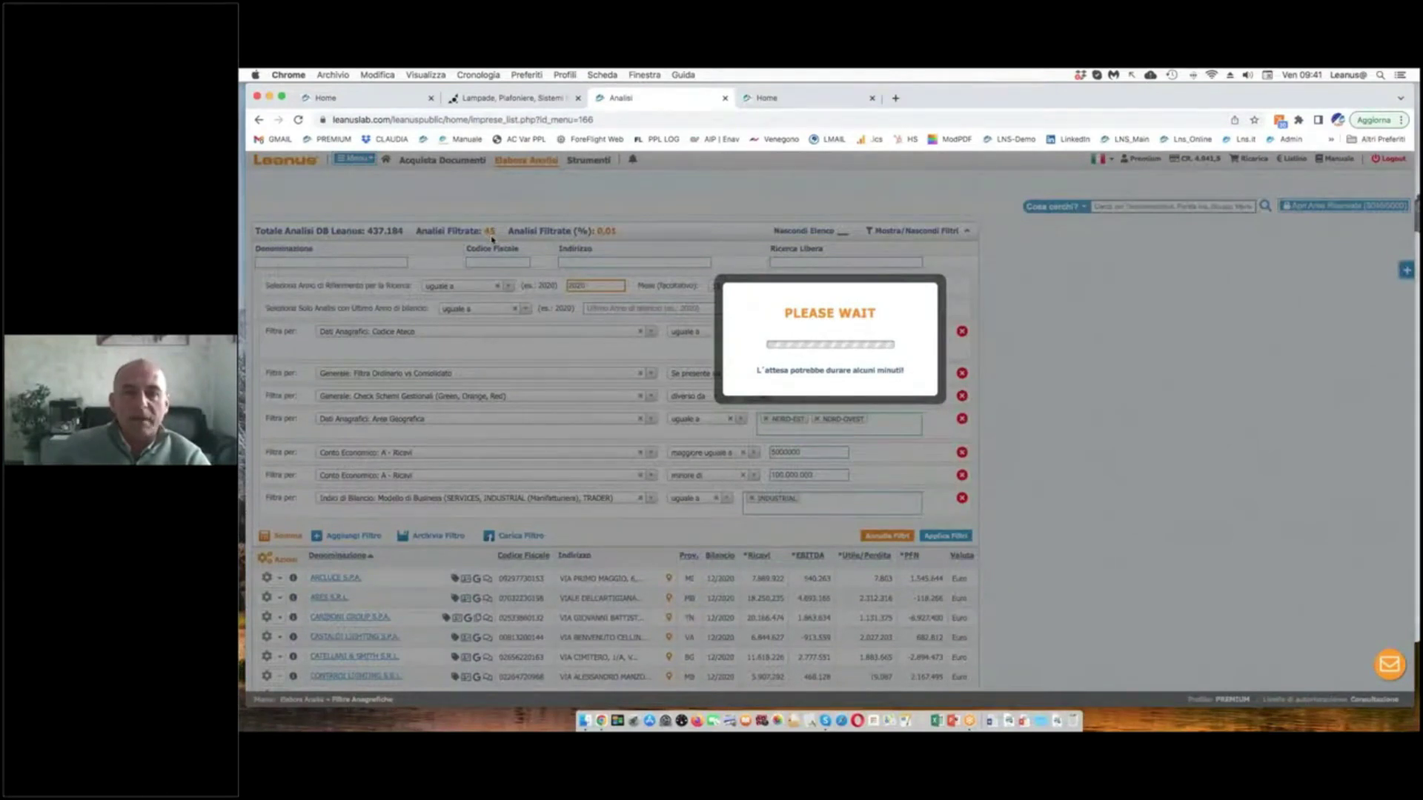
{"action": "scroll", "coordinate": [490, 370], "scroll_direction": "down", "scroll_amount": 5}
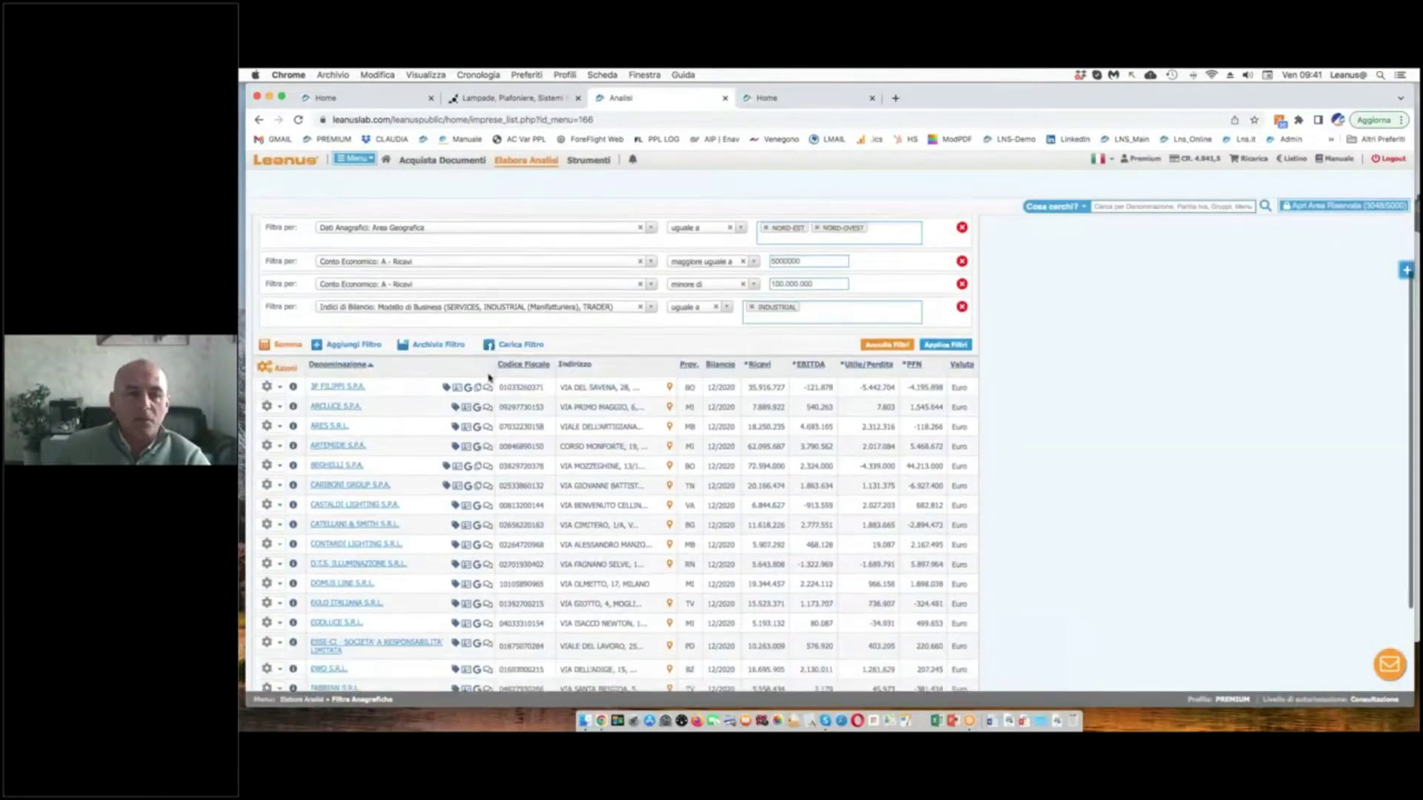
{"action": "scroll", "coordinate": [404, 445], "scroll_direction": "down", "scroll_amount": 3}
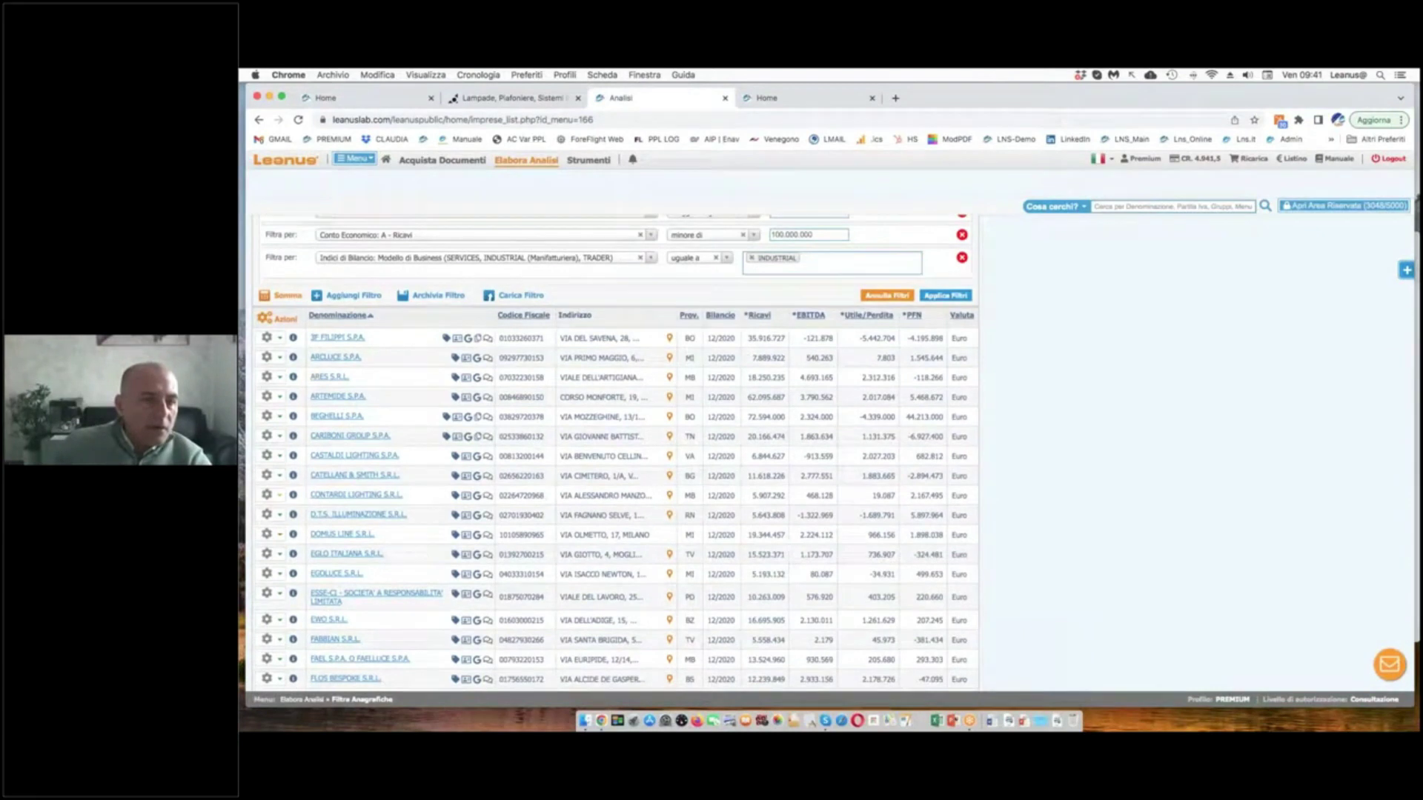
{"action": "scroll", "coordinate": [353, 503], "scroll_direction": "up", "scroll_amount": 3}
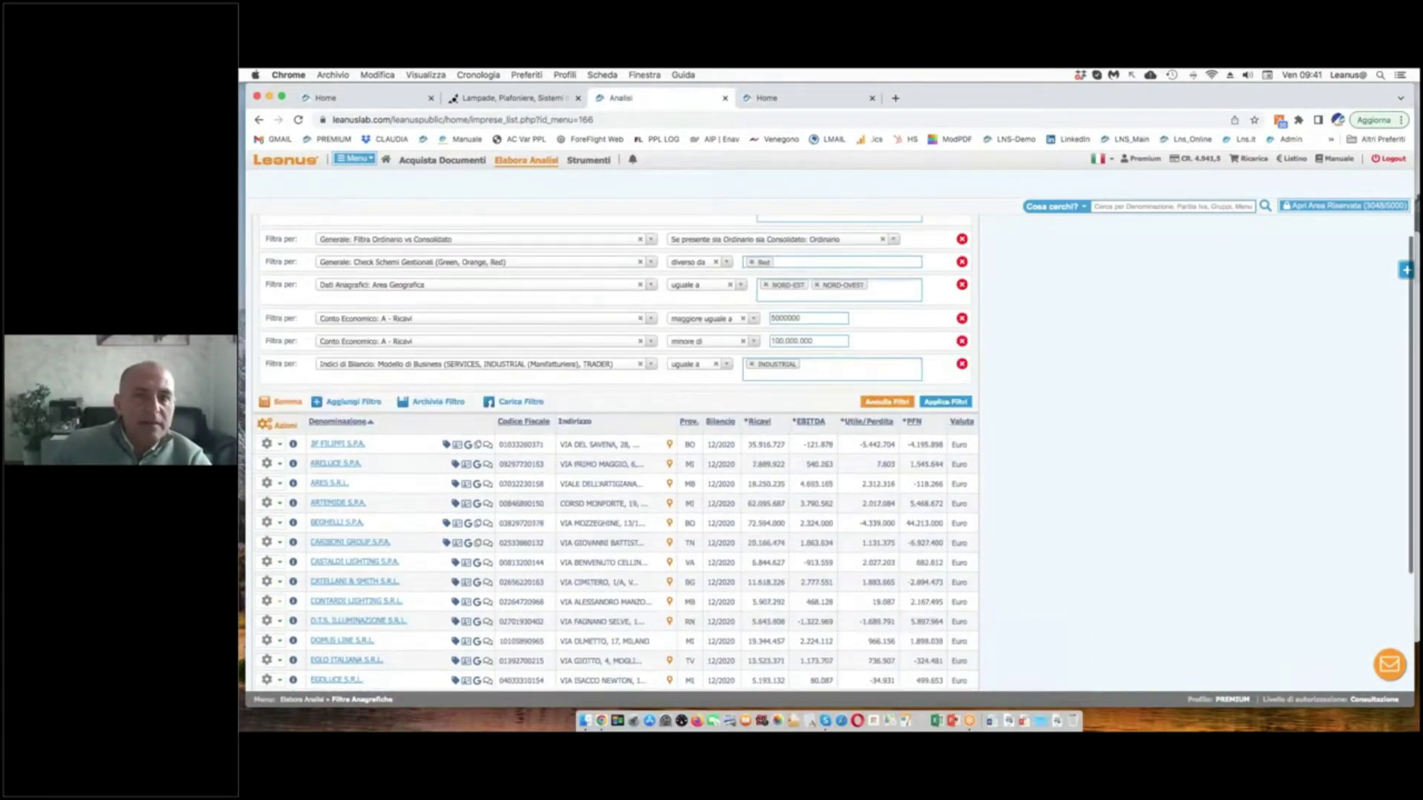
- Examine the Anagrafica details of DISANO ILLUMINAZIONE S.P.A. and return to the filtered company list
{"action": "left_click", "coordinate": [806, 98]}
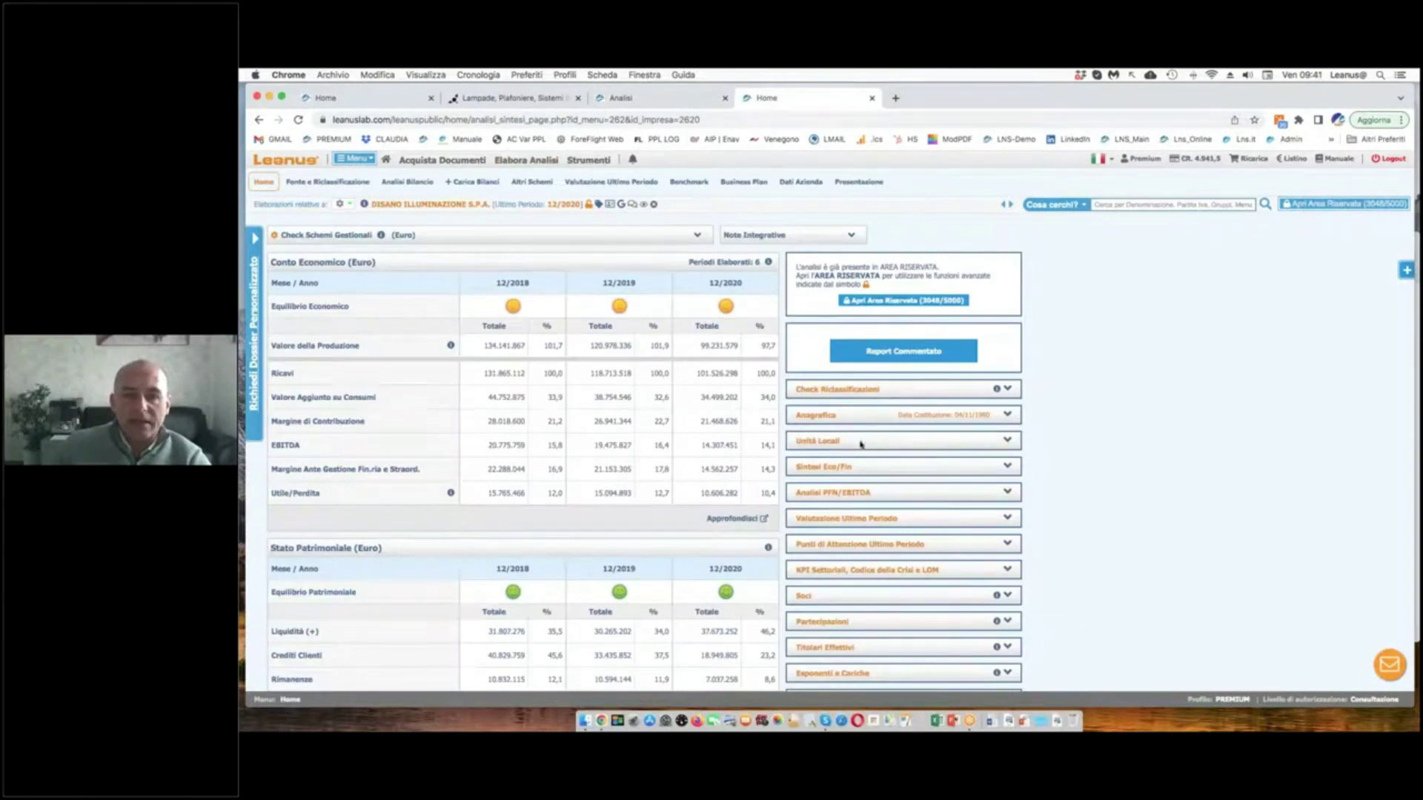
{"action": "left_click", "coordinate": [865, 417]}
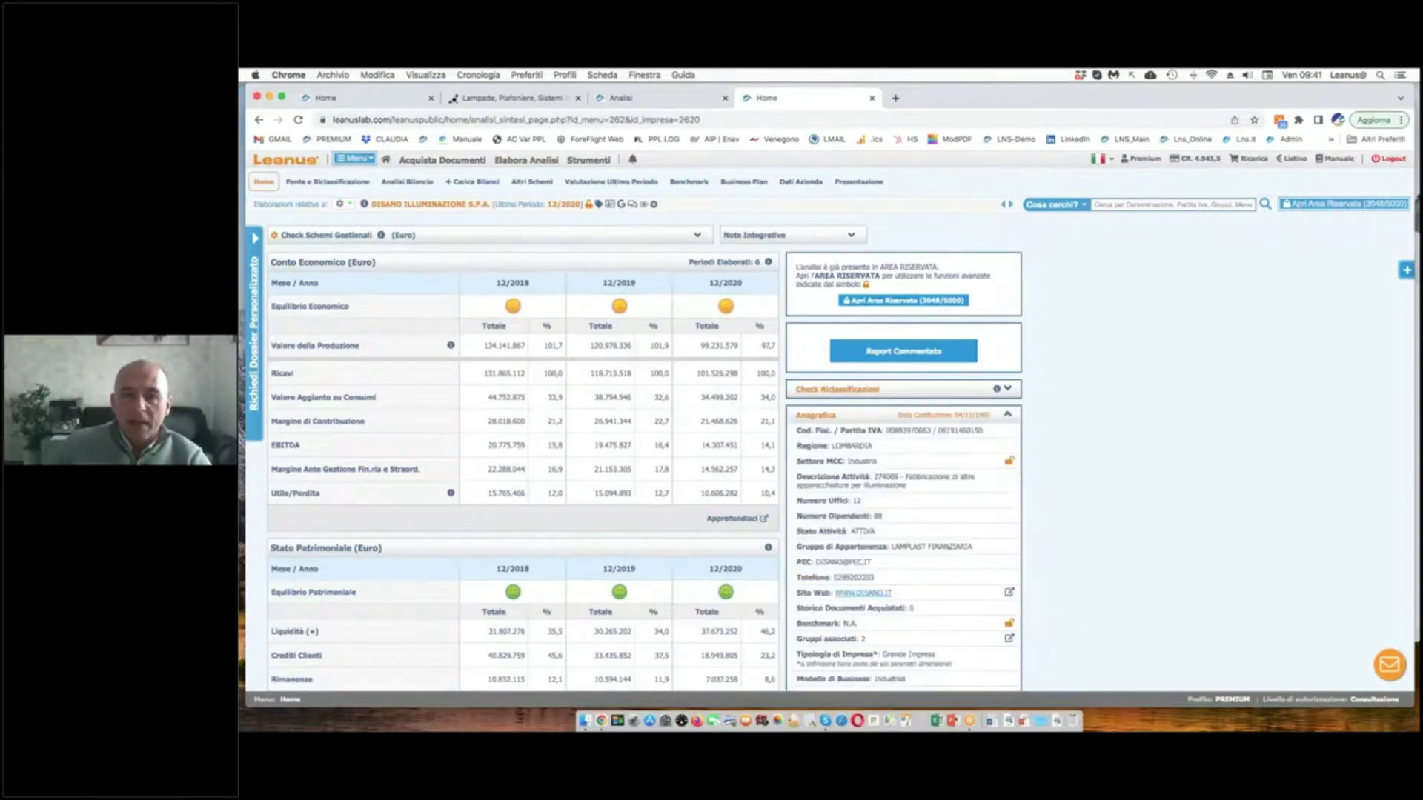
{"action": "left_click", "coordinate": [319, 97]}
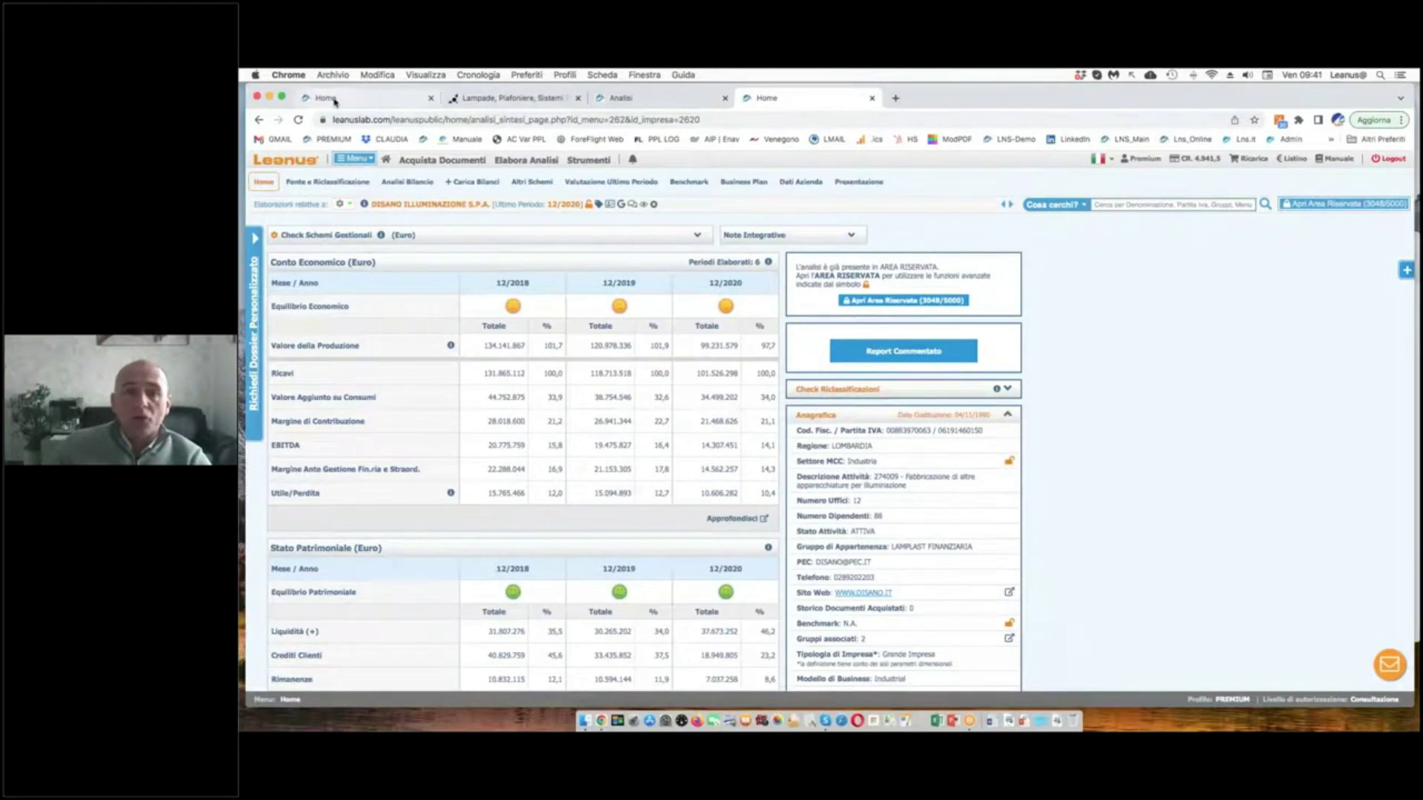
{"action": "left_click", "coordinate": [621, 101]}
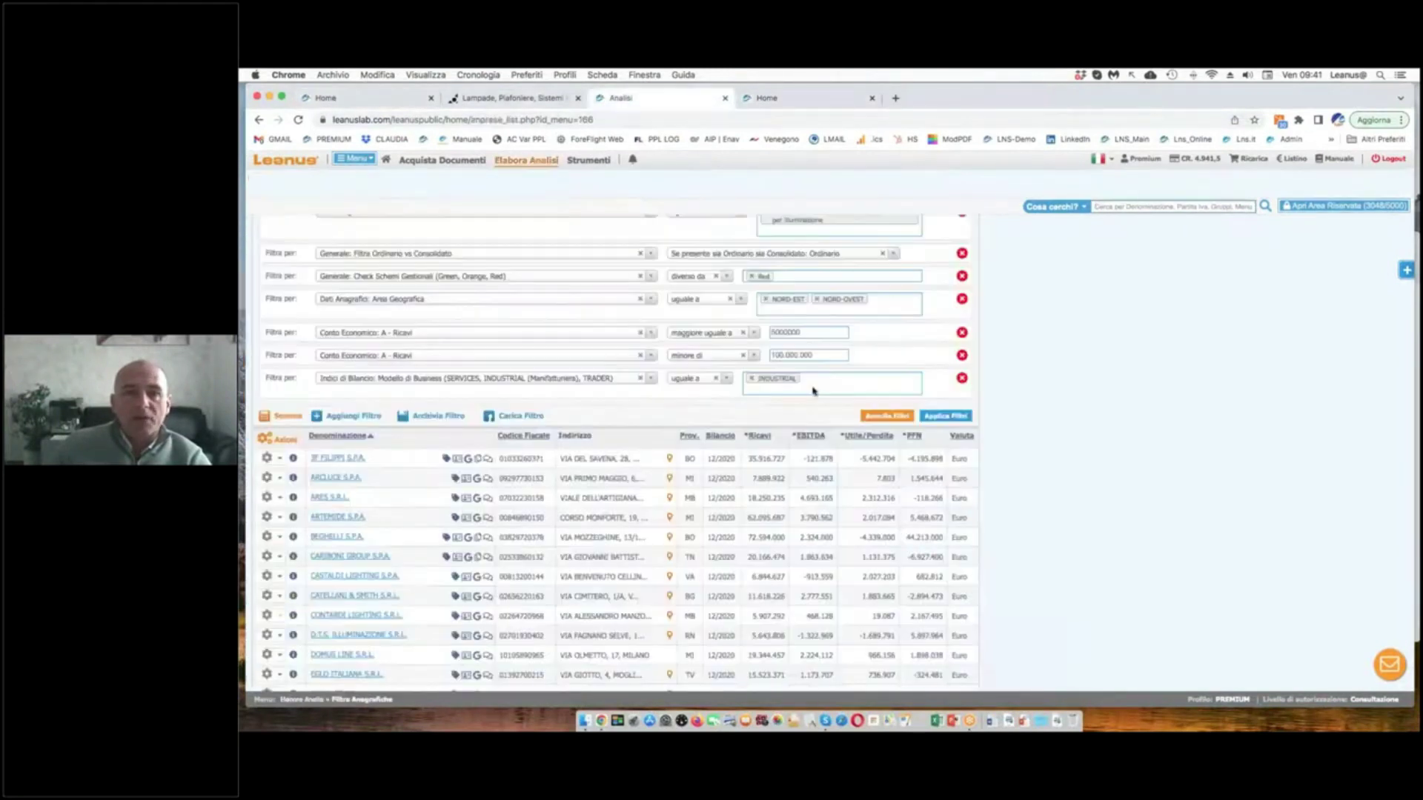
- Set the Ricavi "minore di" limit to 110.000.000 and apply the filters
{"action": "left_click_drag", "start_coordinate": [774, 355], "coordinate": [788, 357]}
{"action": "type", "text": "110."}
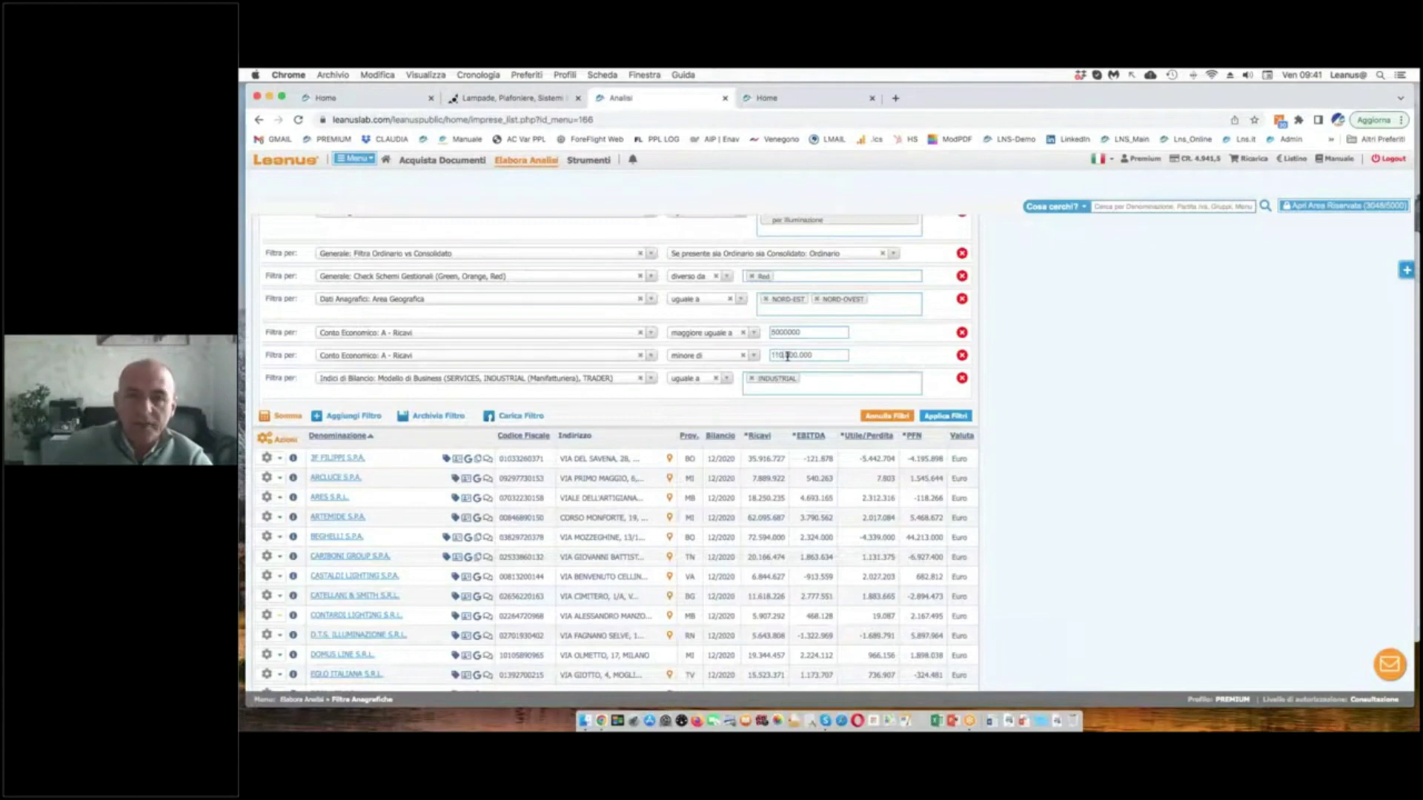
{"action": "key", "text": "Return"}
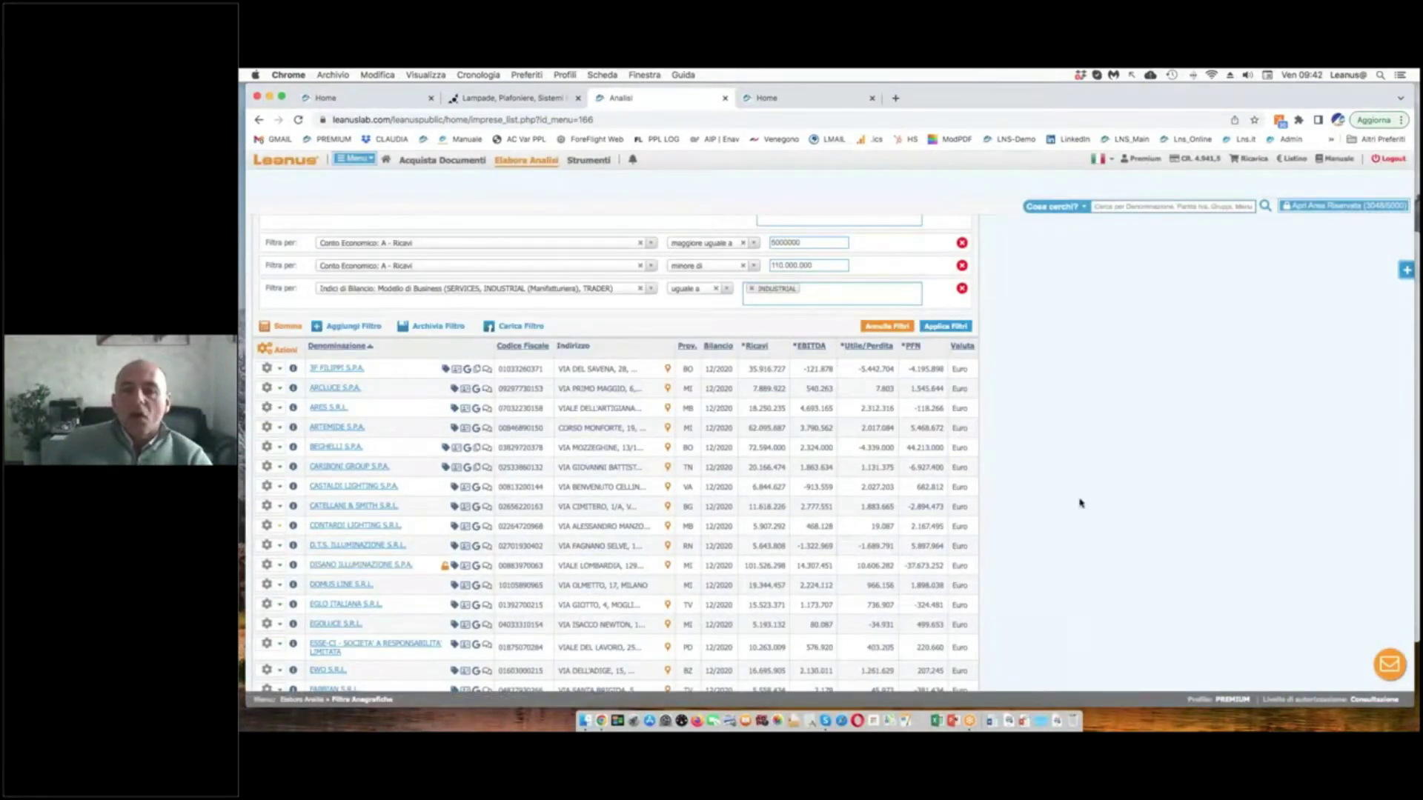
- Review the filter criteria, the filtered analysis count and the resulting list of lighting companies
{"action": "scroll", "coordinate": [1080, 503], "scroll_direction": "up", "scroll_amount": 5}
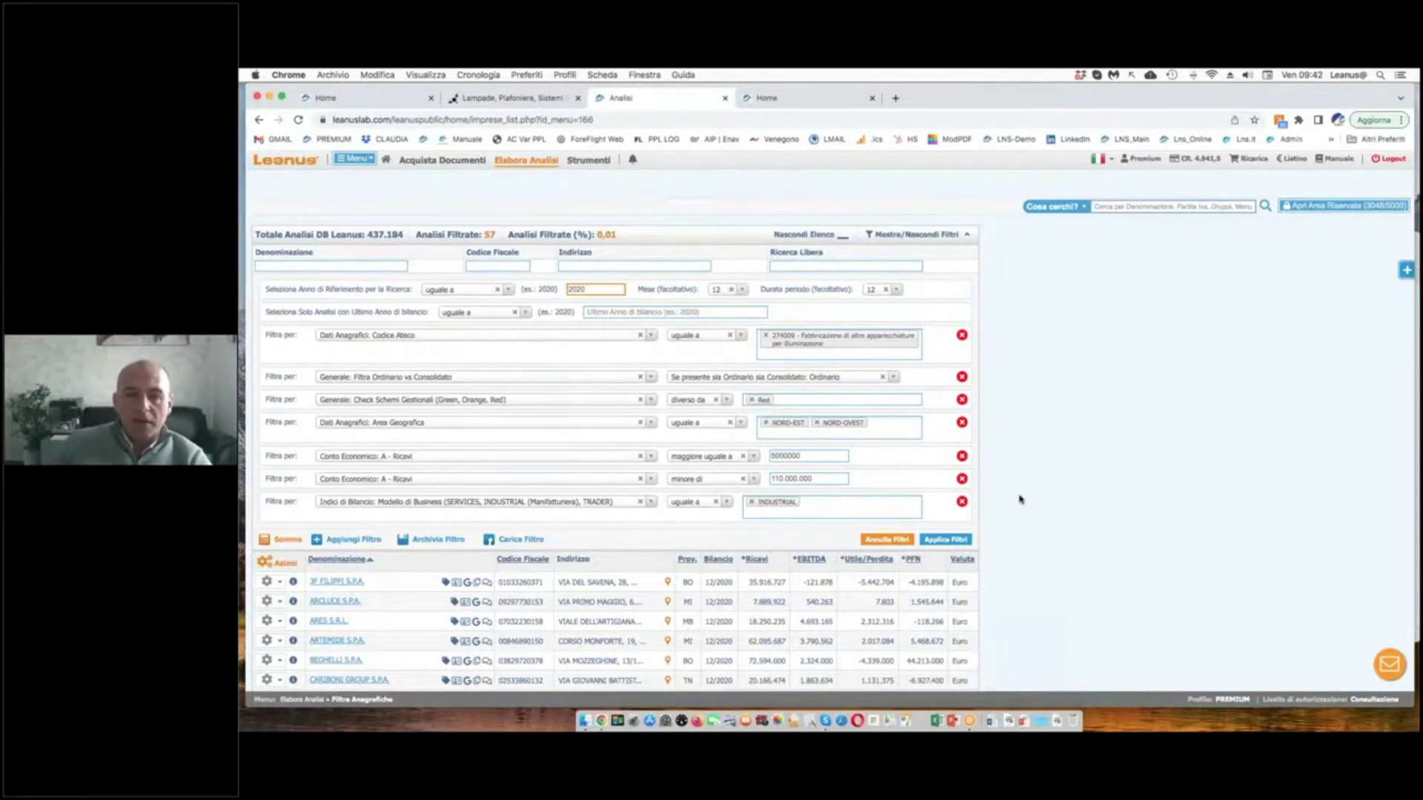
{"action": "scroll", "coordinate": [375, 407], "scroll_direction": "down", "scroll_amount": 5}
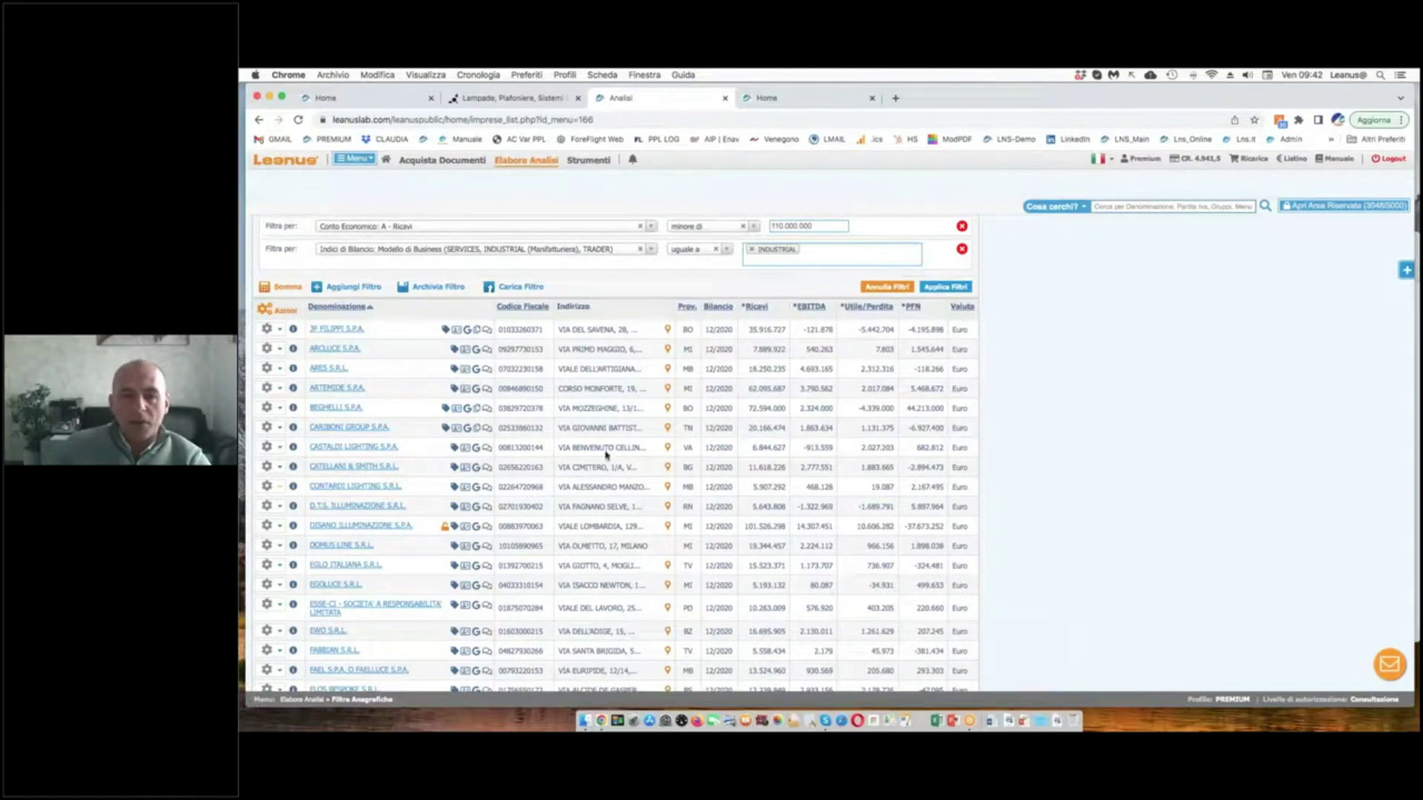
{"action": "scroll", "coordinate": [1068, 431], "scroll_direction": "up", "scroll_amount": 3}
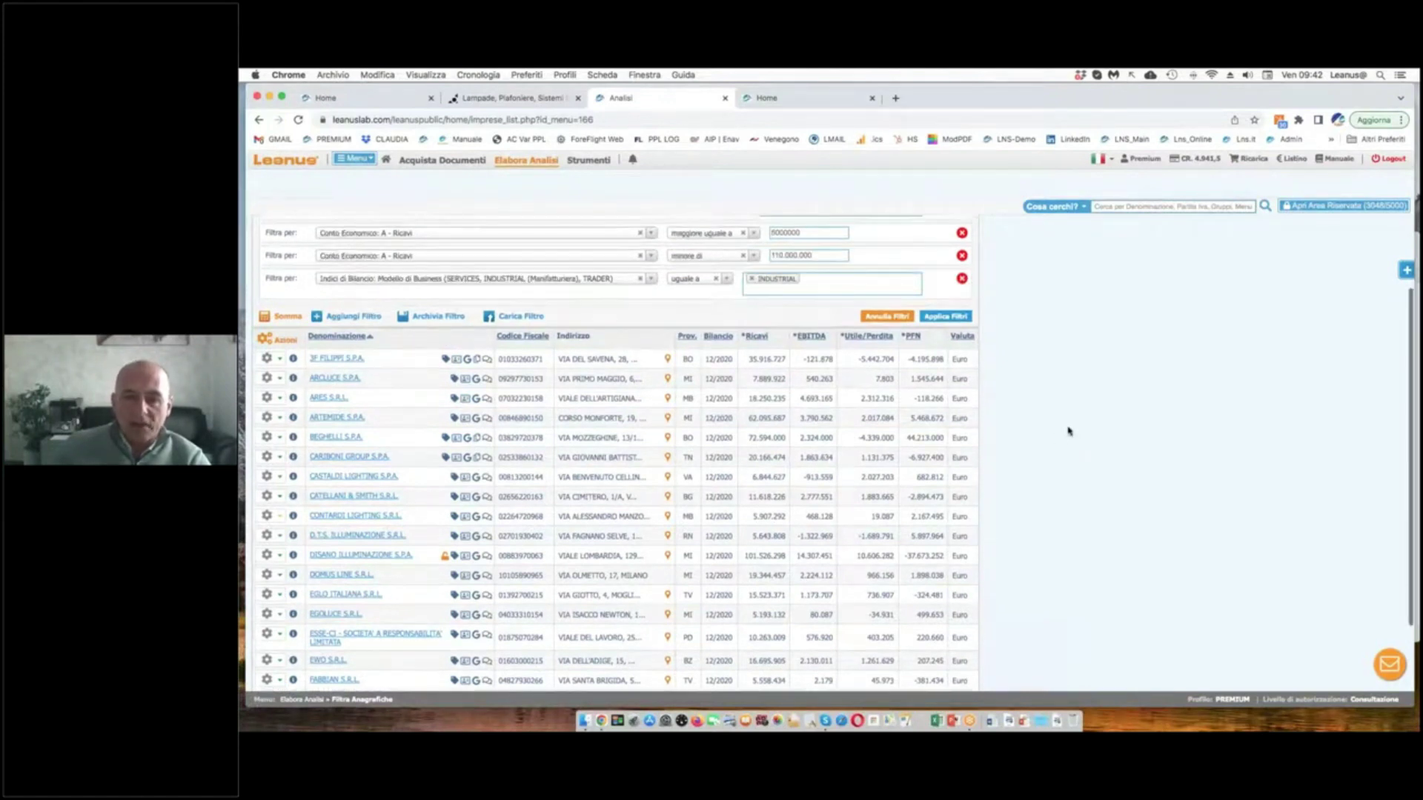
{"action": "scroll", "coordinate": [1069, 430], "scroll_direction": "up", "scroll_amount": 2}
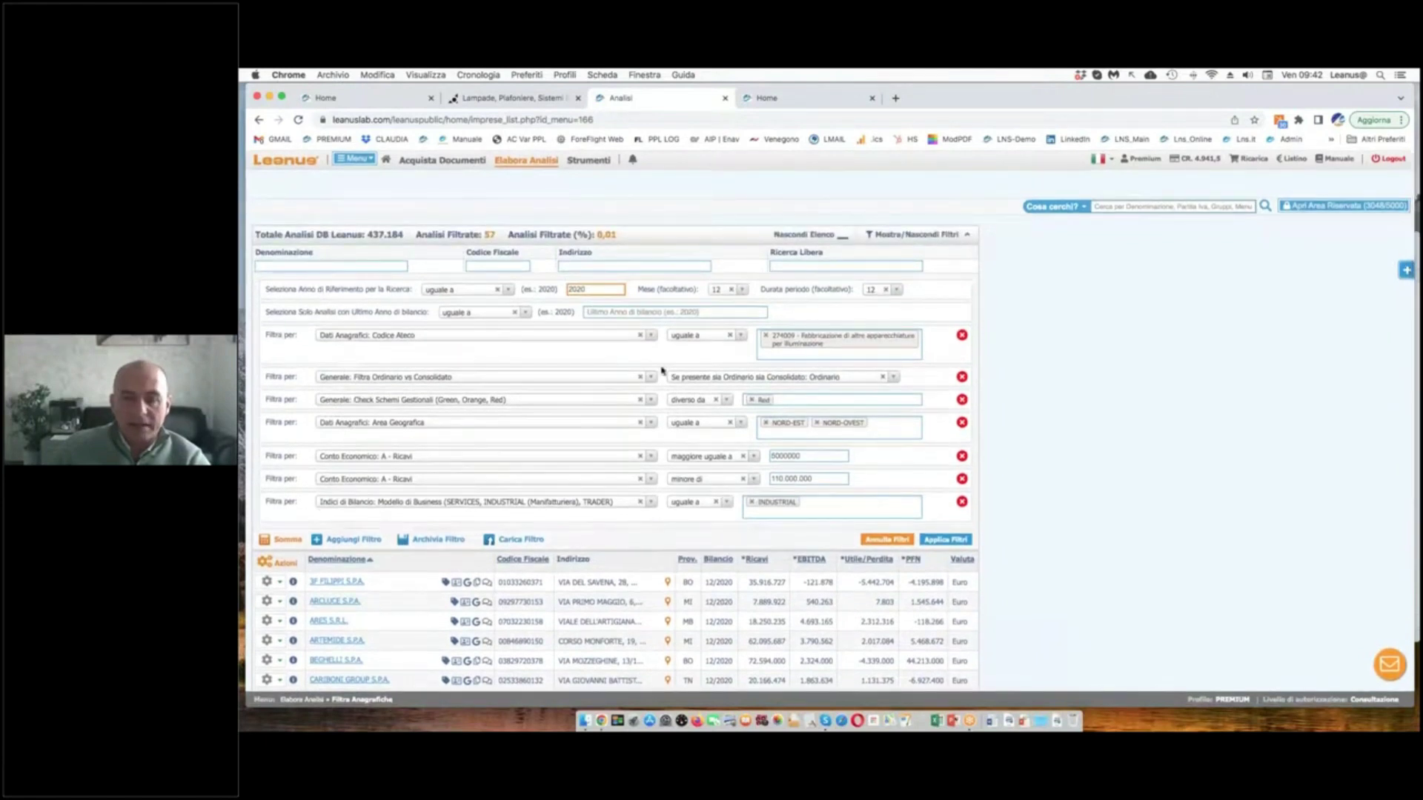
{"action": "scroll", "coordinate": [662, 370], "scroll_direction": "down", "scroll_amount": 3}
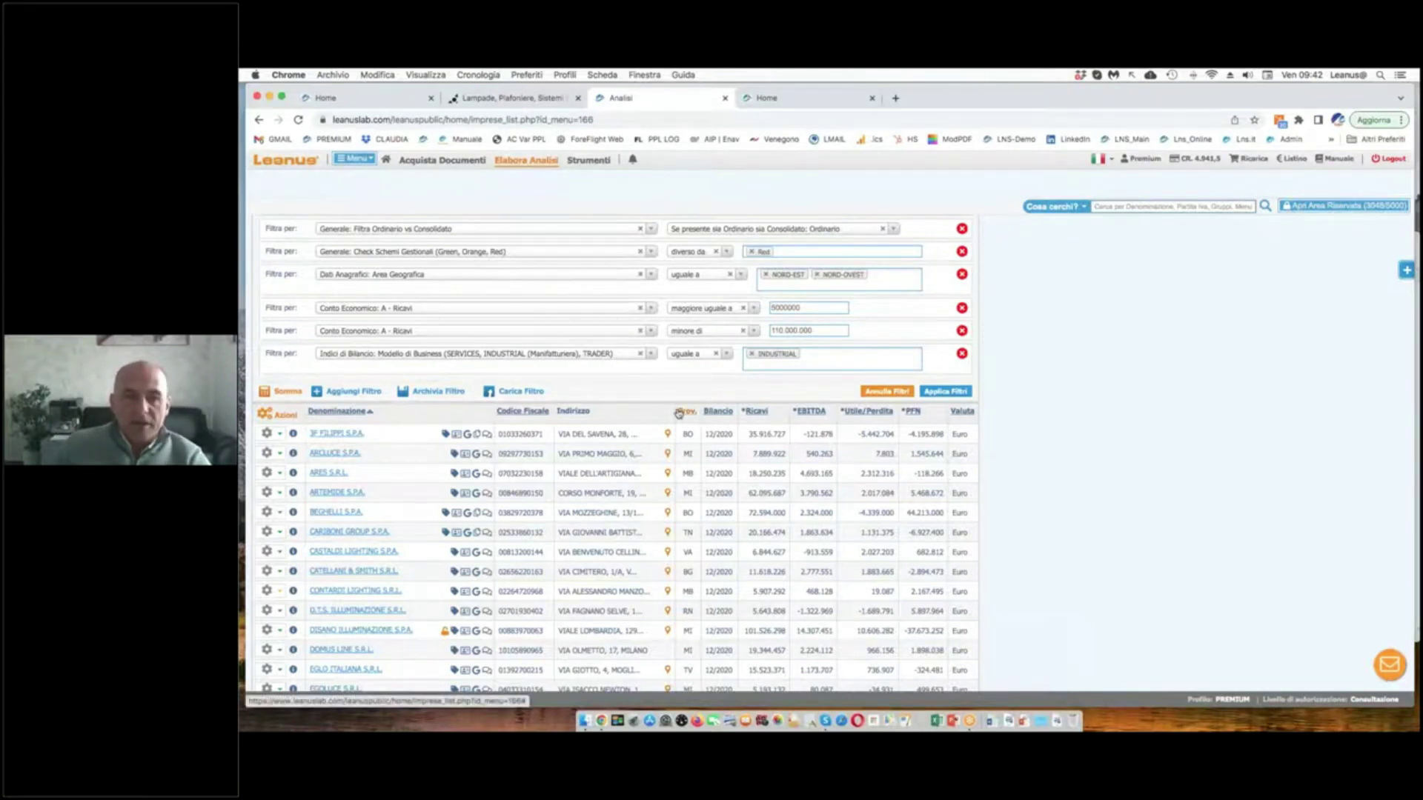
{"action": "scroll", "coordinate": [679, 413], "scroll_direction": "down", "scroll_amount": 4}
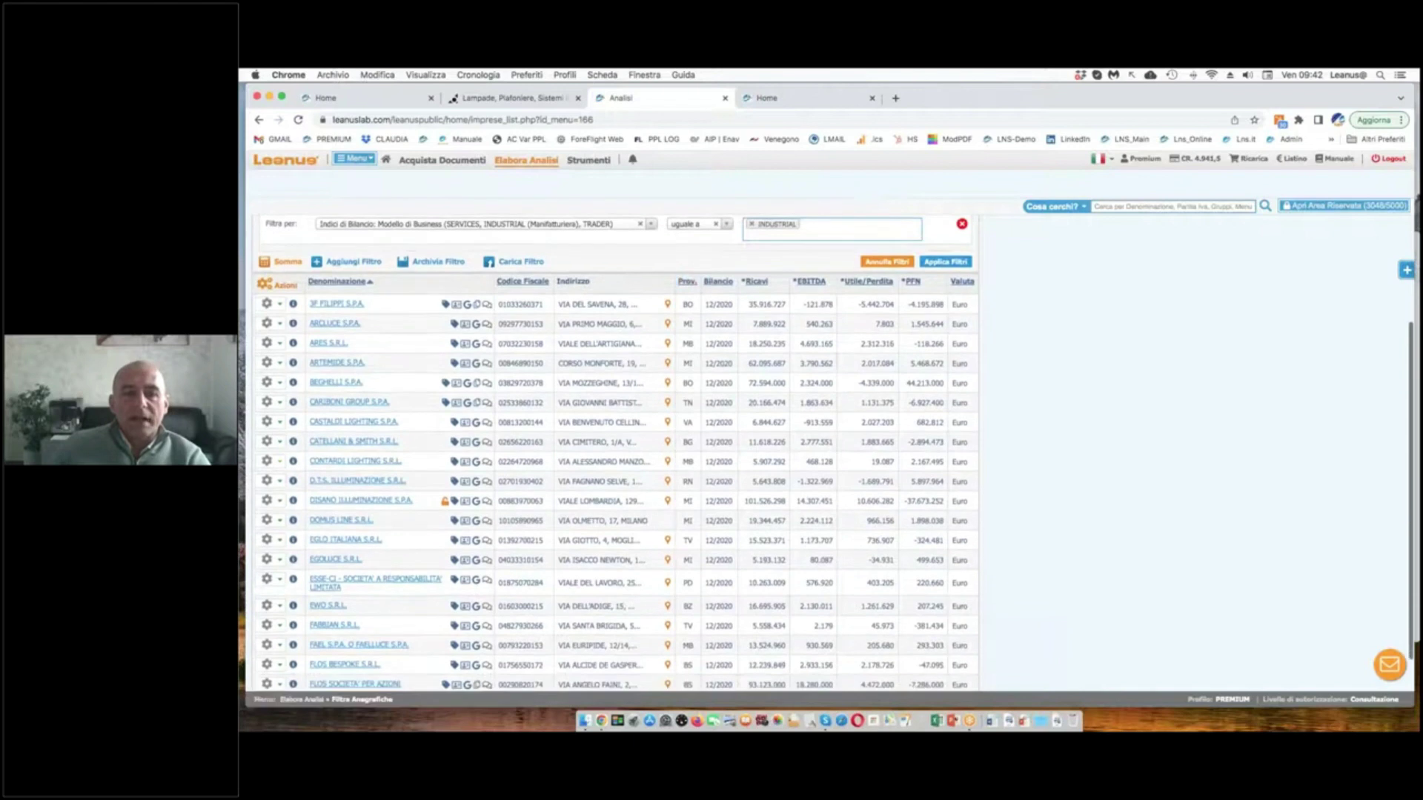
{"action": "scroll", "coordinate": [616, 452], "scroll_direction": "down", "scroll_amount": 1}
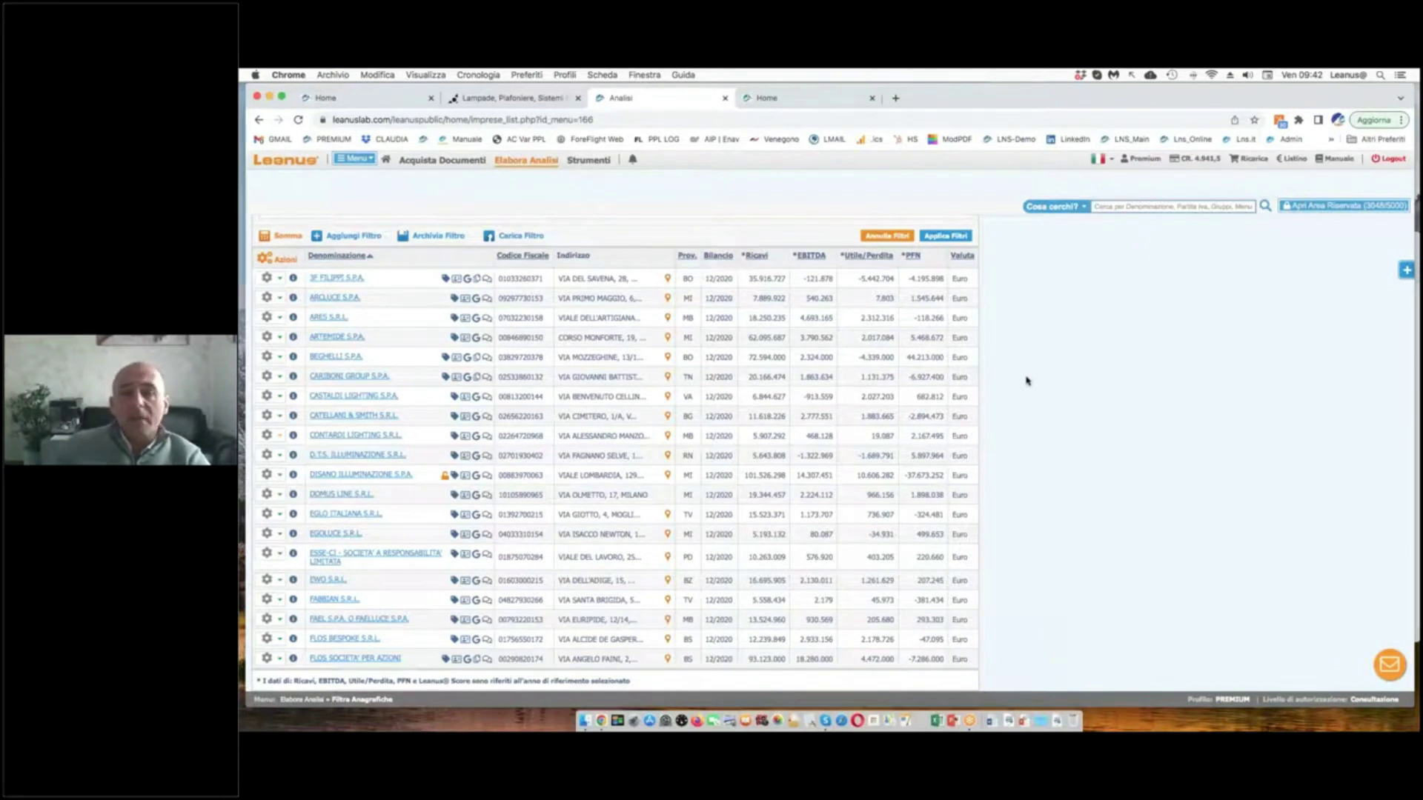
- Handwrite an underlined "LONG" with a bracket mark beside the filtered company list
{"action": "mouse_move", "coordinate": [1005, 368]}
{"action": "left_mouse_down"}
{"action": "mouse_move", "coordinate": [1002, 382]}
{"action": "mouse_move", "coordinate": [1015, 374]}
{"action": "left_mouse_up"}
{"action": "mouse_move", "coordinate": [1070, 330]}
{"action": "left_mouse_down"}
{"action": "mouse_move", "coordinate": [1078, 355]}
{"action": "mouse_move", "coordinate": [1103, 340]}
{"action": "mouse_move", "coordinate": [1117, 356]}
{"action": "mouse_move", "coordinate": [1149, 335]}
{"action": "mouse_move", "coordinate": [1158, 349]}
{"action": "mouse_move", "coordinate": [1138, 363]}
{"action": "left_mouse_up"}
{"action": "left_click", "coordinate": [1084, 341]}
{"action": "left_click", "coordinate": [1085, 352]}
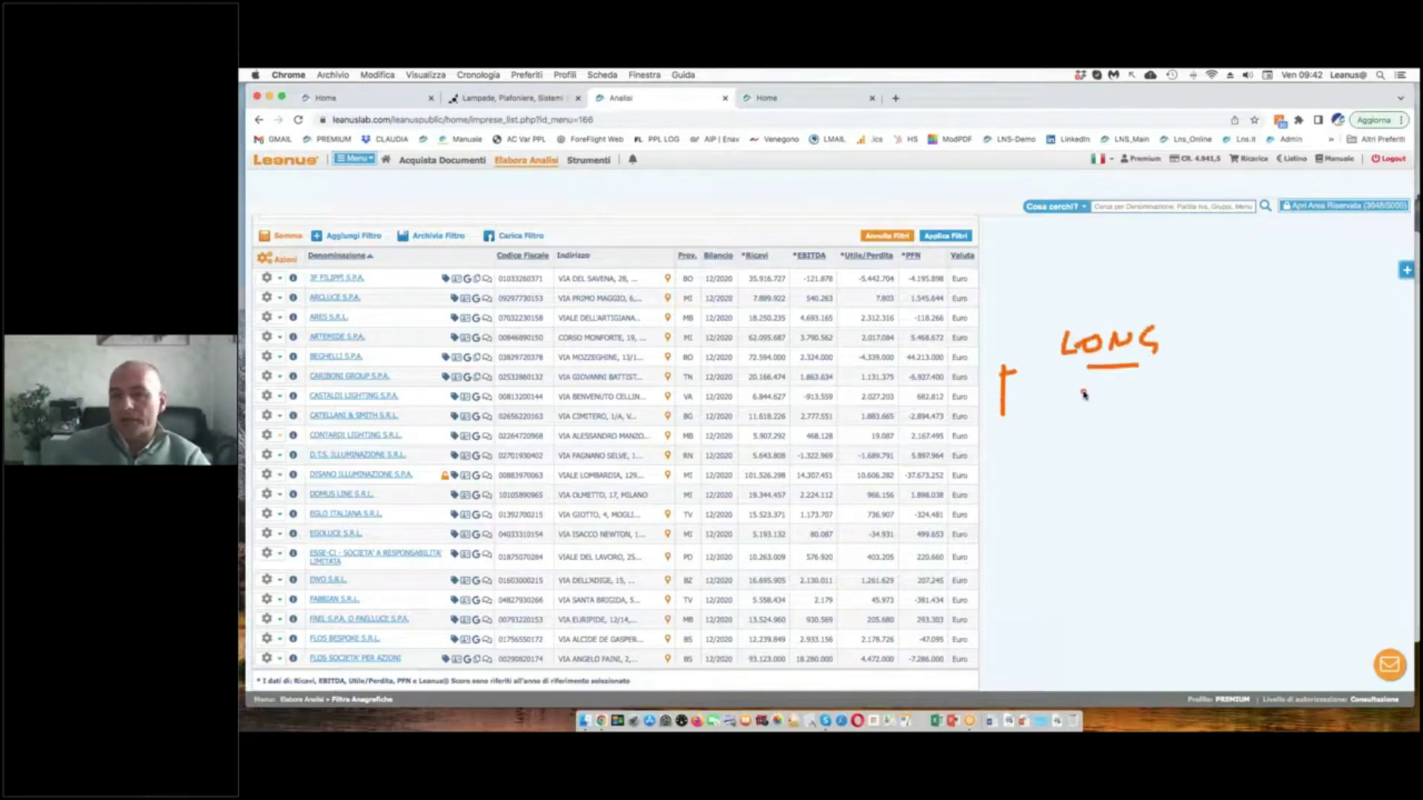
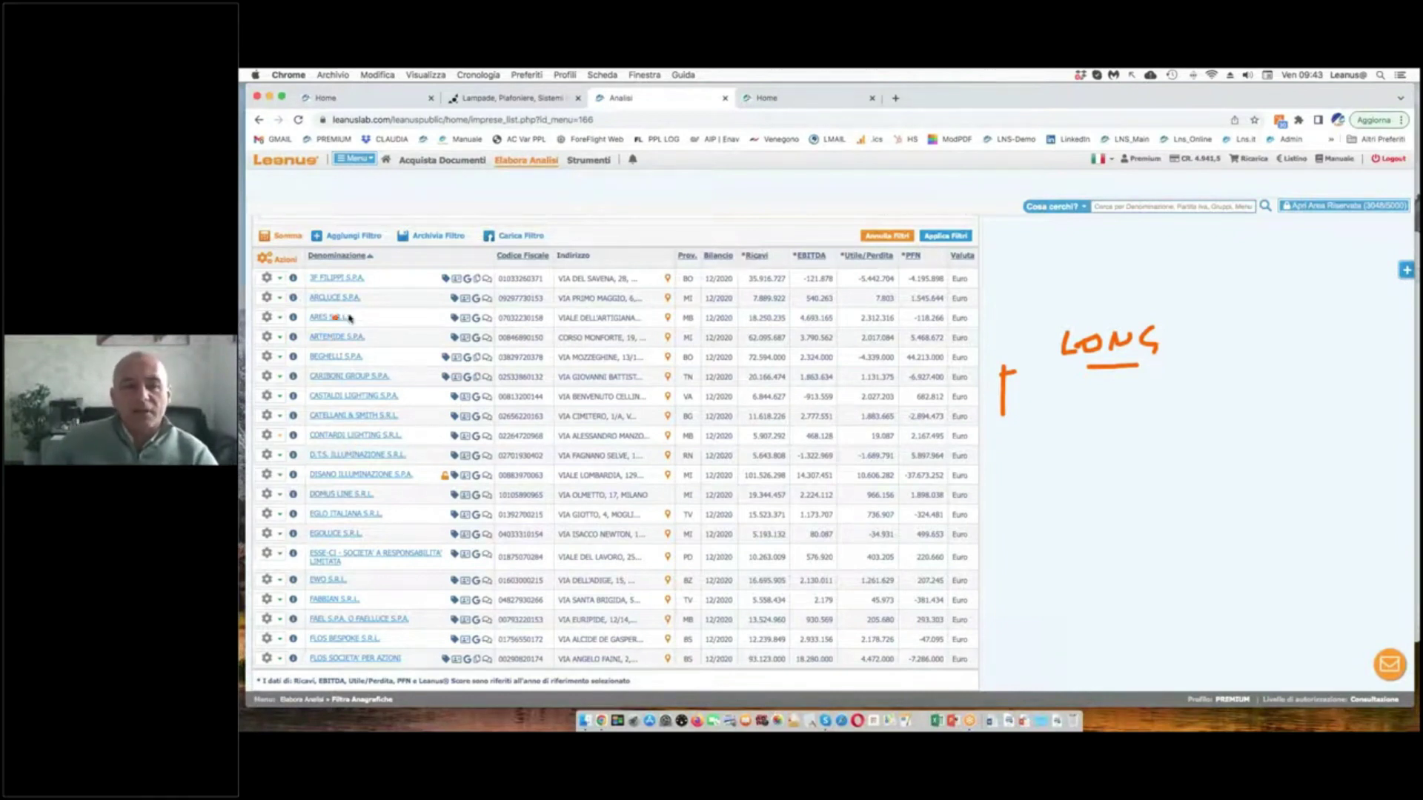
- Cross out the ARCLUCE and CONTARDI LIGHTING rows, draw an arrow towards the DISANO ILLUMINAZIONE row, and clear the drawings
{"action": "mouse_move", "coordinate": [274, 288]}
{"action": "left_mouse_down"}
{"action": "mouse_move", "coordinate": [261, 307]}
{"action": "mouse_move", "coordinate": [275, 306]}
{"action": "left_mouse_up"}
{"action": "mouse_move", "coordinate": [261, 427]}
{"action": "left_mouse_down"}
{"action": "mouse_move", "coordinate": [280, 444]}
{"action": "mouse_move", "coordinate": [264, 443]}
{"action": "left_mouse_up"}
{"action": "left_click_drag", "start_coordinate": [1041, 478], "coordinate": [977, 483]}
{"action": "left_click", "coordinate": [1074, 482]}
{"action": "left_click", "coordinate": [1213, 483]}
{"action": "left_click", "coordinate": [1125, 381]}
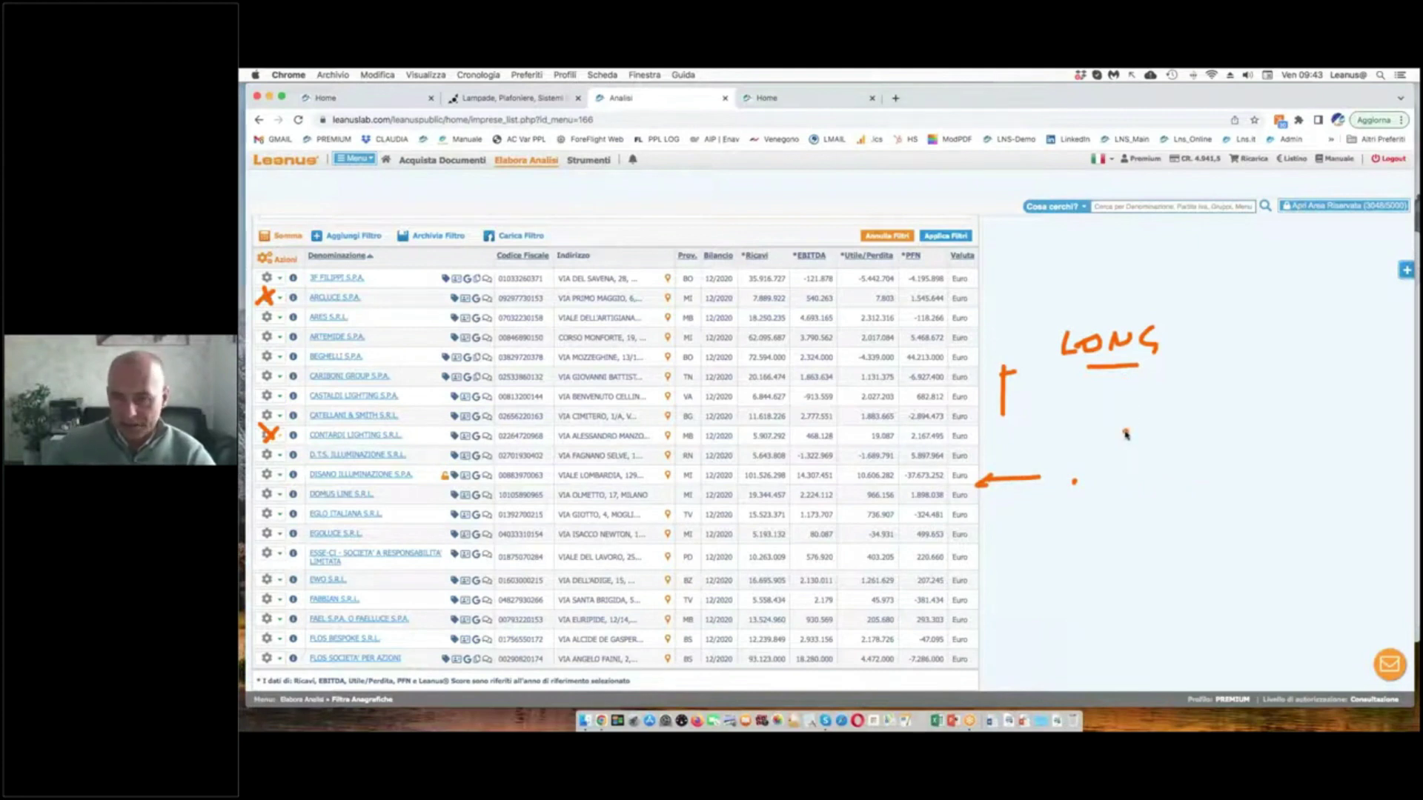
{"action": "key", "text": "Escape"}
- Create a group from all the filtered companies with the name "illuminazione eliminare" and confirm it
{"action": "scroll", "coordinate": [1124, 435], "scroll_direction": "up", "scroll_amount": 5}
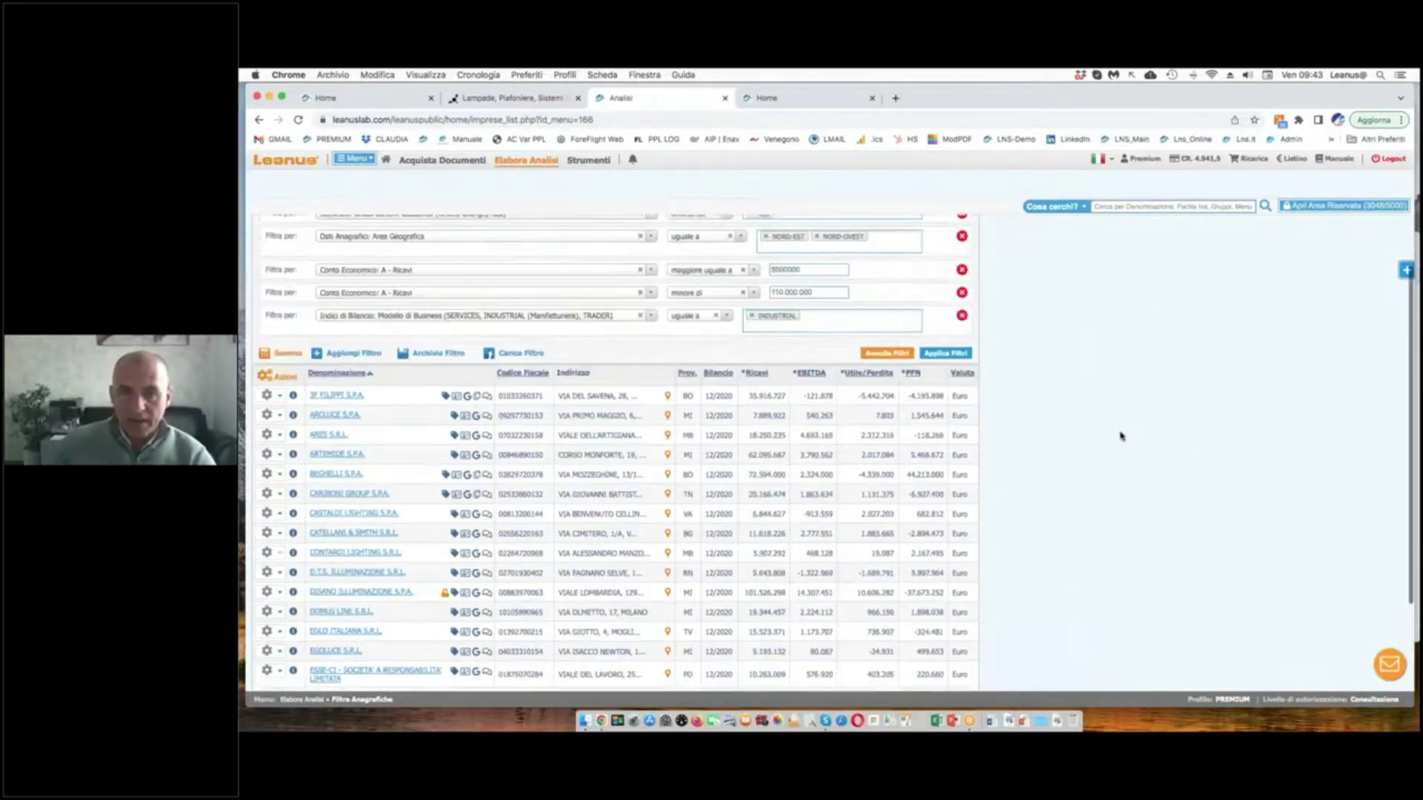
{"action": "scroll", "coordinate": [1122, 436], "scroll_direction": "up", "scroll_amount": 3}
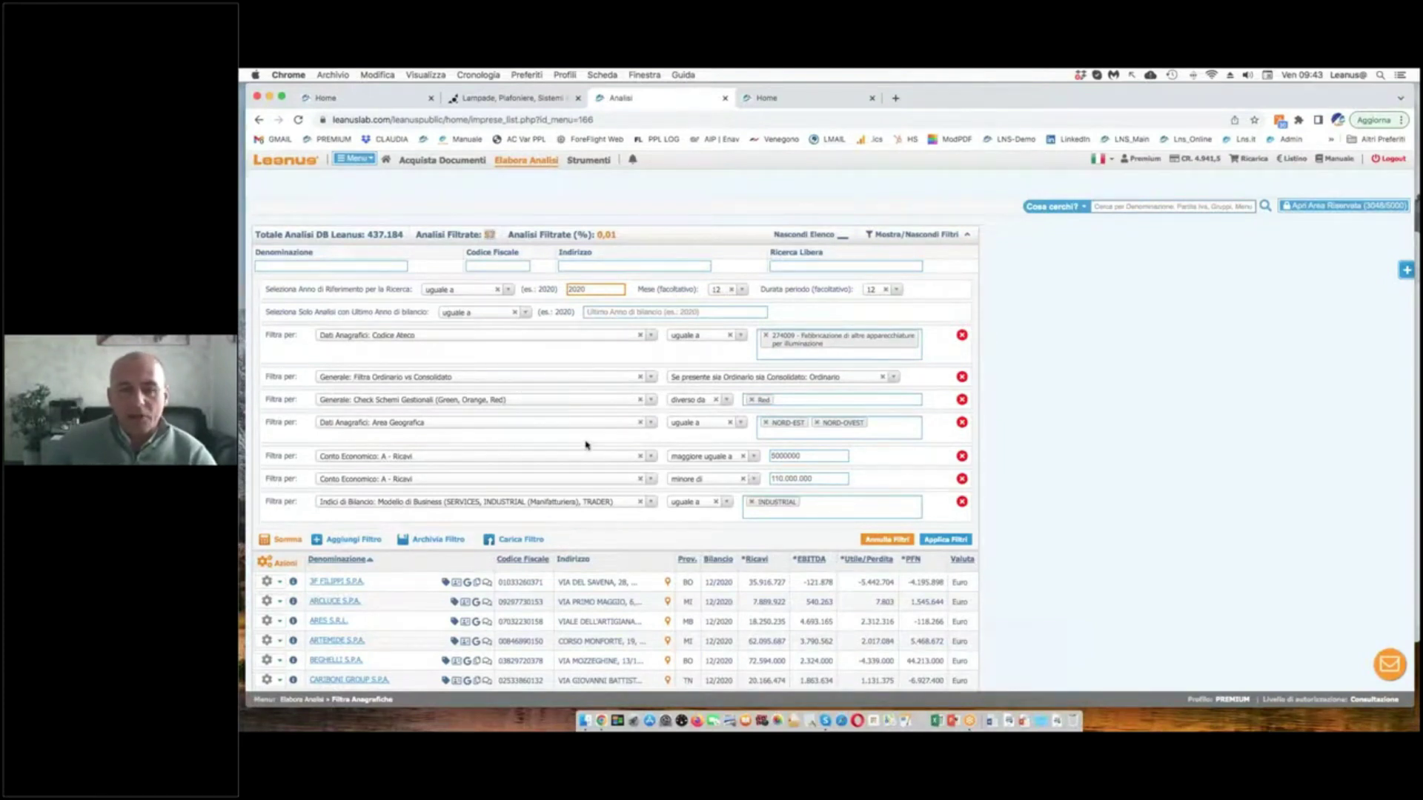
{"action": "scroll", "coordinate": [586, 446], "scroll_direction": "down", "scroll_amount": 3}
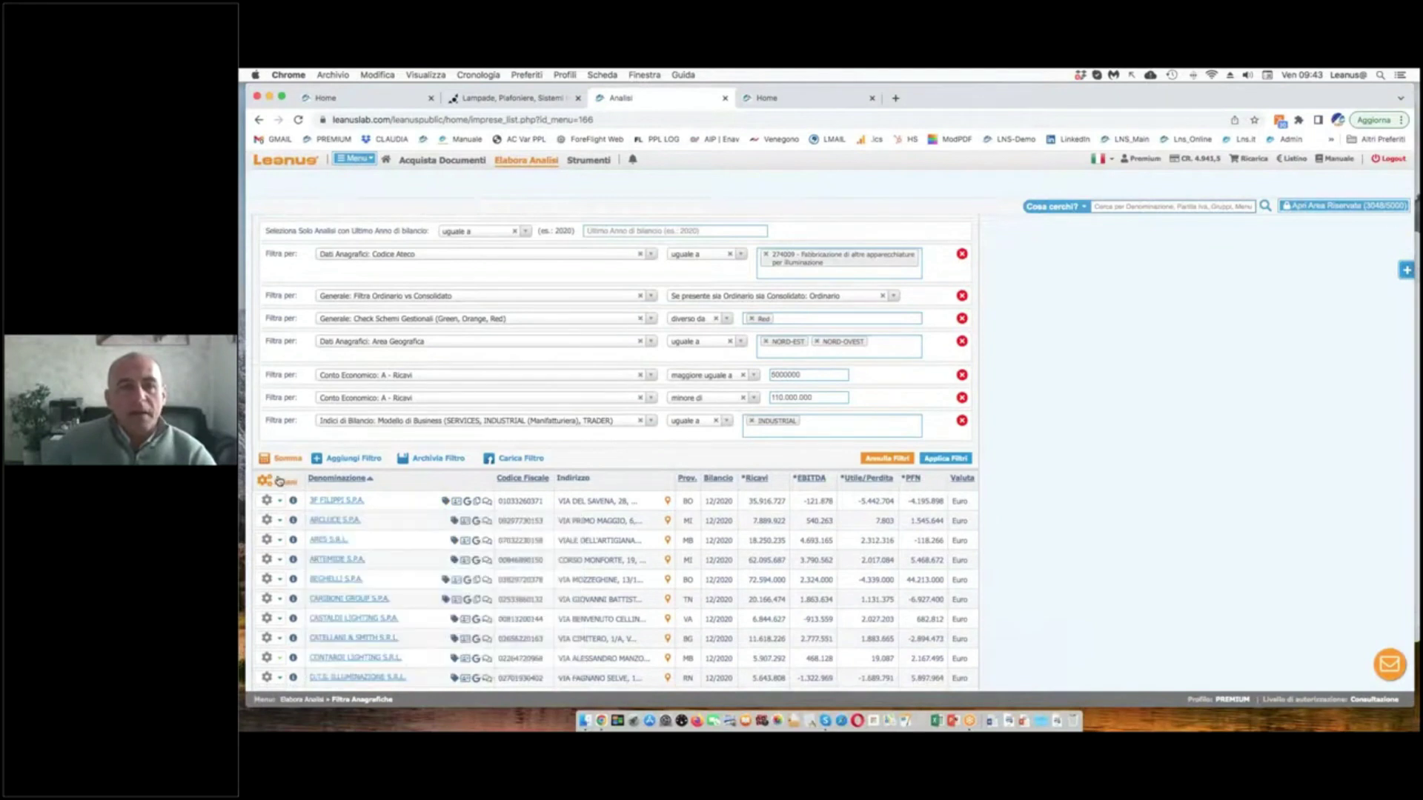
{"action": "mouse_move", "coordinate": [282, 483]}
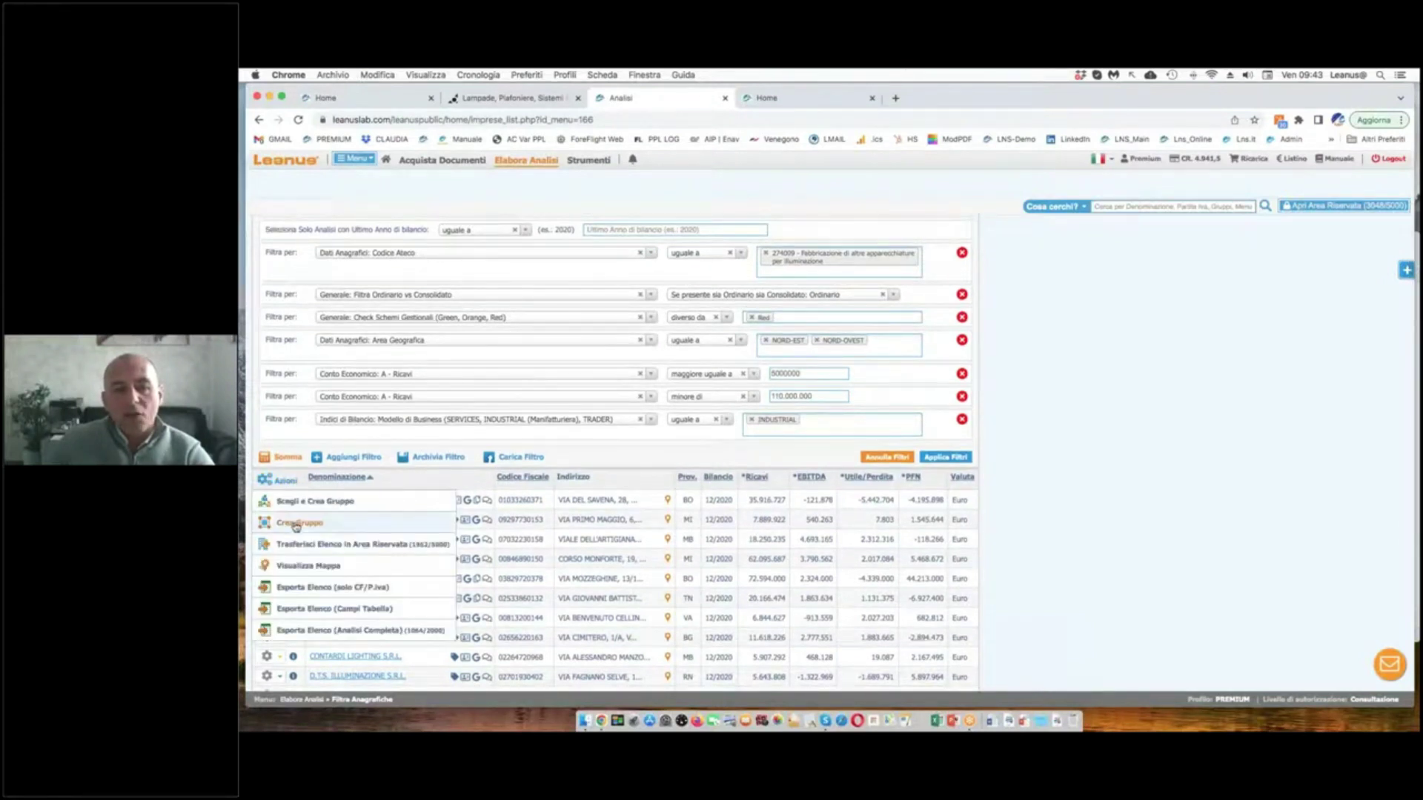
{"action": "left_click", "coordinate": [296, 526]}
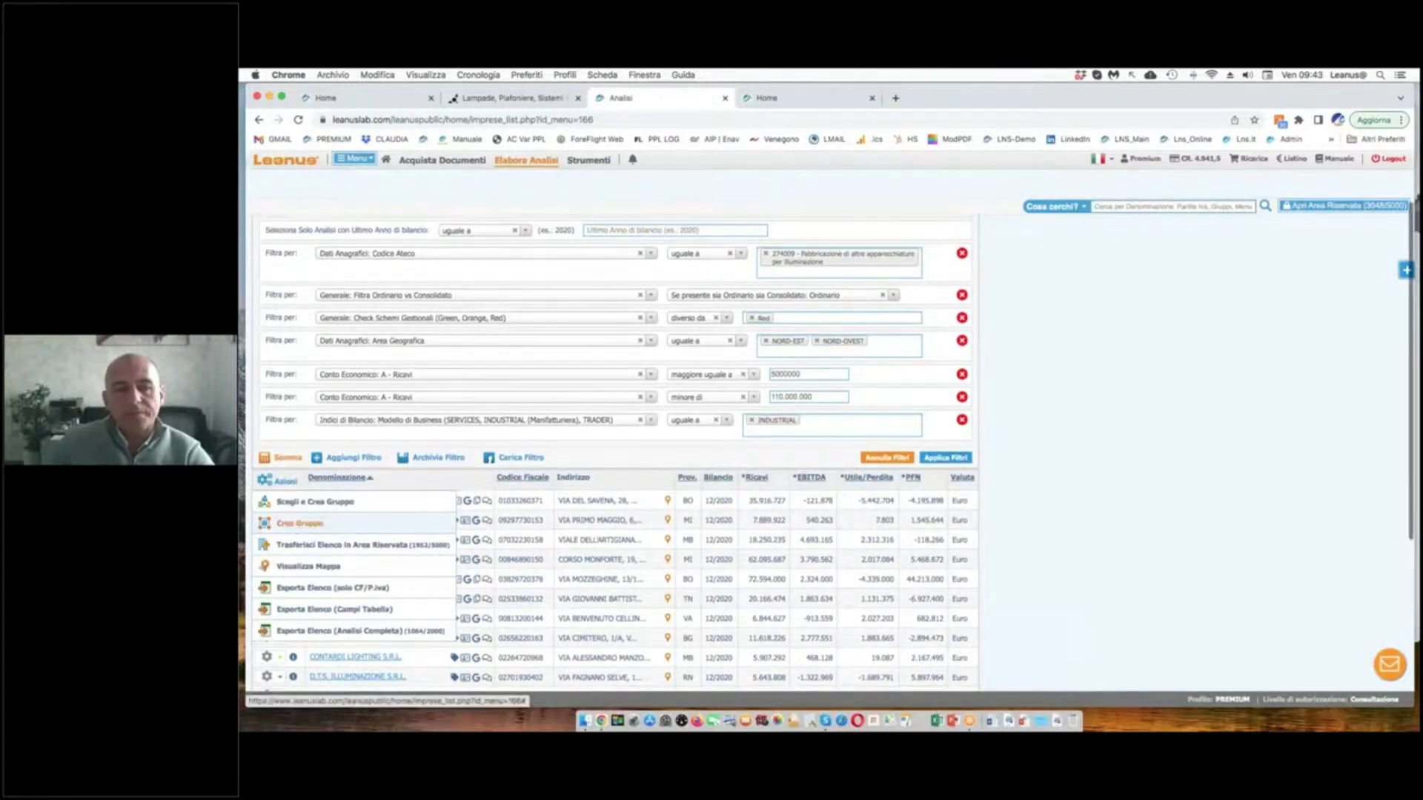
{"action": "scroll", "coordinate": [333, 255], "scroll_direction": "down", "scroll_amount": 1}
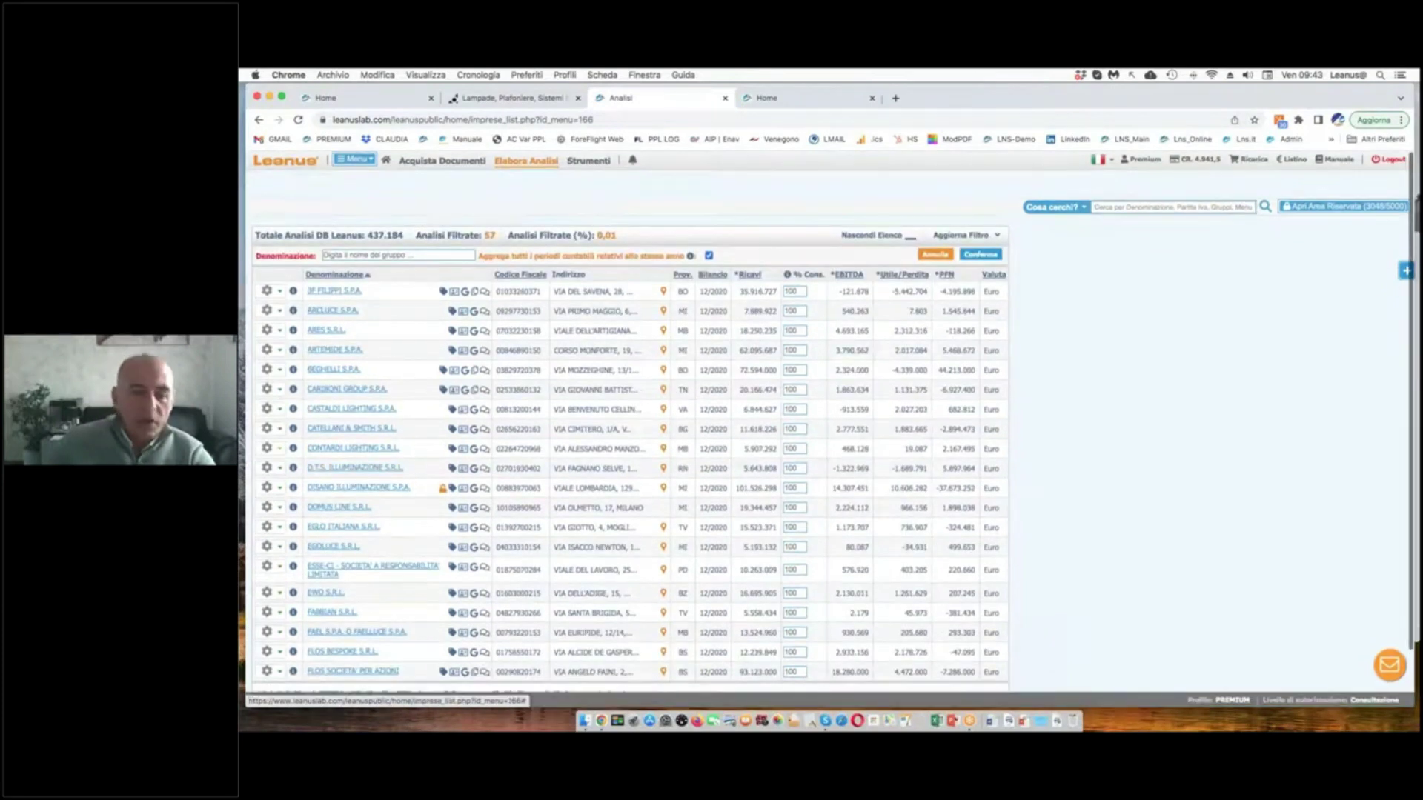
{"action": "left_click", "coordinate": [334, 255]}
{"action": "type", "text": "BUR"}
{"action": "type", "text": "minazione interni"}
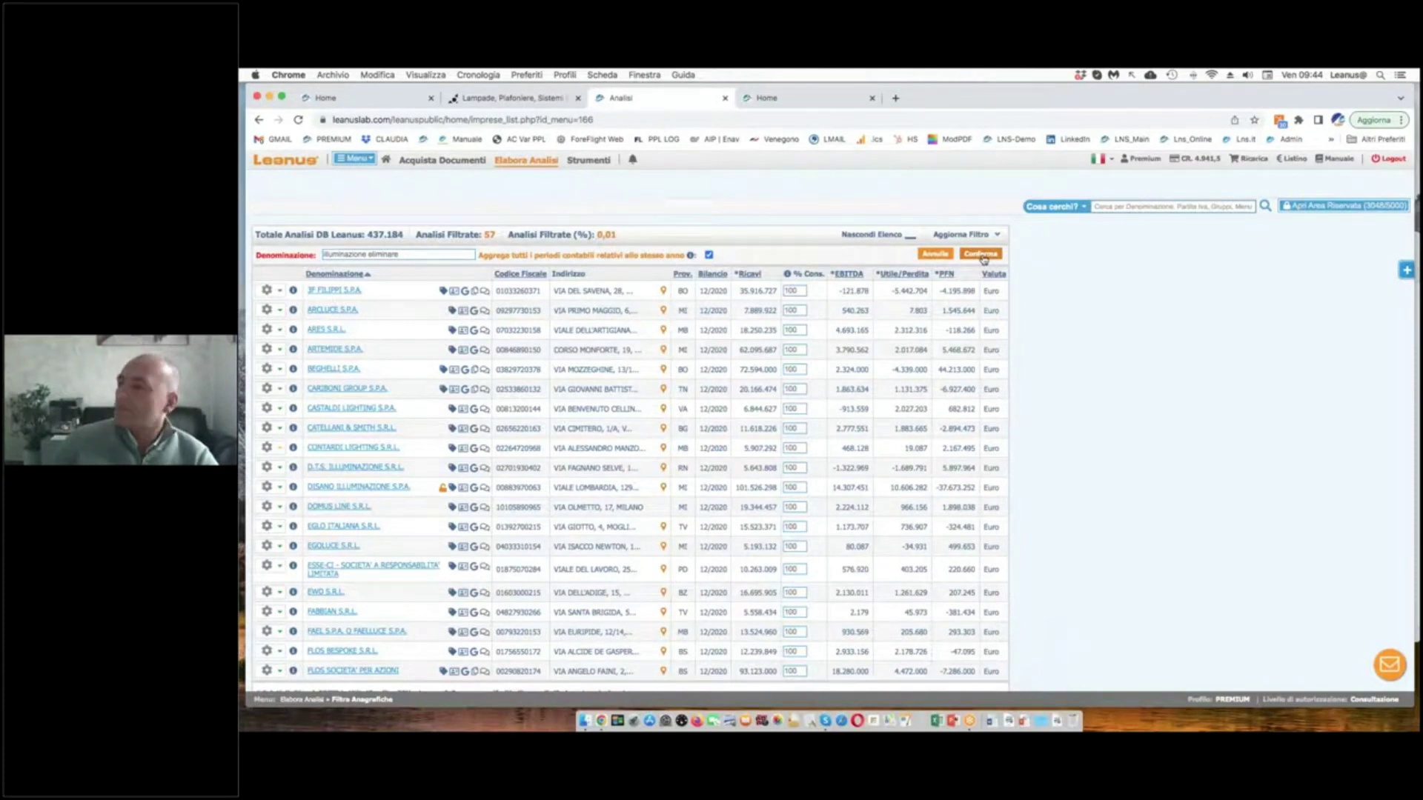
{"action": "left_click", "coordinate": [982, 255]}
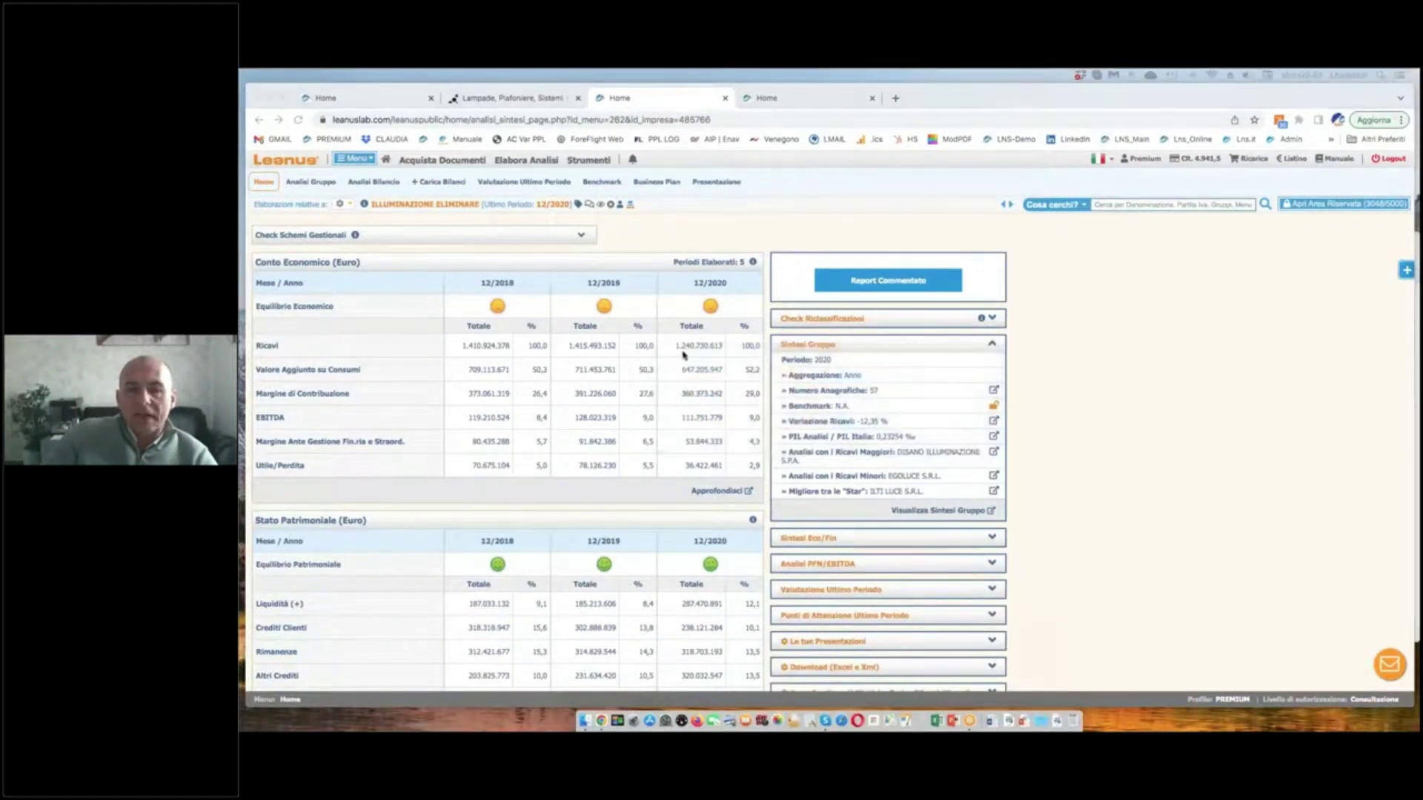
- Review the group's summary page from Conto Economico through the cash flow statements to Indici Bilancio
{"action": "left_click", "coordinate": [683, 355]}
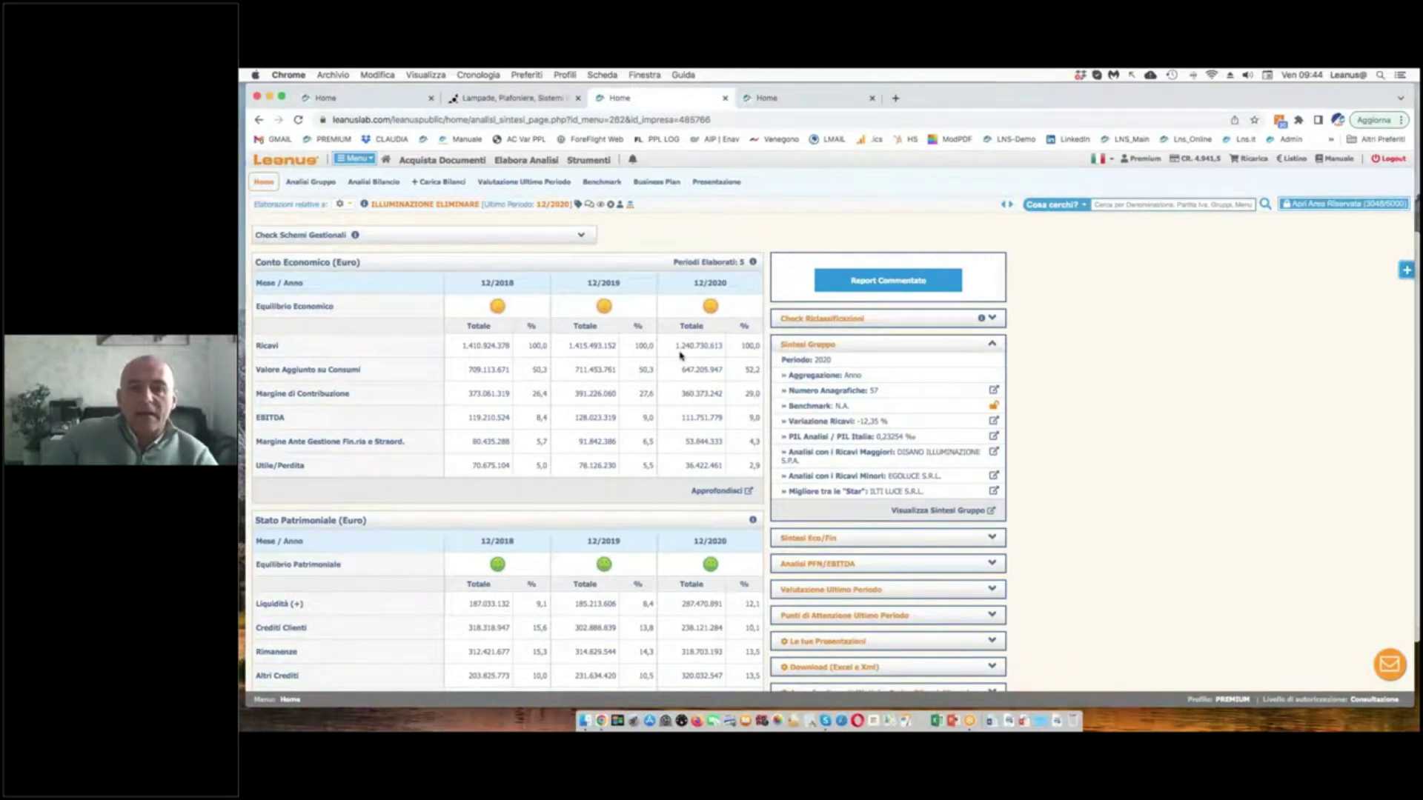
{"action": "scroll", "coordinate": [681, 356], "scroll_direction": "down", "scroll_amount": 10}
{"action": "scroll", "coordinate": [681, 356], "scroll_direction": "up", "scroll_amount": 8}
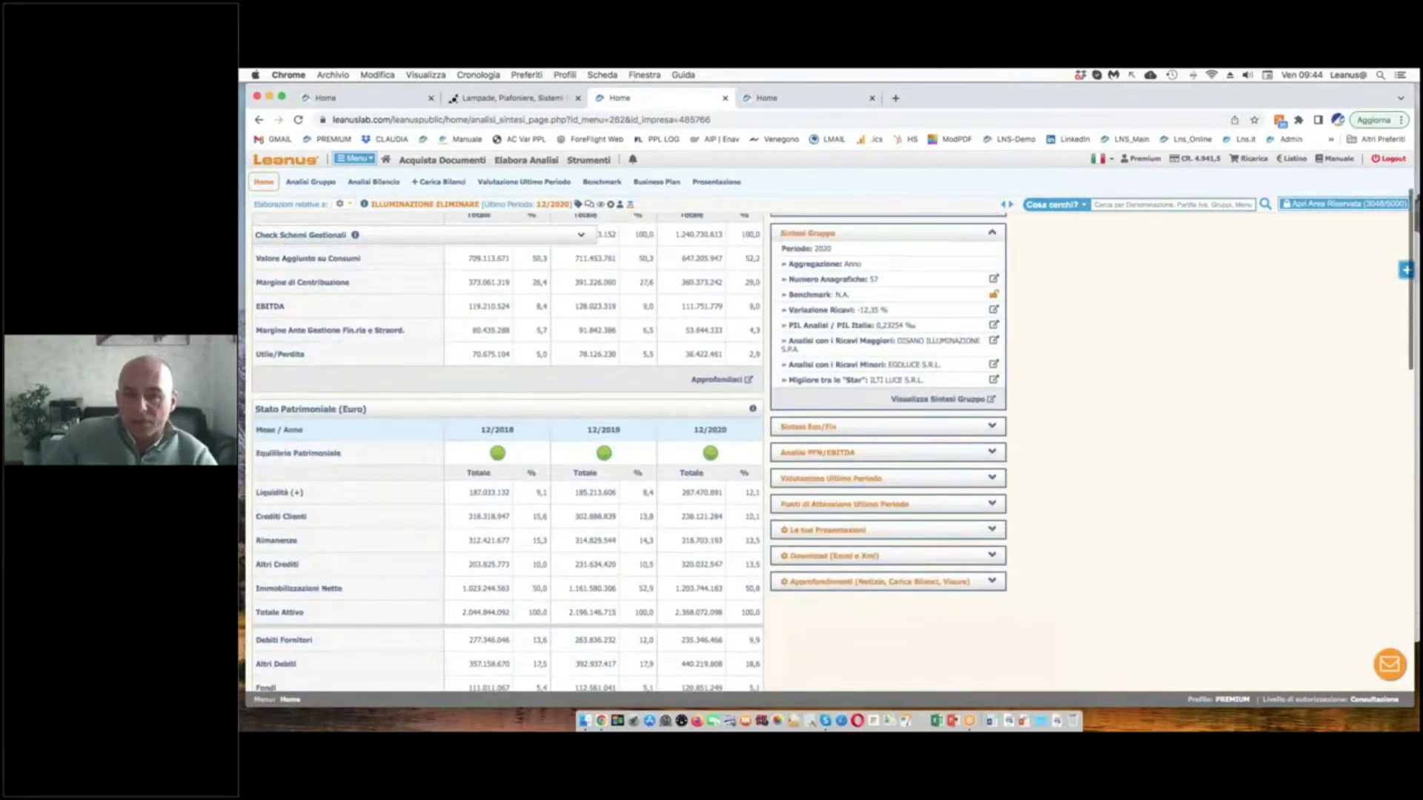
{"action": "scroll", "coordinate": [711, 274], "scroll_direction": "up", "scroll_amount": 2}
{"action": "scroll", "coordinate": [712, 274], "scroll_direction": "down", "scroll_amount": 15}
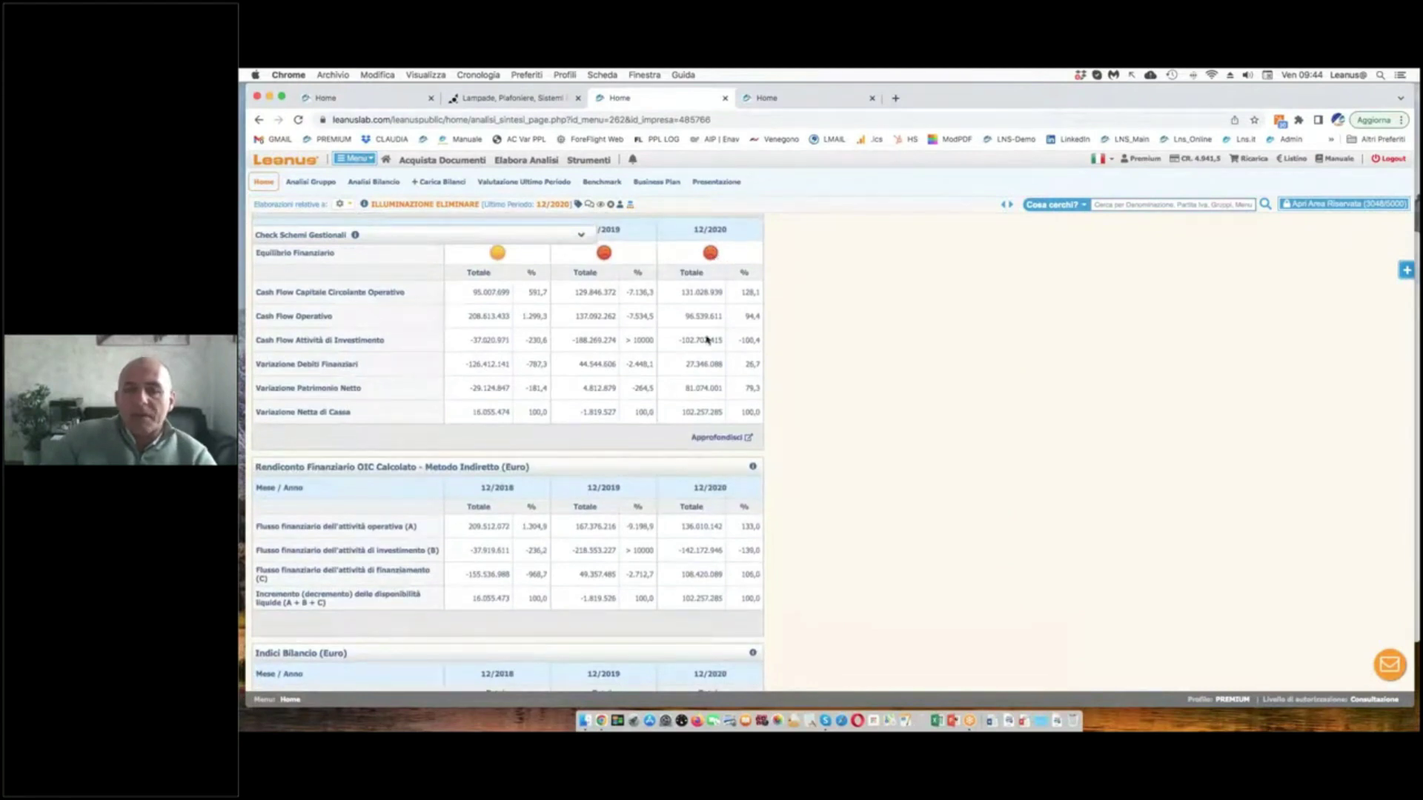
{"action": "scroll", "coordinate": [706, 339], "scroll_direction": "down", "scroll_amount": 8}
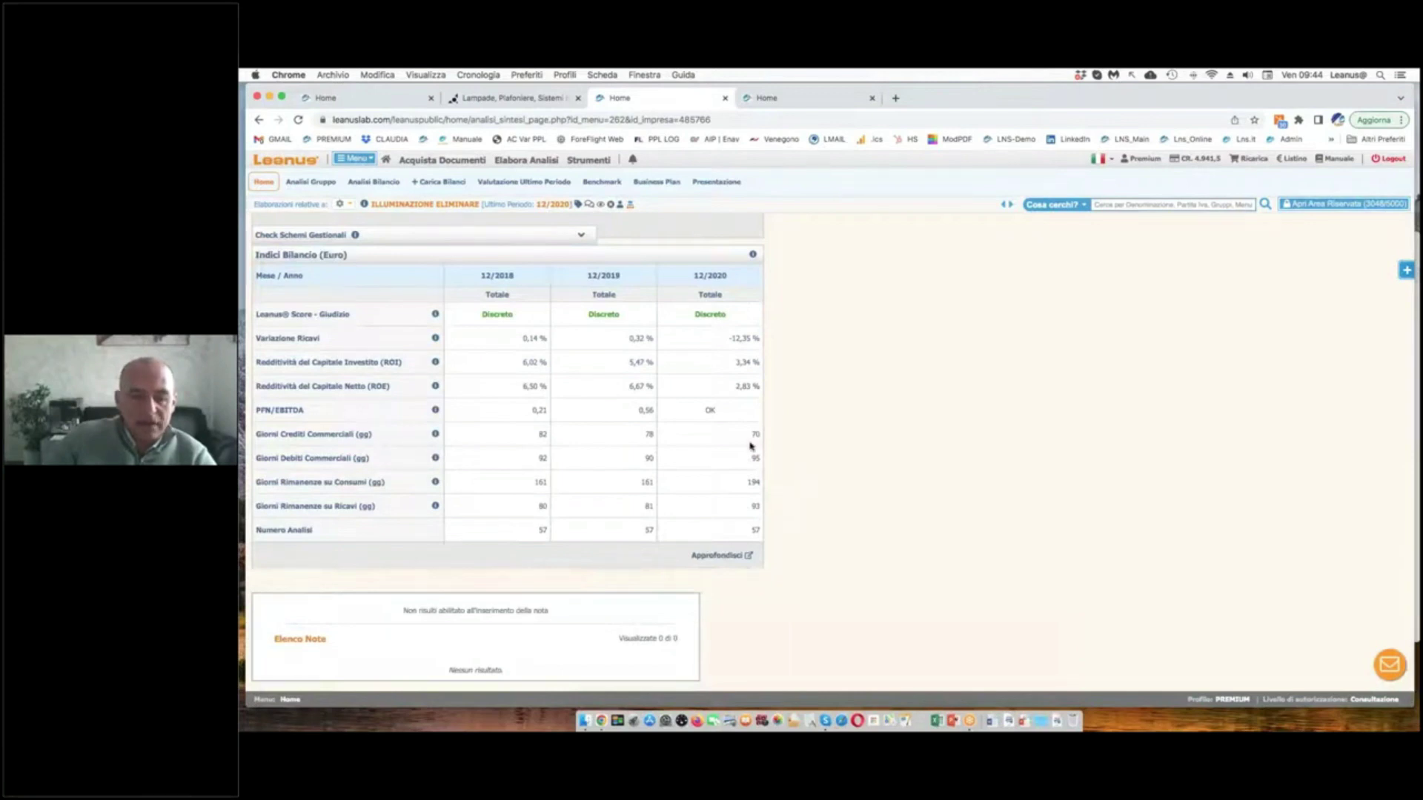
- Box the 12/2020 days figures in Indici Bilancio, highlight the Giorni Crediti Commerciali values across the years, and clear the marks
{"action": "mouse_move", "coordinate": [727, 424]}
{"action": "left_mouse_down"}
{"action": "mouse_move", "coordinate": [780, 473]}
{"action": "mouse_move", "coordinate": [779, 539]}
{"action": "mouse_move", "coordinate": [735, 533]}
{"action": "left_mouse_up"}
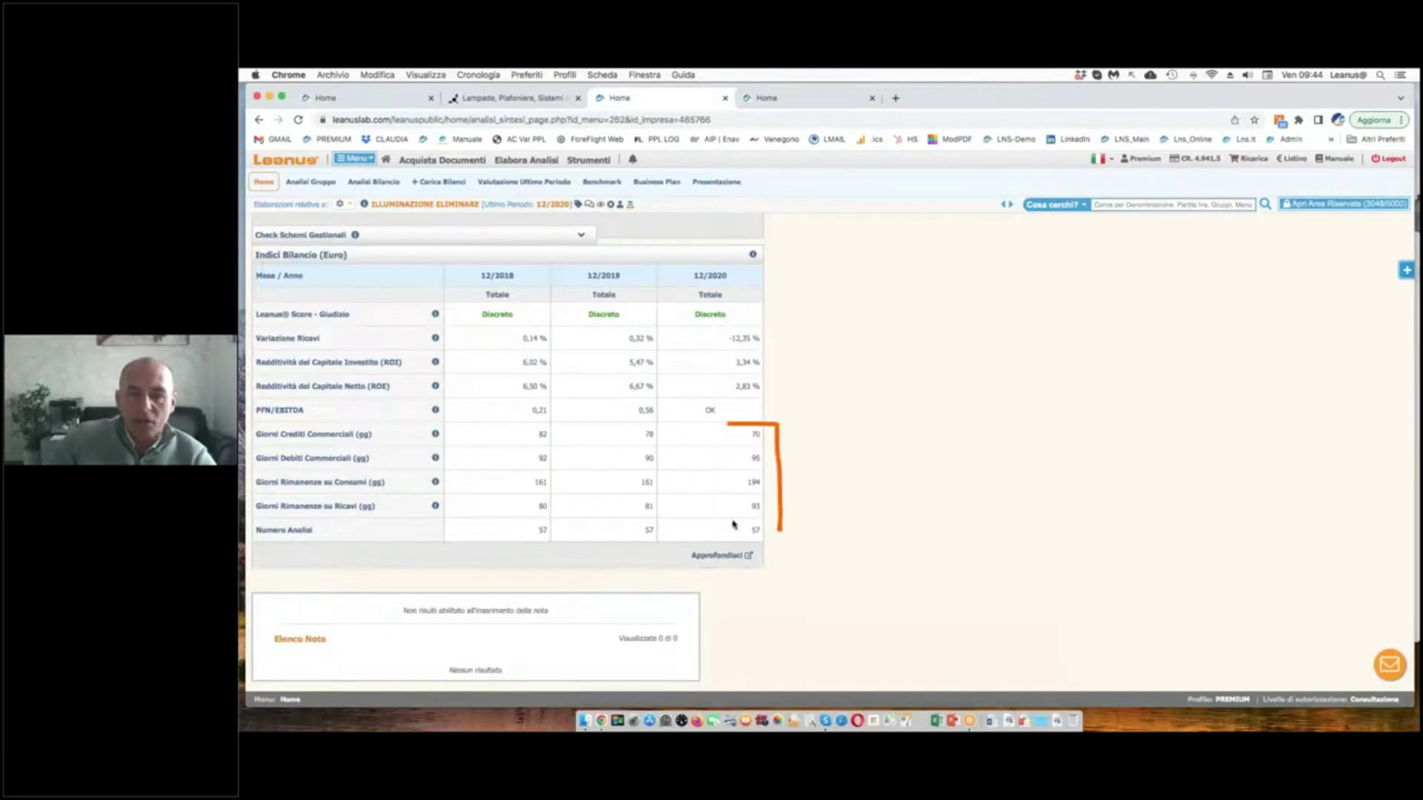
{"action": "left_click_drag", "start_coordinate": [730, 430], "coordinate": [733, 544]}
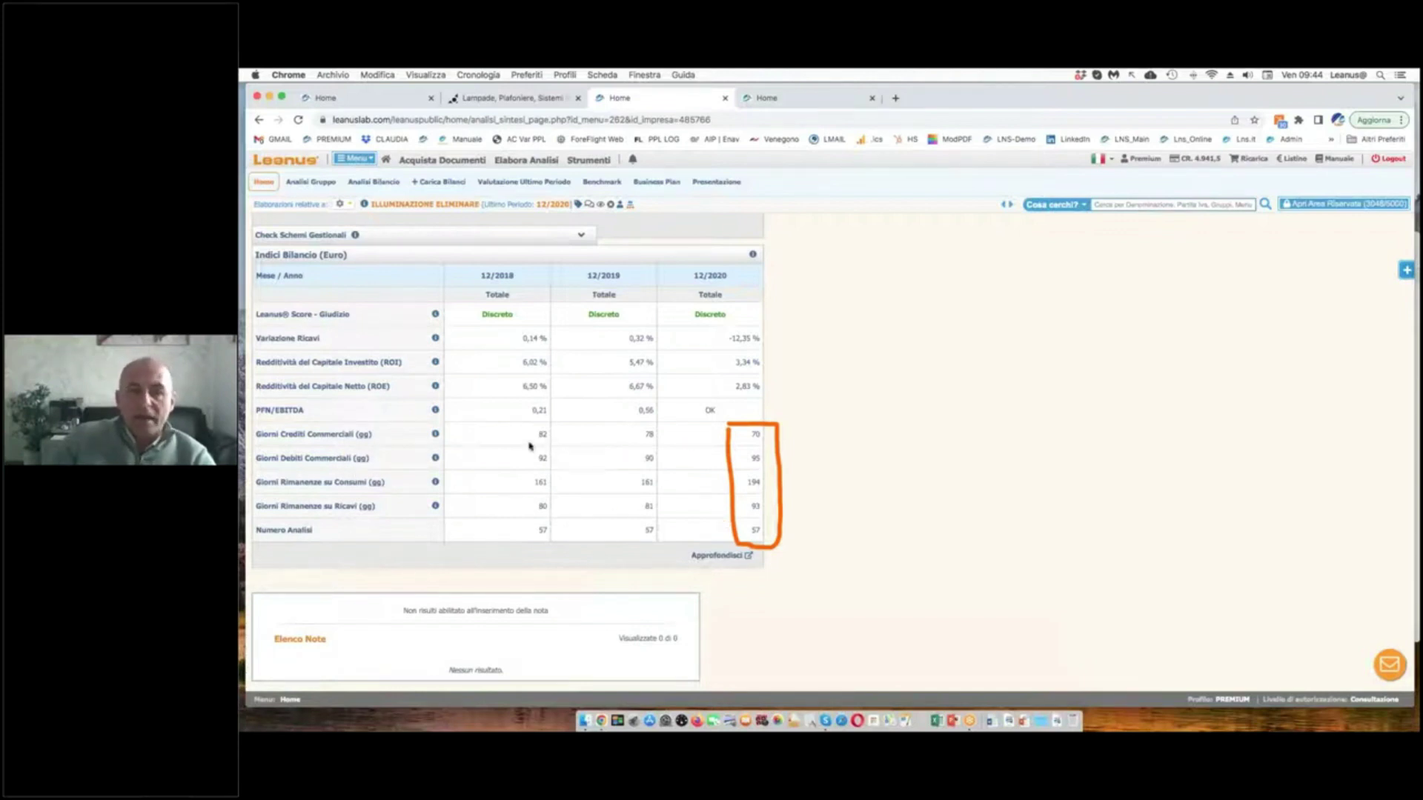
{"action": "left_click_drag", "start_coordinate": [523, 442], "coordinate": [669, 446]}
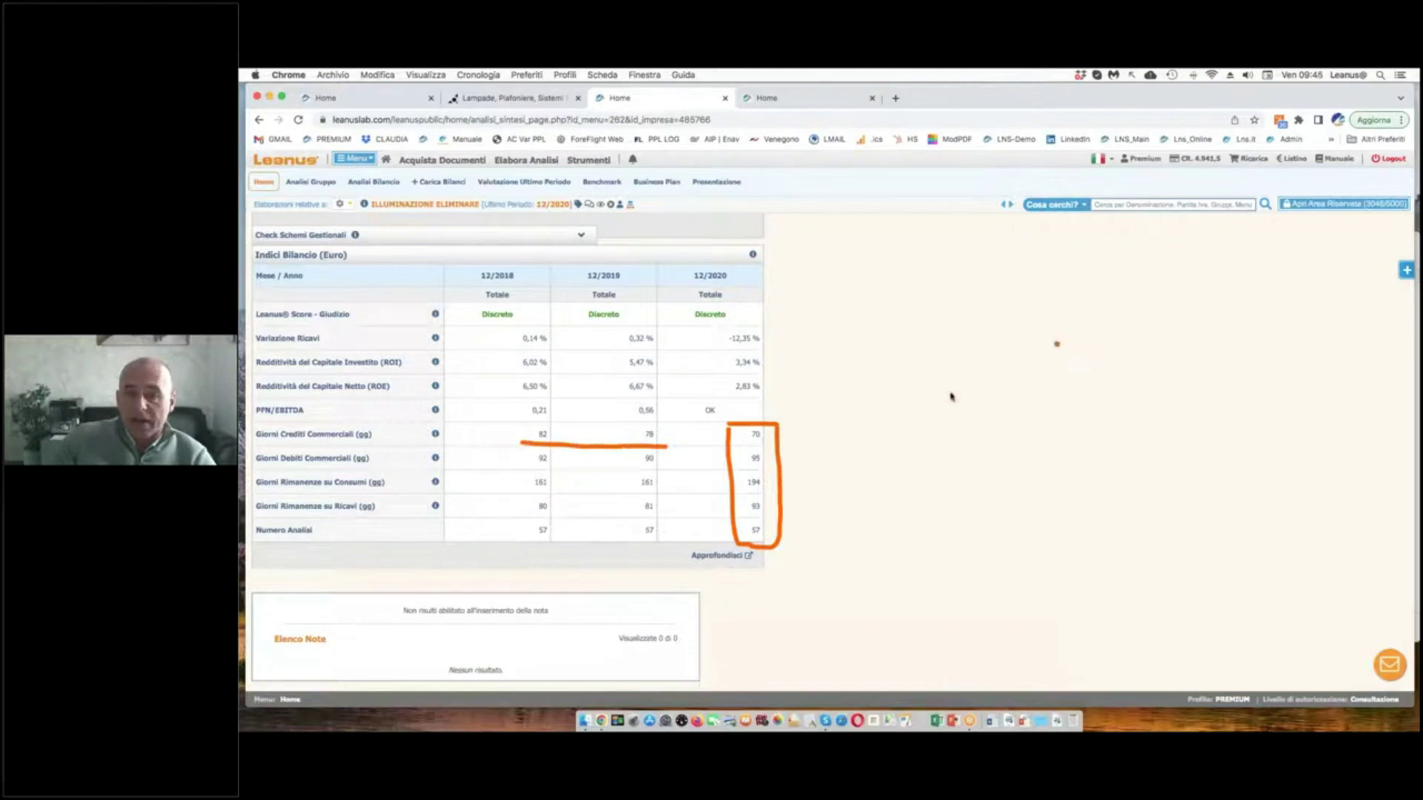
{"action": "mouse_move", "coordinate": [764, 435]}
{"action": "left_mouse_down"}
{"action": "mouse_move", "coordinate": [745, 444]}
{"action": "mouse_move", "coordinate": [764, 428]}
{"action": "left_mouse_up"}
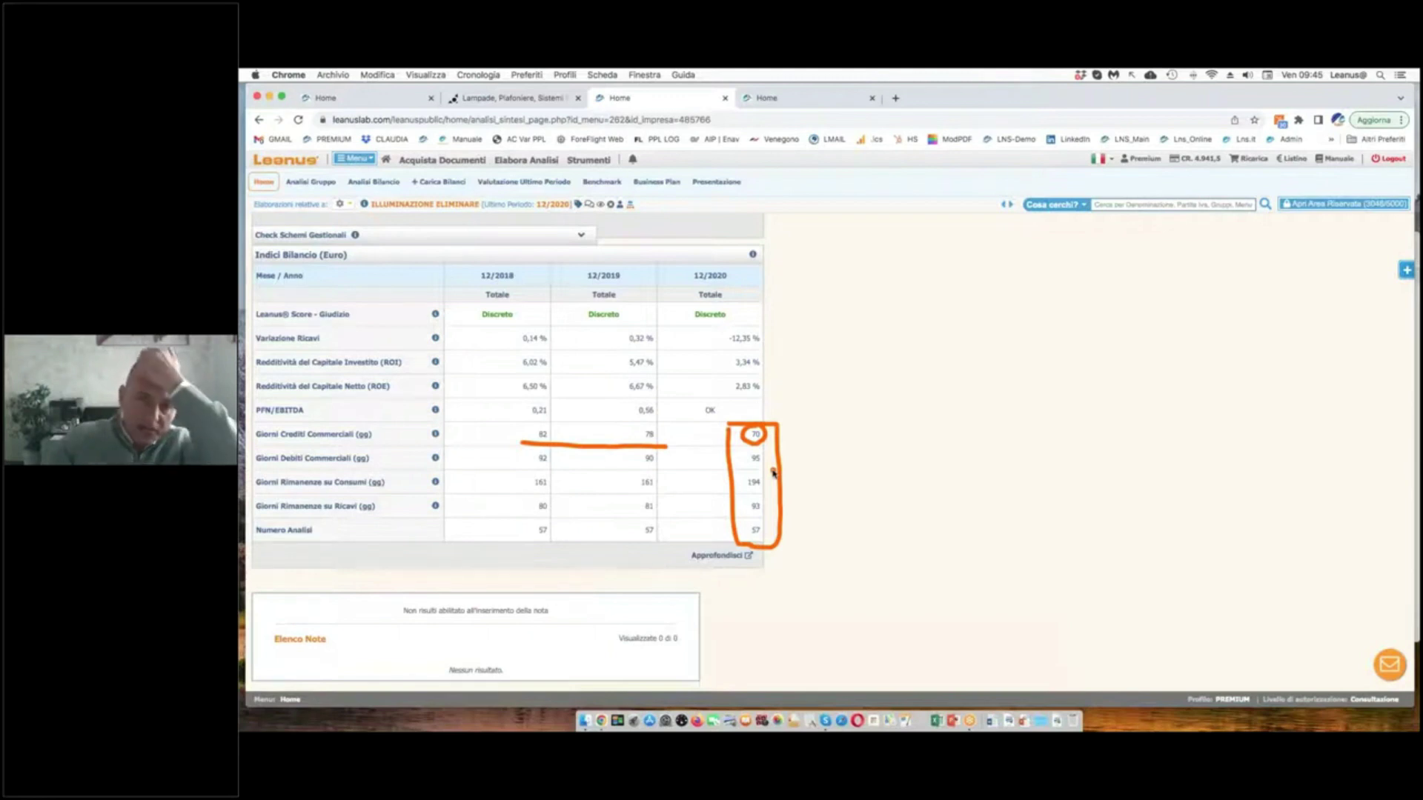
{"action": "left_click", "coordinate": [596, 498]}
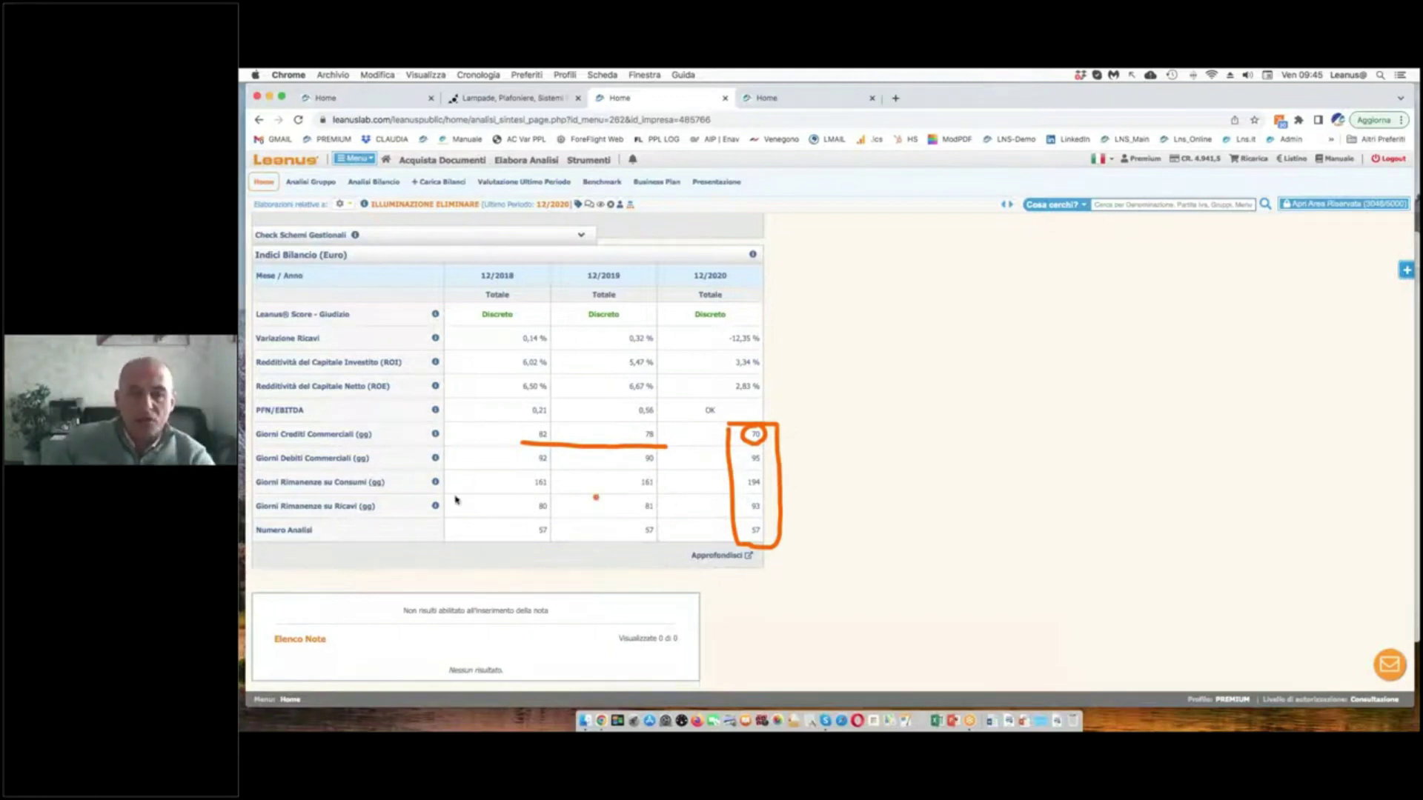
{"action": "left_click", "coordinate": [751, 496]}
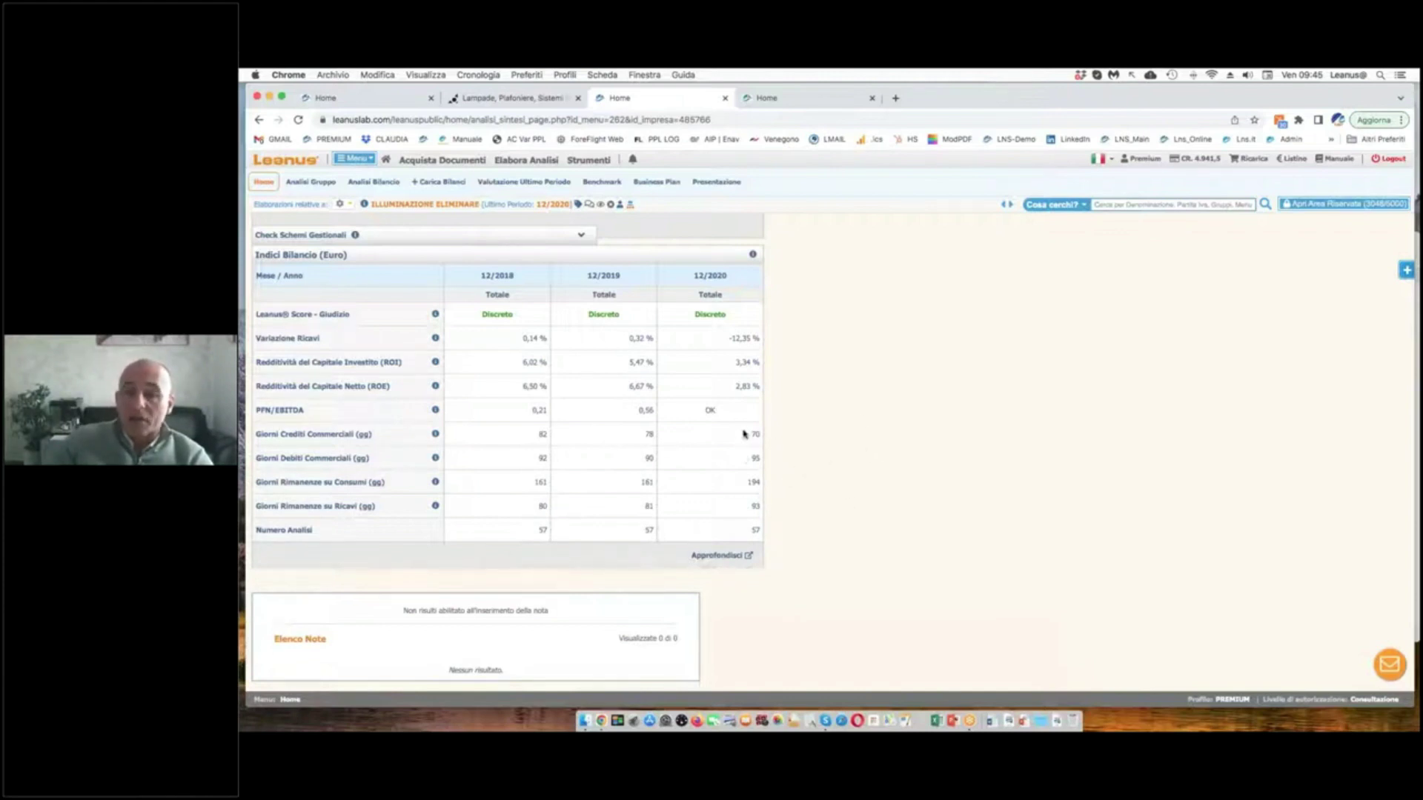
{"action": "mouse_move", "coordinate": [736, 425]}
{"action": "left_mouse_down"}
{"action": "mouse_move", "coordinate": [767, 472]}
{"action": "mouse_move", "coordinate": [740, 547]}
{"action": "mouse_move", "coordinate": [737, 437]}
{"action": "left_mouse_up"}
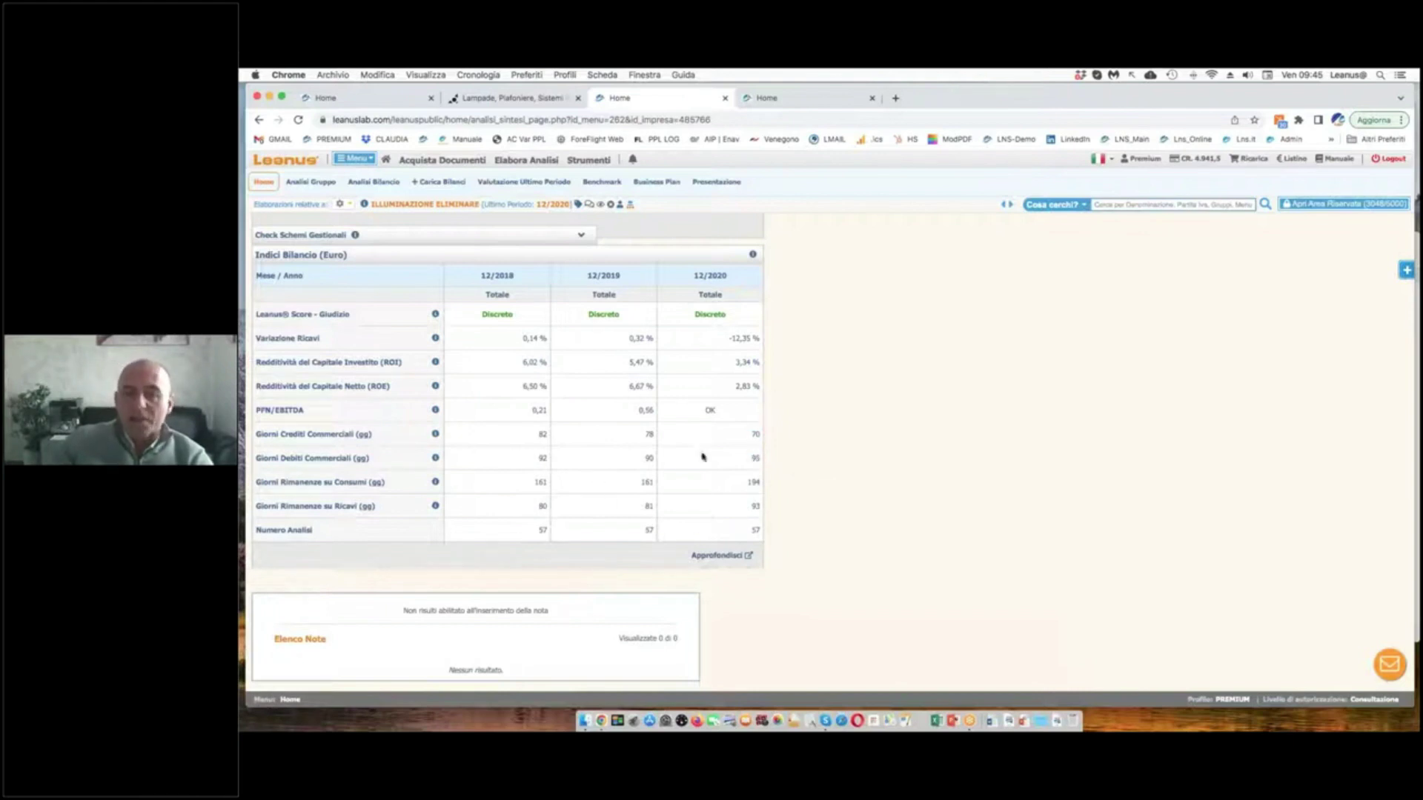
- Open the group's Report Commentato, underline the available accounting periods in Premesse and view the Sintesi Gruppo section
{"action": "scroll", "coordinate": [716, 532], "scroll_direction": "down", "scroll_amount": 10}
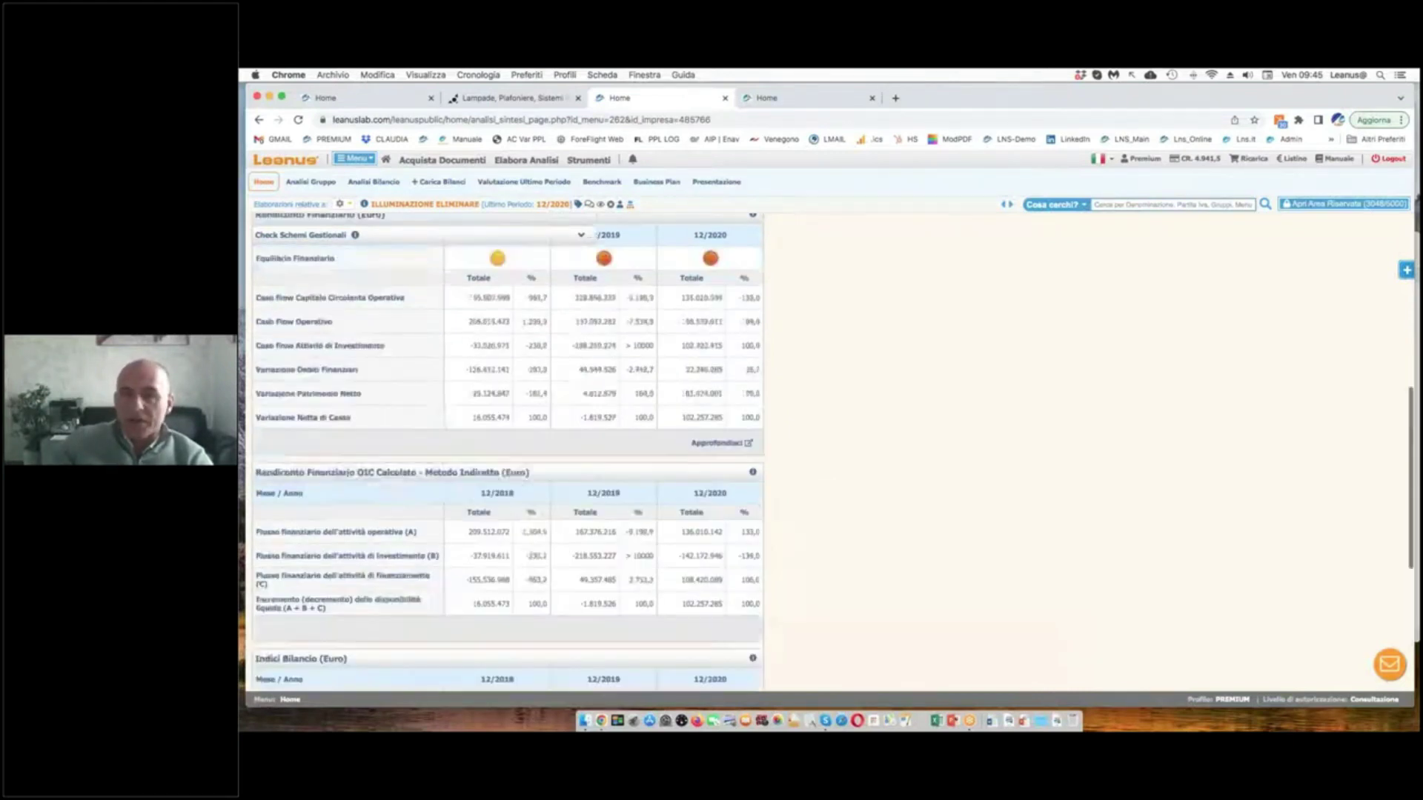
{"action": "scroll", "coordinate": [889, 371], "scroll_direction": "up", "scroll_amount": 5}
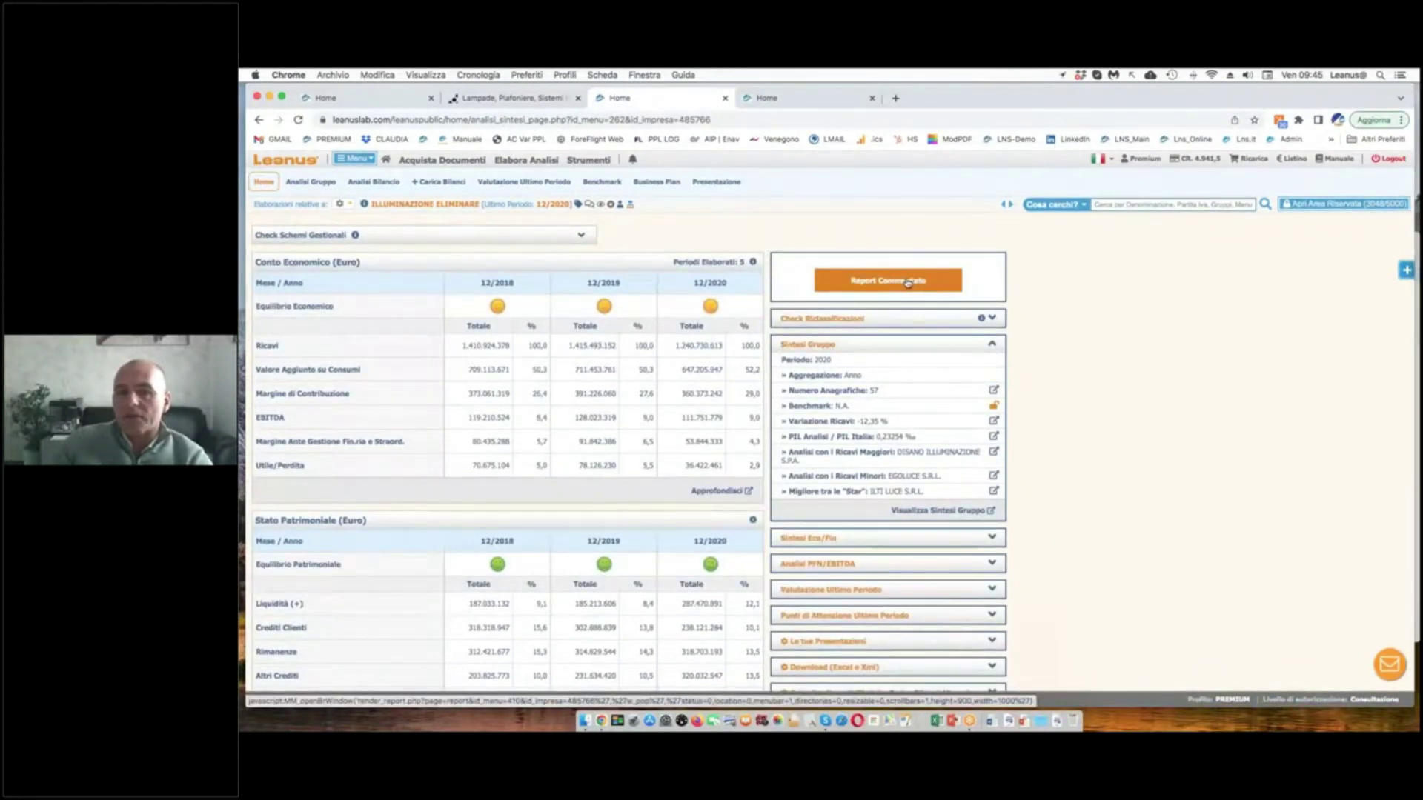
{"action": "left_click", "coordinate": [908, 283]}
{"action": "left_click_drag", "start_coordinate": [1027, 353], "coordinate": [1163, 345]}
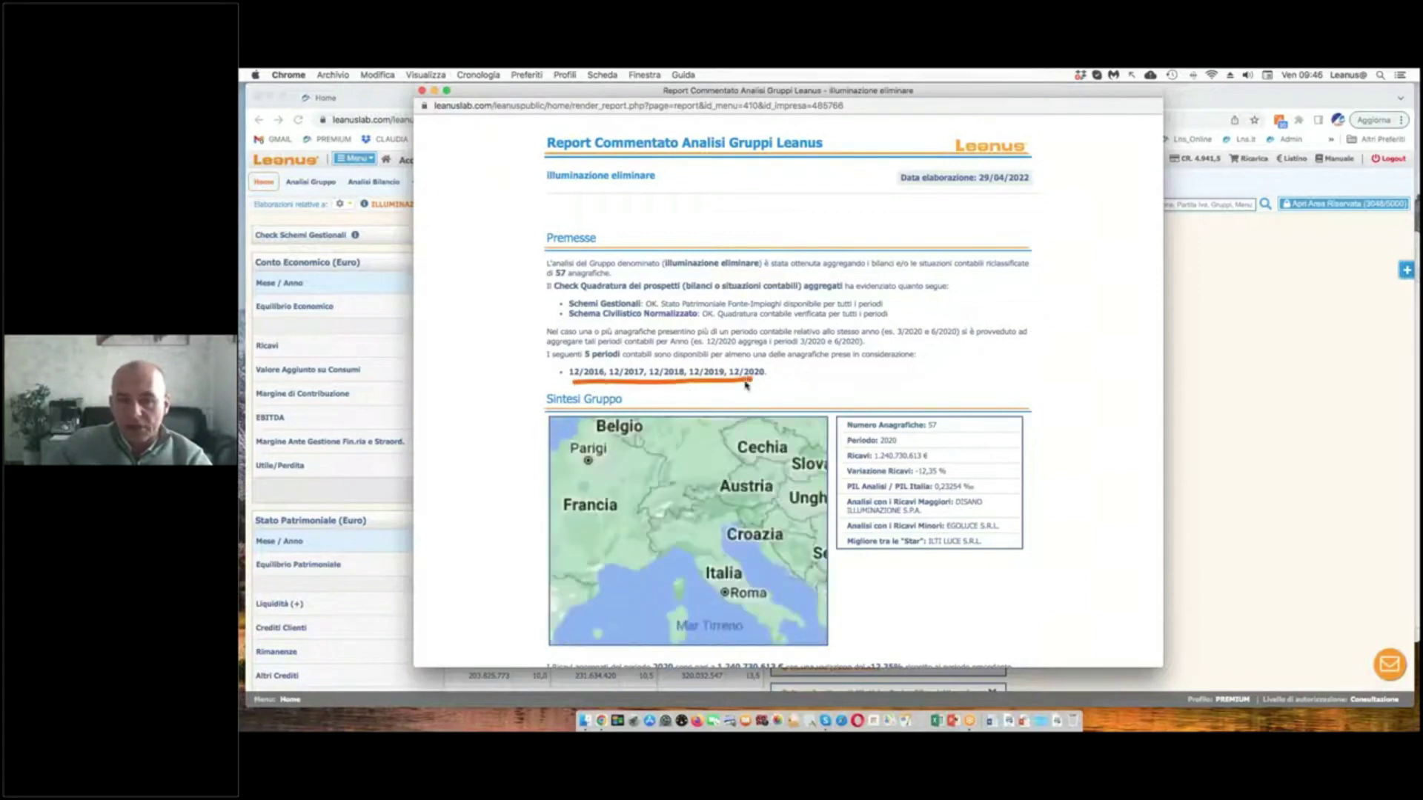
{"action": "scroll", "coordinate": [771, 430], "scroll_direction": "down", "scroll_amount": 3}
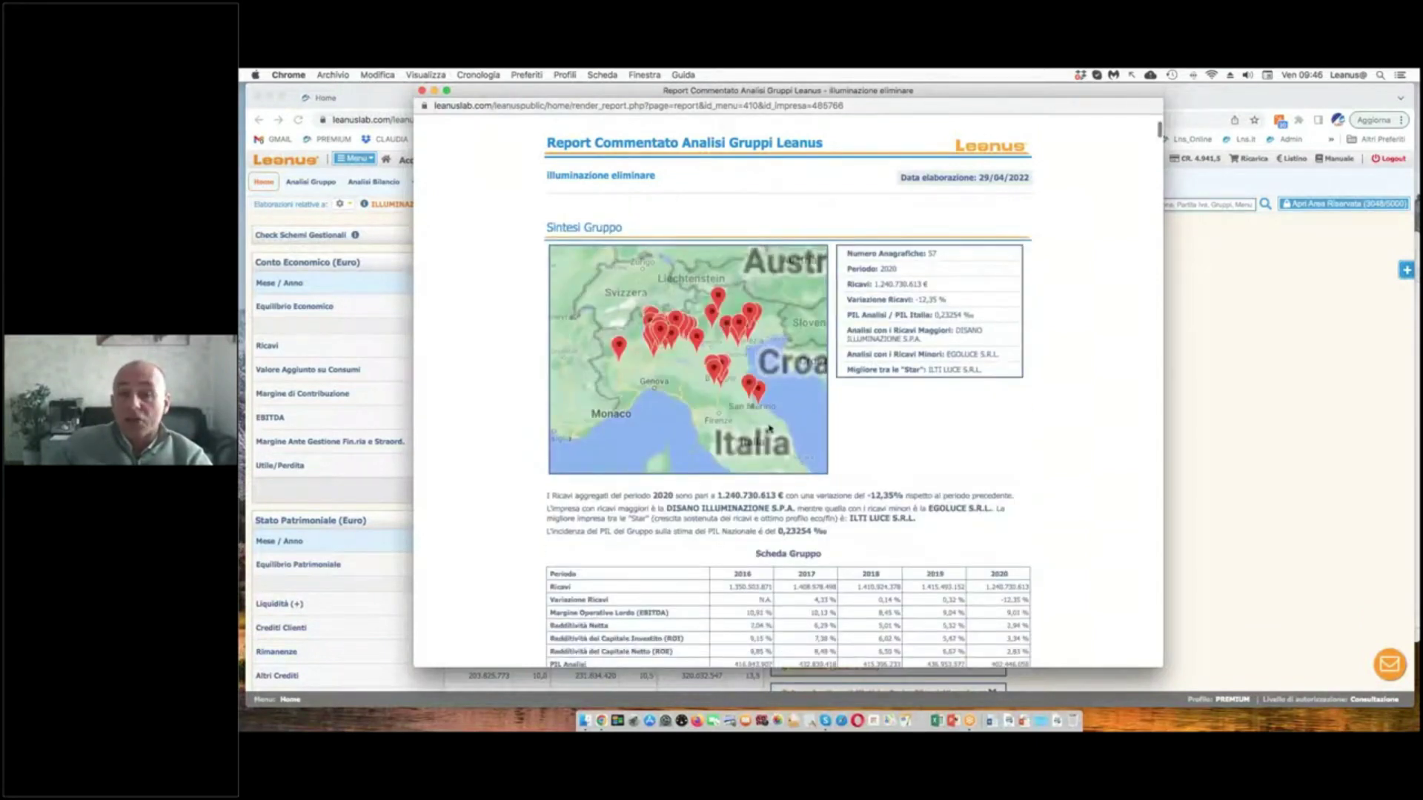
- Draw a line across the Sintesi Gruppo map and mark the Leanus Score row and 2018–2020 Variazione Ricavi values in Scheda Gruppo
{"action": "left_click_drag", "start_coordinate": [613, 415], "coordinate": [797, 418]}
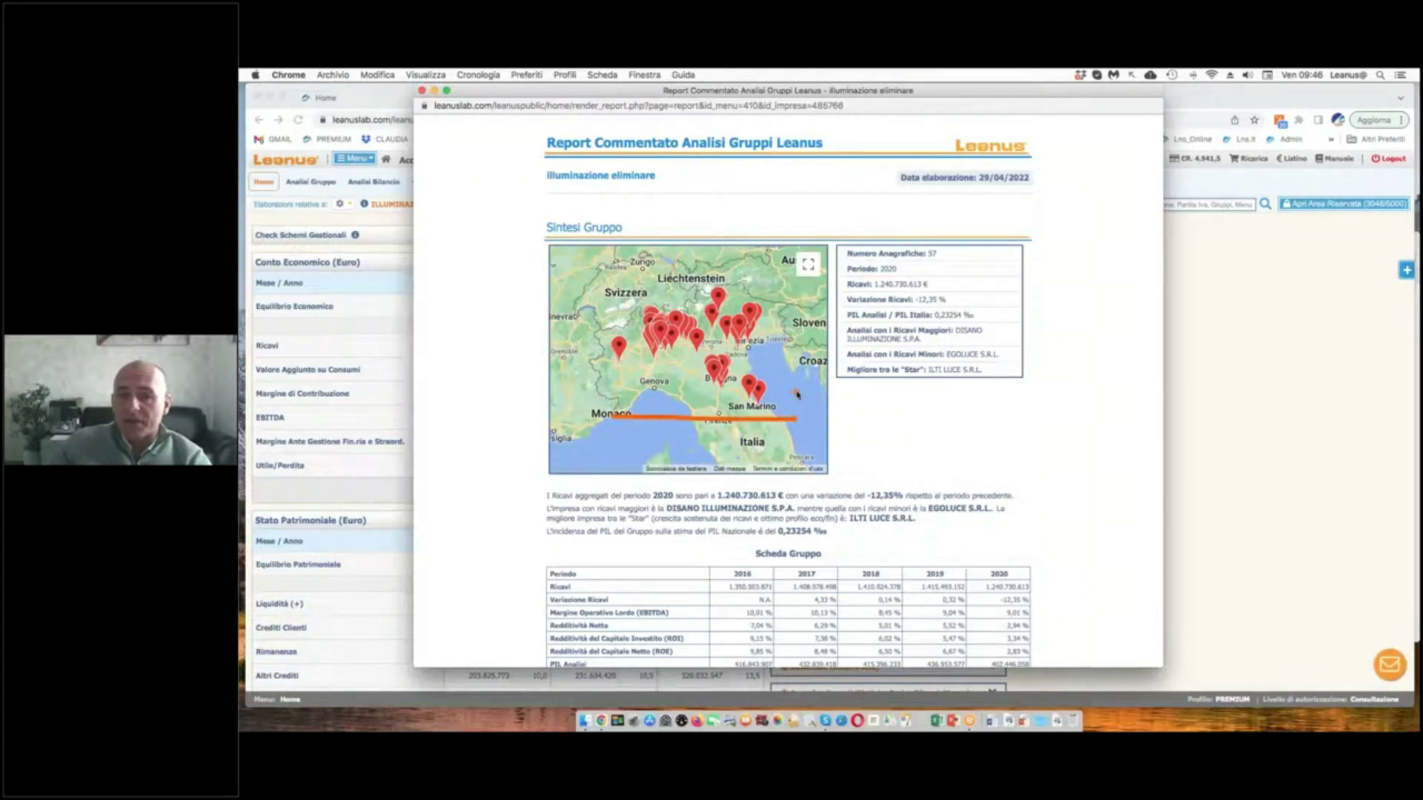
{"action": "scroll", "coordinate": [915, 415], "scroll_direction": "down", "scroll_amount": 5}
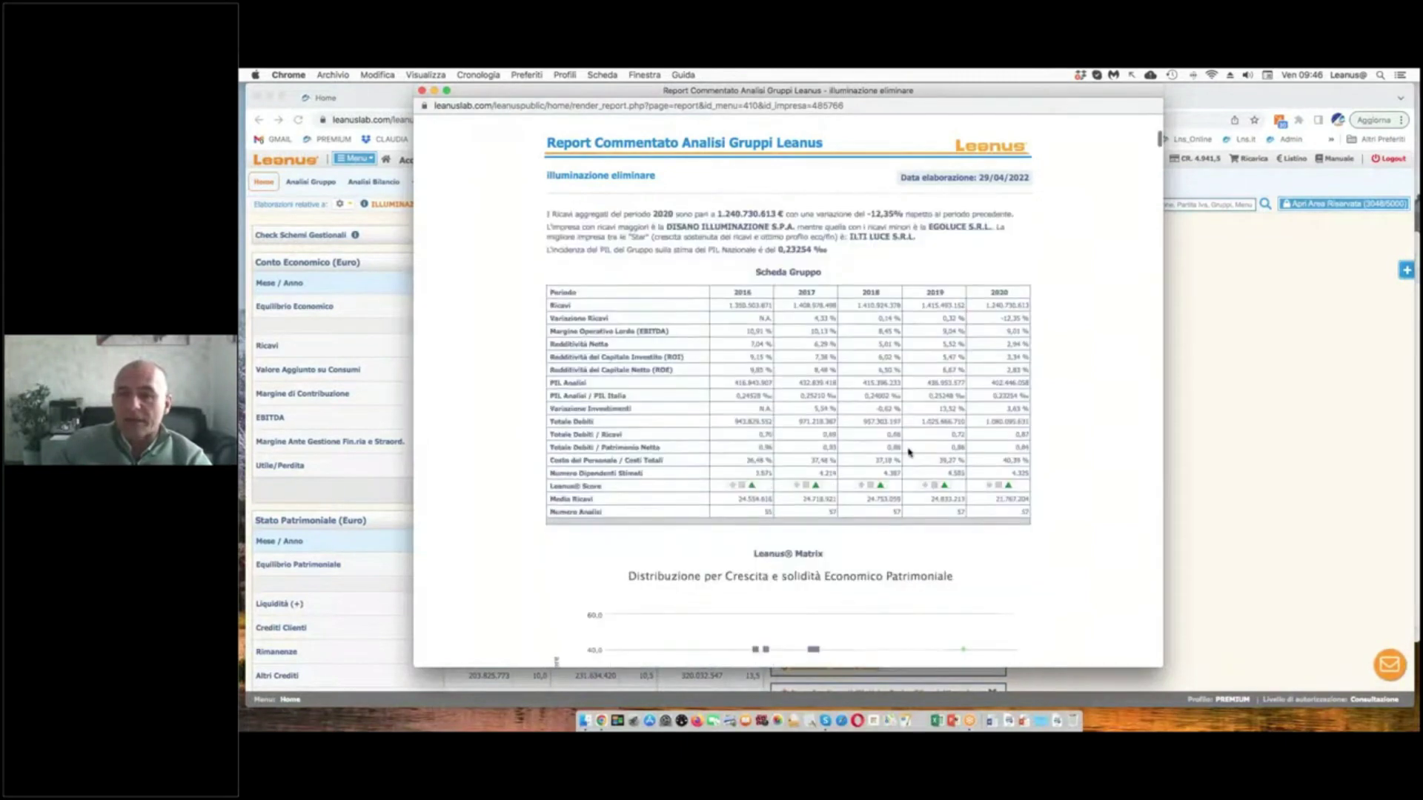
{"action": "left_click", "coordinate": [743, 477]}
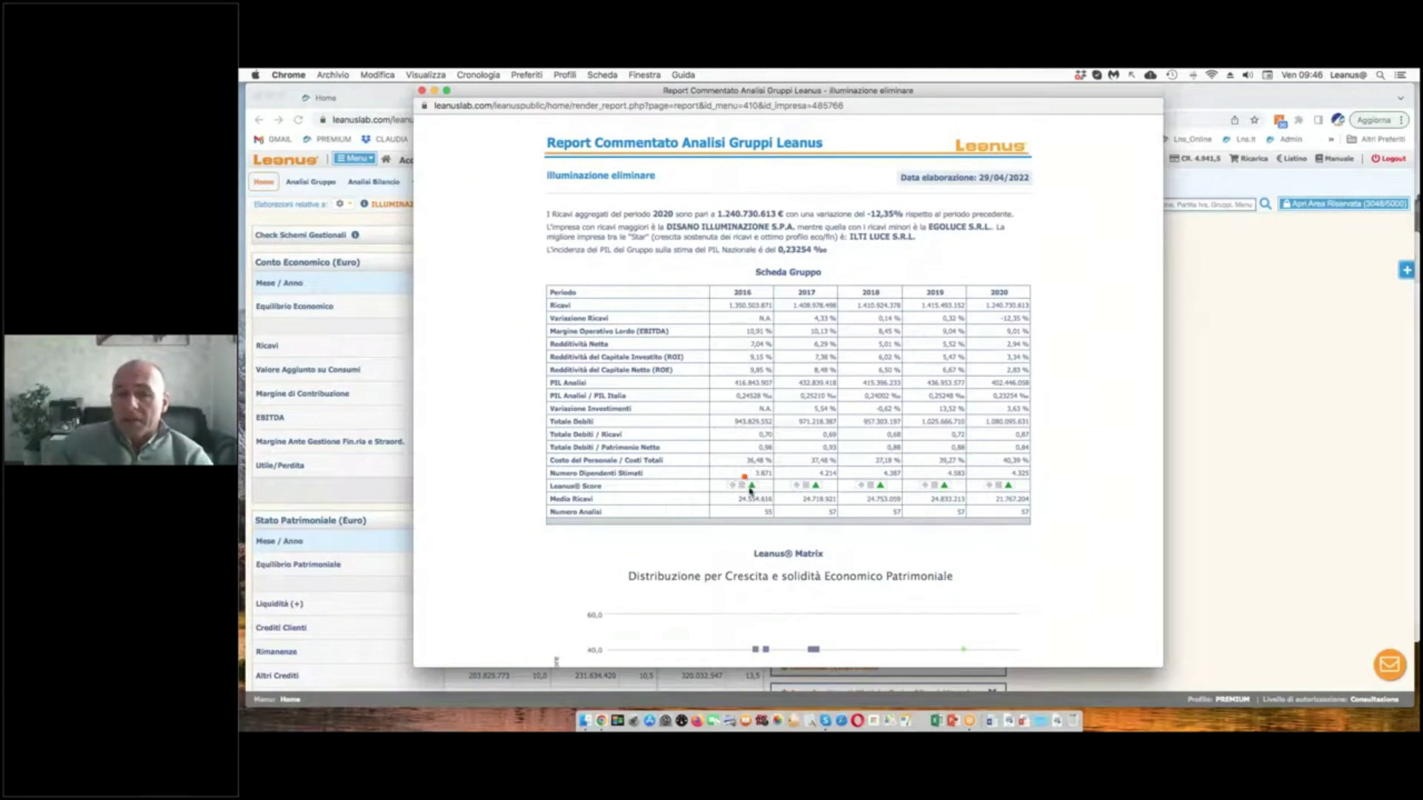
{"action": "left_click", "coordinate": [754, 494]}
{"action": "left_click_drag", "start_coordinate": [771, 497], "coordinate": [1057, 497]}
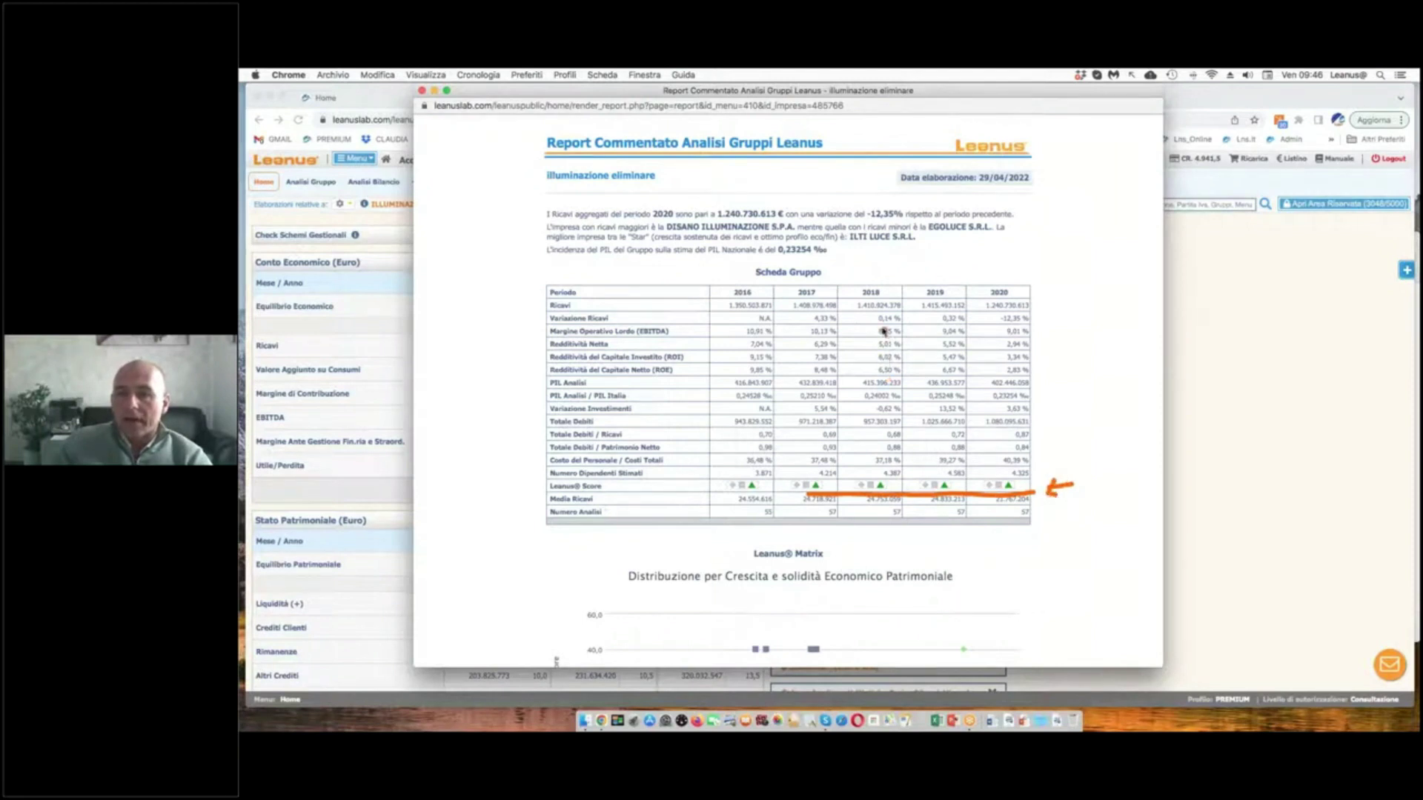
{"action": "left_click_drag", "start_coordinate": [940, 328], "coordinate": [961, 326]}
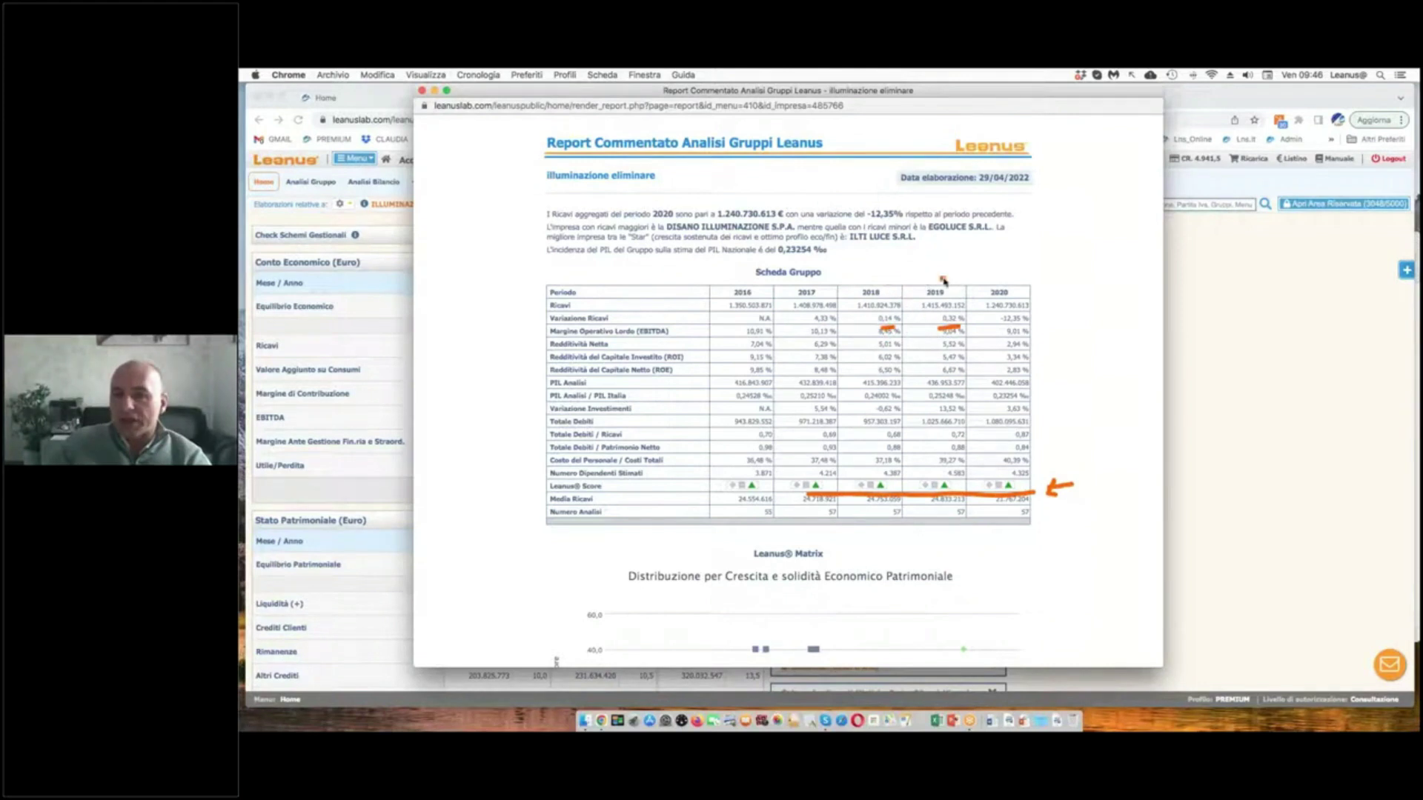
{"action": "mouse_move", "coordinate": [1043, 319]}
{"action": "left_mouse_down"}
{"action": "mouse_move", "coordinate": [1064, 319]}
{"action": "mouse_move", "coordinate": [1025, 323]}
{"action": "left_mouse_up"}
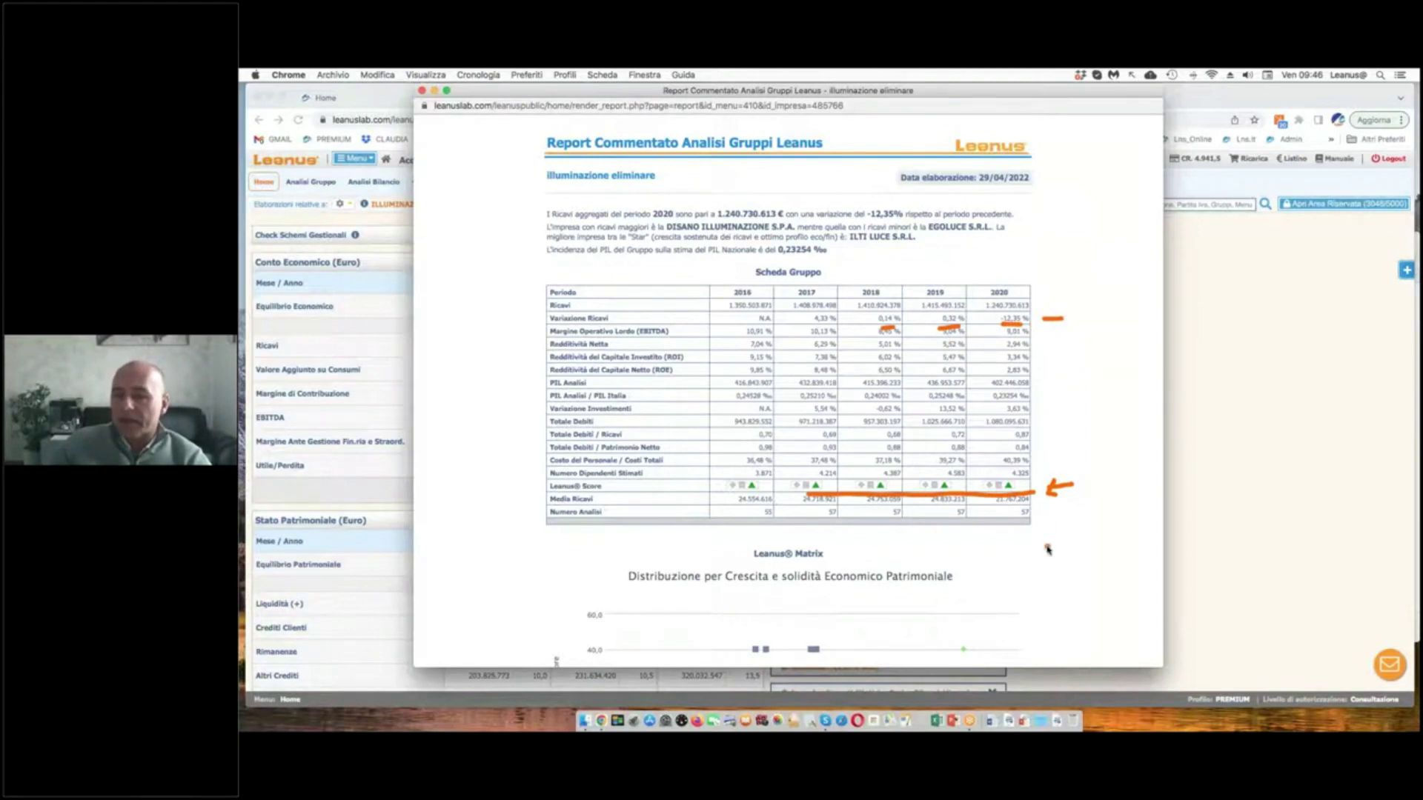
- Circle the 2020 Variazione Ricavi in Scheda Gruppo and inspect the ILTI LUCE, PENTA and MASIERO points in the Leanus Matrix
{"action": "scroll", "coordinate": [1030, 523], "scroll_direction": "down", "scroll_amount": 5}
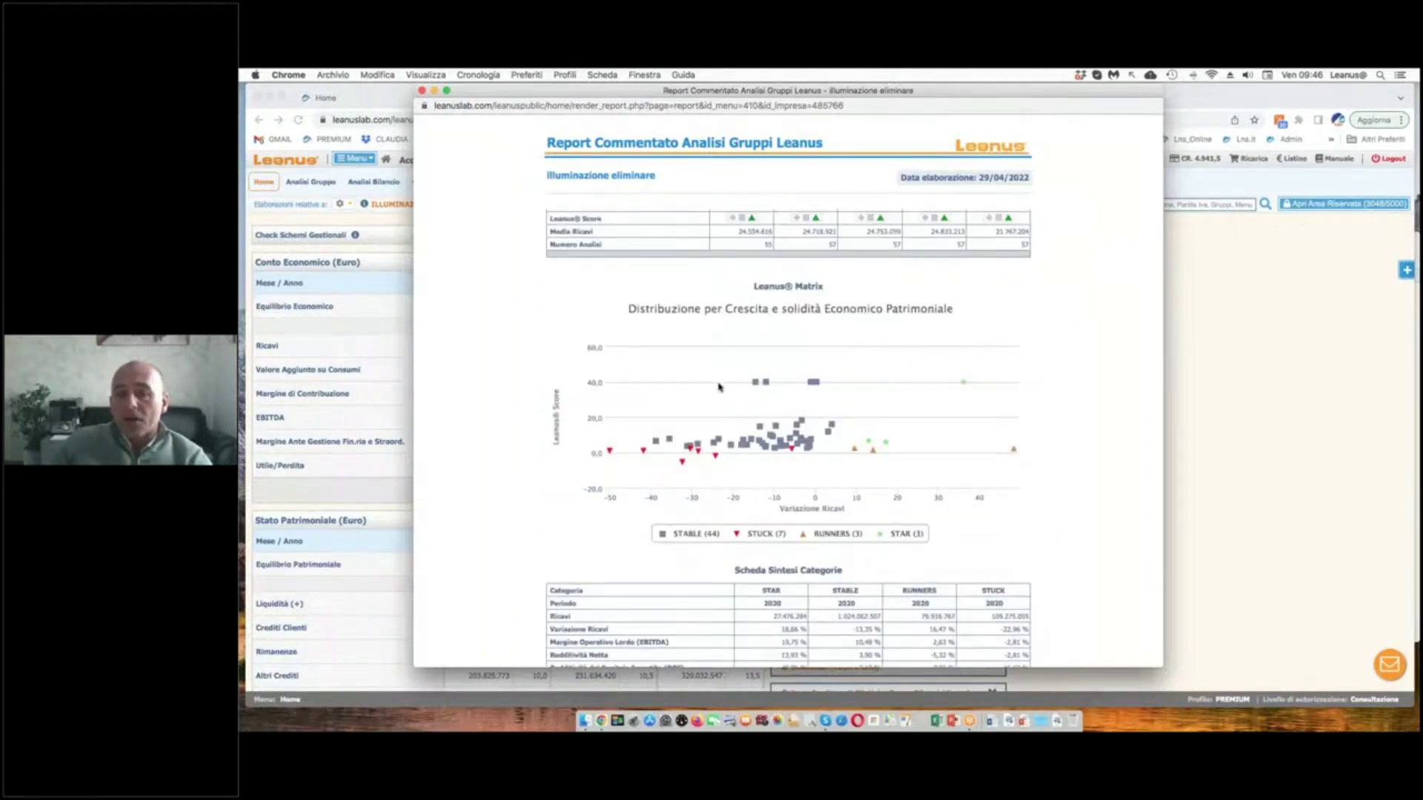
{"action": "scroll", "coordinate": [956, 418], "scroll_direction": "up", "scroll_amount": 3}
{"action": "scroll", "coordinate": [945, 430], "scroll_direction": "down", "scroll_amount": 2}
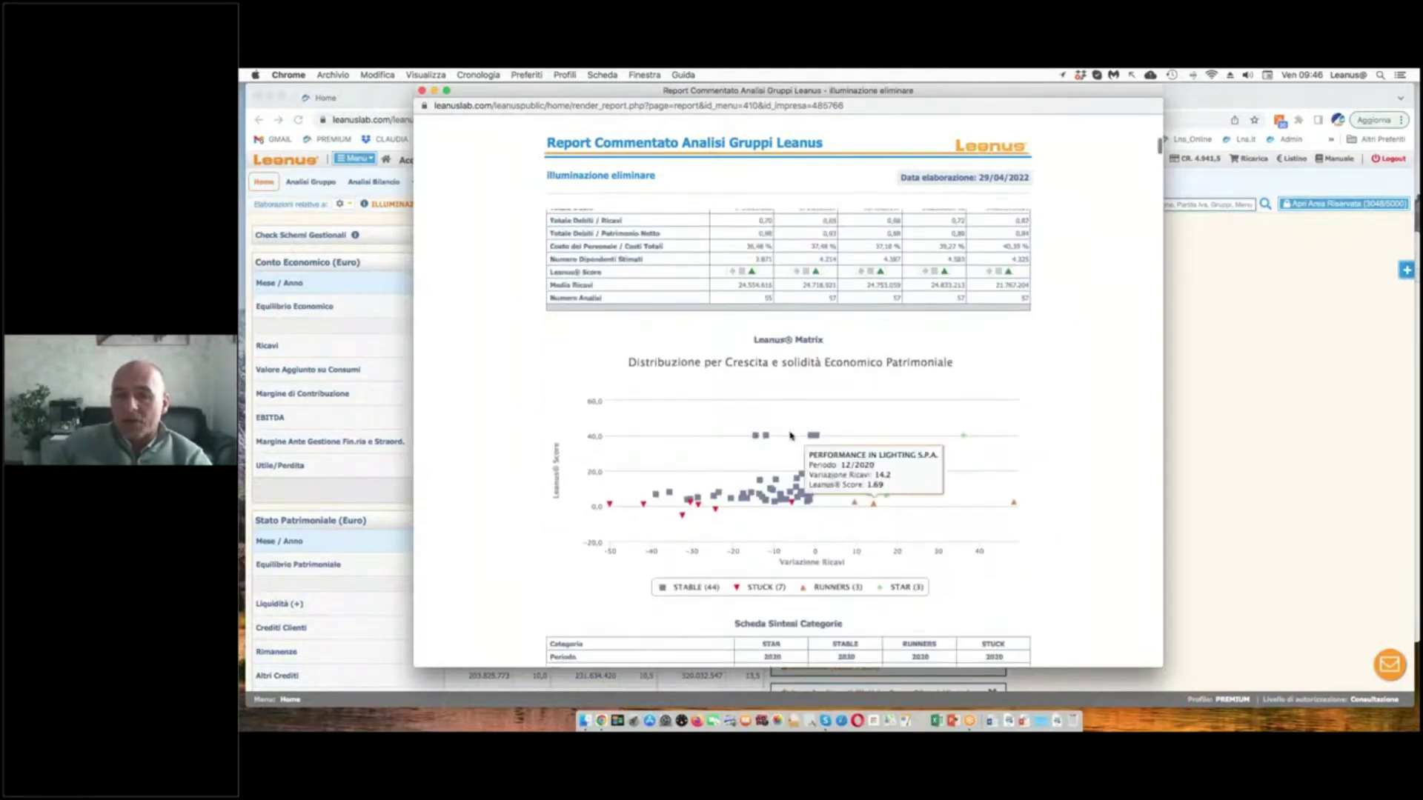
{"action": "mouse_move", "coordinate": [963, 436]}
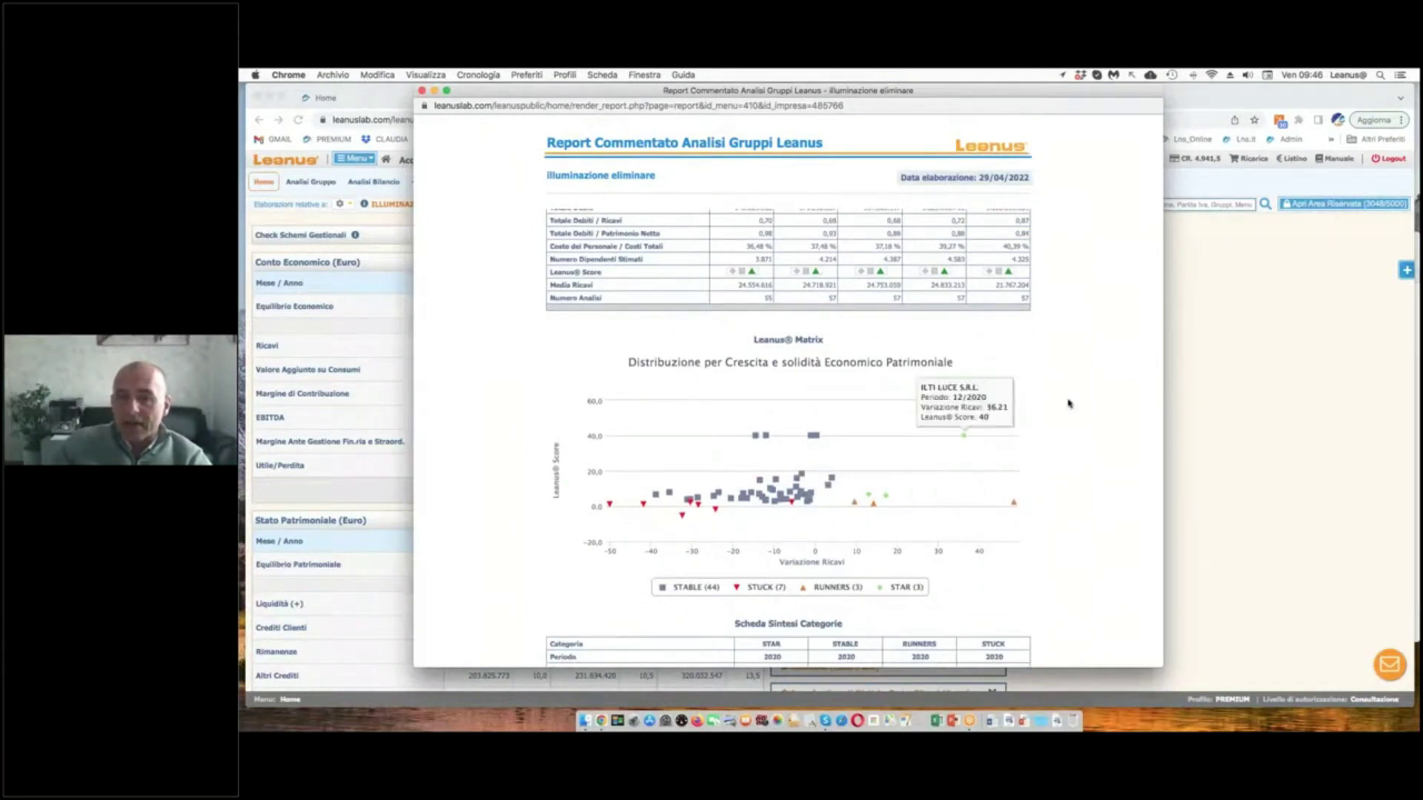
{"action": "scroll", "coordinate": [1064, 405], "scroll_direction": "up", "scroll_amount": 4}
{"action": "mouse_move", "coordinate": [1027, 257]}
{"action": "left_mouse_down"}
{"action": "mouse_move", "coordinate": [1000, 262]}
{"action": "mouse_move", "coordinate": [1029, 262]}
{"action": "left_mouse_up"}
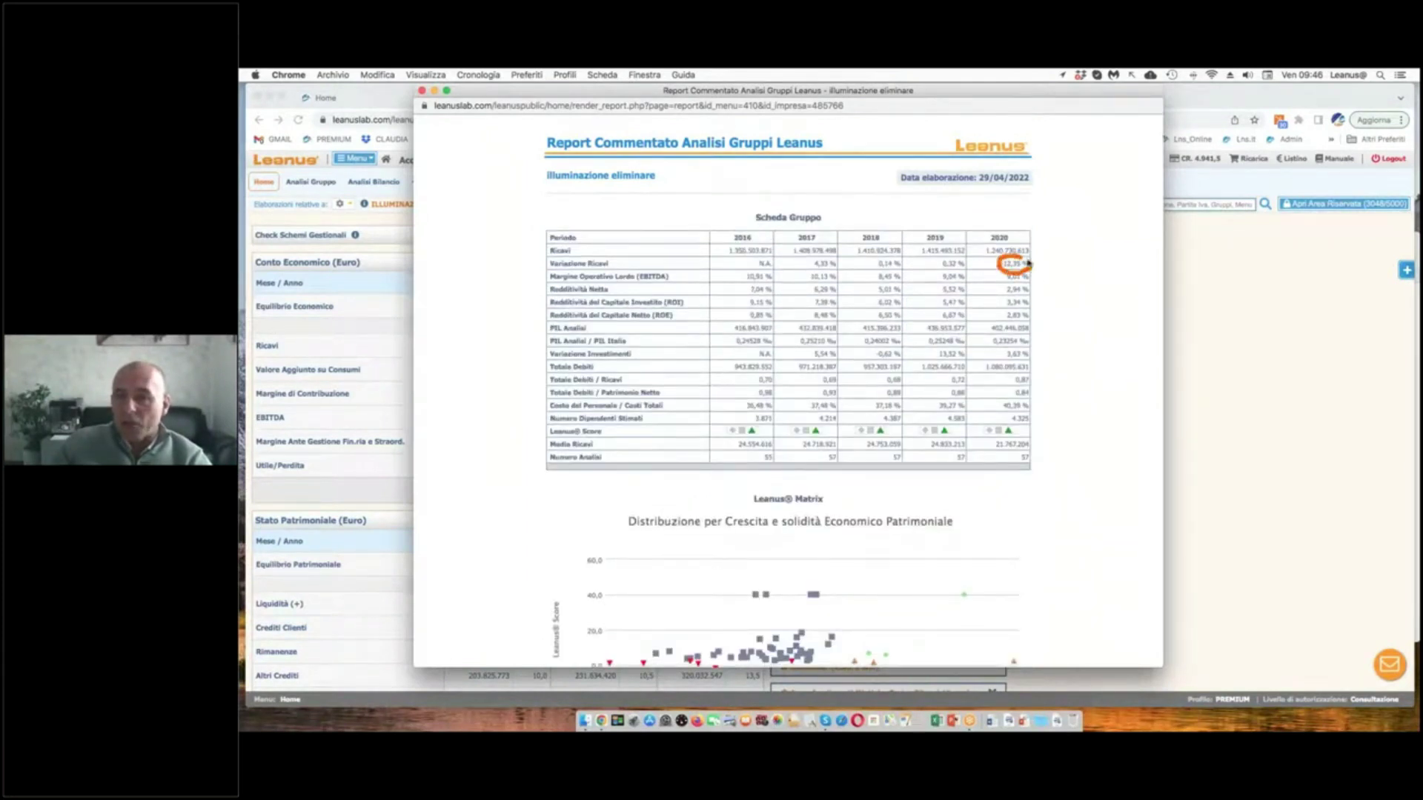
{"action": "scroll", "coordinate": [966, 427], "scroll_direction": "down", "scroll_amount": 4}
{"action": "mouse_move", "coordinate": [966, 427]}
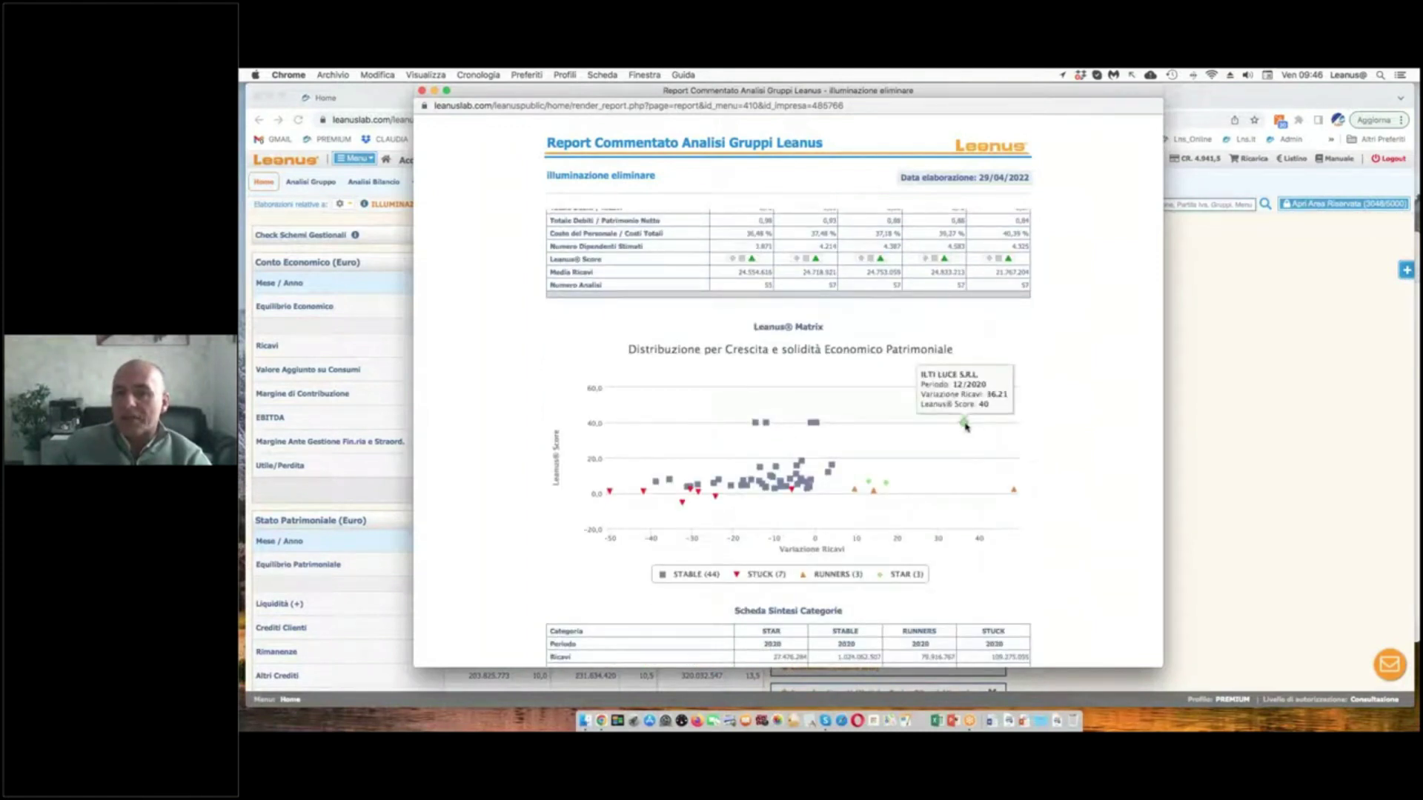
{"action": "mouse_move", "coordinate": [1013, 491]}
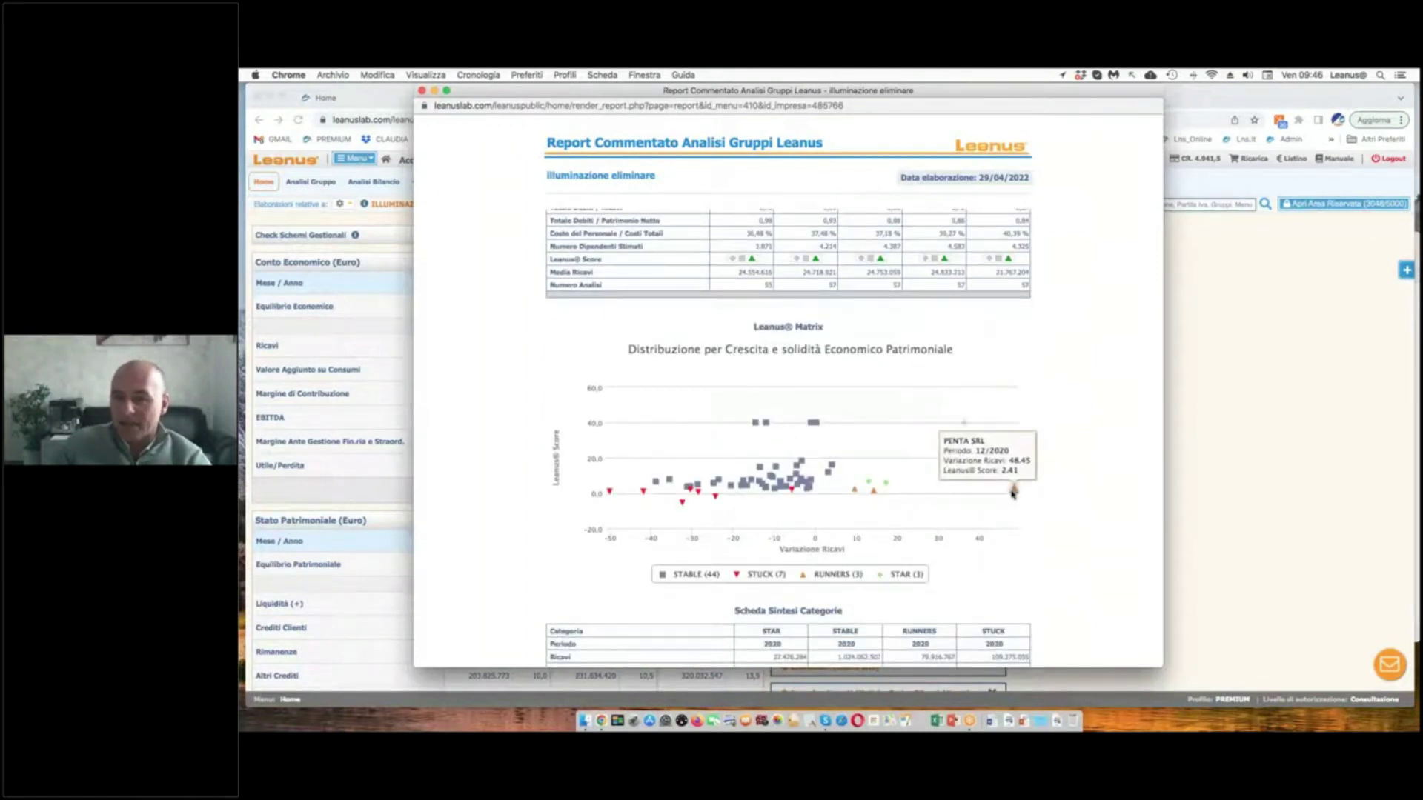
{"action": "mouse_move", "coordinate": [814, 422]}
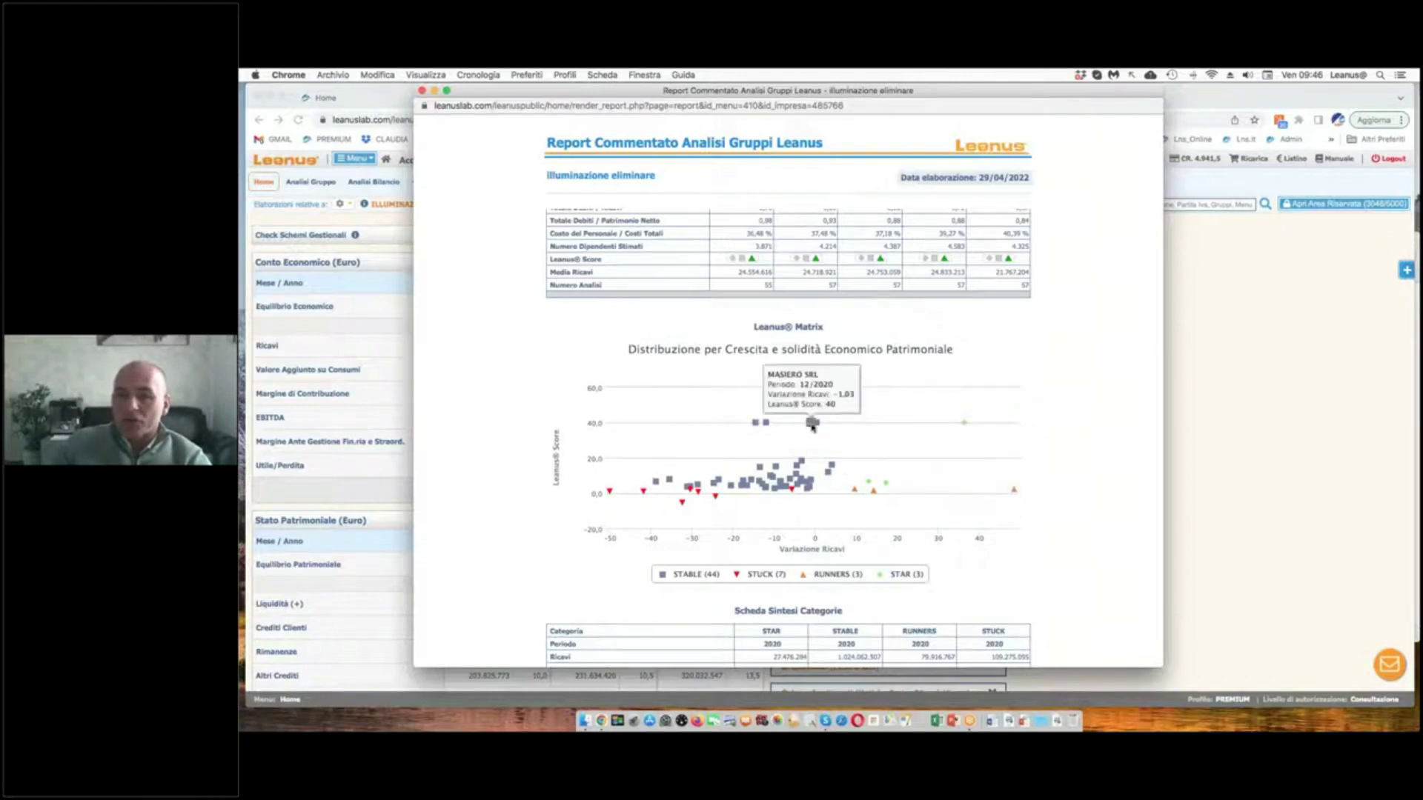
- Box the growing and the sharply declining companies in the Leanus Matrix, and inspect the CASTALDI LIGHTING and D.T.S. ILLUMINAZIONE points
{"action": "mouse_move", "coordinate": [821, 358]}
{"action": "left_mouse_down"}
{"action": "mouse_move", "coordinate": [829, 512]}
{"action": "mouse_move", "coordinate": [932, 522]}
{"action": "mouse_move", "coordinate": [1017, 371]}
{"action": "mouse_move", "coordinate": [836, 353]}
{"action": "left_mouse_up"}
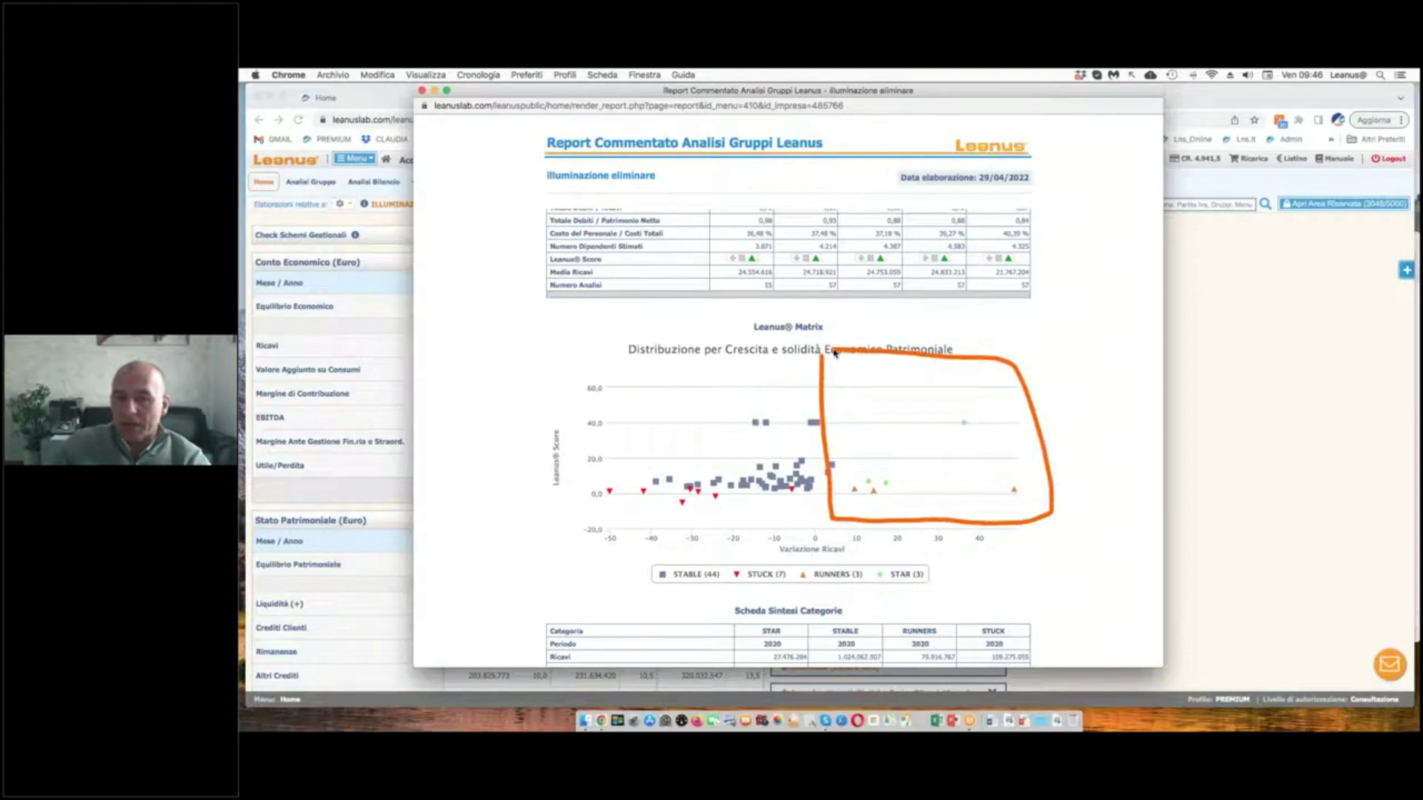
{"action": "mouse_move", "coordinate": [597, 421]}
{"action": "left_mouse_down"}
{"action": "mouse_move", "coordinate": [722, 444]}
{"action": "mouse_move", "coordinate": [619, 556]}
{"action": "mouse_move", "coordinate": [595, 443]}
{"action": "left_mouse_up"}
{"action": "left_click", "coordinate": [632, 532]}
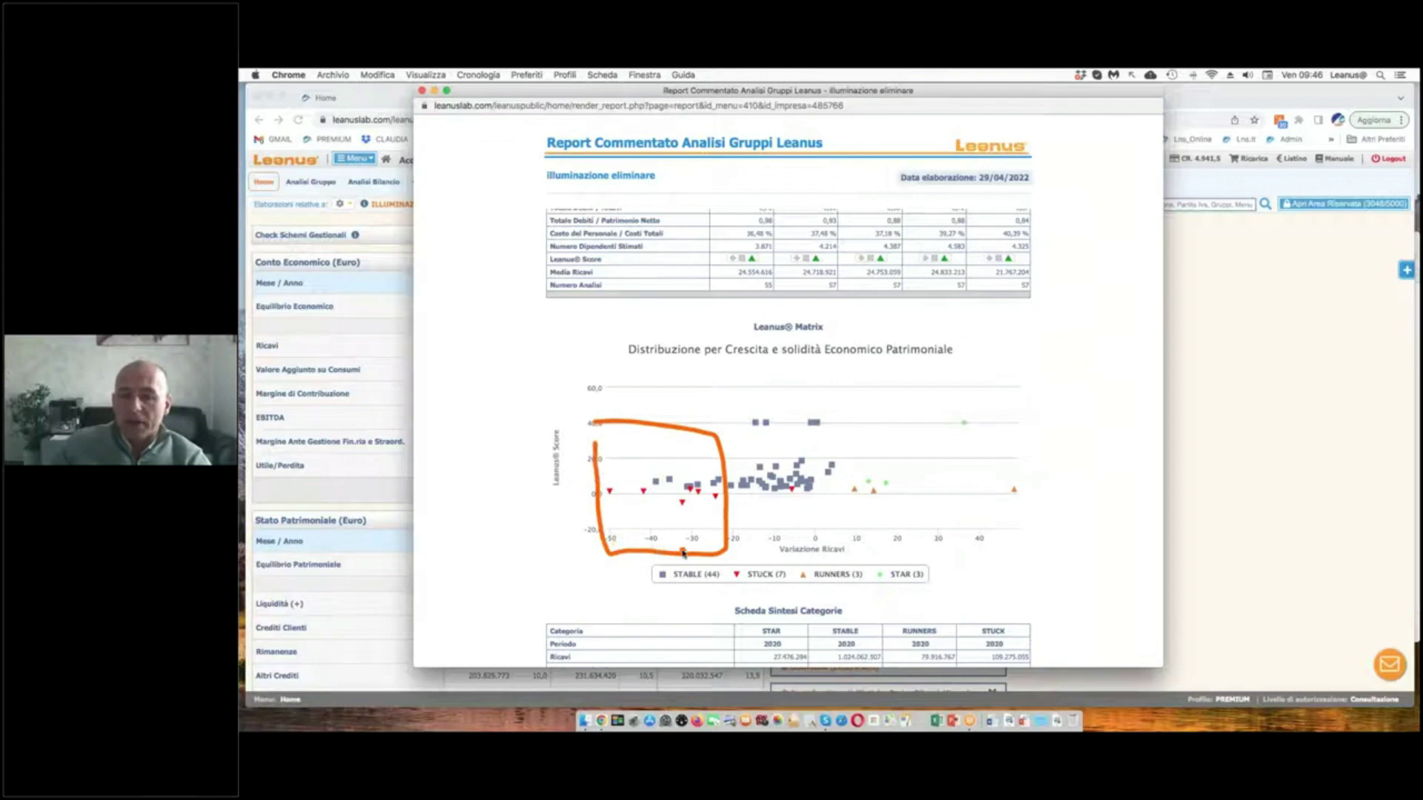
{"action": "mouse_move", "coordinate": [684, 507]}
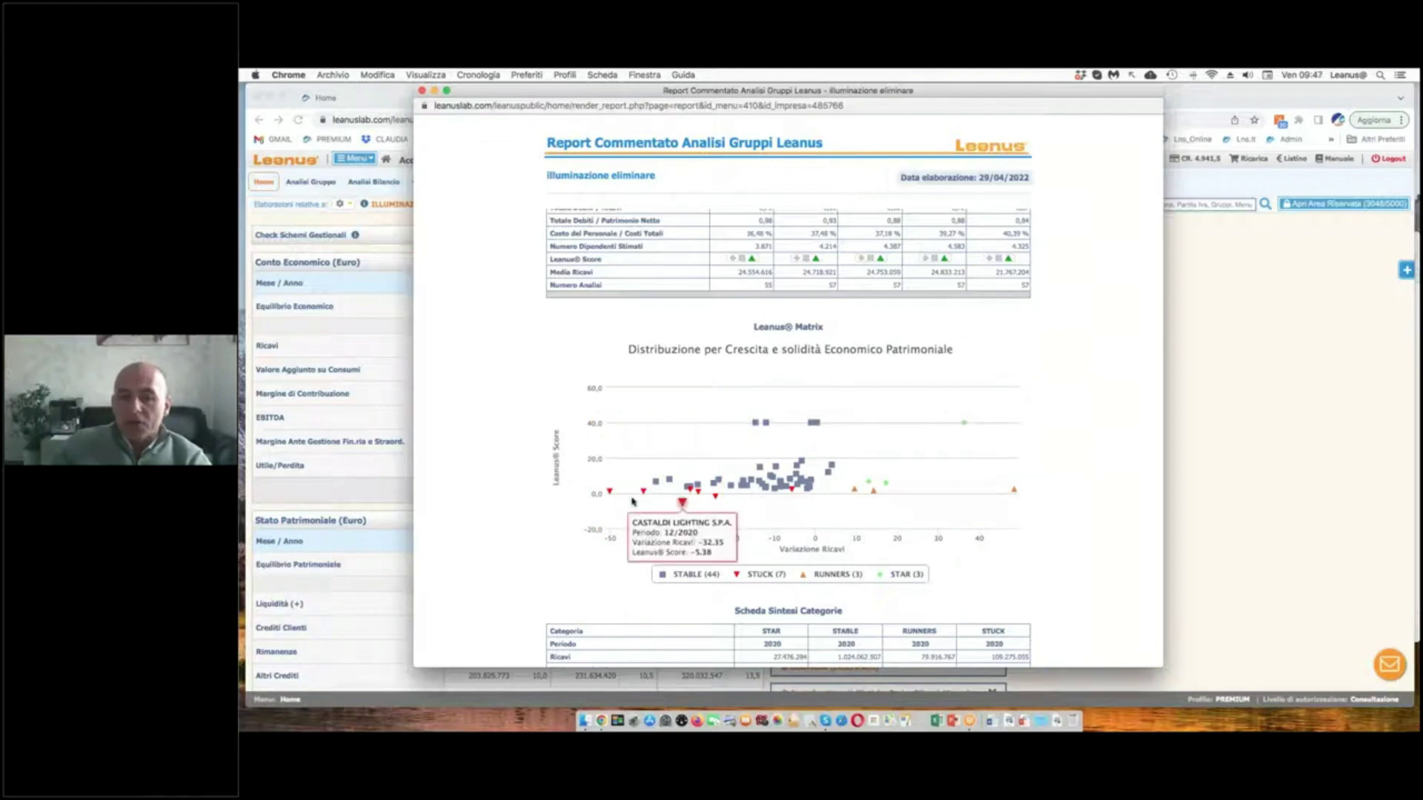
{"action": "mouse_move", "coordinate": [611, 494]}
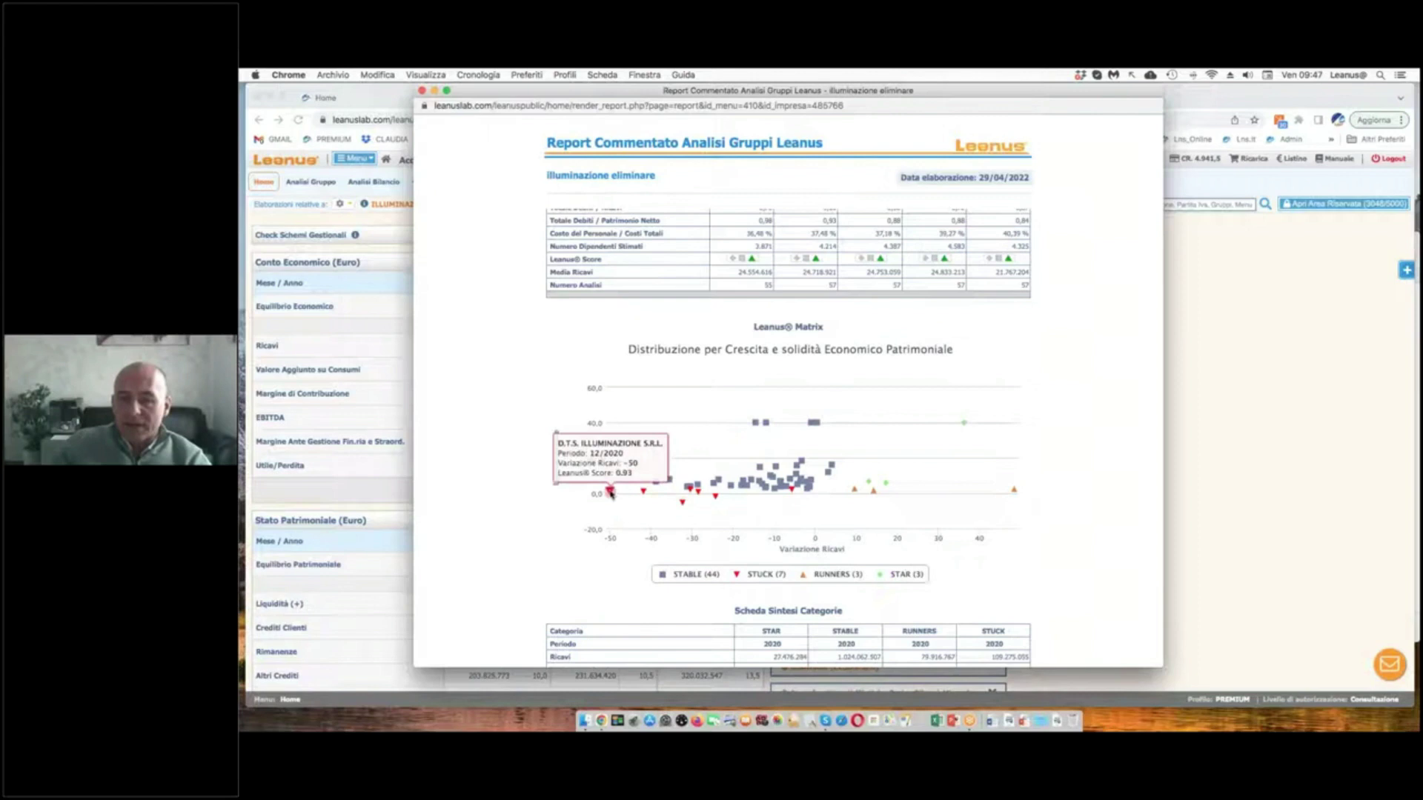
{"action": "mouse_move", "coordinate": [726, 502]}
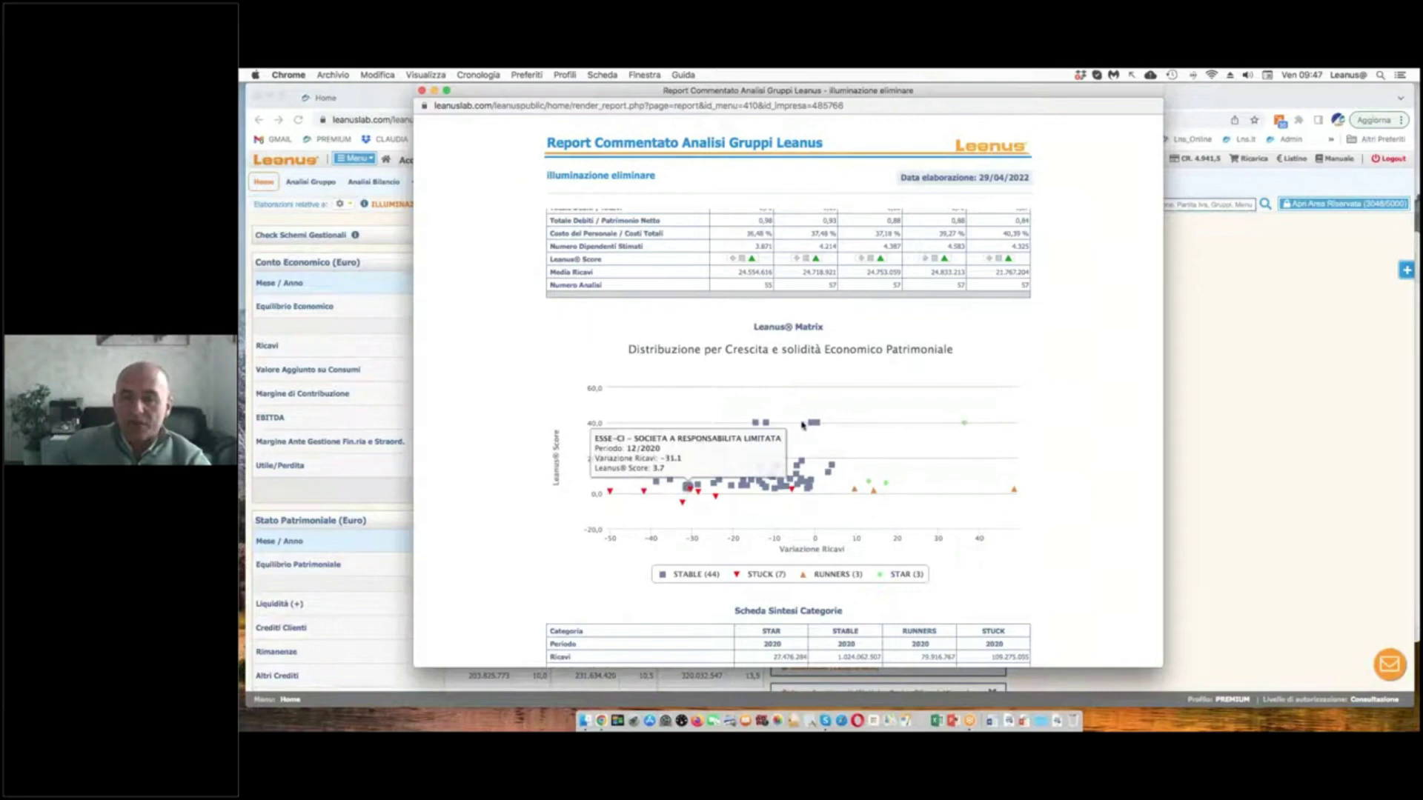
- Review the report from Profilo Economico, Patrimoniale e Finanziario through the Variazione Ricavi vs EBITDA chart to the Analisi per Profilo di Rischio section
{"action": "scroll", "coordinate": [667, 437], "scroll_direction": "down", "scroll_amount": 5}
{"action": "scroll", "coordinate": [665, 435], "scroll_direction": "down", "scroll_amount": 15}
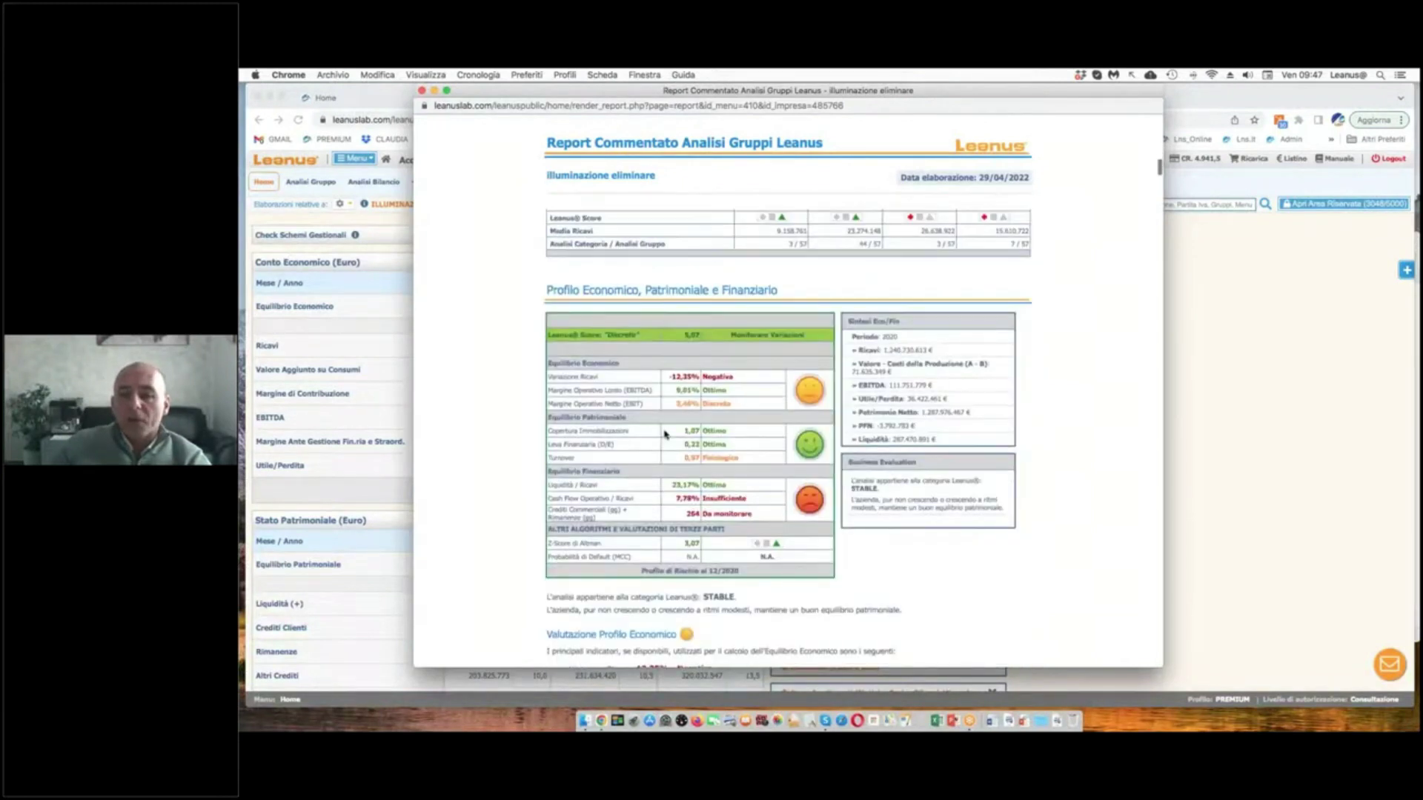
{"action": "scroll", "coordinate": [665, 435], "scroll_direction": "down", "scroll_amount": 5}
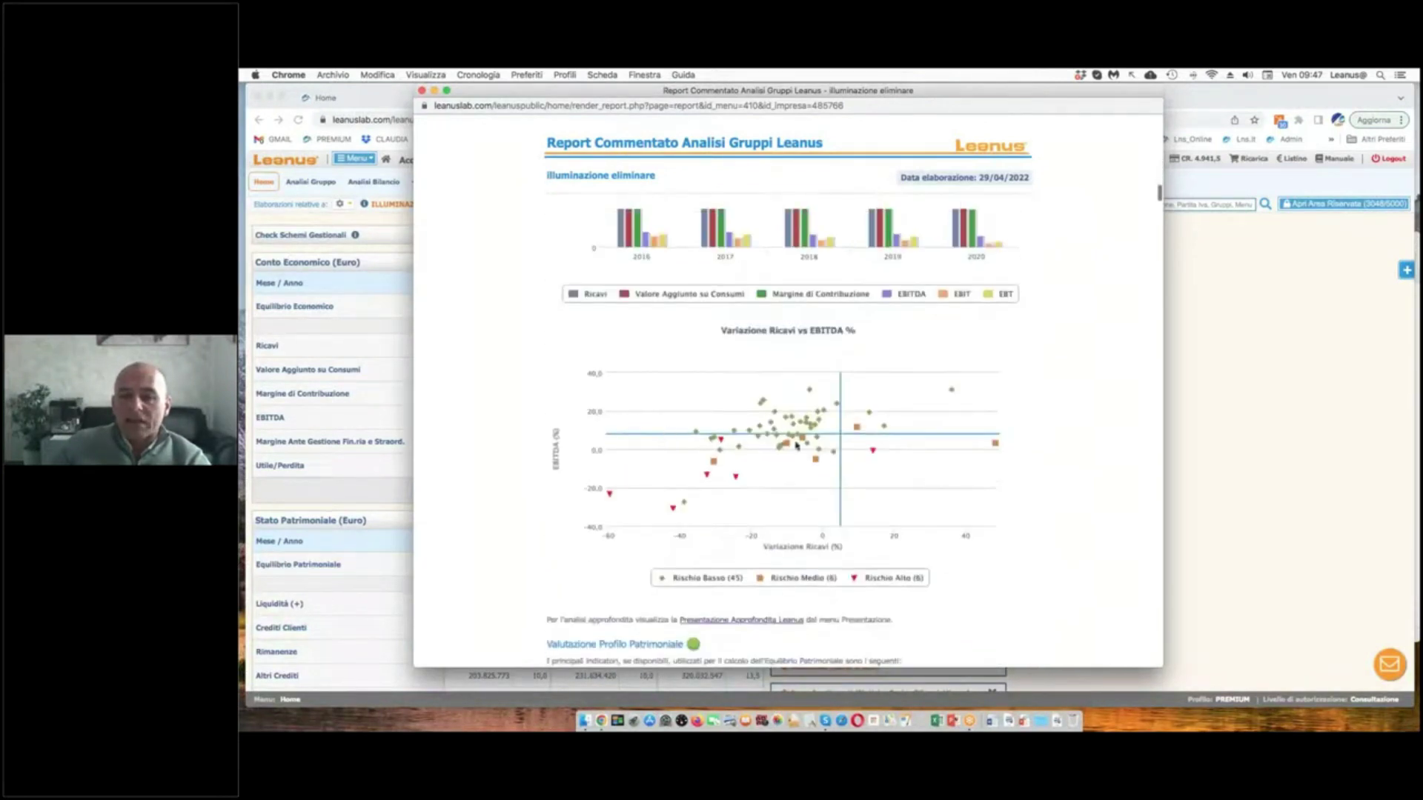
{"action": "mouse_move", "coordinate": [850, 426]}
{"action": "scroll", "coordinate": [850, 426], "scroll_direction": "down", "scroll_amount": 15}
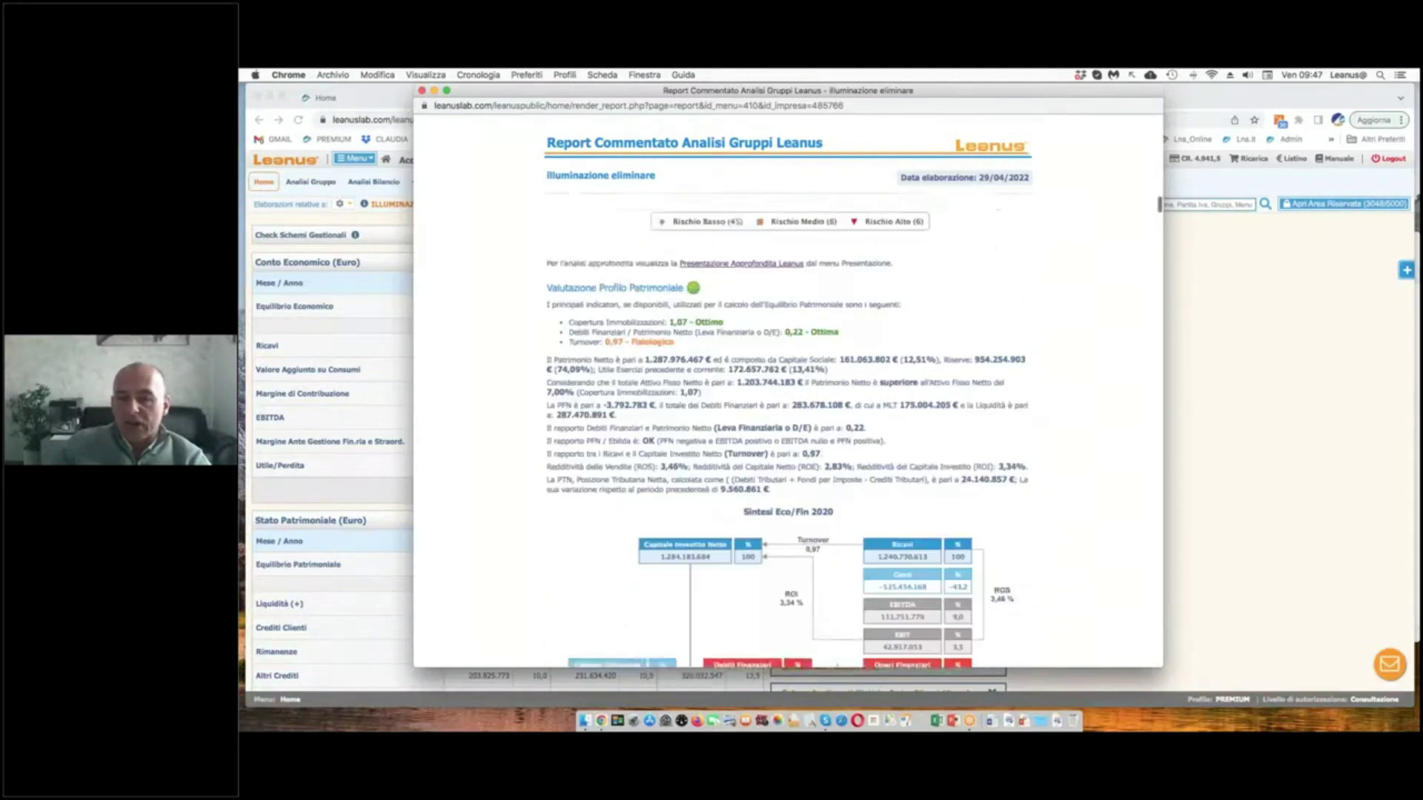
{"action": "scroll", "coordinate": [788, 438], "scroll_direction": "down", "scroll_amount": 20}
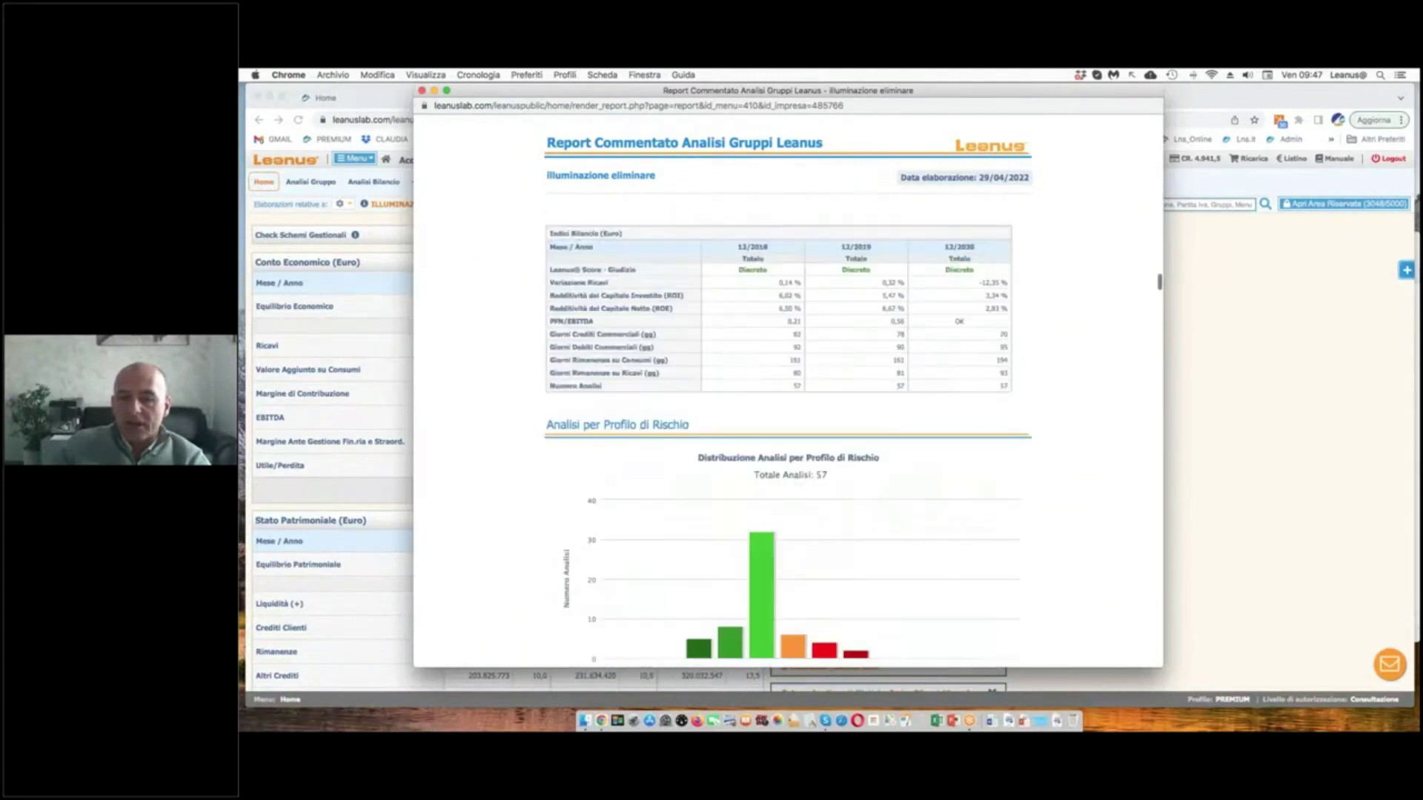
- Outline the Critico-to-Molto Negativo and Ottimo-to-Discreto bars in the risk profile chart, and inspect the Molto Negativo bar
{"action": "scroll", "coordinate": [681, 395], "scroll_direction": "up", "scroll_amount": 3}
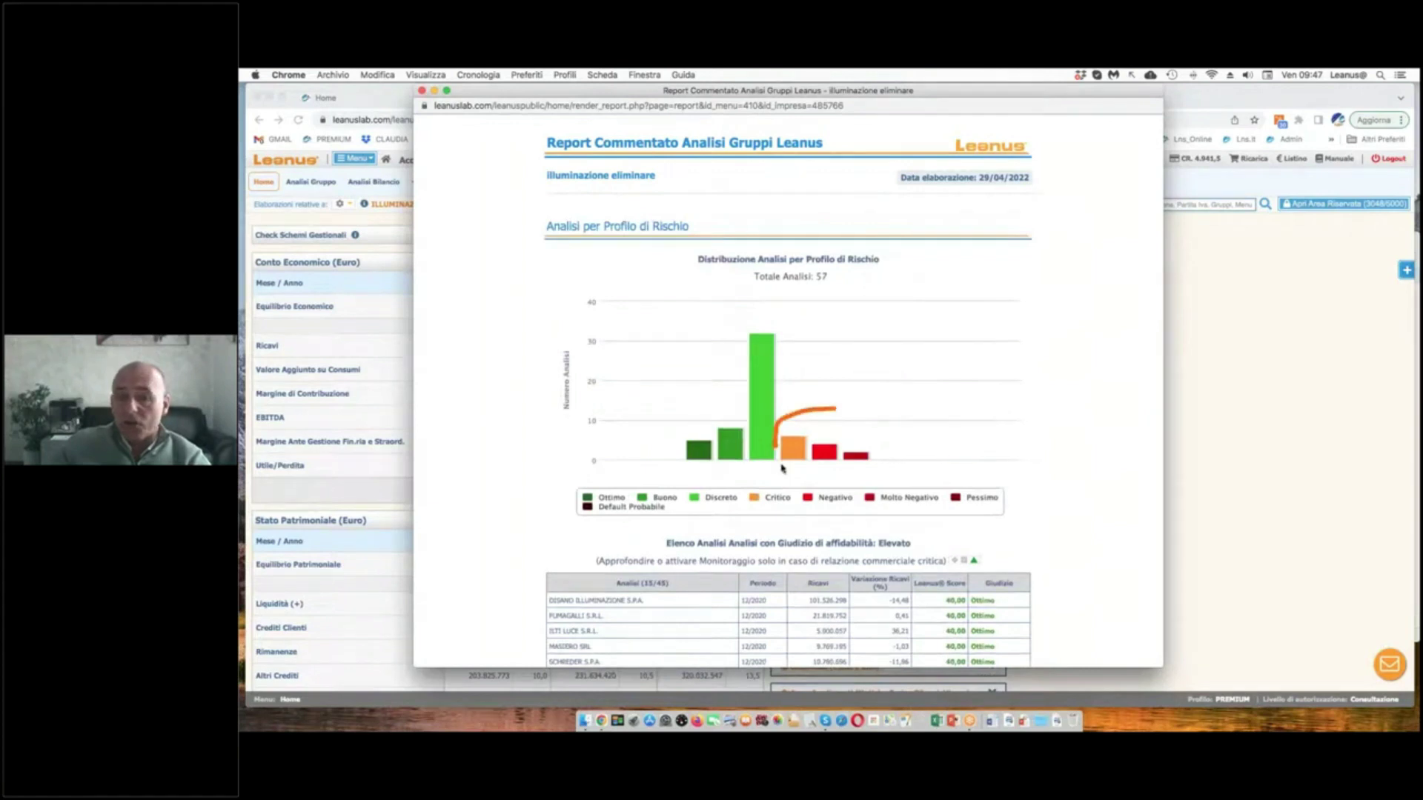
{"action": "mouse_move", "coordinate": [663, 321]}
{"action": "left_mouse_down"}
{"action": "mouse_move", "coordinate": [797, 340]}
{"action": "mouse_move", "coordinate": [801, 472]}
{"action": "left_mouse_up"}
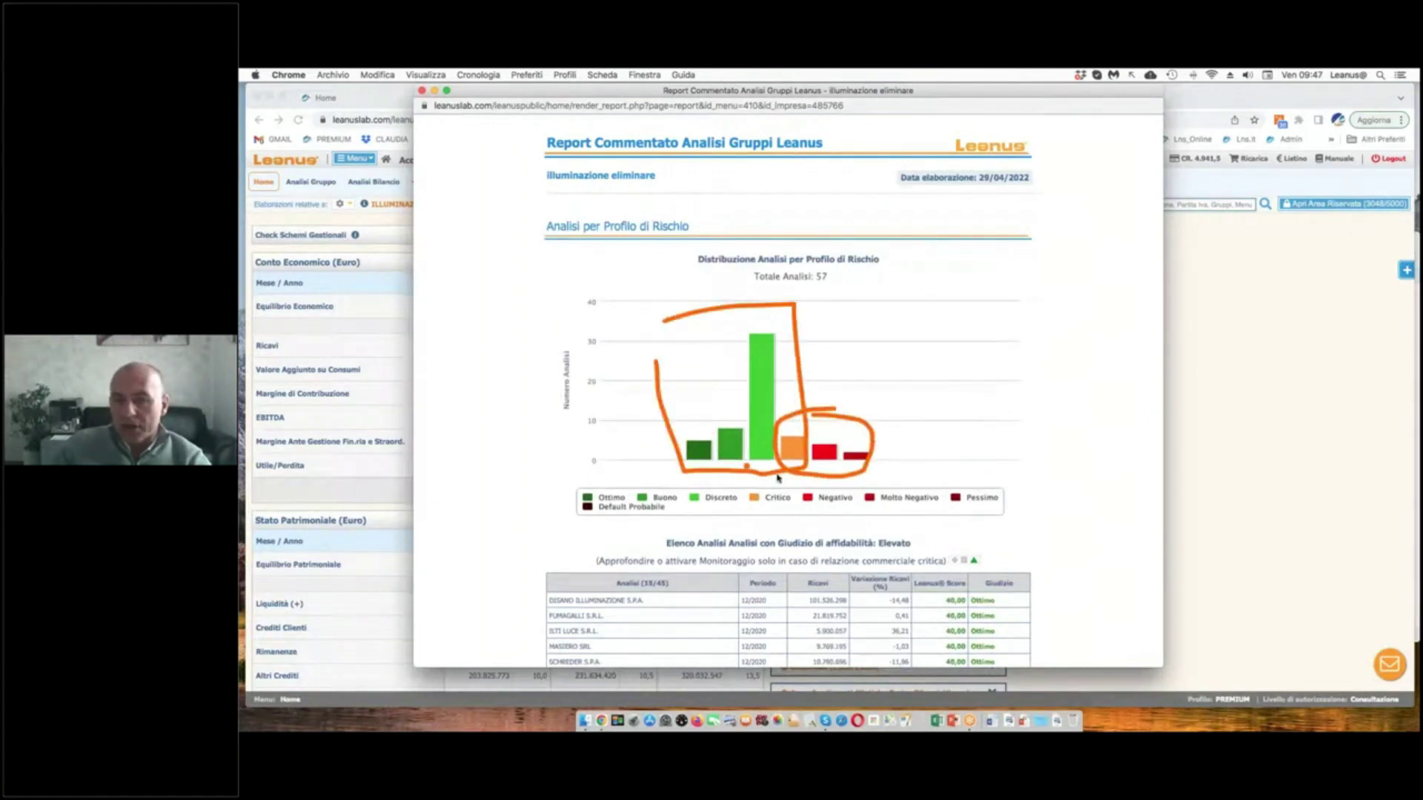
{"action": "mouse_move", "coordinate": [858, 459]}
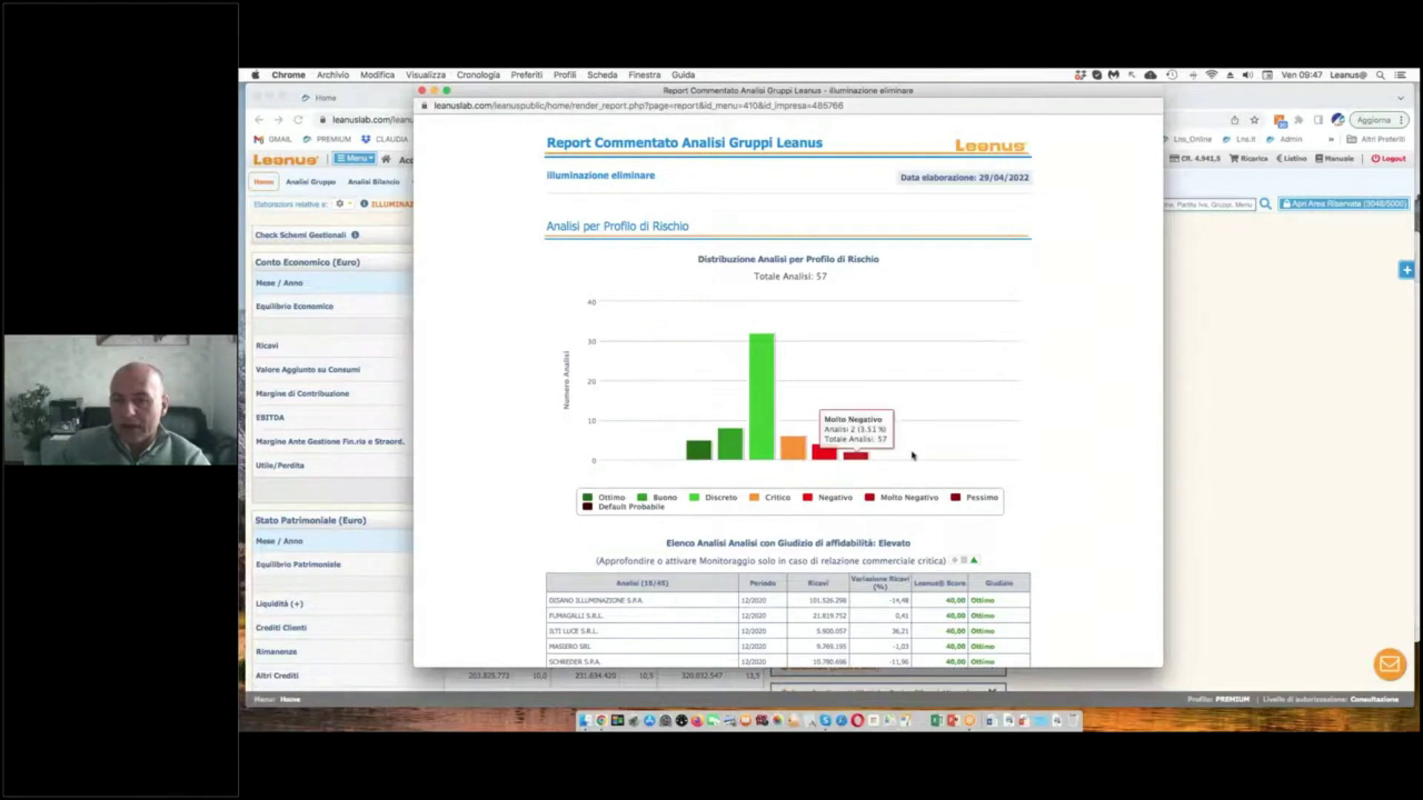
- Review the reliability rating lists and the breakdowns by sector, legal form, founding year and geographic area, and close the report
{"action": "scroll", "coordinate": [913, 455], "scroll_direction": "down", "scroll_amount": 15}
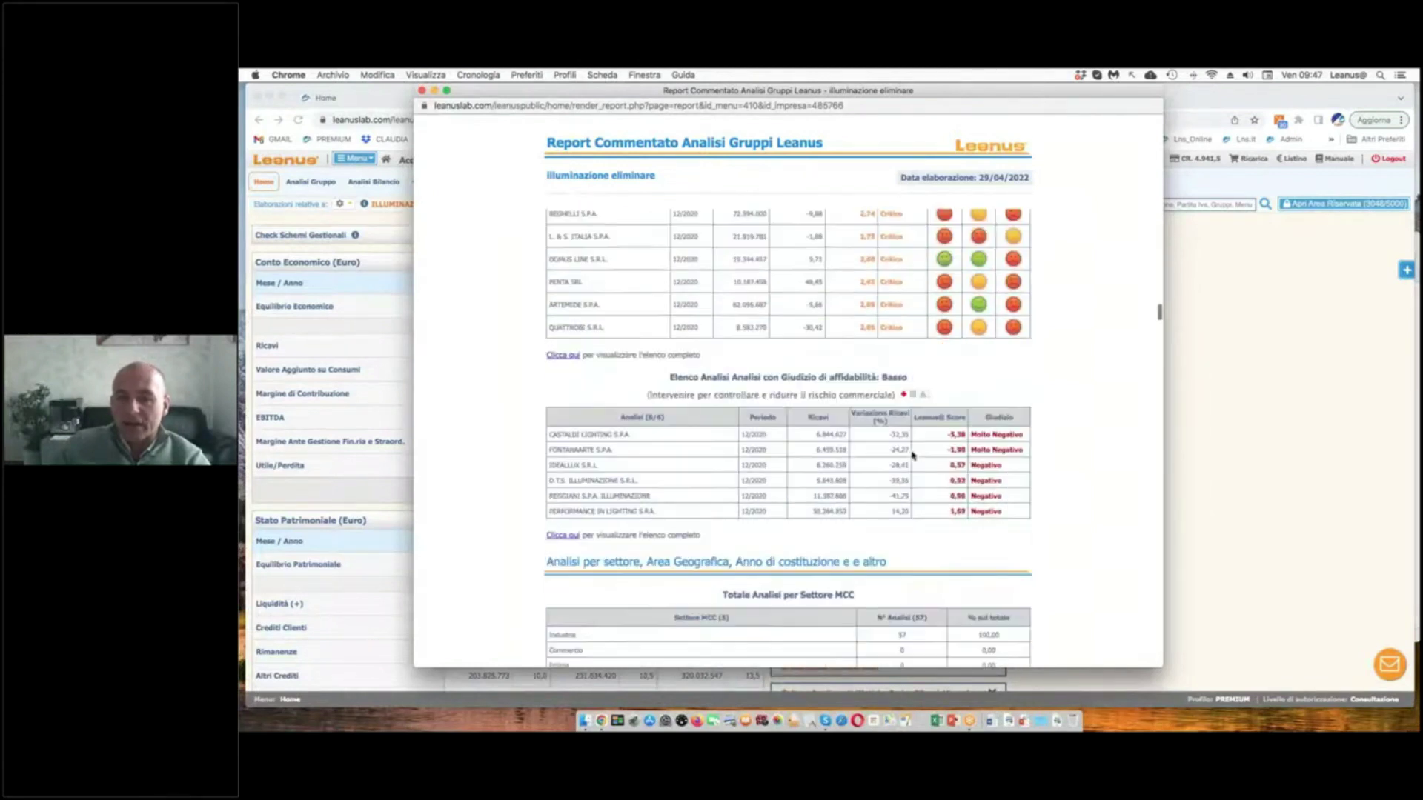
{"action": "scroll", "coordinate": [913, 455], "scroll_direction": "down", "scroll_amount": 8}
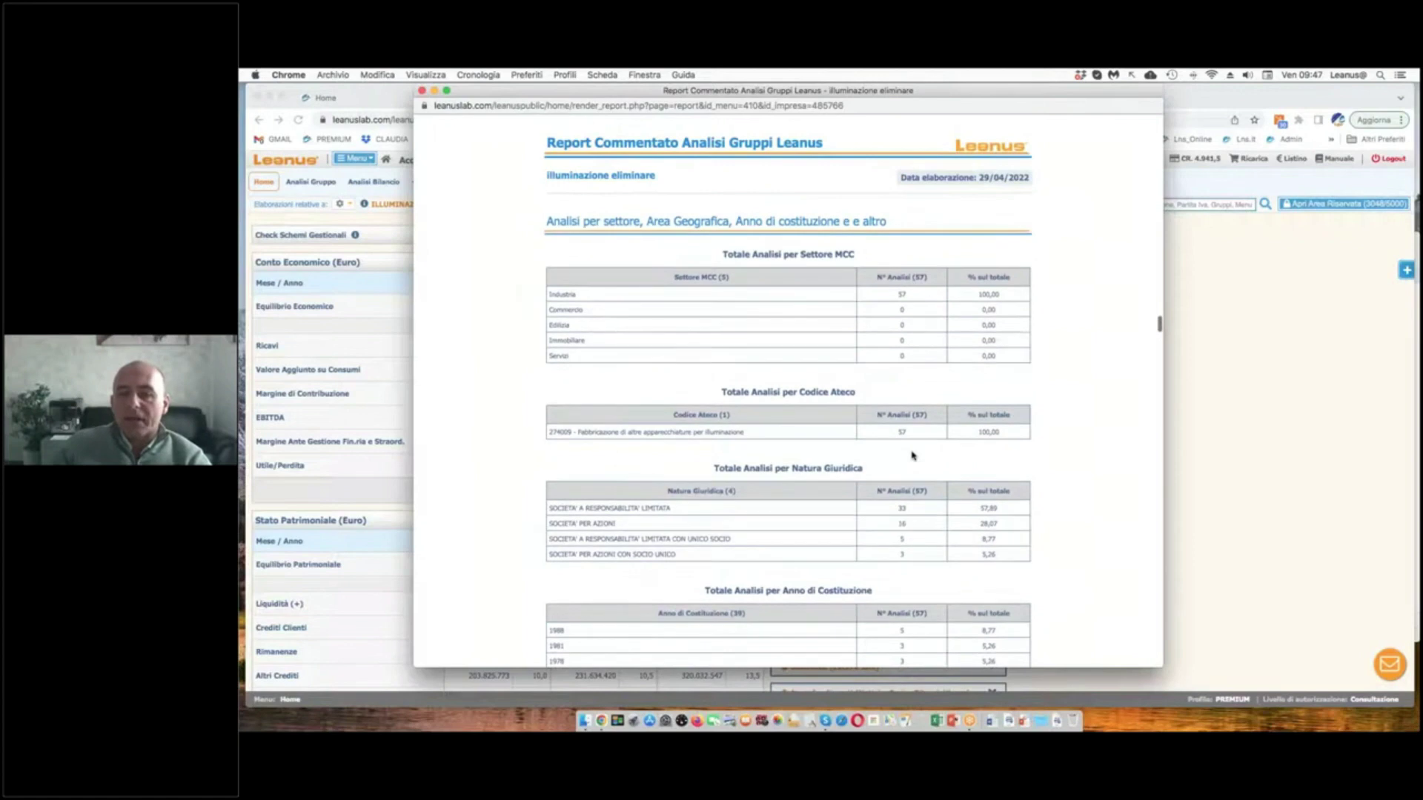
{"action": "scroll", "coordinate": [913, 456], "scroll_direction": "down", "scroll_amount": 5}
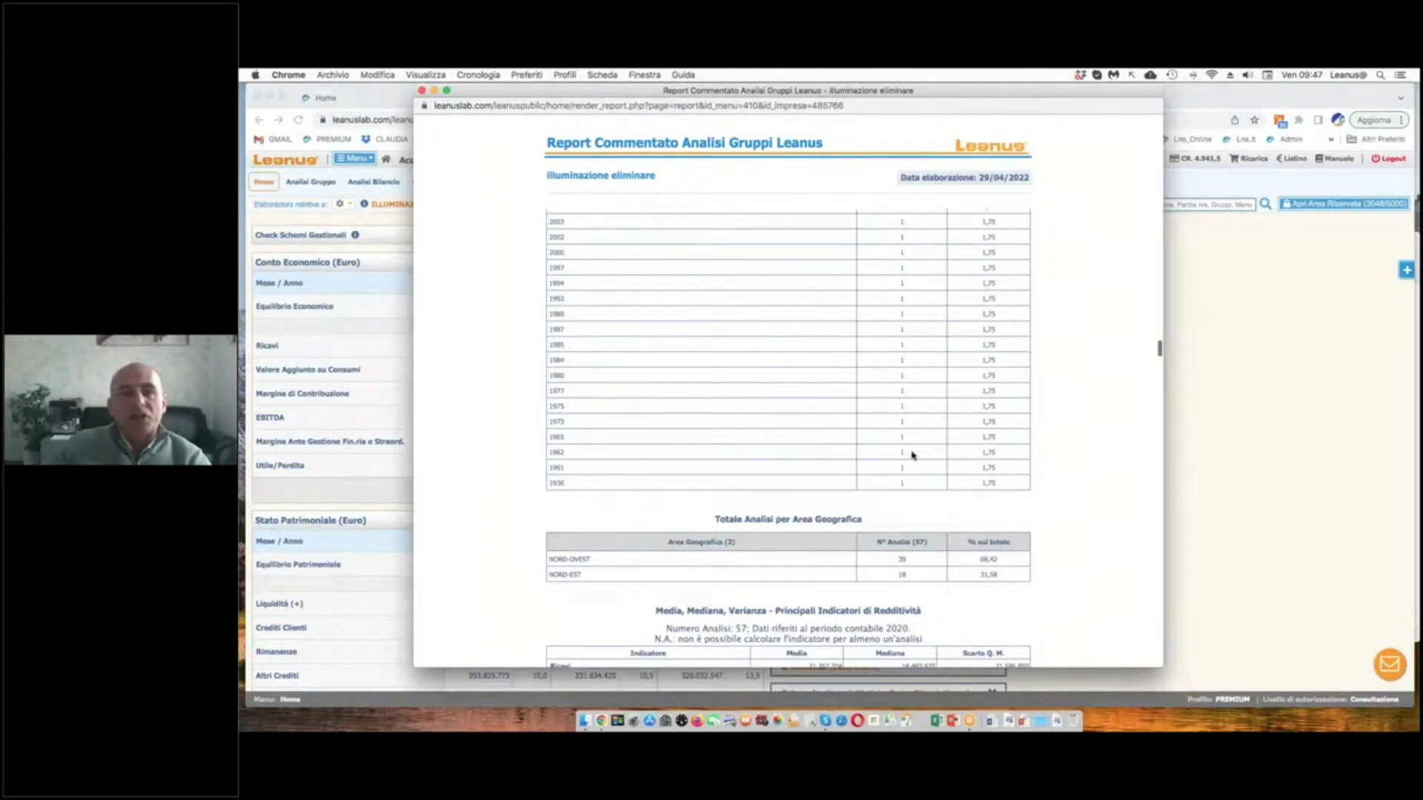
{"action": "scroll", "coordinate": [914, 455], "scroll_direction": "down", "scroll_amount": 10}
{"action": "left_click", "coordinate": [422, 90]}
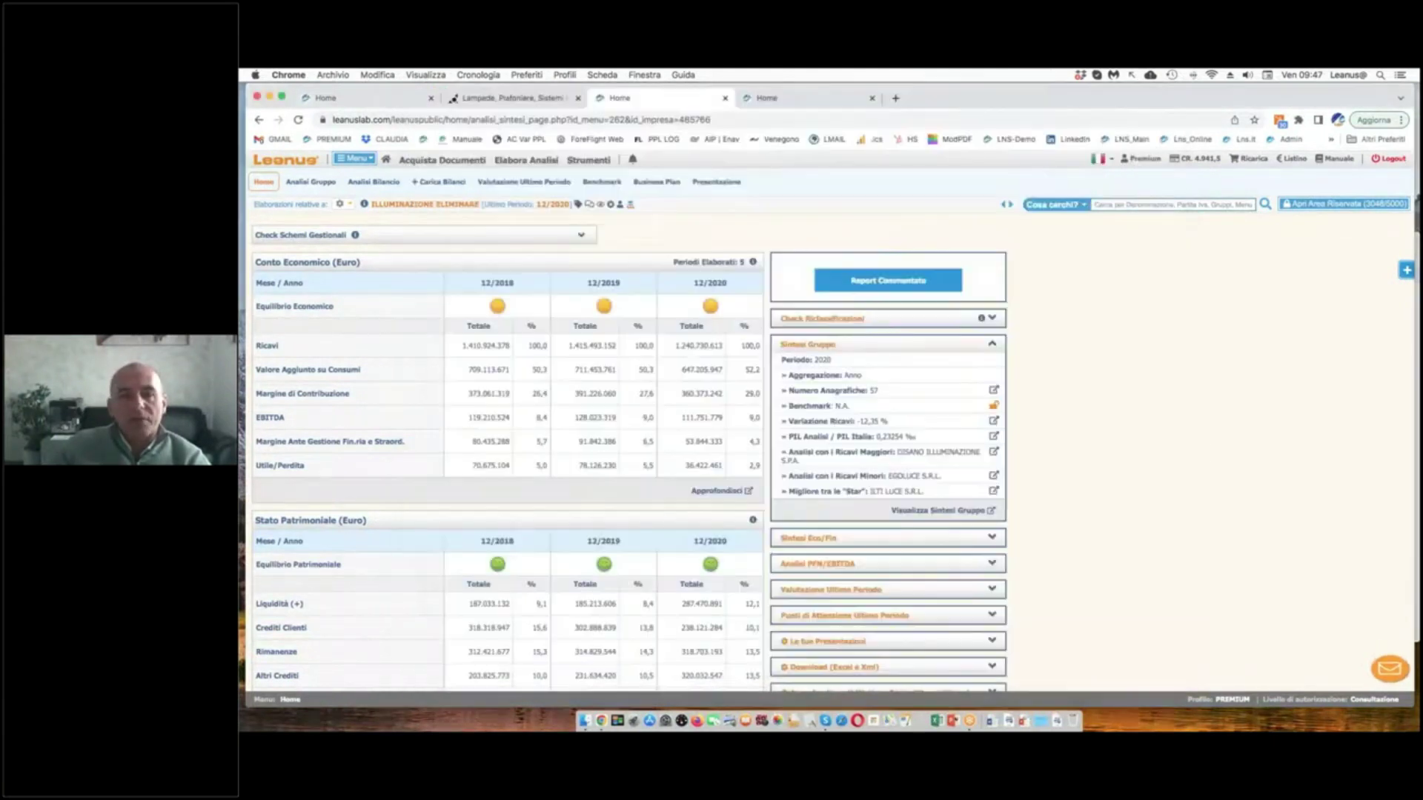
- Open the group's Leanus Score comparison charts under the Valutazione Affidabilità analyses
{"action": "left_click", "coordinate": [325, 183]}
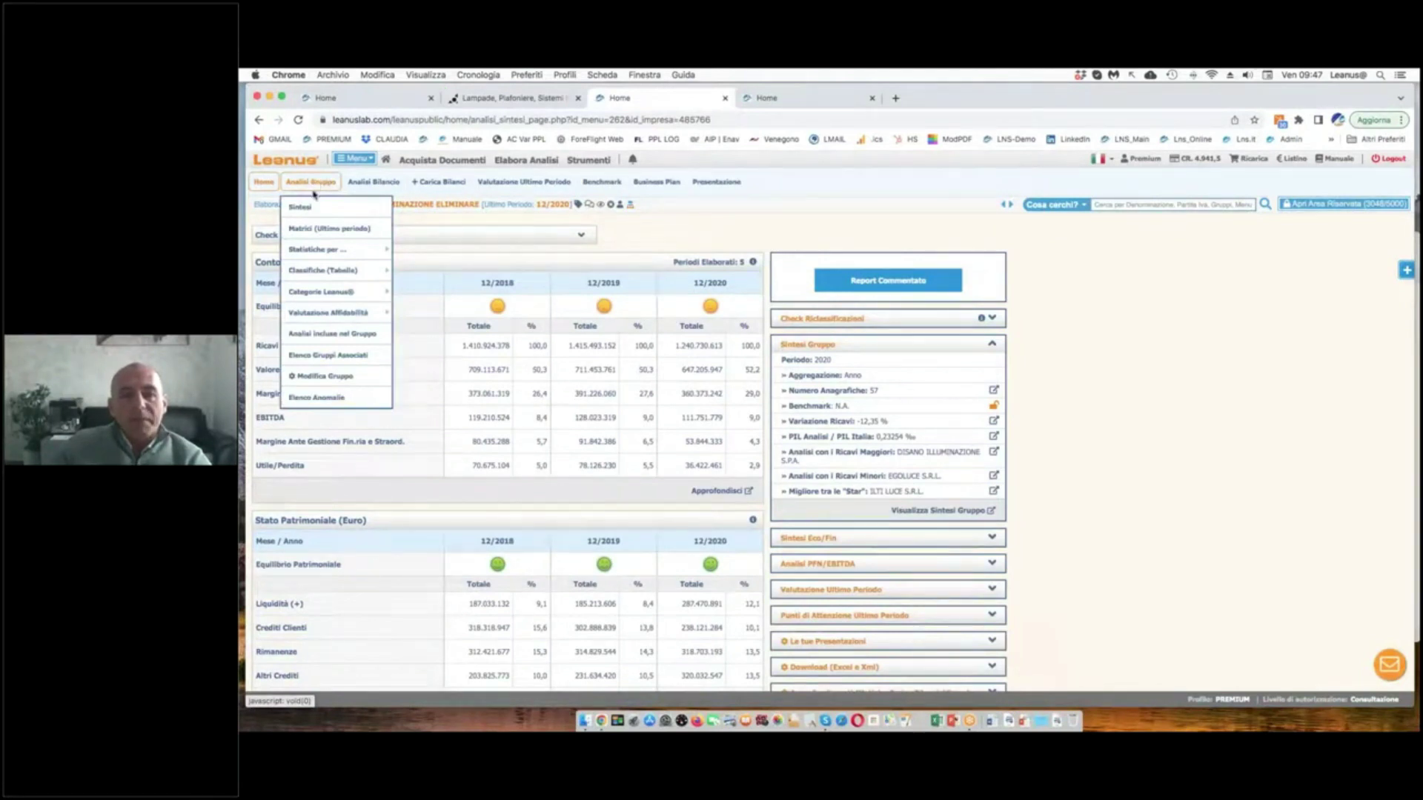
{"action": "mouse_move", "coordinate": [311, 317]}
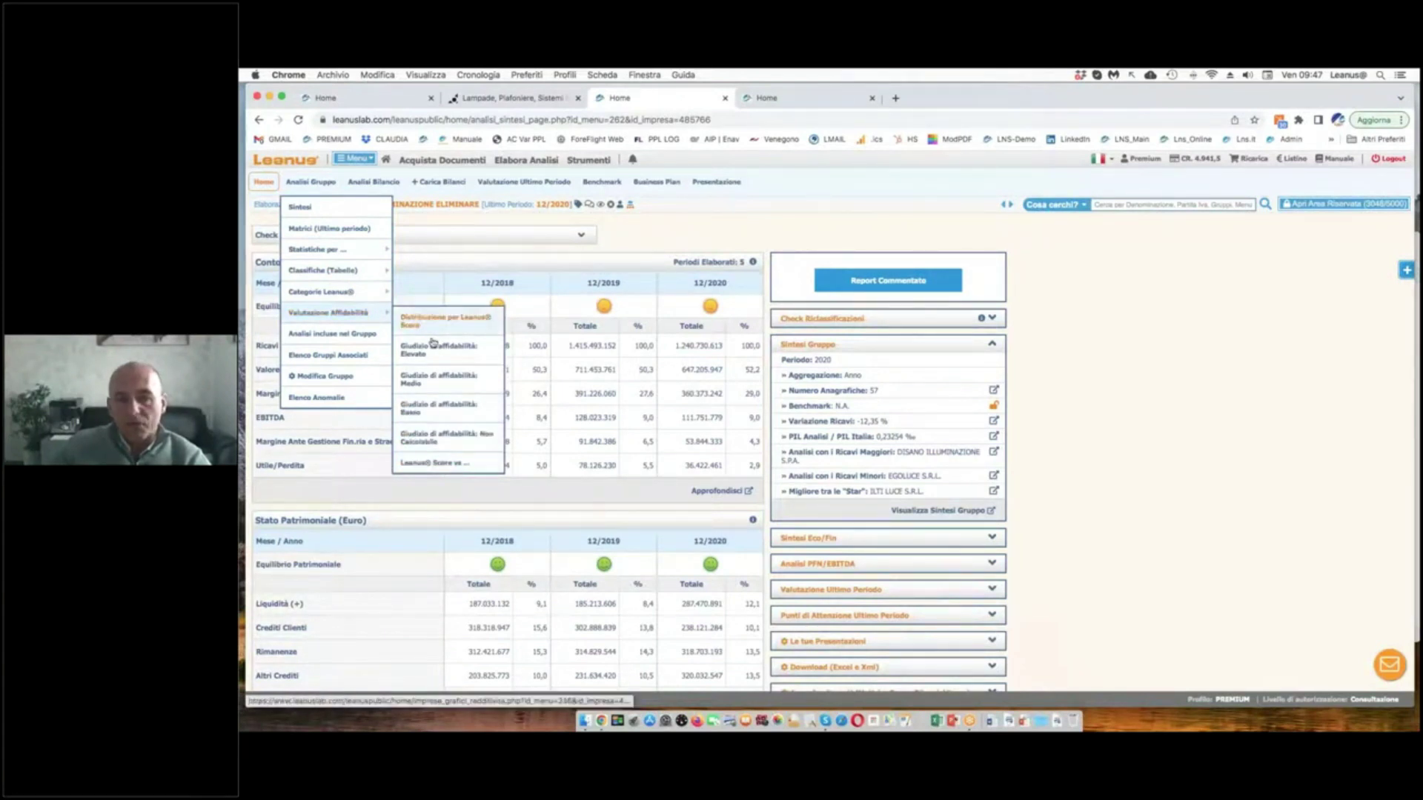
{"action": "left_click", "coordinate": [433, 463]}
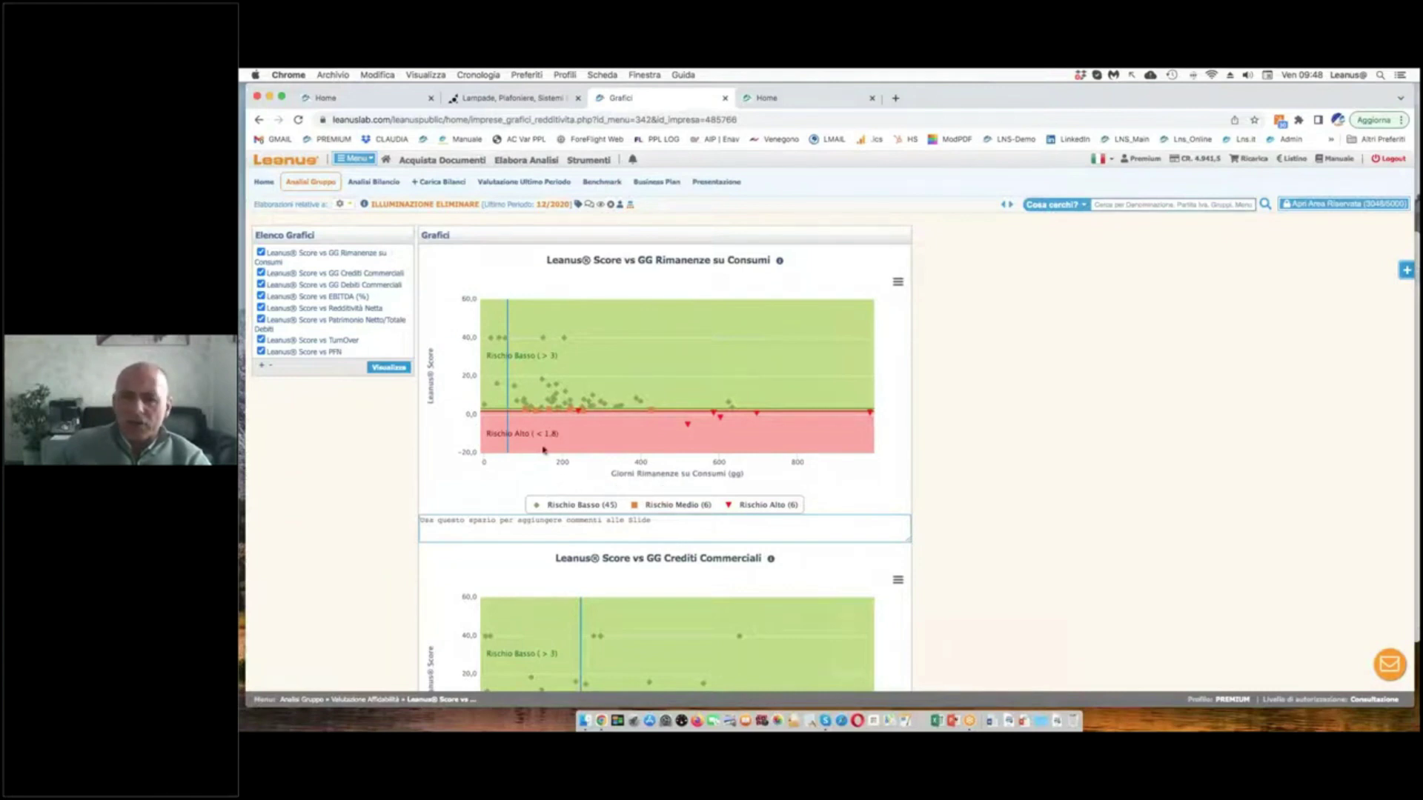
- Inspect the FUMAGALLI, D.T.S. ILLUMINAZIONE and DOMUS LINE points in the Leanus Score vs GG Rimanenze su Consumi chart
{"action": "mouse_move", "coordinate": [544, 337]}
{"action": "left_click_drag", "start_coordinate": [543, 282], "coordinate": [545, 477]}
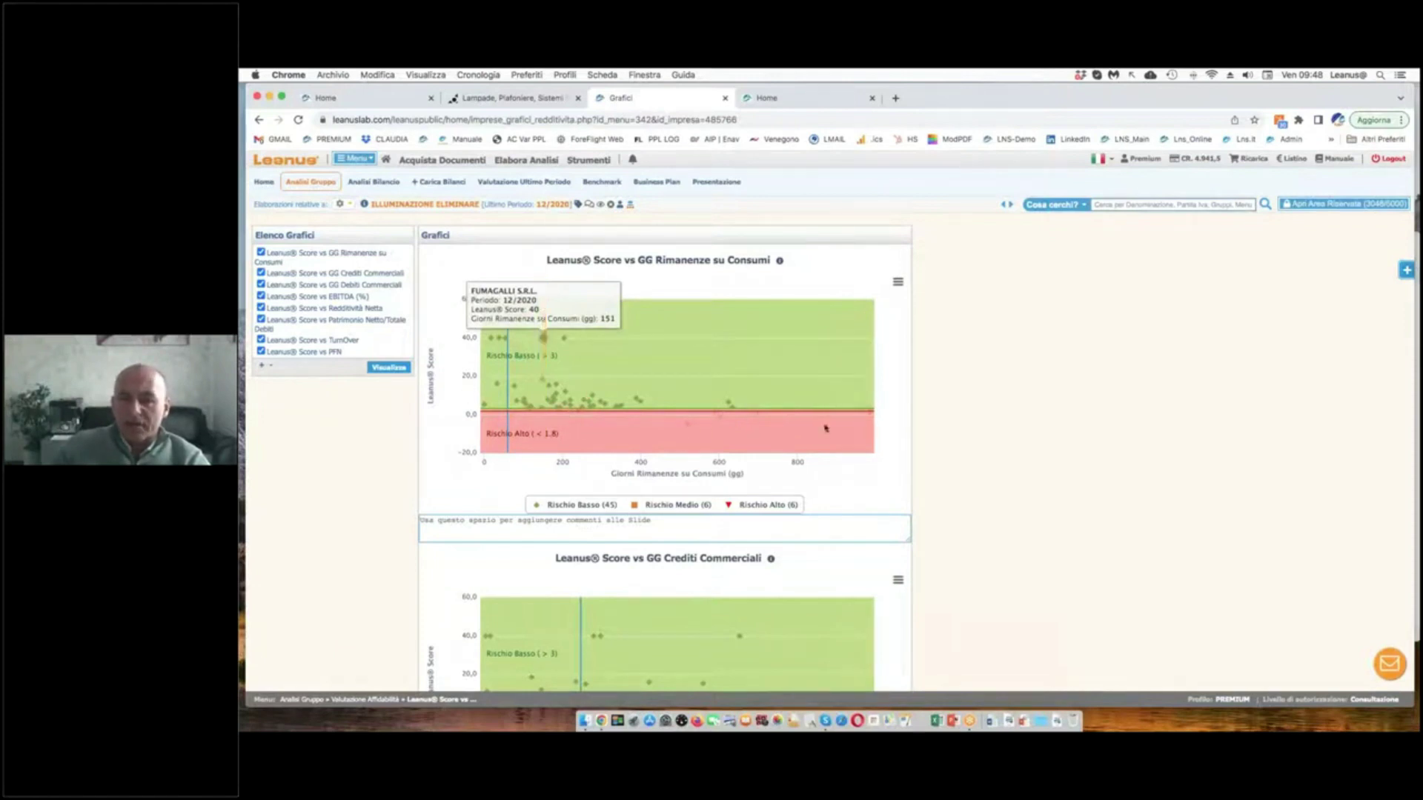
{"action": "mouse_move", "coordinate": [869, 413]}
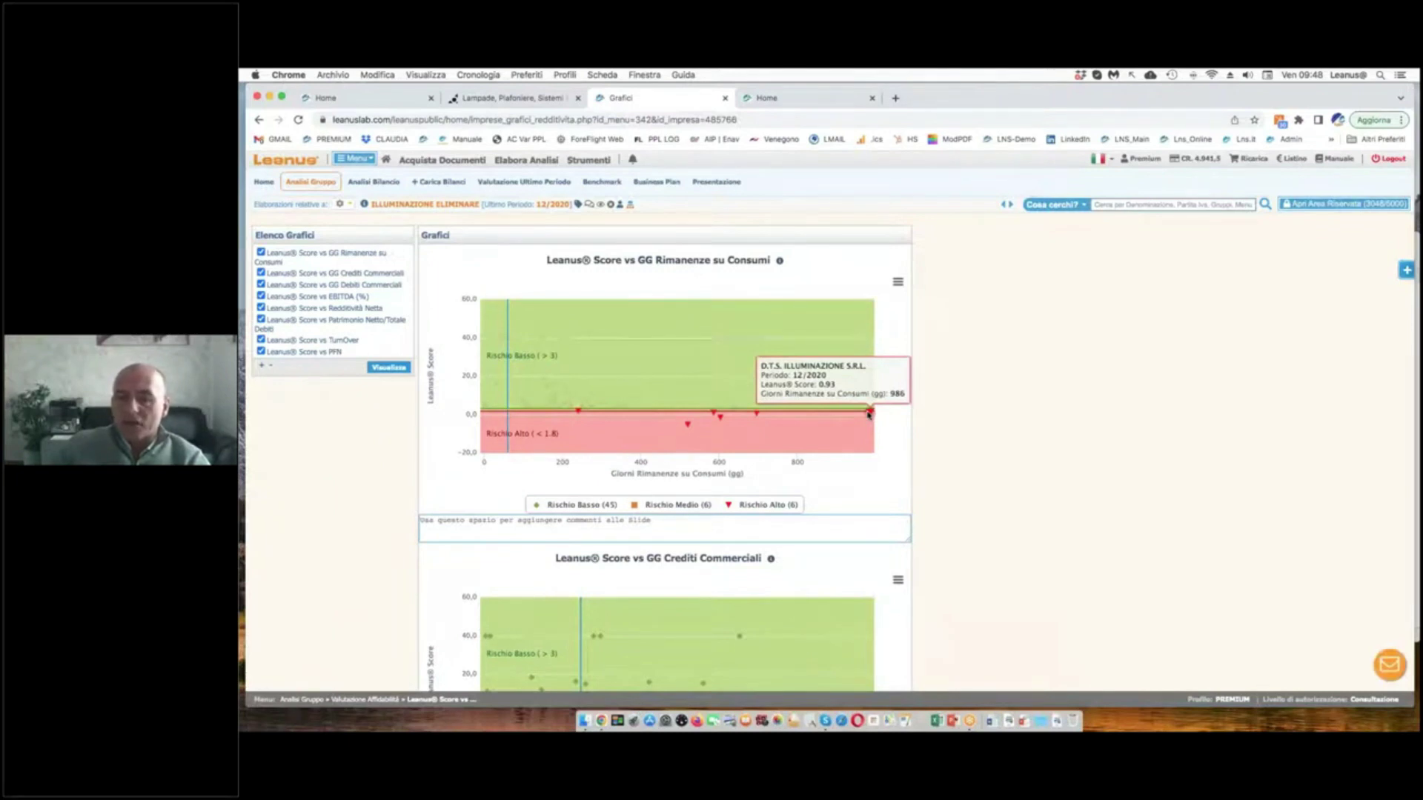
{"action": "mouse_move", "coordinate": [751, 418]}
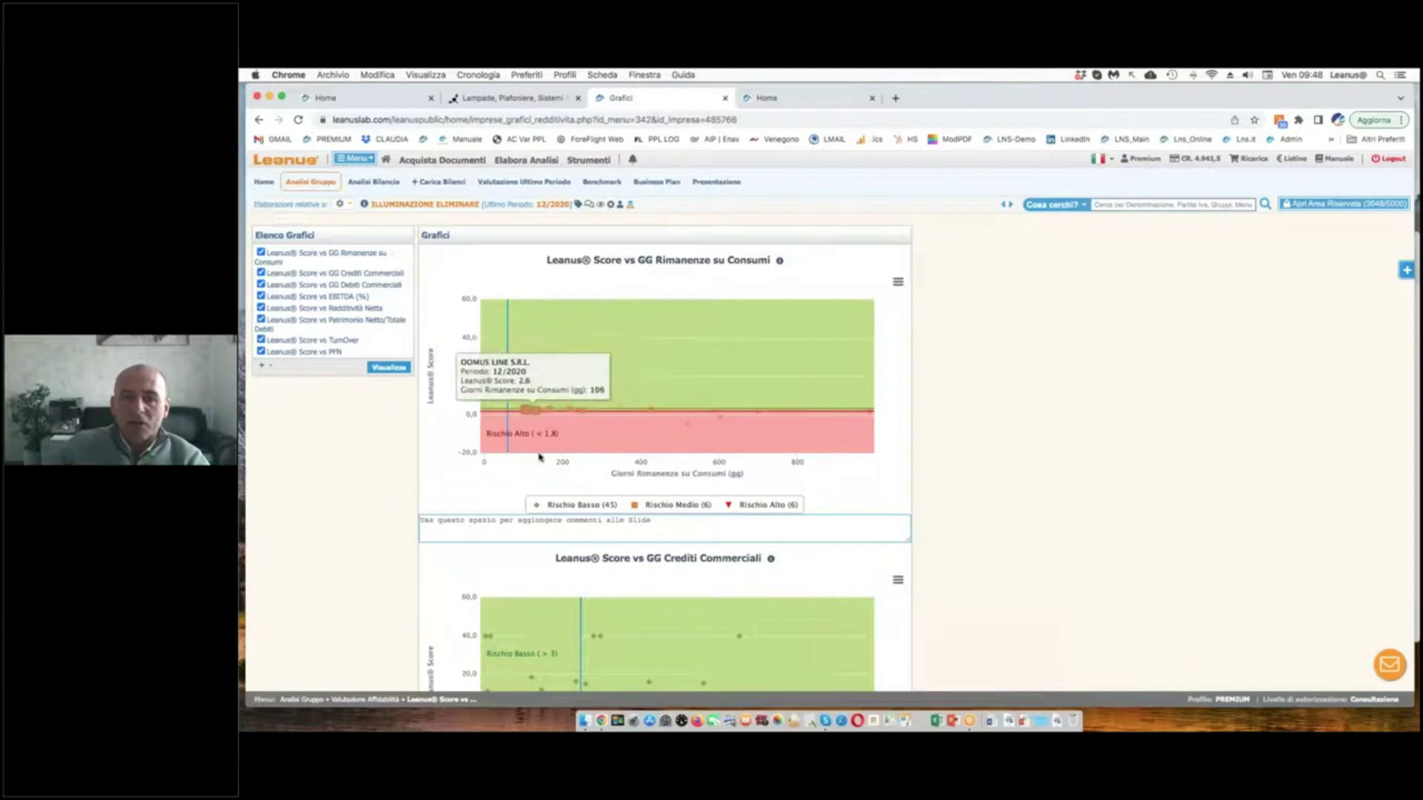
- Outline the high-inventory-days area of the GG Rimanenze su Consumi chart, and inspect the GG Crediti Commerciali and GG Debiti Commerciali charts
{"action": "mouse_move", "coordinate": [704, 331]}
{"action": "left_mouse_down"}
{"action": "mouse_move", "coordinate": [706, 443]}
{"action": "mouse_move", "coordinate": [903, 447]}
{"action": "mouse_move", "coordinate": [906, 360]}
{"action": "mouse_move", "coordinate": [710, 345]}
{"action": "left_mouse_up"}
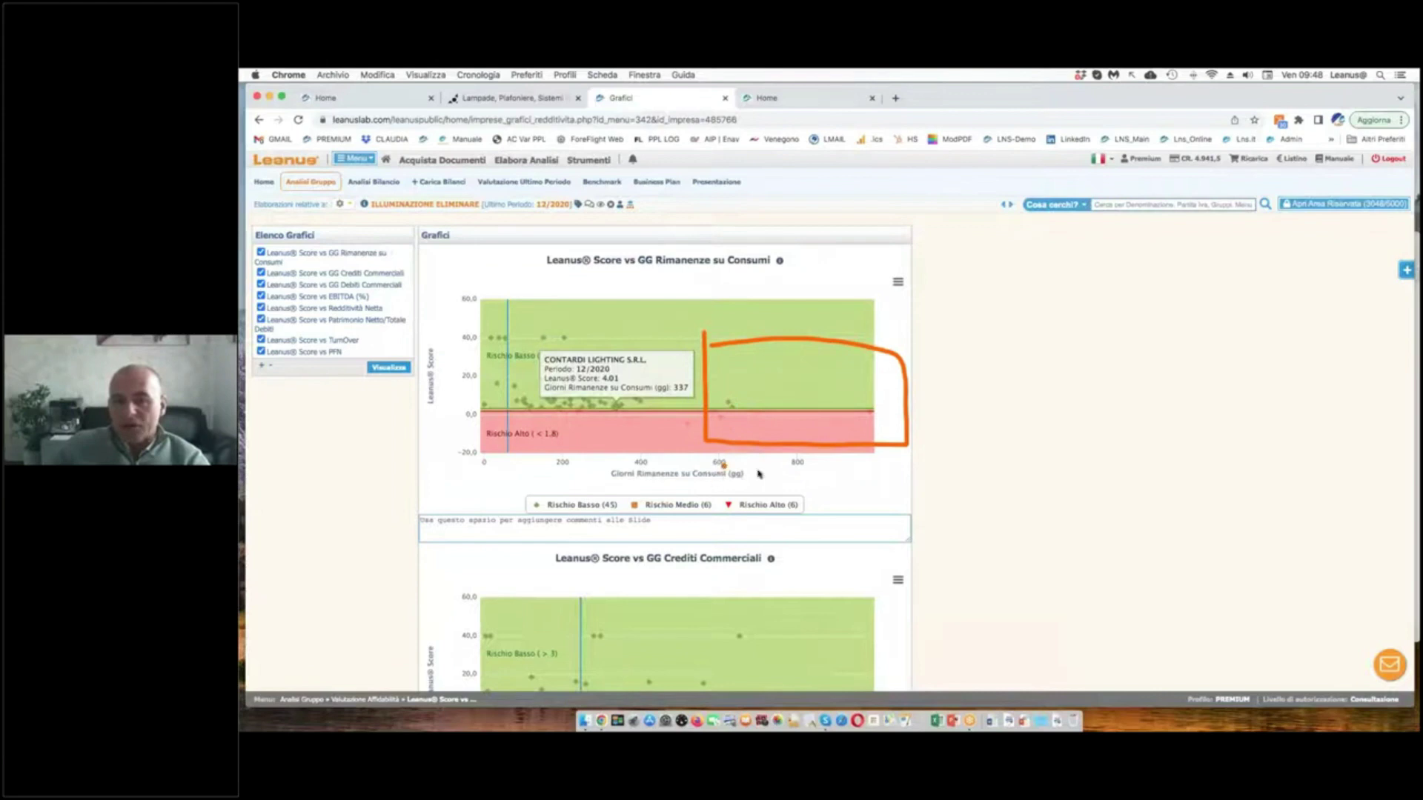
{"action": "left_click_drag", "start_coordinate": [915, 410], "coordinate": [956, 421]}
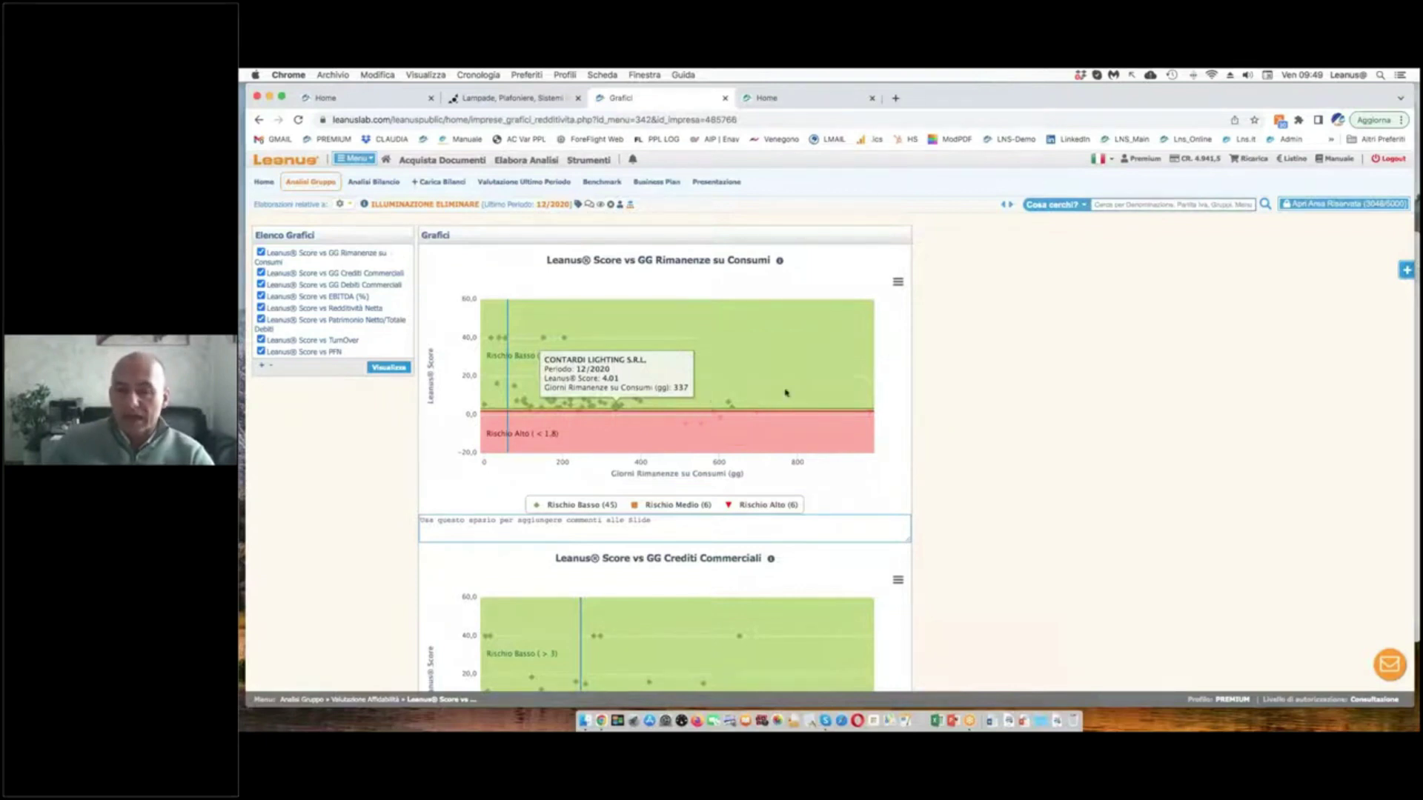
{"action": "scroll", "coordinate": [881, 415], "scroll_direction": "down", "scroll_amount": 5}
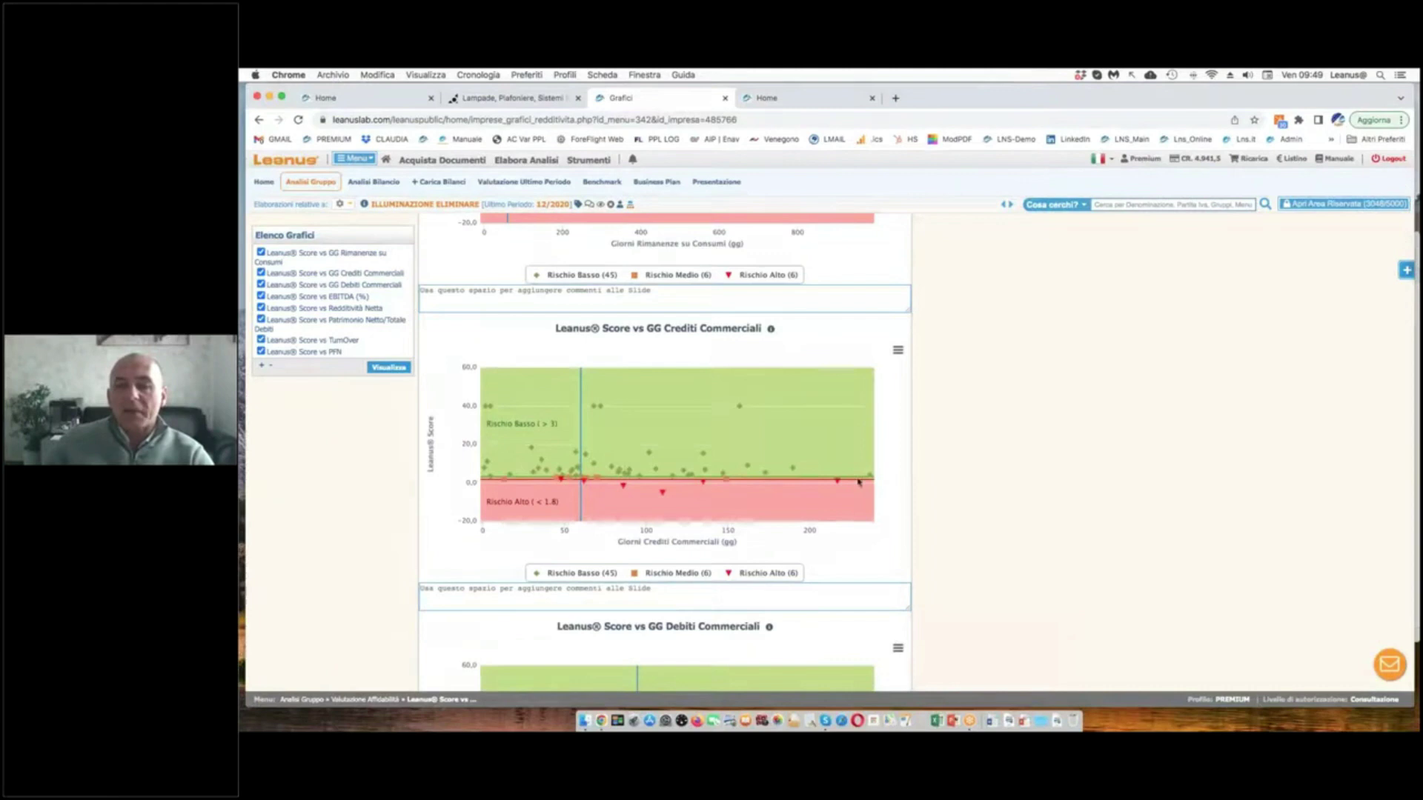
{"action": "mouse_move", "coordinate": [833, 485]}
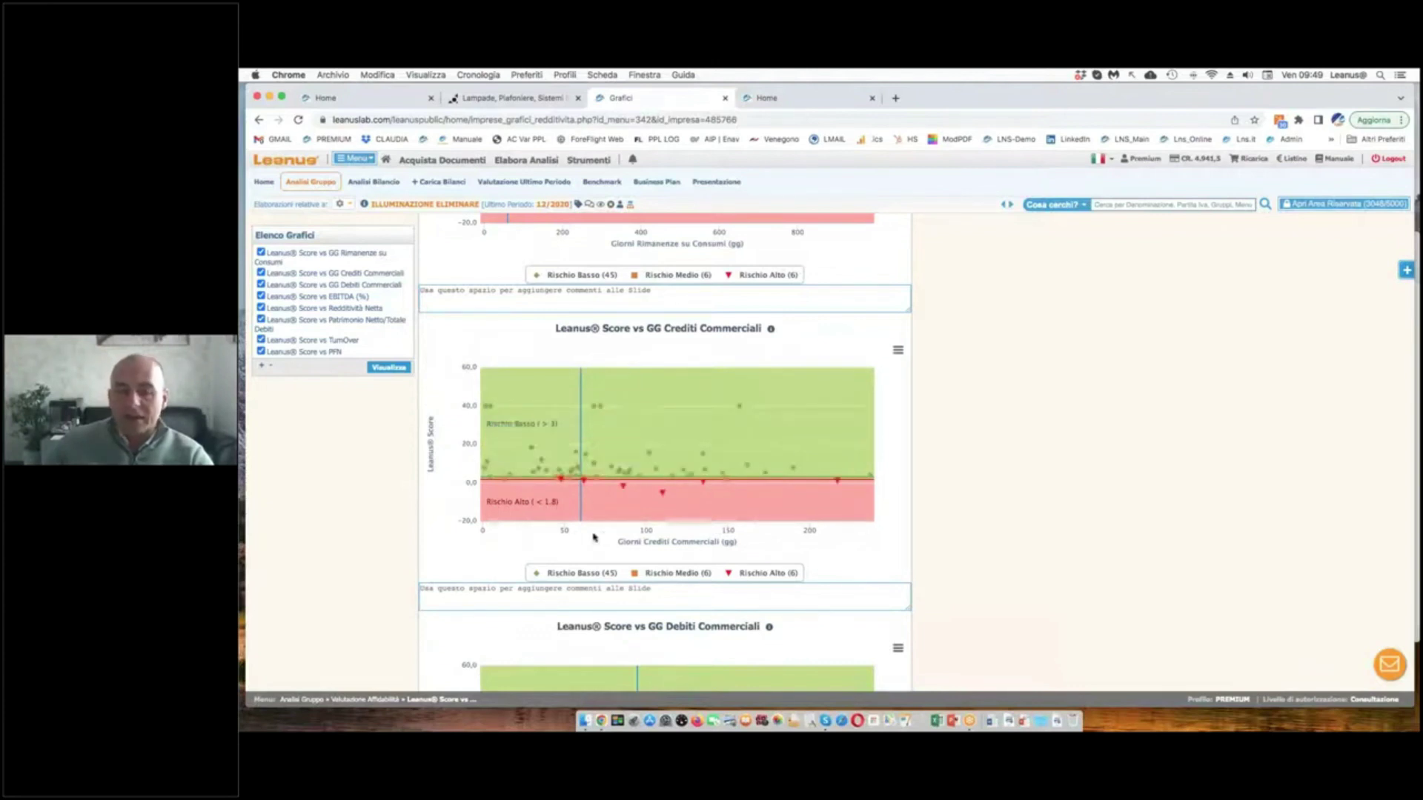
{"action": "mouse_move", "coordinate": [493, 464]}
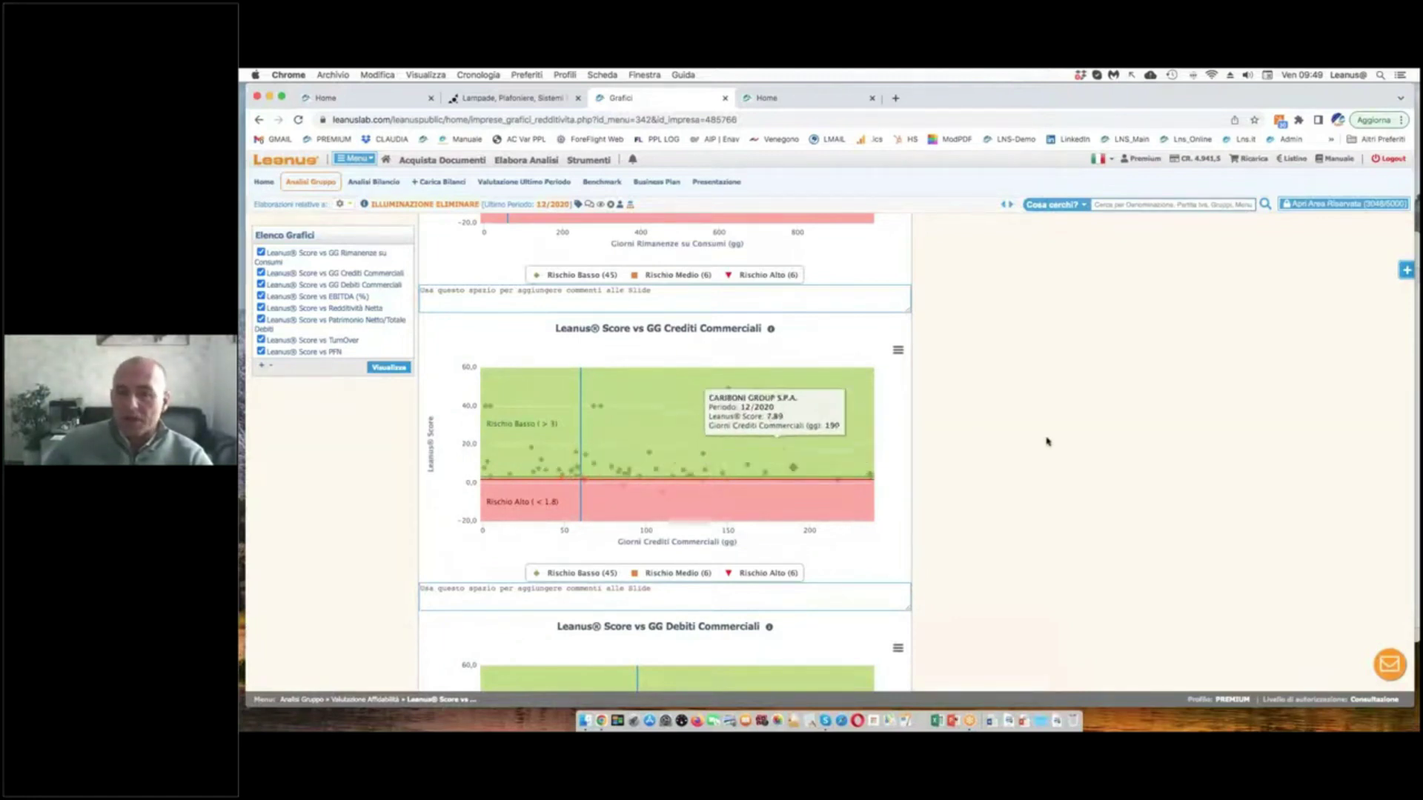
{"action": "scroll", "coordinate": [1048, 438], "scroll_direction": "down", "scroll_amount": 5}
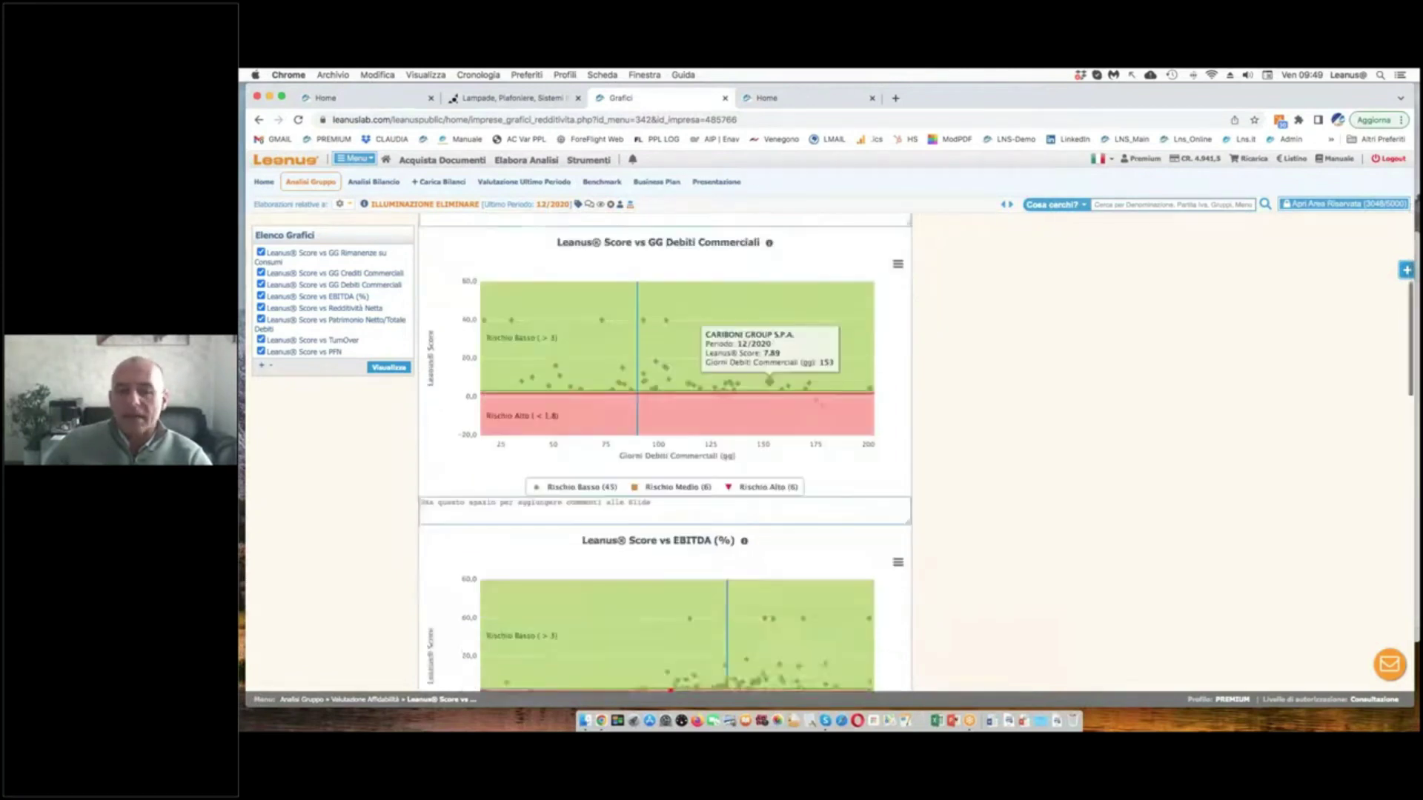
{"action": "scroll", "coordinate": [765, 381], "scroll_direction": "down", "scroll_amount": 3}
- Mark the companies with high inventory days in the GG Rimanenze su Consumi chart, and sketch a subgroup circle inside a larger one beside it
{"action": "scroll", "coordinate": [788, 572], "scroll_direction": "up", "scroll_amount": 12}
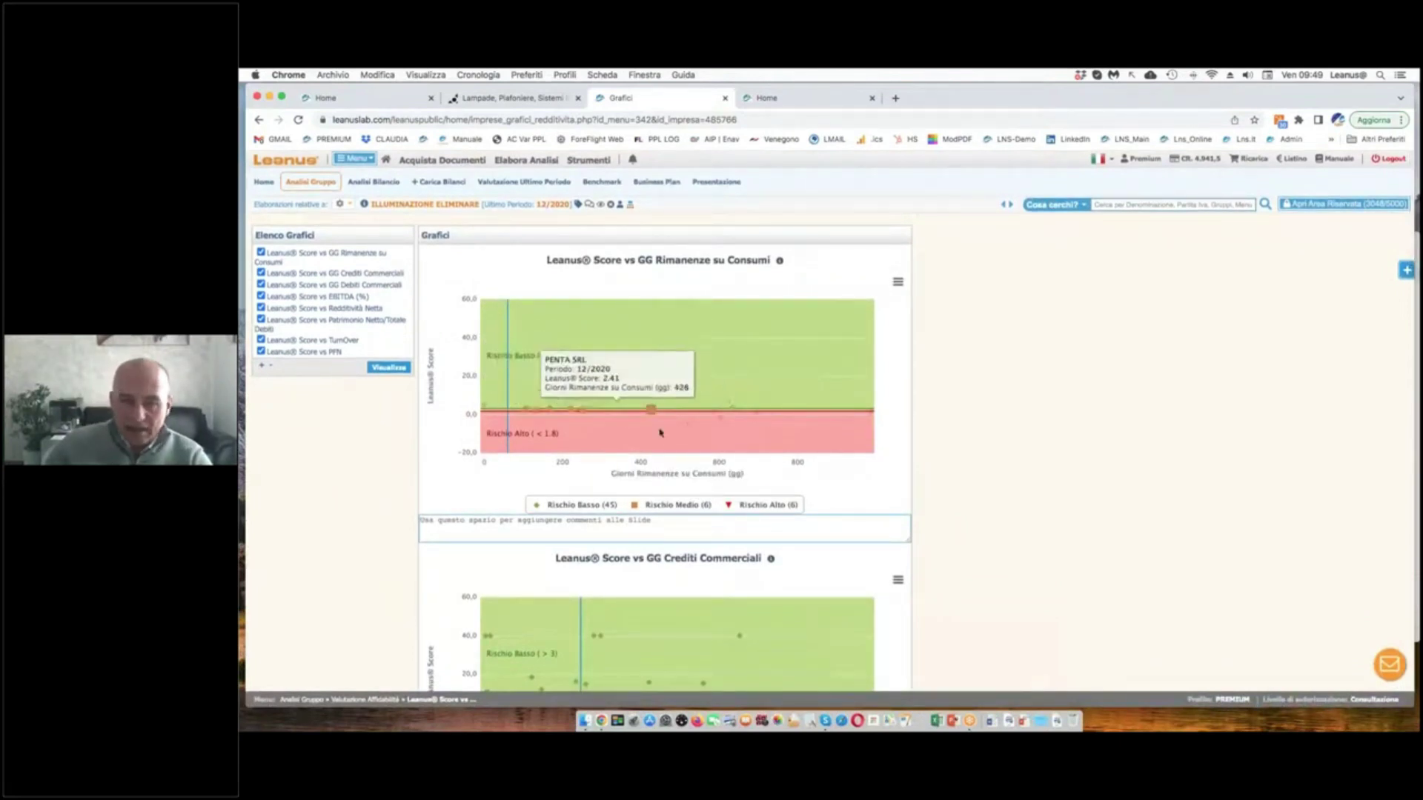
{"action": "mouse_move", "coordinate": [660, 387]}
{"action": "left_mouse_down"}
{"action": "mouse_move", "coordinate": [661, 457]}
{"action": "mouse_move", "coordinate": [810, 467]}
{"action": "mouse_move", "coordinate": [911, 404]}
{"action": "mouse_move", "coordinate": [849, 343]}
{"action": "mouse_move", "coordinate": [669, 335]}
{"action": "left_mouse_up"}
{"action": "left_click_drag", "start_coordinate": [612, 290], "coordinate": [621, 498]}
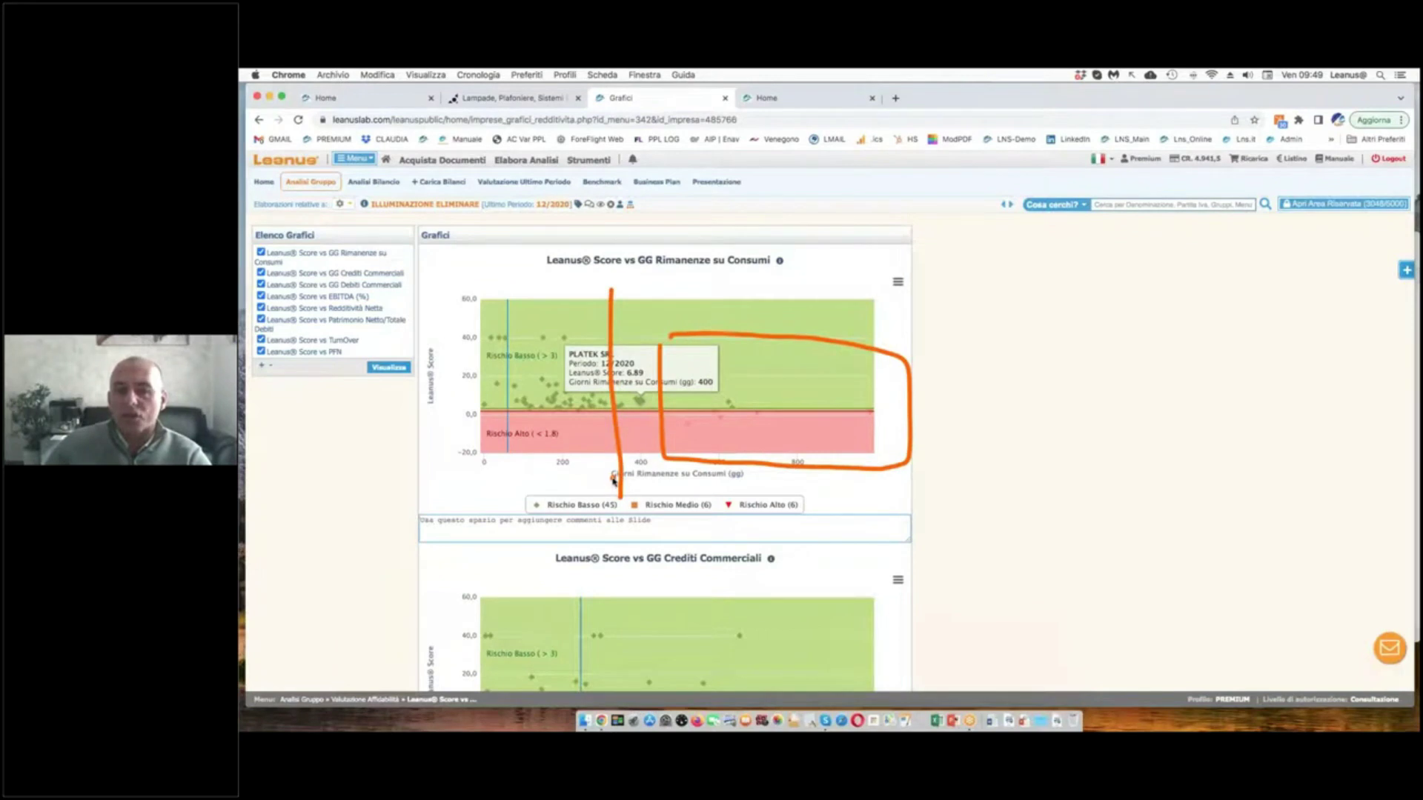
{"action": "mouse_move", "coordinate": [1038, 310]}
{"action": "left_mouse_down"}
{"action": "mouse_move", "coordinate": [1020, 422]}
{"action": "mouse_move", "coordinate": [1102, 366]}
{"action": "mouse_move", "coordinate": [1045, 294]}
{"action": "mouse_move", "coordinate": [961, 287]}
{"action": "left_mouse_up"}
{"action": "left_click_drag", "start_coordinate": [368, 214], "coordinate": [491, 218]}
{"action": "mouse_move", "coordinate": [1030, 338]}
{"action": "left_mouse_down"}
{"action": "mouse_move", "coordinate": [1002, 359]}
{"action": "mouse_move", "coordinate": [1055, 359]}
{"action": "mouse_move", "coordinate": [1031, 338]}
{"action": "mouse_move", "coordinate": [1053, 332]}
{"action": "left_mouse_up"}
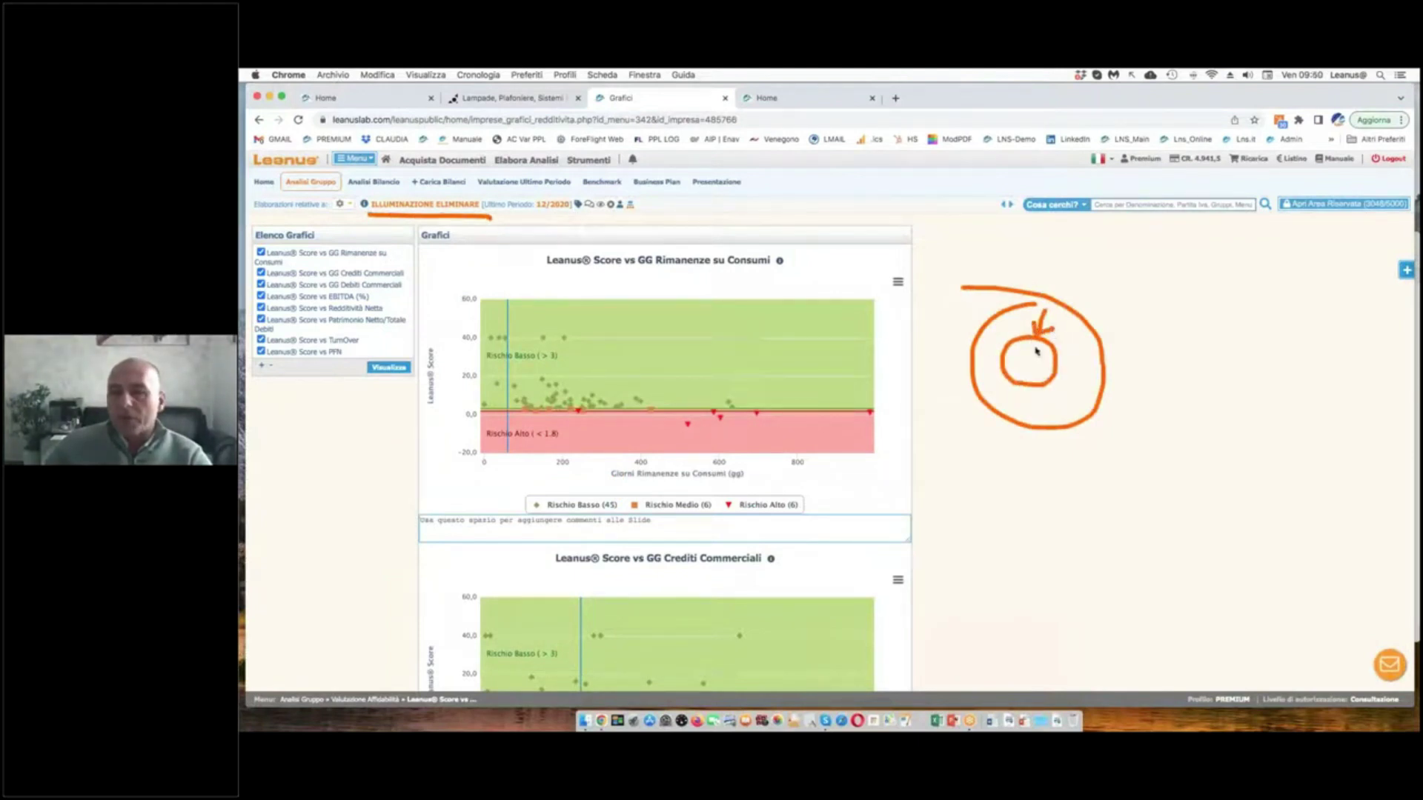
{"action": "key", "text": "Escape"}
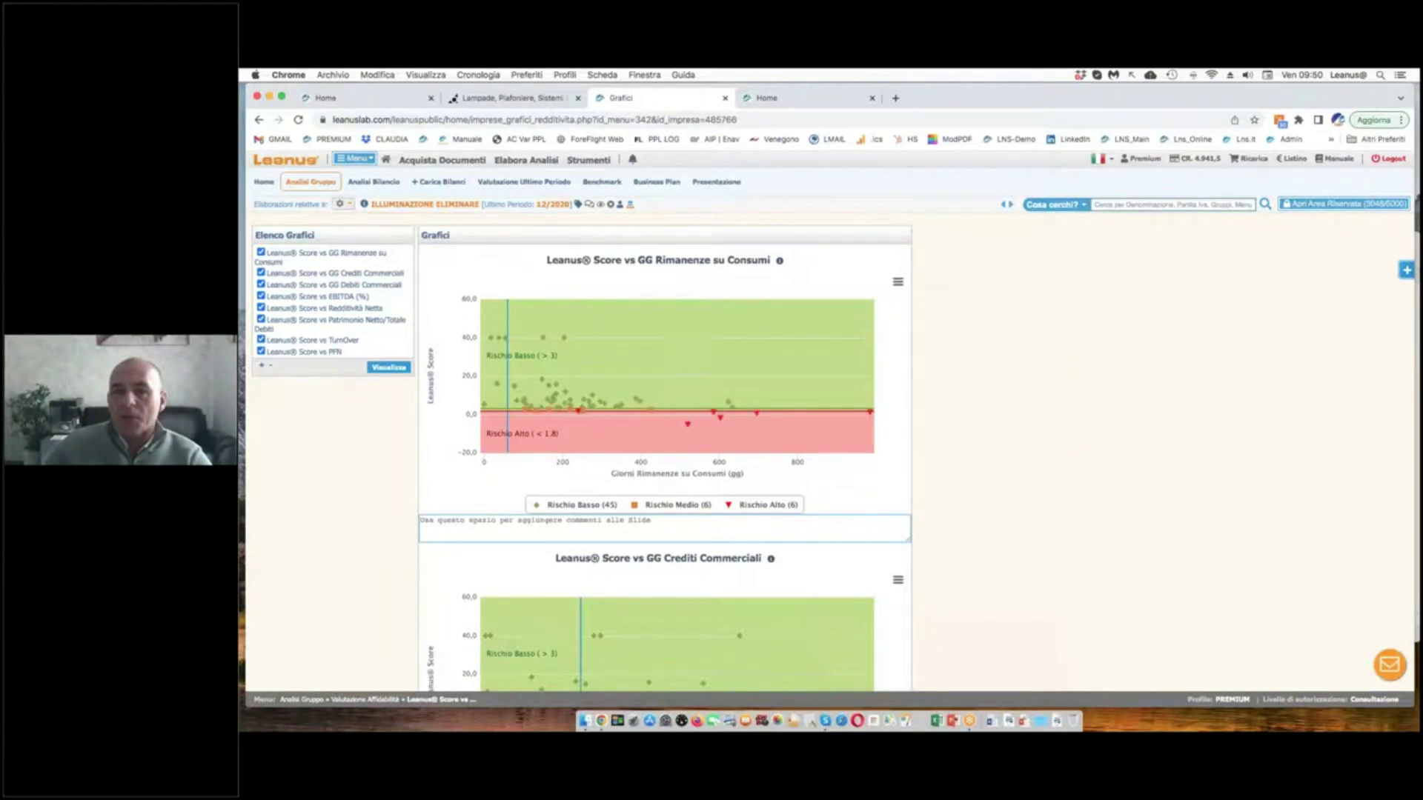
- Open the ILLUMINAZIONE ELIMINARE group for modification and bring up its analysis filters
{"action": "left_click", "coordinate": [318, 187]}
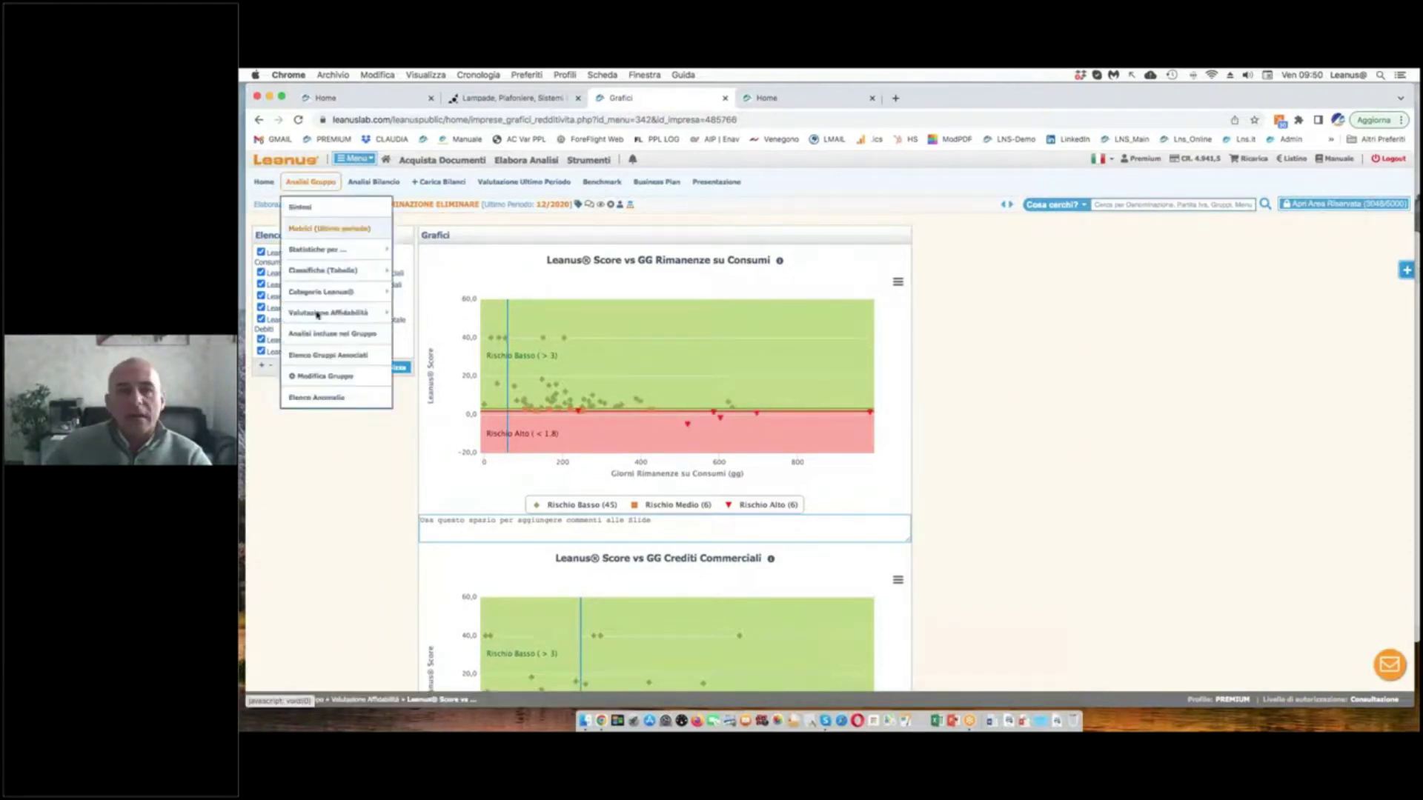
{"action": "scroll", "coordinate": [321, 381], "scroll_direction": "down", "scroll_amount": 1}
{"action": "left_click", "coordinate": [321, 377]}
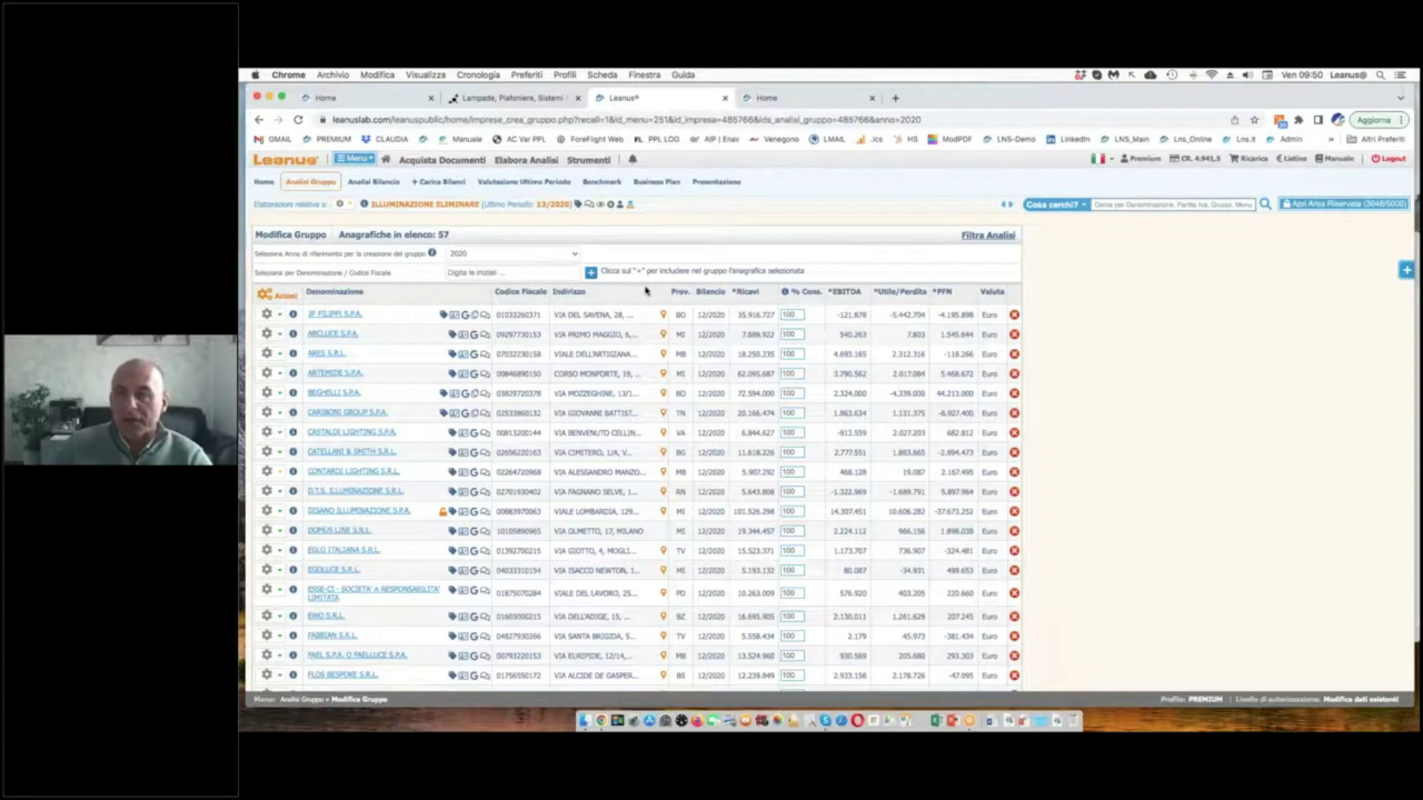
{"action": "left_click", "coordinate": [992, 238]}
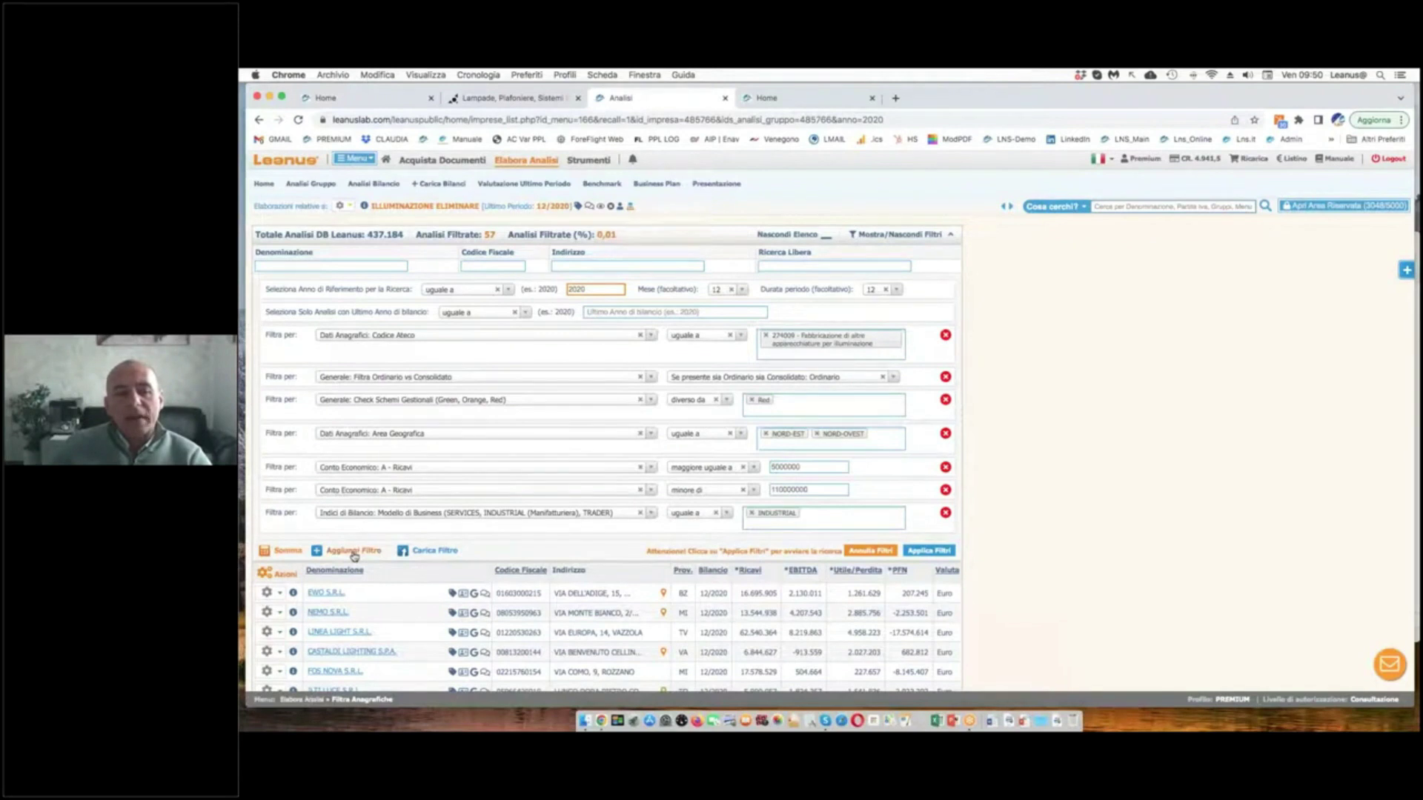
- Add a filter for Giorni Rimanenze su Consumi (gg) maggiore di 300 and apply the filters
{"action": "left_click", "coordinate": [354, 553]}
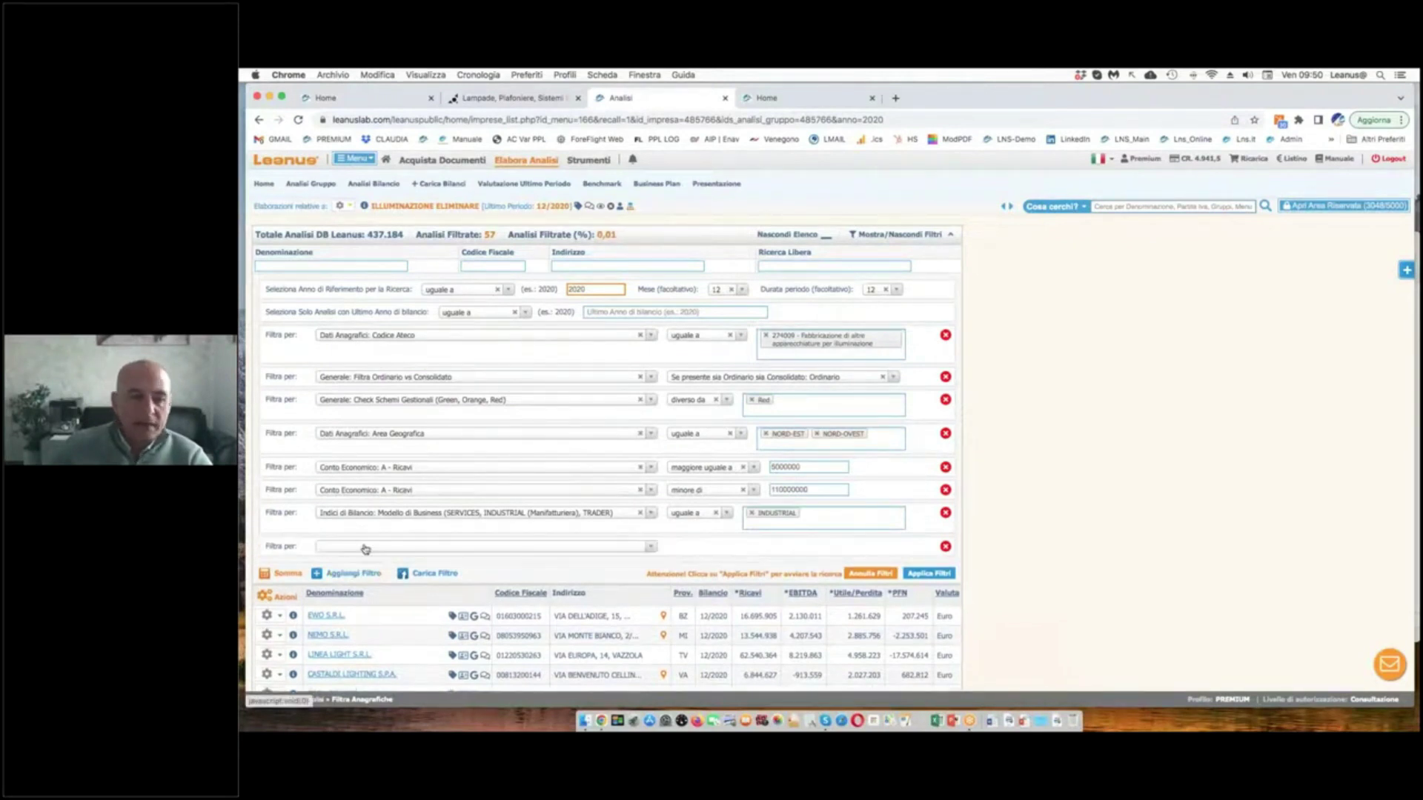
{"action": "left_click", "coordinate": [366, 549]}
{"action": "type", "text": "rim"}
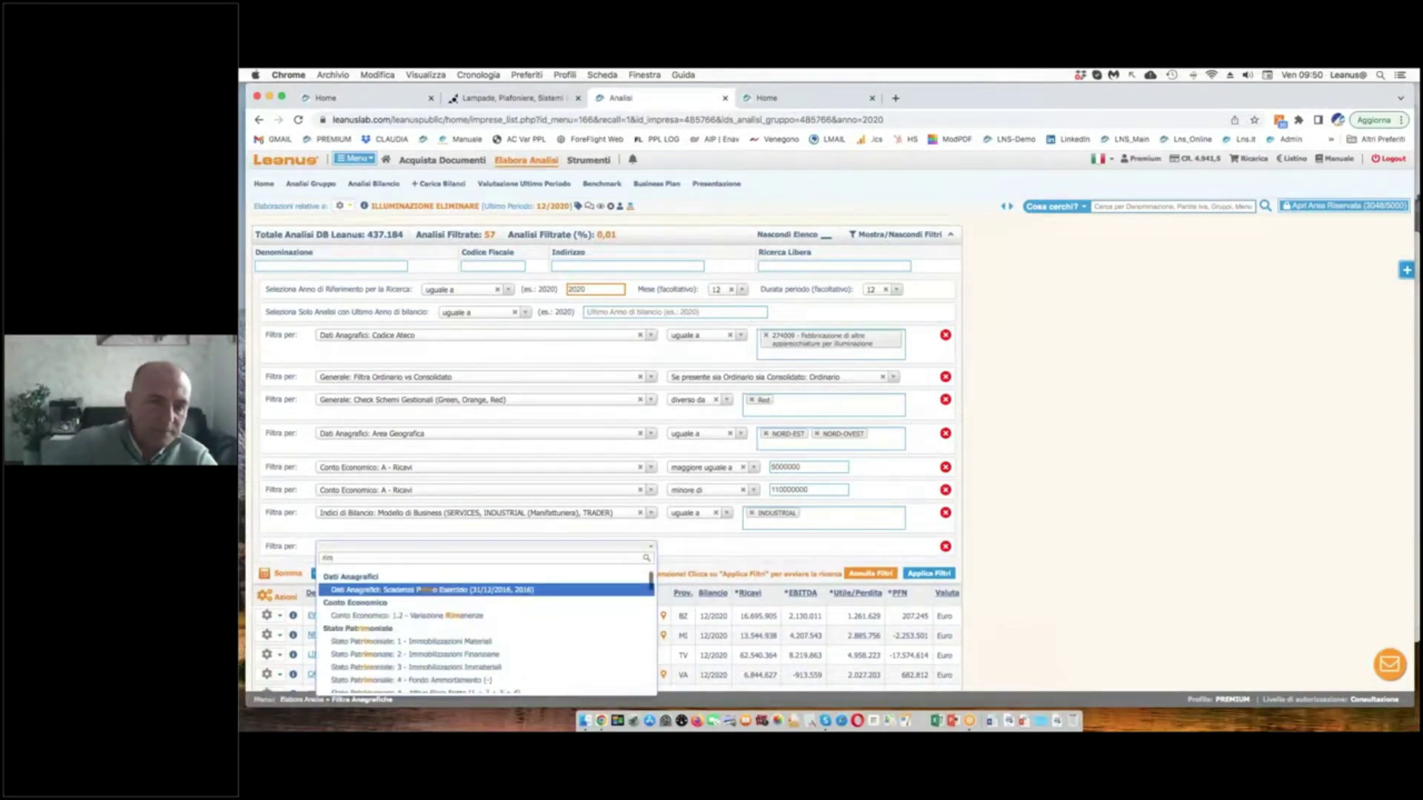
{"action": "type", "text": "ma"}
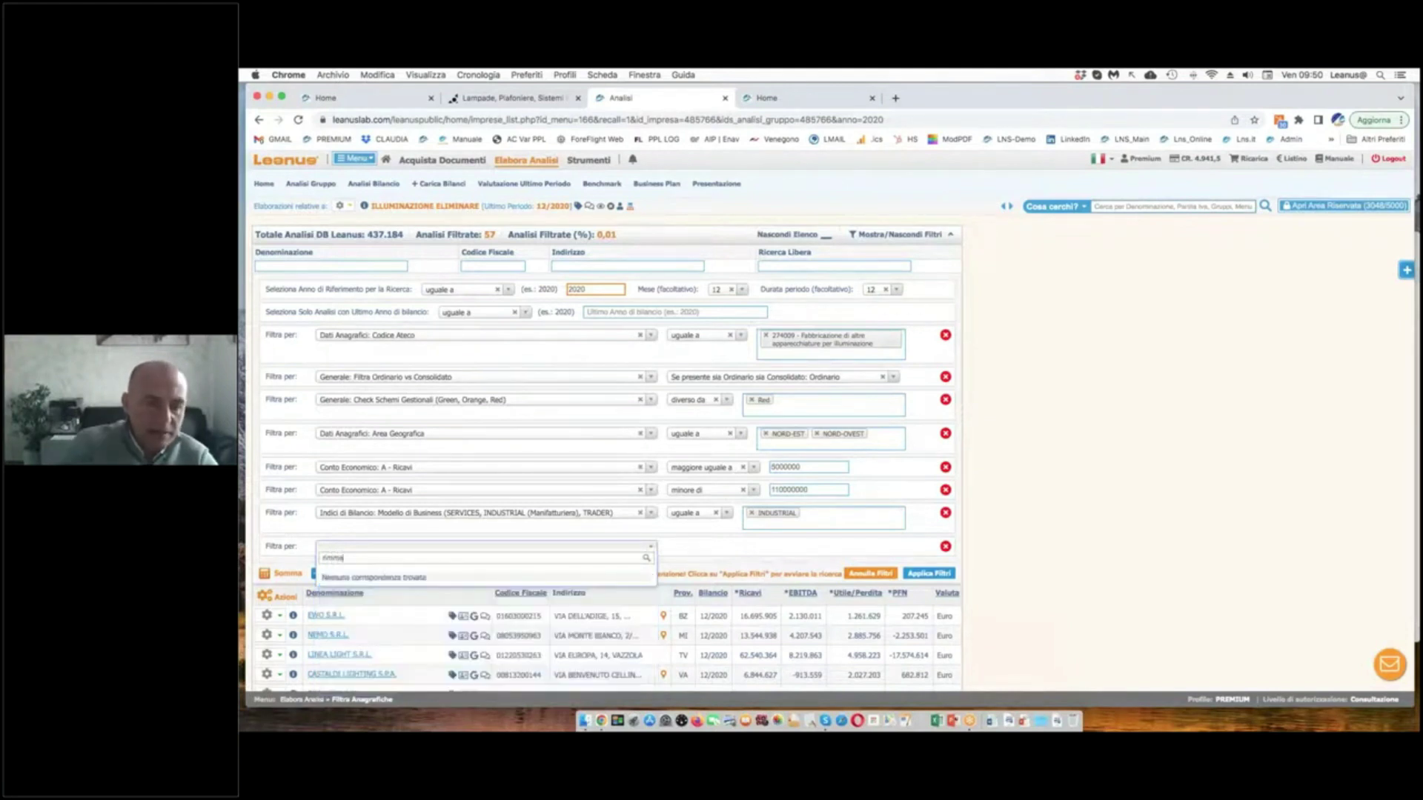
{"action": "key", "text": "BackSpace"}
{"action": "key", "text": "BackSpace"}
{"action": "type", "text": "a"}
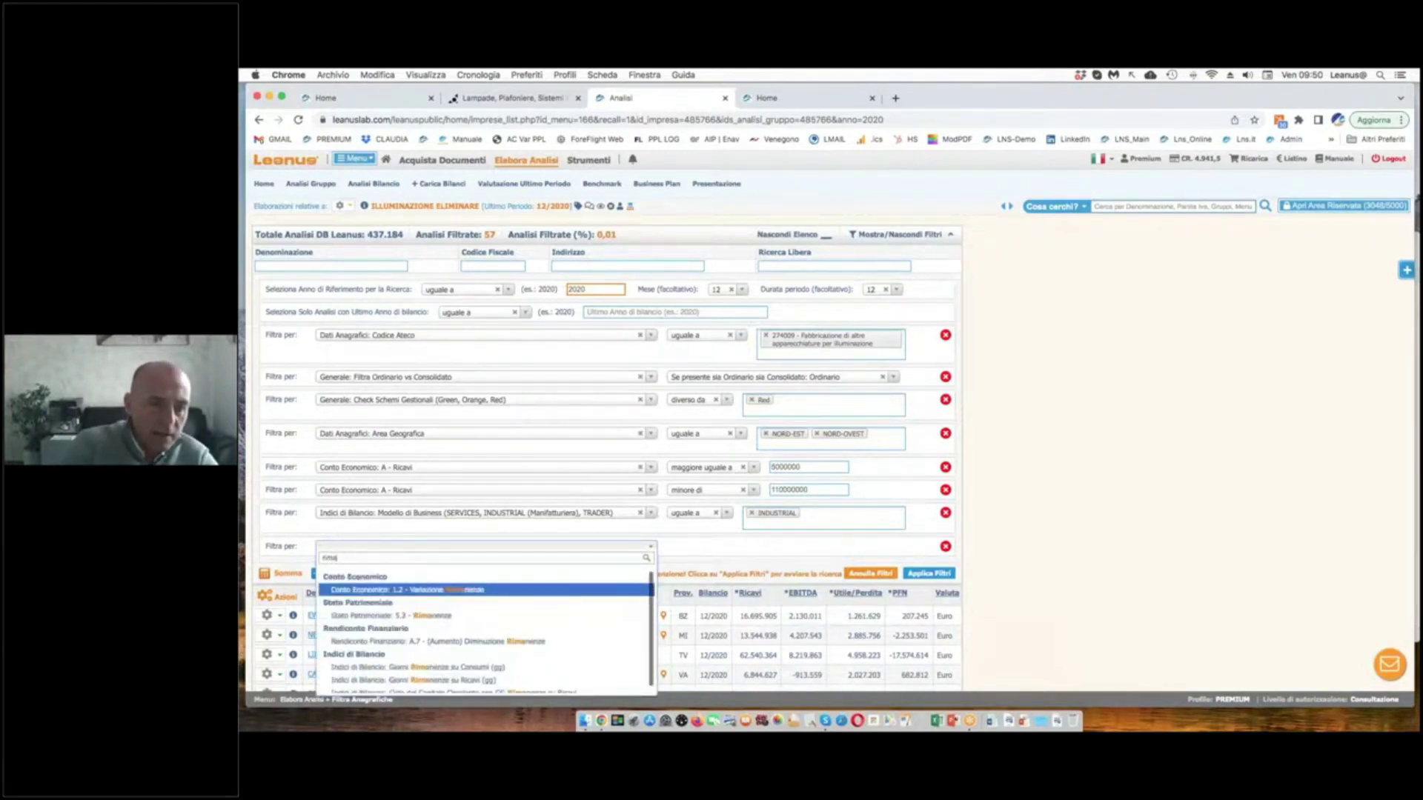
{"action": "left_click", "coordinate": [422, 667]}
{"action": "left_click", "coordinate": [714, 549]}
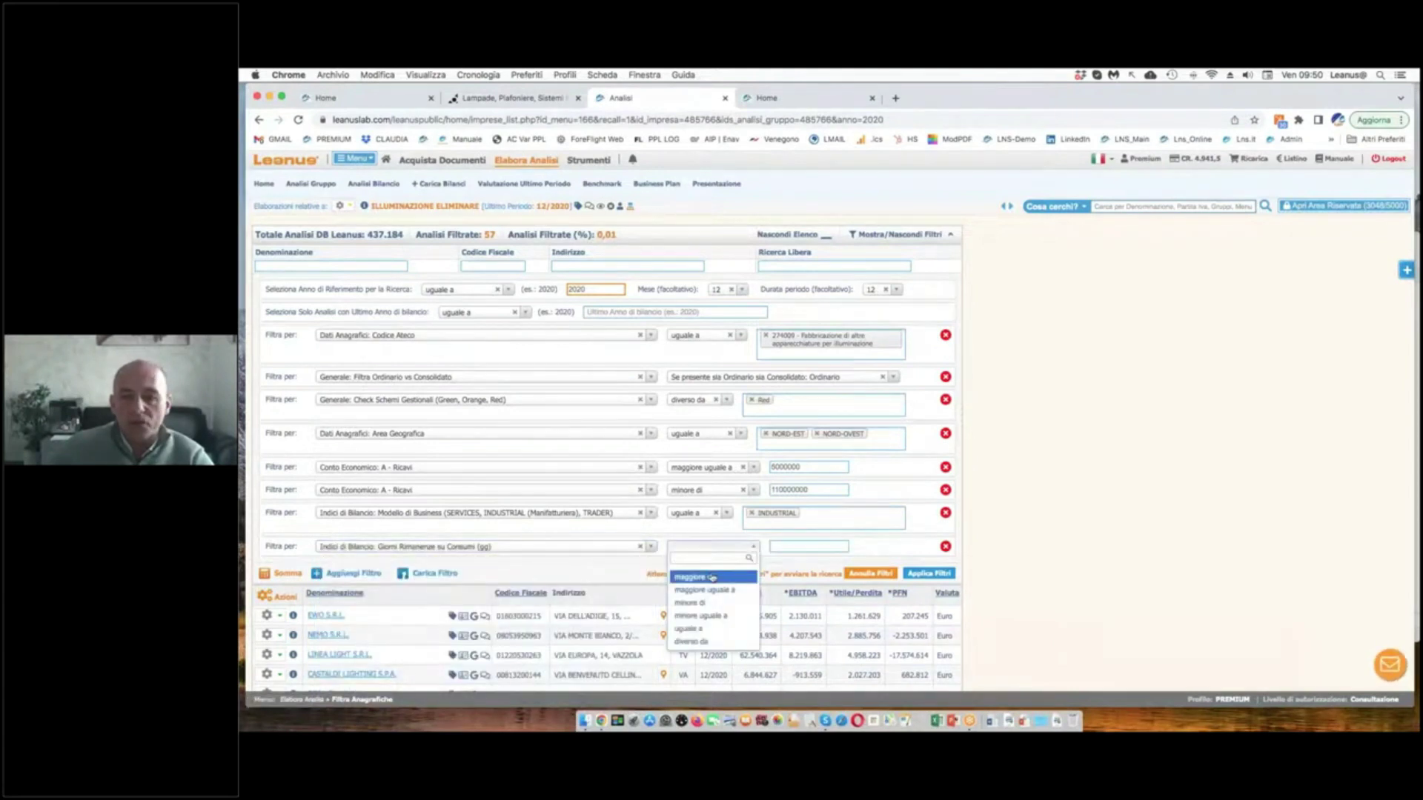
{"action": "left_click", "coordinate": [700, 614]}
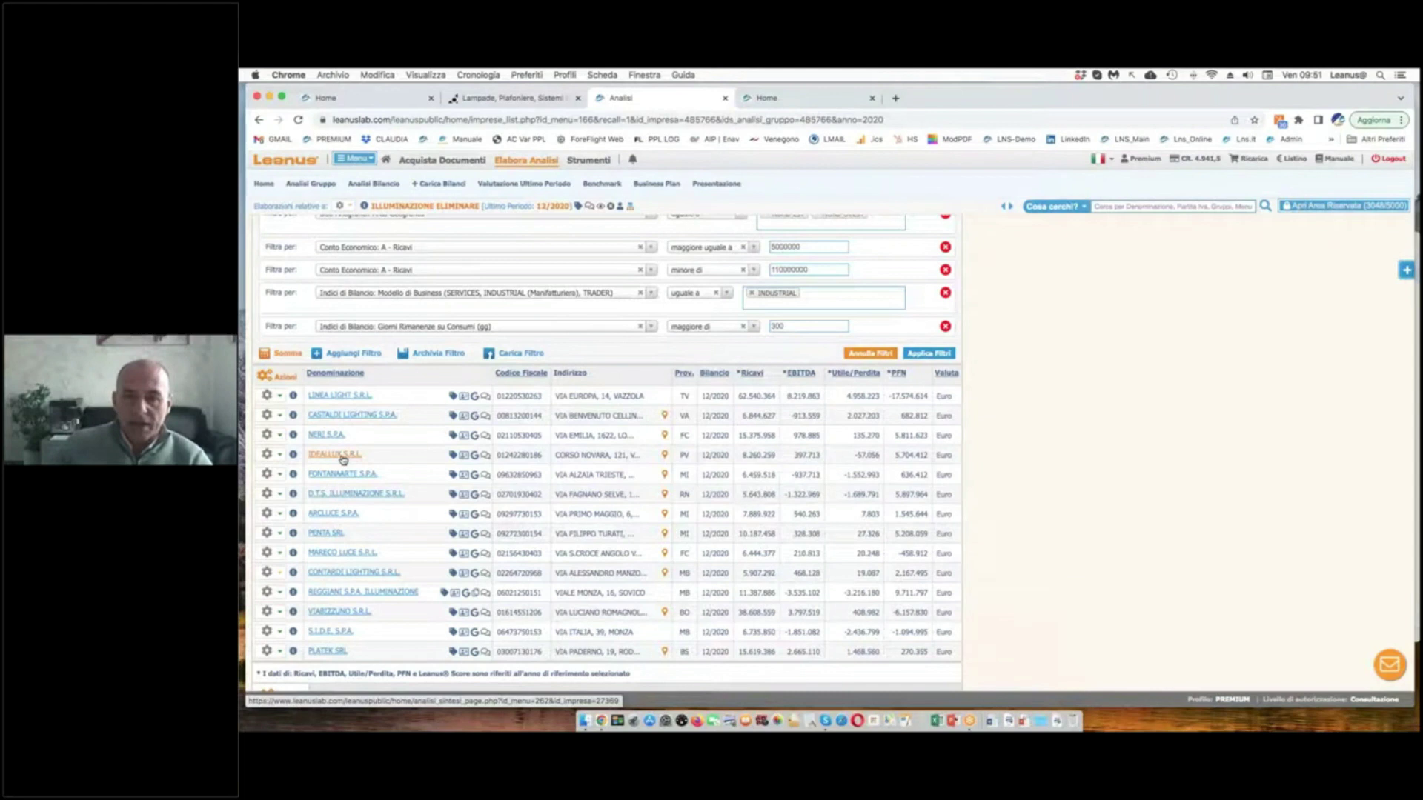
- Create a new group named "Illumanzione 2 Eliminare" from the filtered companies
{"action": "scroll", "coordinate": [447, 305], "scroll_direction": "up", "scroll_amount": 5}
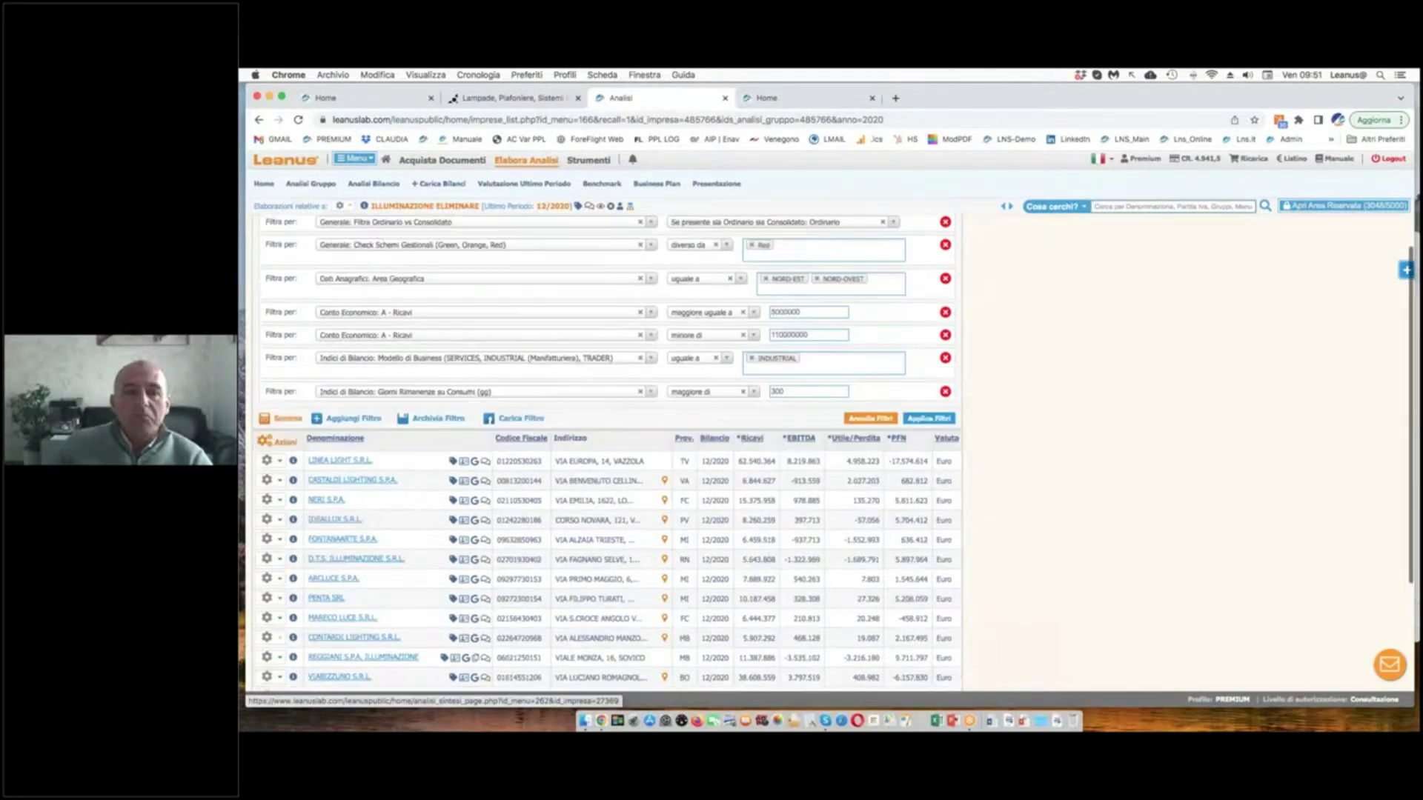
{"action": "scroll", "coordinate": [447, 306], "scroll_direction": "up", "scroll_amount": 1}
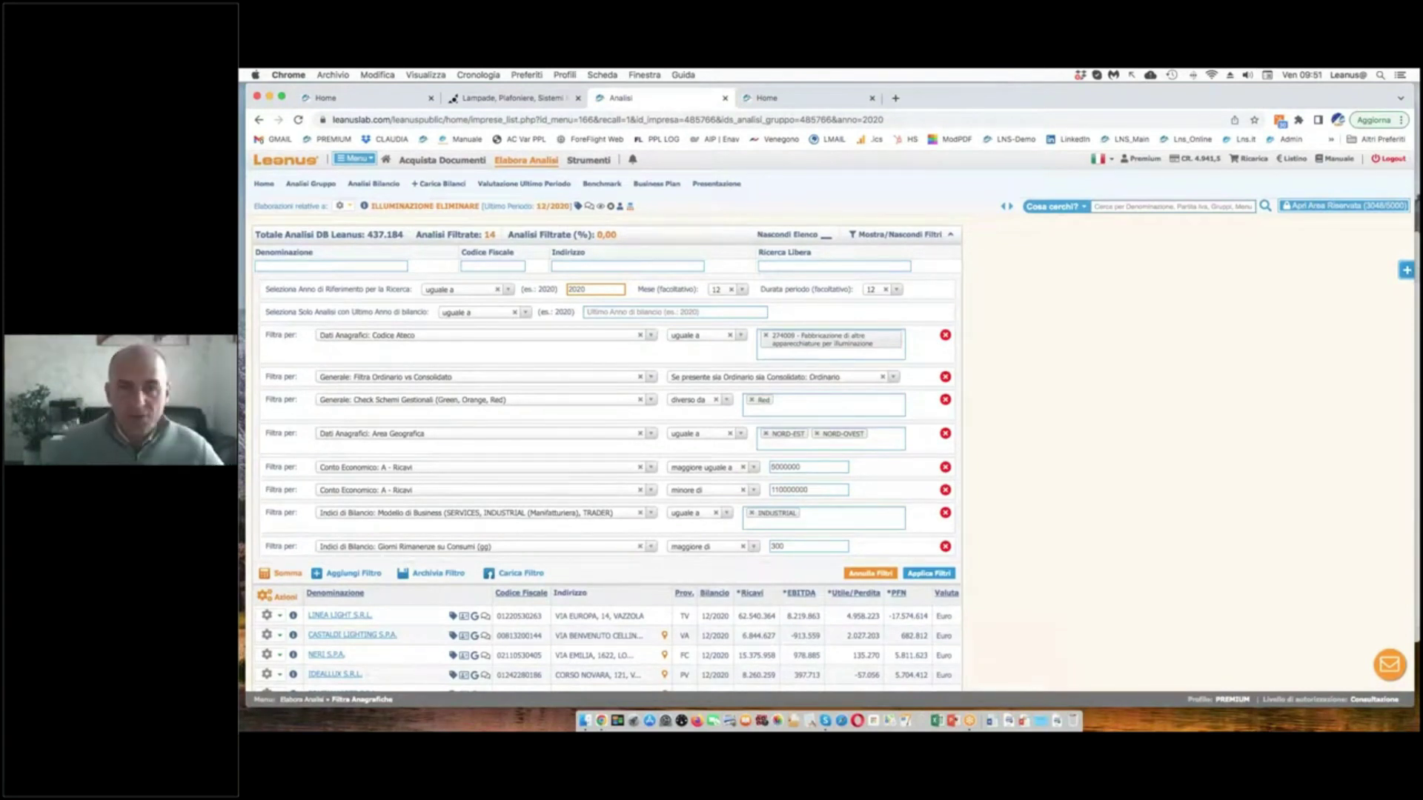
{"action": "left_click", "coordinate": [278, 597]}
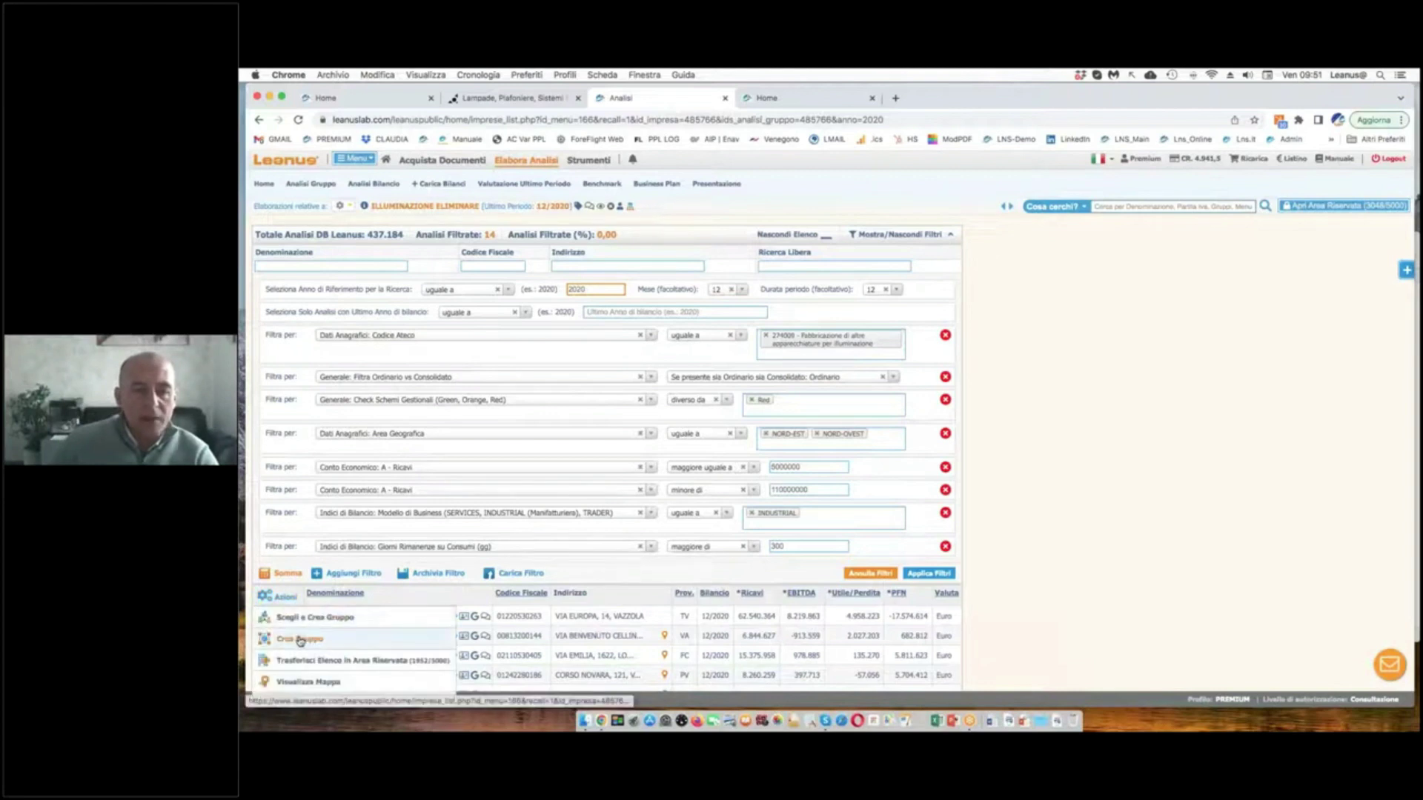
{"action": "left_click", "coordinate": [299, 639]}
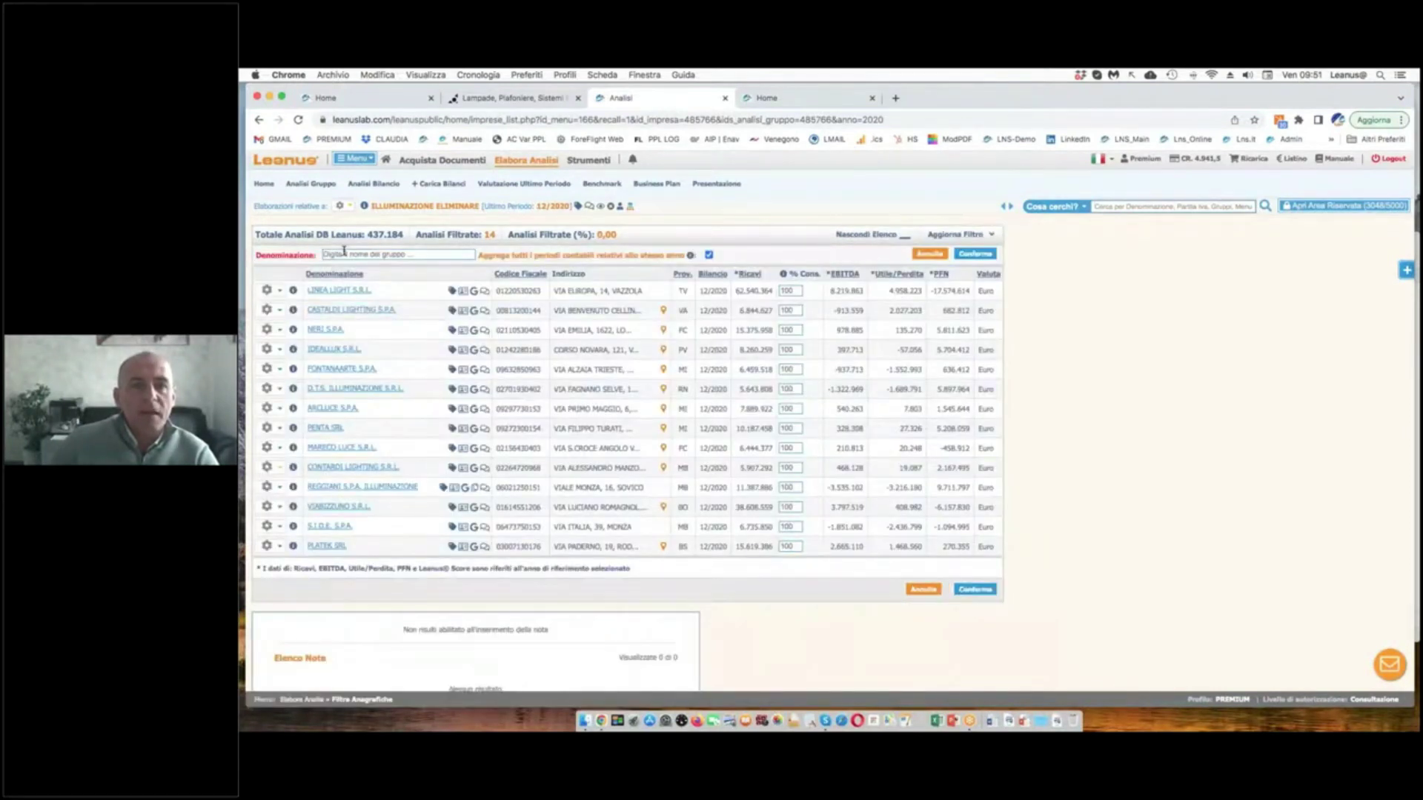
{"action": "left_click", "coordinate": [344, 255]}
{"action": "type", "text": "Illu"}
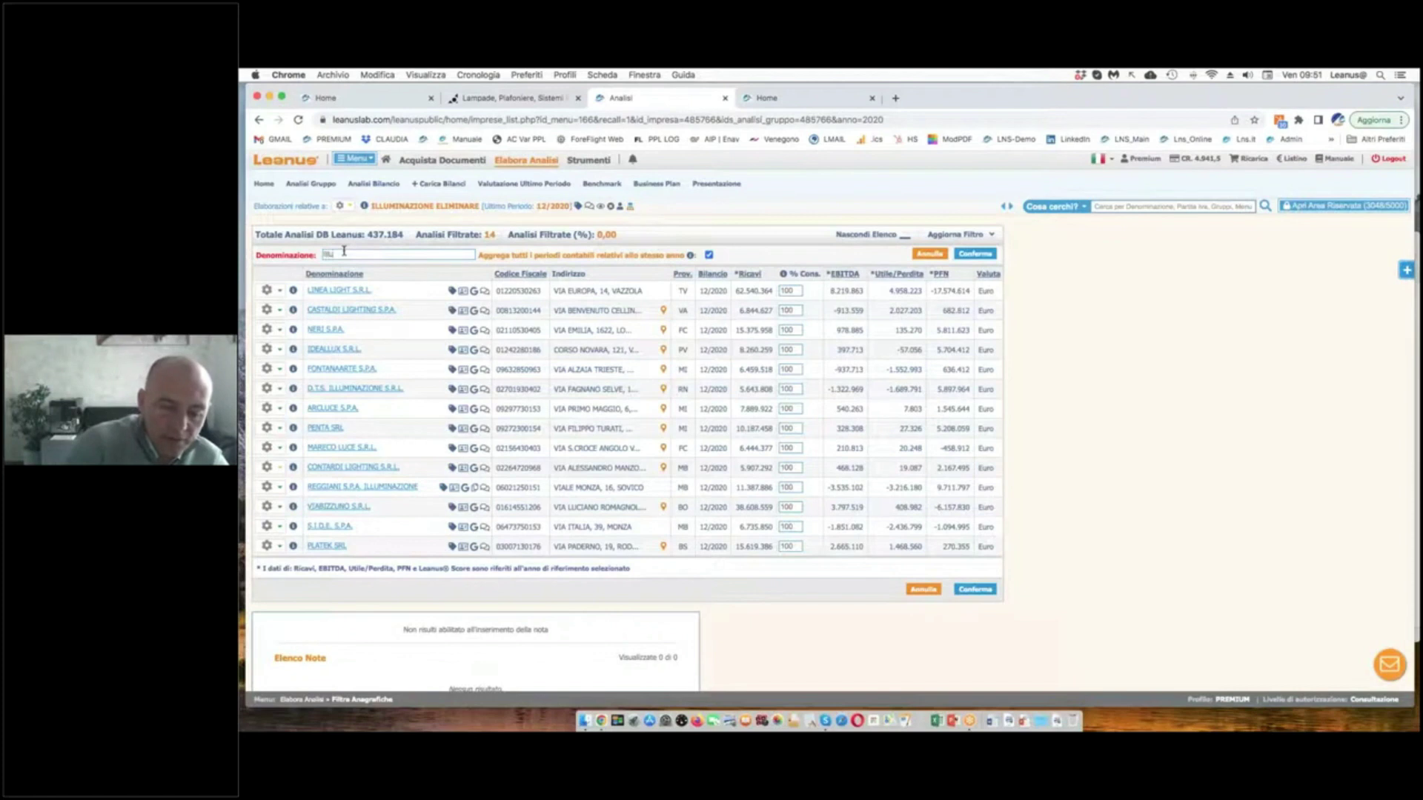
{"action": "type", "text": "minazione 12"}
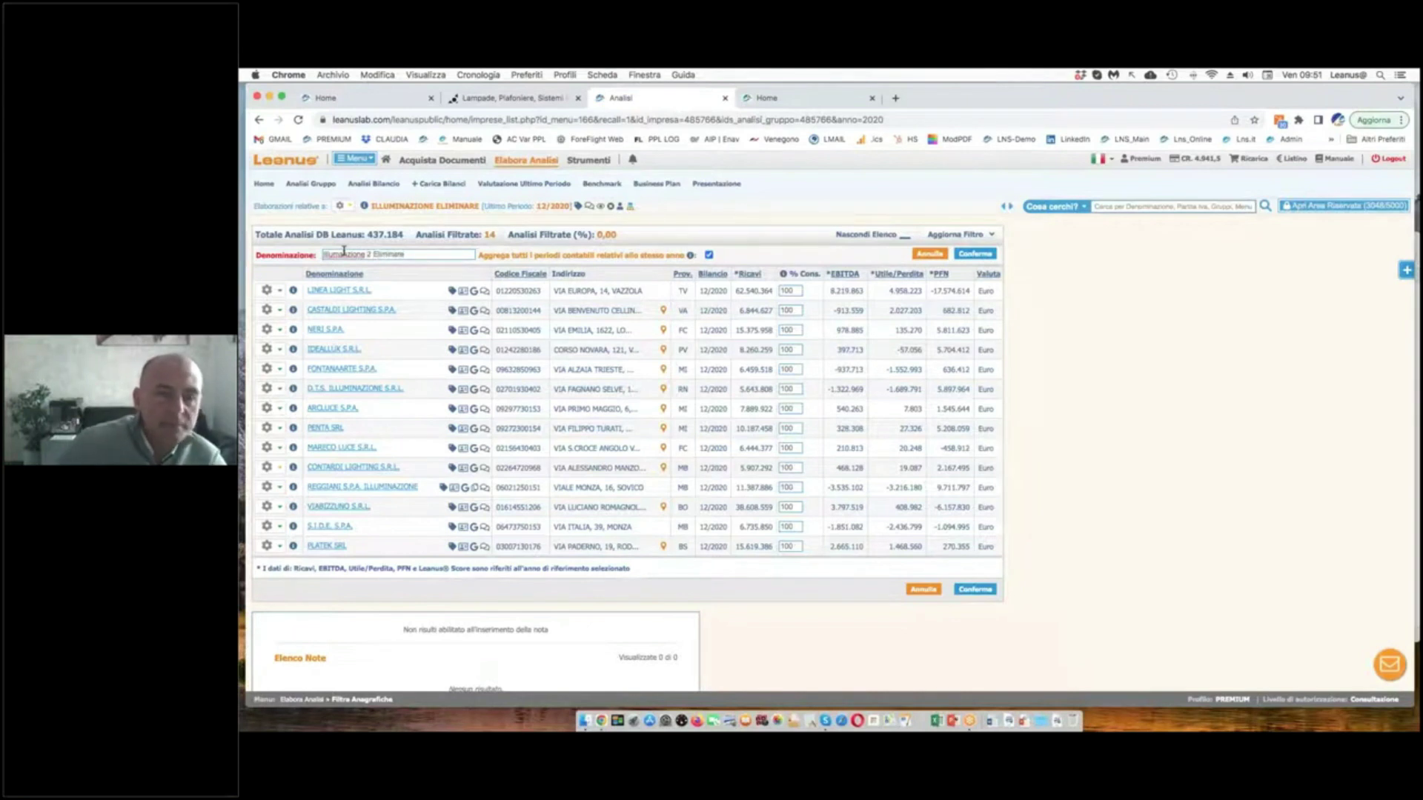
{"action": "left_click", "coordinate": [976, 254]}
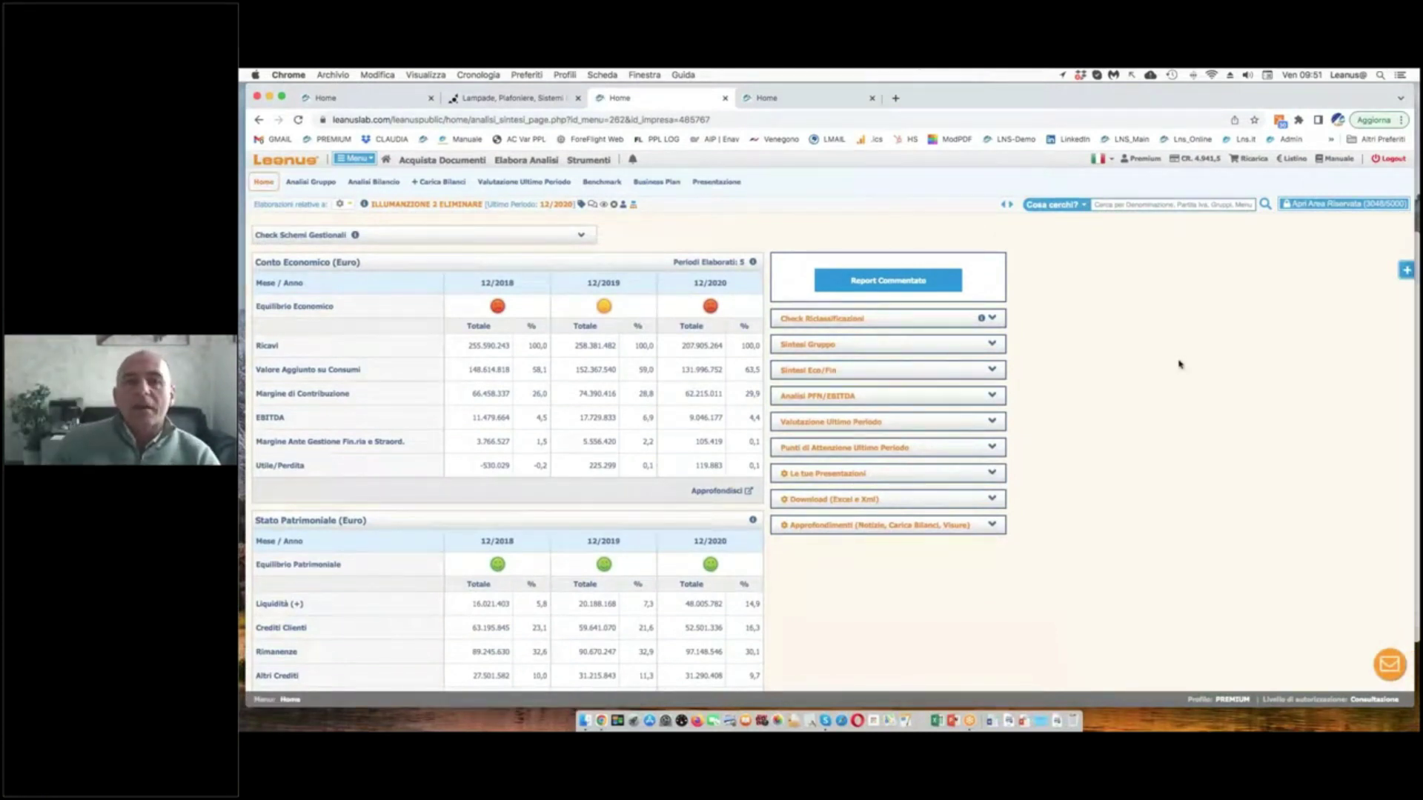
- Review the new group's financial summaries down to the Indici Bilancio table, and mark the 12/2020 Giorni Rimanenze su Consumi value
{"action": "mouse_move", "coordinate": [611, 189]}
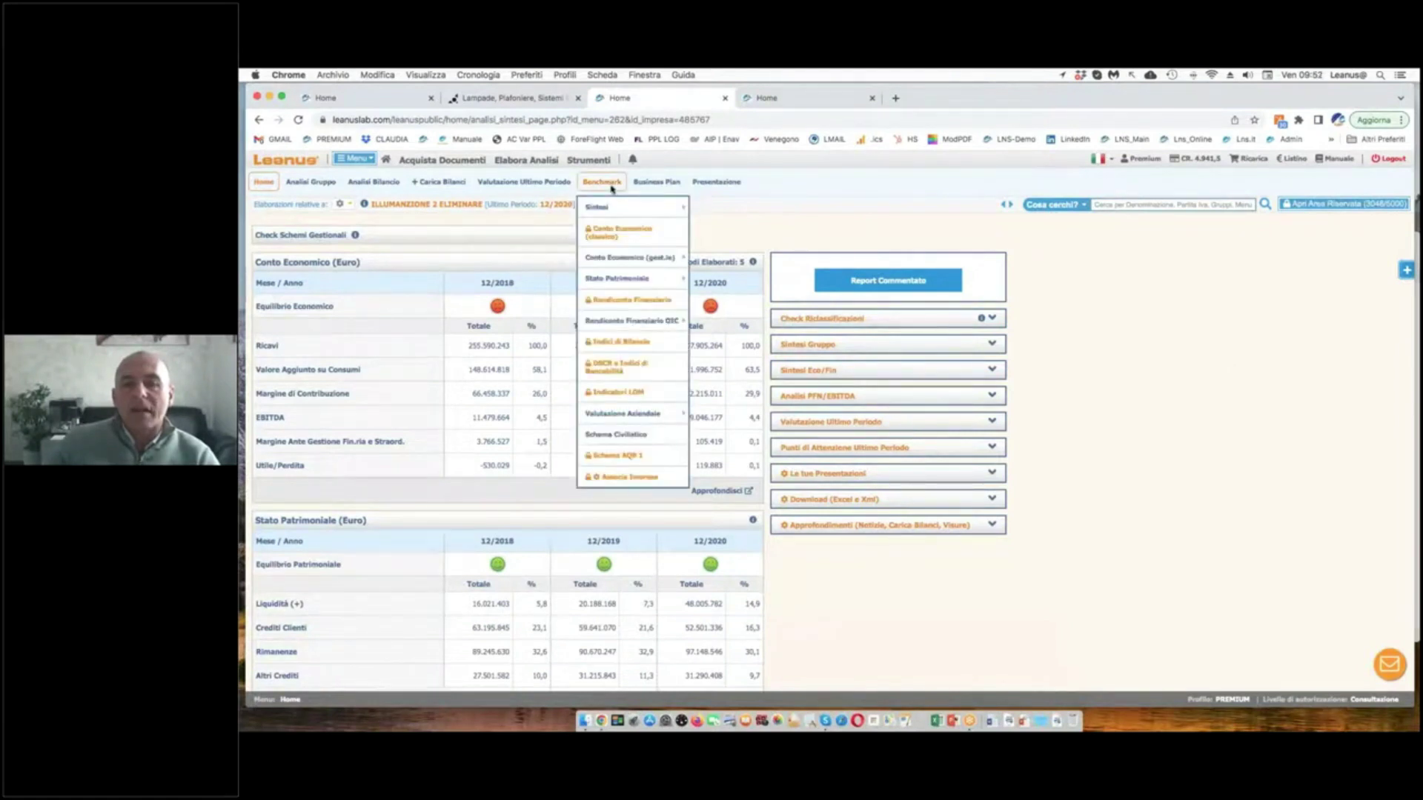
{"action": "mouse_move", "coordinate": [537, 184]}
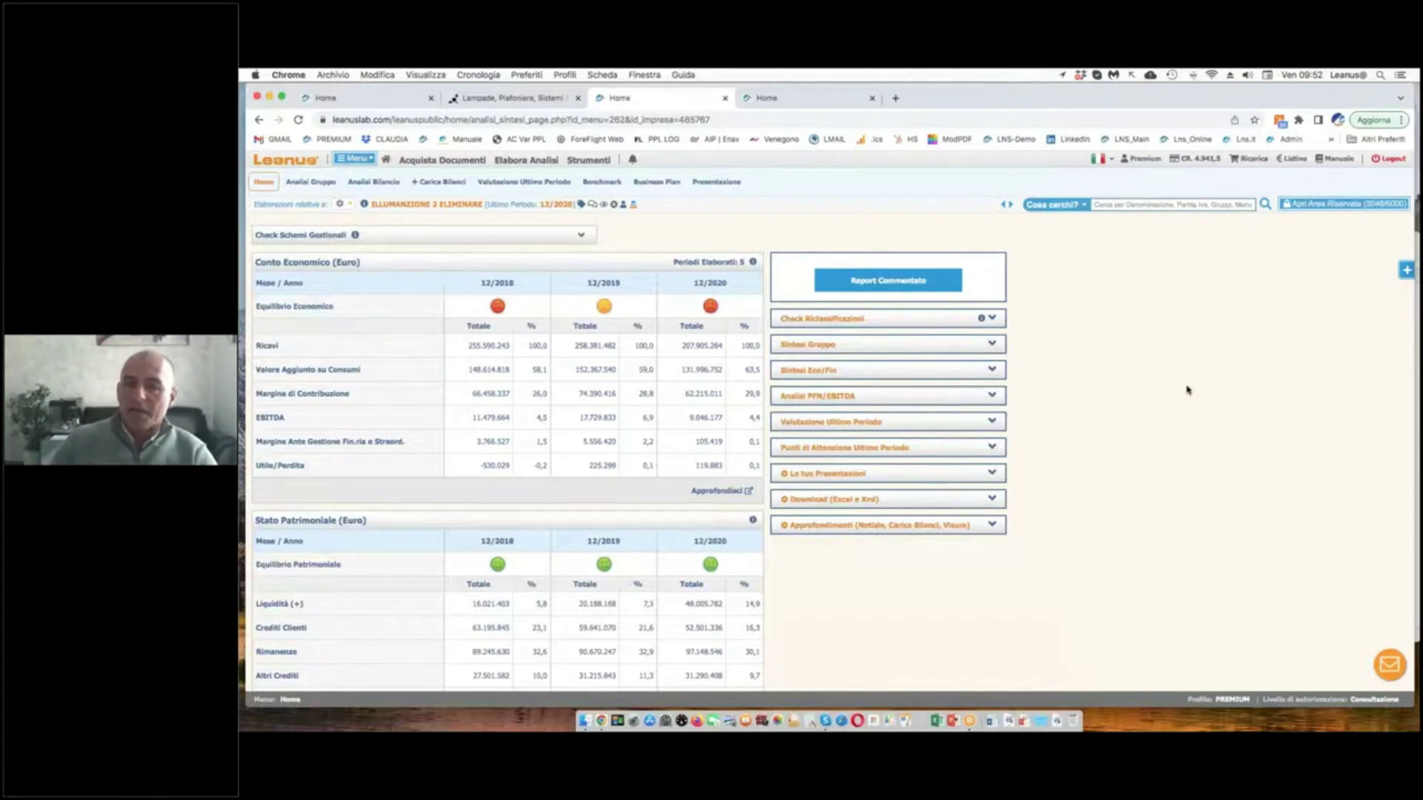
{"action": "scroll", "coordinate": [1105, 363], "scroll_direction": "down", "scroll_amount": 5}
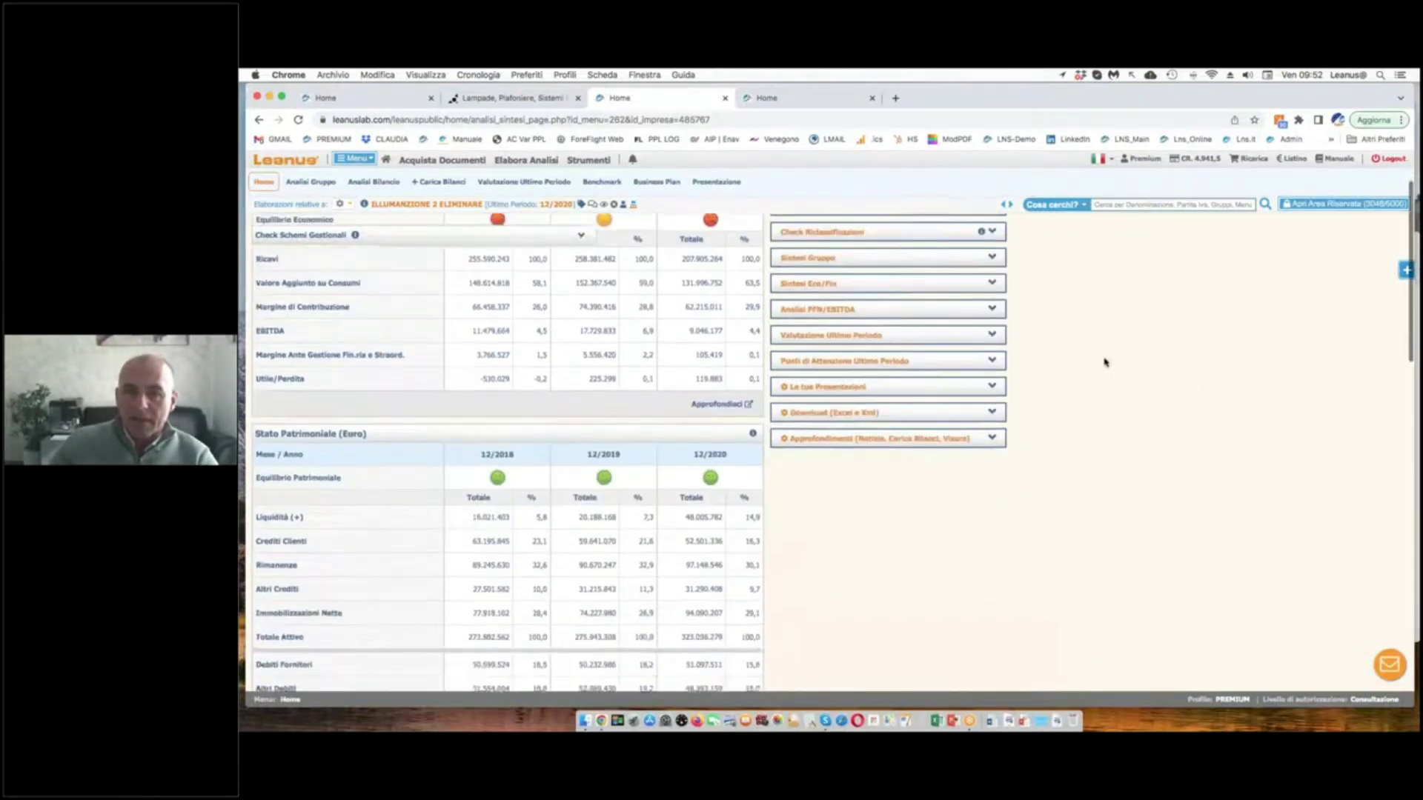
{"action": "scroll", "coordinate": [1105, 363], "scroll_direction": "down", "scroll_amount": 10}
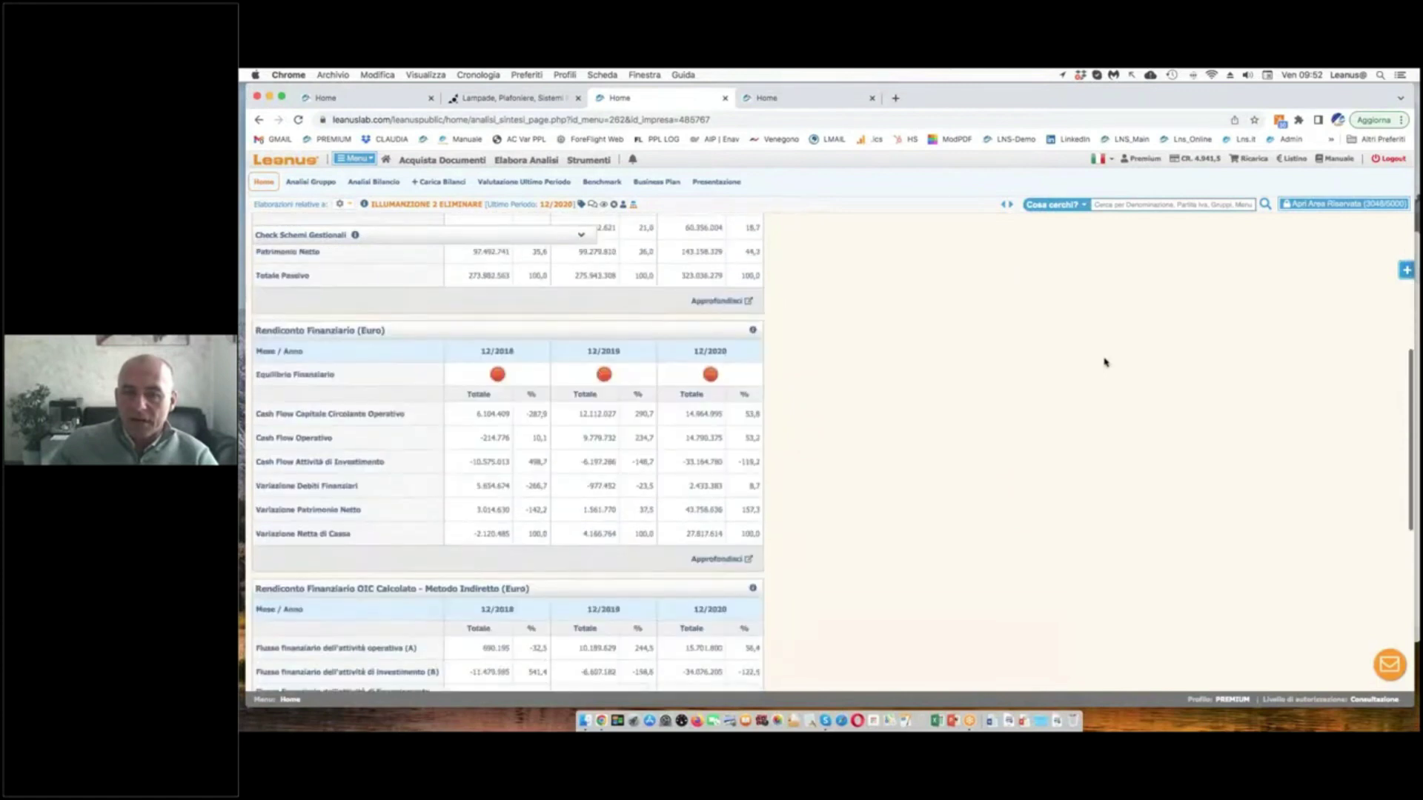
{"action": "scroll", "coordinate": [1015, 392], "scroll_direction": "down", "scroll_amount": 7}
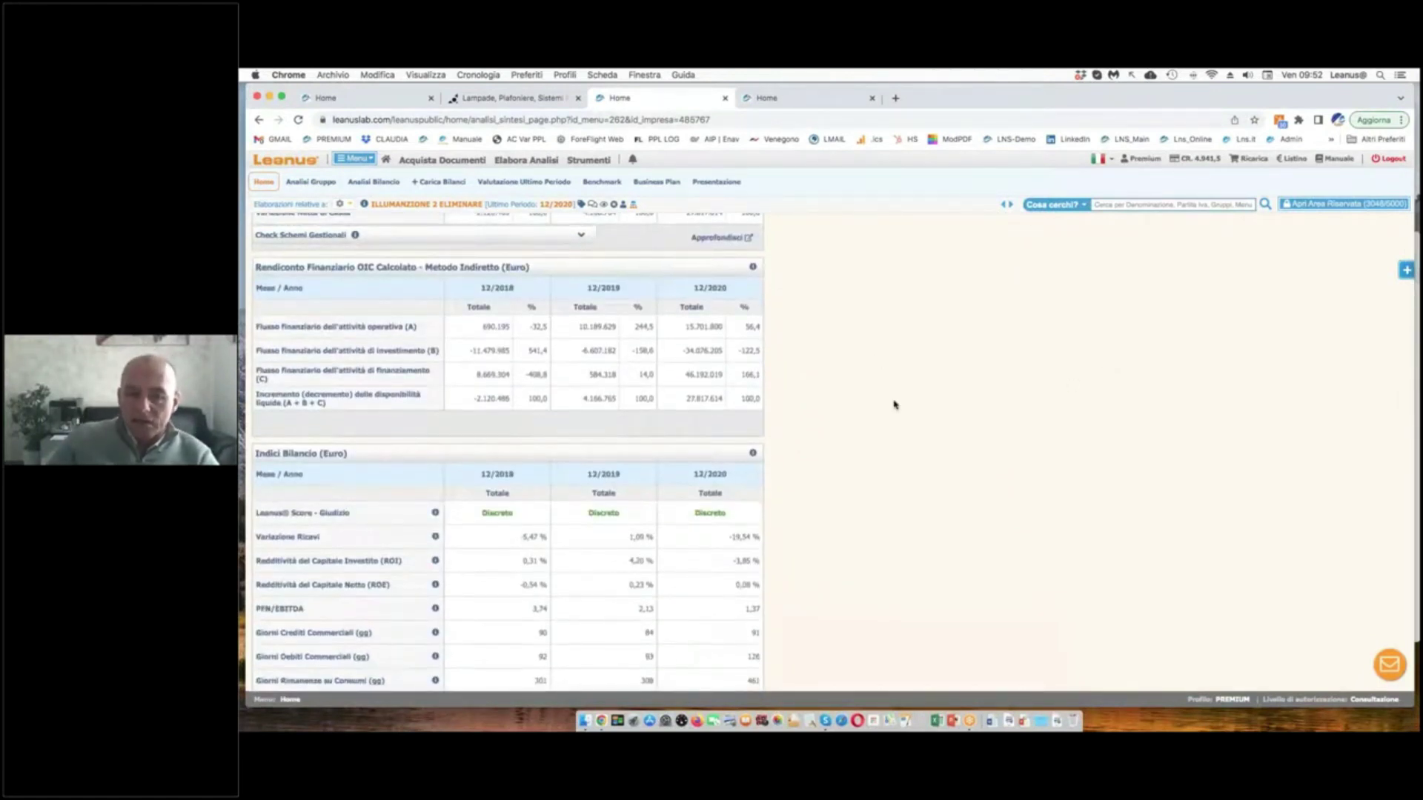
{"action": "scroll", "coordinate": [893, 402], "scroll_direction": "down", "scroll_amount": 5}
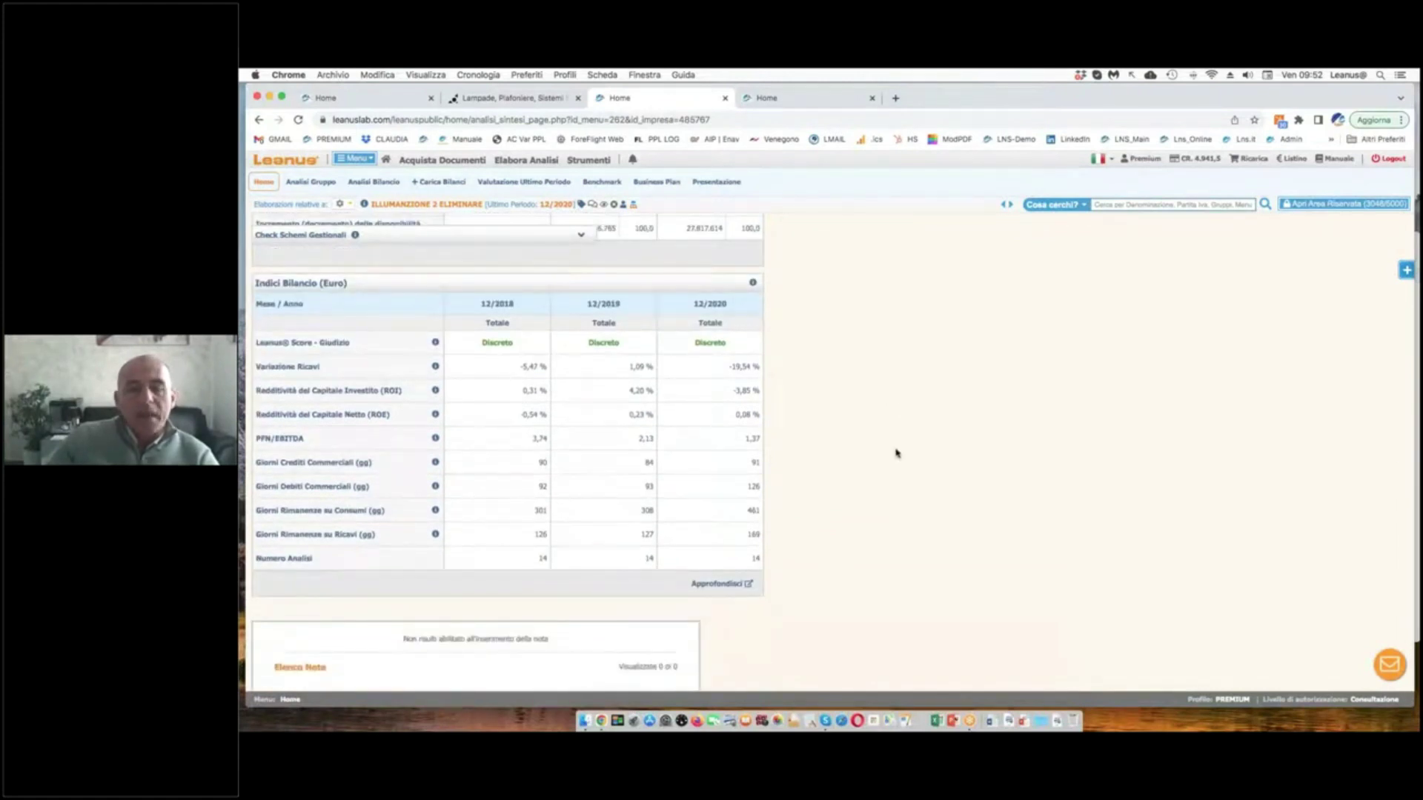
{"action": "mouse_move", "coordinate": [750, 501]}
{"action": "left_mouse_down"}
{"action": "mouse_move", "coordinate": [734, 508]}
{"action": "mouse_move", "coordinate": [755, 527]}
{"action": "mouse_move", "coordinate": [750, 498]}
{"action": "mouse_move", "coordinate": [732, 510]}
{"action": "left_mouse_up"}
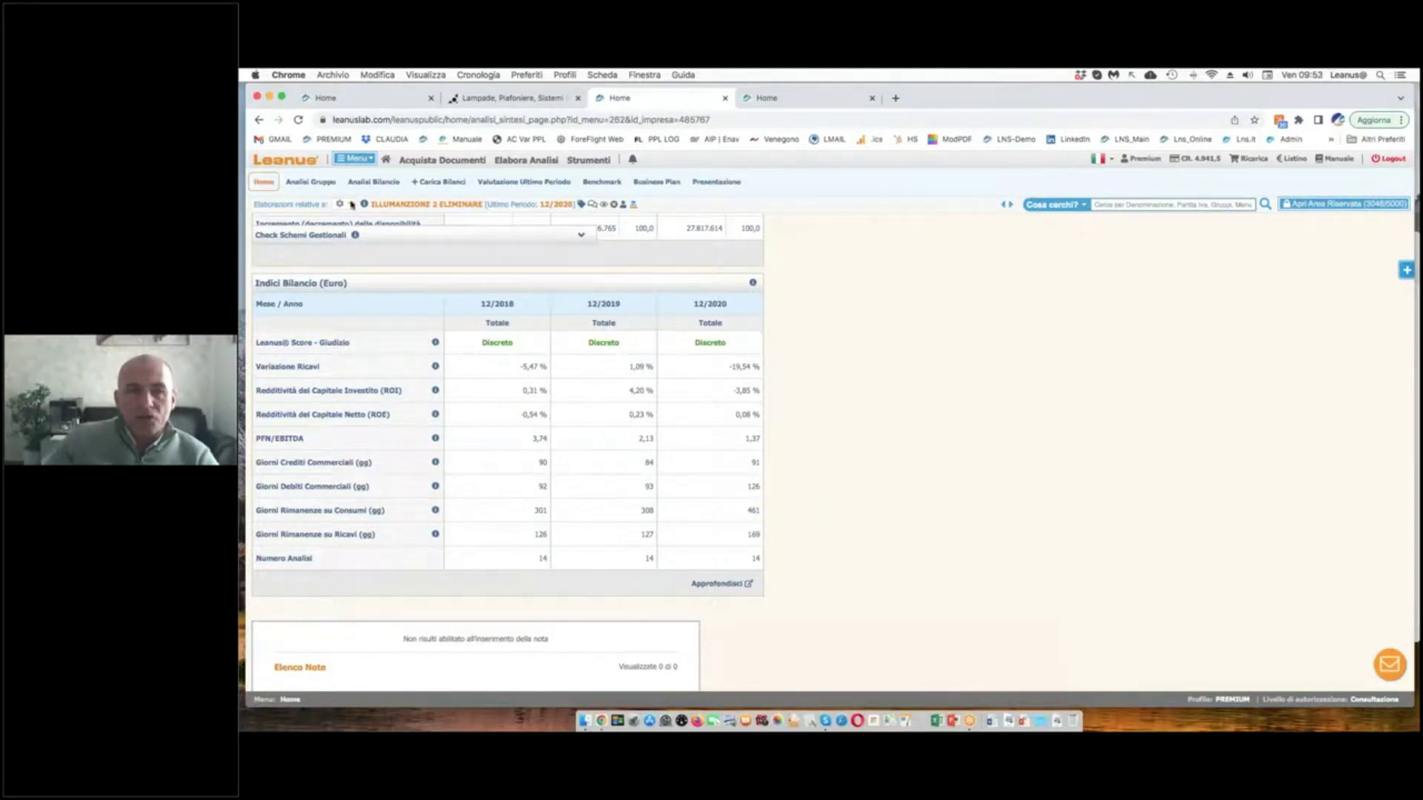
- Open the group's Leanus Score vs charts in a separate tab and examine the Leanus Score vs GG Rimanenze su Consumi chart
{"action": "left_click", "coordinate": [315, 183]}
{"action": "mouse_move", "coordinate": [348, 312]}
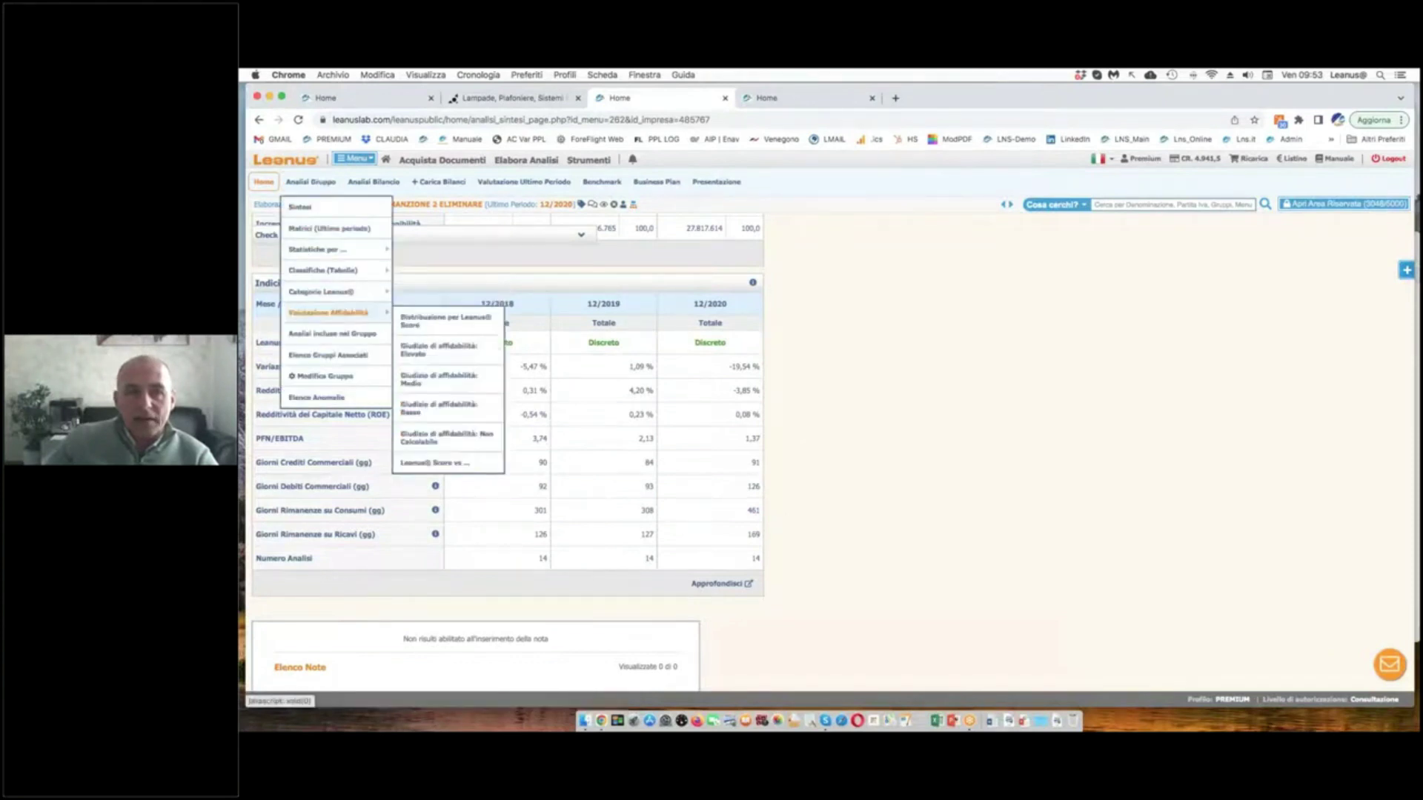
{"action": "right_click", "coordinate": [464, 463]}
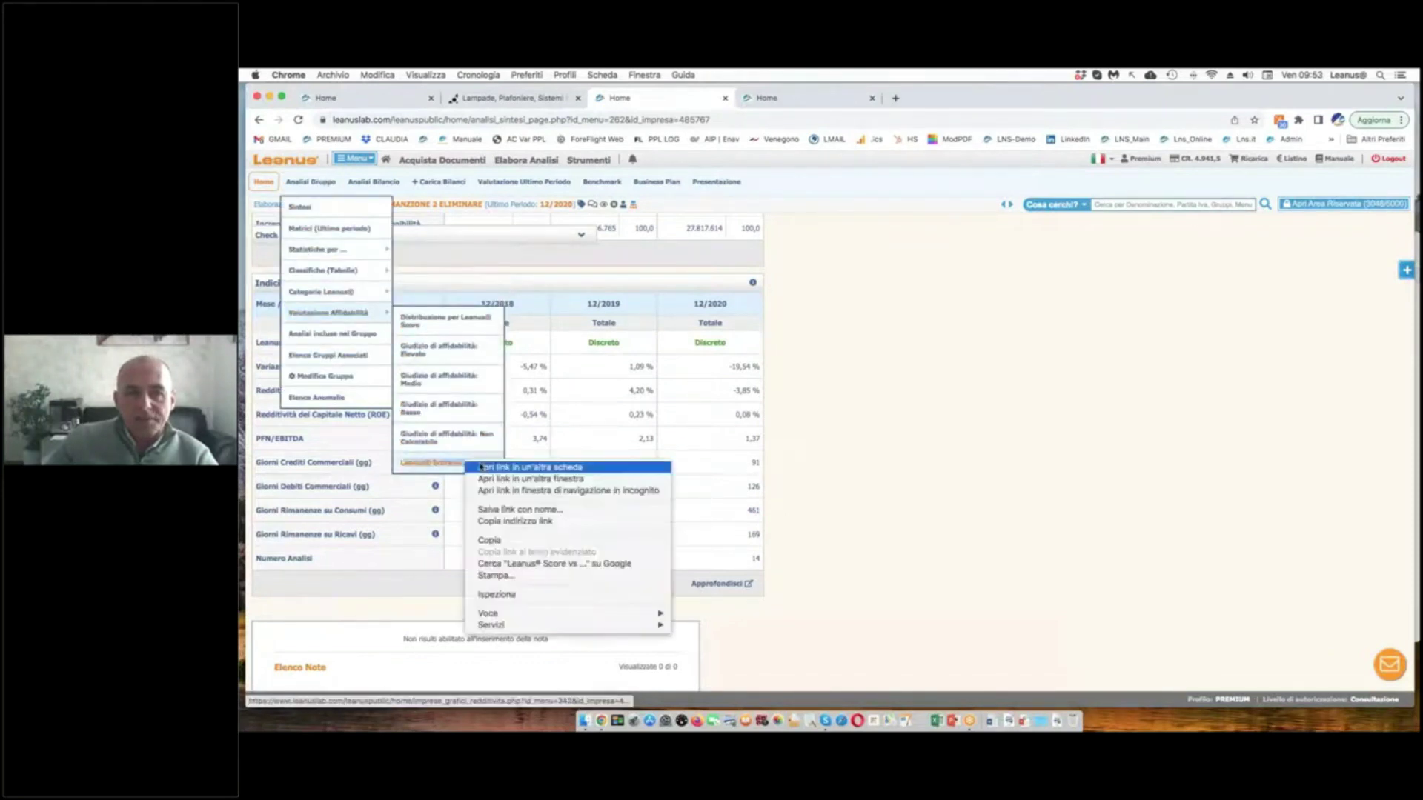
{"action": "left_click", "coordinate": [482, 469]}
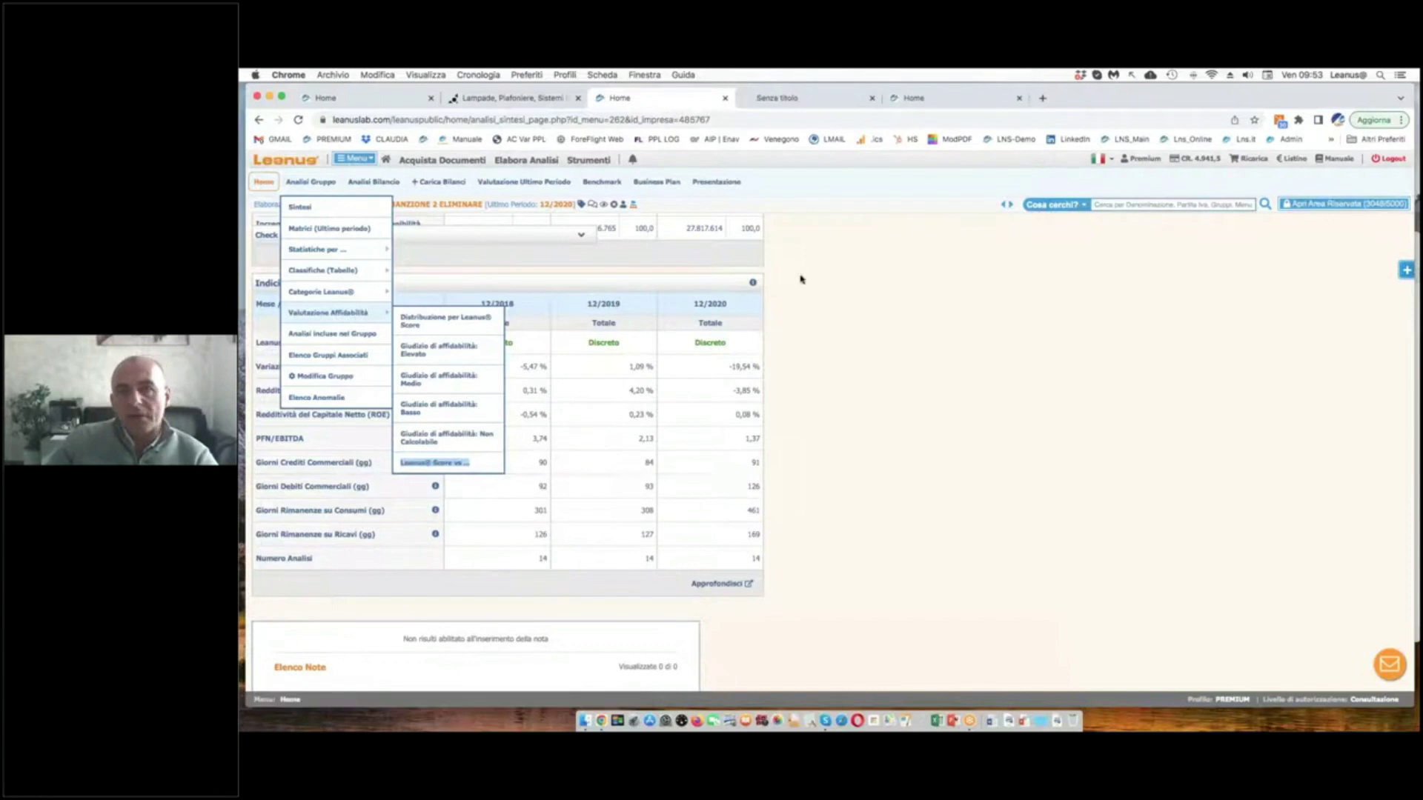
{"action": "left_click", "coordinate": [906, 384]}
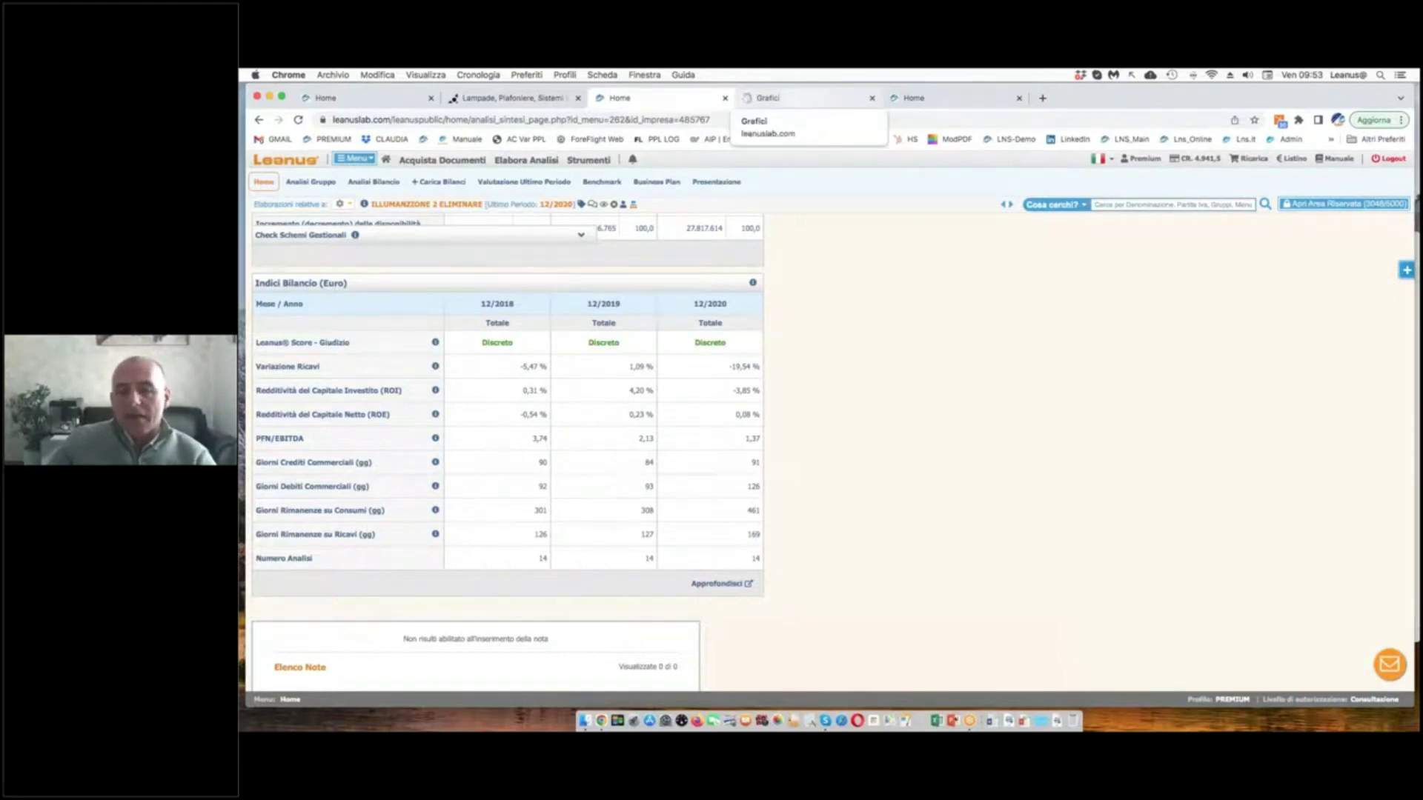
{"action": "left_click", "coordinate": [798, 103]}
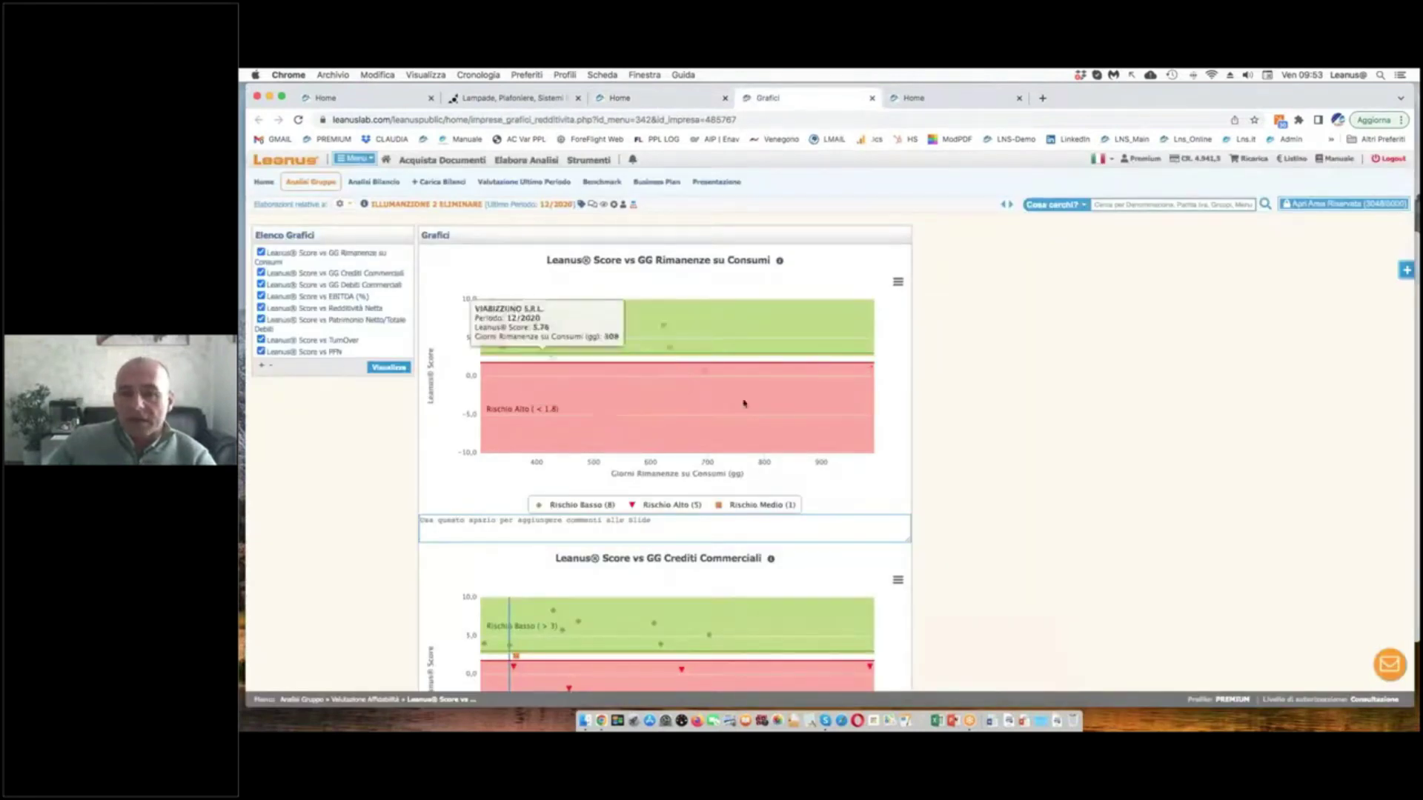
{"action": "left_click_drag", "start_coordinate": [579, 288], "coordinate": [569, 489]}
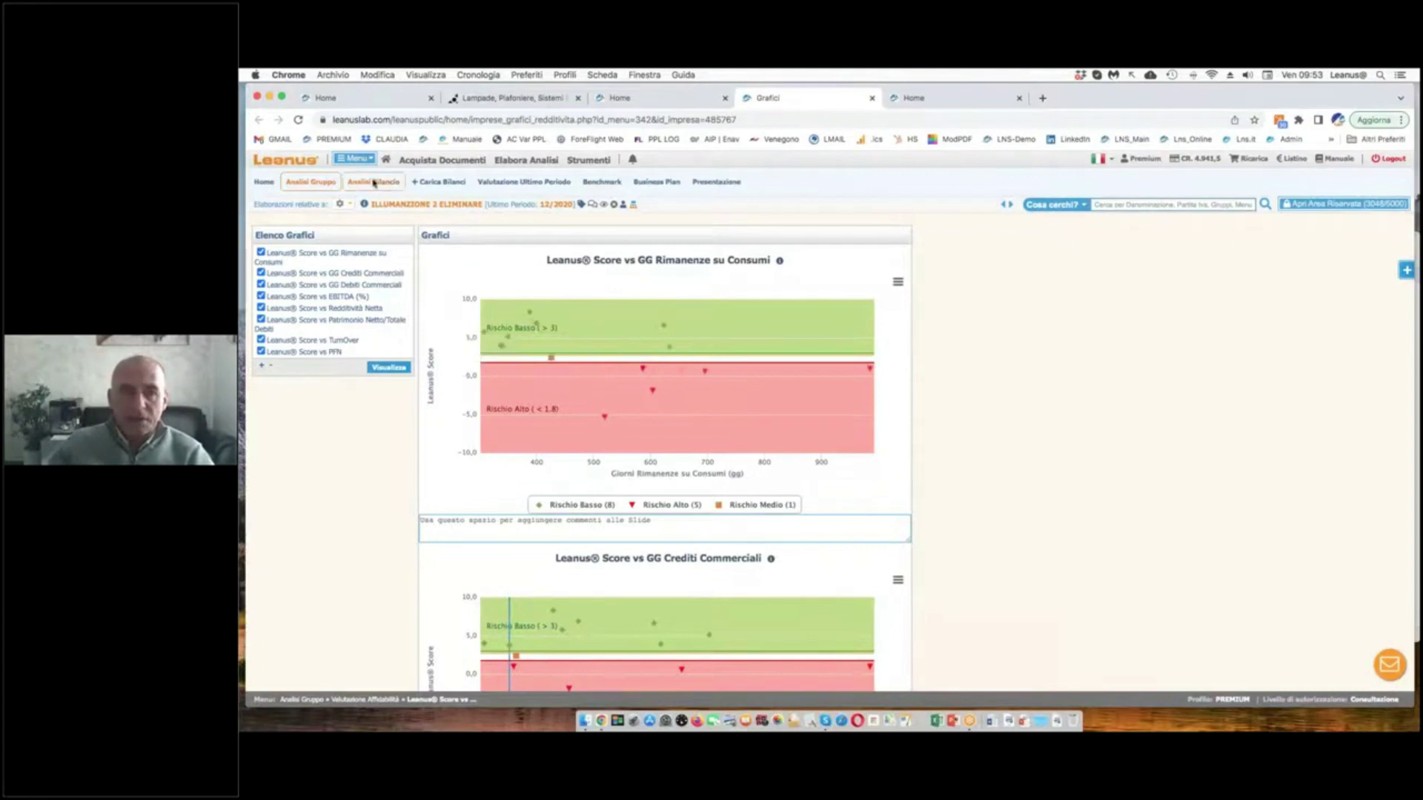
- Display the group's Maggiori per ranking tables and temporarily mark companies of interest in the Maggiori per Ricavi table
{"action": "left_click", "coordinate": [302, 183]}
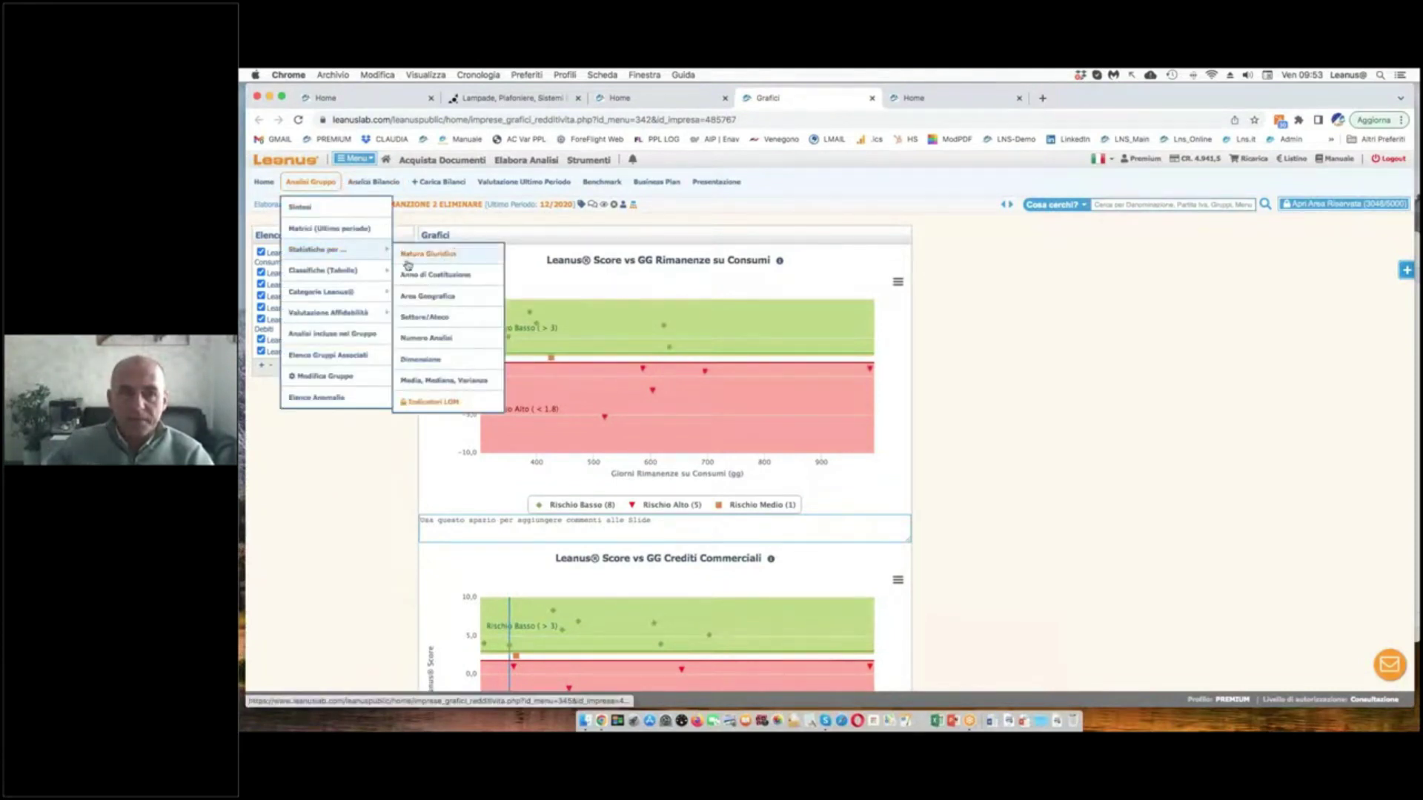
{"action": "mouse_move", "coordinate": [365, 271]}
{"action": "left_click", "coordinate": [424, 275]}
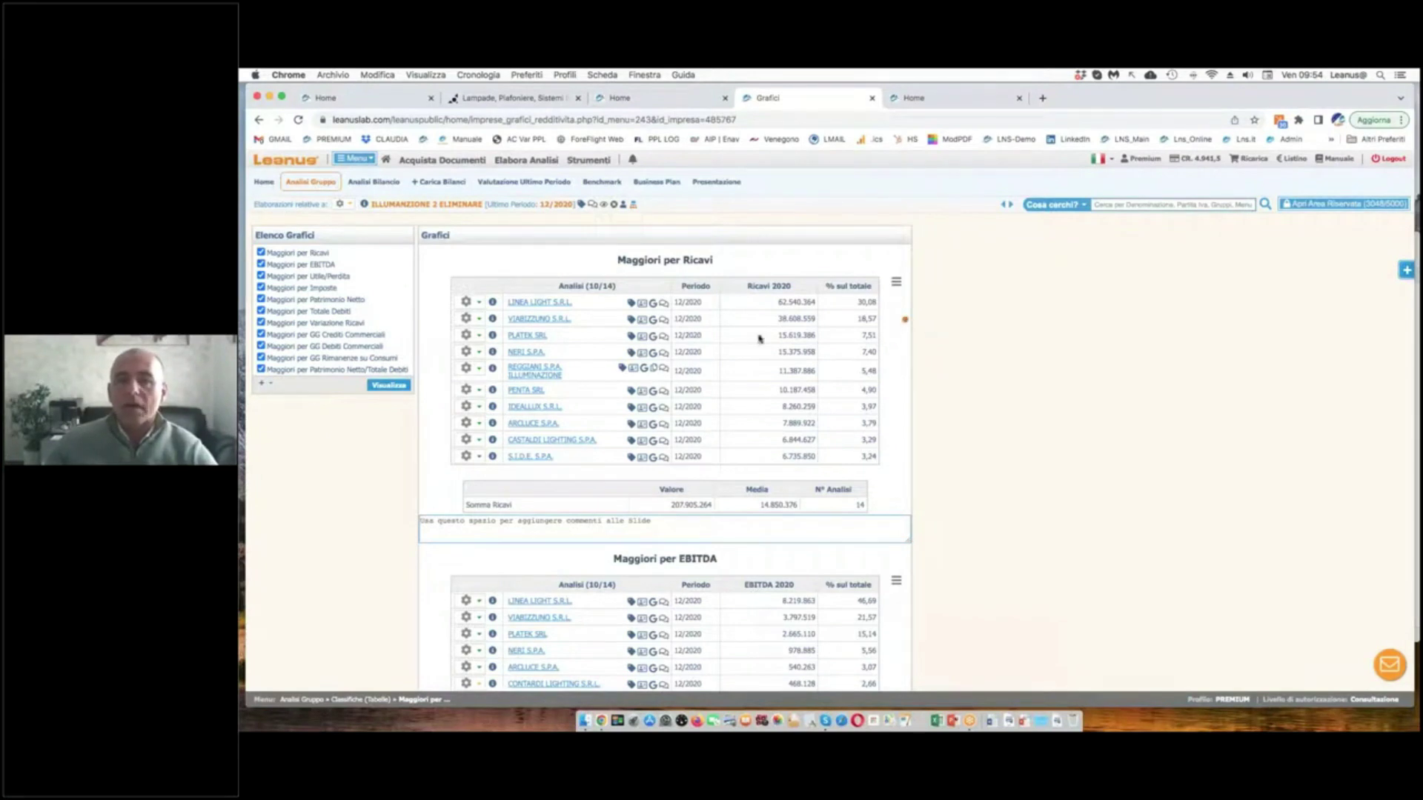
{"action": "left_click_drag", "start_coordinate": [541, 325], "coordinate": [517, 345]}
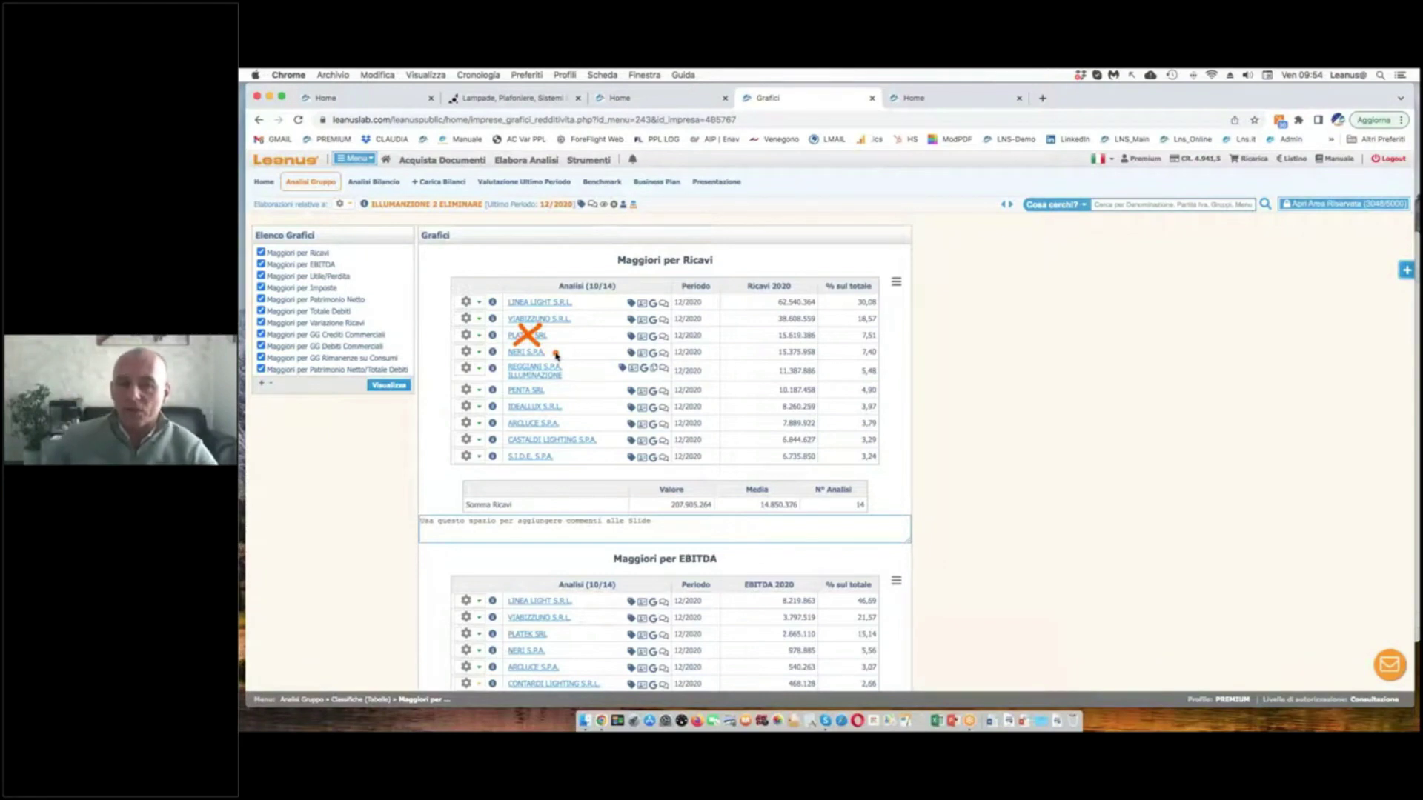
{"action": "left_click_drag", "start_coordinate": [533, 417], "coordinate": [548, 424]}
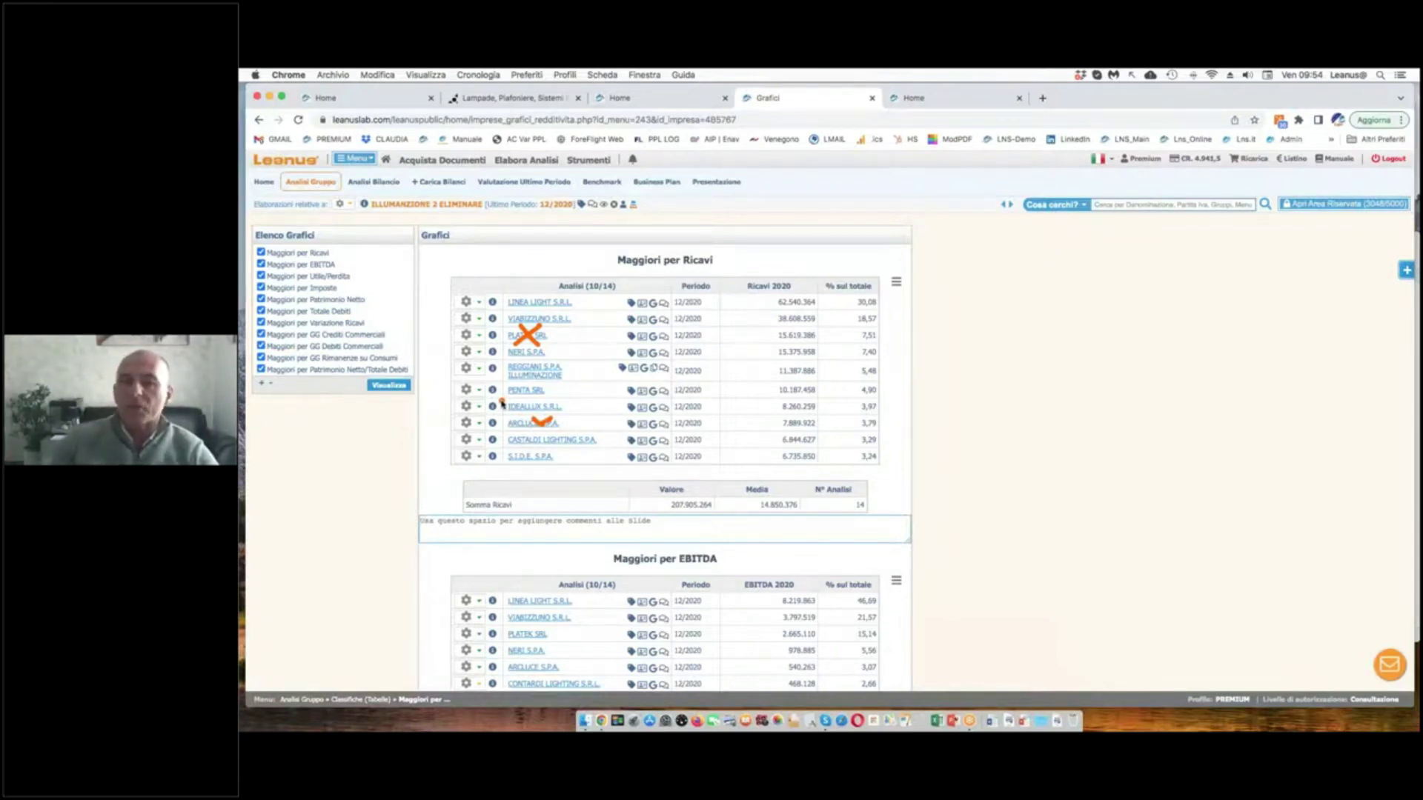
{"action": "key", "text": "Escape"}
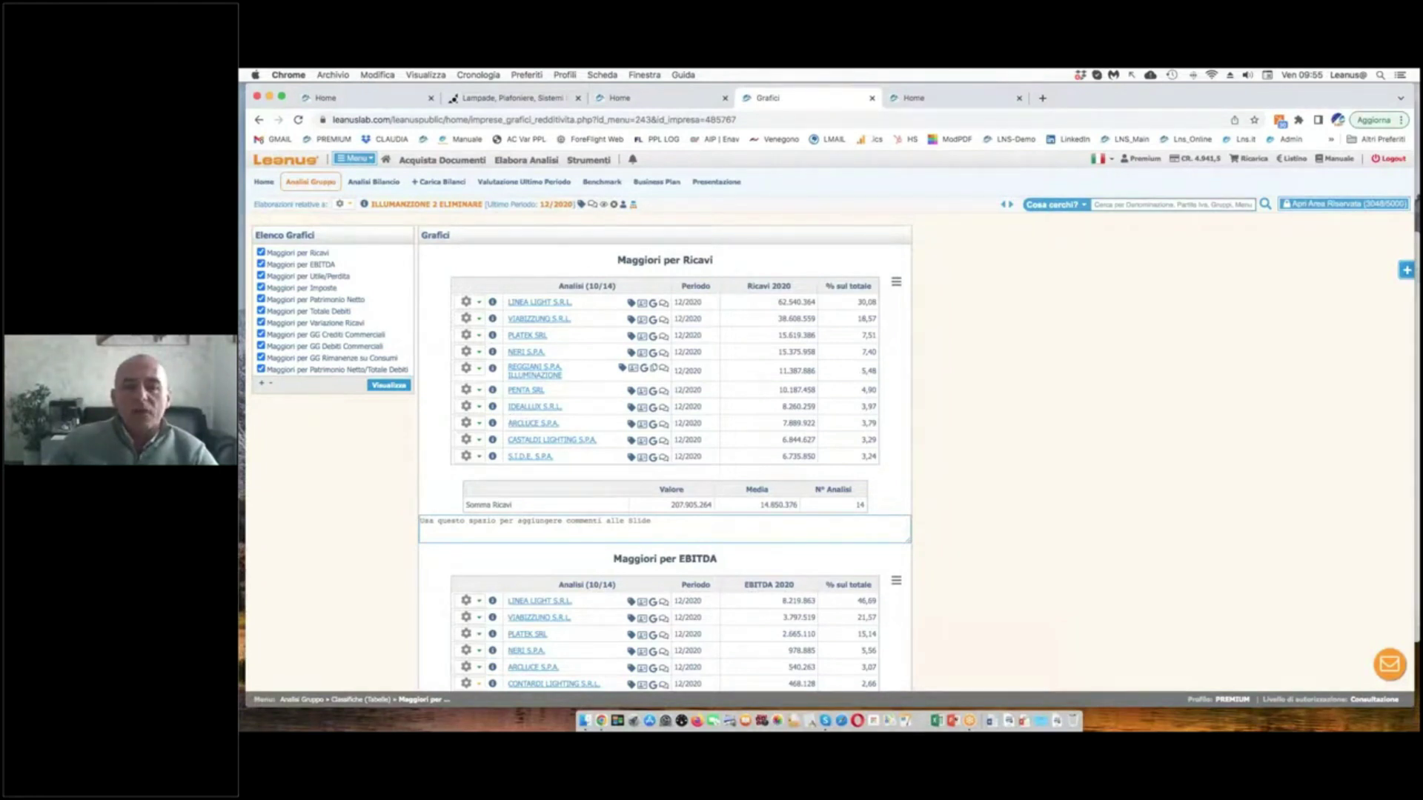
- Transfer the IDEALLUX S.R.L. analysis to the Area Riservata while staying in the Area Pubblica
{"action": "left_click", "coordinate": [479, 408]}
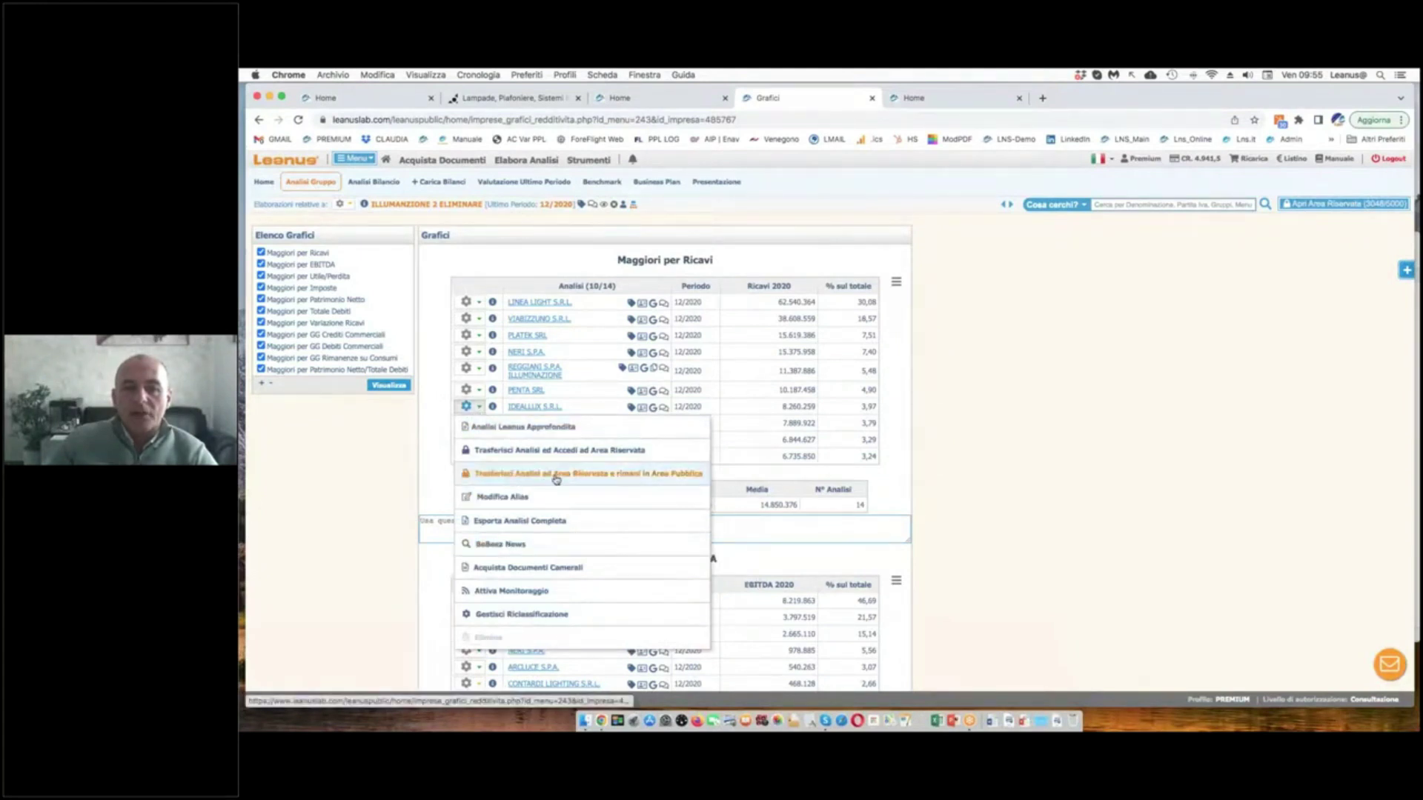
{"action": "left_click", "coordinate": [624, 475]}
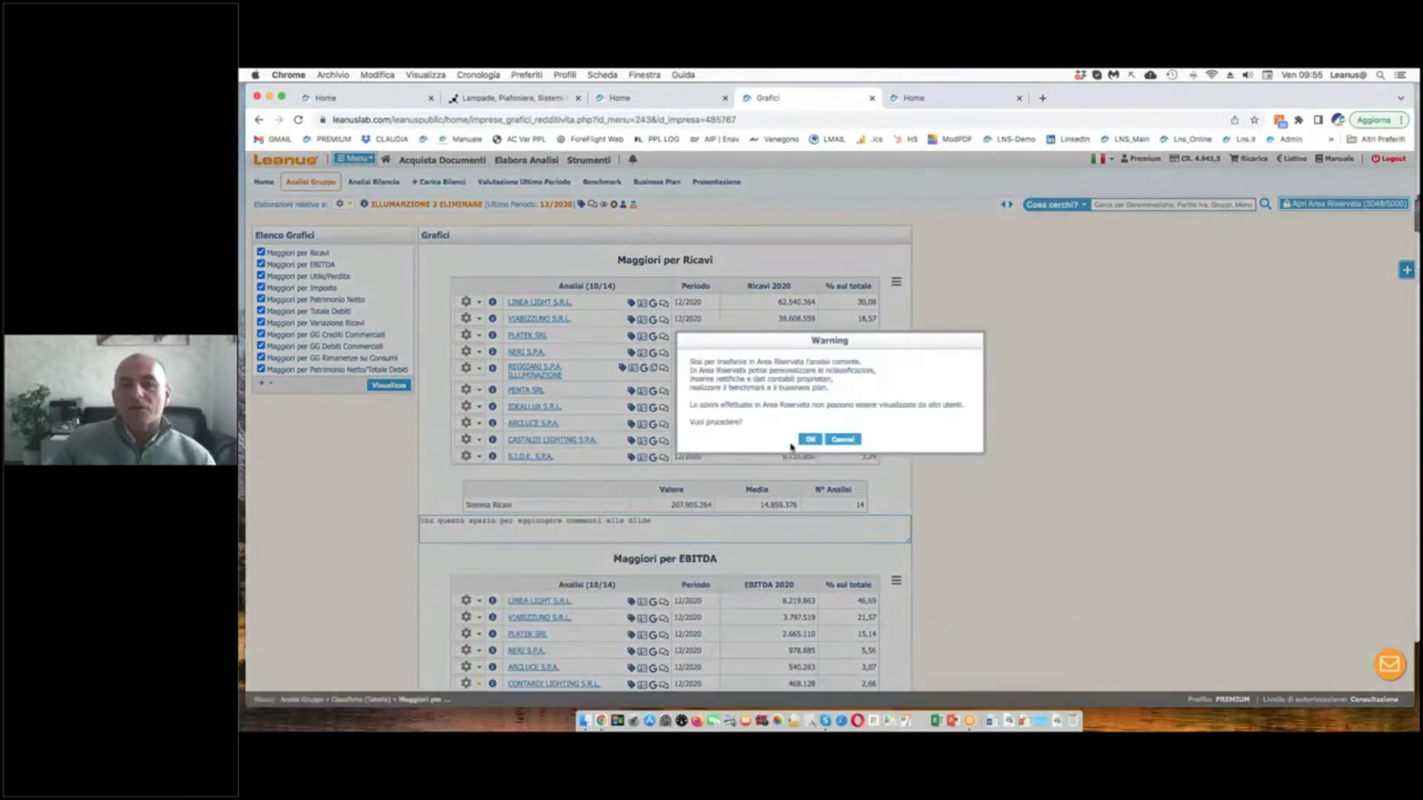
{"action": "left_click", "coordinate": [809, 439]}
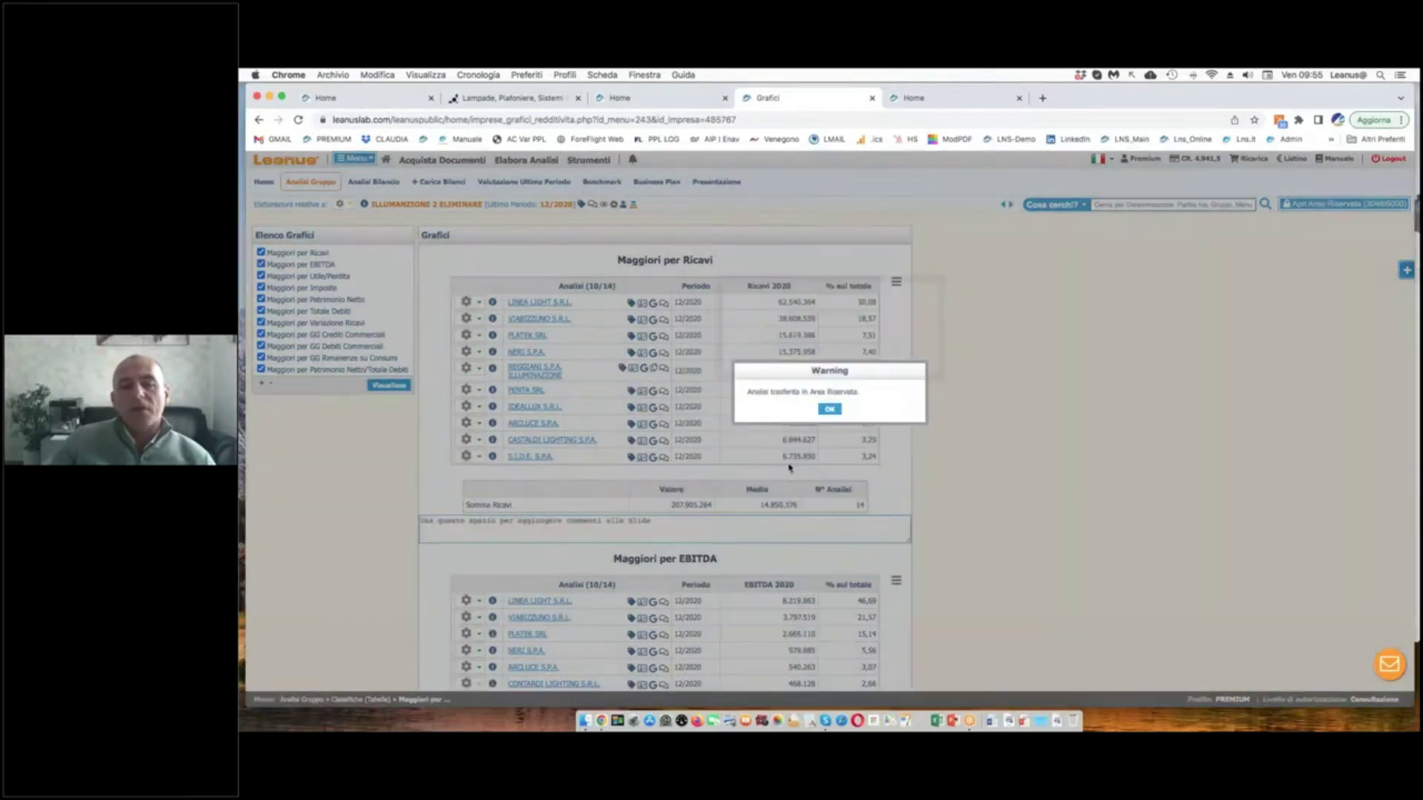
{"action": "left_click", "coordinate": [829, 409]}
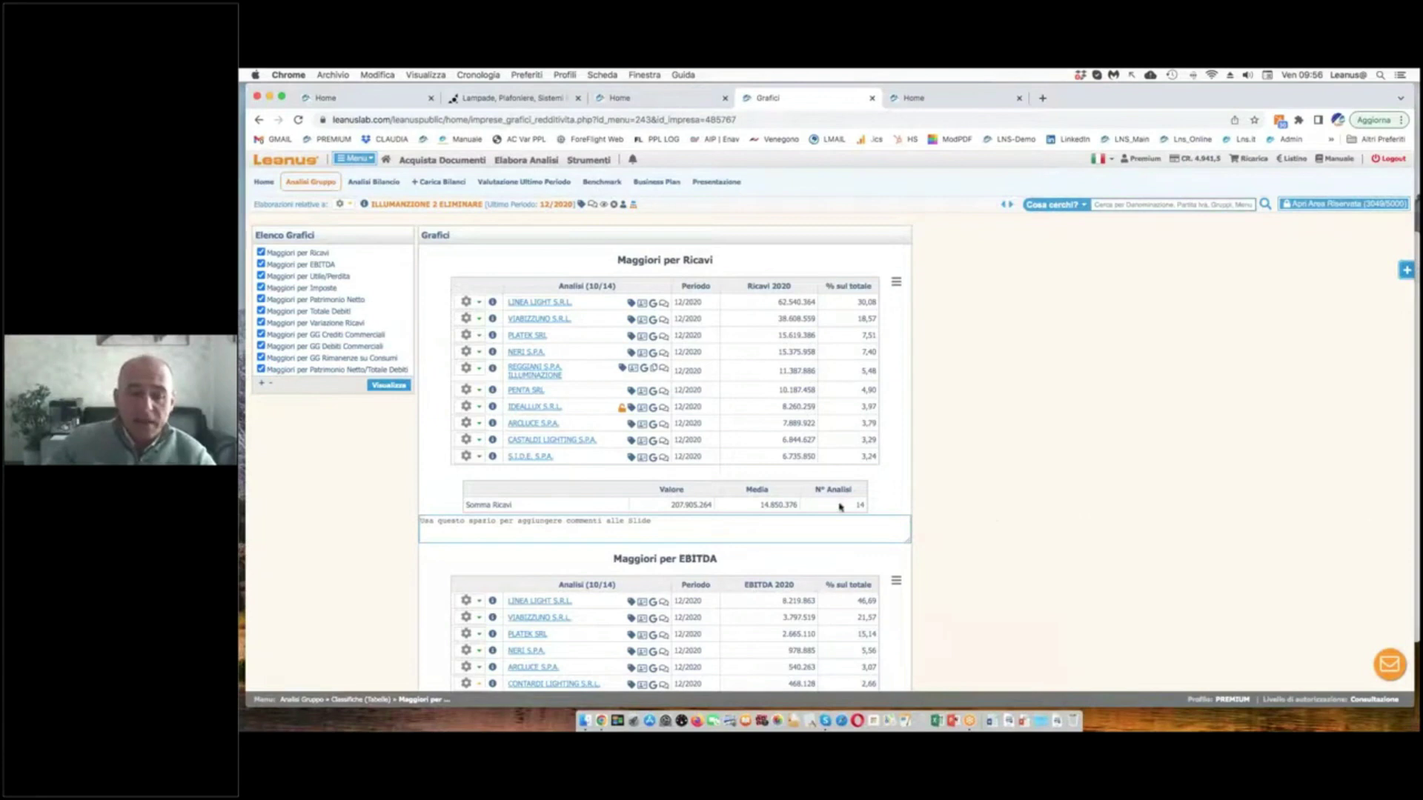
{"action": "left_click_drag", "start_coordinate": [617, 421], "coordinate": [629, 415]}
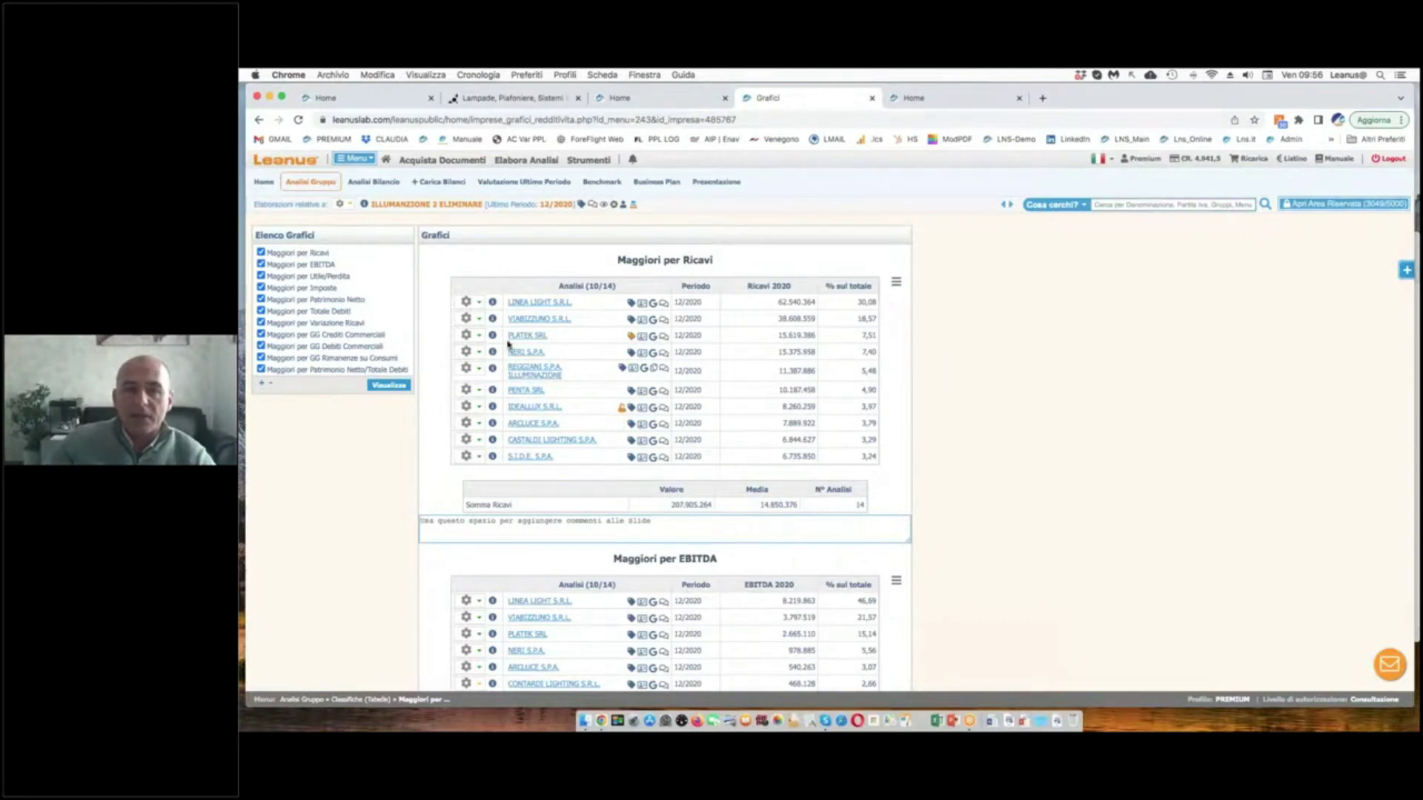
- Transfer the PLATEK SRL analysis to the Area Riservata while staying in the Area Pubblica
{"action": "left_click", "coordinate": [478, 337]}
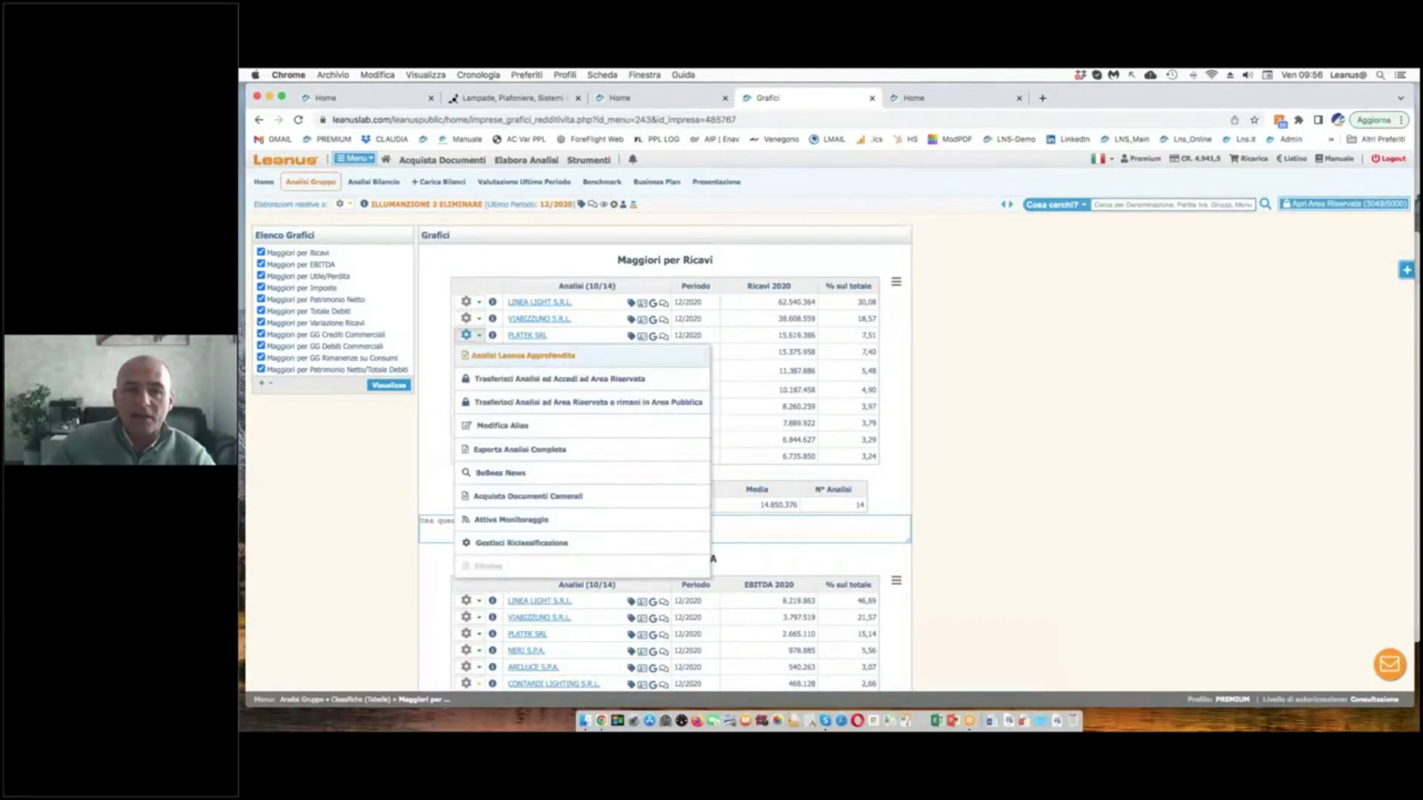
{"action": "left_click", "coordinate": [508, 404]}
{"action": "left_click", "coordinate": [810, 435]}
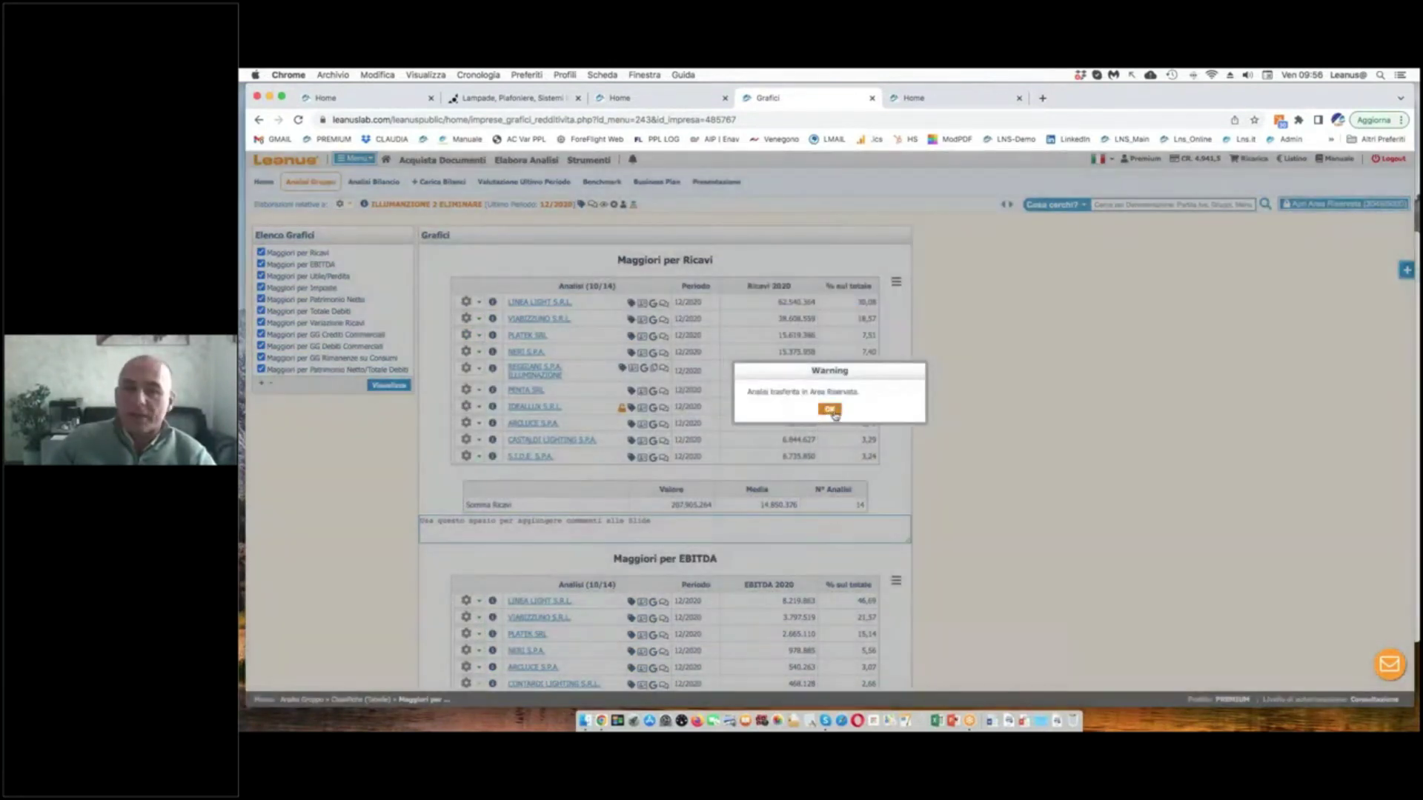
{"action": "left_click", "coordinate": [829, 412]}
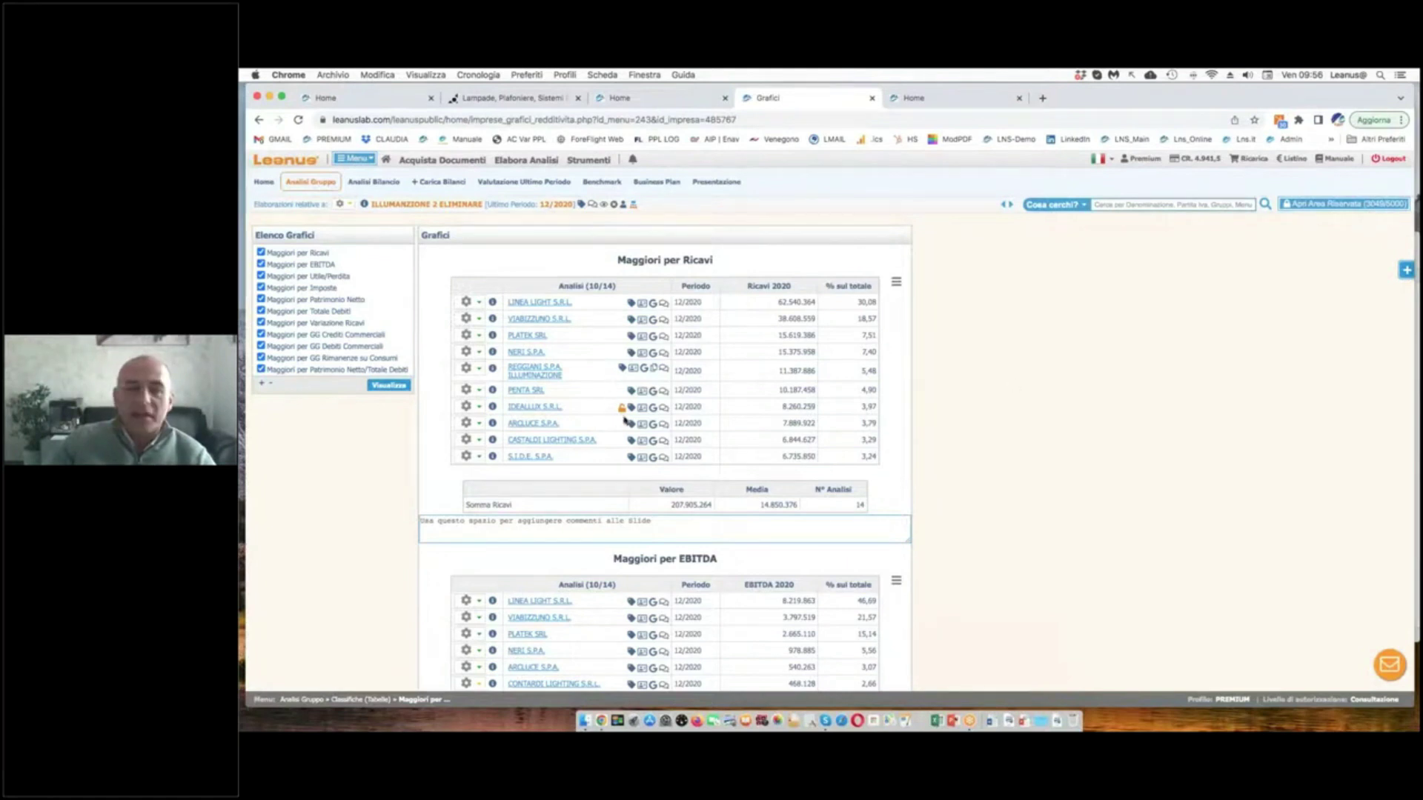
- Transfer the NERI S.P.A. analysis to the Area Riservata while staying in the Area Pubblica
{"action": "left_click", "coordinate": [467, 351]}
{"action": "left_click", "coordinate": [505, 419]}
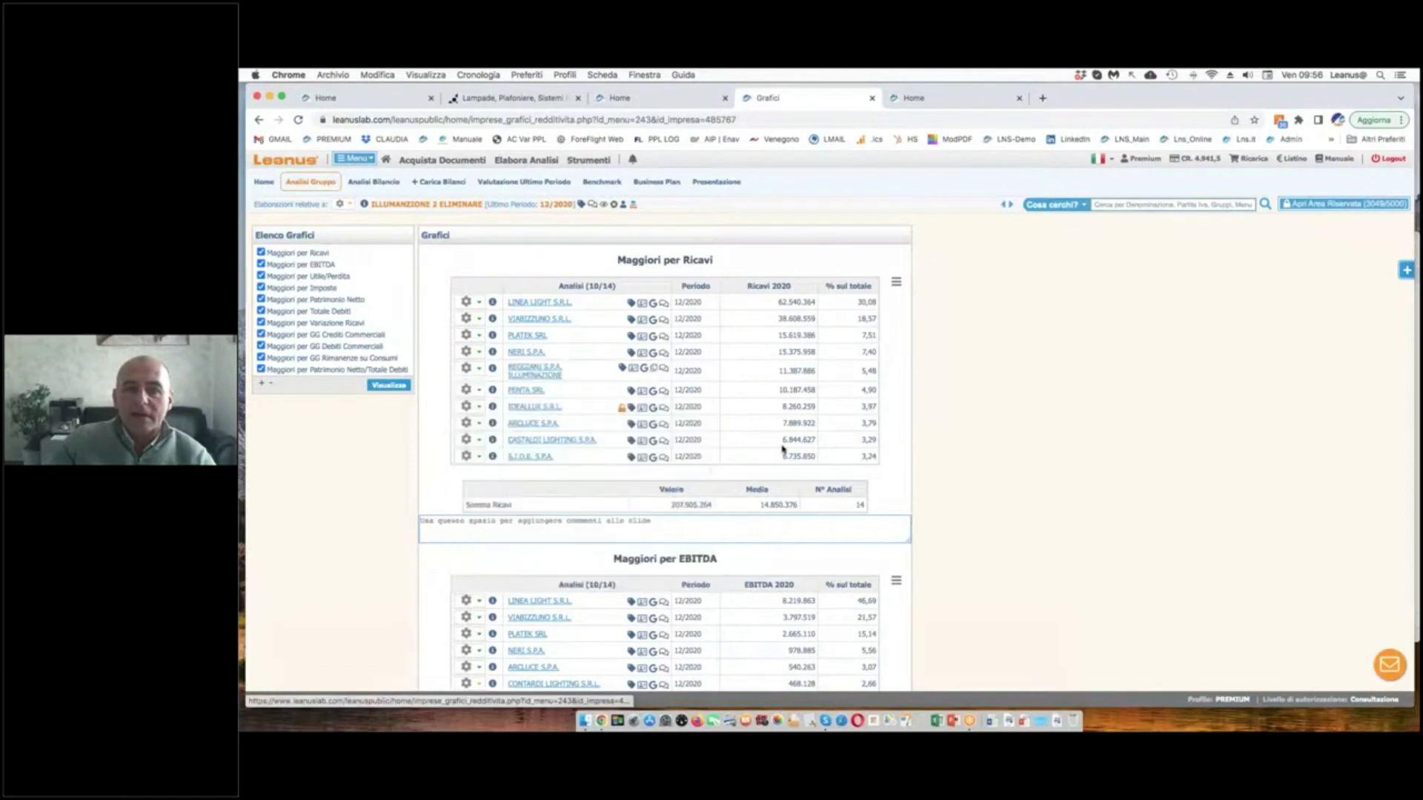
{"action": "left_click", "coordinate": [815, 437]}
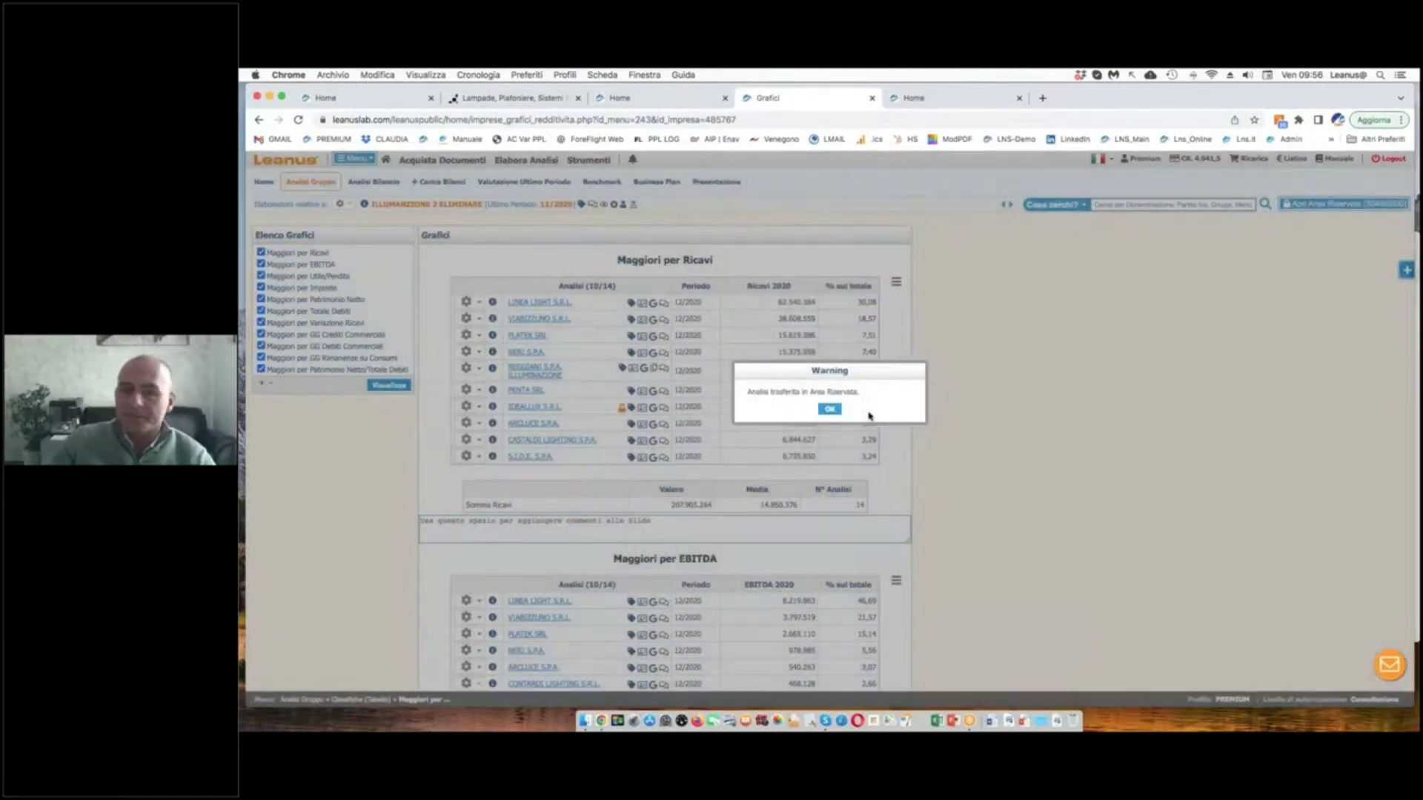
{"action": "key", "text": "Return"}
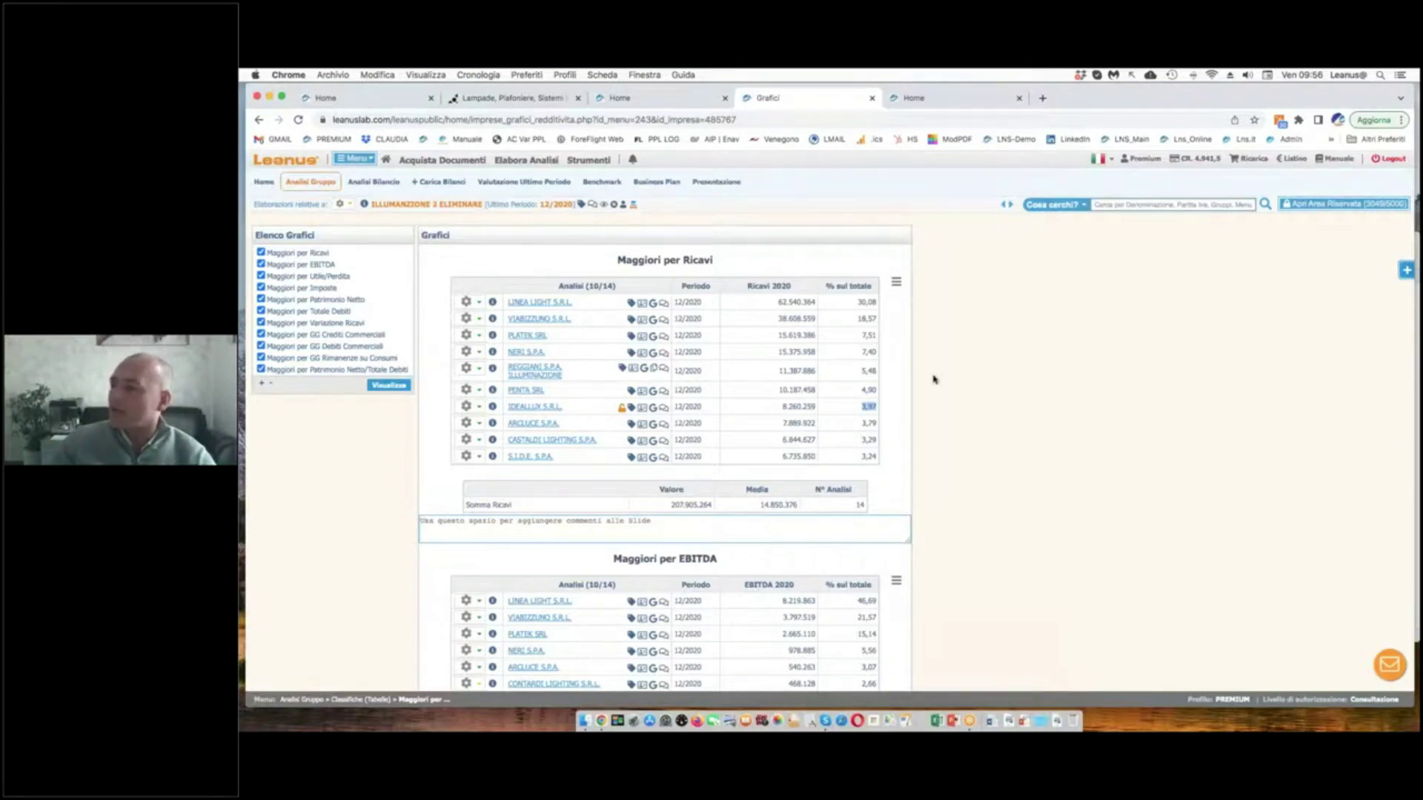
{"action": "left_click", "coordinate": [361, 157]}
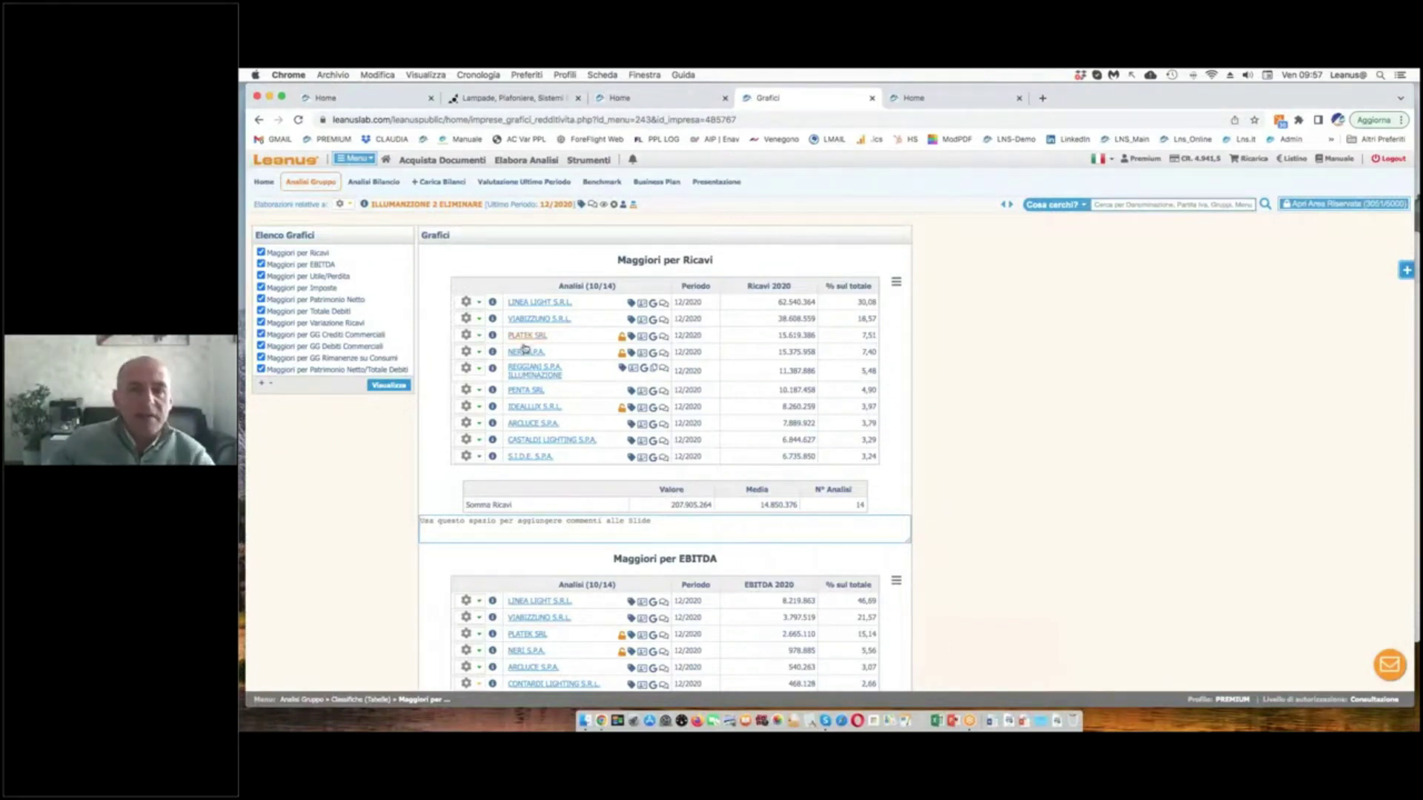
- Enter the Area Riservata from the DISANO ILLUMINAZIONE S.P.A. analysis
{"action": "left_click", "coordinate": [919, 99]}
{"action": "left_click", "coordinate": [903, 301]}
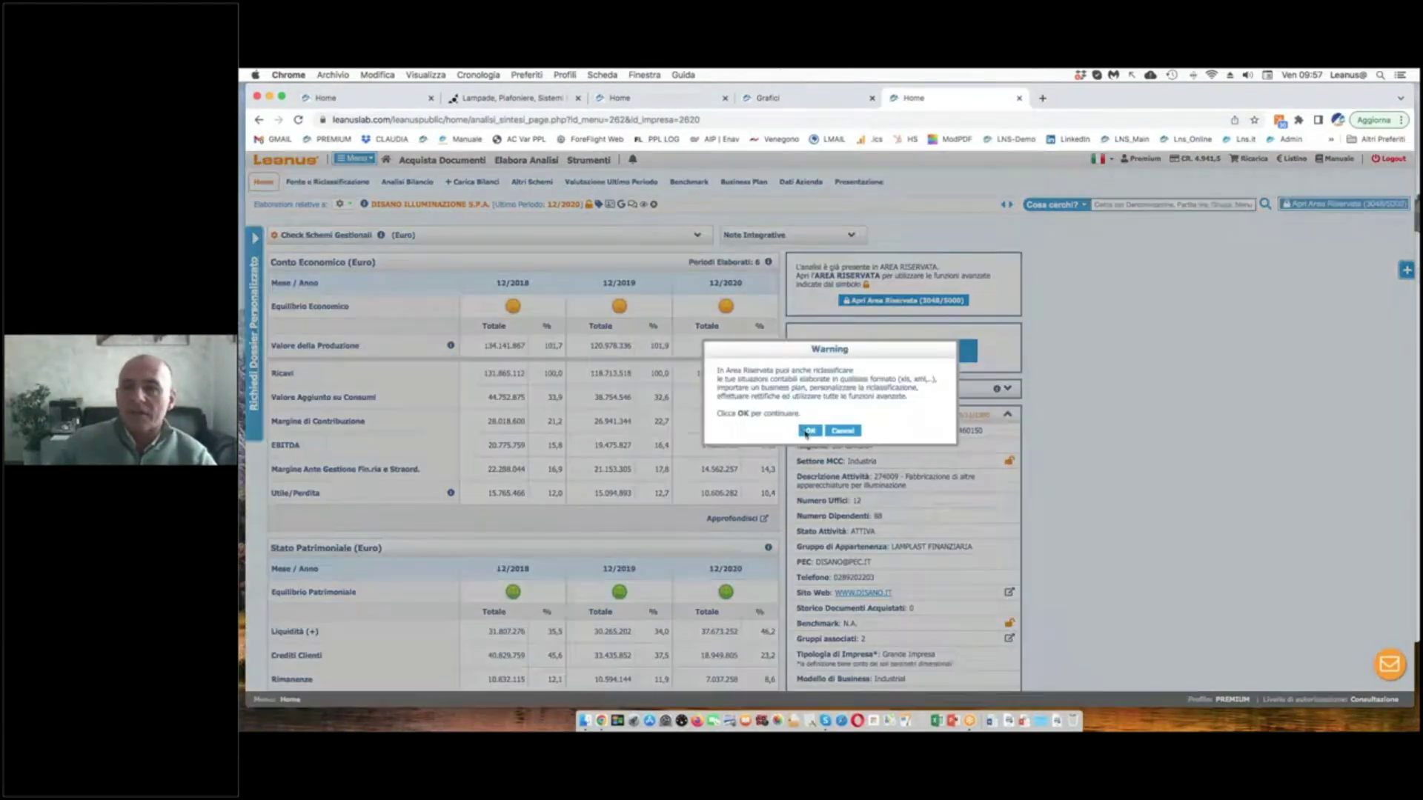
{"action": "left_click", "coordinate": [809, 432]}
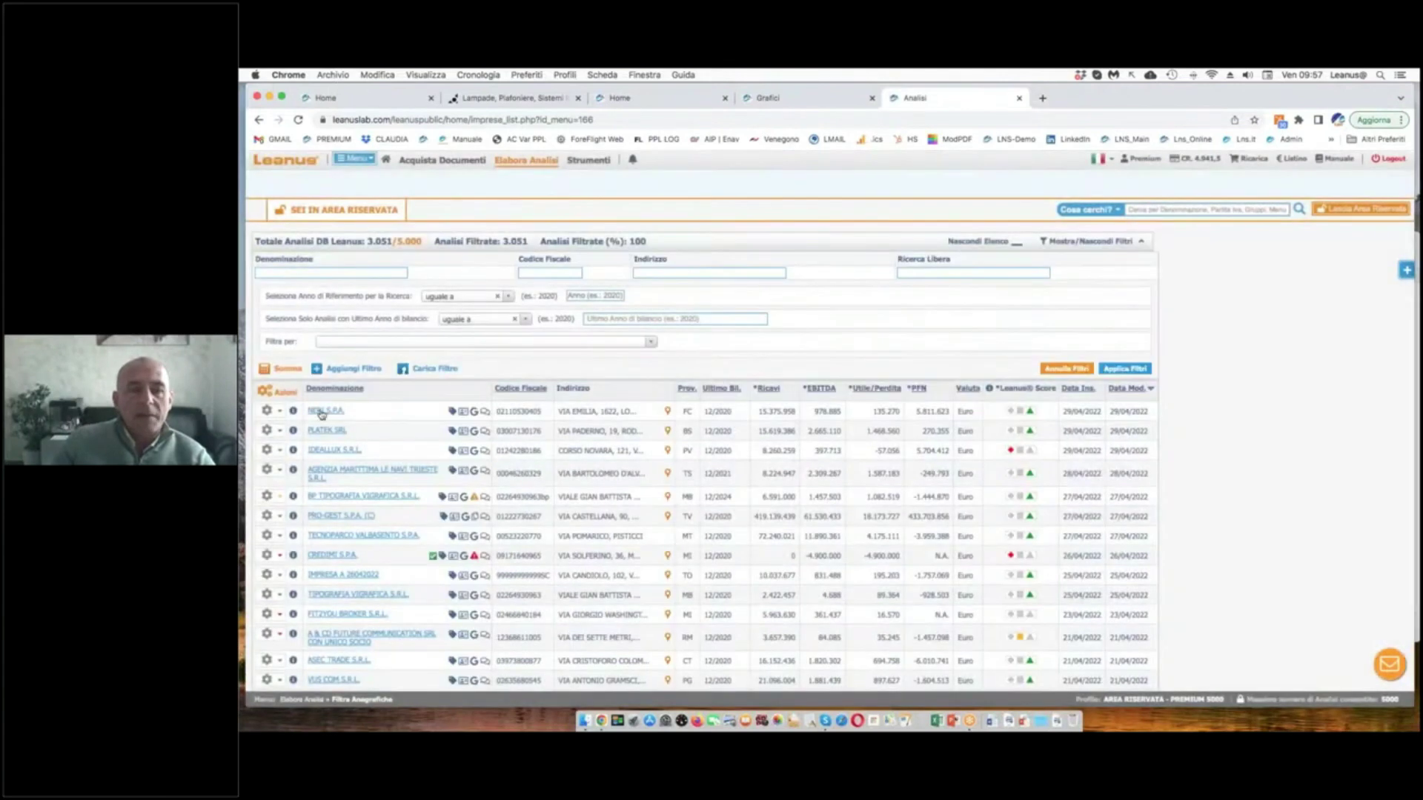
- Open the NERI S.P.A. and IDEALLUX S.R.L. analyses in separate tabs and bring up the IDEALLUX S.R.L. one
{"action": "right_click", "coordinate": [327, 410]}
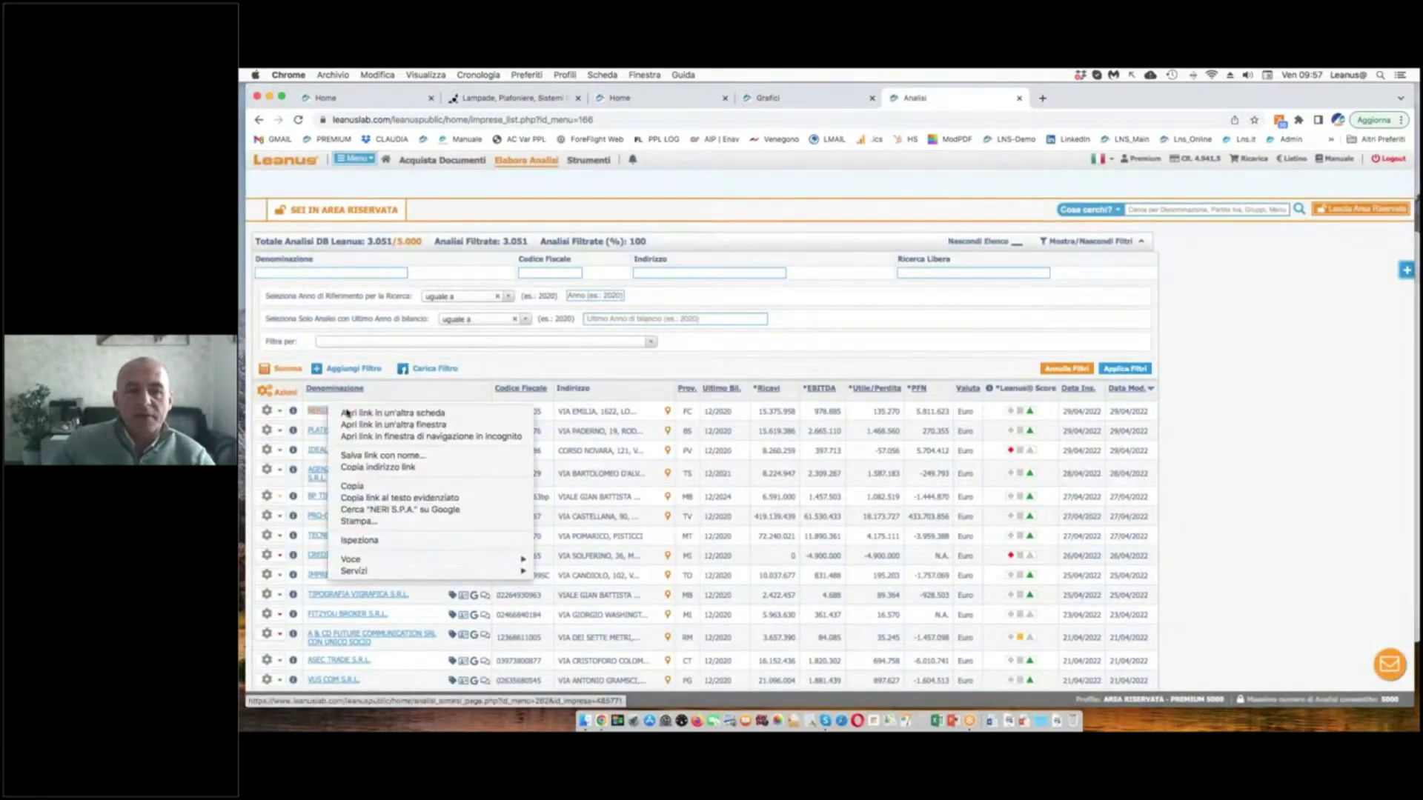
{"action": "left_click", "coordinate": [360, 412]}
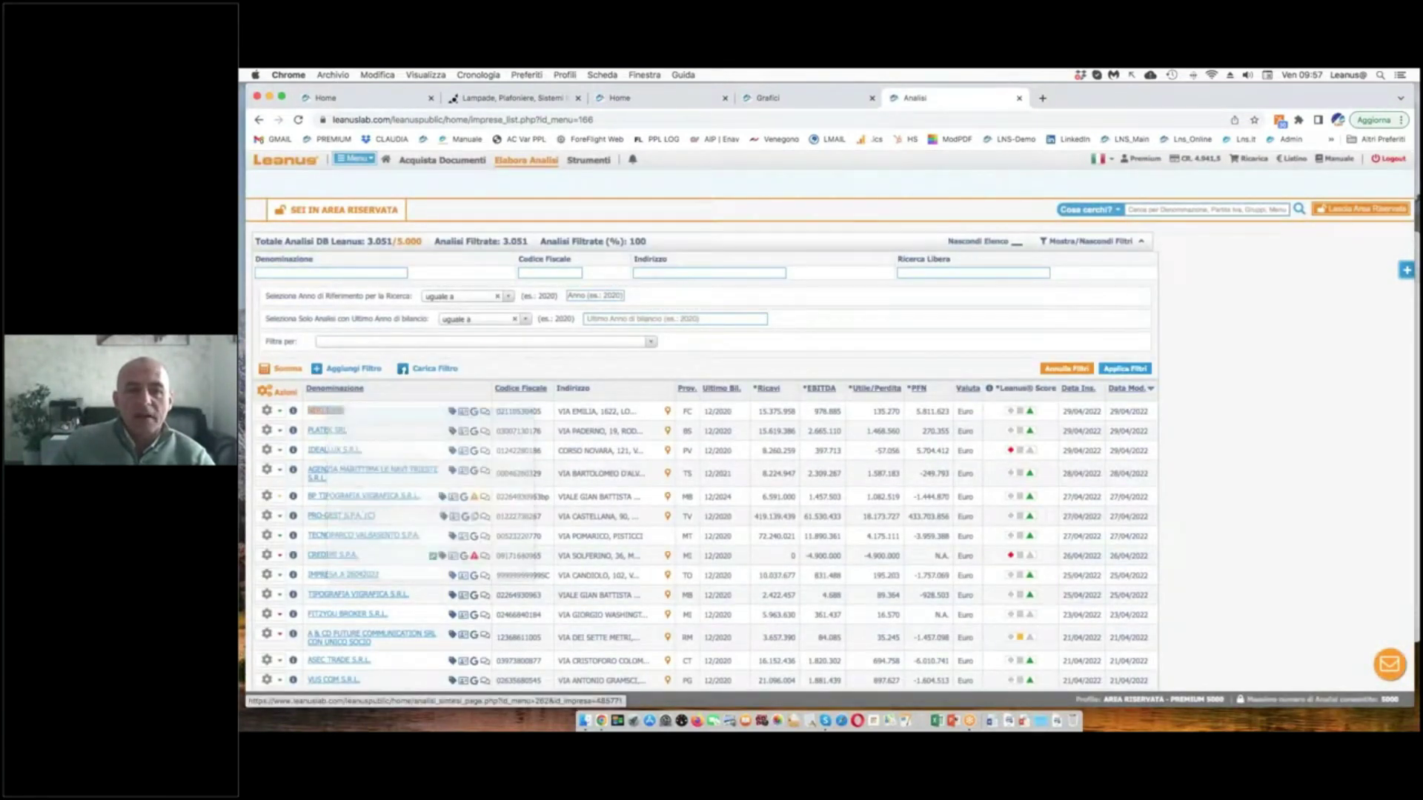
{"action": "right_click", "coordinate": [341, 451]}
{"action": "left_click", "coordinate": [371, 454]}
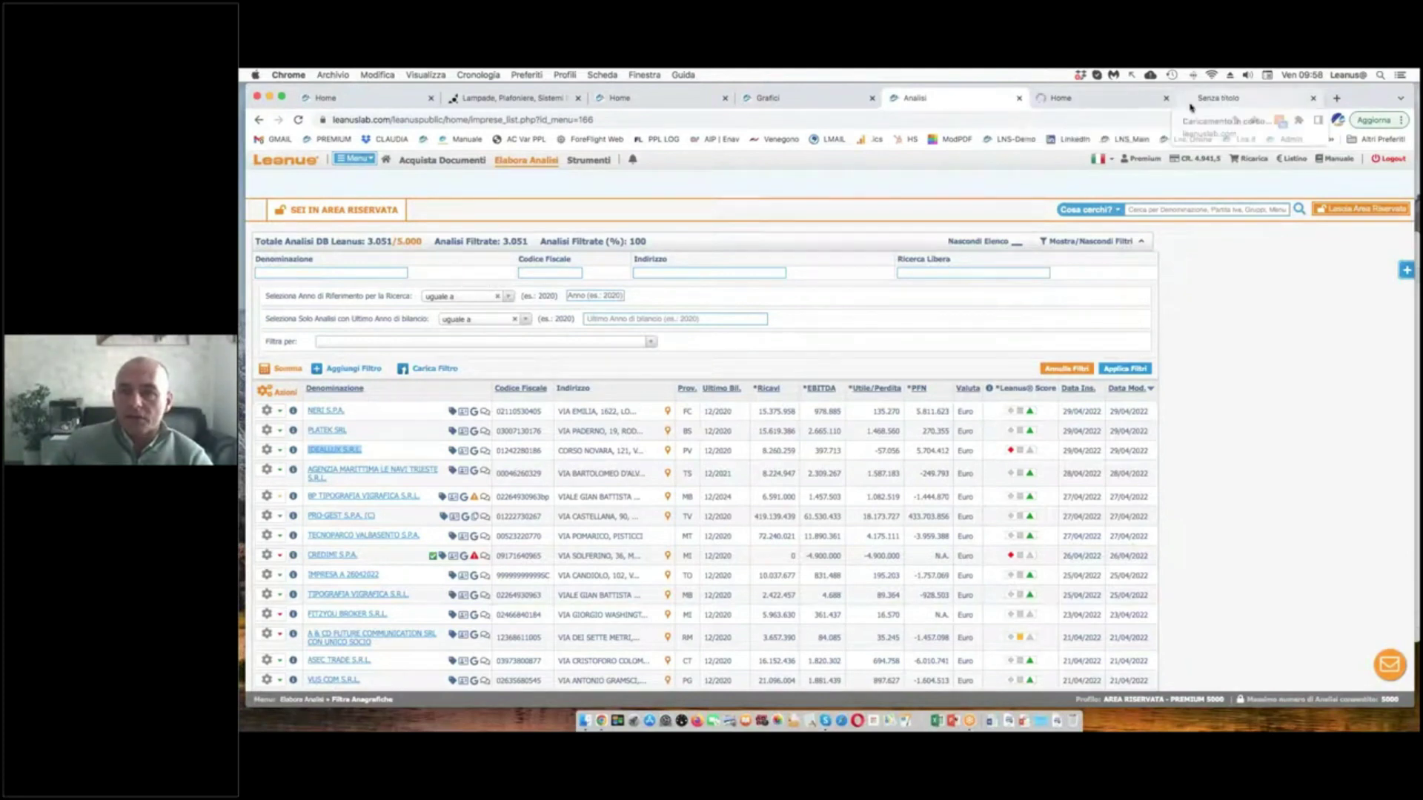
{"action": "left_click", "coordinate": [1224, 99]}
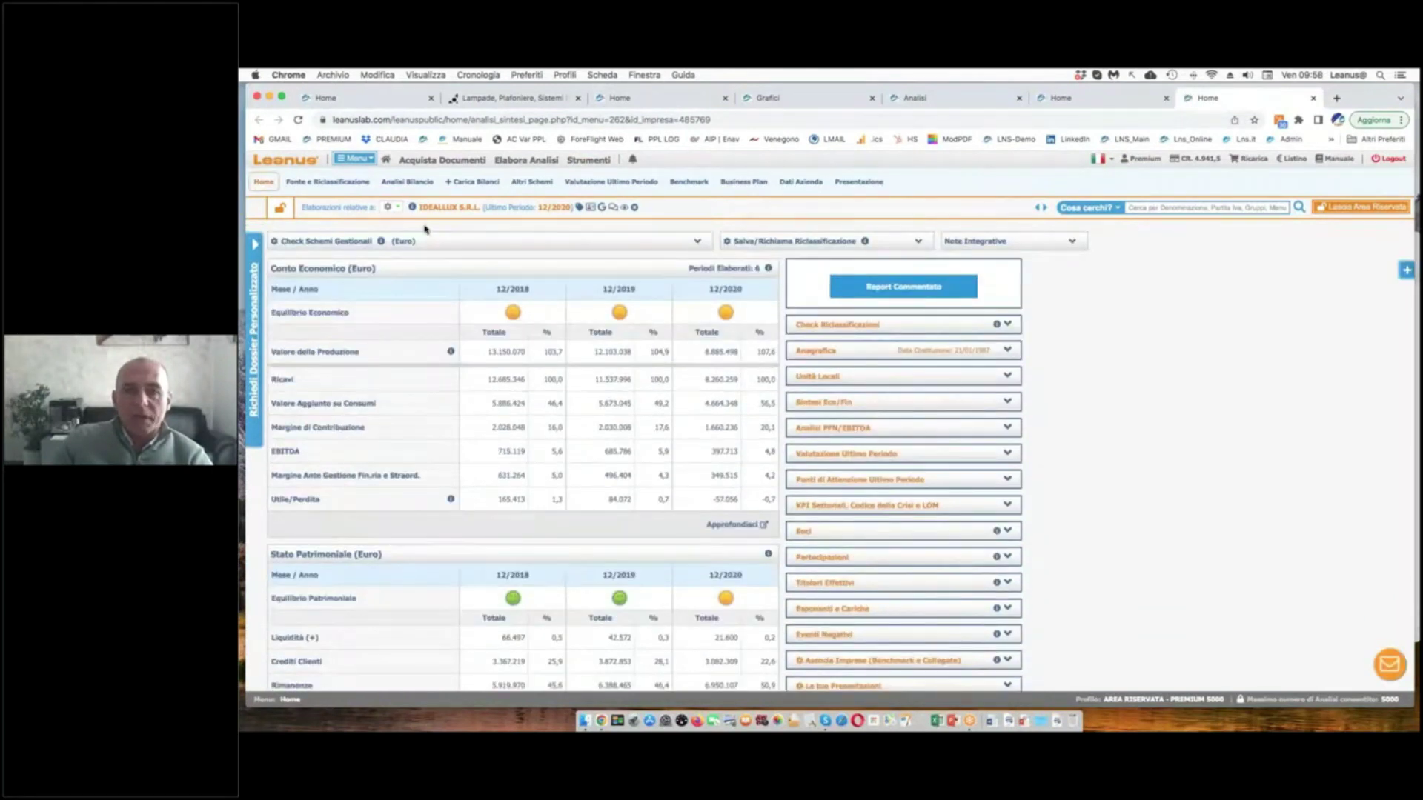
- Check the group rankings and NERI S.P.A. summary, and expand the Associa Imprese (Benchmark e Collegate) section of the IDEALLUX S.R.L. analysis
{"action": "left_click", "coordinate": [772, 103]}
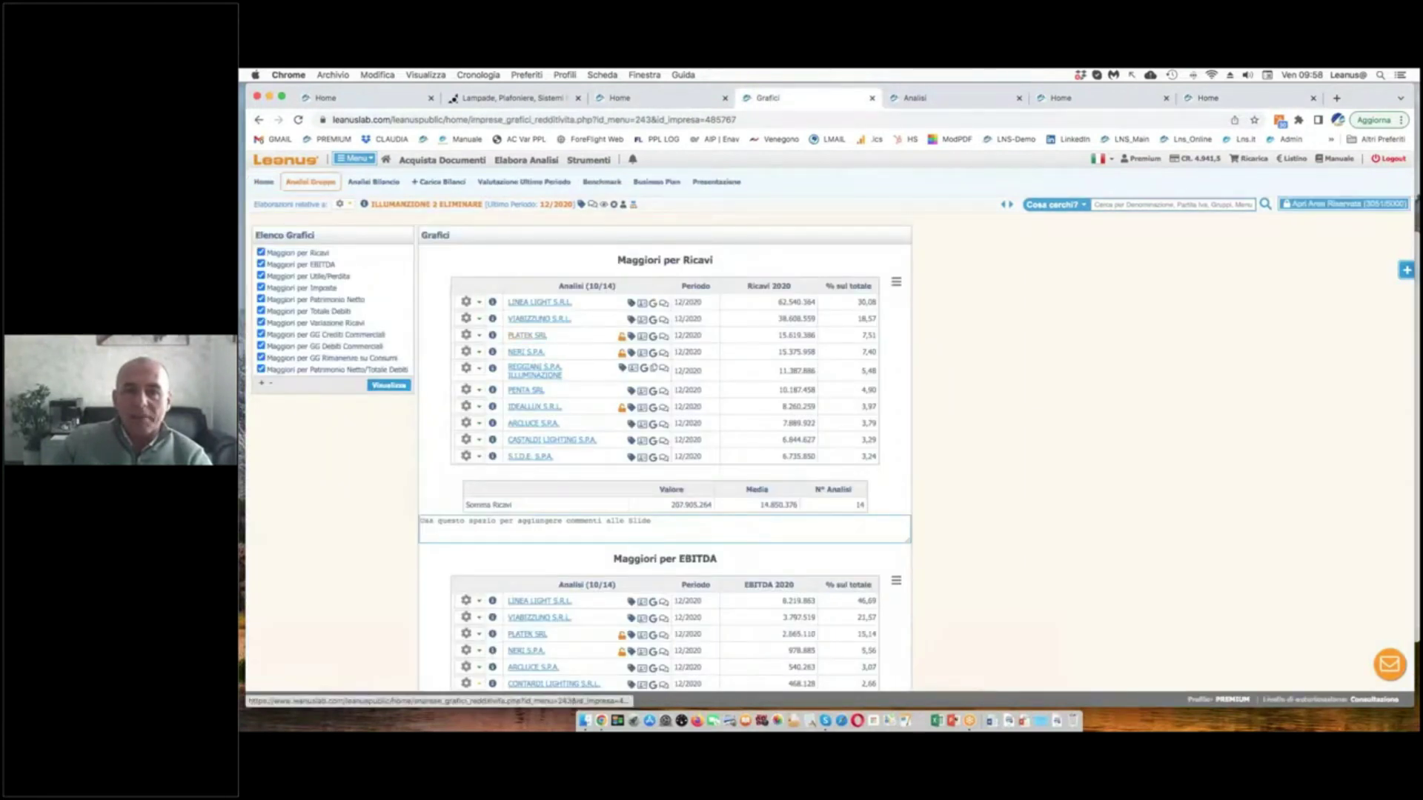
{"action": "left_click", "coordinate": [1069, 105]}
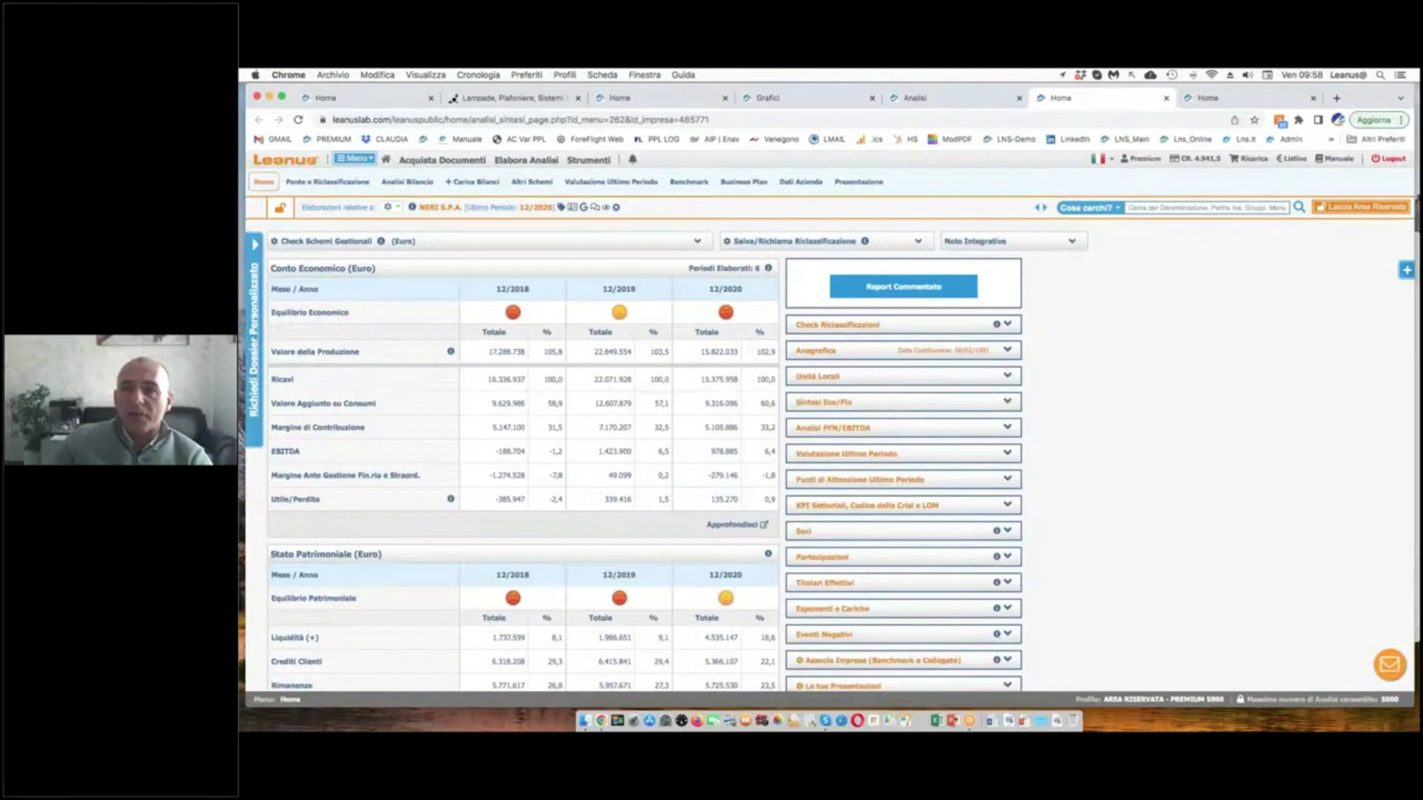
{"action": "key", "text": "ctrl+Tab"}
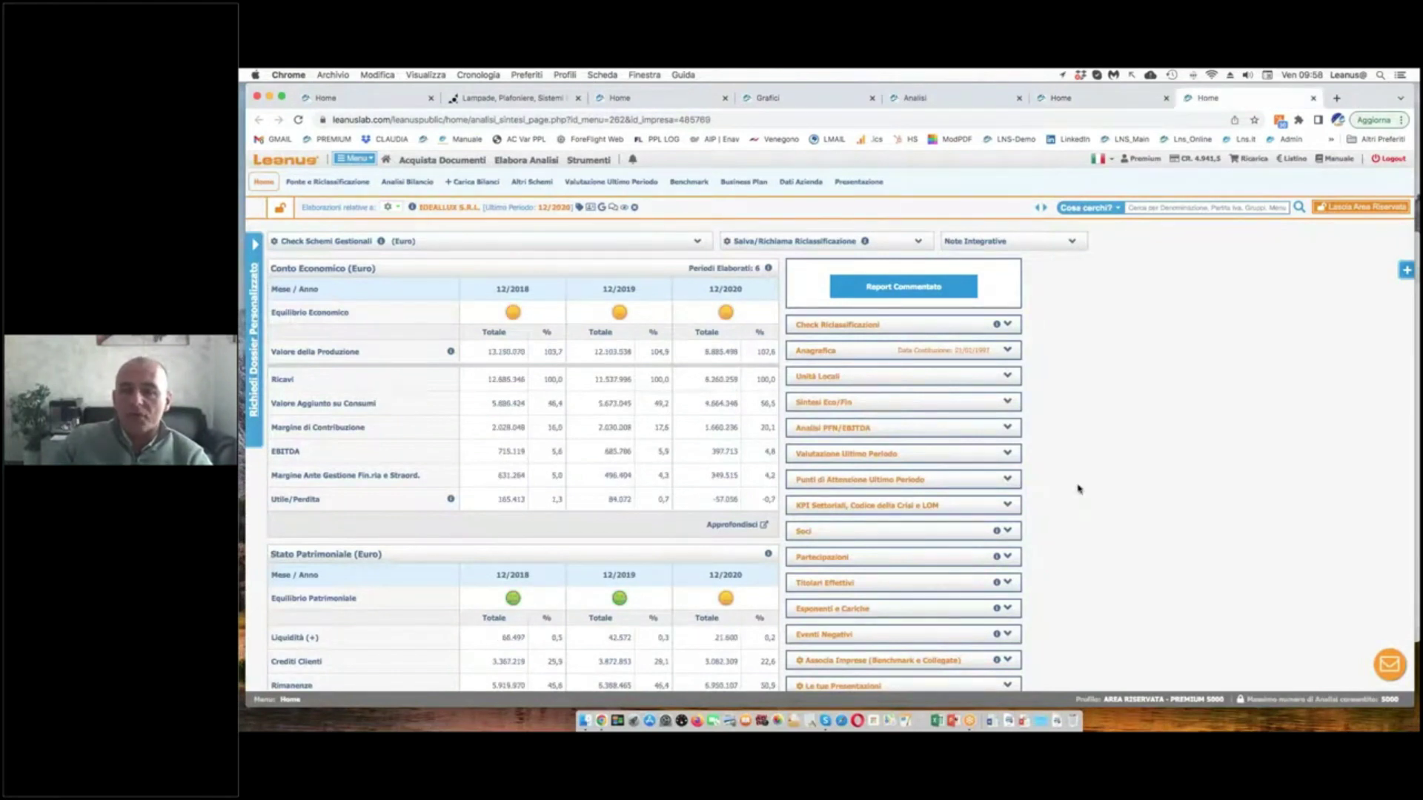
{"action": "scroll", "coordinate": [1080, 482], "scroll_direction": "down", "scroll_amount": 4}
{"action": "scroll", "coordinate": [1083, 483], "scroll_direction": "up", "scroll_amount": 5}
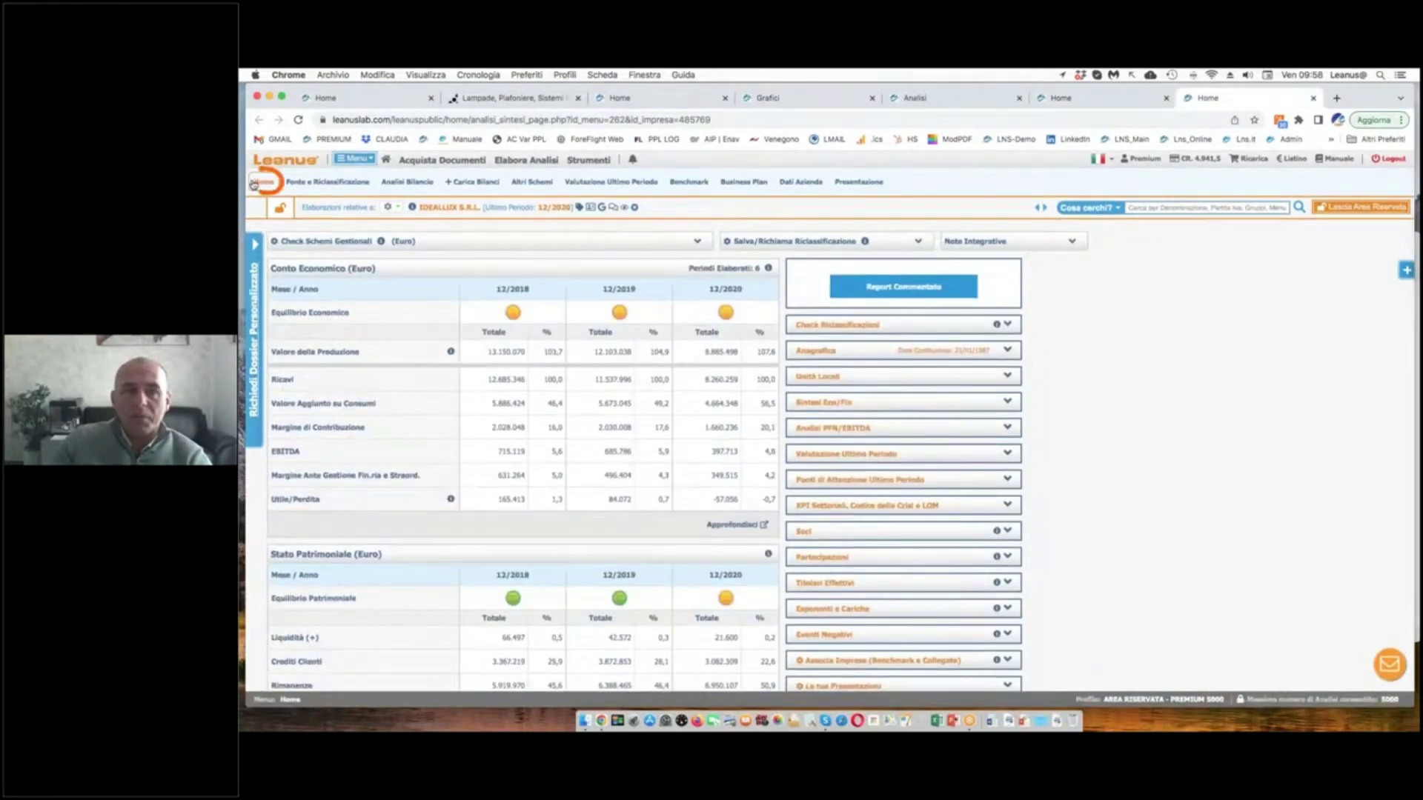
{"action": "scroll", "coordinate": [754, 386], "scroll_direction": "down", "scroll_amount": 1}
{"action": "scroll", "coordinate": [894, 446], "scroll_direction": "down", "scroll_amount": 5}
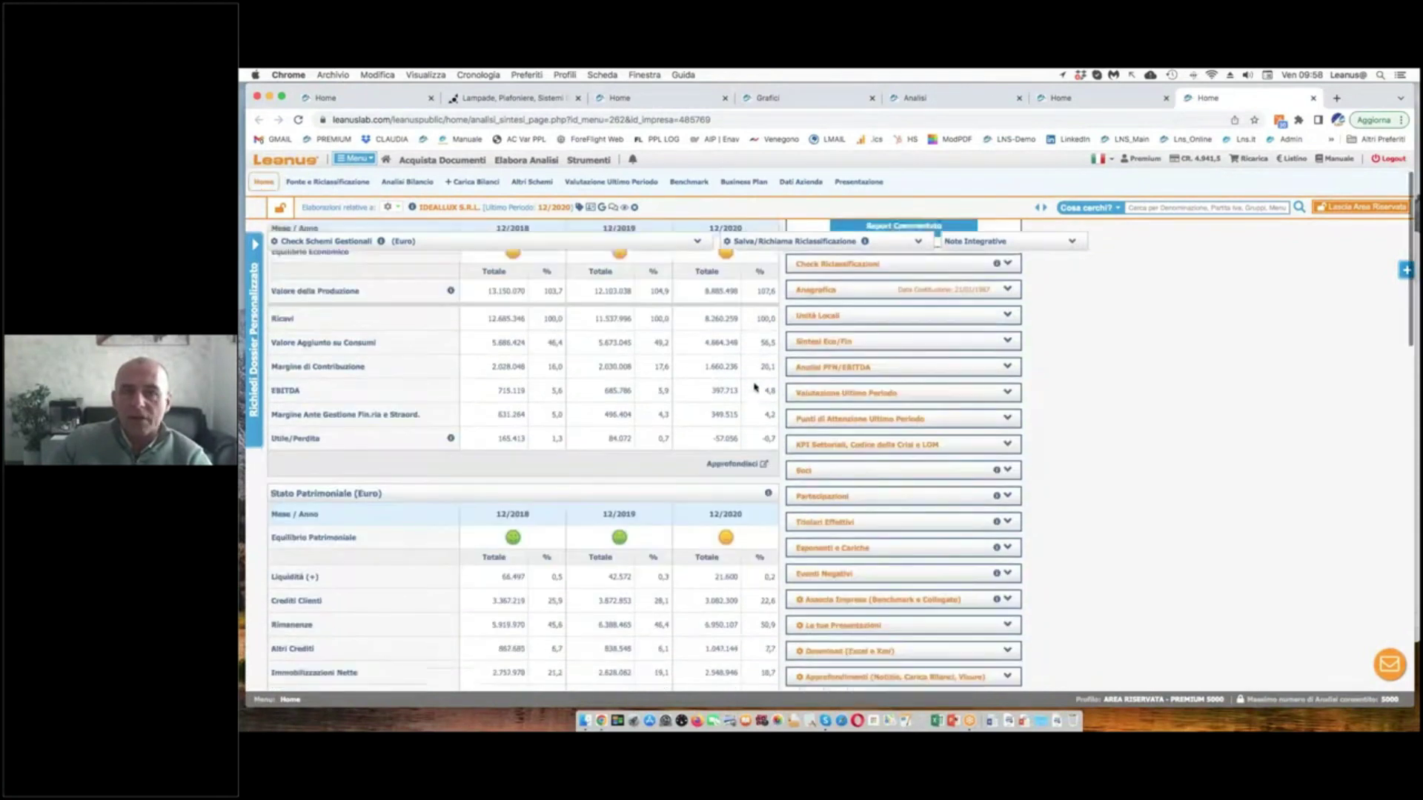
{"action": "left_click", "coordinate": [894, 447]}
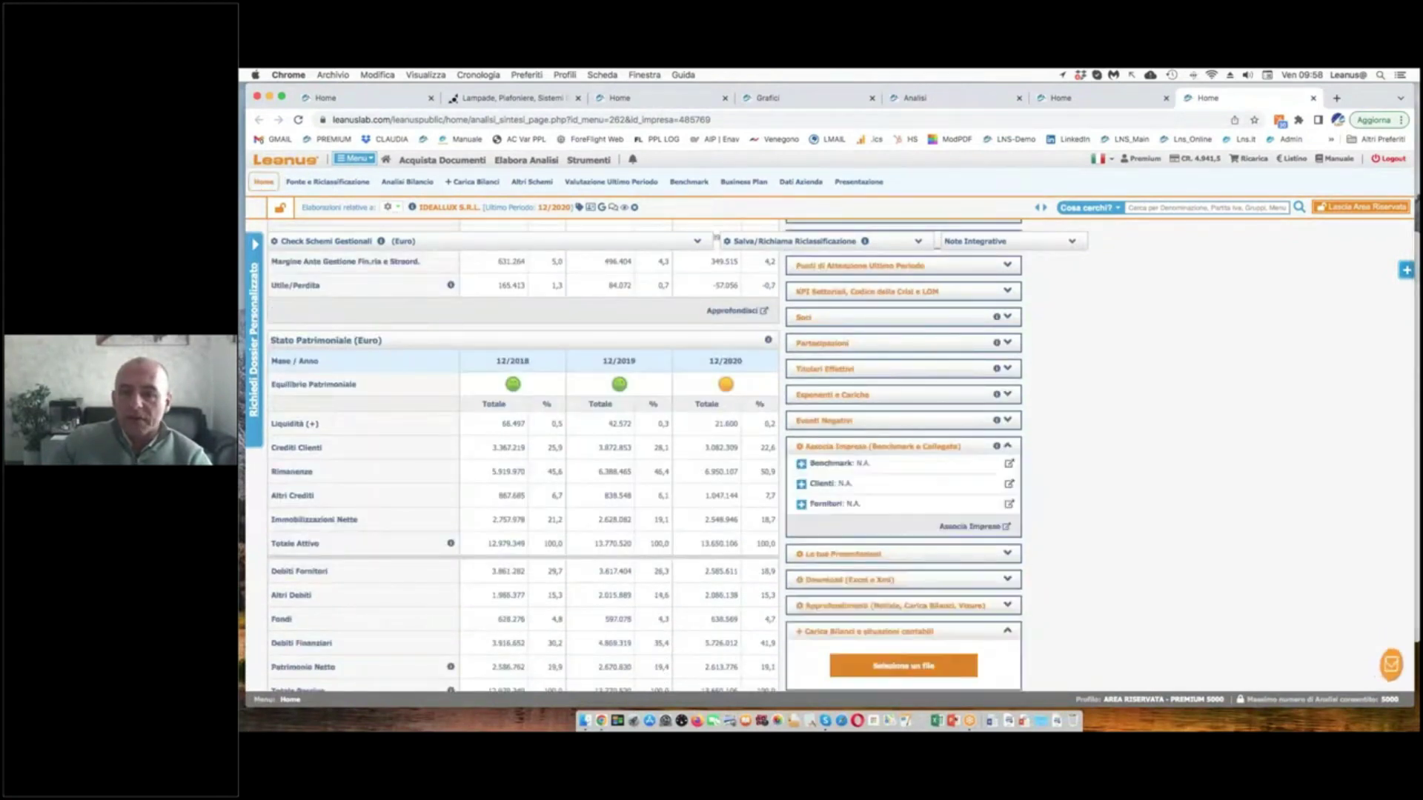
- Add PLATEK SRL (Rodengo Saiano - BS) as a benchmark company for the IDEALLUX S.R.L. analysis
{"action": "left_click", "coordinate": [801, 466]}
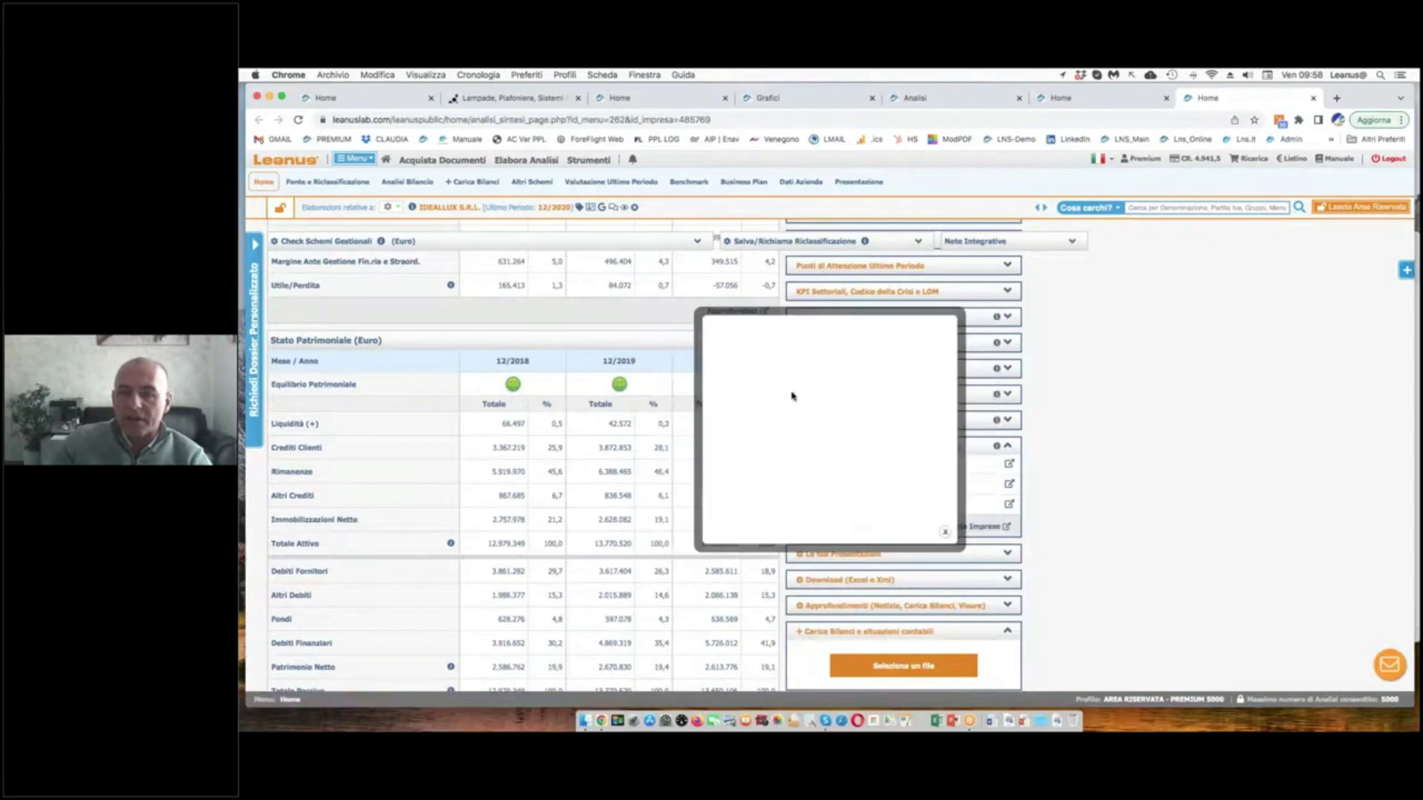
{"action": "type", "text": "piste"}
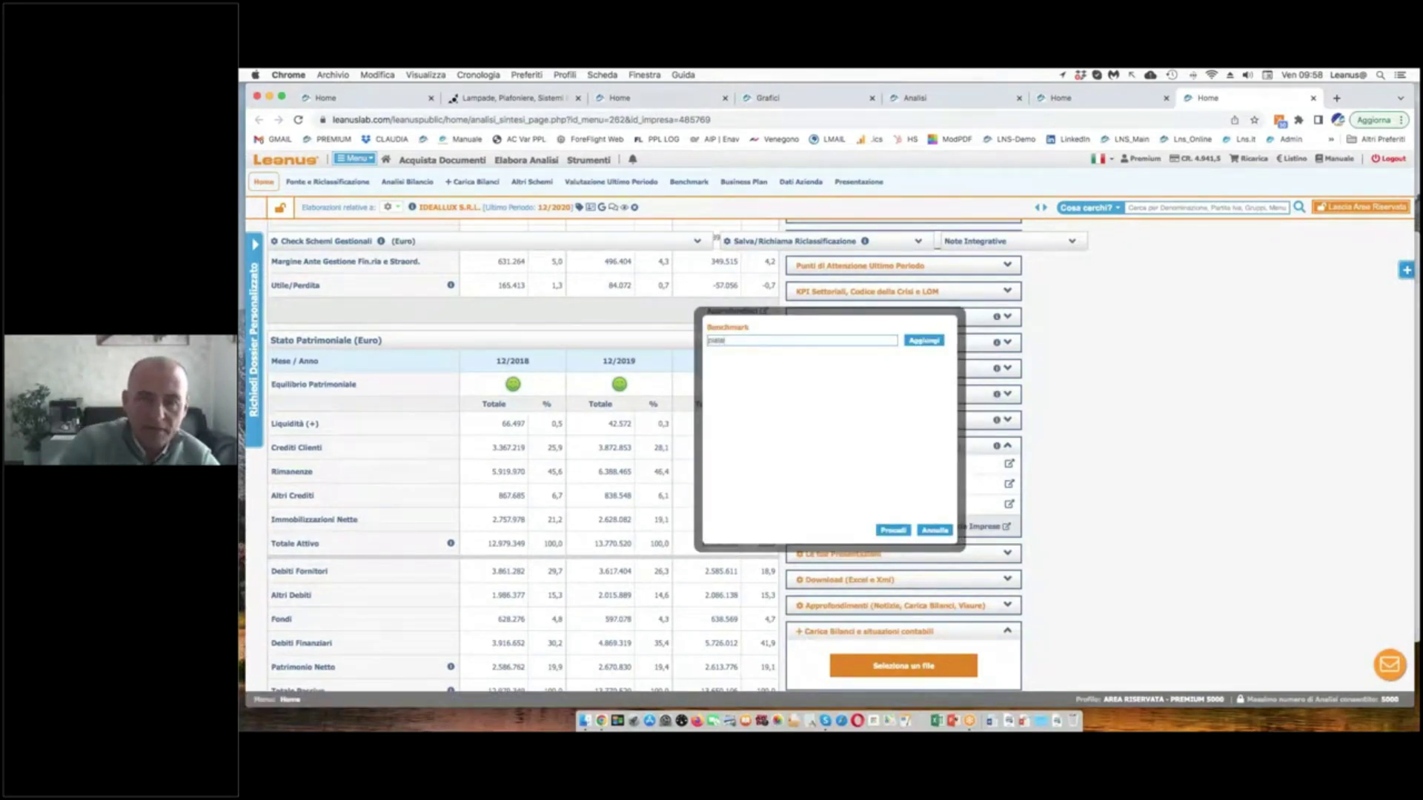
{"action": "type", "text": "k"}
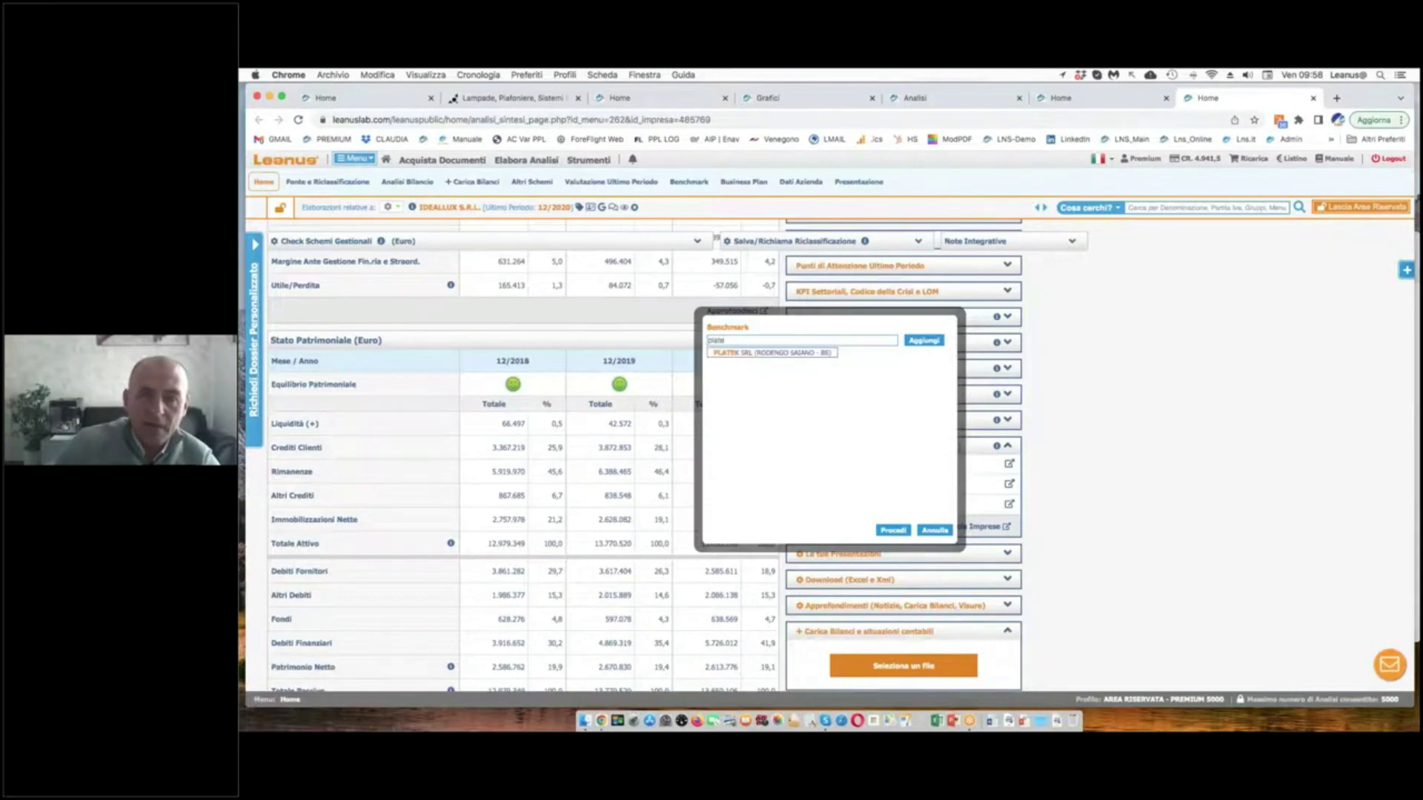
{"action": "left_click", "coordinate": [837, 353]}
{"action": "left_click", "coordinate": [925, 341]}
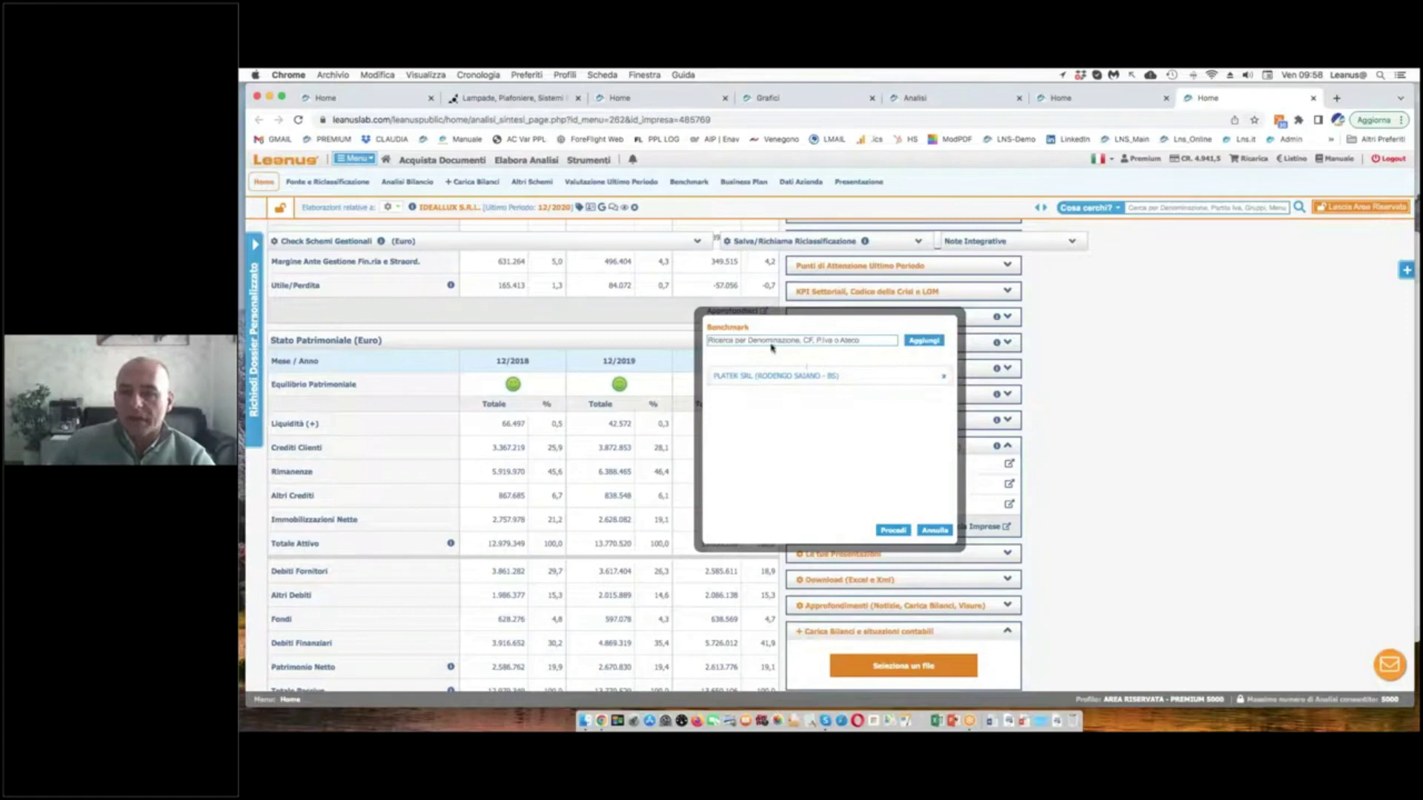
{"action": "left_click", "coordinate": [892, 530]}
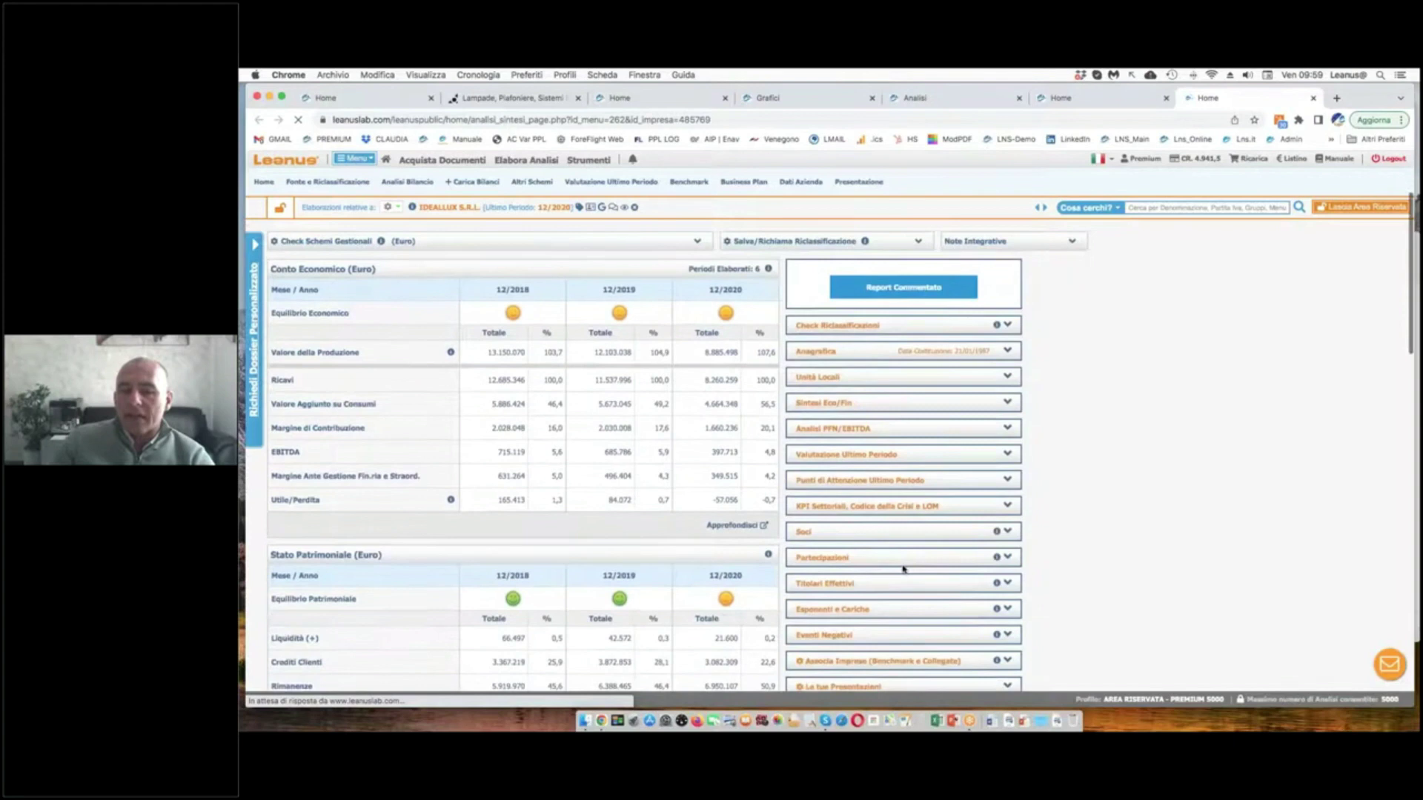
- Check the Benchmark entry in IDEALLUX S.R.L.'s Associa Imprese section and open the full Associa Imprese page
{"action": "scroll", "coordinate": [856, 493], "scroll_direction": "down", "scroll_amount": 3}
{"action": "left_click", "coordinate": [856, 491]}
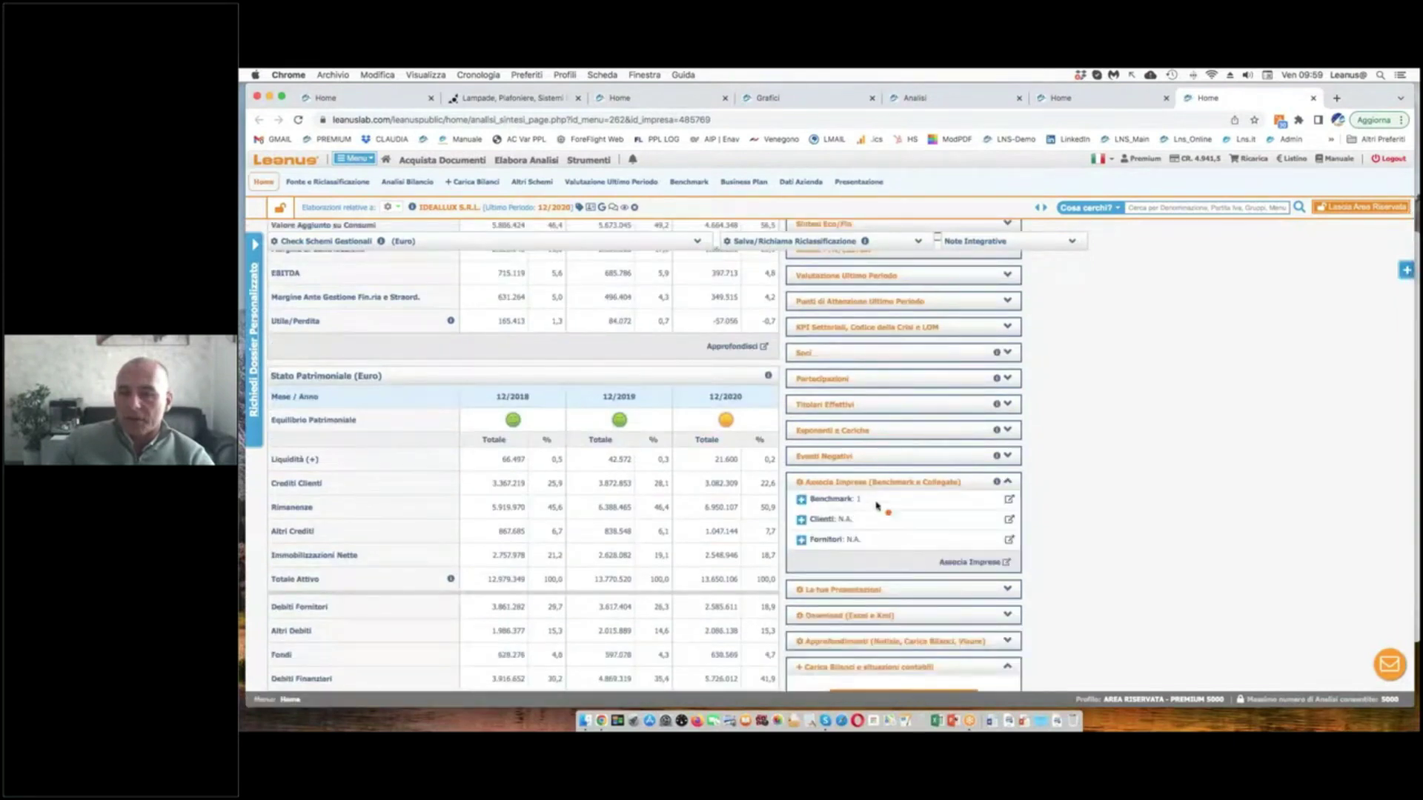
{"action": "left_click_drag", "start_coordinate": [871, 495], "coordinate": [871, 504]}
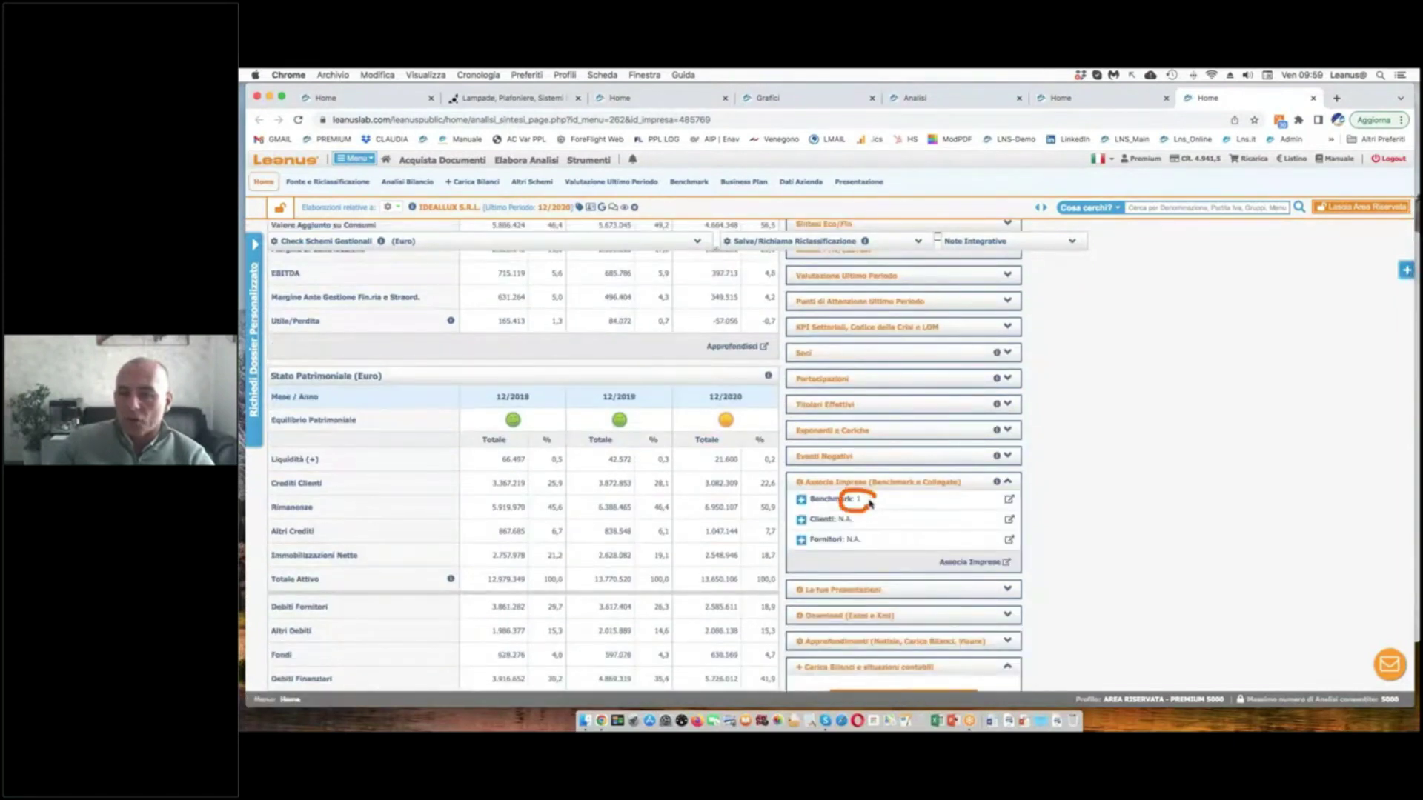
{"action": "left_click", "coordinate": [688, 186]}
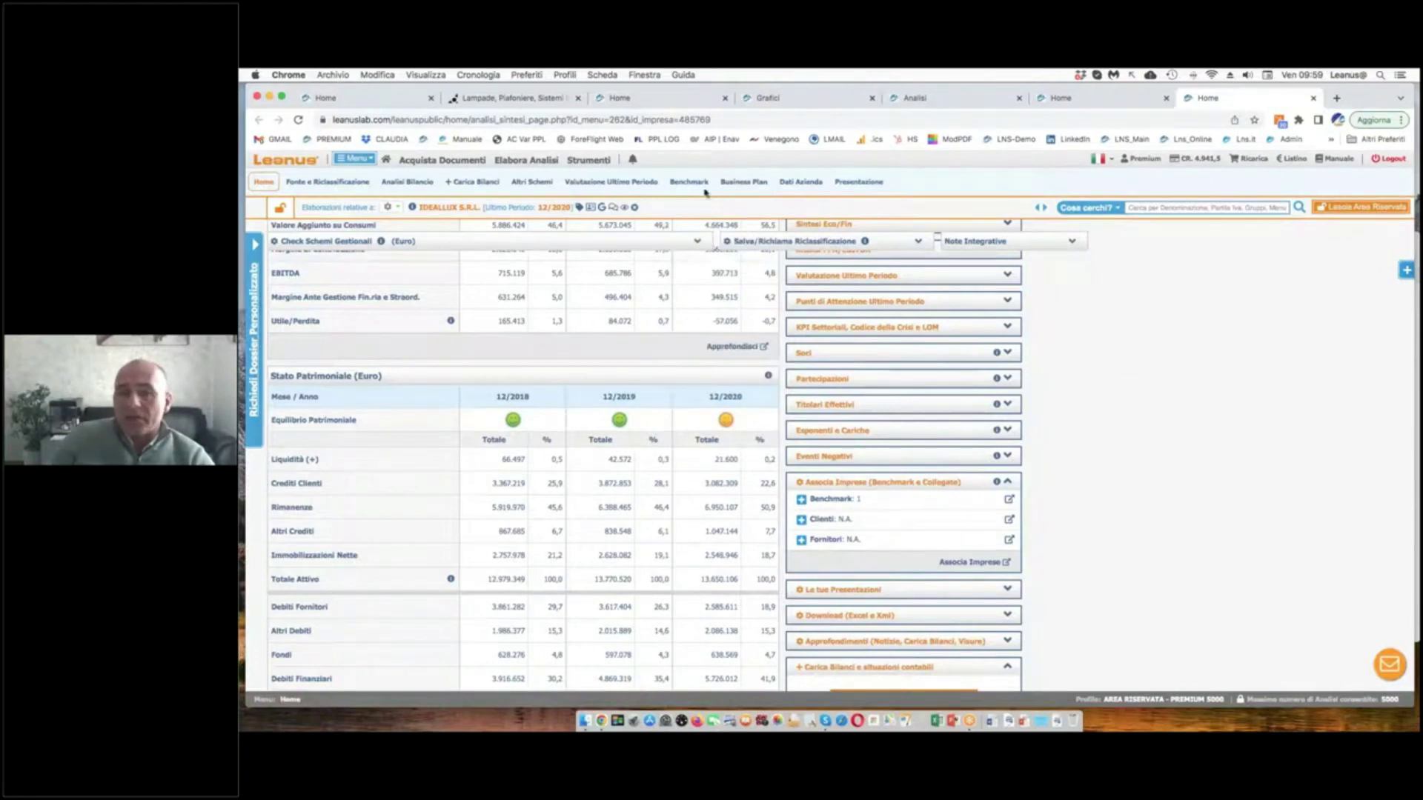
{"action": "mouse_move", "coordinate": [697, 189]}
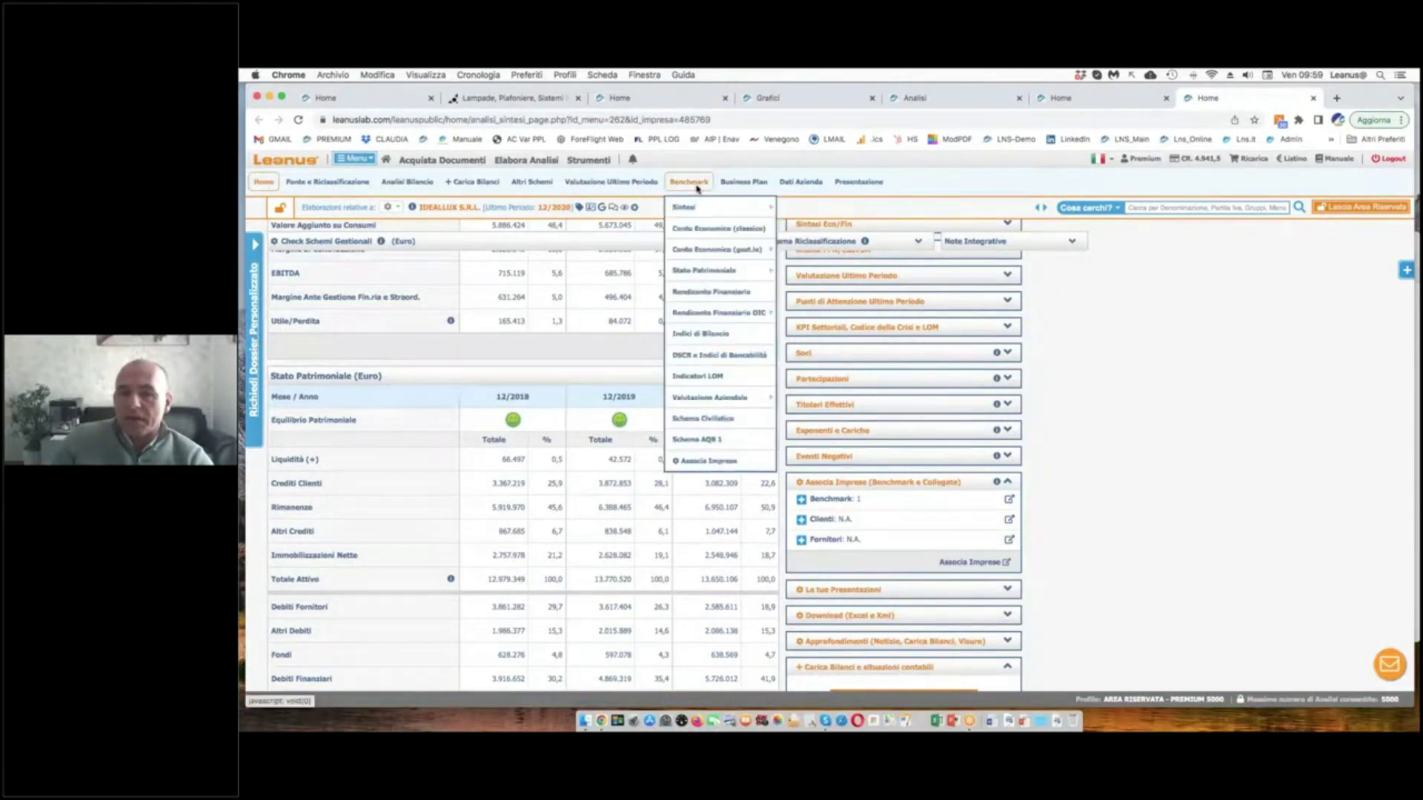
{"action": "left_click", "coordinate": [728, 463]}
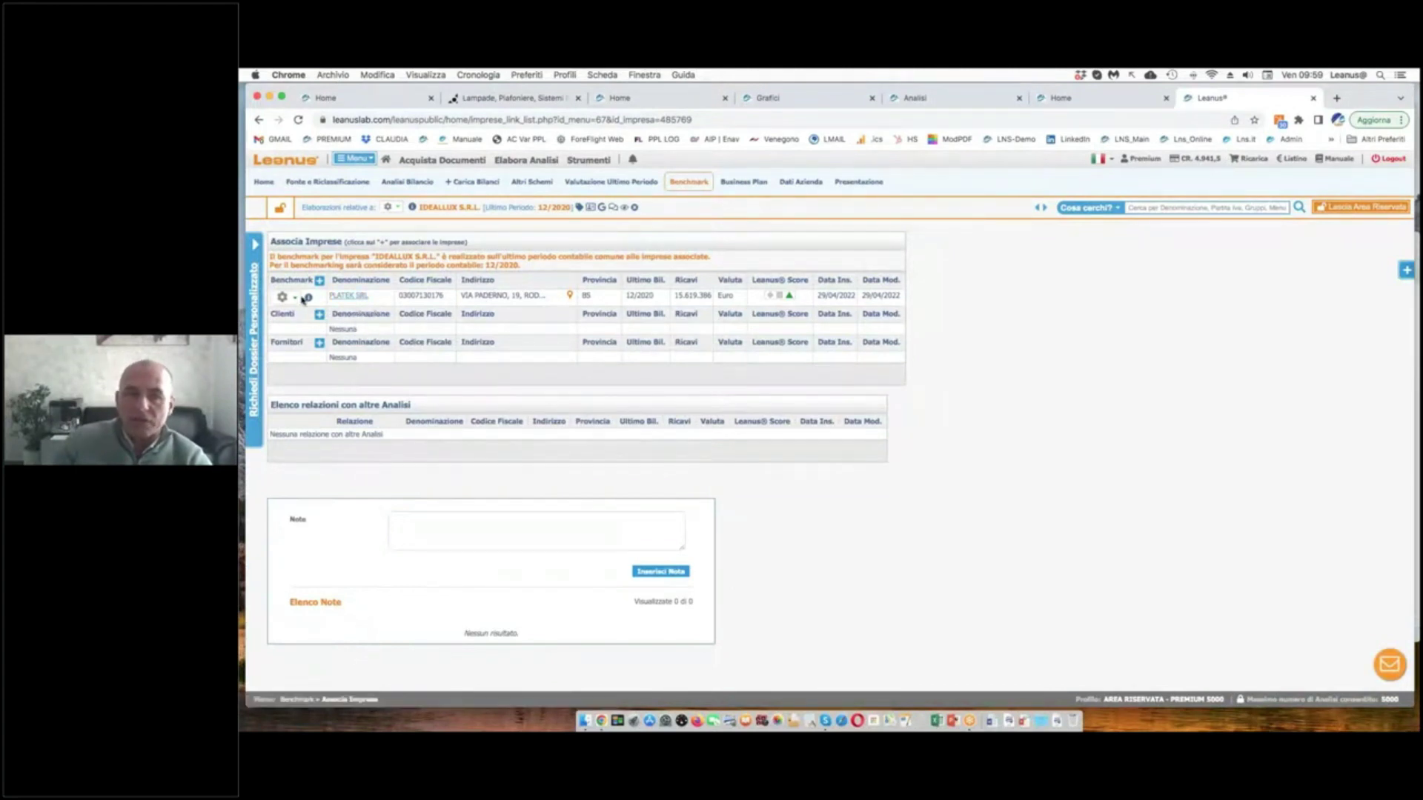
- Start another benchmark association for IDEALLUX S.R.L. and search for the company by name as "neri spa"
{"action": "left_click", "coordinate": [320, 281]}
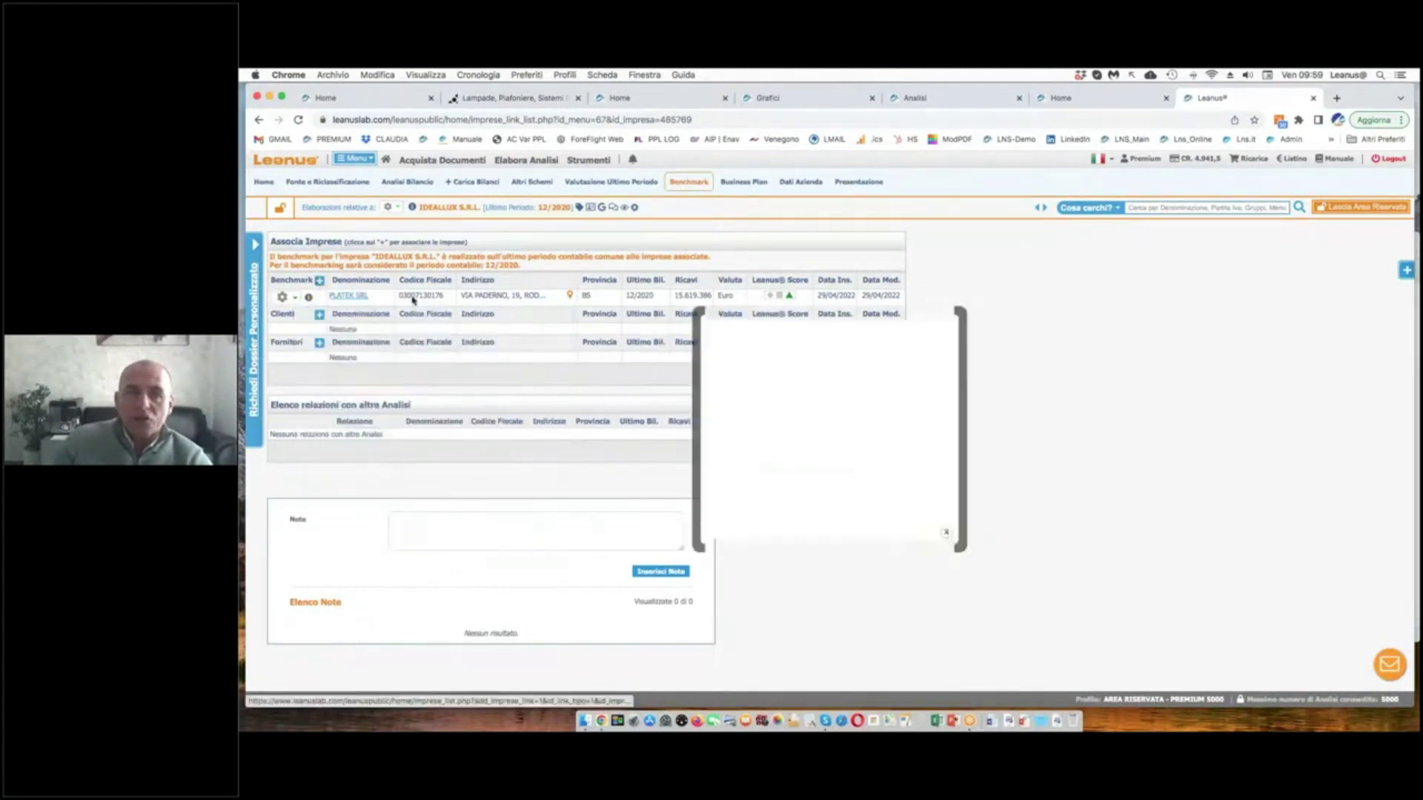
{"action": "type", "text": "neri"}
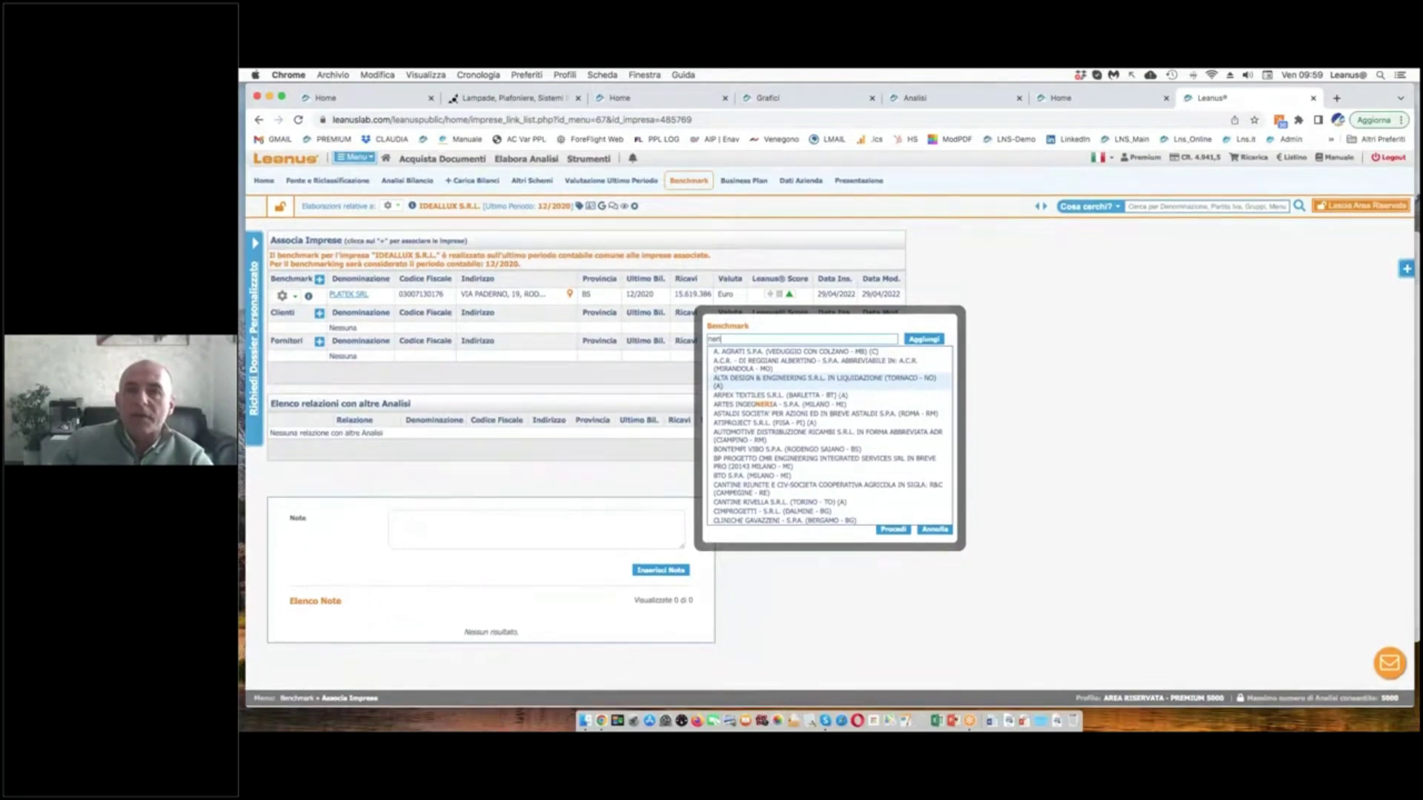
{"action": "left_click", "coordinate": [771, 101]}
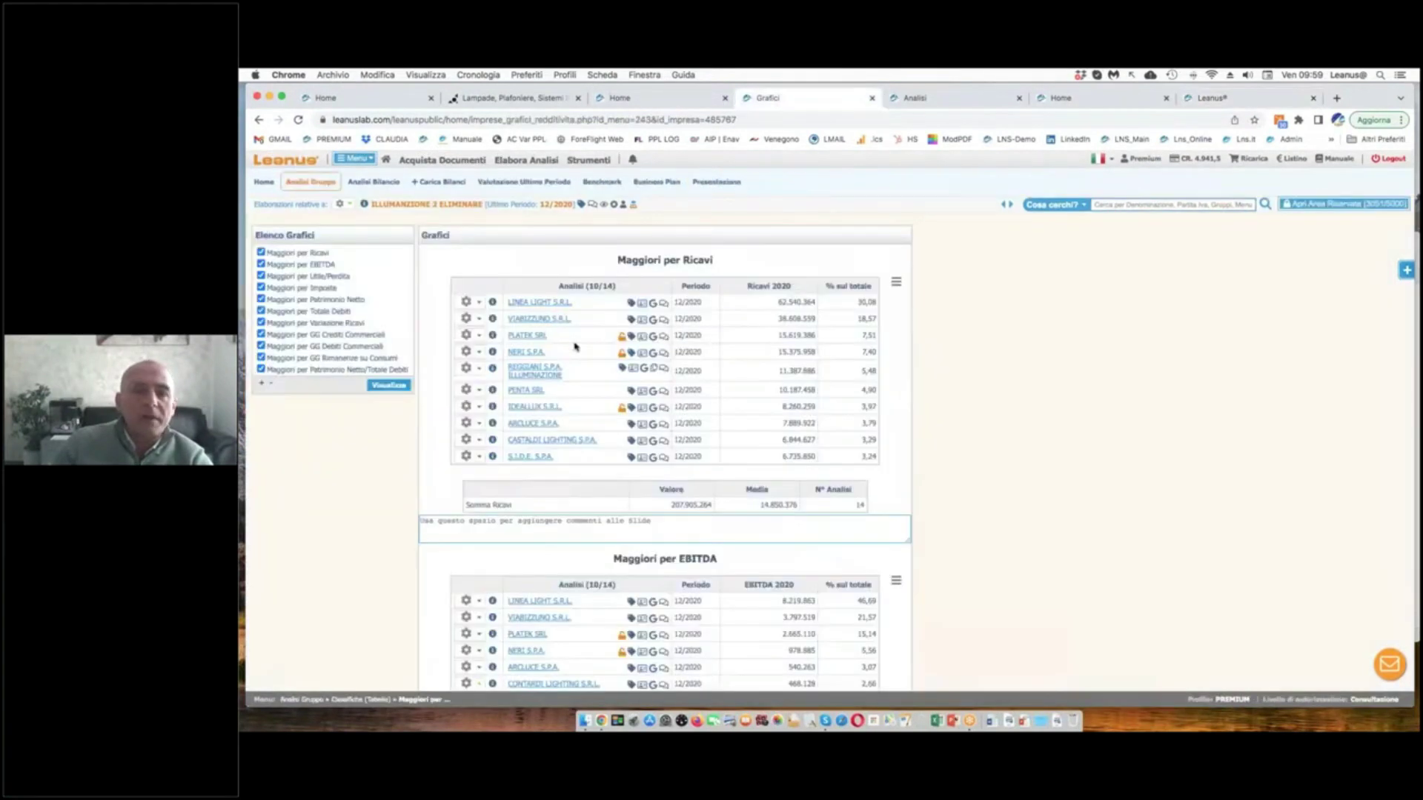
{"action": "left_click", "coordinate": [1205, 99]}
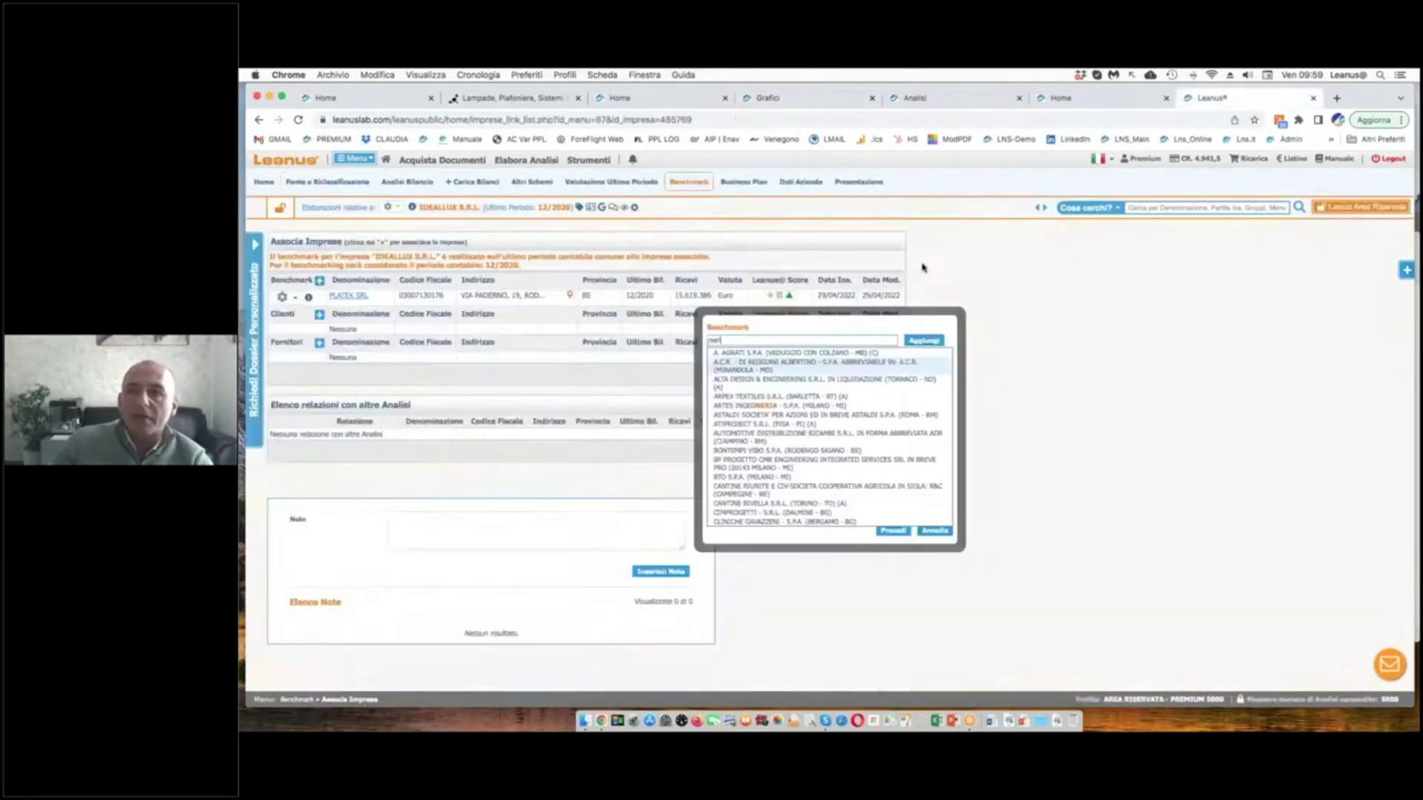
{"action": "type", "text": "spa"}
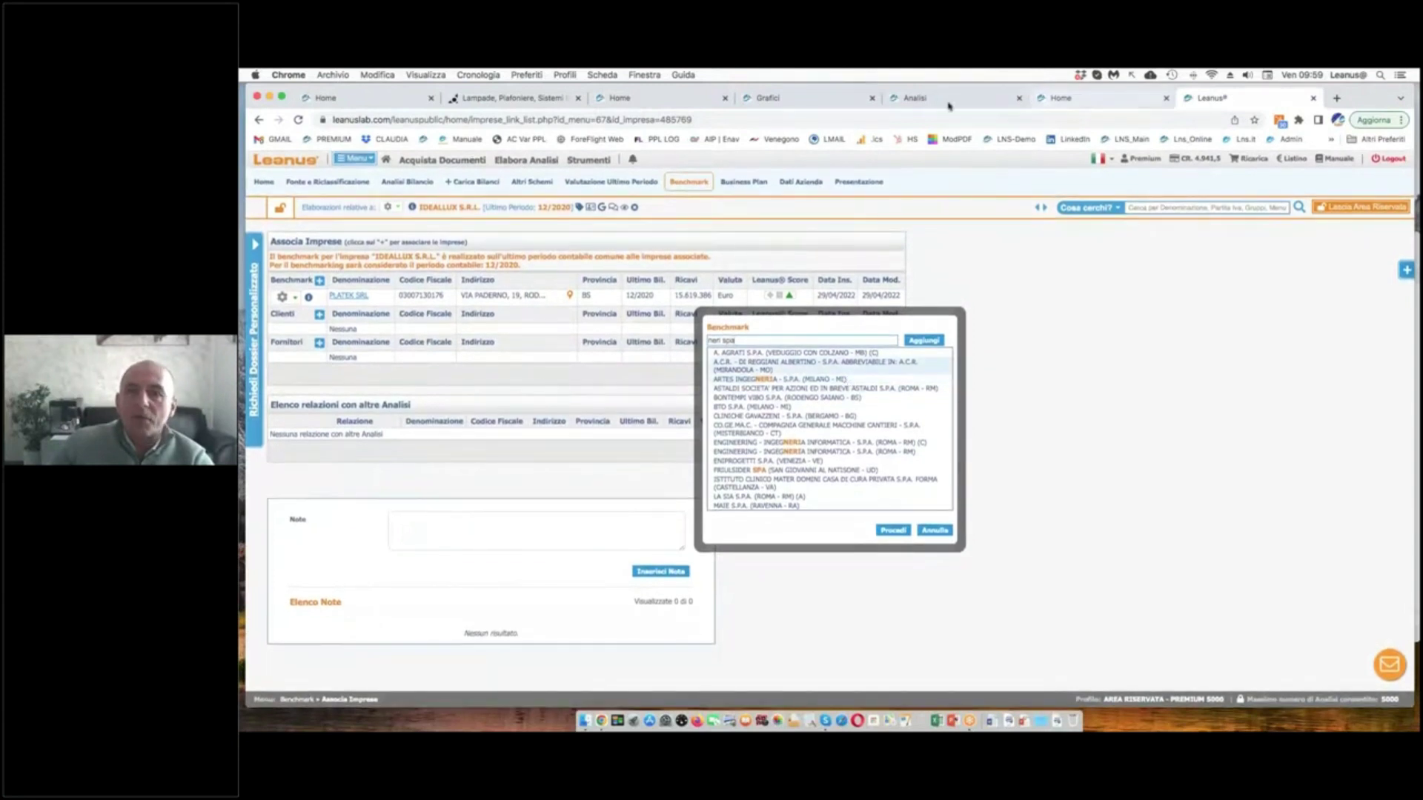
- Copy the tax code / VAT number of NERI S.P.A. from its analysis information in the group's Maggiori per Ricavi ranking
{"action": "left_click", "coordinate": [912, 98]}
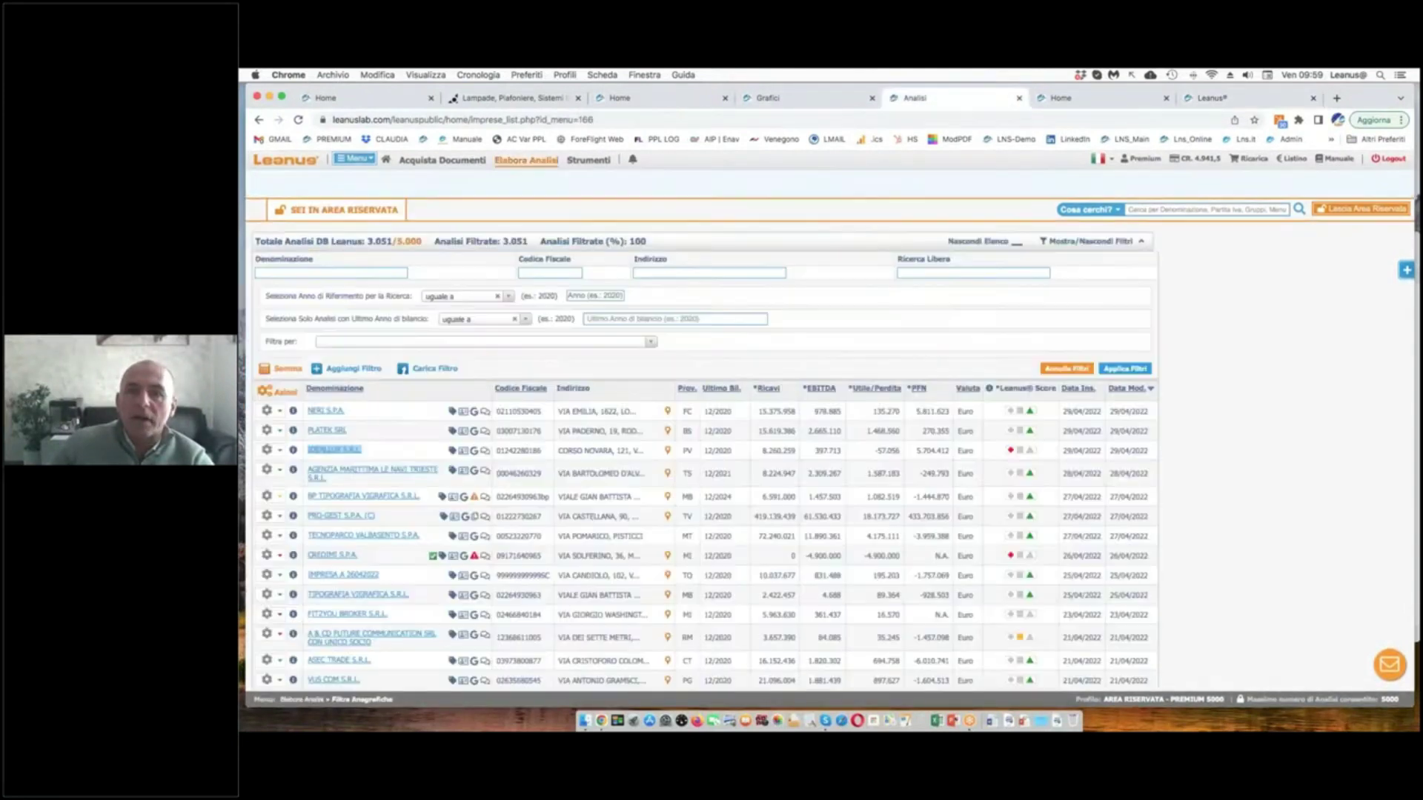
{"action": "left_click", "coordinate": [780, 100]}
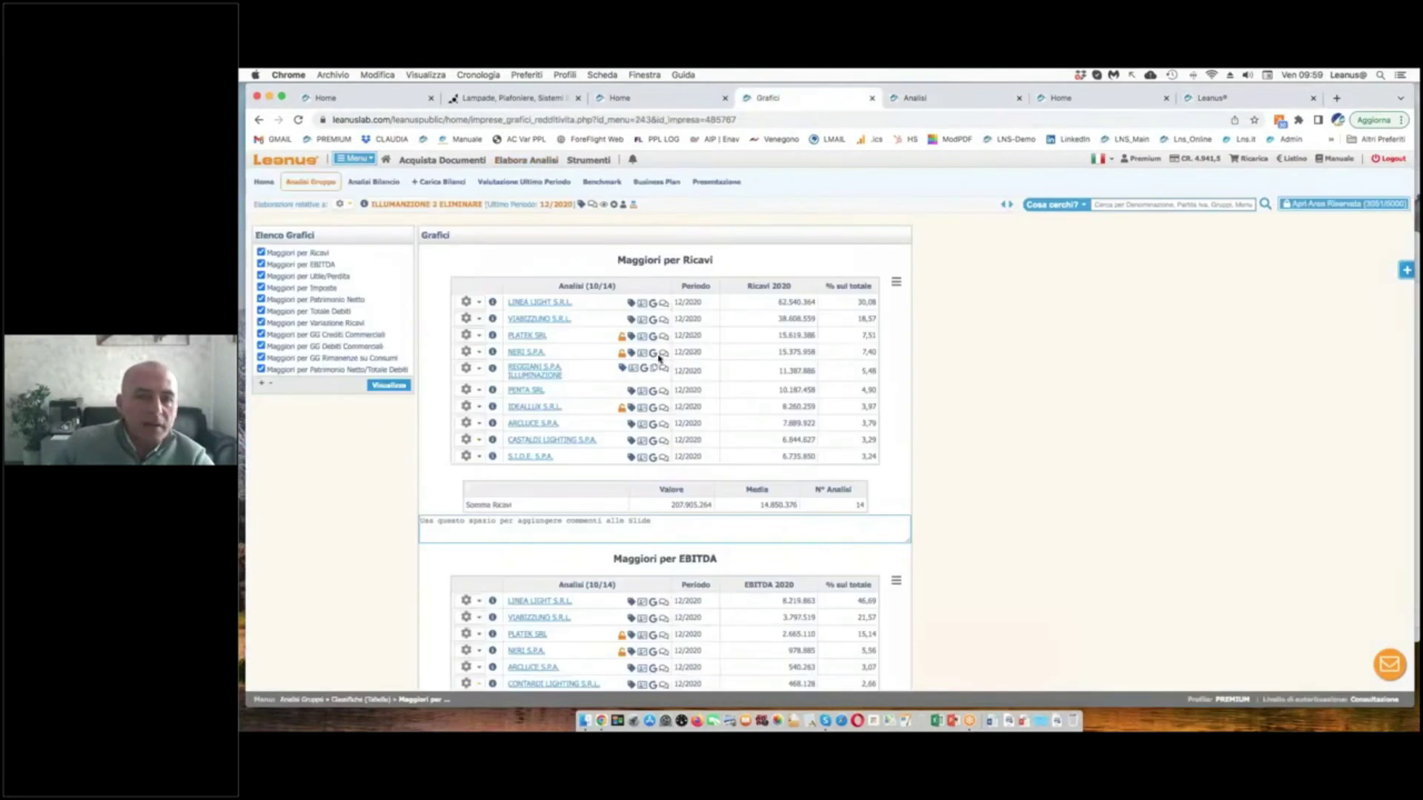
{"action": "mouse_move", "coordinate": [630, 368]}
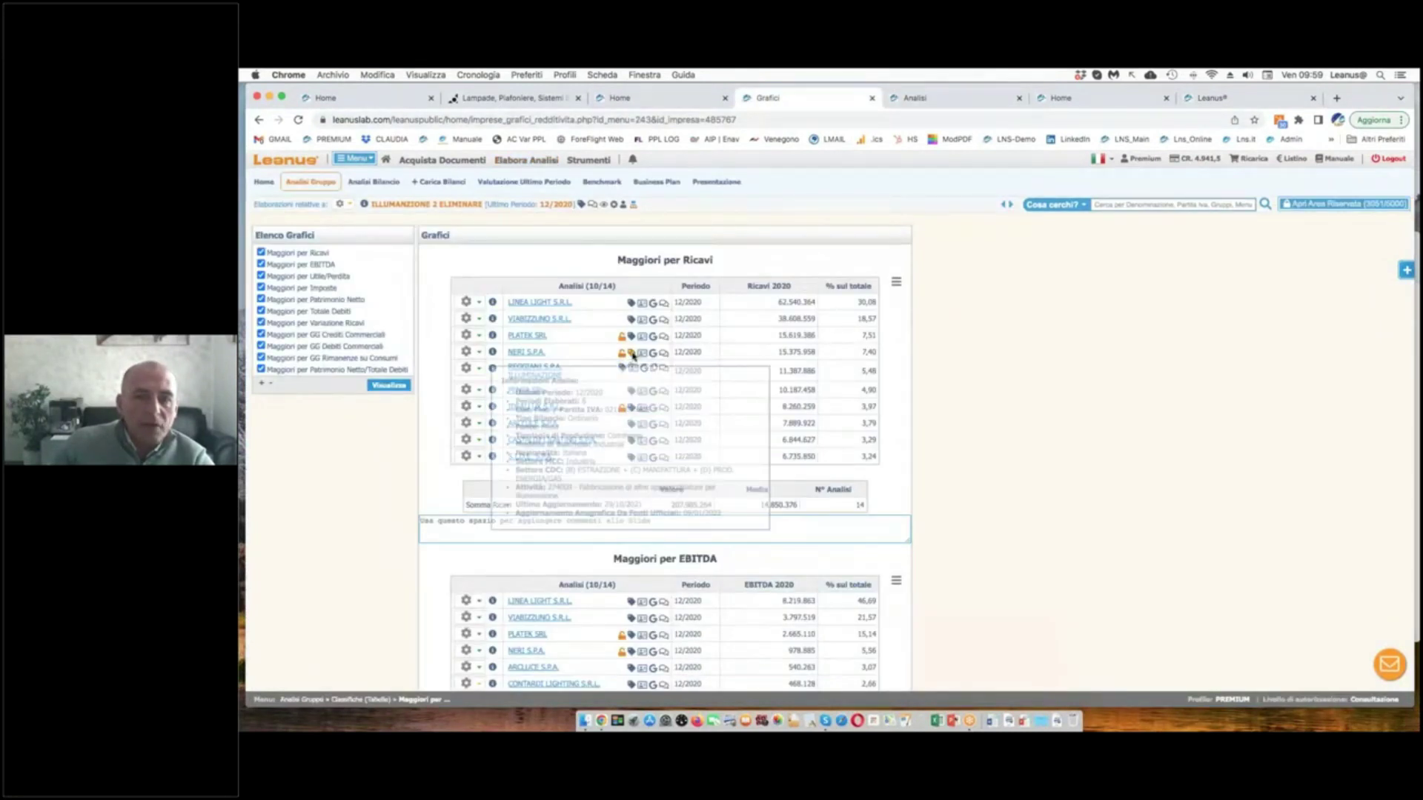
{"action": "double_click", "coordinate": [626, 408]}
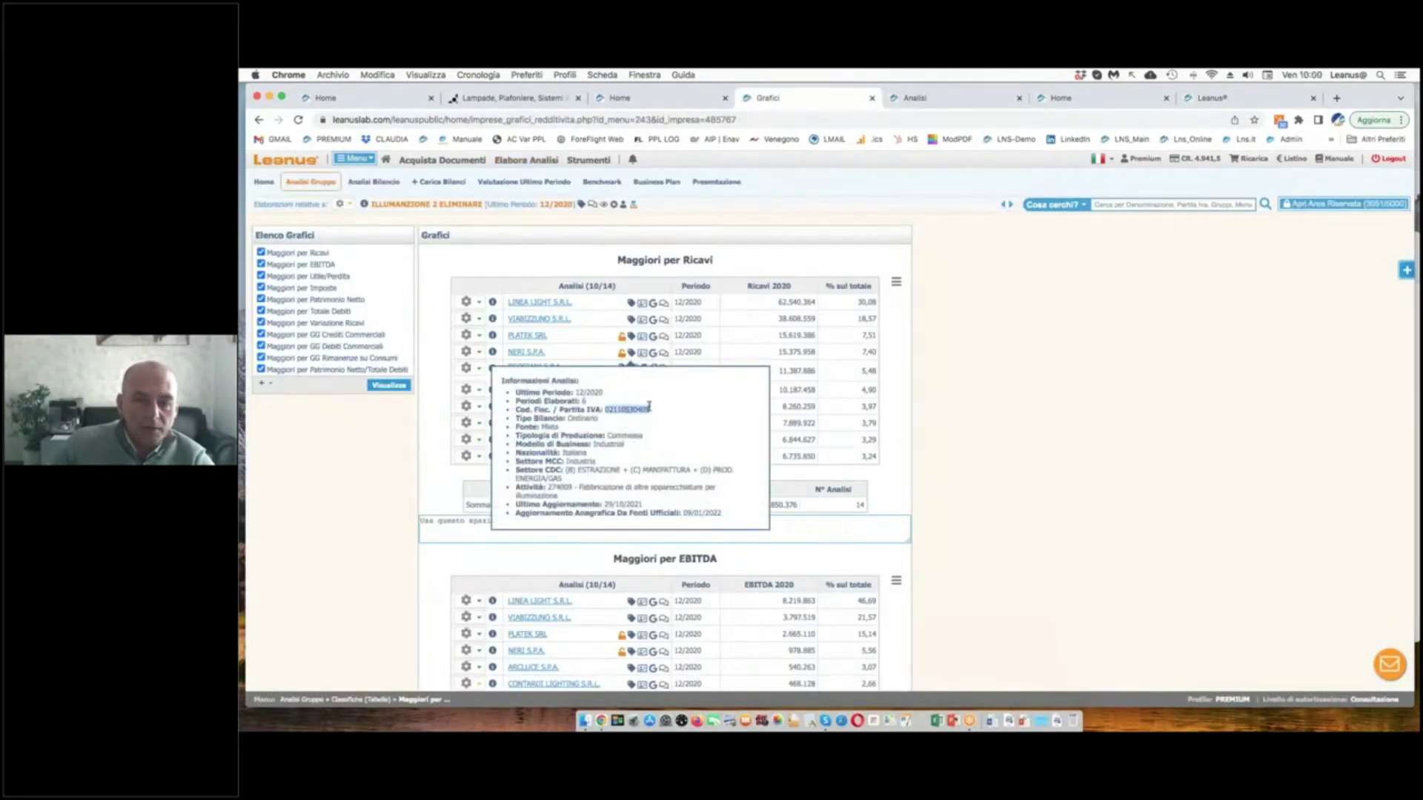
- Find NERI S.P.A. with the copied tax code and add it to IDEALLUX S.R.L.'s benchmark companies
{"action": "left_click", "coordinate": [1174, 102]}
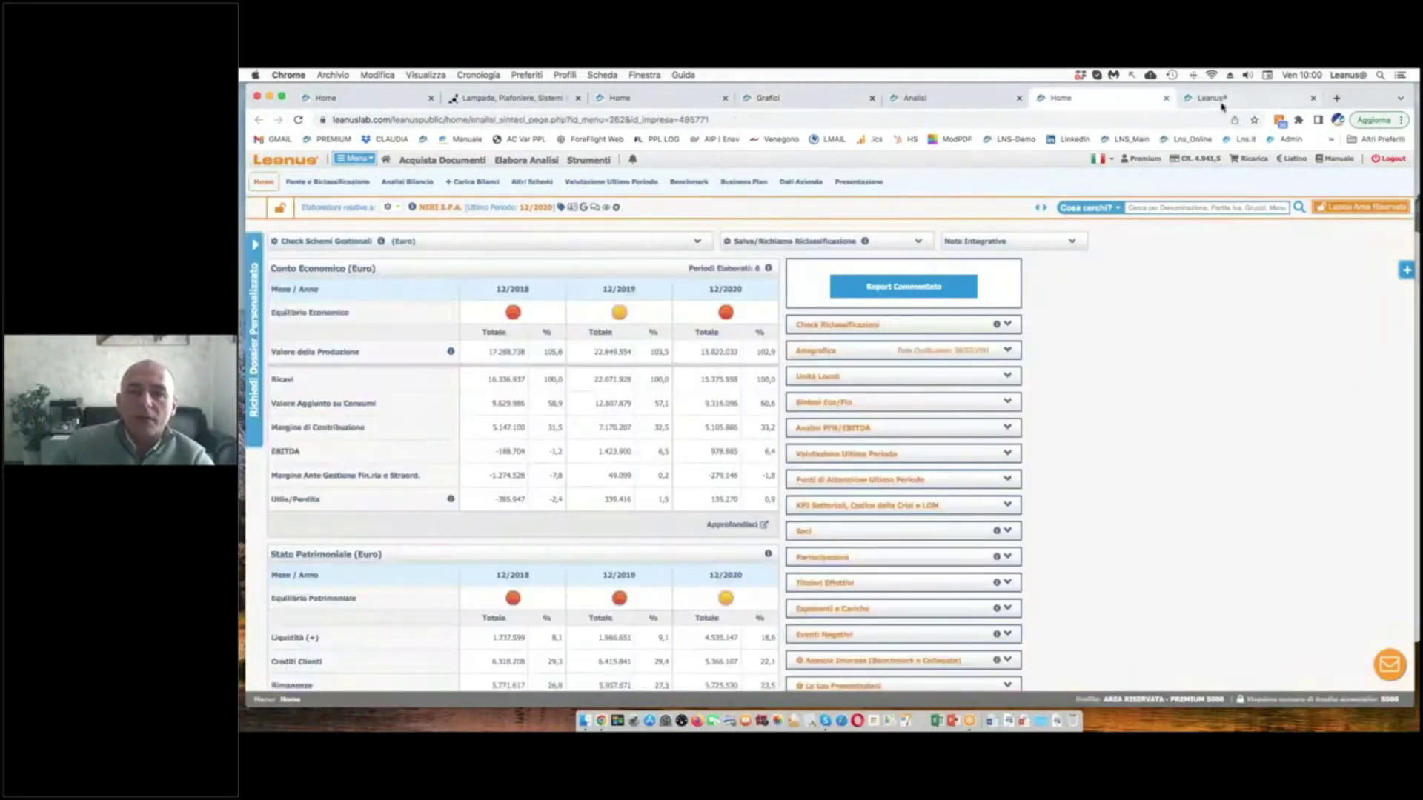
{"action": "left_click", "coordinate": [1222, 101]}
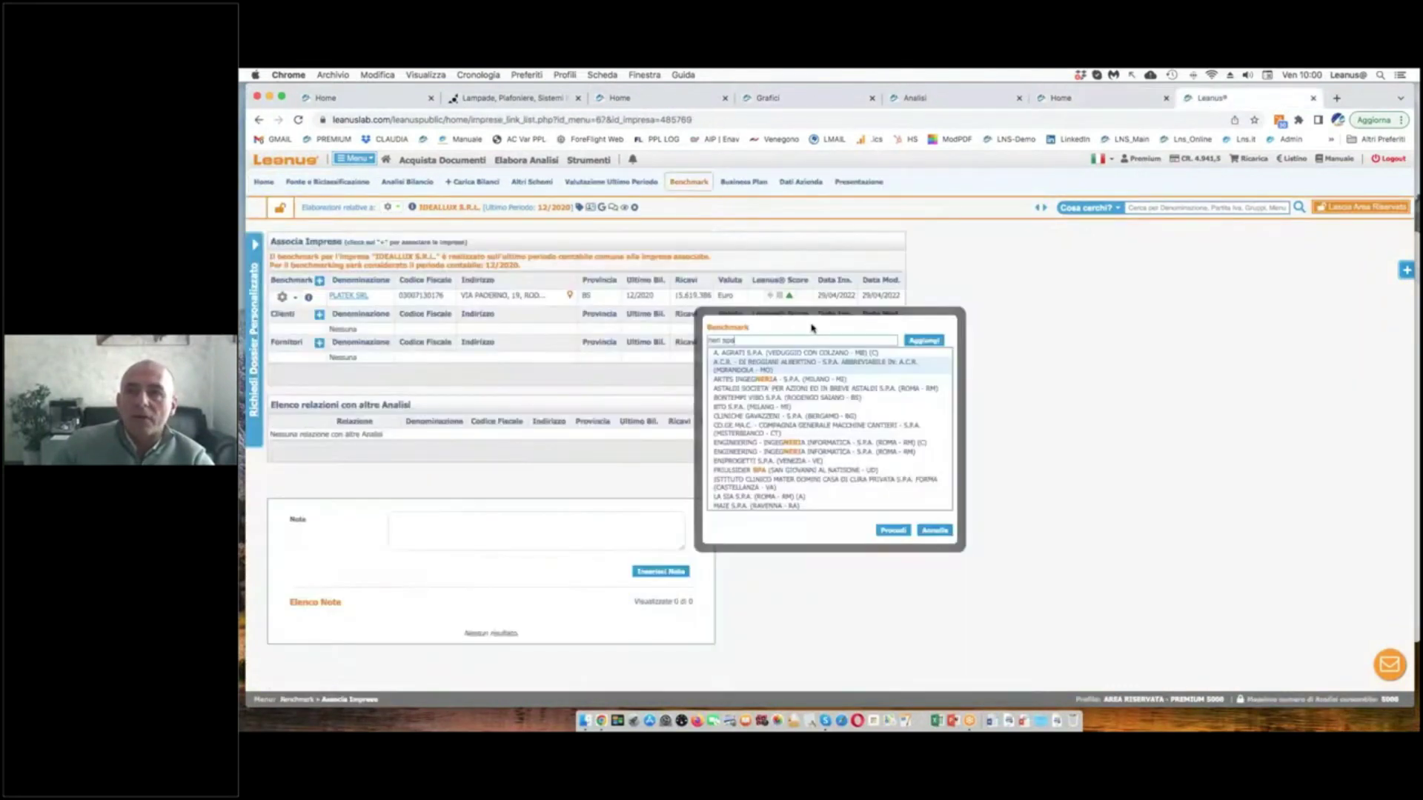
{"action": "triple_click", "coordinate": [758, 339]}
{"action": "key", "text": "super+v"}
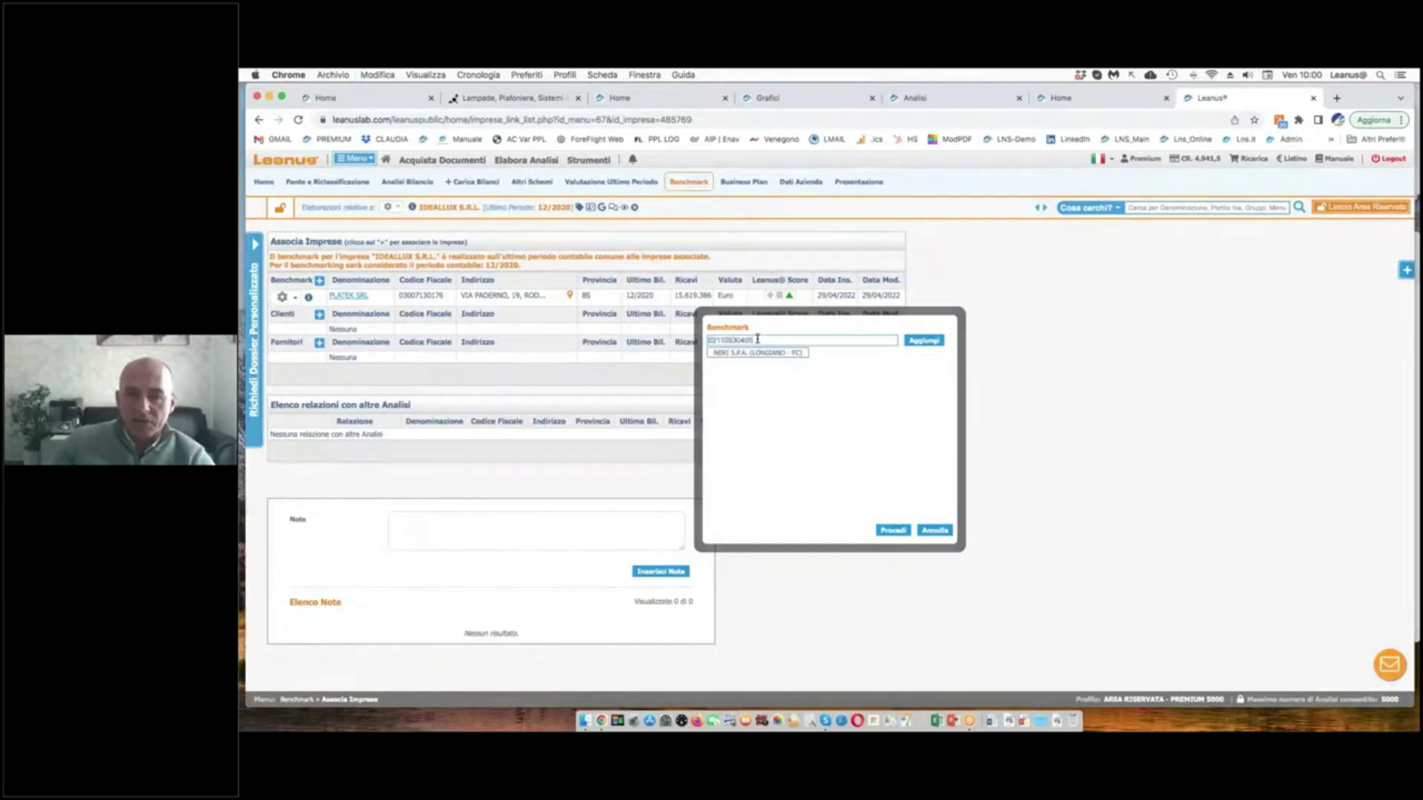
{"action": "left_click", "coordinate": [753, 353]}
{"action": "left_click", "coordinate": [924, 340]}
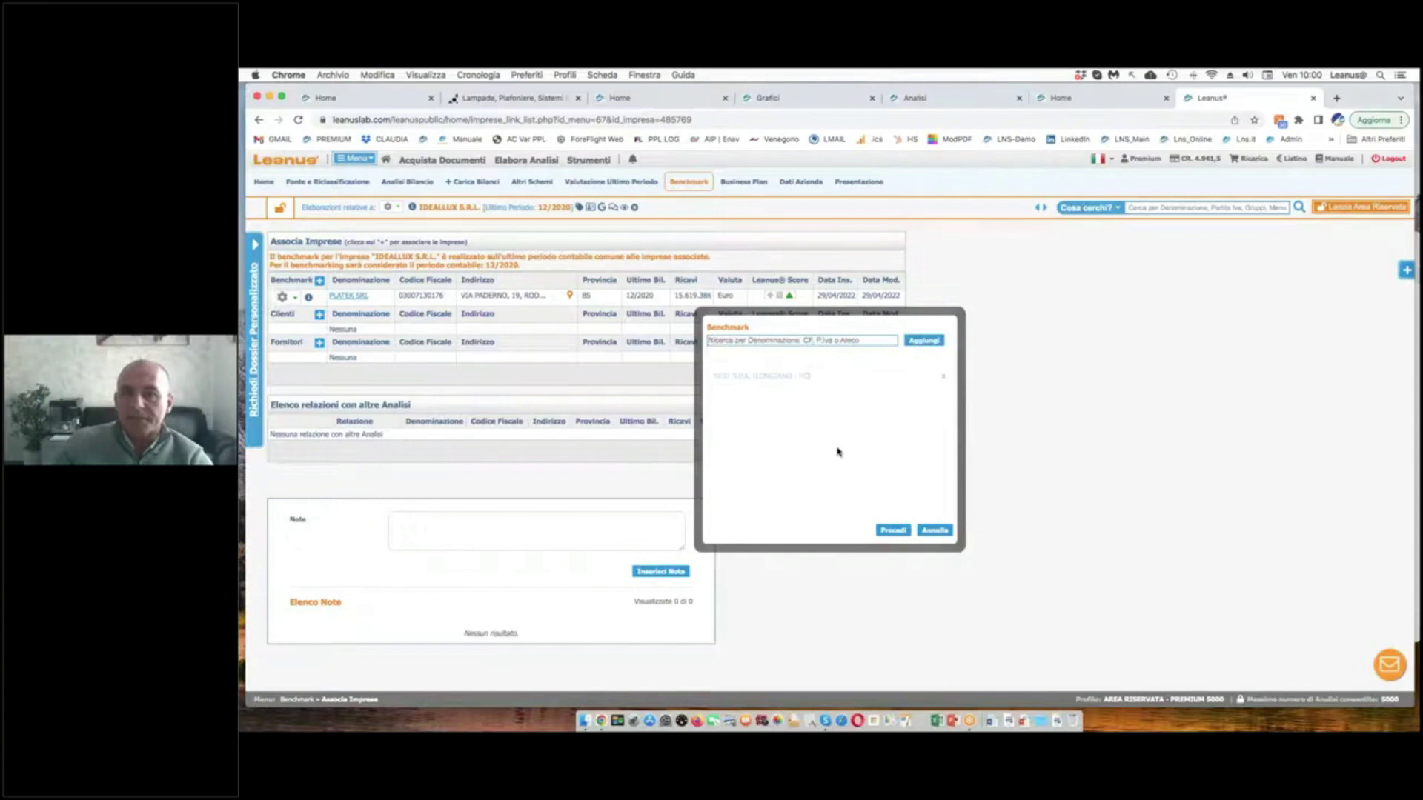
{"action": "left_click", "coordinate": [891, 534]}
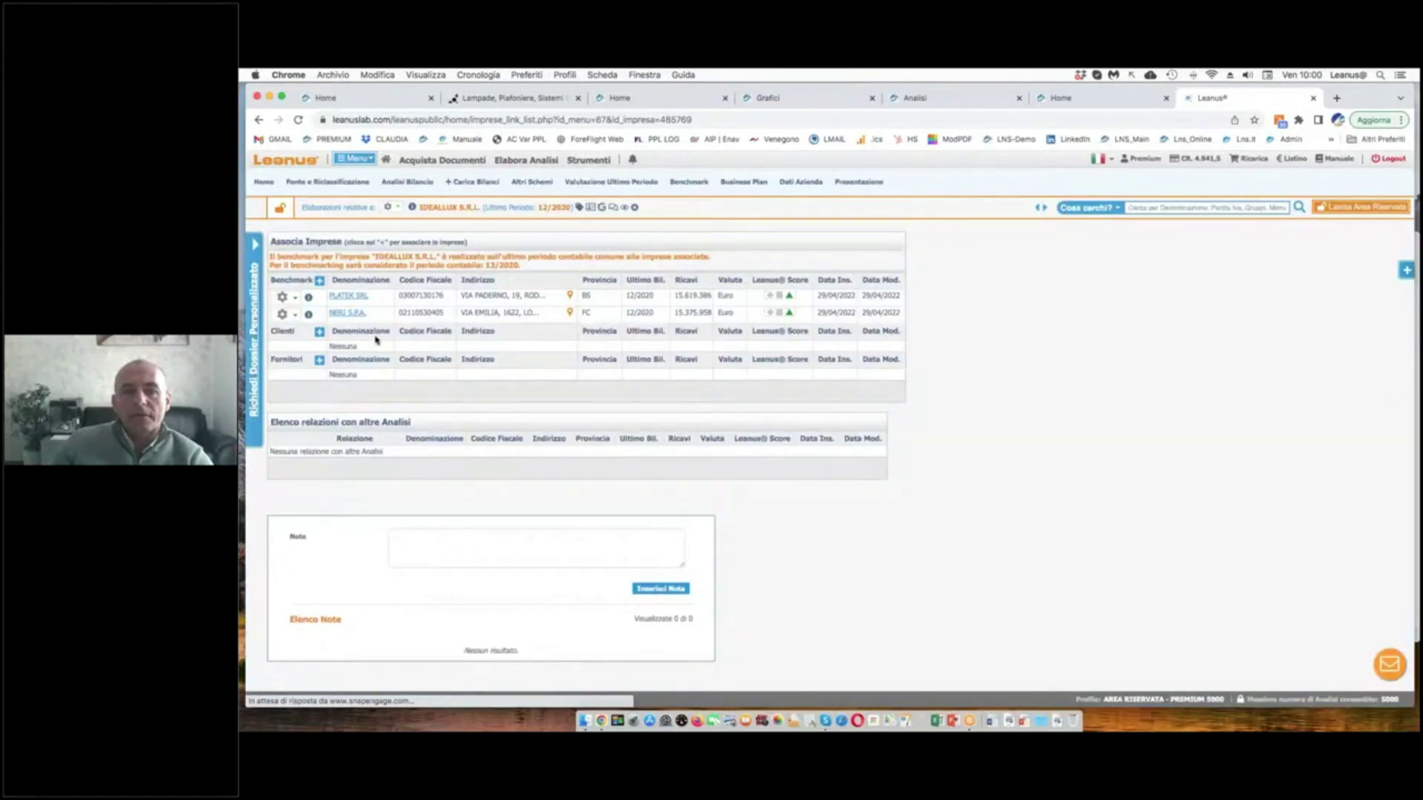
- Check the note on the common benchmarking period against the last balance sheet dates of IDEALLUX S.R.L. and its associated companies
{"action": "mouse_move", "coordinate": [740, 260]}
{"action": "left_mouse_down"}
{"action": "mouse_move", "coordinate": [820, 258]}
{"action": "mouse_move", "coordinate": [747, 279]}
{"action": "left_mouse_up"}
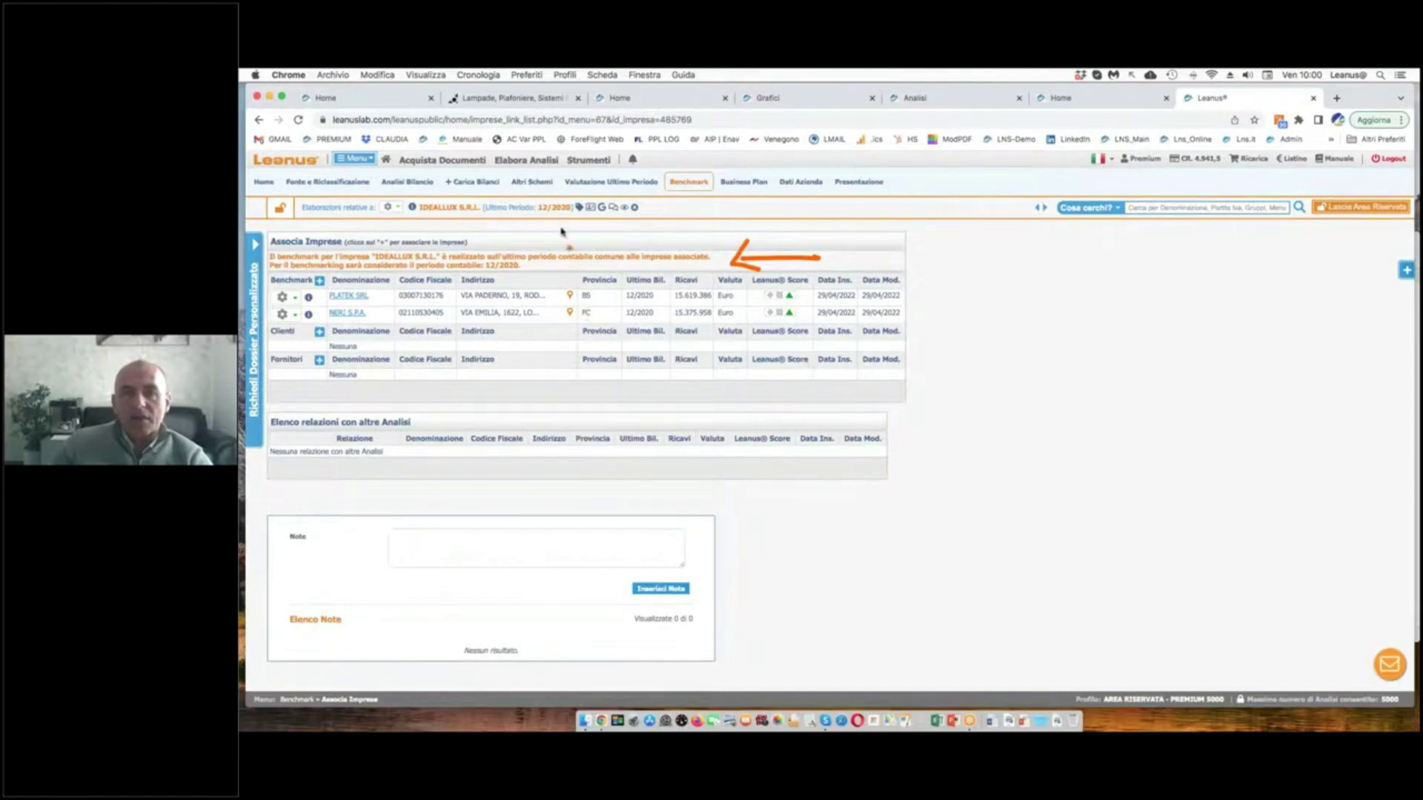
{"action": "left_click_drag", "start_coordinate": [539, 218], "coordinate": [572, 218]}
{"action": "left_click_drag", "start_coordinate": [629, 302], "coordinate": [646, 320]}
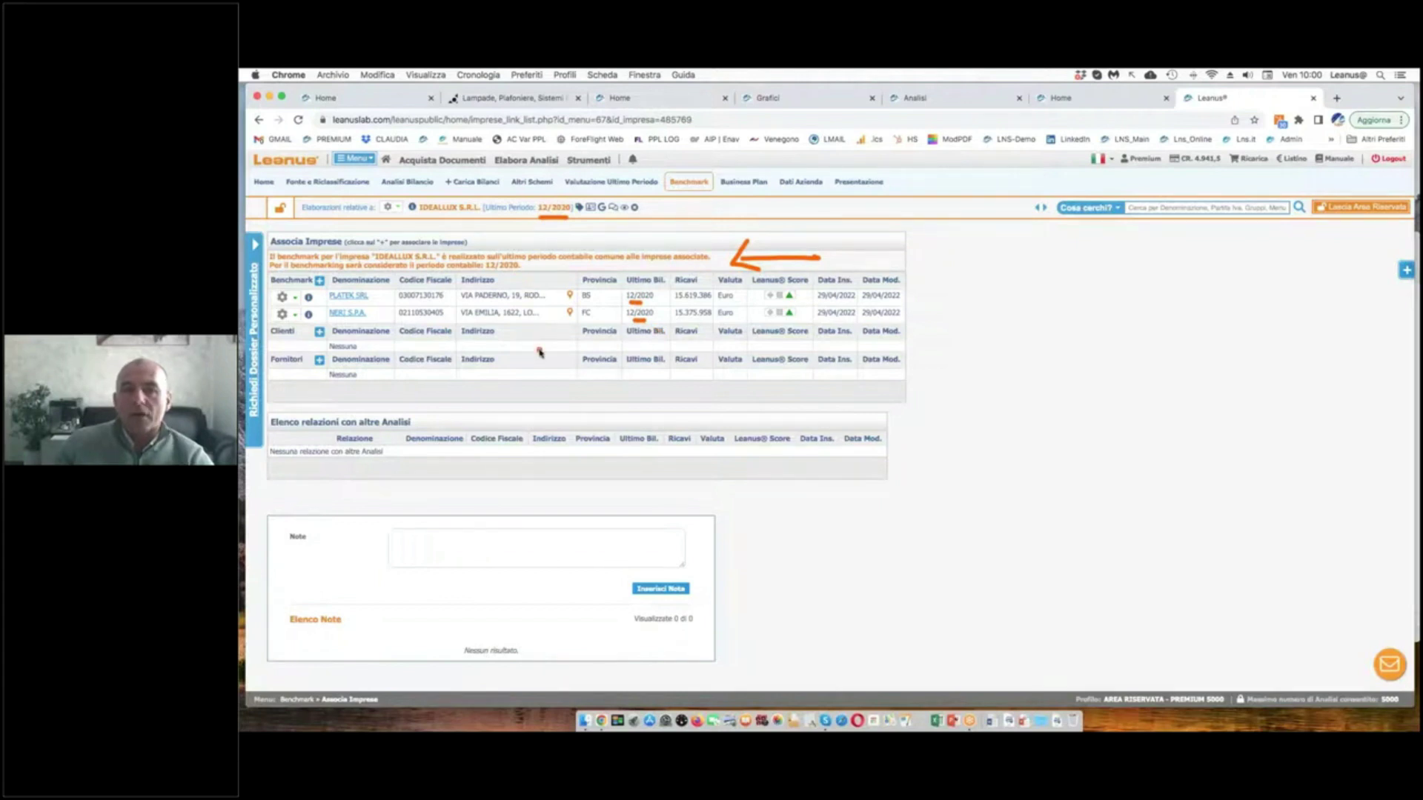
{"action": "key", "text": "Escape"}
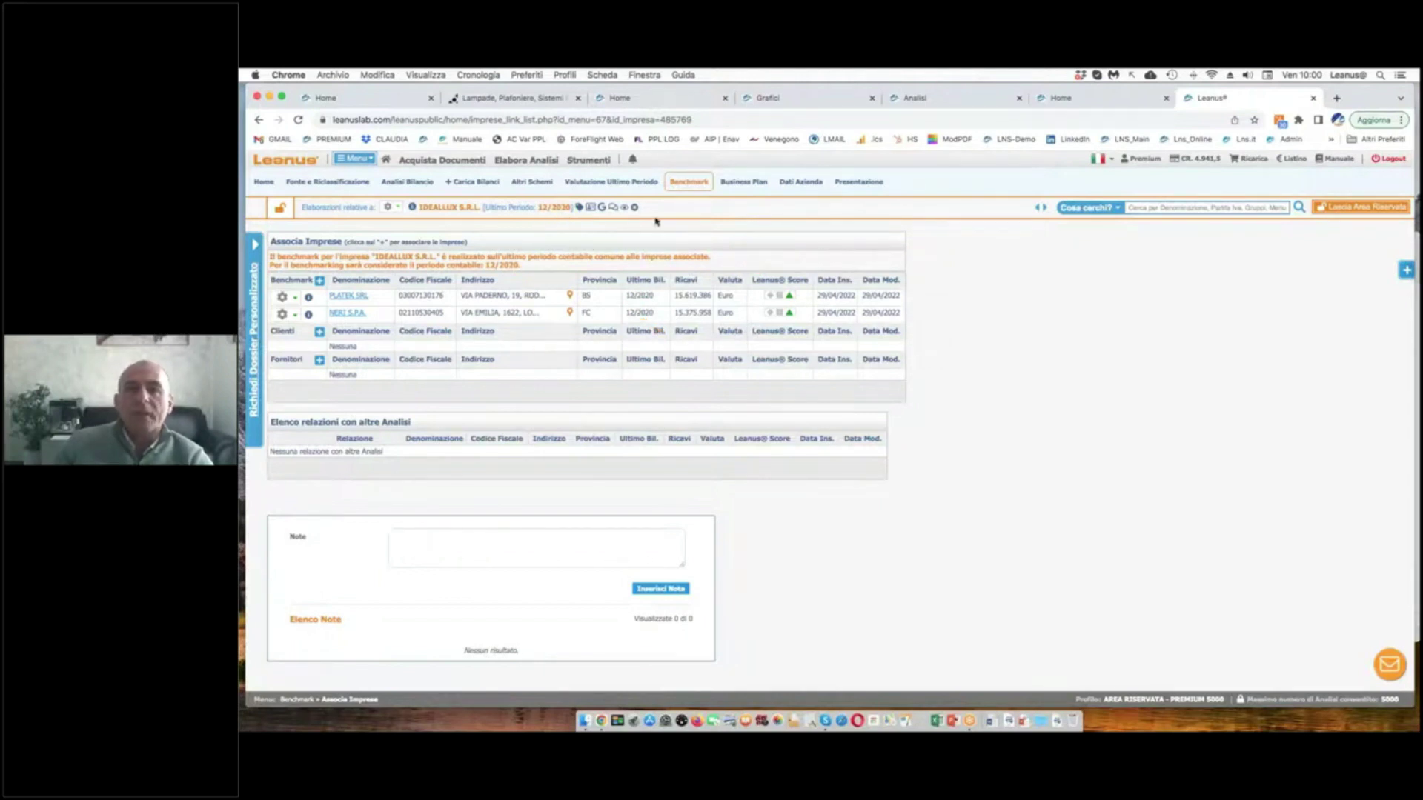
- Open the Conto Economico (classico) benchmark comparing IDEALLUX S.R.L. with its associated companies
{"action": "left_click", "coordinate": [686, 187]}
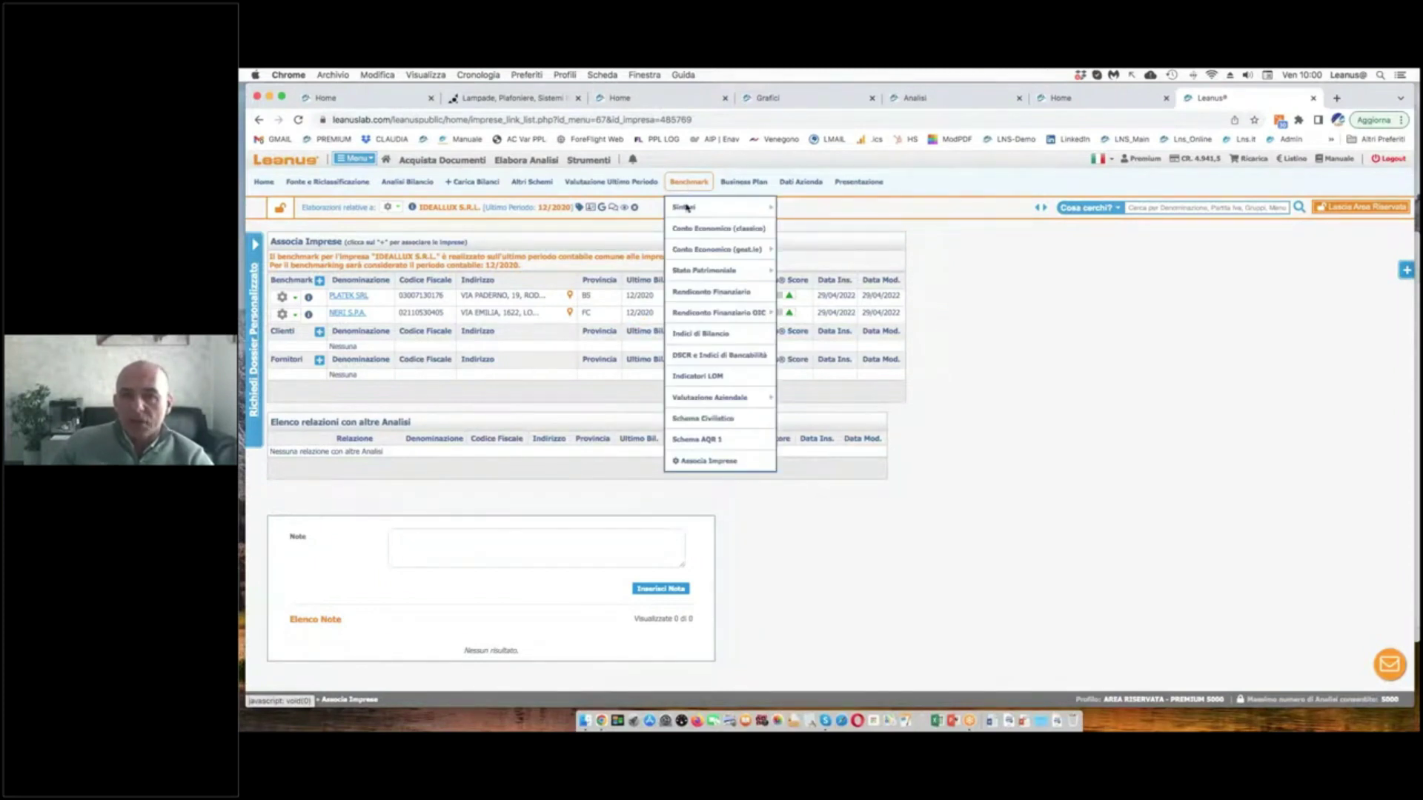
{"action": "mouse_move", "coordinate": [672, 269]}
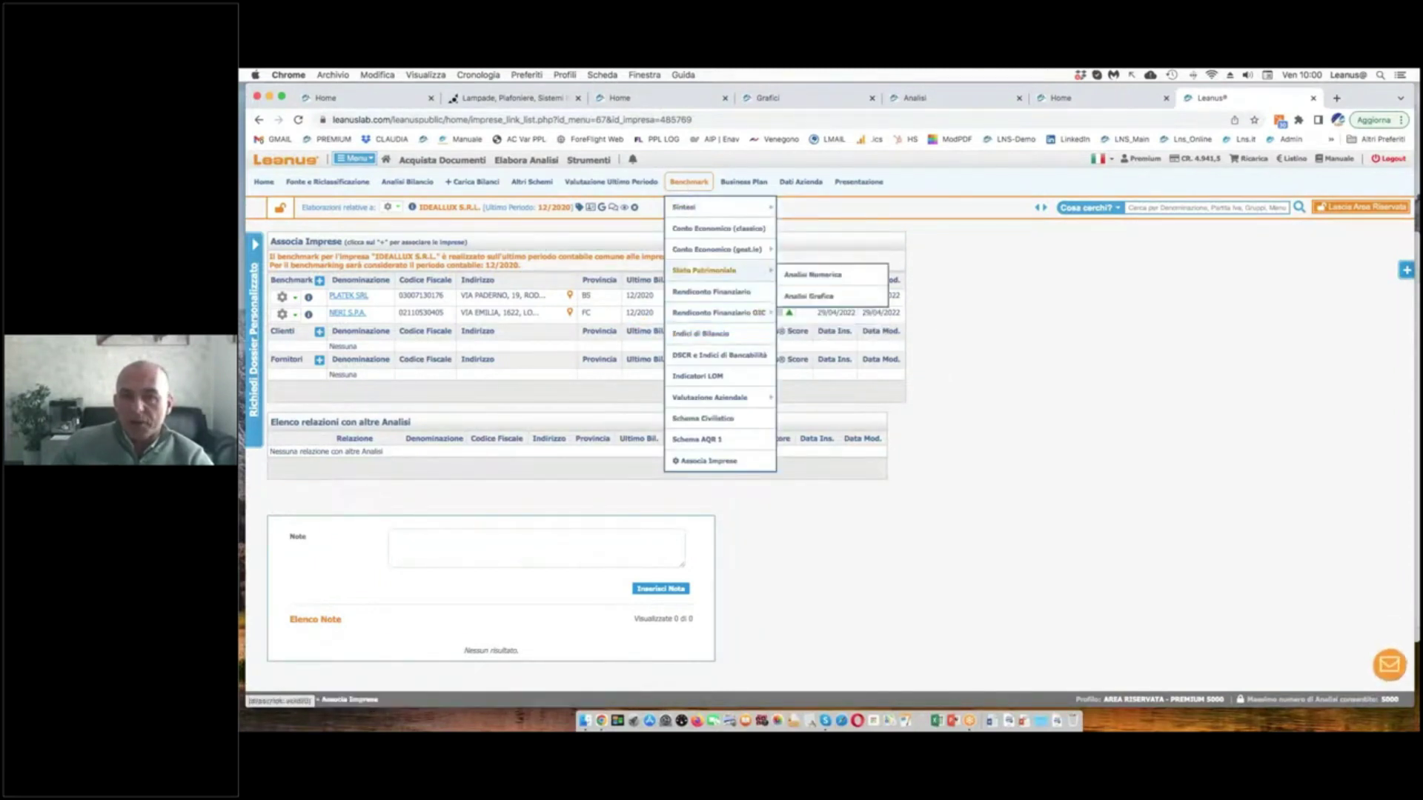
{"action": "left_click", "coordinate": [406, 185]}
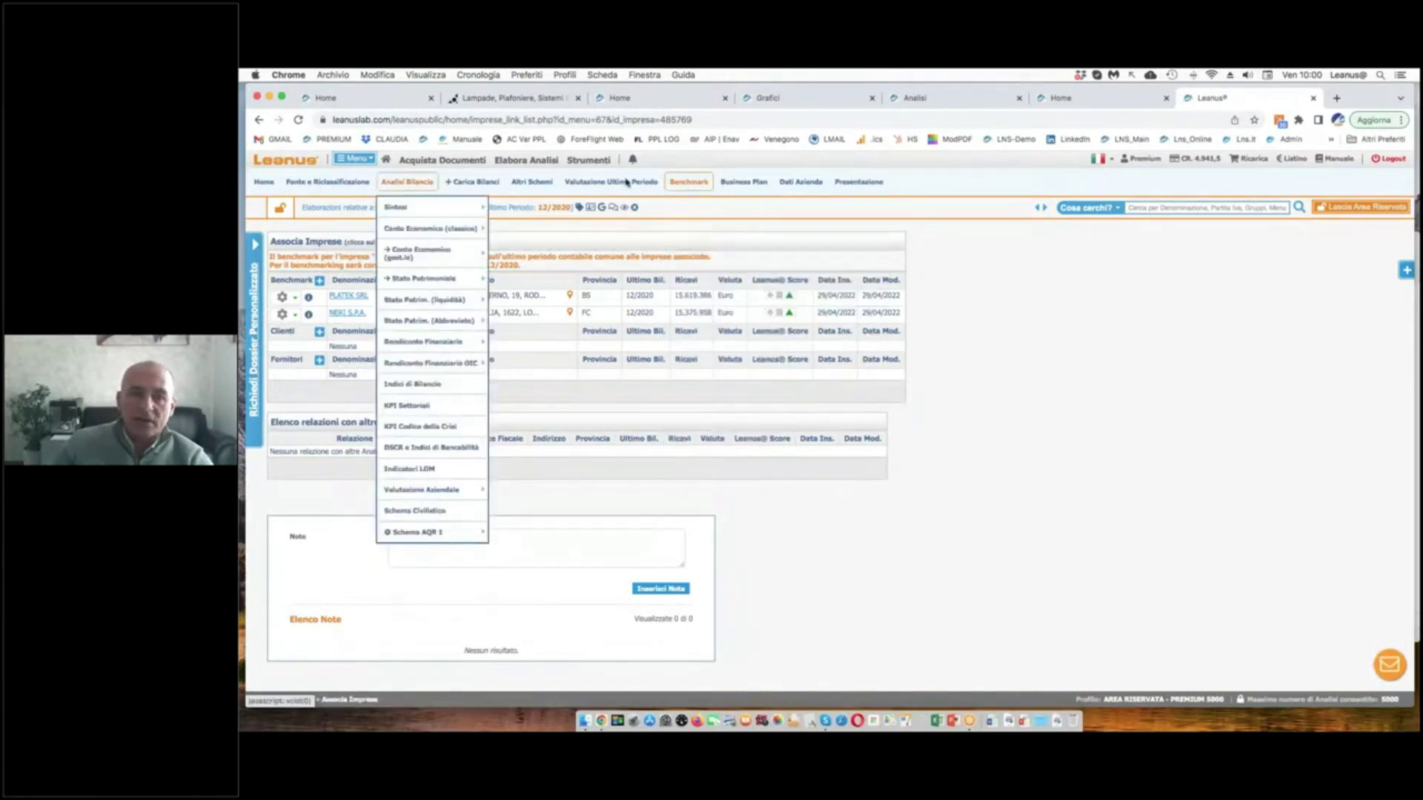
{"action": "left_click", "coordinate": [678, 185]}
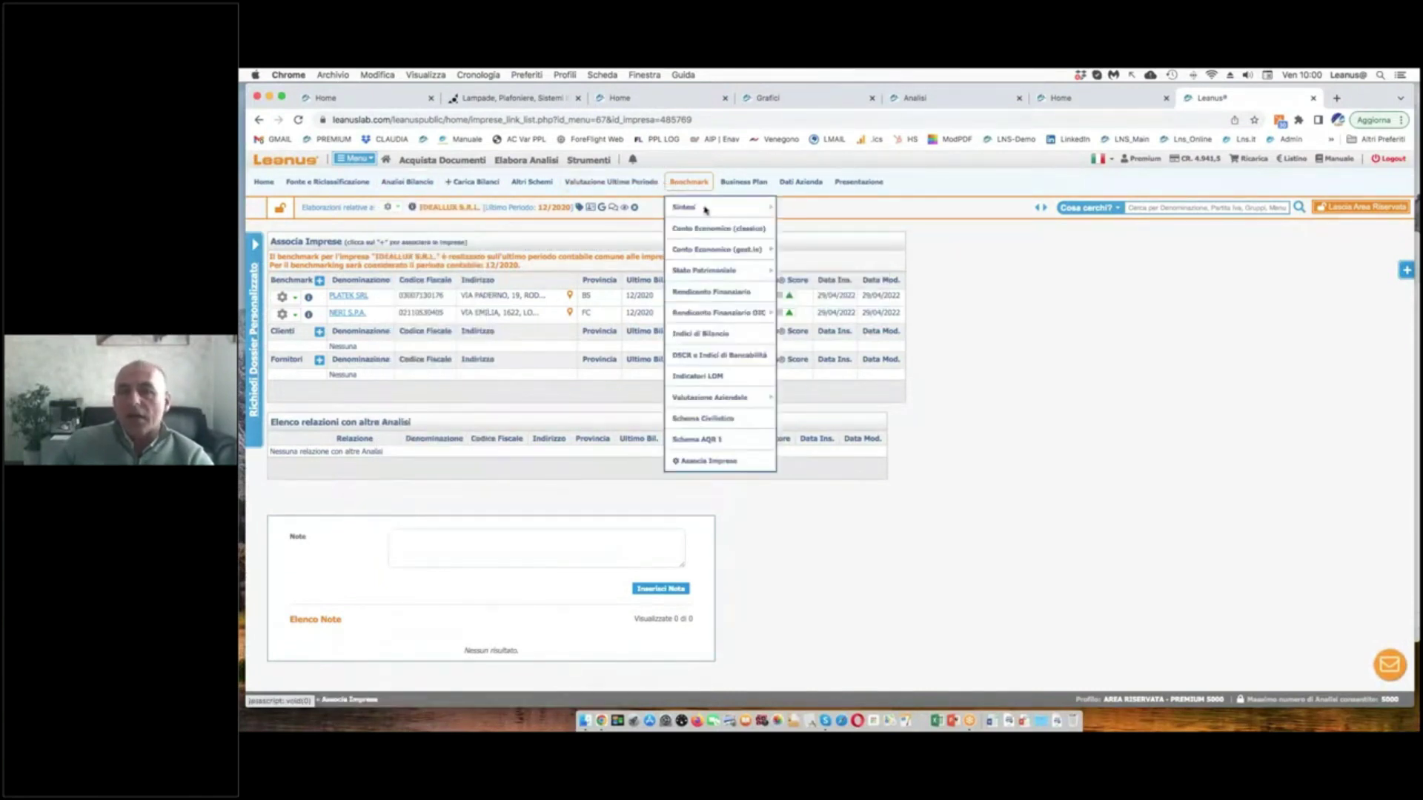
{"action": "left_click", "coordinate": [707, 230]}
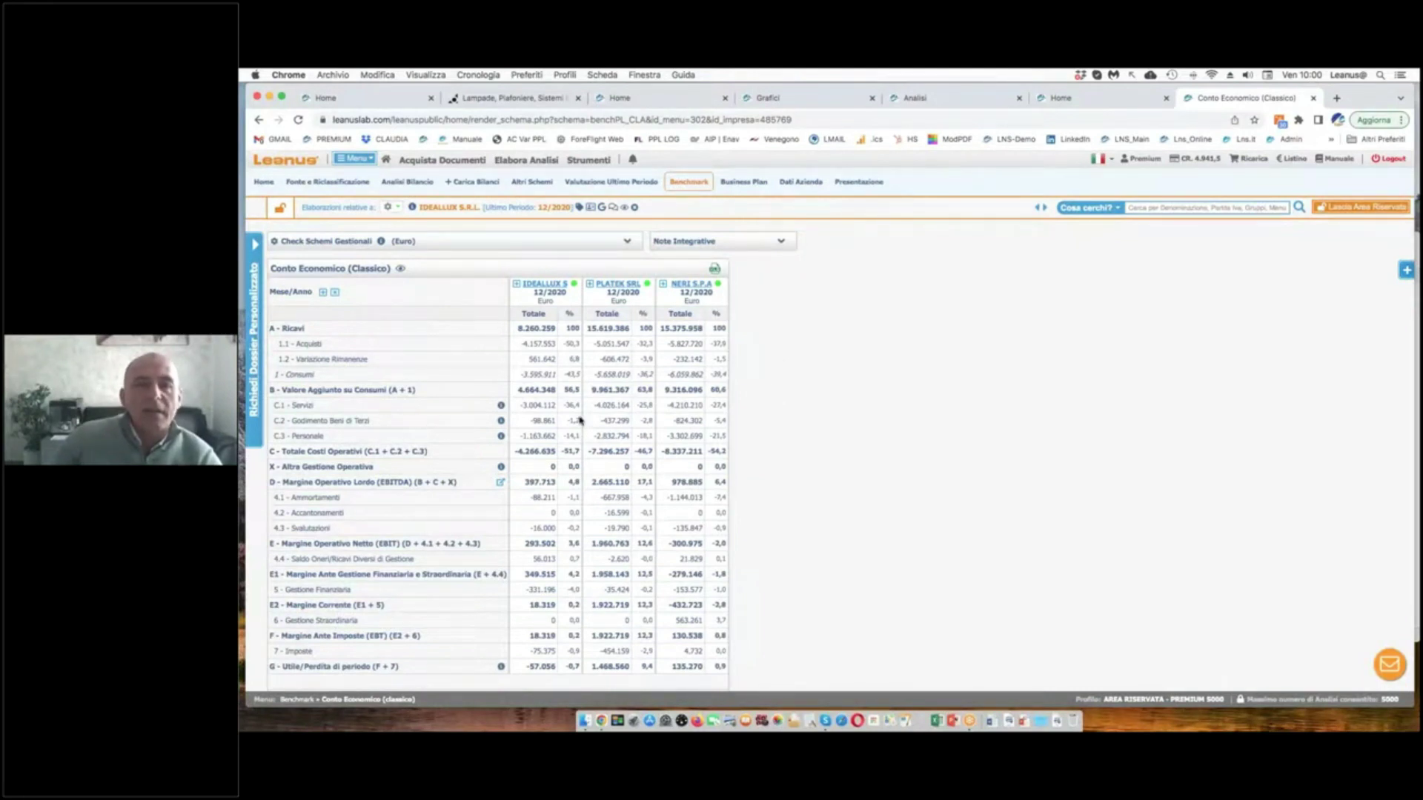
- Underline the Valore Aggiunto su Consumi percentages of the three companies and flag IDEALLUX's Variazione Rimanenze with a circle and question mark
{"action": "left_click_drag", "start_coordinate": [561, 398], "coordinate": [719, 398]}
{"action": "left_click", "coordinate": [398, 399]}
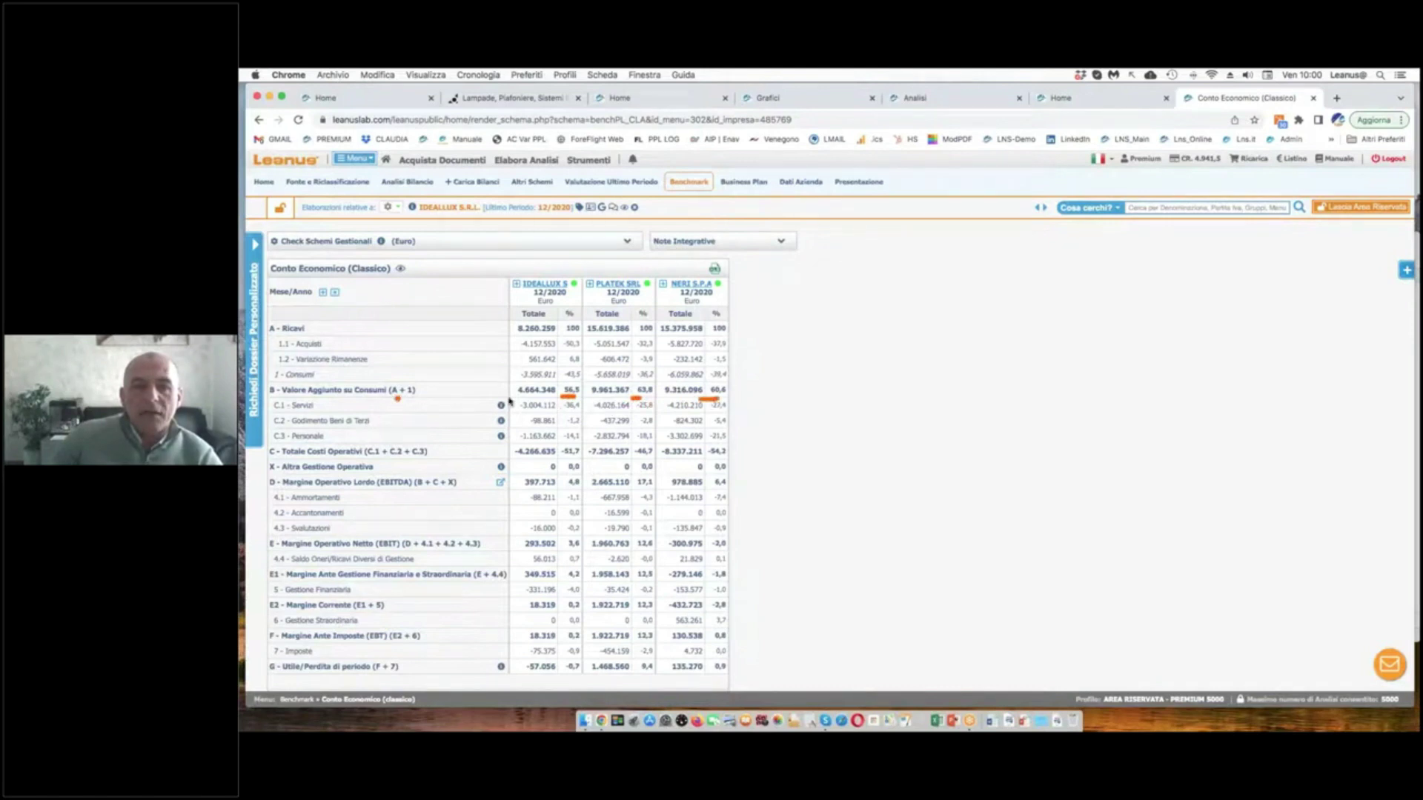
{"action": "left_click", "coordinate": [736, 395]}
{"action": "mouse_move", "coordinate": [541, 354]}
{"action": "left_mouse_down"}
{"action": "mouse_move", "coordinate": [519, 367]}
{"action": "mouse_move", "coordinate": [560, 352]}
{"action": "mouse_move", "coordinate": [464, 350]}
{"action": "mouse_move", "coordinate": [485, 356]}
{"action": "mouse_move", "coordinate": [481, 378]}
{"action": "left_mouse_up"}
{"action": "left_click", "coordinate": [481, 383]}
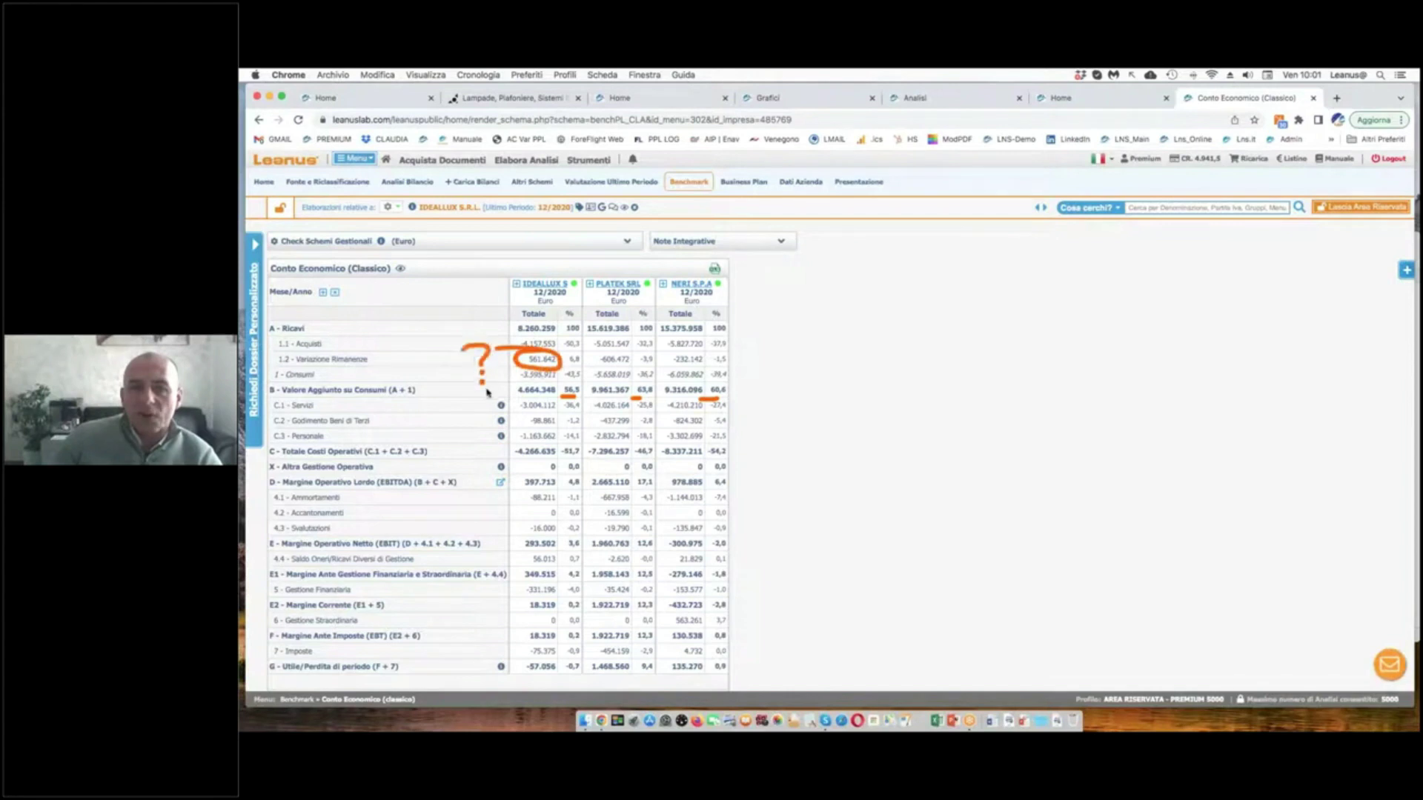
{"action": "key", "text": "Escape"}
- Underline the C.1 Servizi percentages of the three companies and bracket IDEALLUX's operating cost rows from Servizi to Personale
{"action": "scroll", "coordinate": [521, 393], "scroll_direction": "down", "scroll_amount": 3}
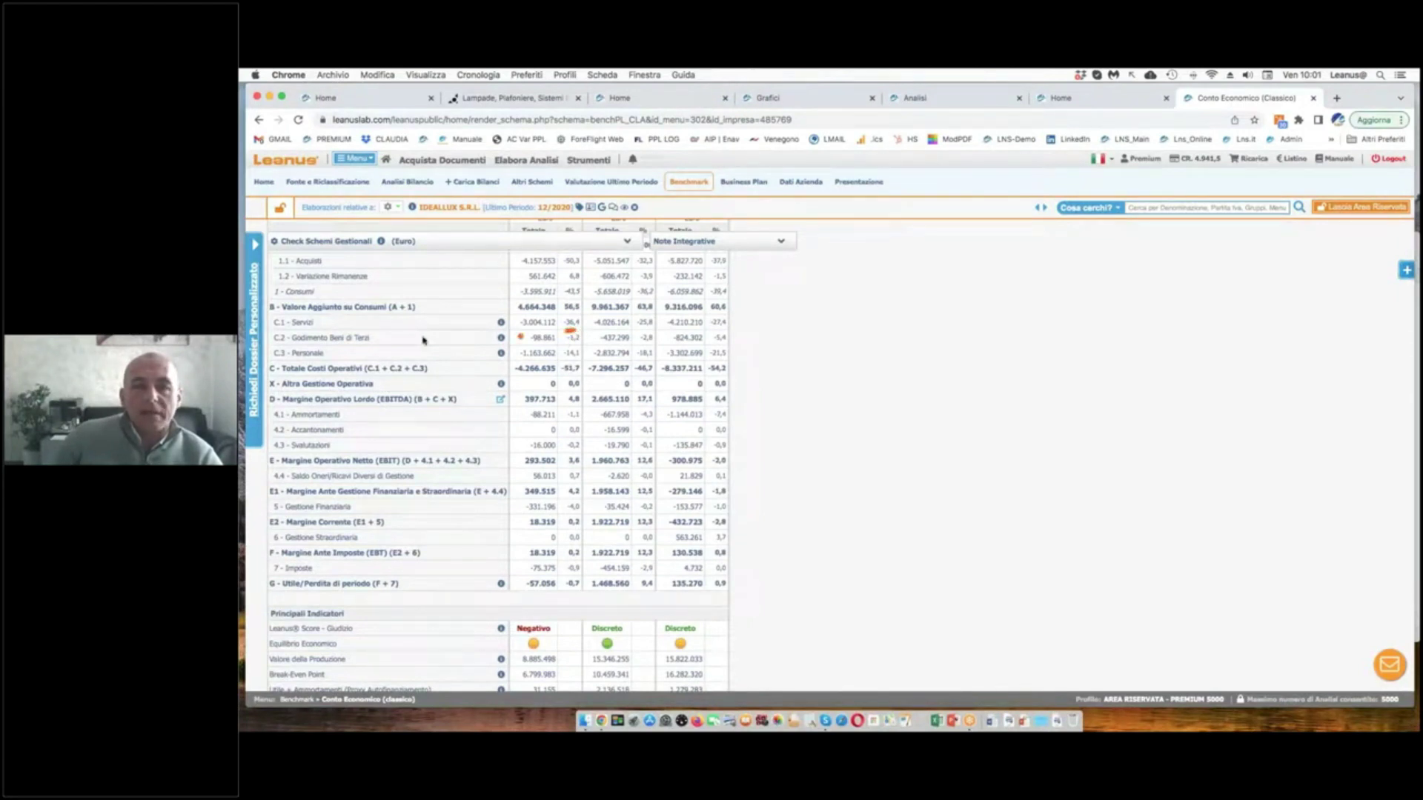
{"action": "left_click_drag", "start_coordinate": [640, 329], "coordinate": [726, 329]}
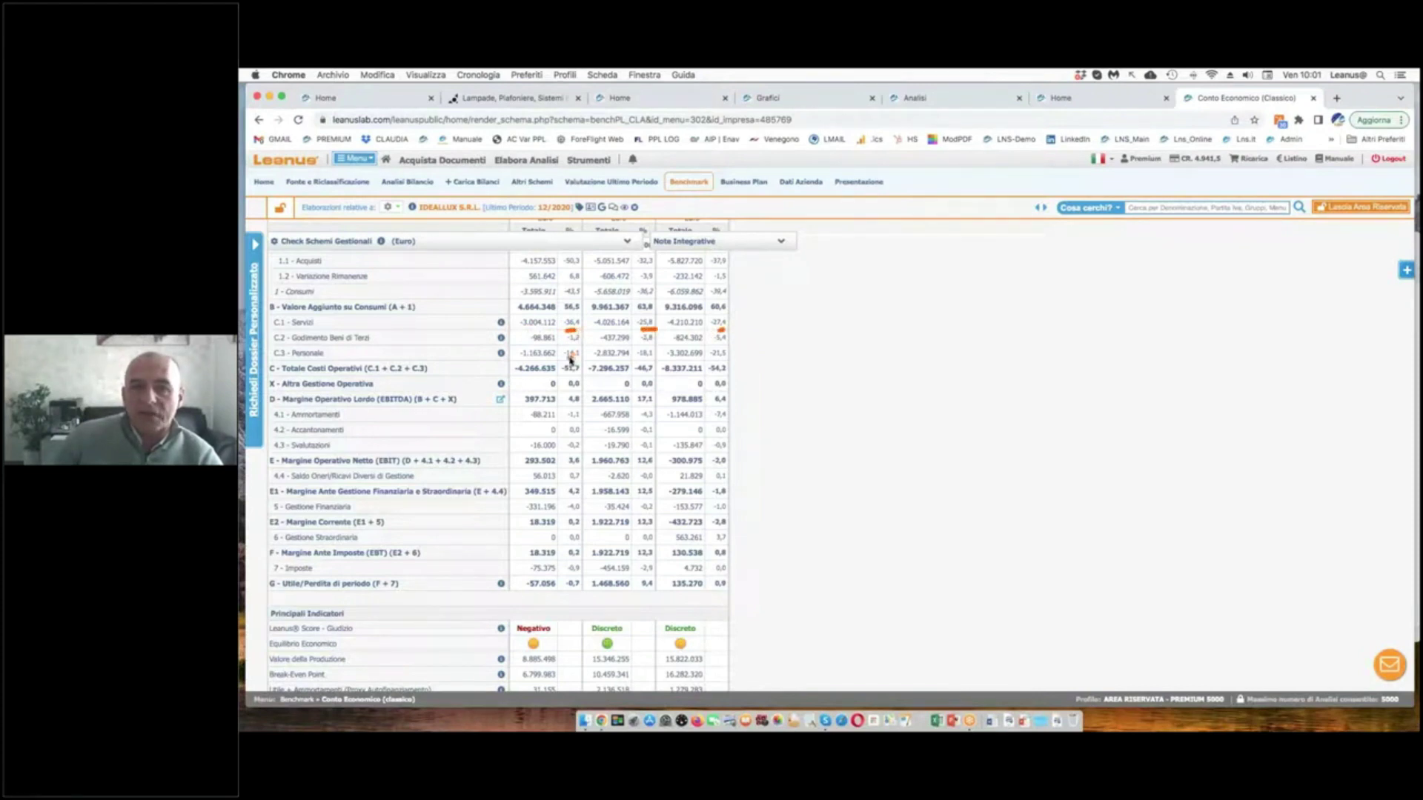
{"action": "left_click", "coordinate": [565, 361]}
{"action": "left_click_drag", "start_coordinate": [521, 318], "coordinate": [516, 352]}
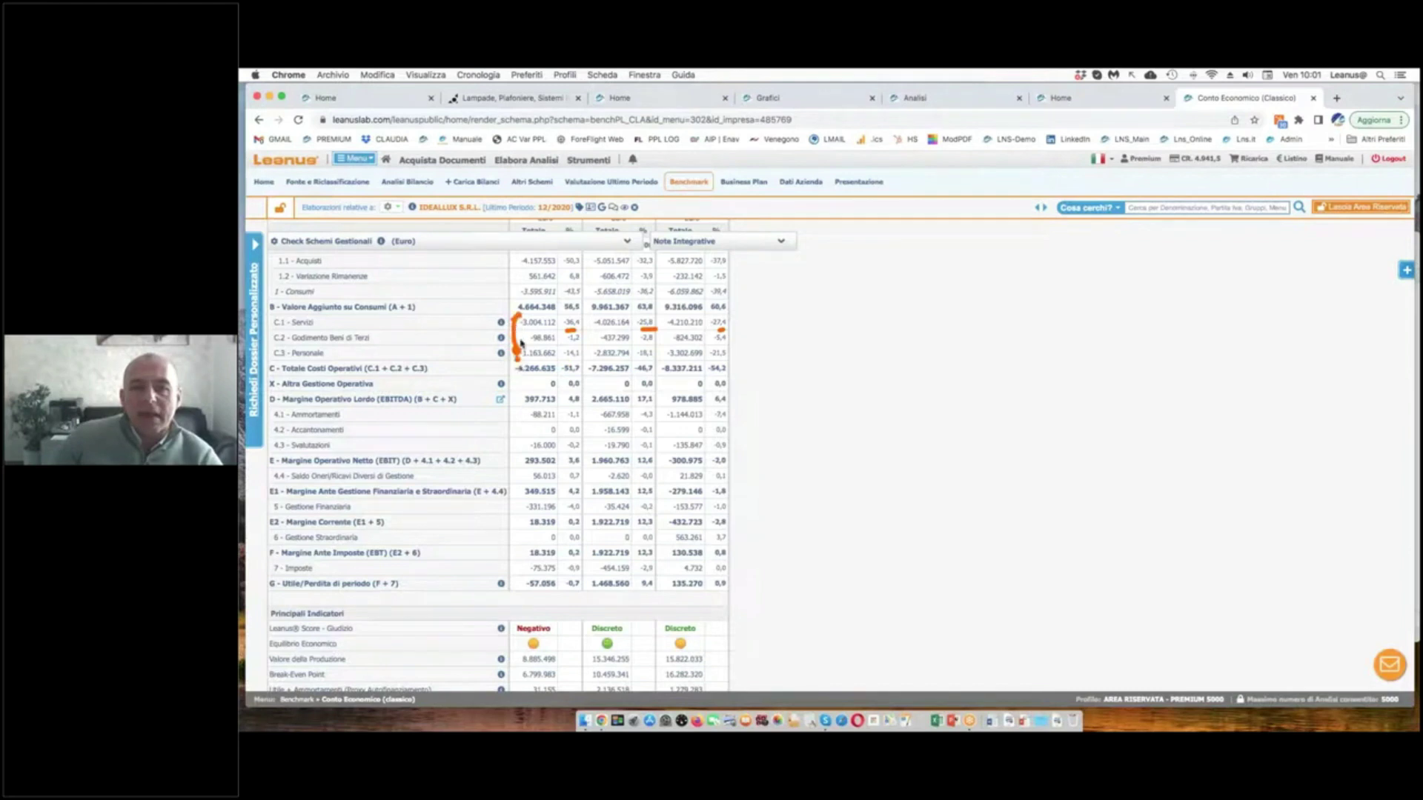
{"action": "left_click", "coordinate": [557, 318]}
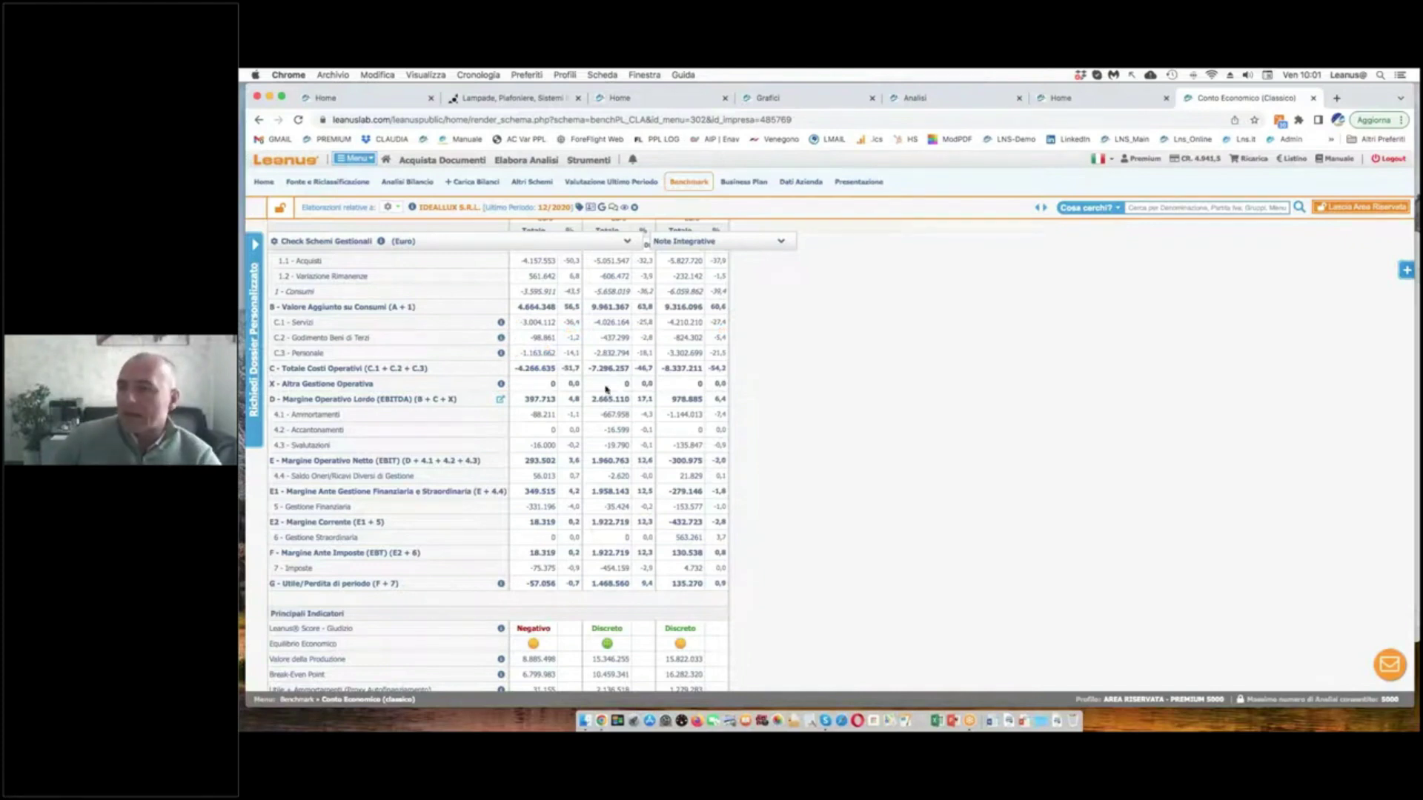
- Compare the operating margins (EBIT) of the three companies in the Conto Economico benchmark, underlining them and clearing the marks
{"action": "scroll", "coordinate": [606, 389], "scroll_direction": "down", "scroll_amount": 2}
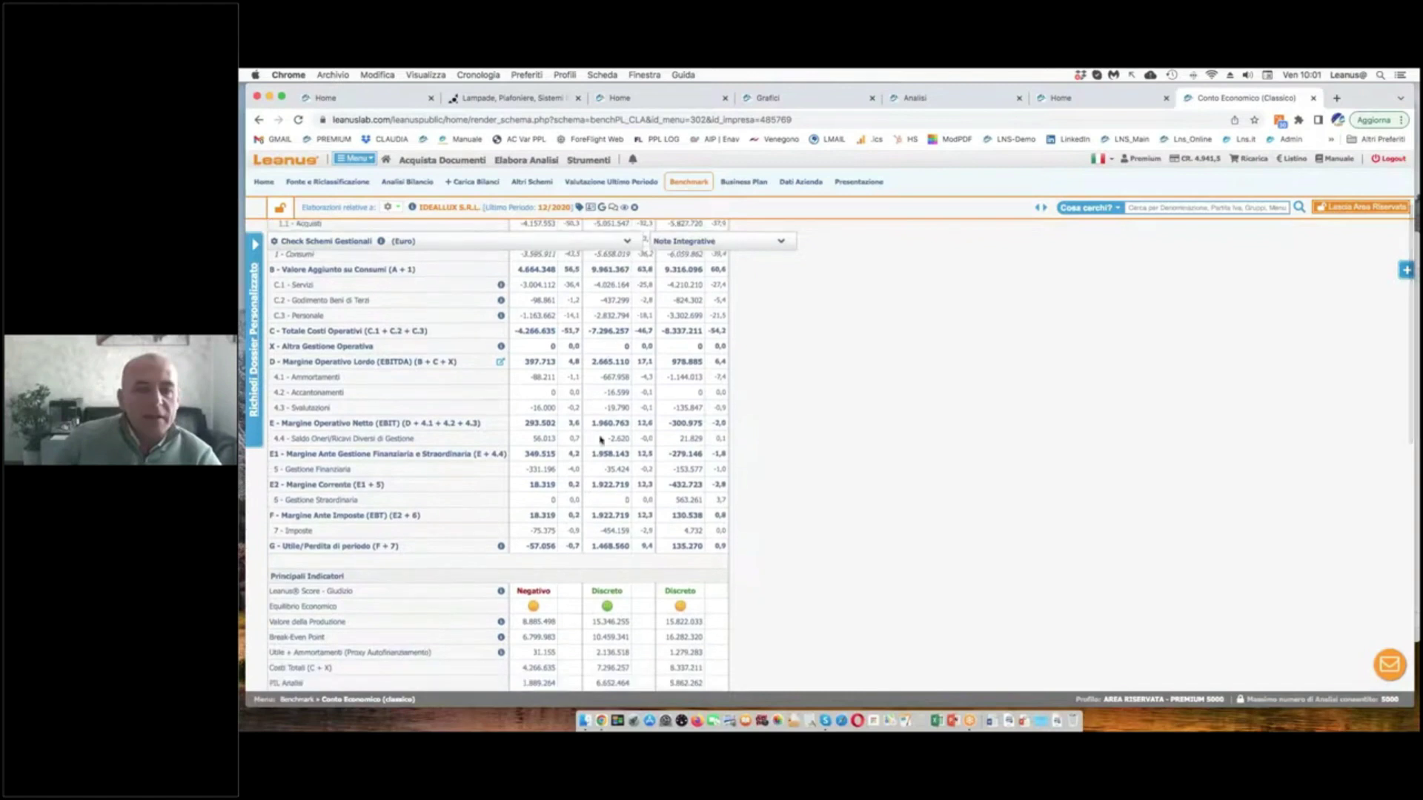
{"action": "left_click_drag", "start_coordinate": [569, 430], "coordinate": [765, 425]}
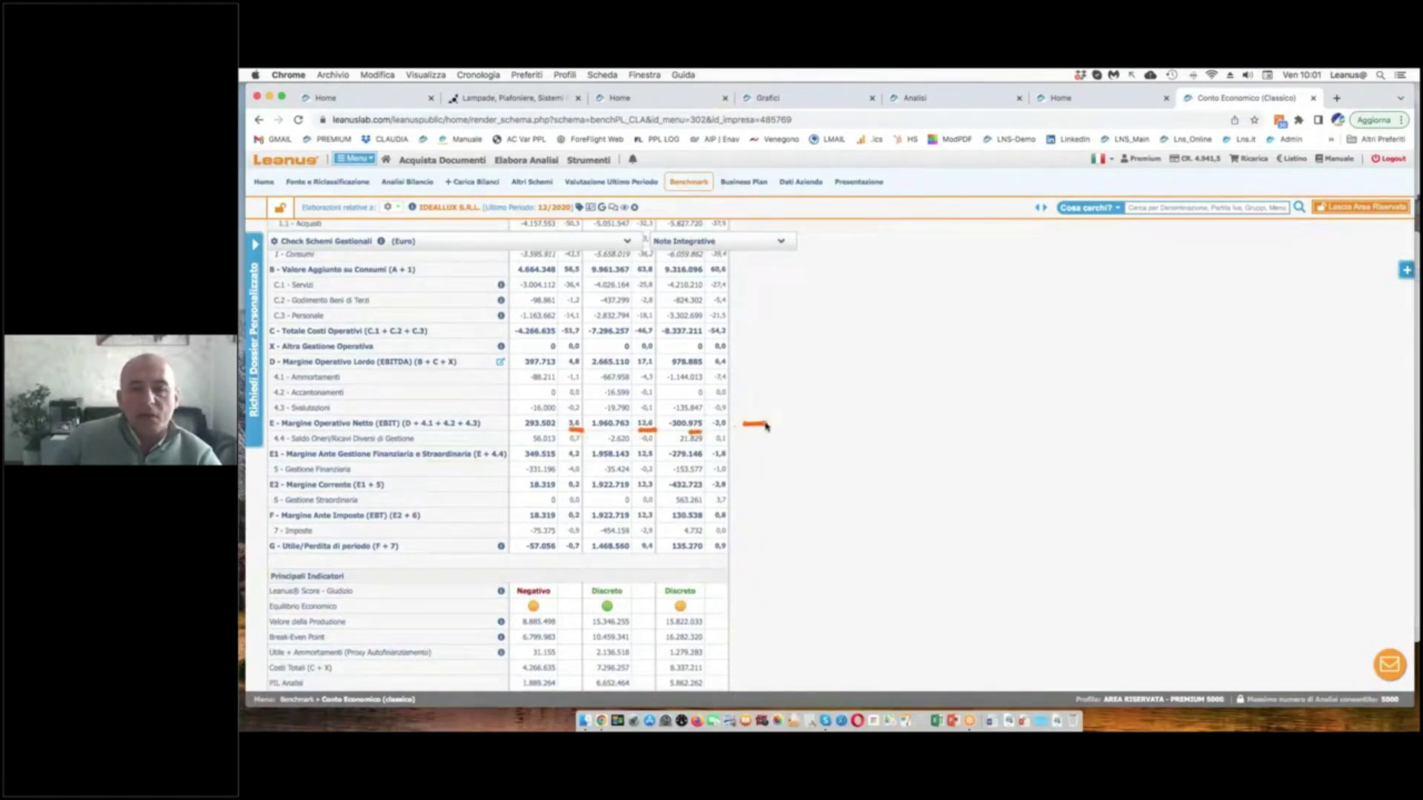
{"action": "left_click", "coordinate": [750, 410]}
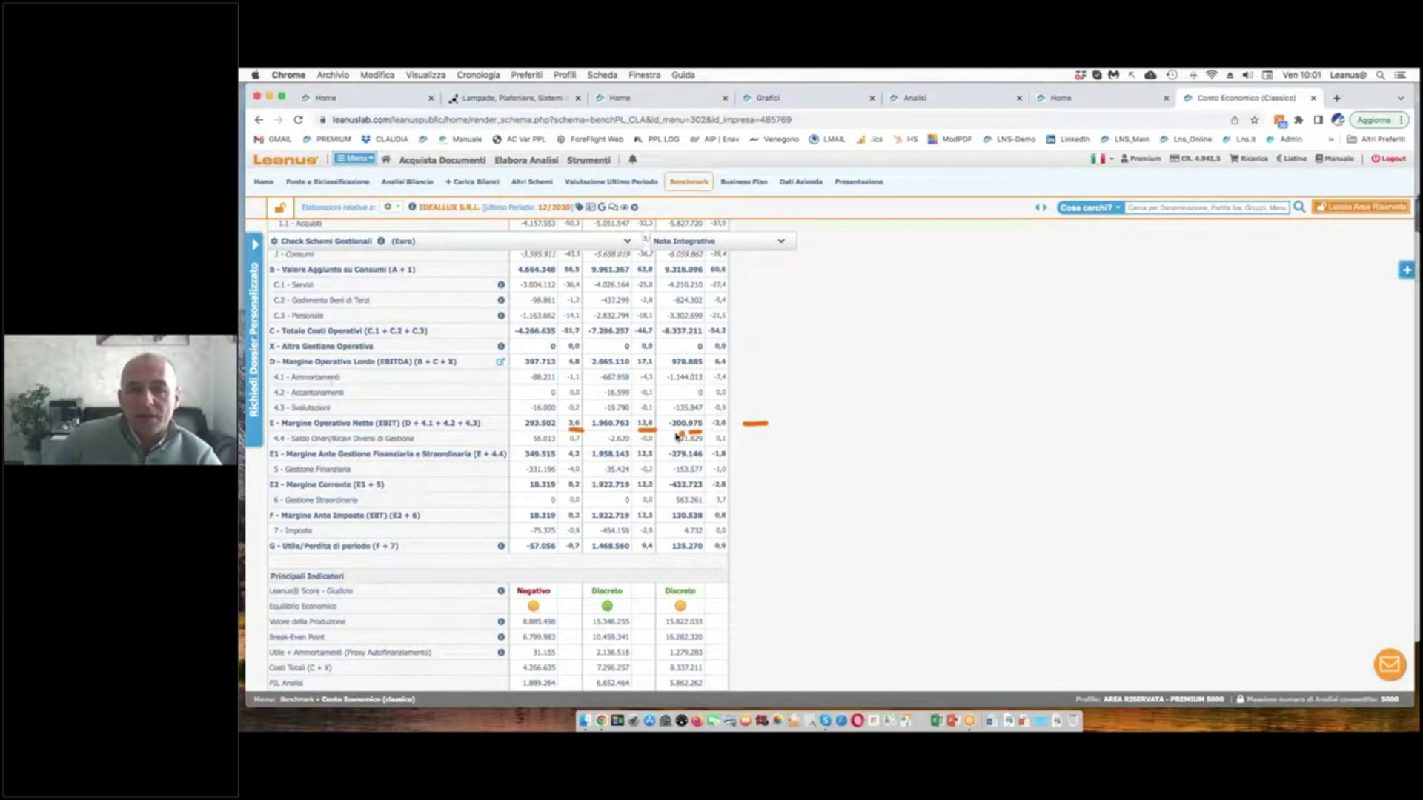
{"action": "key", "text": "Escape"}
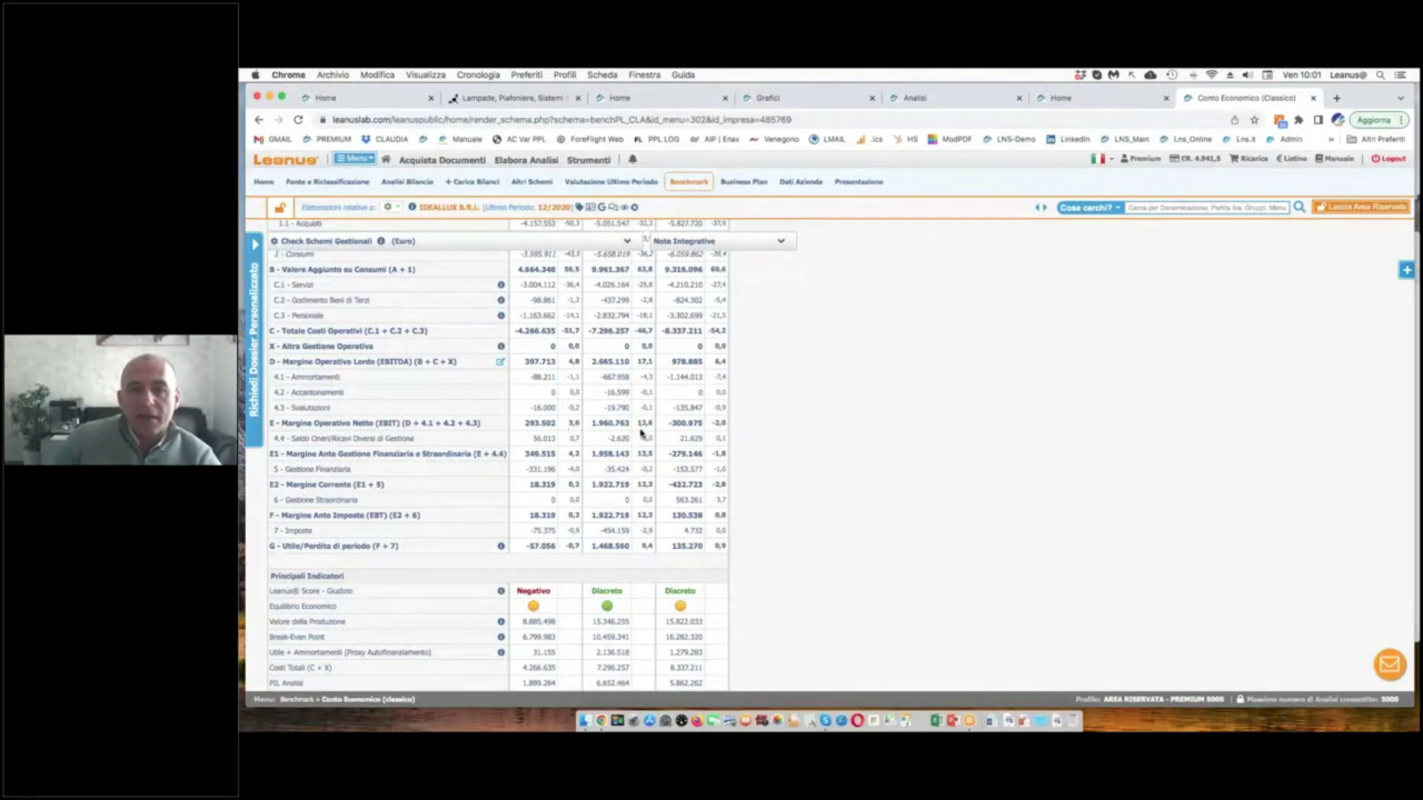
{"action": "scroll", "coordinate": [642, 432], "scroll_direction": "up", "scroll_amount": 3}
{"action": "scroll", "coordinate": [644, 436], "scroll_direction": "down", "scroll_amount": 3}
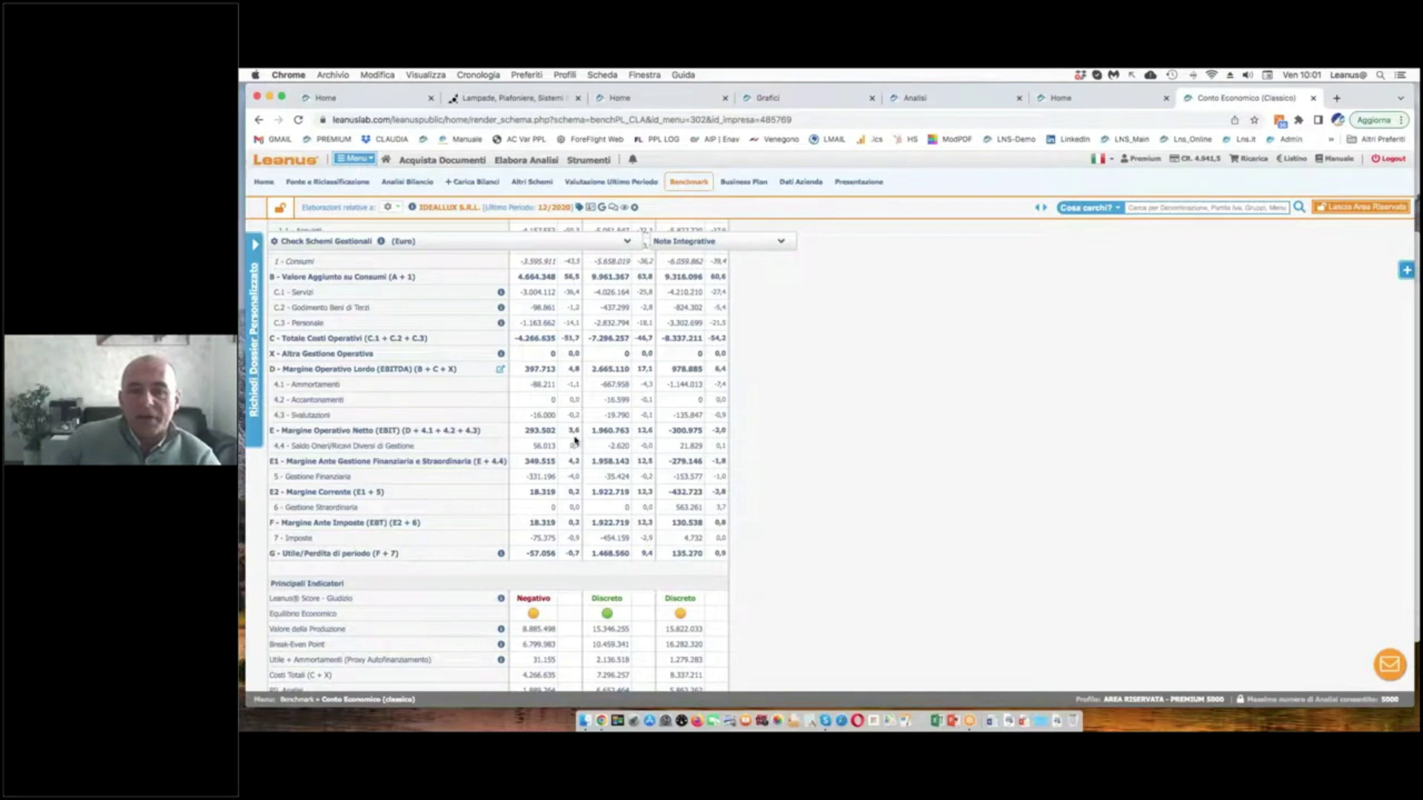
{"action": "scroll", "coordinate": [572, 457], "scroll_direction": "up", "scroll_amount": 3}
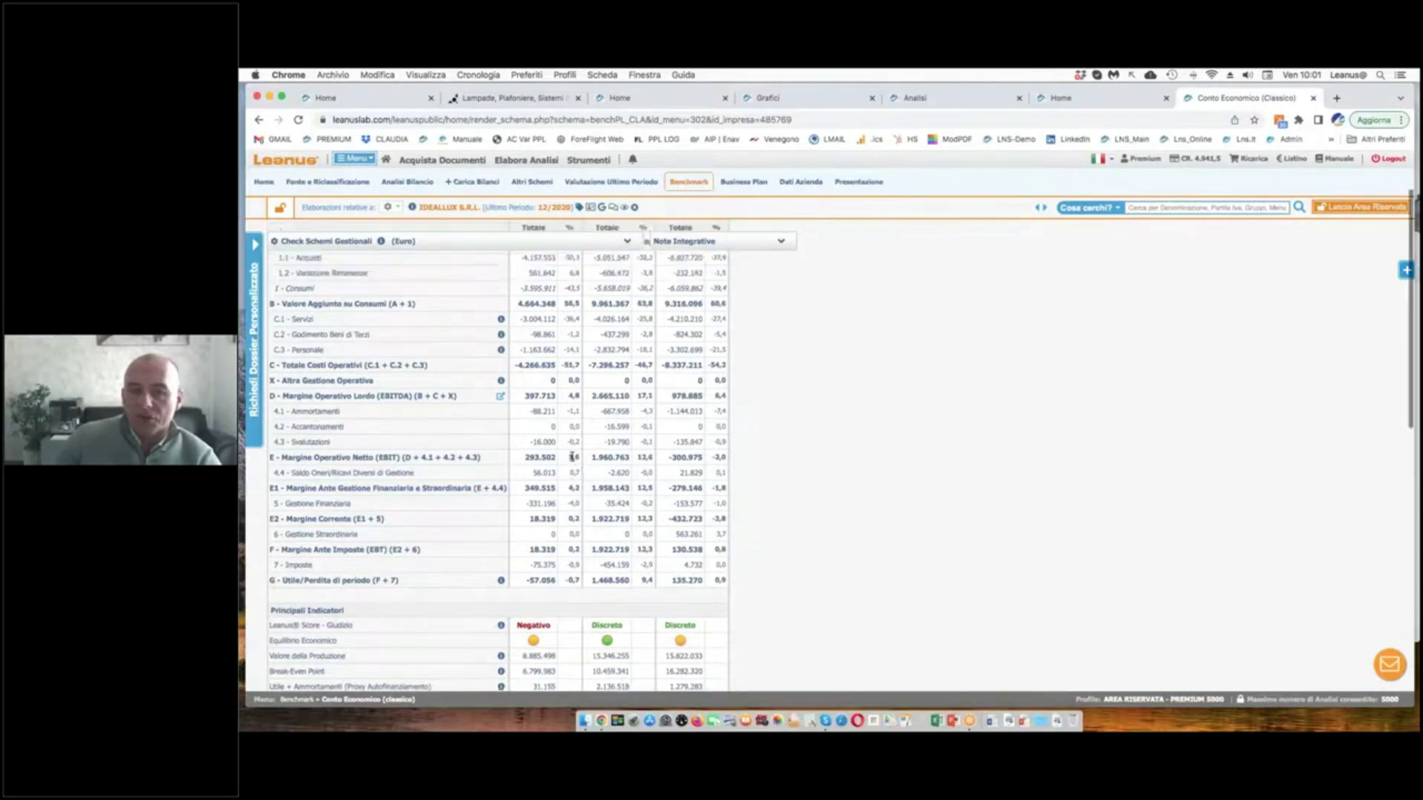
- Open the Quota di Mercato benchmark charts and compare the Quota Mercato pie with the Quota Mercato vs Quota Margini bars
{"action": "left_click", "coordinate": [677, 185]}
{"action": "mouse_move", "coordinate": [693, 208]}
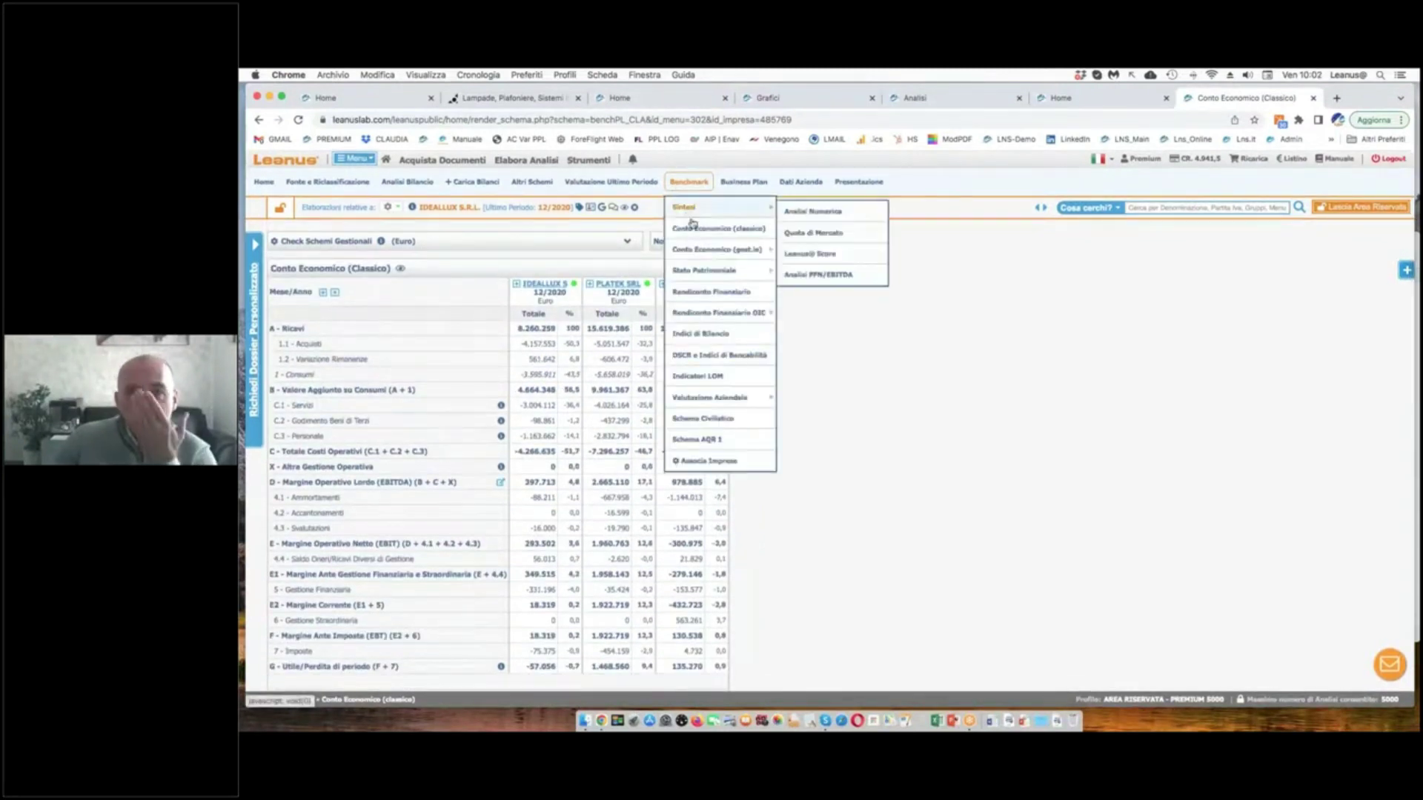
{"action": "left_click", "coordinate": [814, 233]}
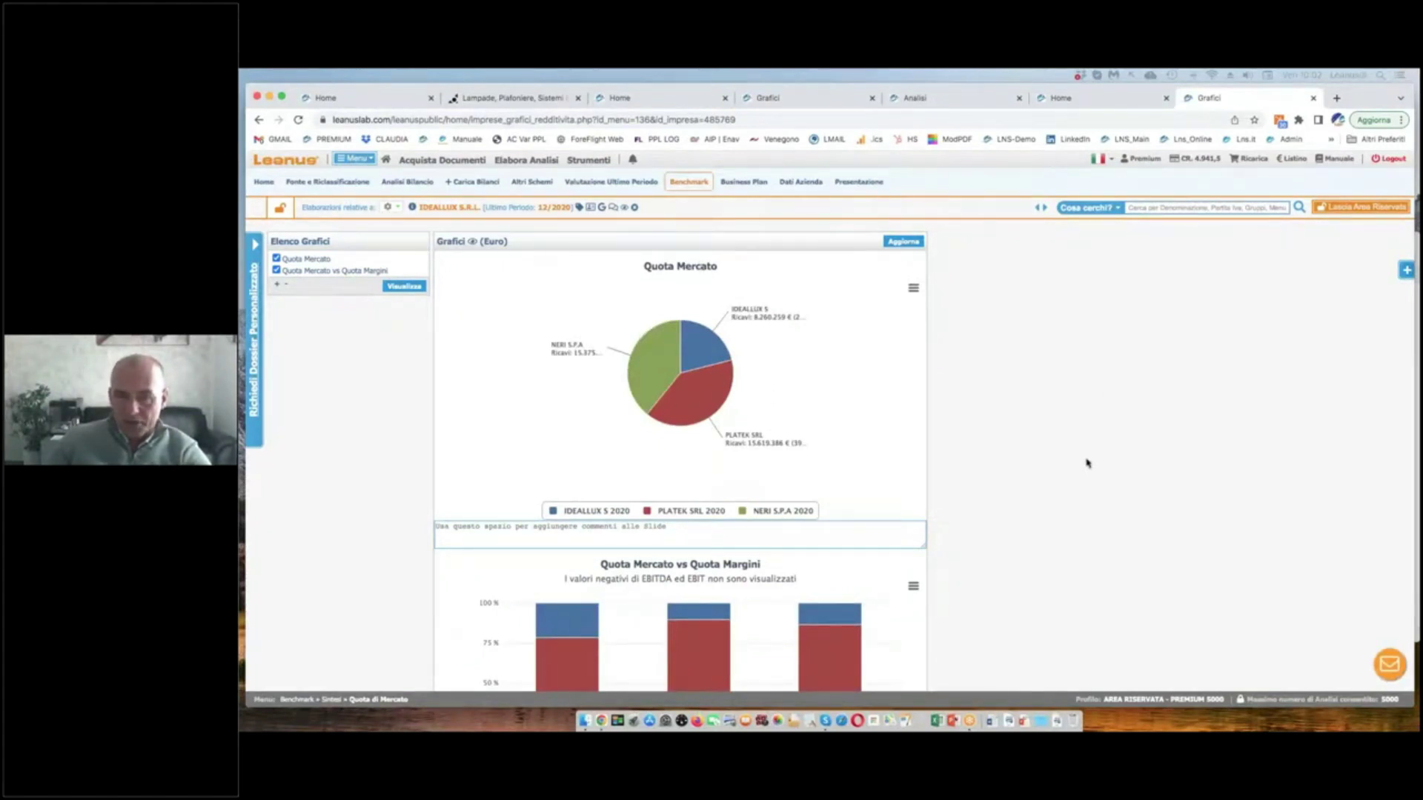
{"action": "scroll", "coordinate": [1086, 464], "scroll_direction": "down", "scroll_amount": 5}
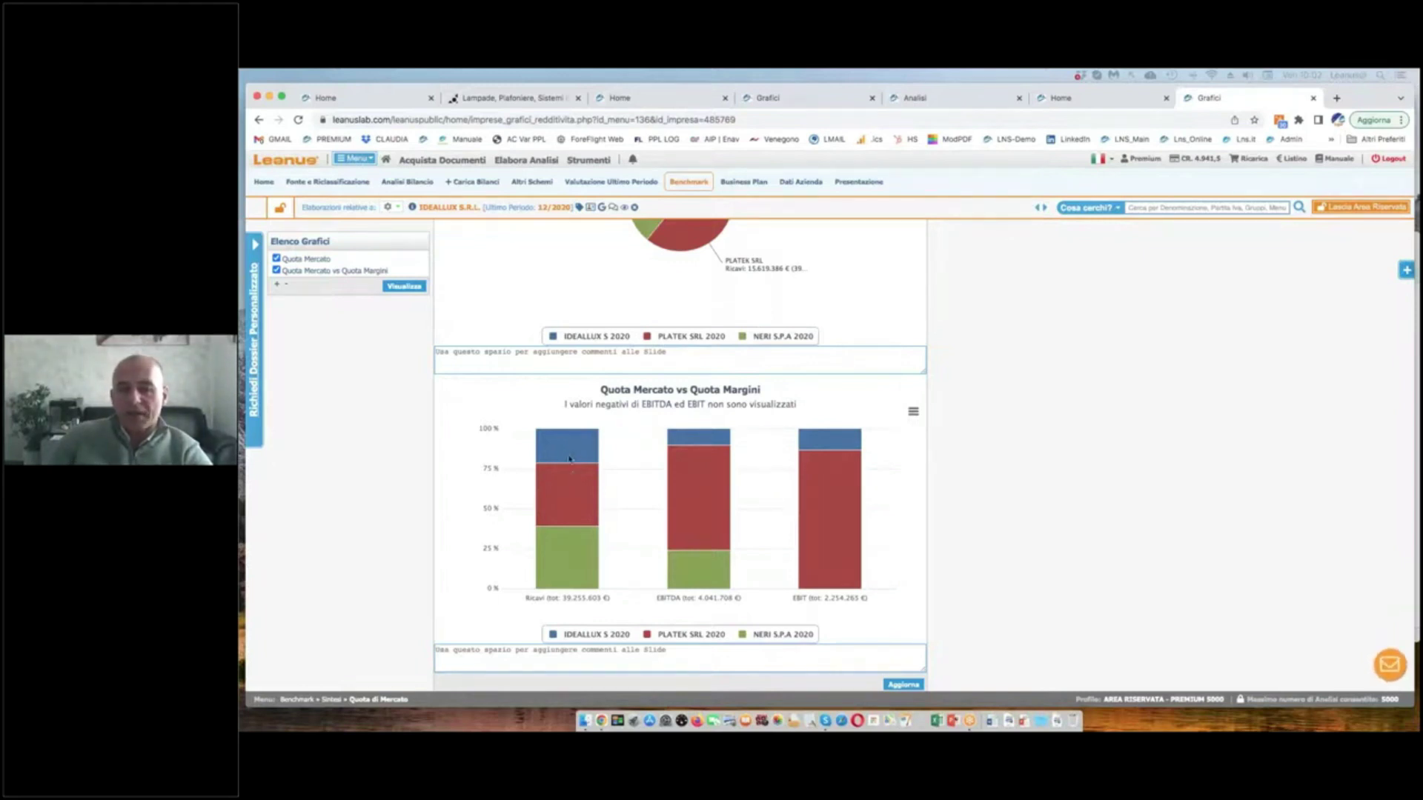
{"action": "scroll", "coordinate": [582, 486], "scroll_direction": "up", "scroll_amount": 1}
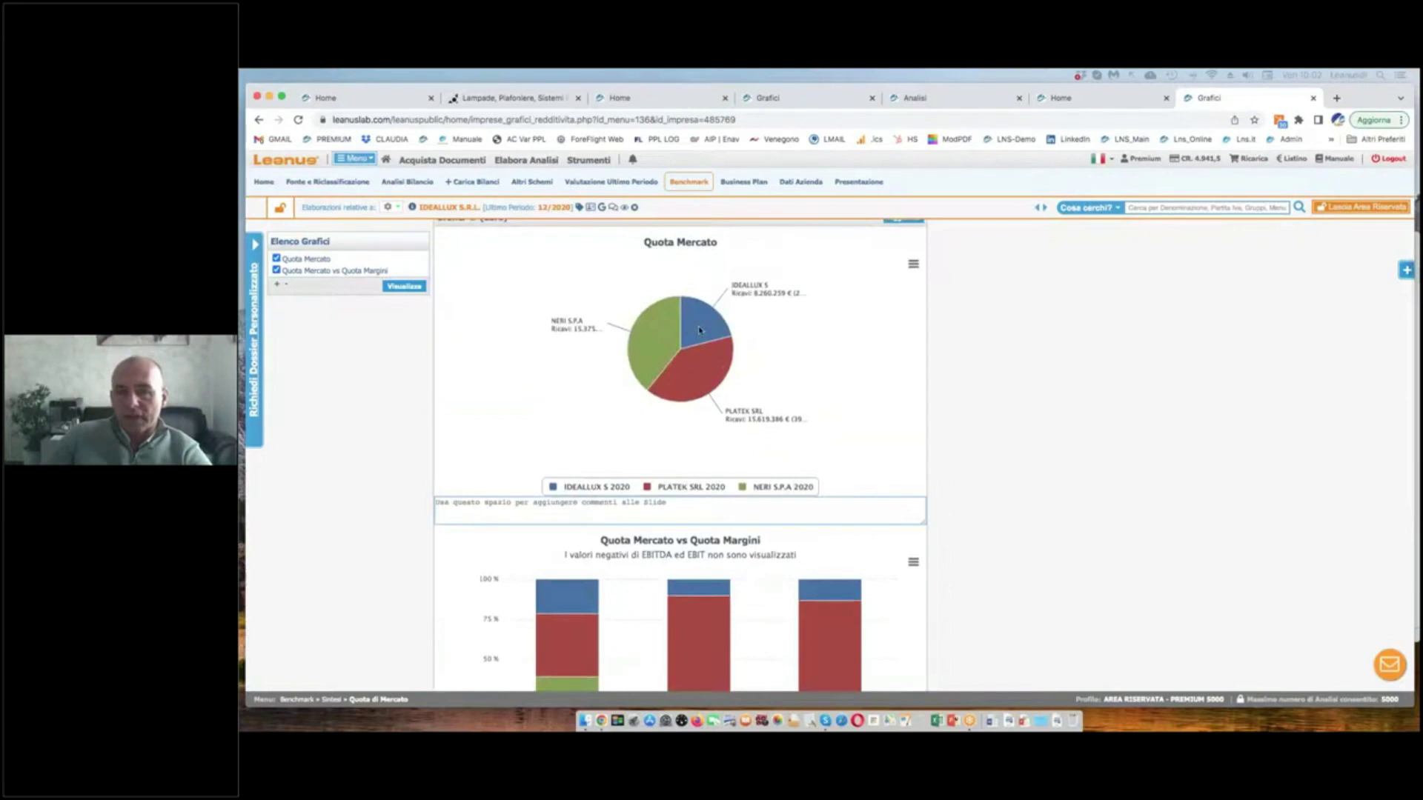
{"action": "scroll", "coordinate": [612, 426], "scroll_direction": "down", "scroll_amount": 2}
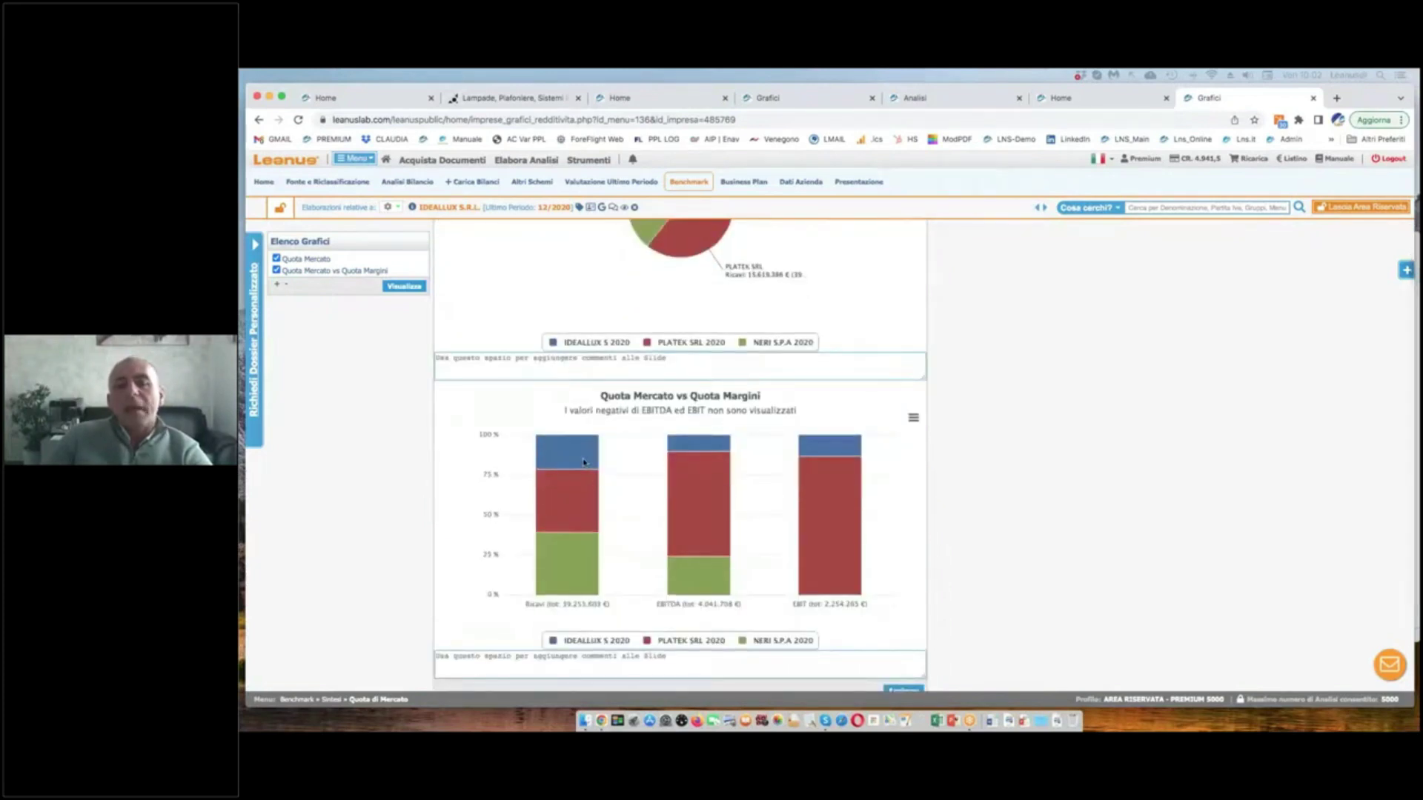
- Draw lines linking the companies' share boundaries between the Ricavi and EBITDA bars to compare market share with margin share
{"action": "mouse_move", "coordinate": [600, 474]}
{"action": "left_click_drag", "start_coordinate": [600, 472], "coordinate": [697, 453]}
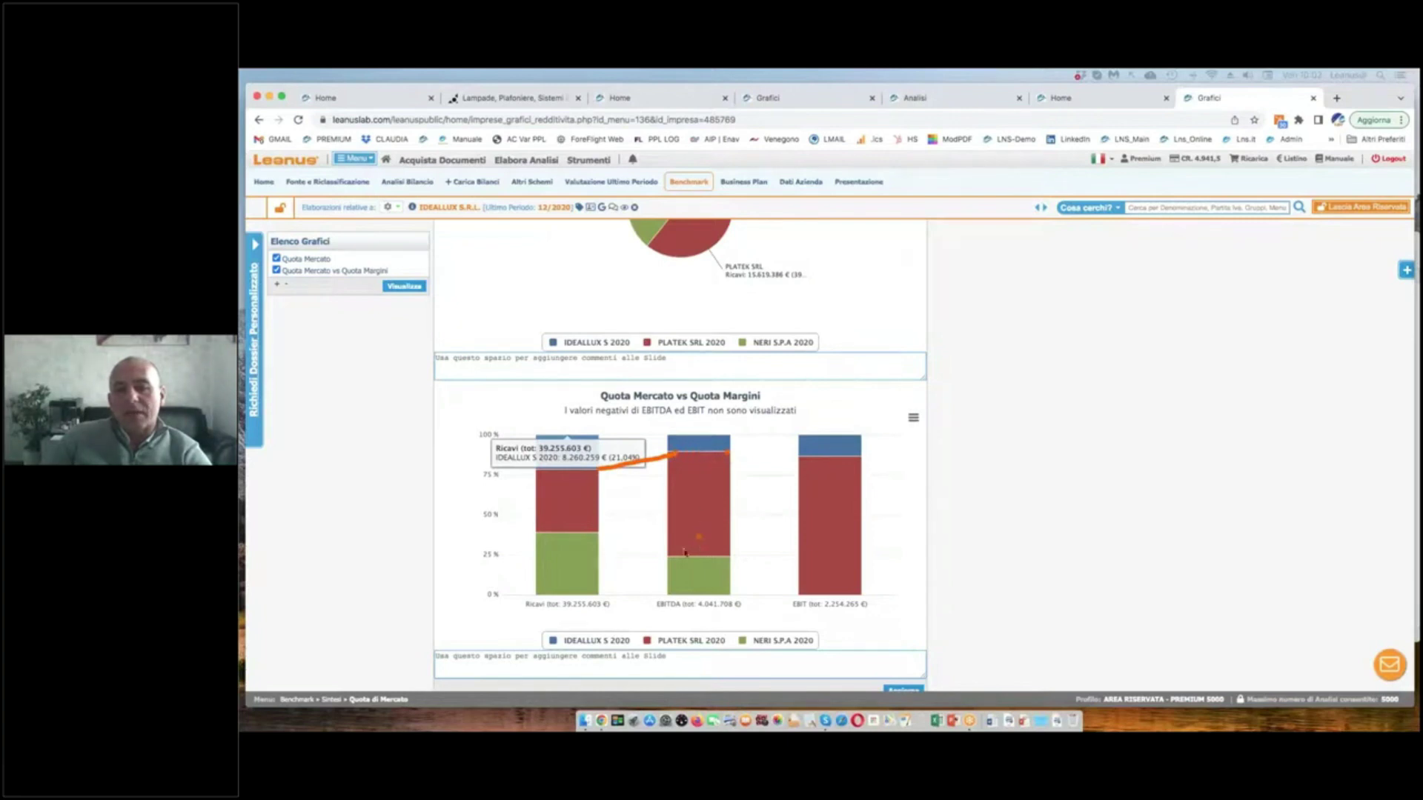
{"action": "left_click_drag", "start_coordinate": [594, 535], "coordinate": [658, 569]}
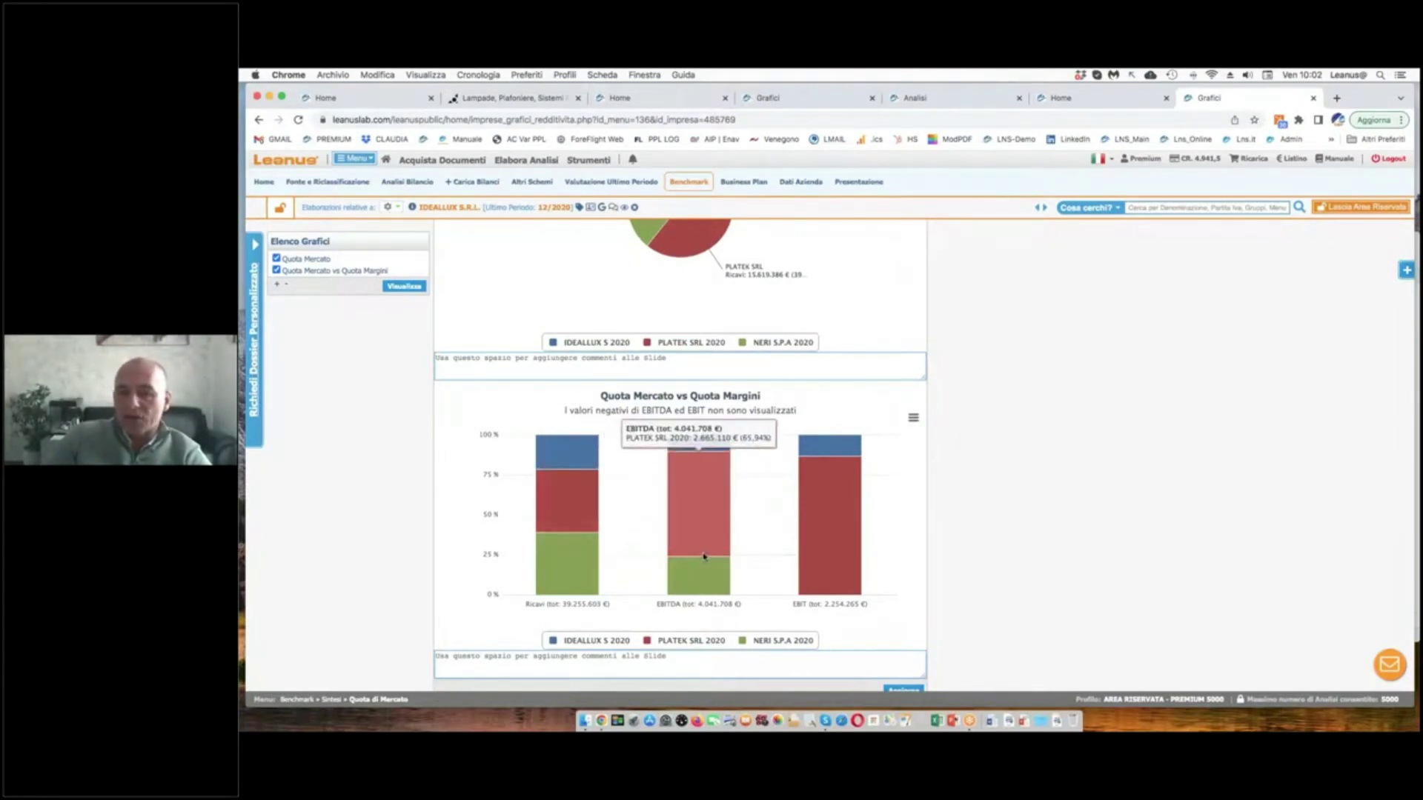
- Open the Indici di Bilancio benchmark and bring up the Efficienza ratios of the three companies
{"action": "left_click", "coordinate": [693, 183]}
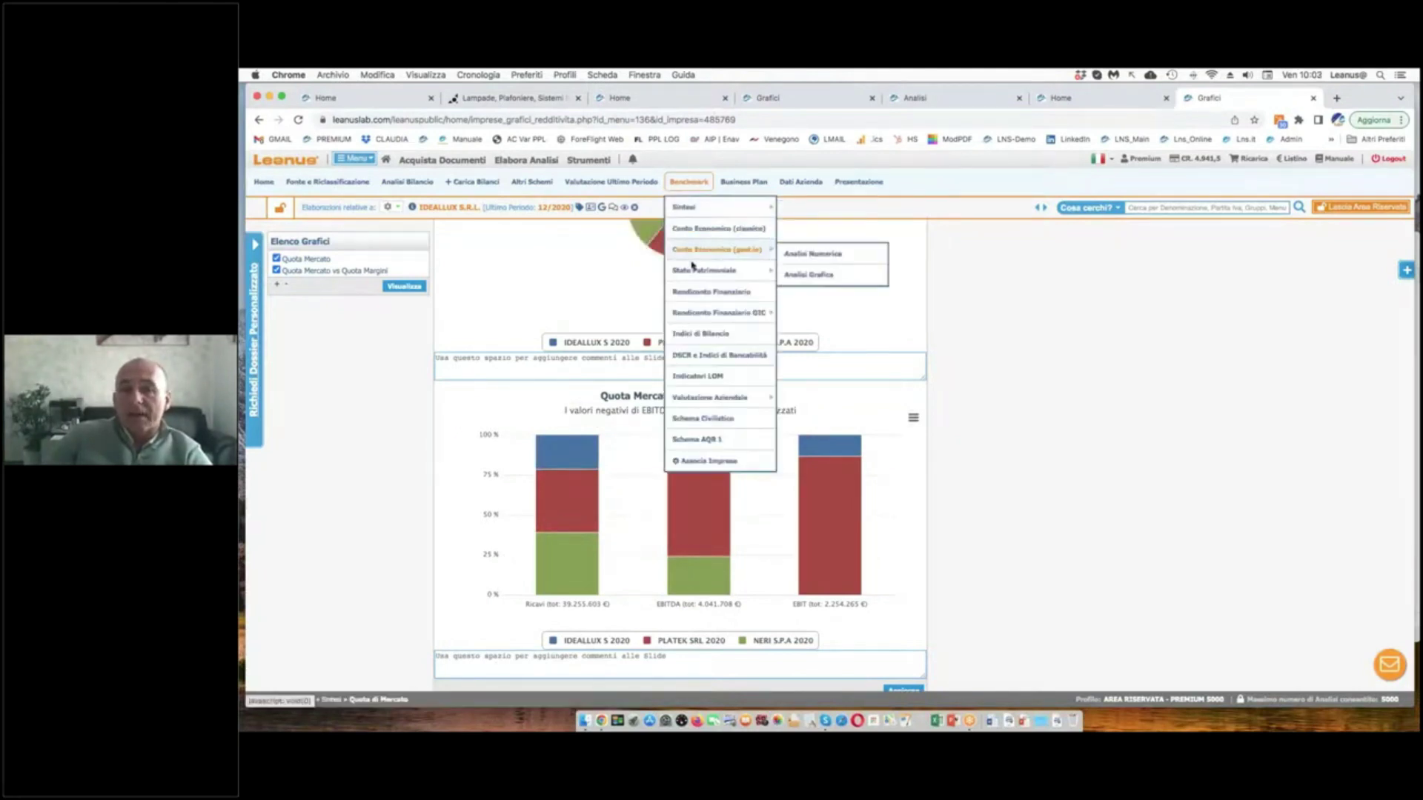
{"action": "mouse_move", "coordinate": [695, 272]}
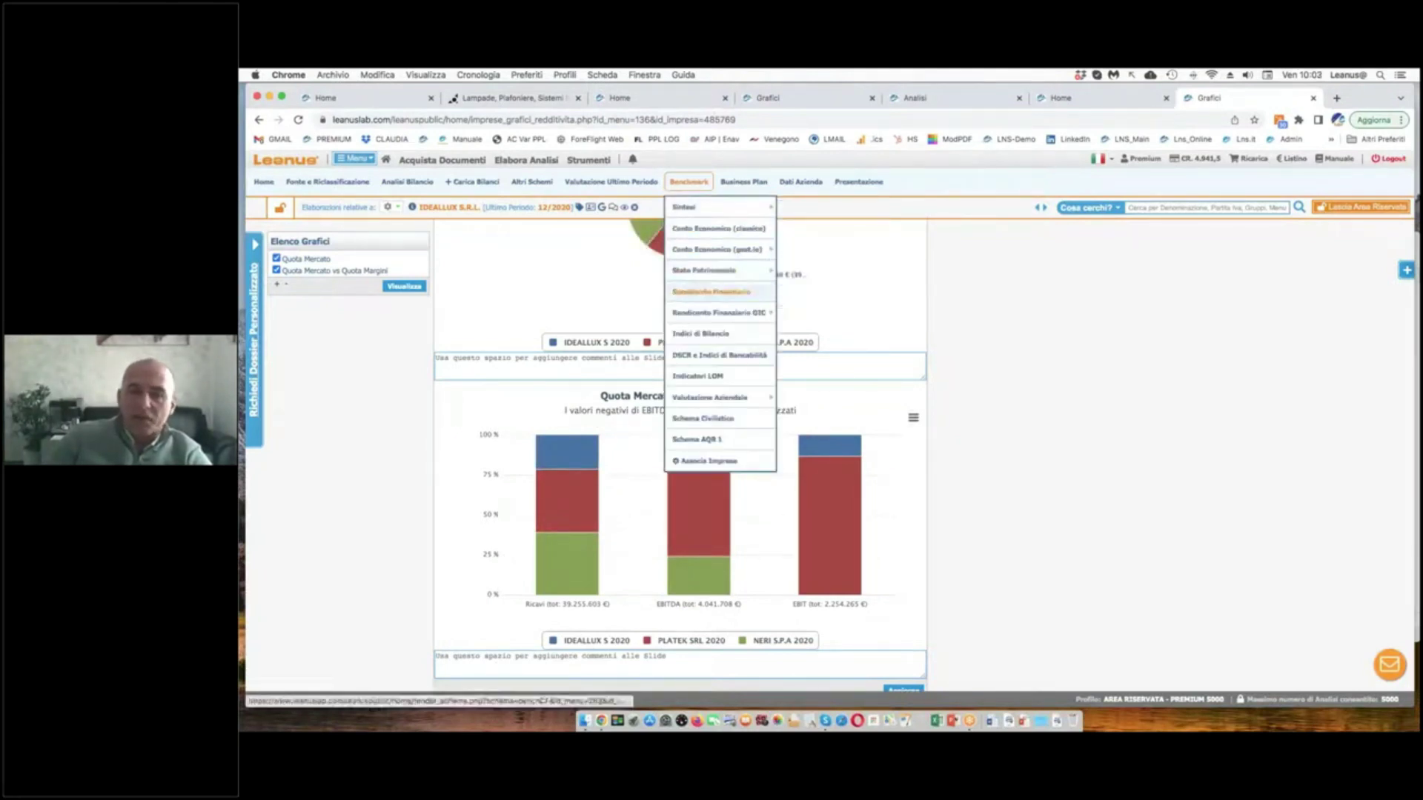
{"action": "left_click", "coordinate": [700, 334]}
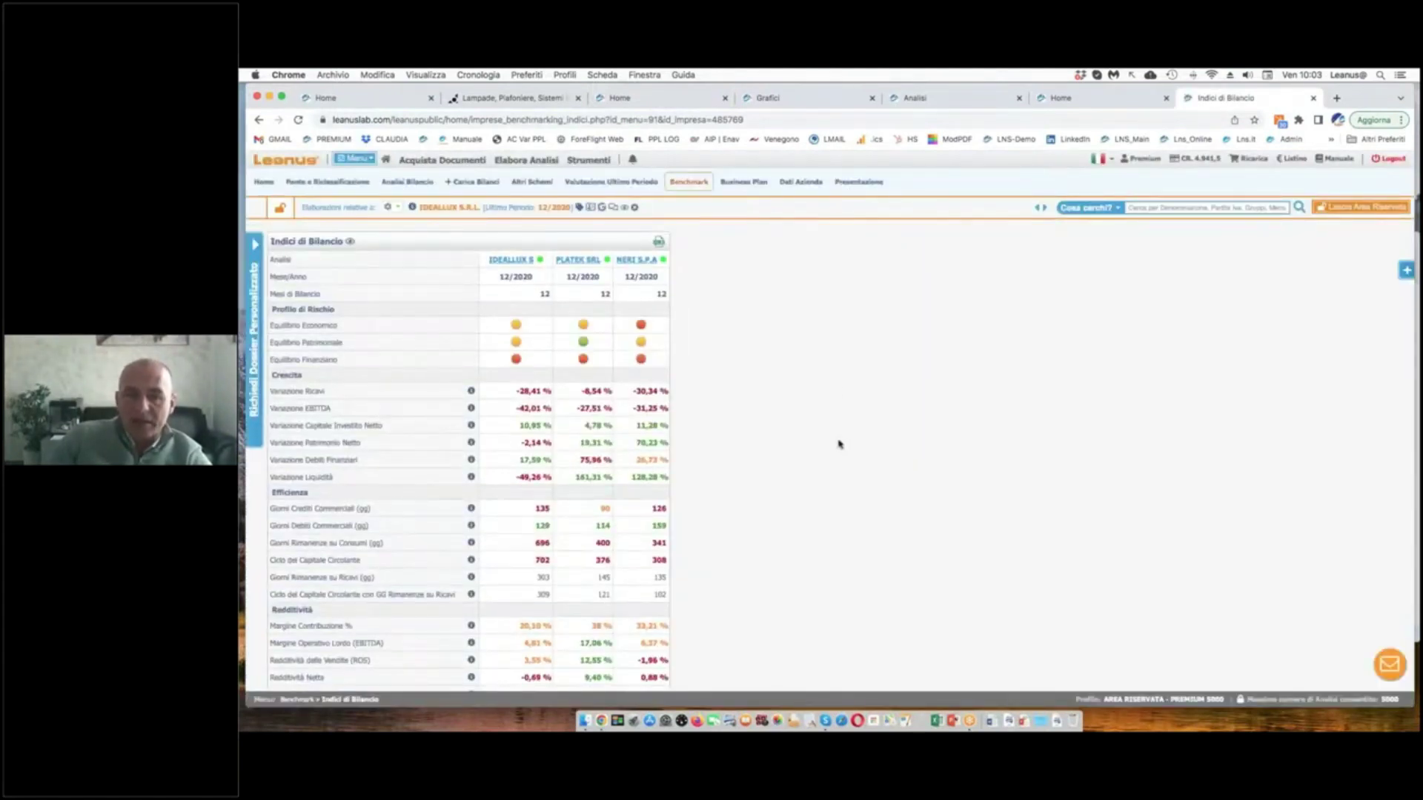
{"action": "scroll", "coordinate": [838, 443], "scroll_direction": "down", "scroll_amount": 3}
- Underline the Efficienza section, flag IDEALLUX's Giorni Crediti Commerciali with a circle and question mark, and compare it with the competitors' days
{"action": "left_click_drag", "start_coordinate": [272, 381], "coordinate": [302, 380]}
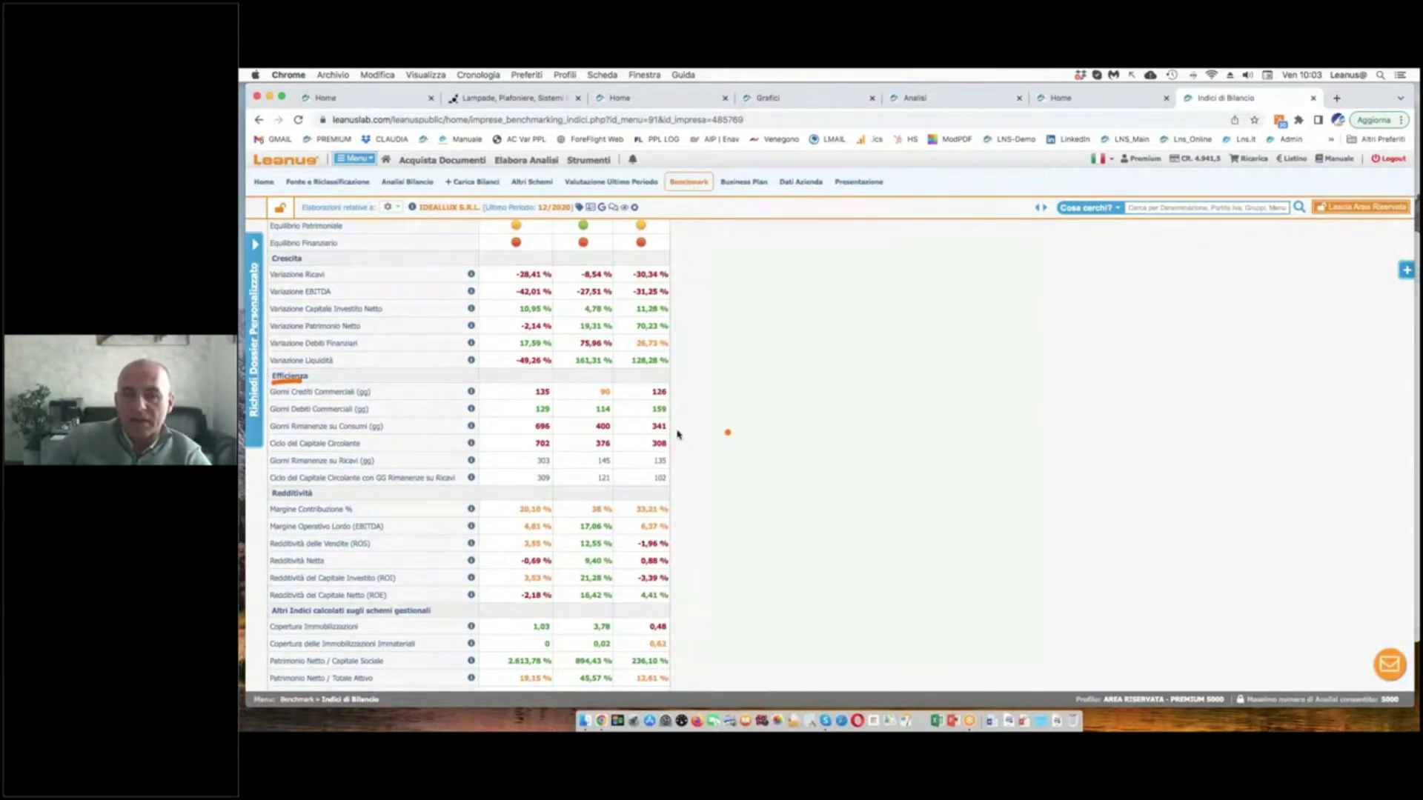
{"action": "left_click", "coordinate": [464, 408]}
{"action": "mouse_move", "coordinate": [553, 382]}
{"action": "left_mouse_down"}
{"action": "mouse_move", "coordinate": [519, 394]}
{"action": "mouse_move", "coordinate": [551, 401]}
{"action": "mouse_move", "coordinate": [549, 383]}
{"action": "mouse_move", "coordinate": [499, 373]}
{"action": "mouse_move", "coordinate": [493, 428]}
{"action": "left_mouse_up"}
{"action": "left_click", "coordinate": [497, 397]}
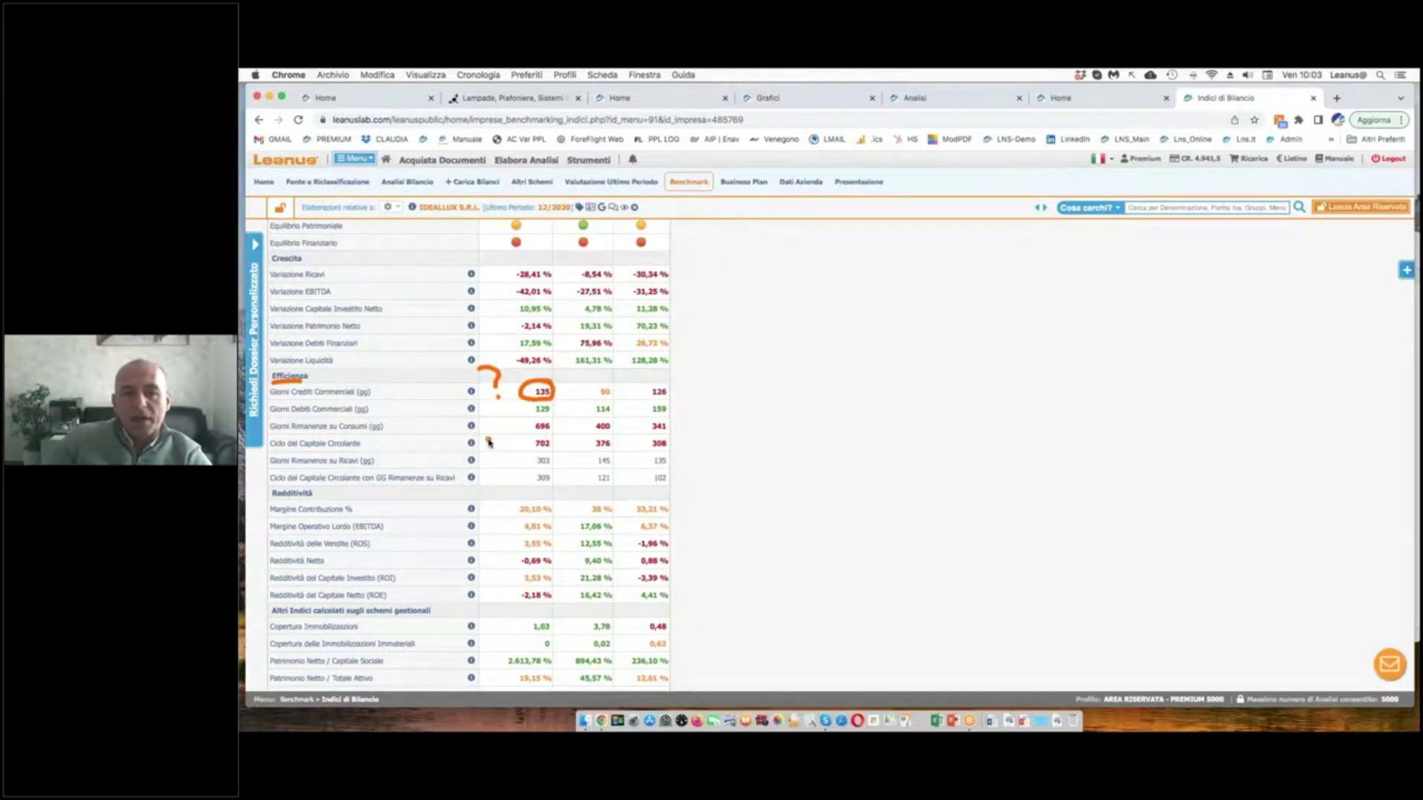
{"action": "left_click_drag", "start_coordinate": [614, 398], "coordinate": [599, 398]}
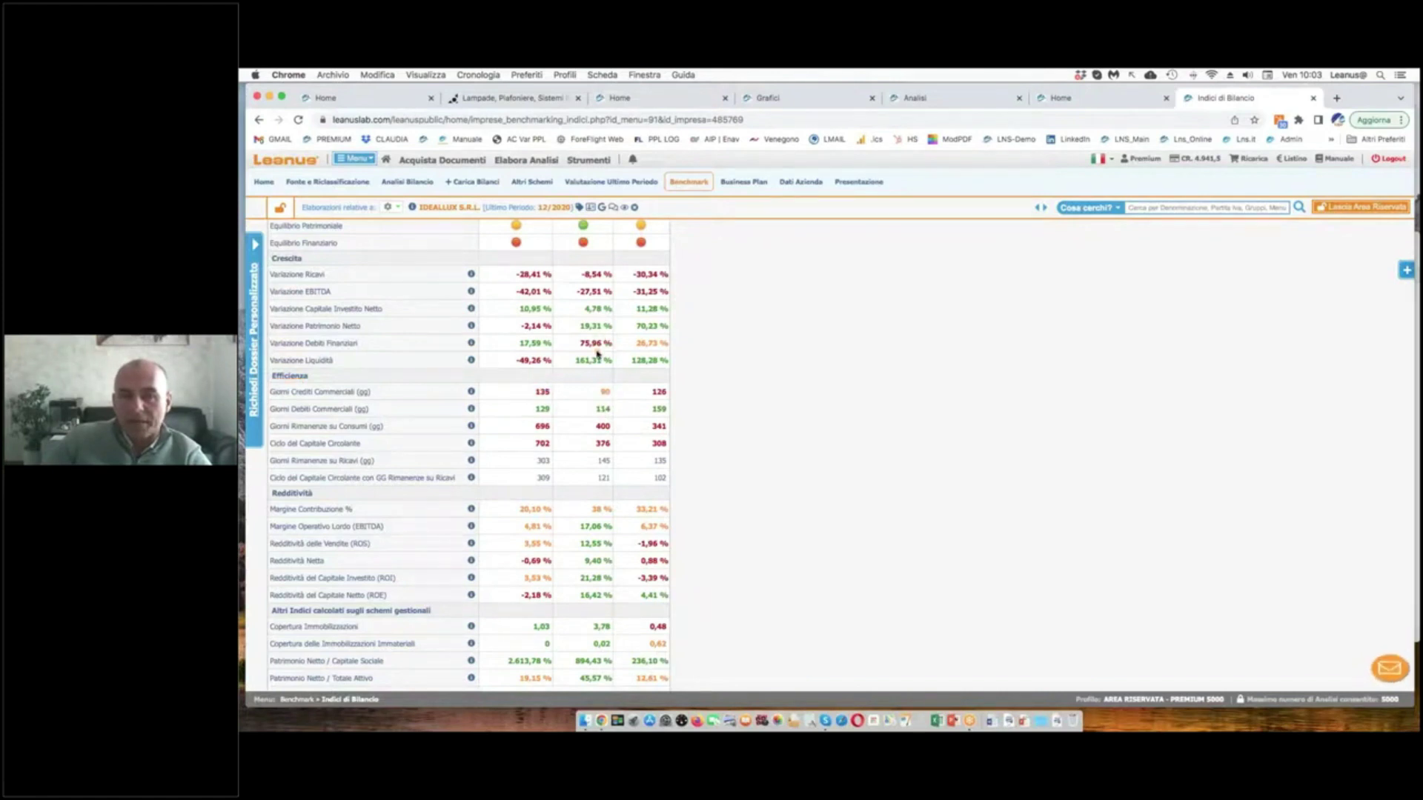
{"action": "scroll", "coordinate": [598, 348], "scroll_direction": "up", "scroll_amount": 3}
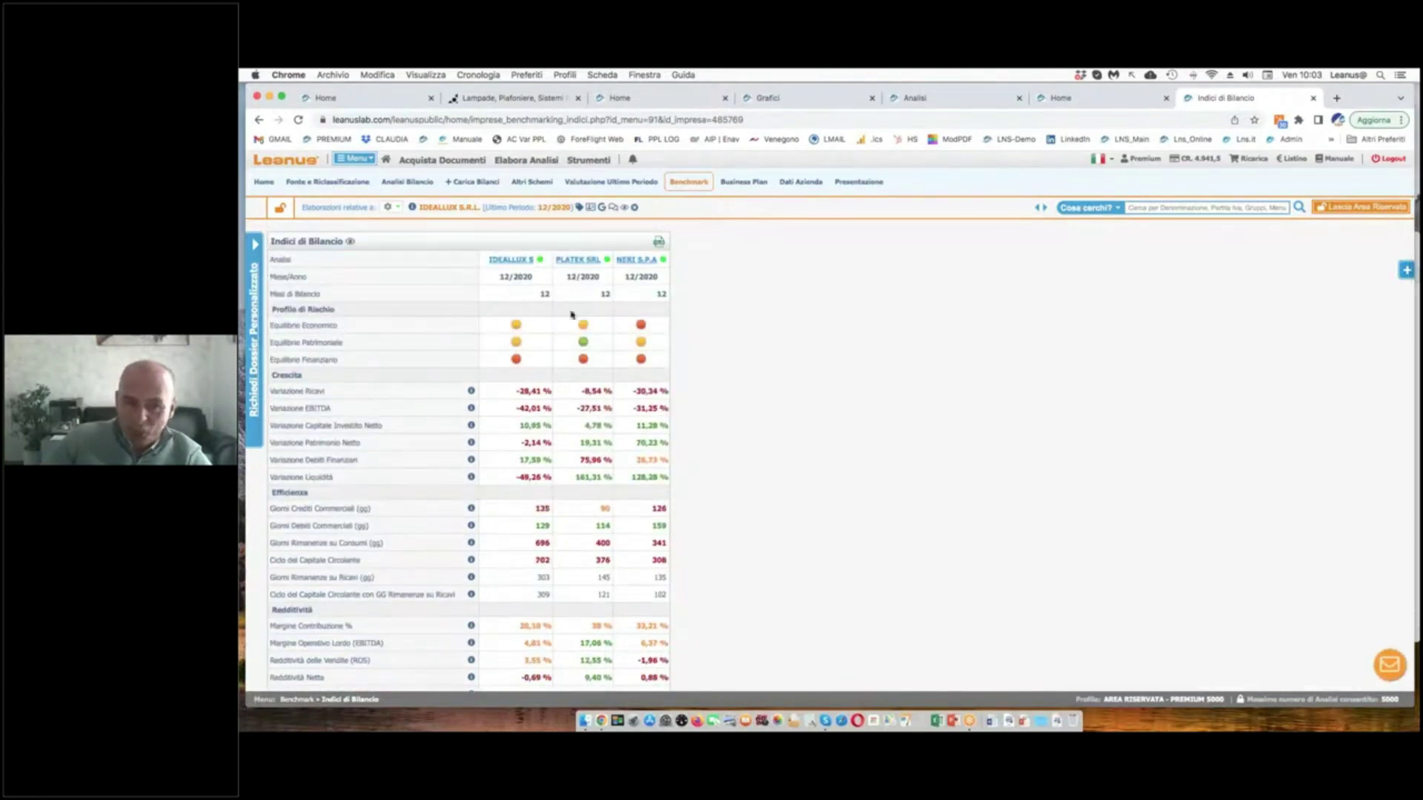